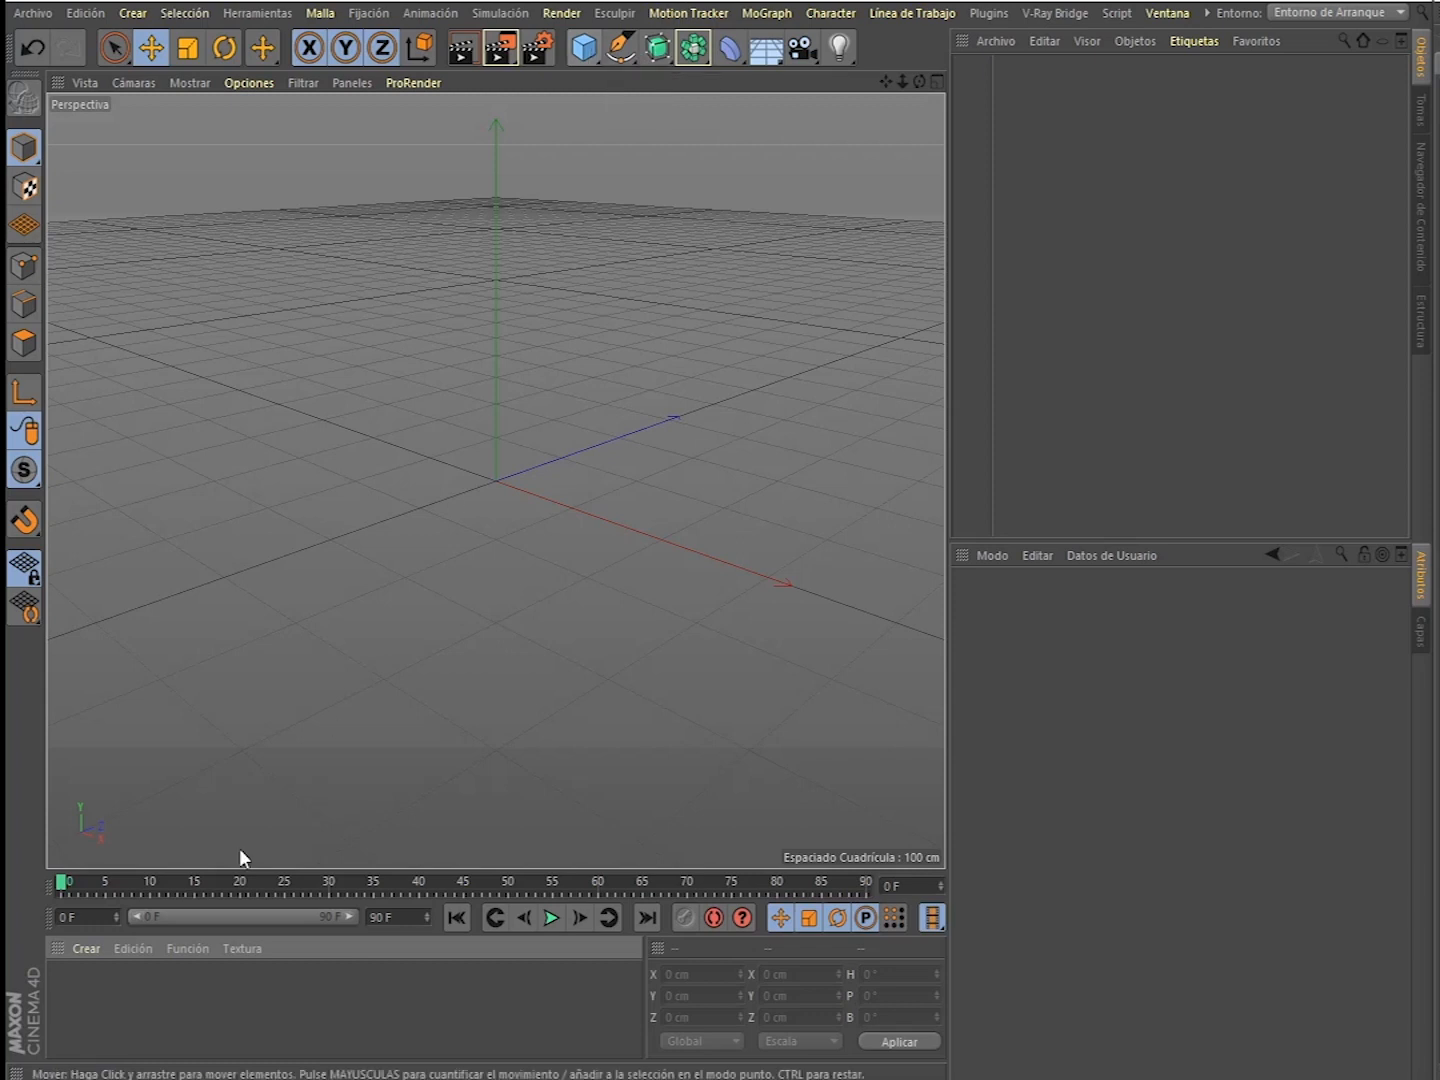
# - Create a PyroCluster shader material and a PyroCluster - VolumeTracer shader material, and select each to view its settings
pyautogui.click(86, 949)
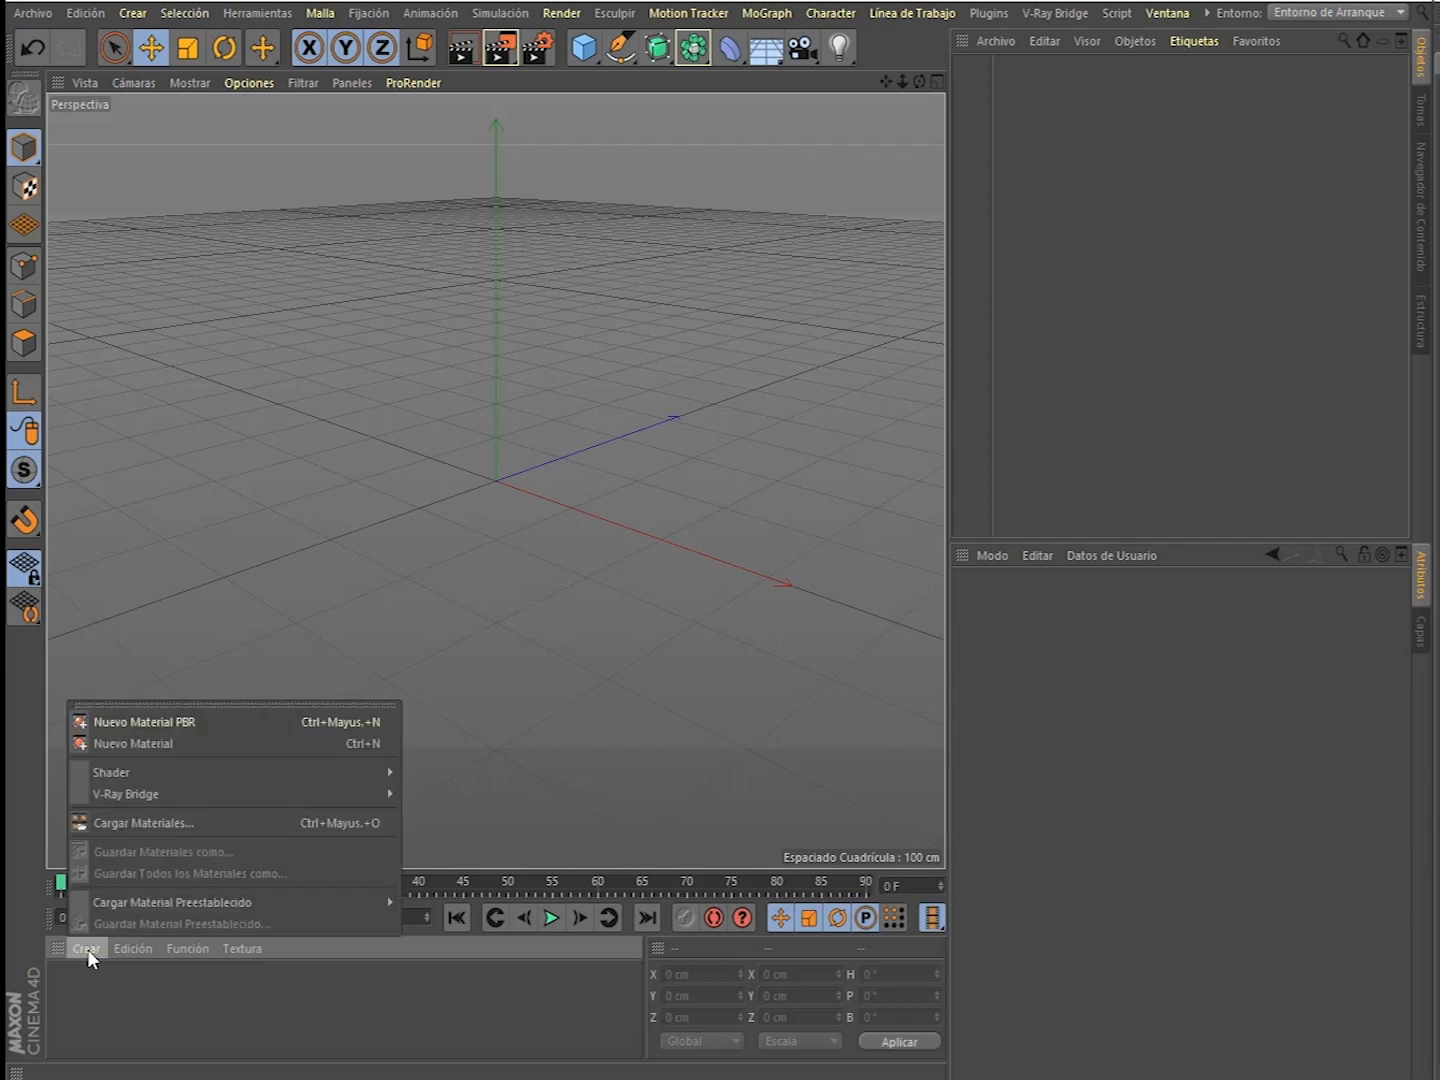
pyautogui.moveTo(167, 771)
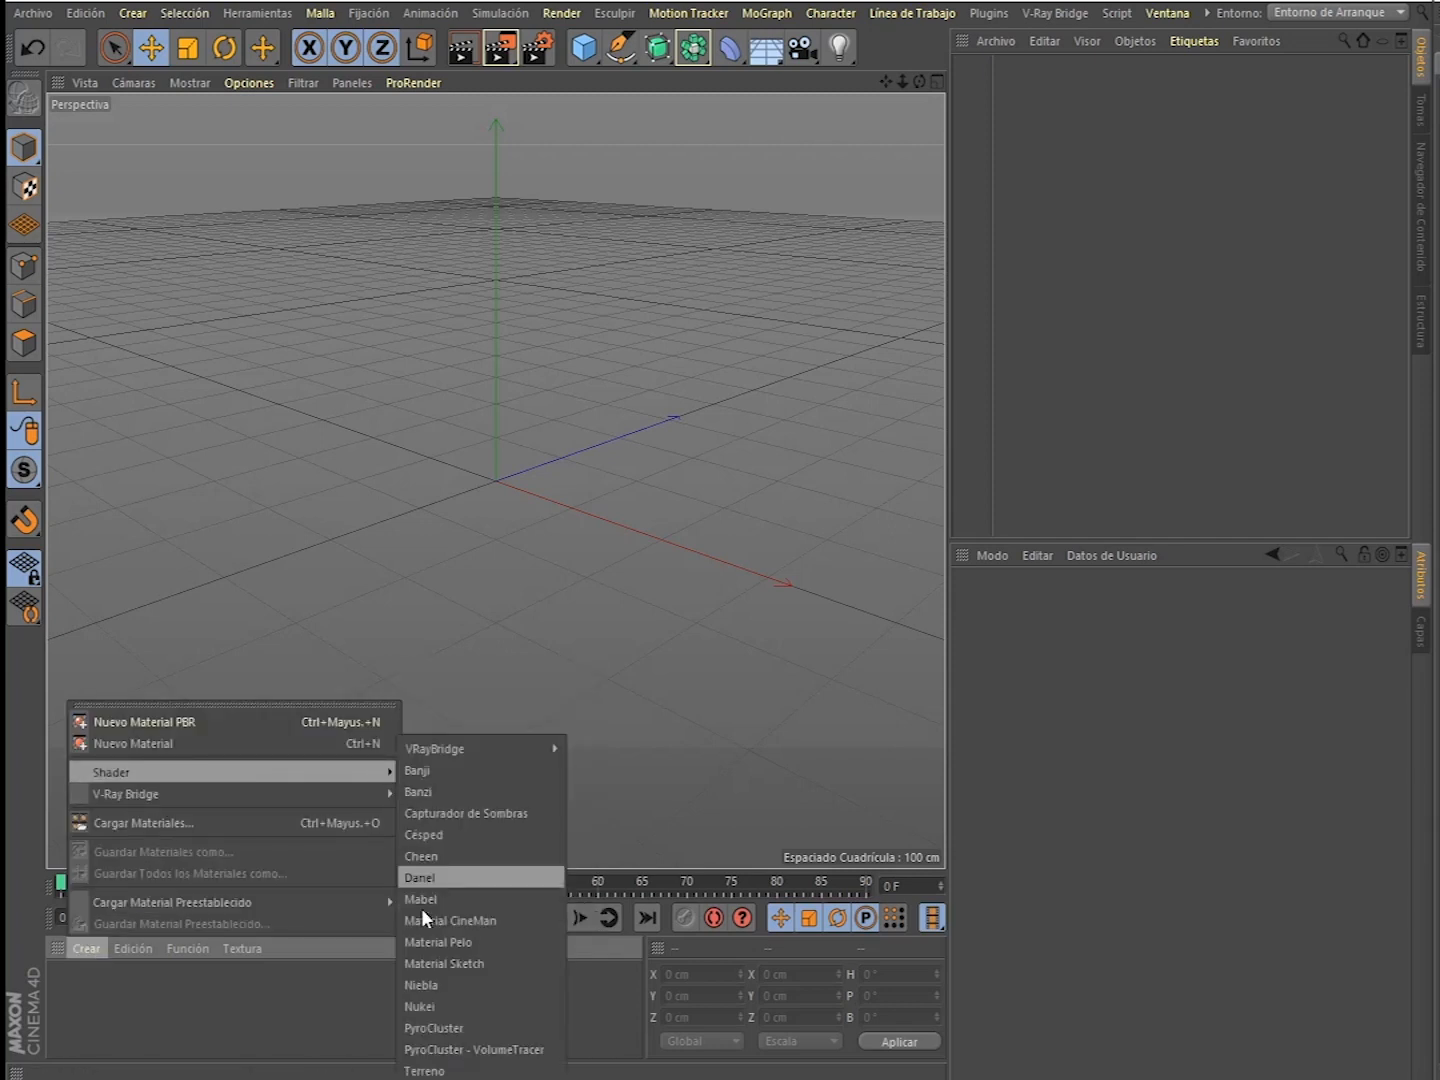
pyautogui.click(469, 1025)
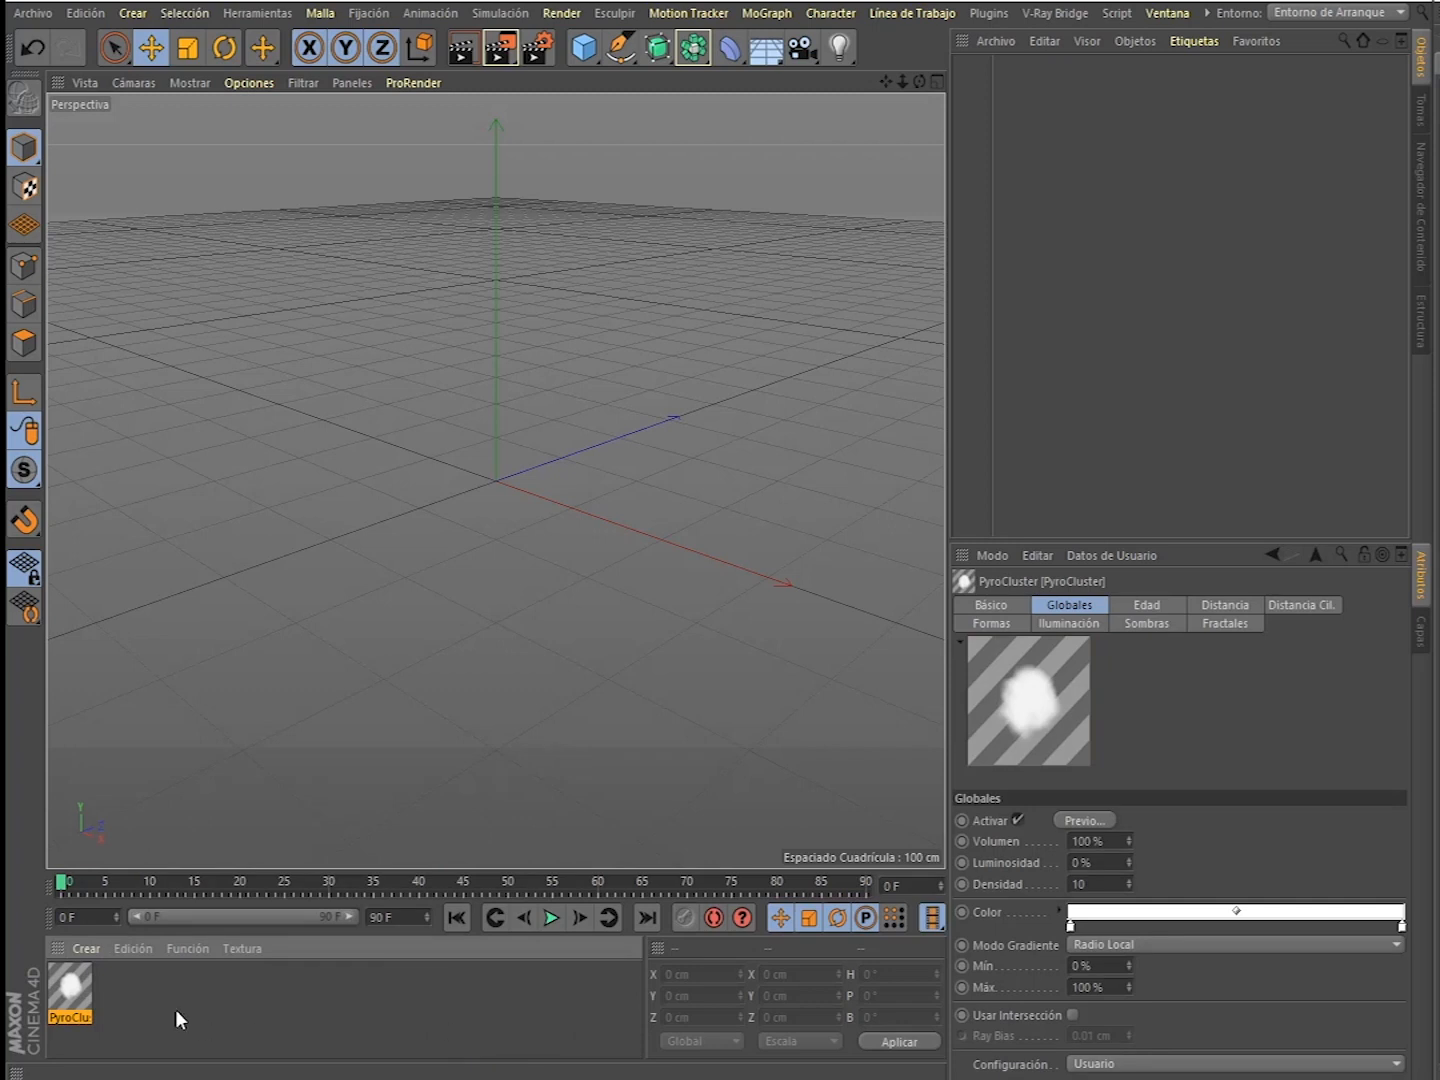
pyautogui.click(86, 947)
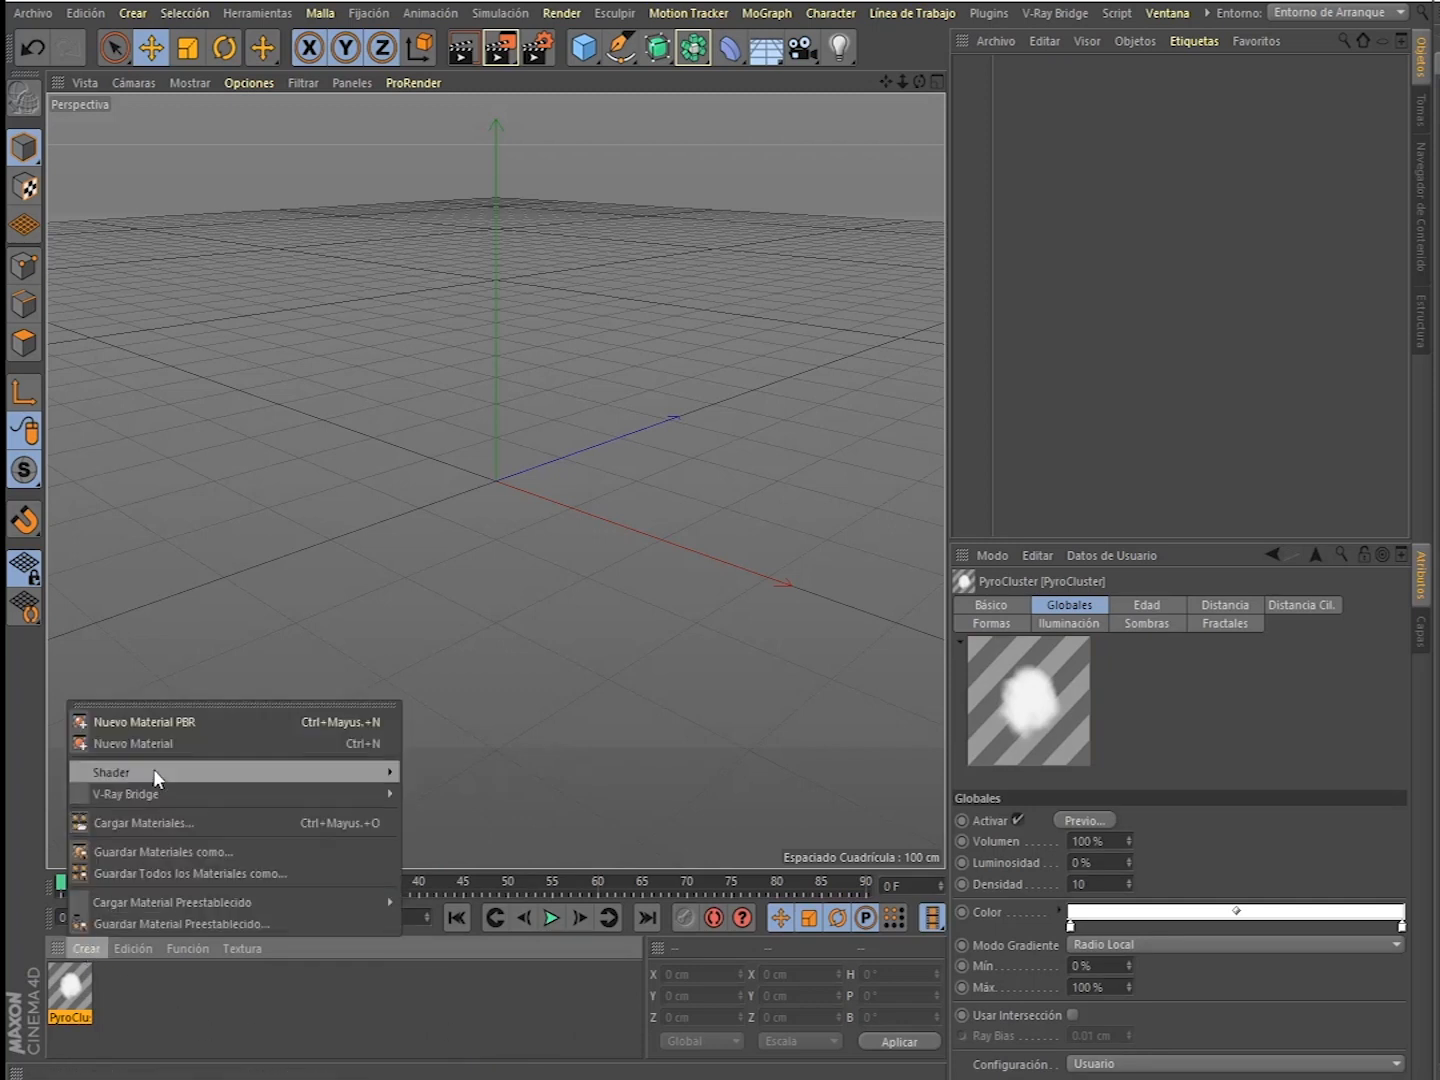
pyautogui.moveTo(153, 769)
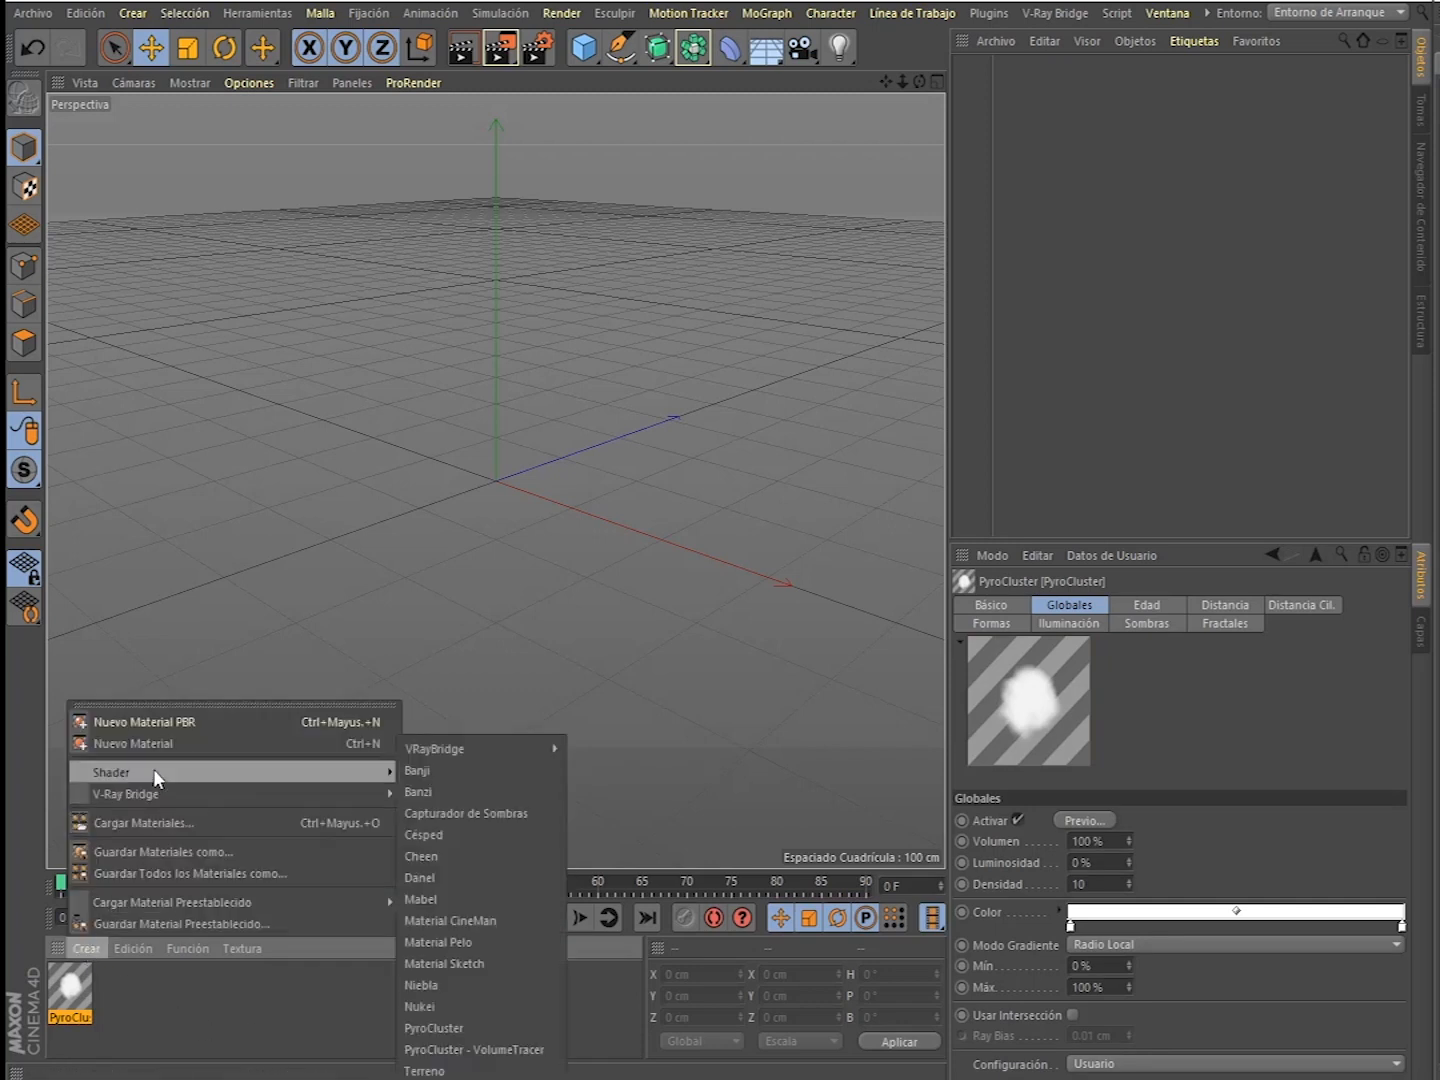
pyautogui.click(523, 1049)
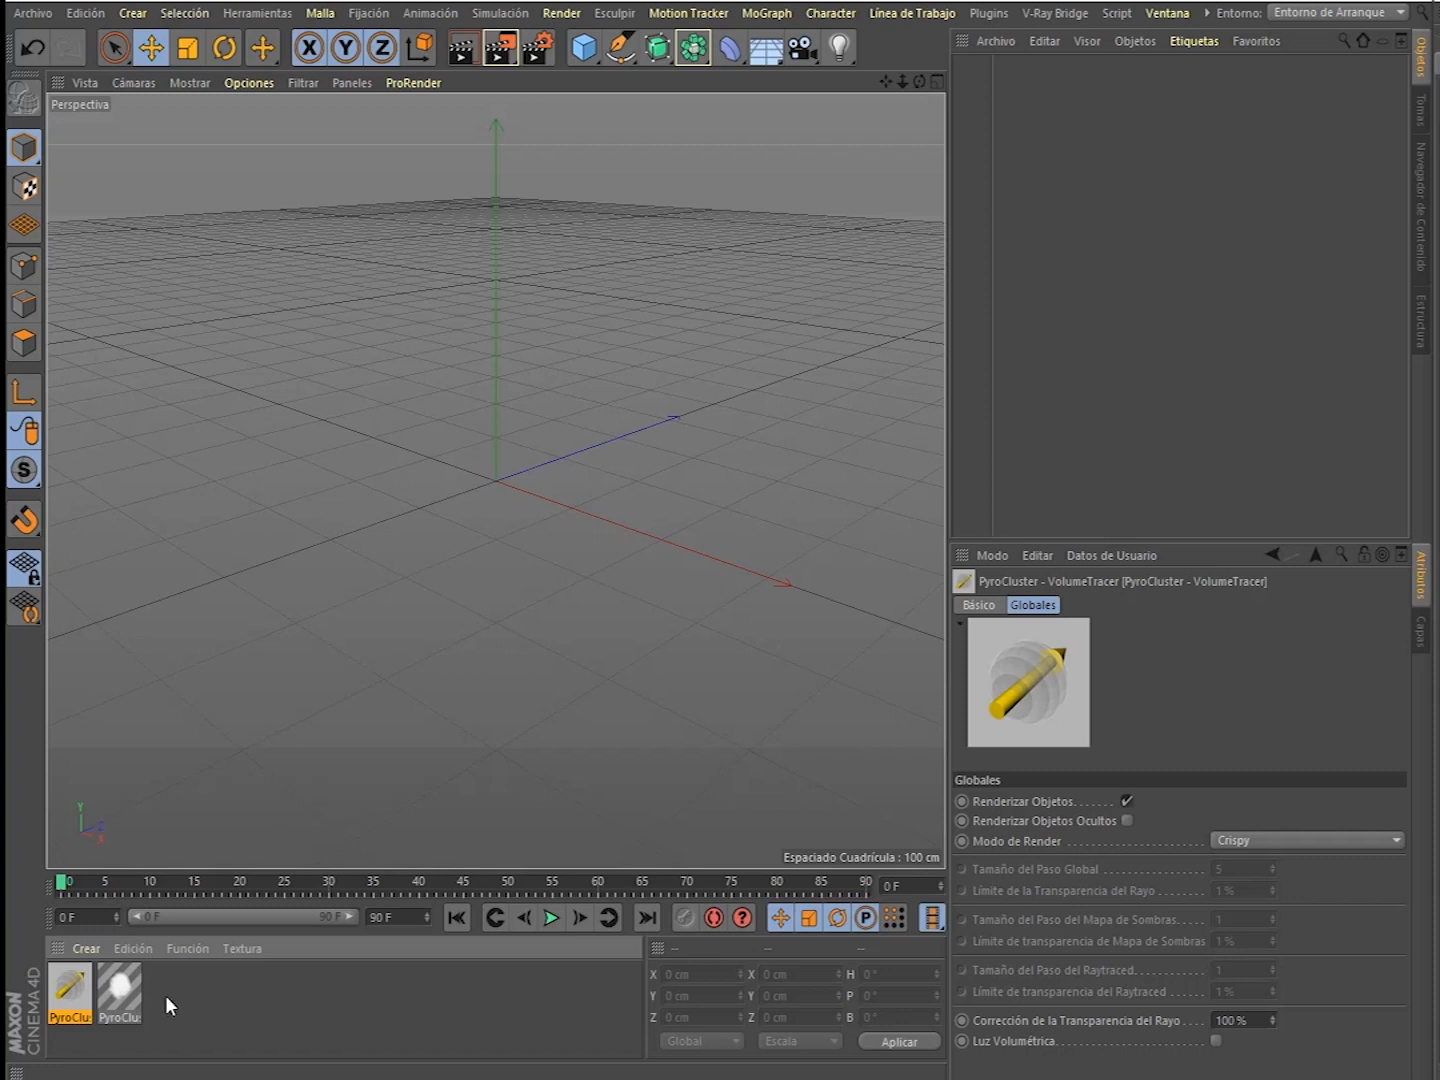
pyautogui.click(118, 1001)
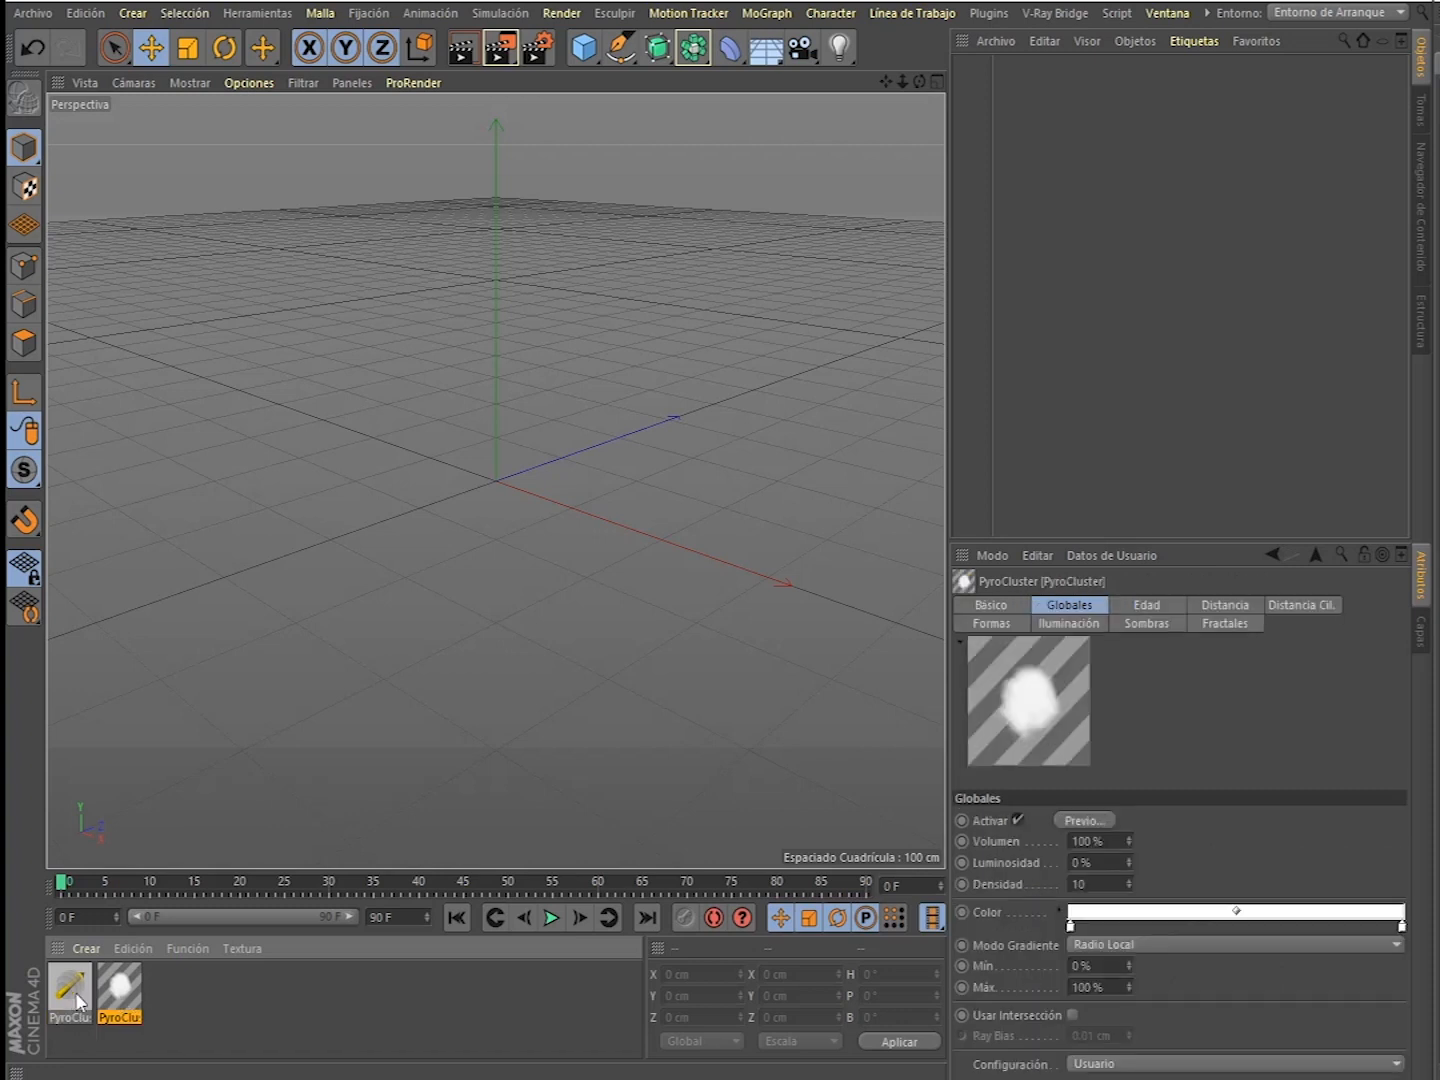
pyautogui.click(80, 995)
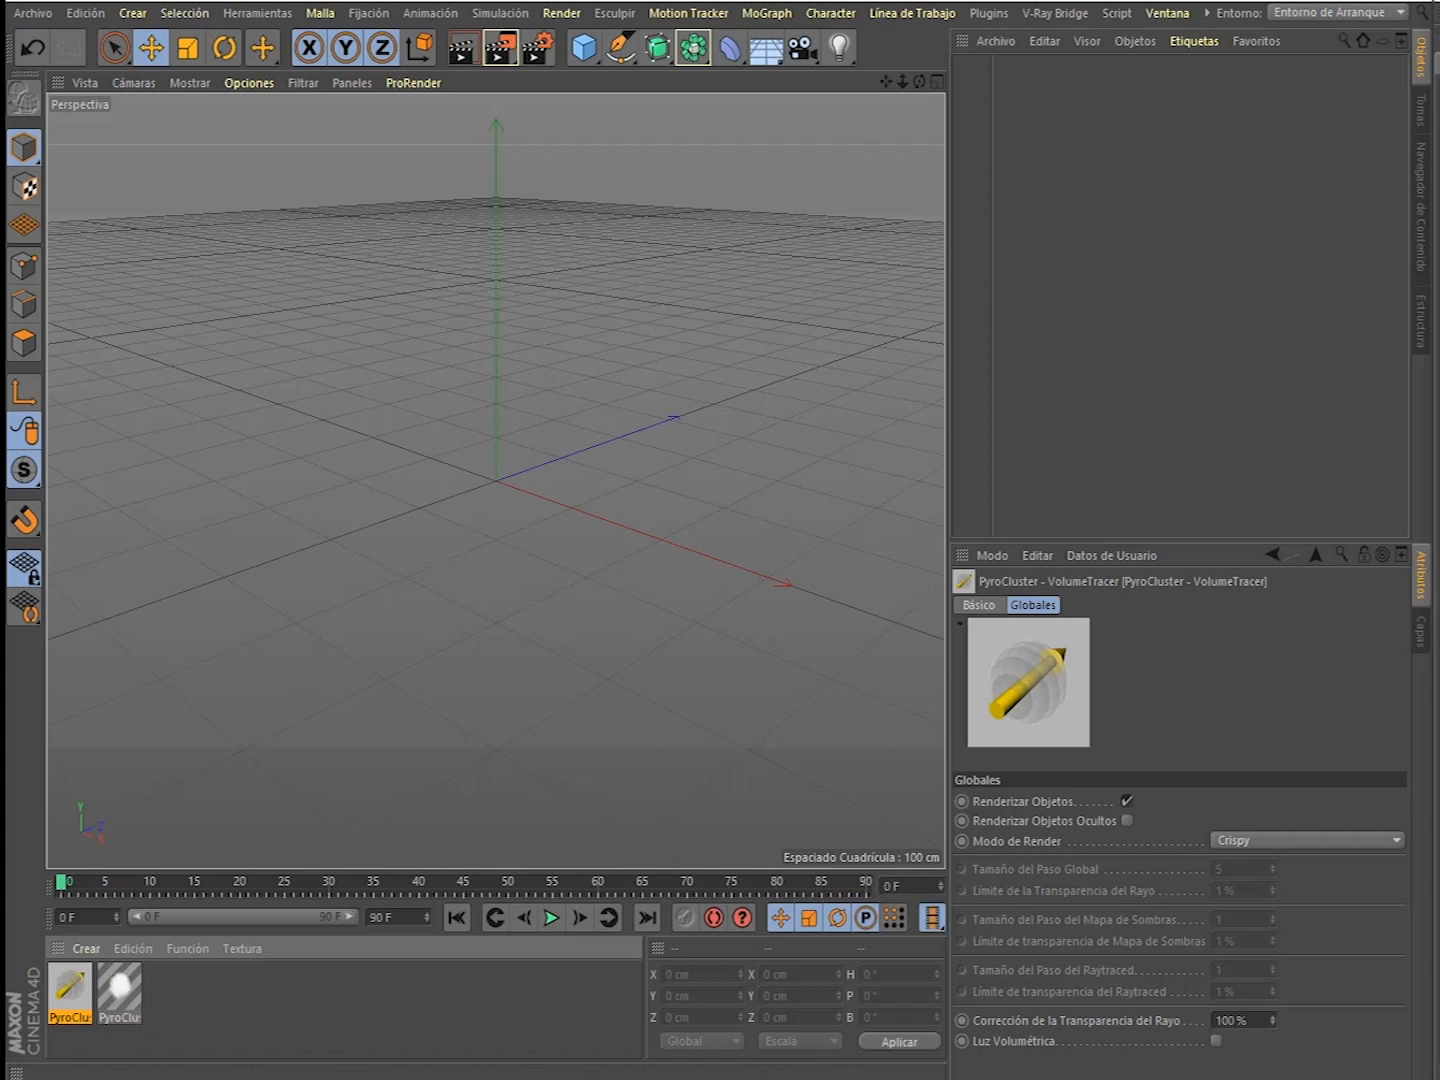
# - Add a particle emitter (Emisor) to the scene
pyautogui.click(513, 15)
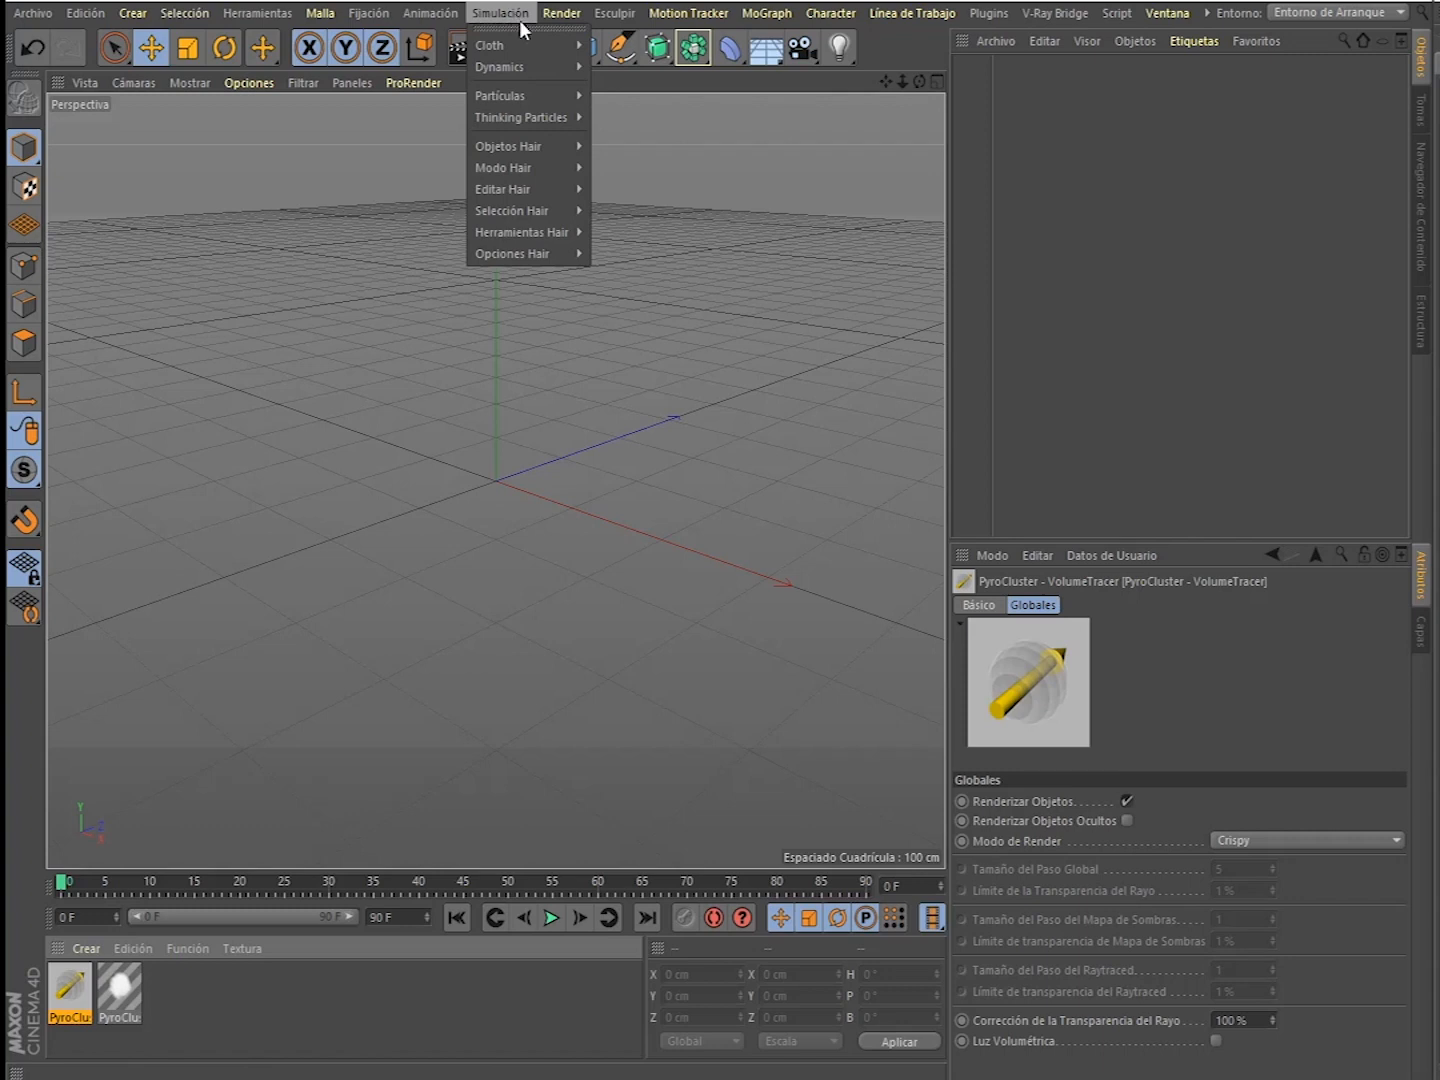
pyautogui.moveTo(550, 94)
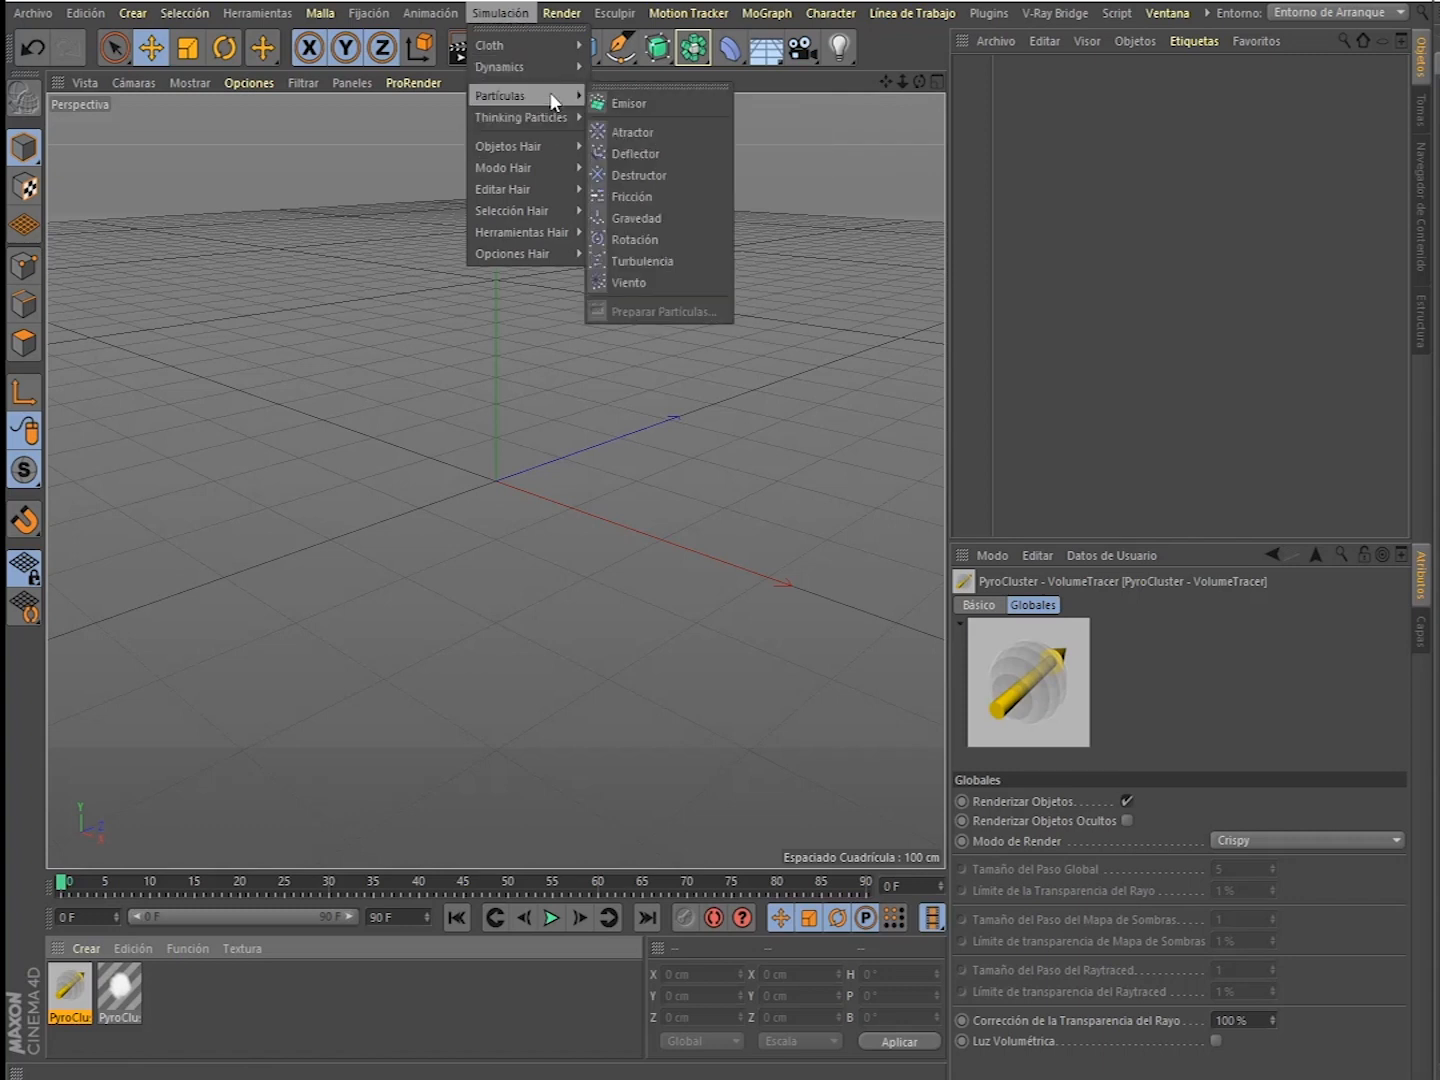
pyautogui.click(640, 103)
pyautogui.keyDown('alt'); pyautogui.moveTo(634, 324); pyautogui.dragTo(494, 544); pyautogui.keyUp('alt')
# - Set the animation end to frame 200 and extend the preview range to the full timeline
pyautogui.moveTo(408, 914); pyautogui.dragTo(285, 857)
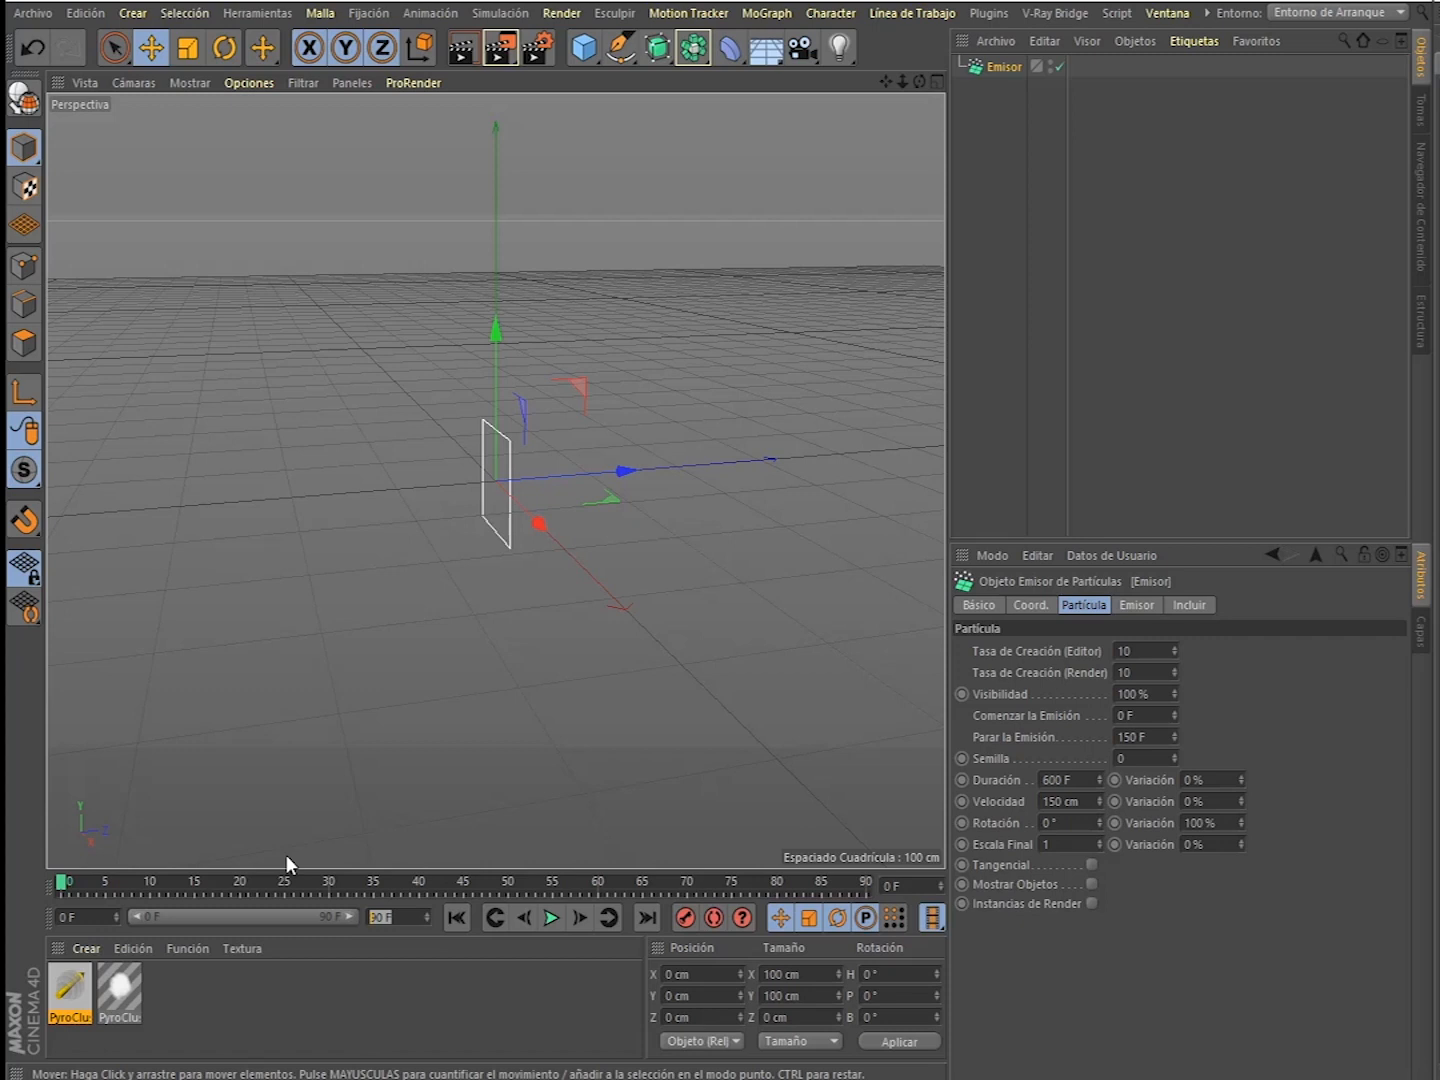
pyautogui.write('200')
pyautogui.press('Return')
pyautogui.click(359, 941)
pyautogui.doubleClick(266, 910)
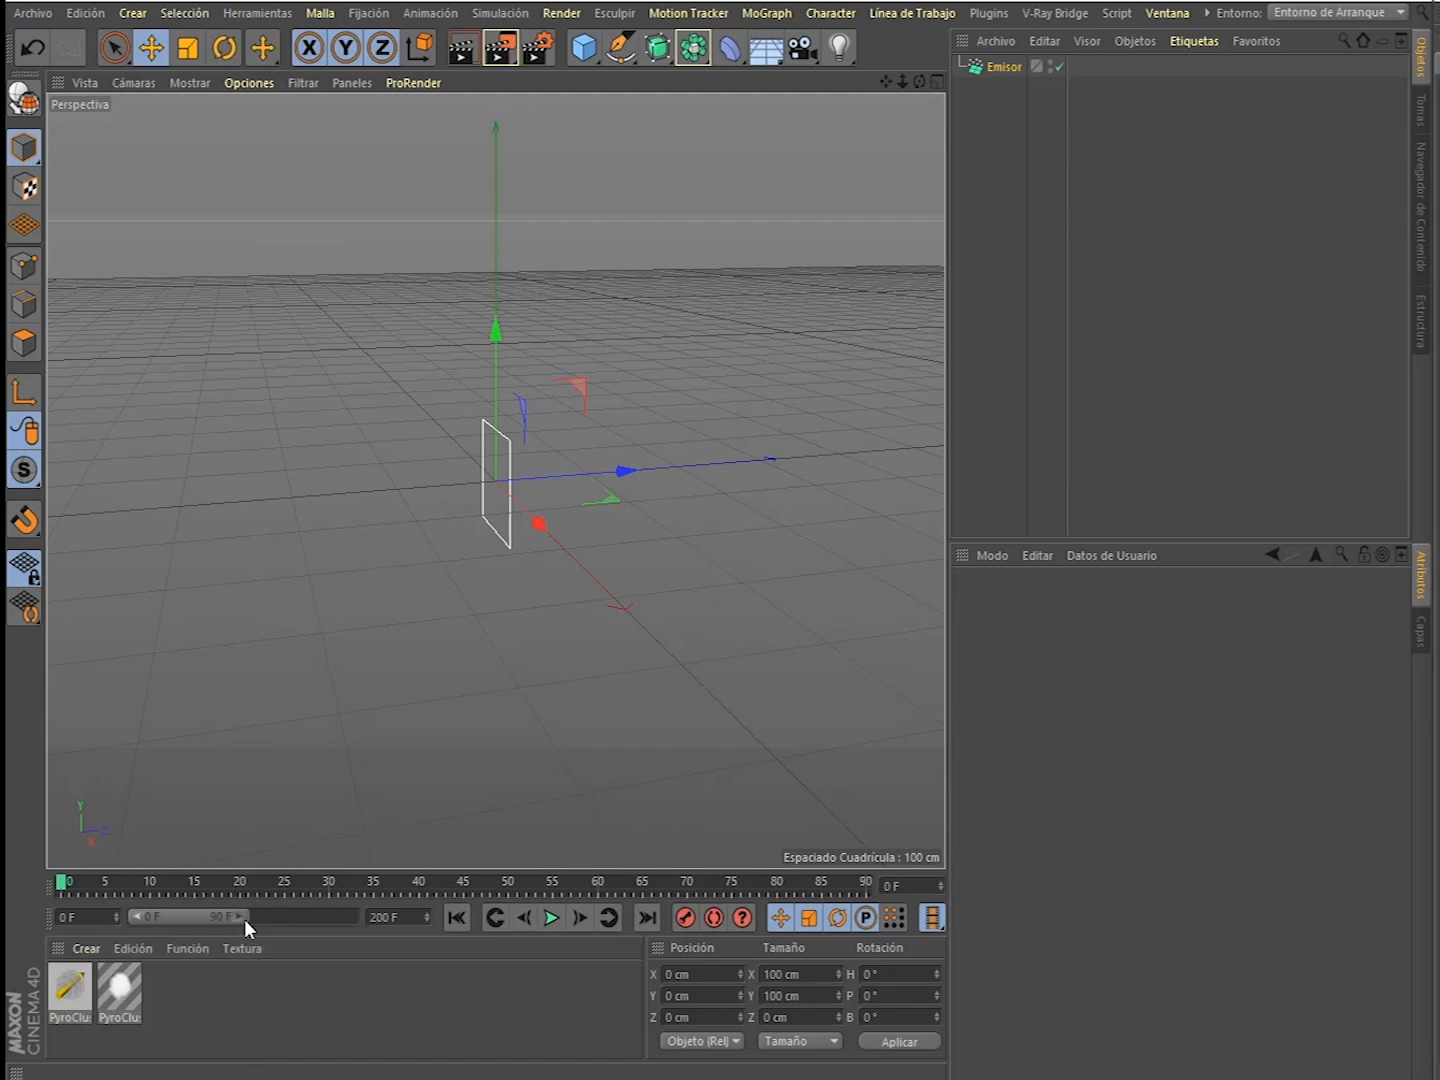
# - Play the particle emission and stop it at about frame 125, with the particle stream seen from the side
pyautogui.click(552, 917)
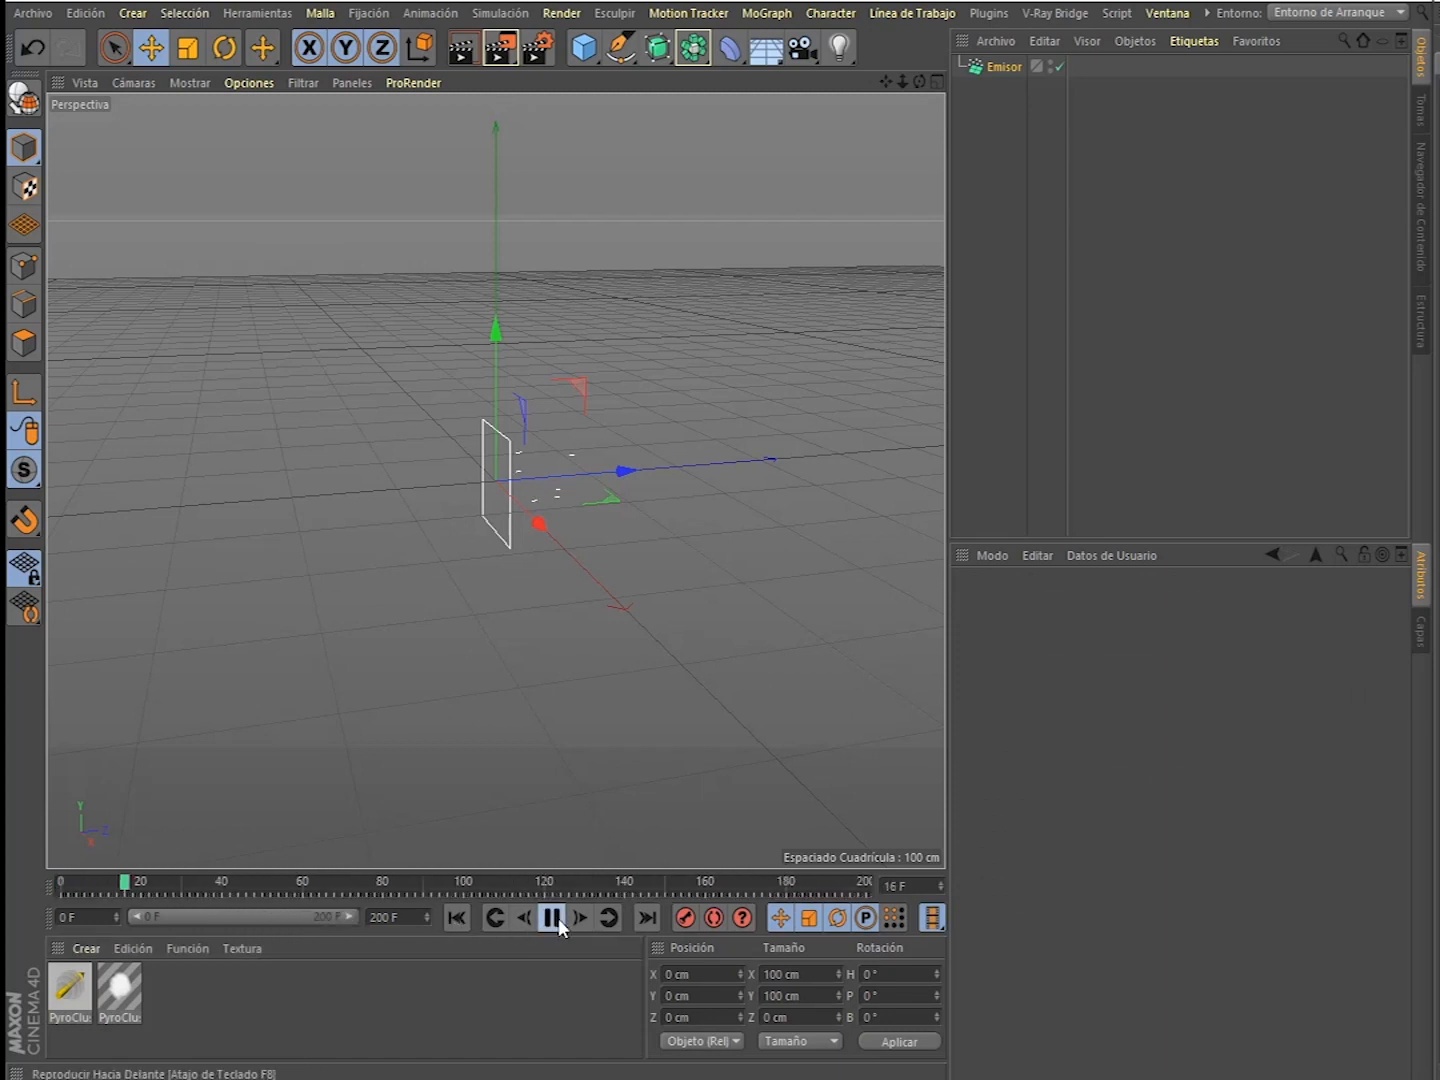
pyautogui.keyDown('alt'); pyautogui.moveTo(723, 610); pyautogui.dragTo(582, 584); pyautogui.keyUp('alt')
pyautogui.click(551, 917)
pyautogui.keyDown('alt'); pyautogui.moveTo(599, 650); pyautogui.dragTo(455, 549); pyautogui.keyUp('alt')
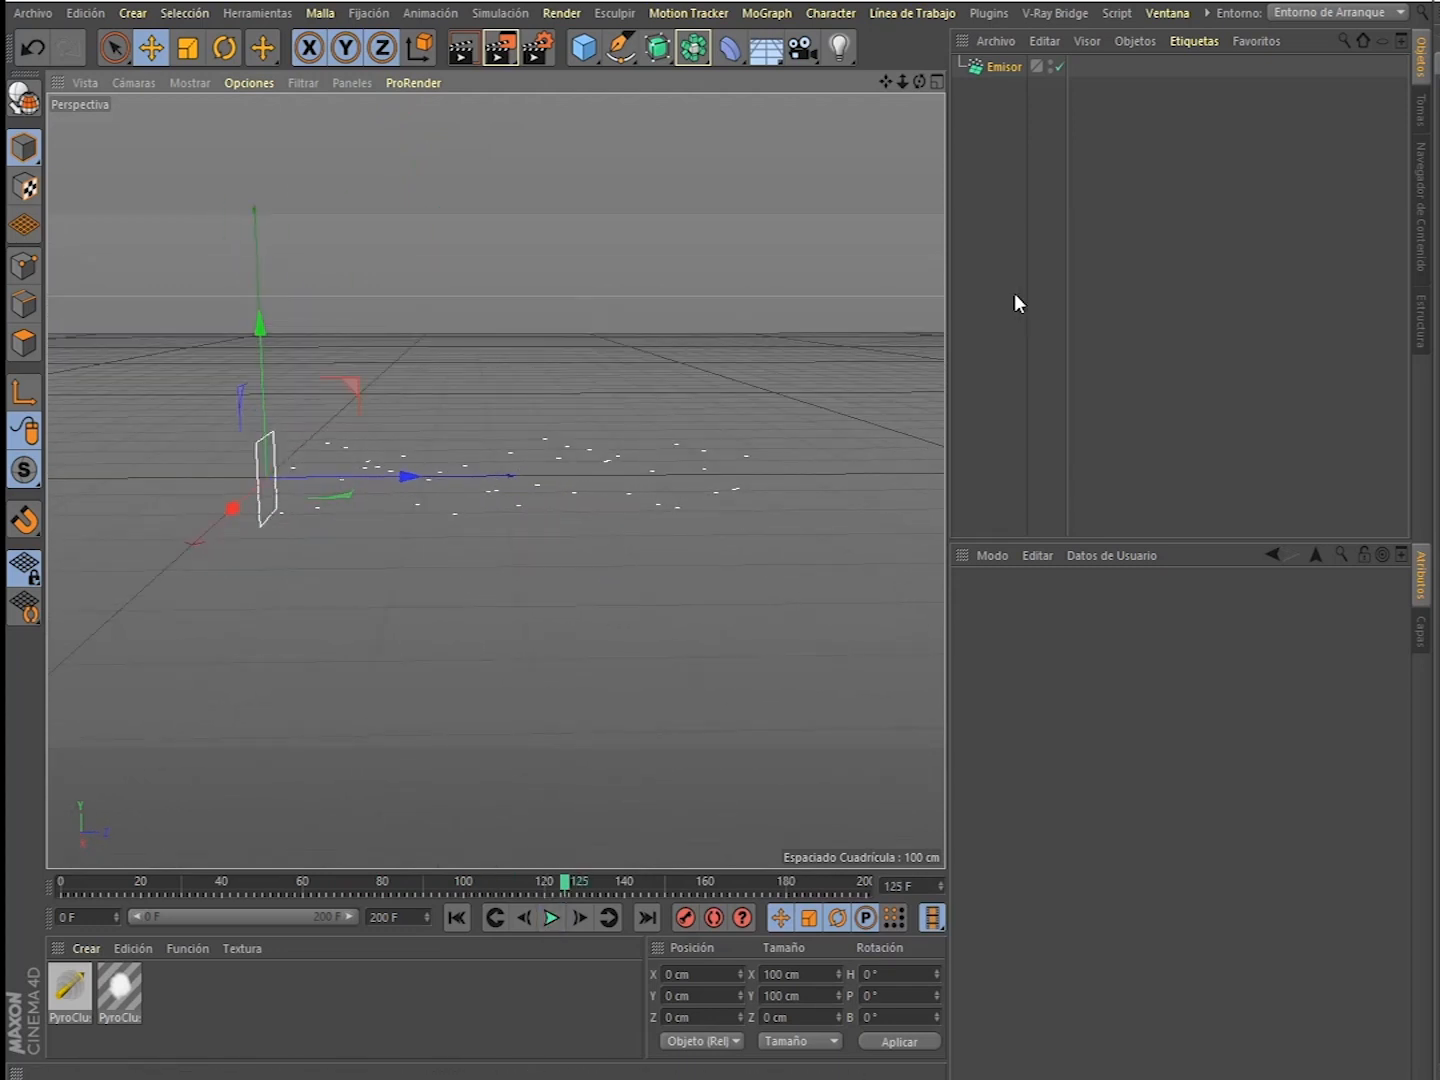
# - Add an environment object (Entorno) to the scene
pyautogui.click(764, 55)
pyautogui.click(862, 156)
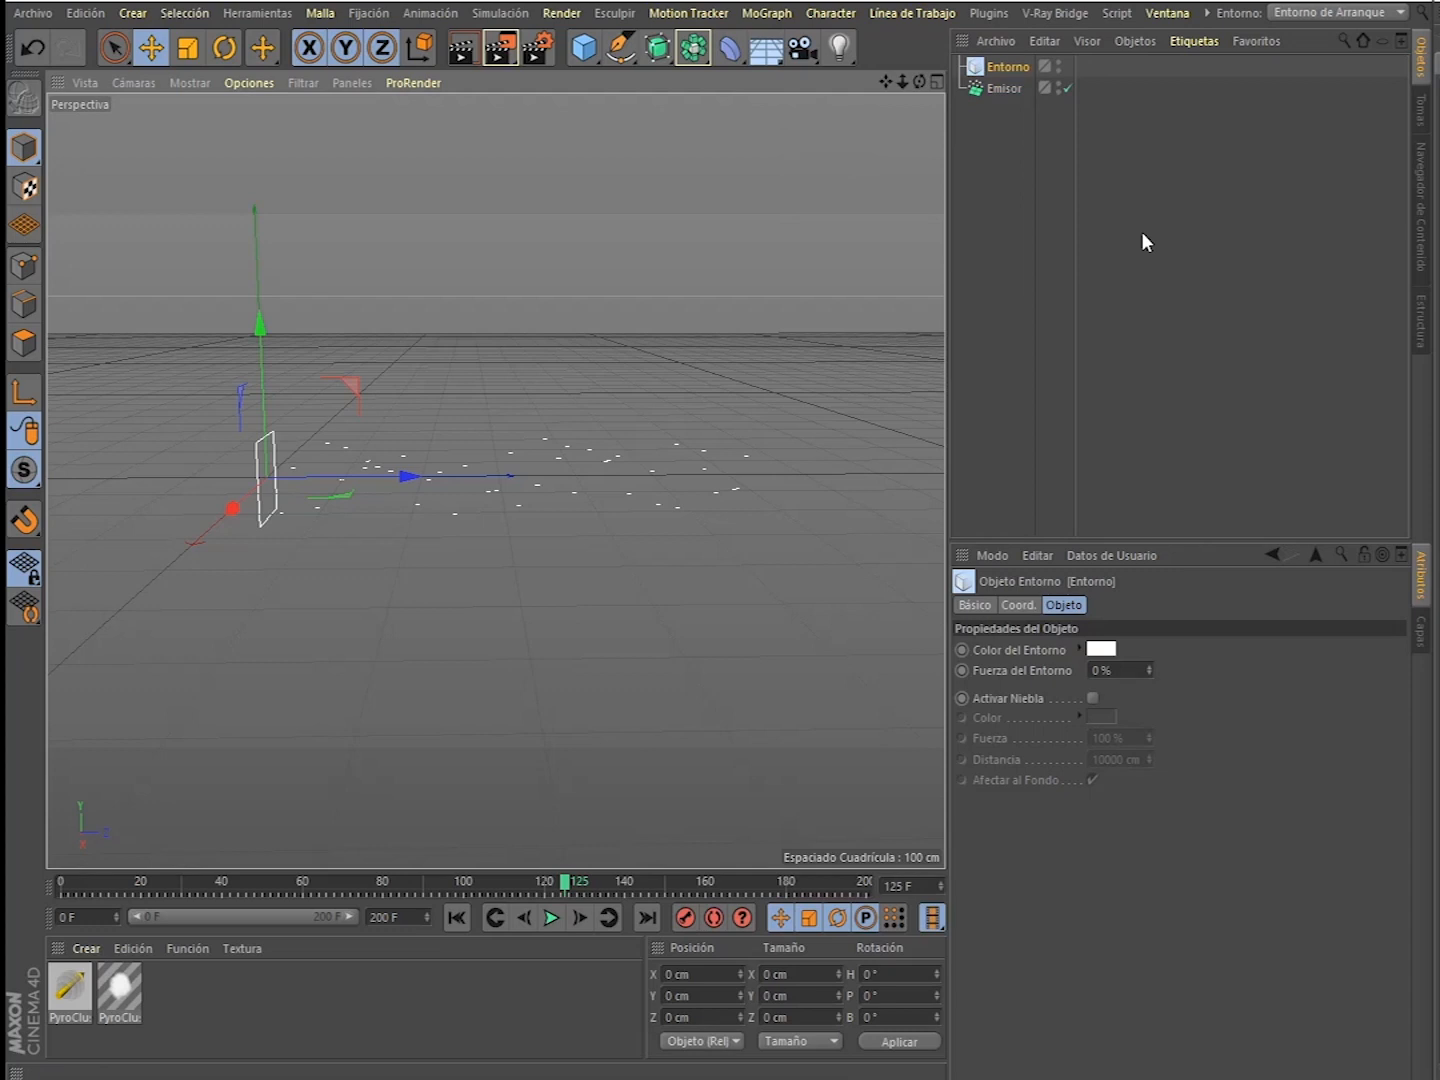
# - Apply the PyroCluster material to the Emisor and test-render the perspective view
pyautogui.click(363, 993)
pyautogui.click(121, 992)
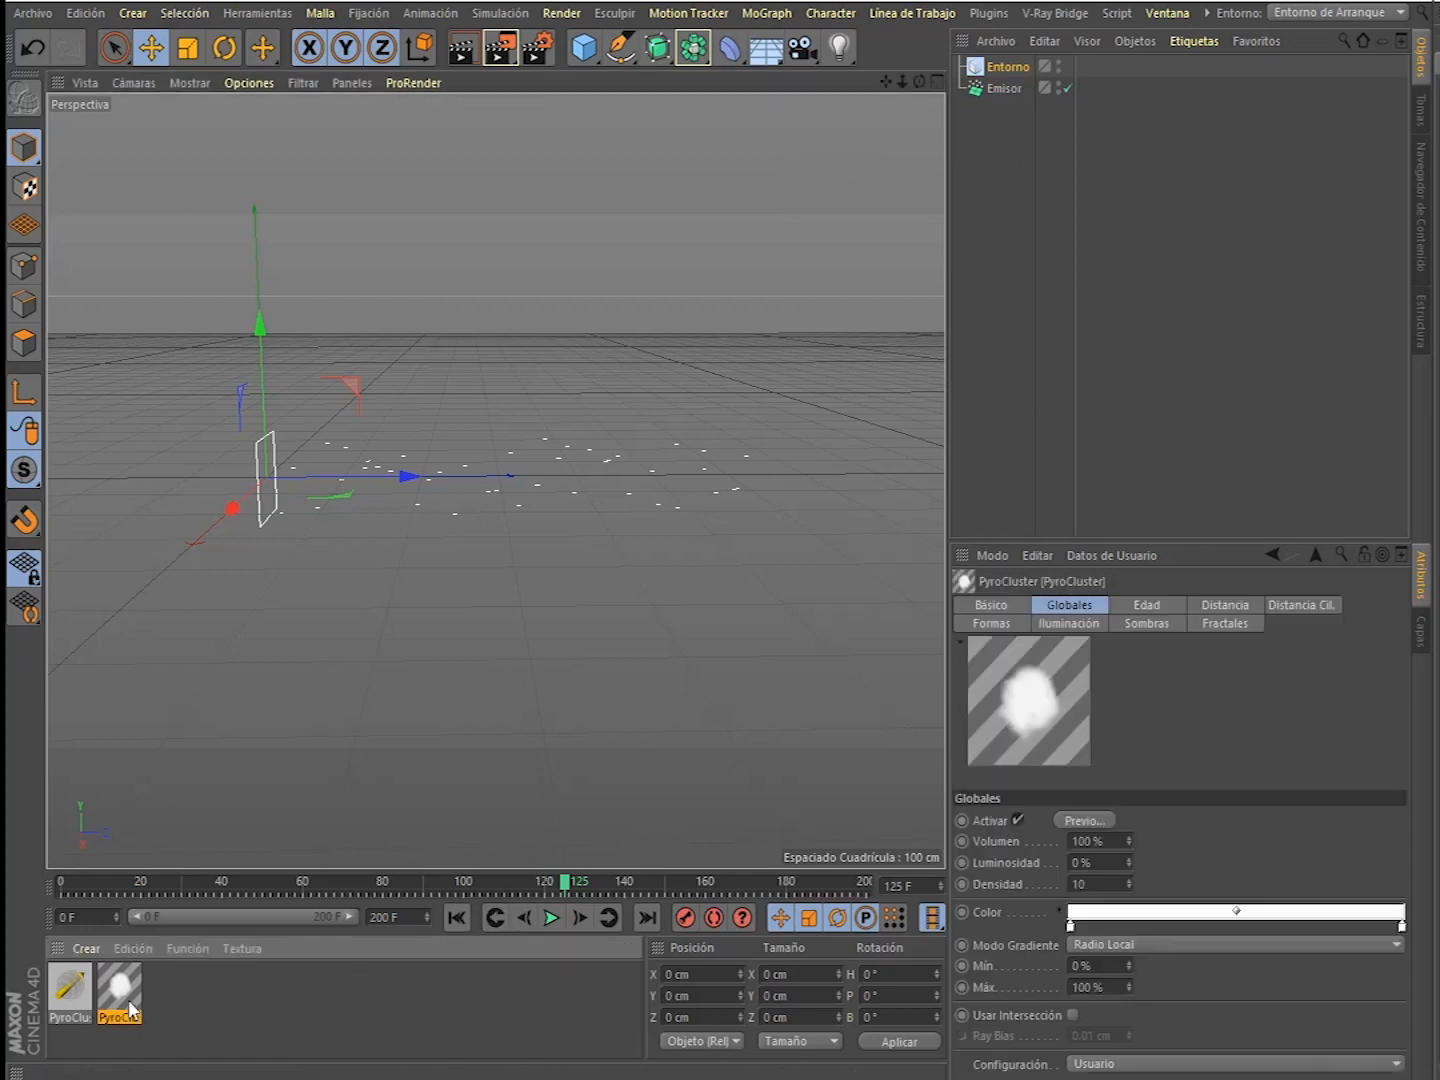
pyautogui.moveTo(131, 1010); pyautogui.dragTo(1001, 86)
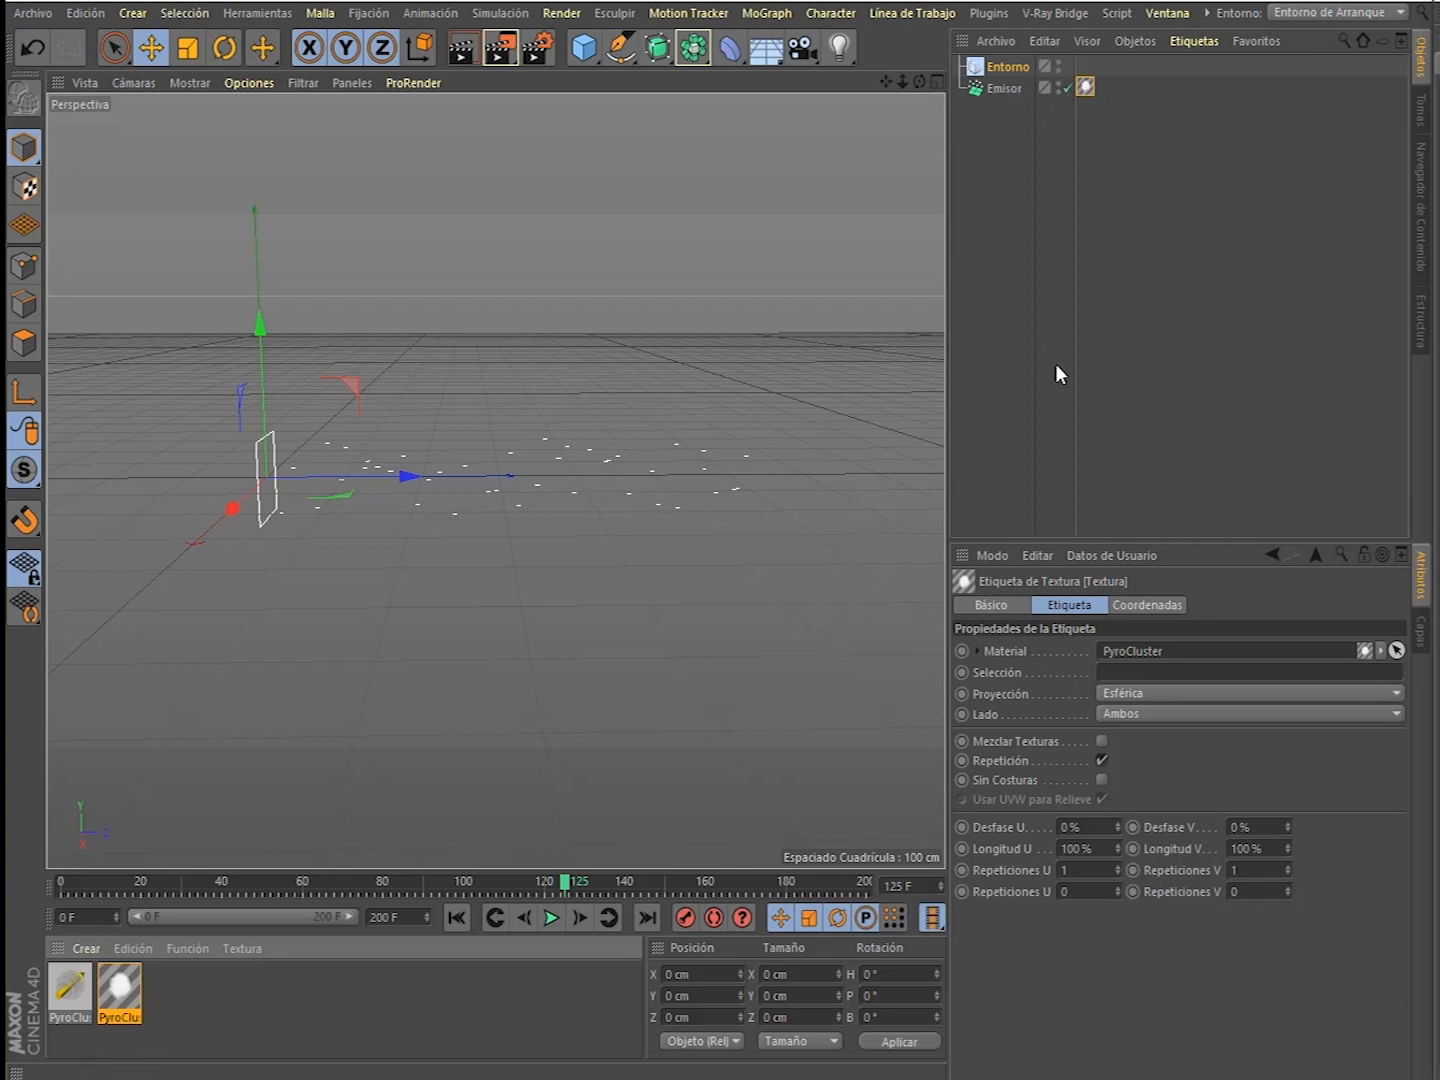
pyautogui.hotkey('ctrl', 'r')
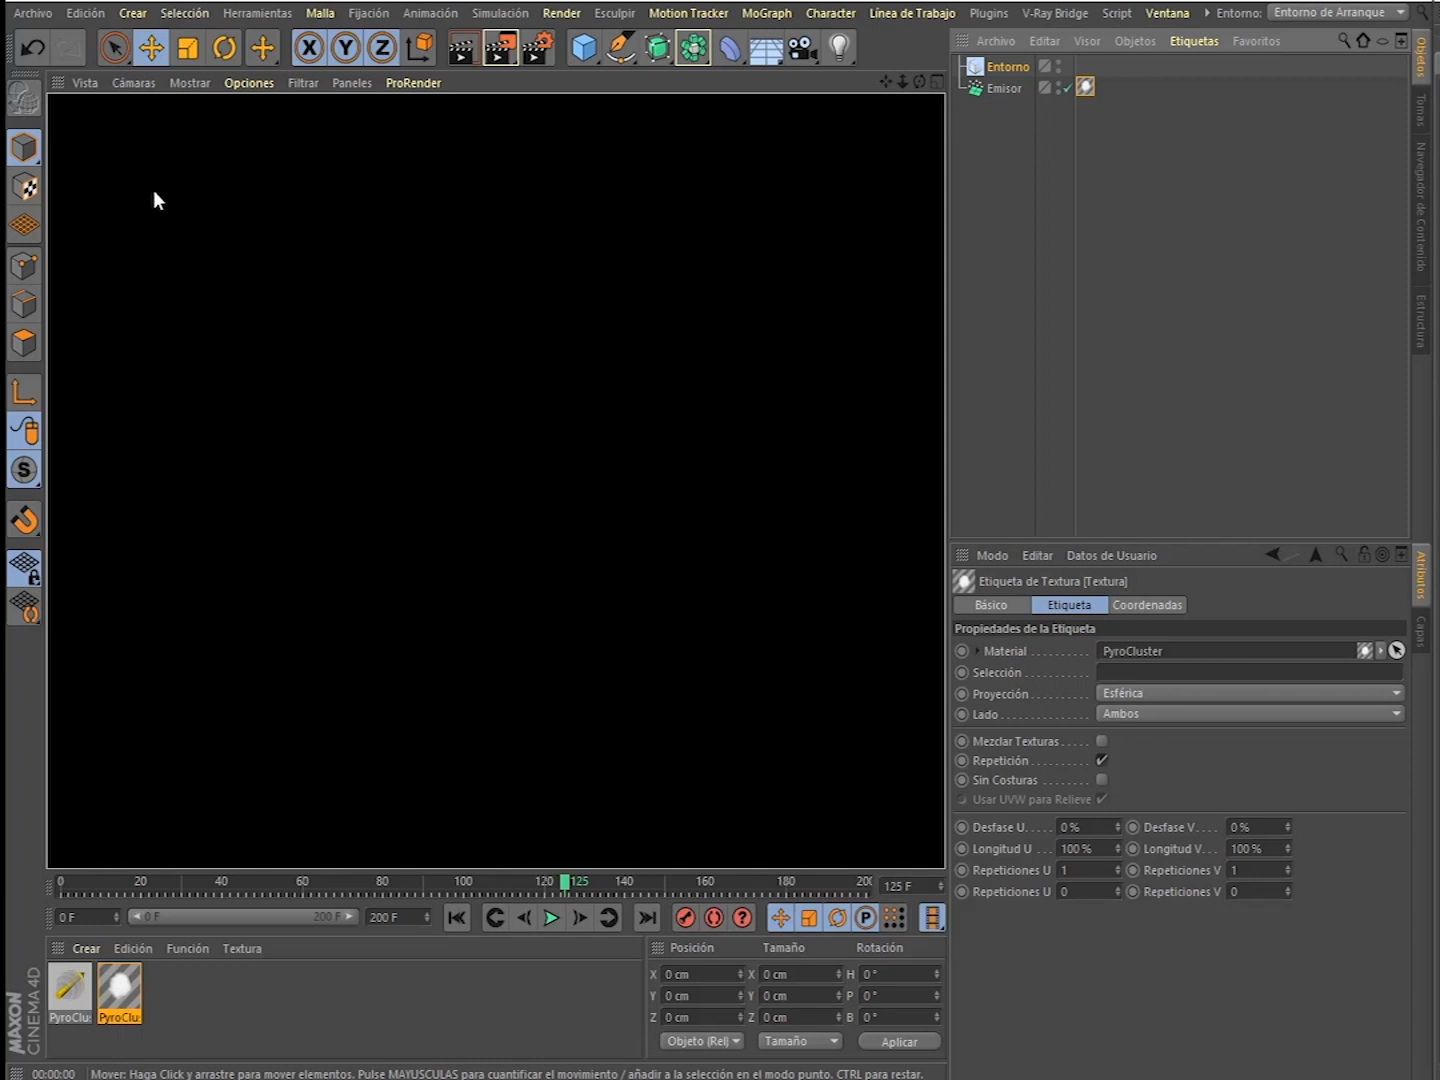
pyautogui.click(407, 967)
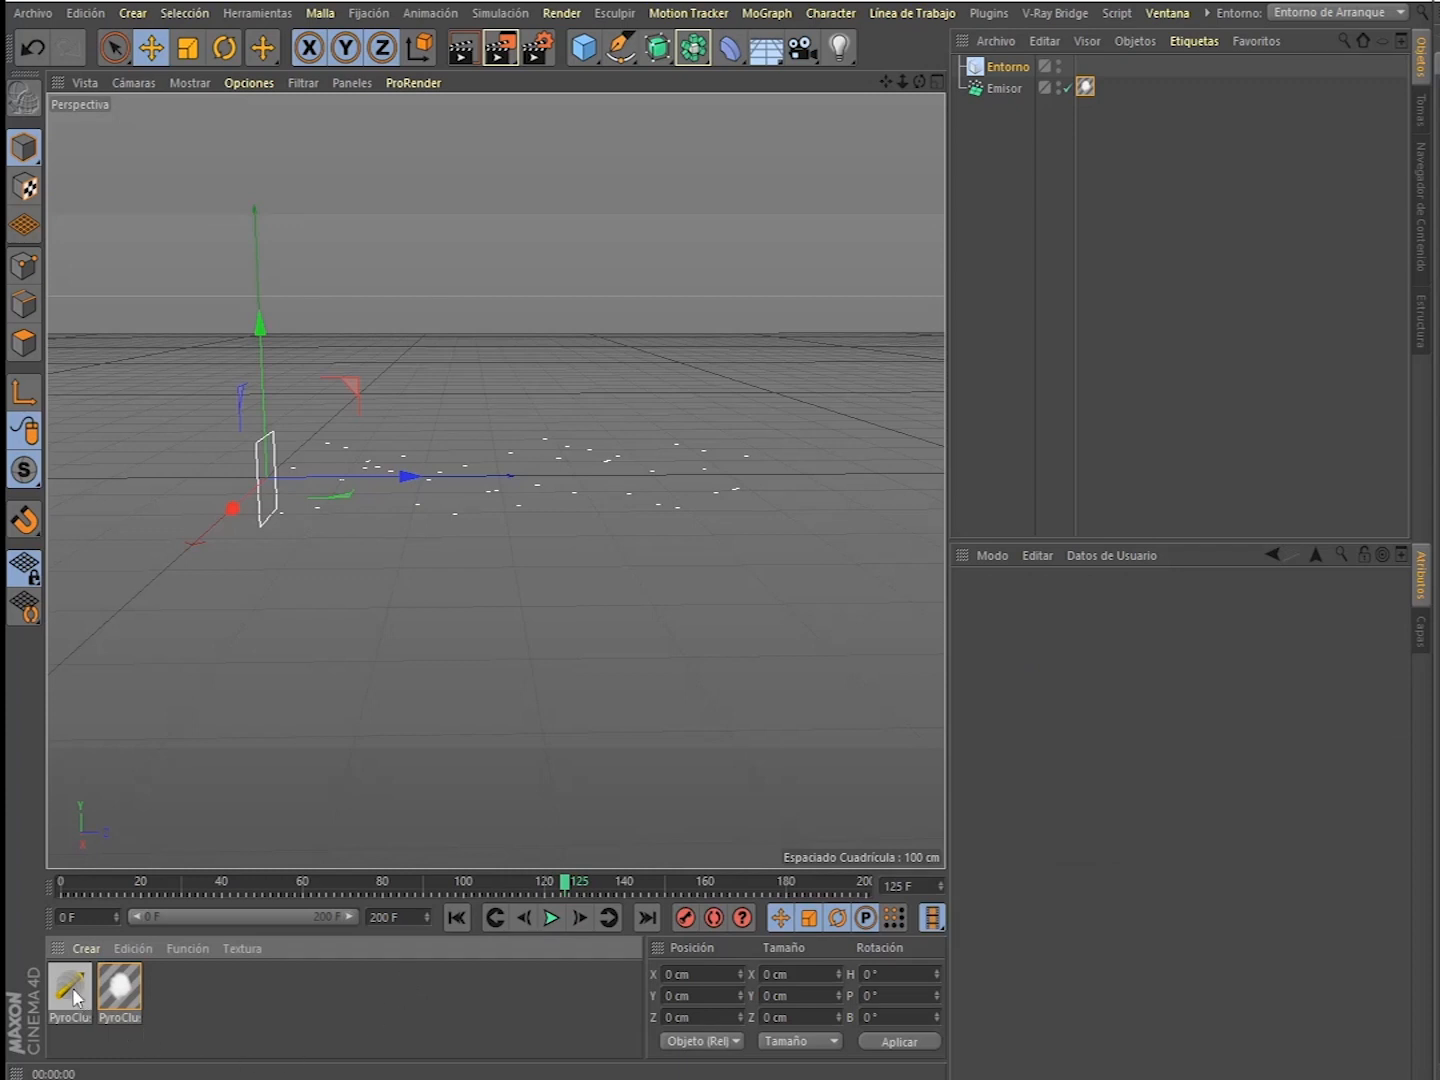
# - Apply the PyroCluster - VolumeTracer material to the Entorno object and render the perspective view again
pyautogui.moveTo(76, 997)
pyautogui.mouseDown()
pyautogui.moveTo(1013, 70)
pyautogui.moveTo(246, 1005)
pyautogui.moveTo(66, 990)
pyautogui.mouseUp()
pyautogui.moveTo(60, 994); pyautogui.dragTo(1019, 72)
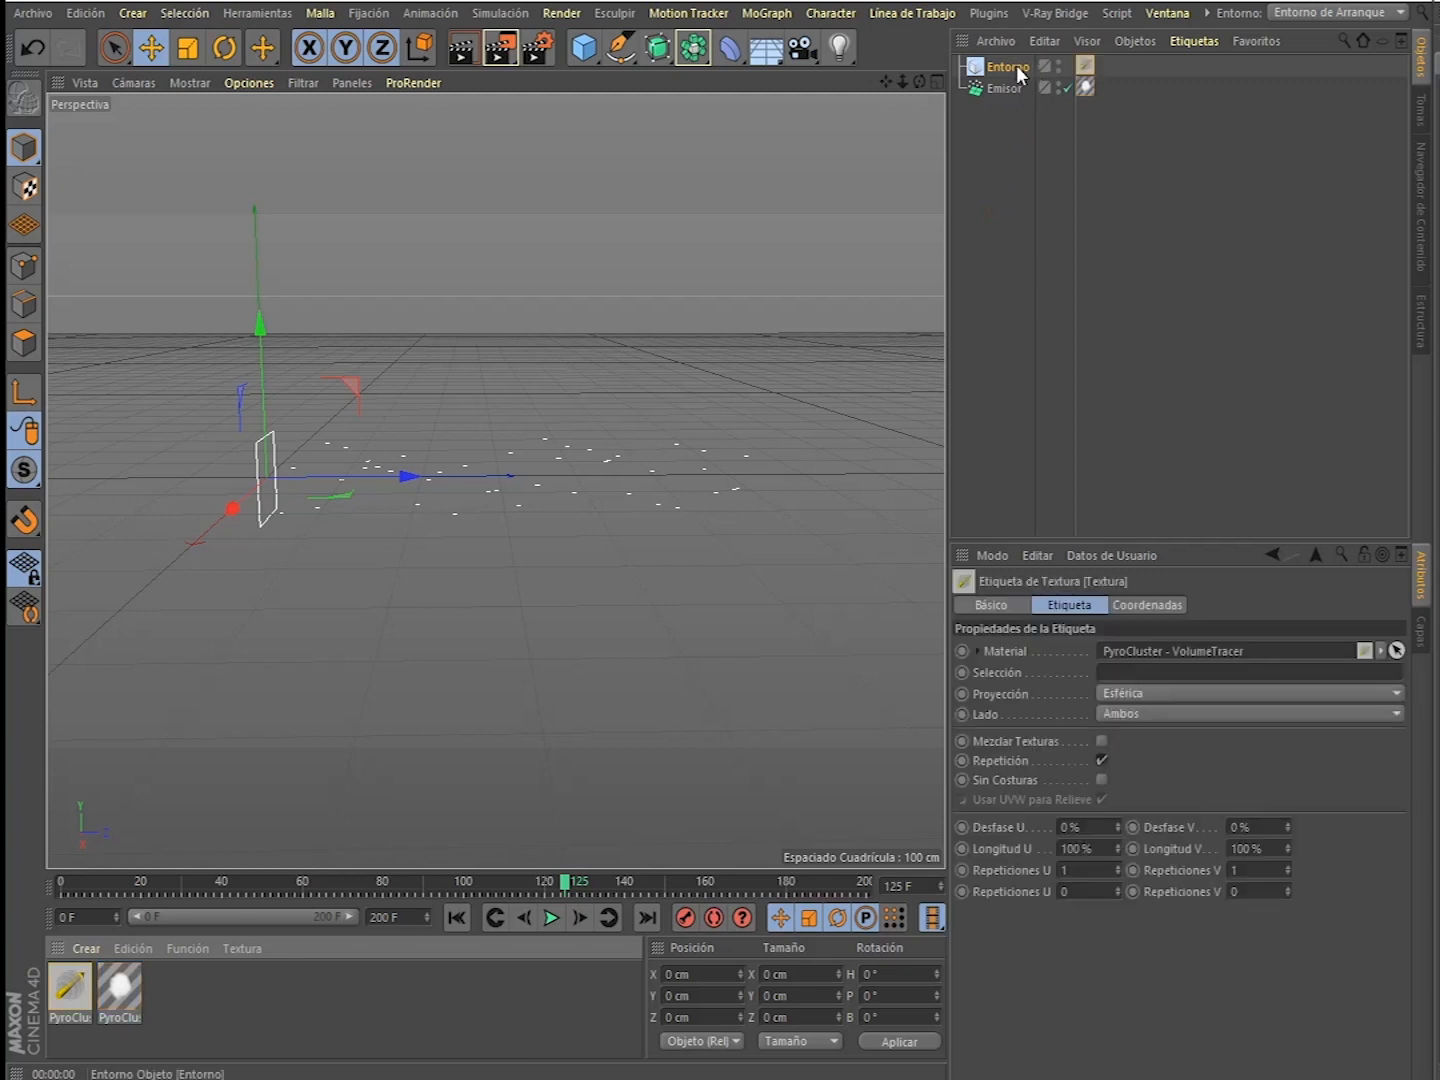
pyautogui.hotkey('ctrl', 'r')
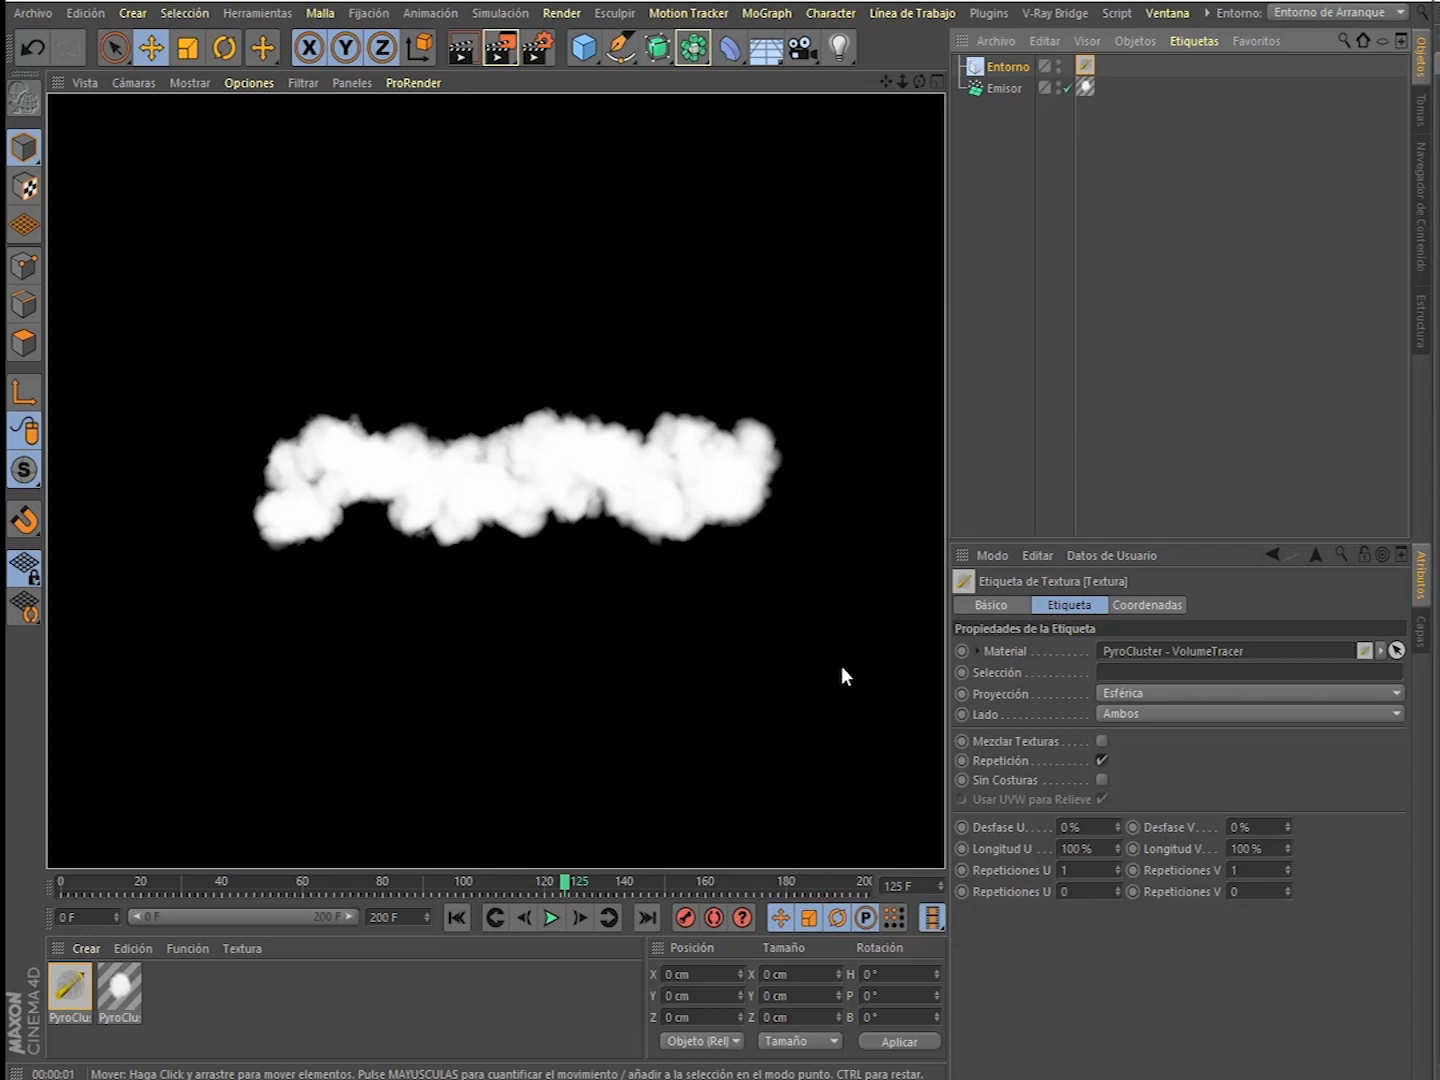
pyautogui.click(374, 993)
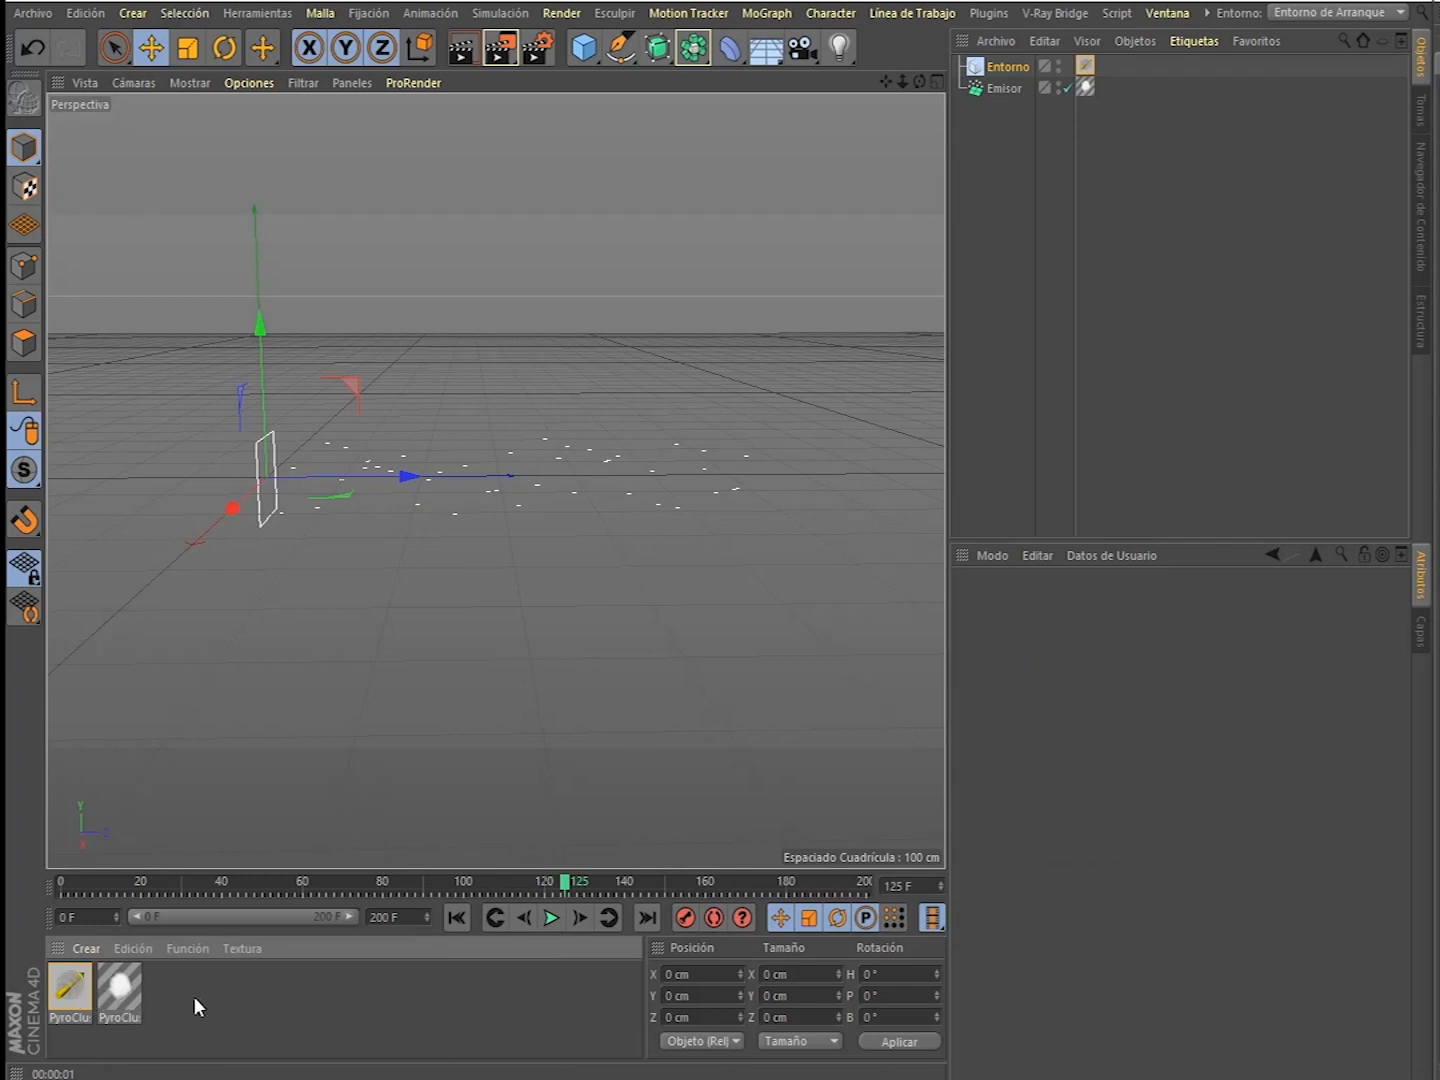
# - Open the PyroCluster - VolumeTracer material for editing and set its Modo de Render to Hazy
pyautogui.doubleClick(72, 996)
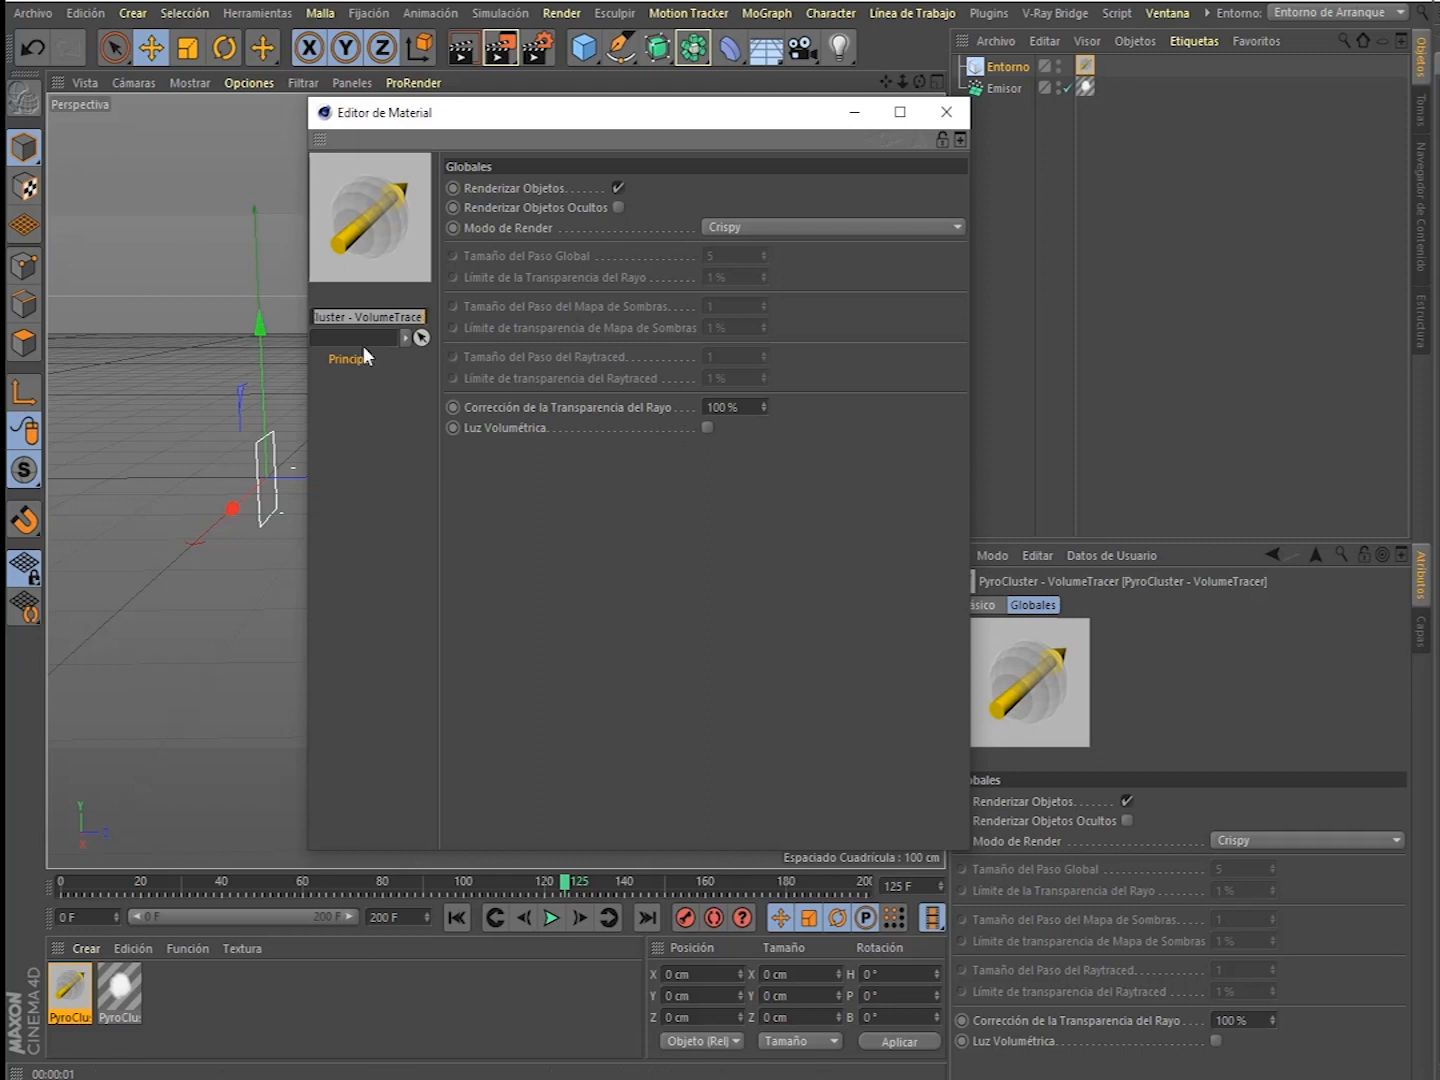
pyautogui.moveTo(511, 120); pyautogui.dragTo(958, 117)
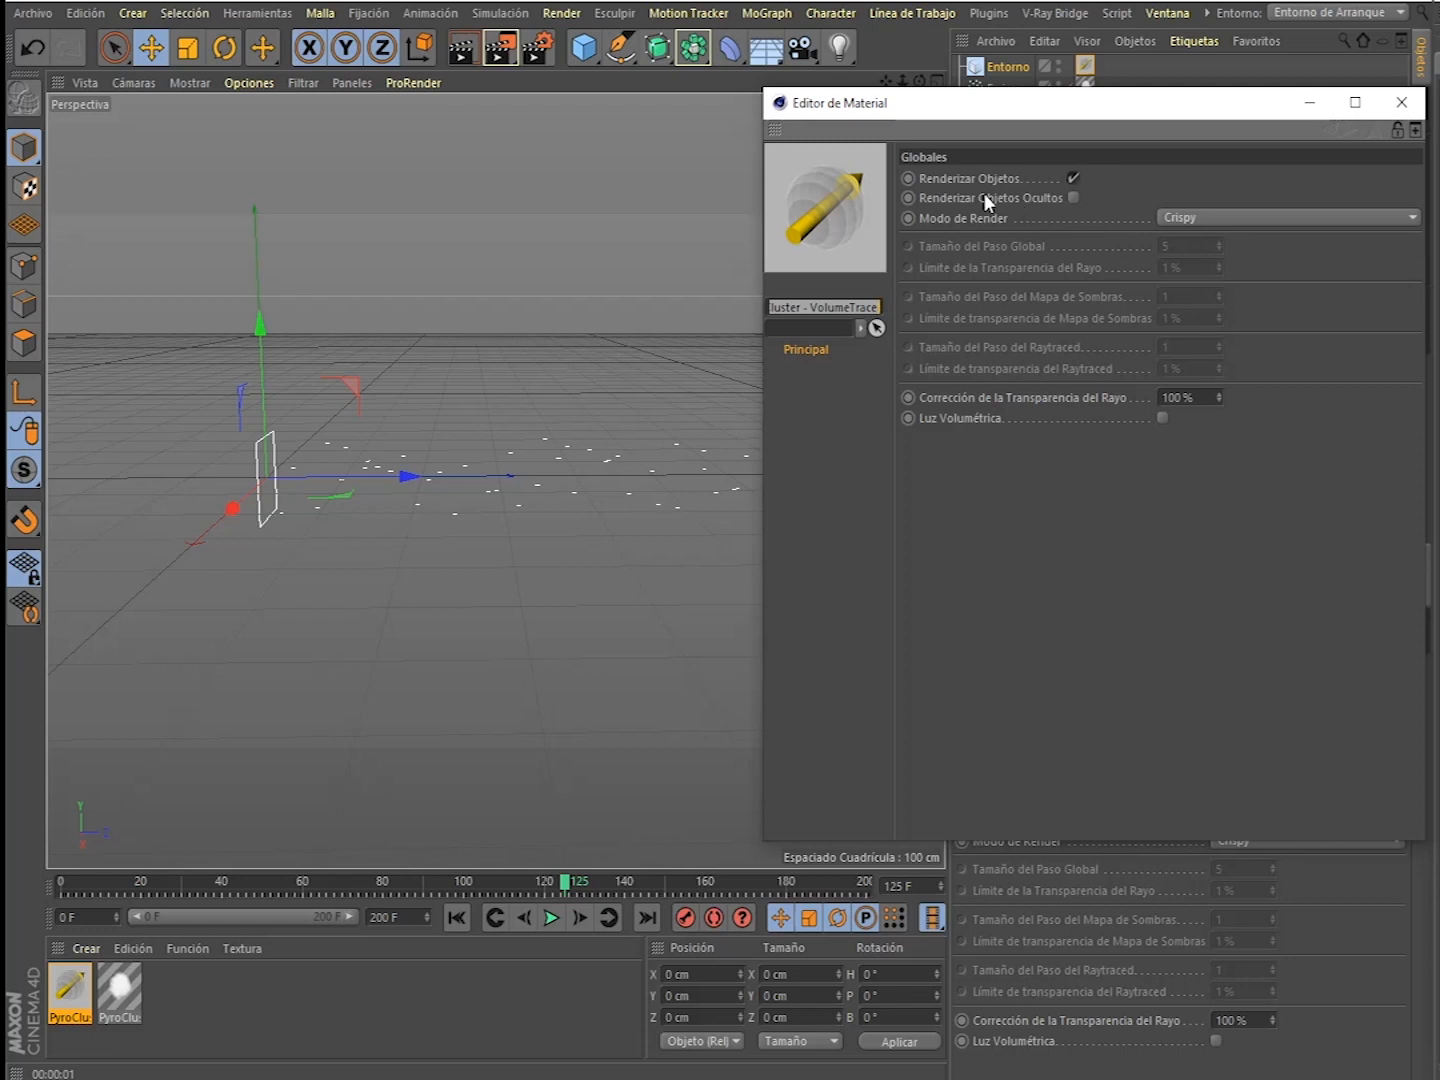
pyautogui.click(1073, 176)
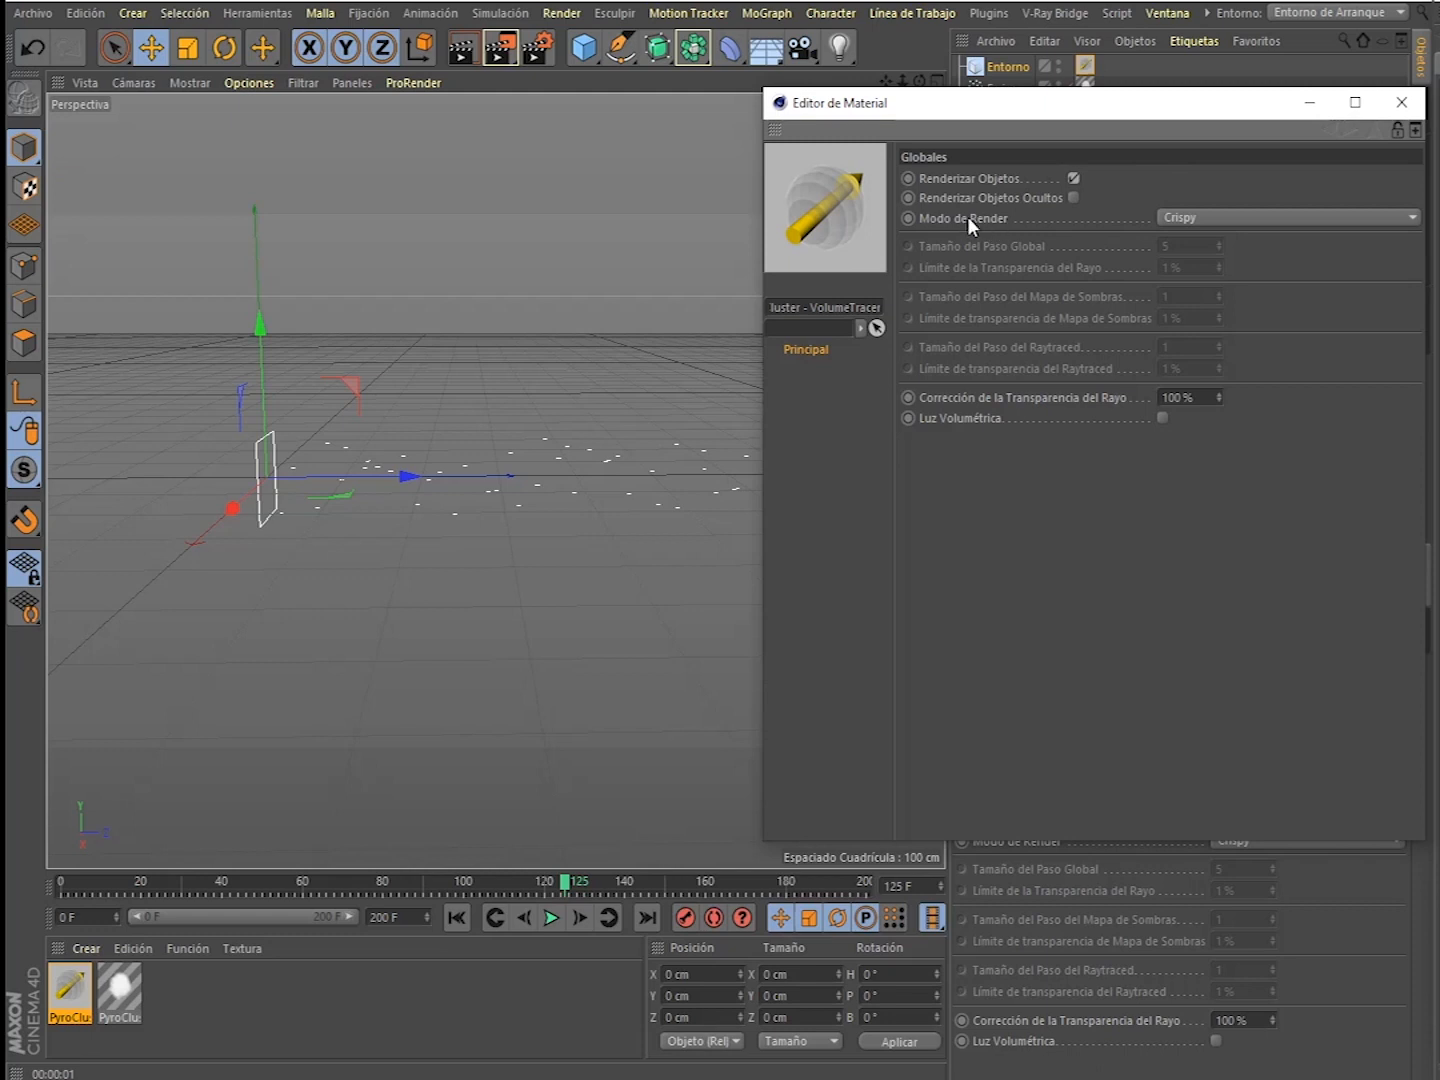
pyautogui.click(1201, 221)
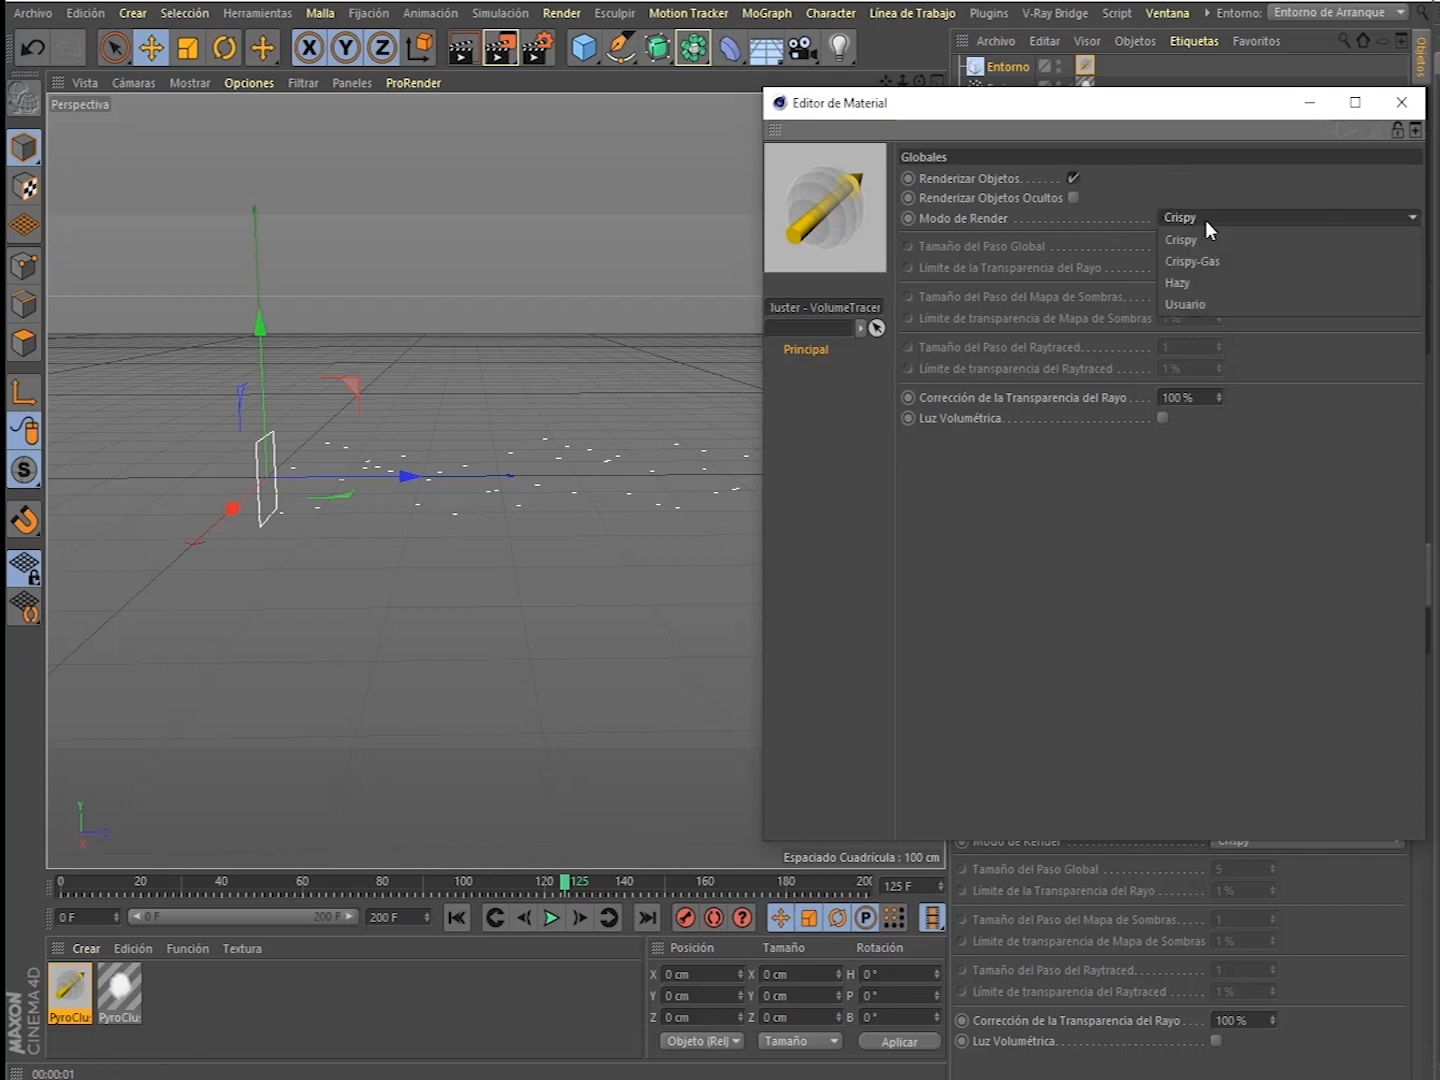
pyautogui.click(1217, 284)
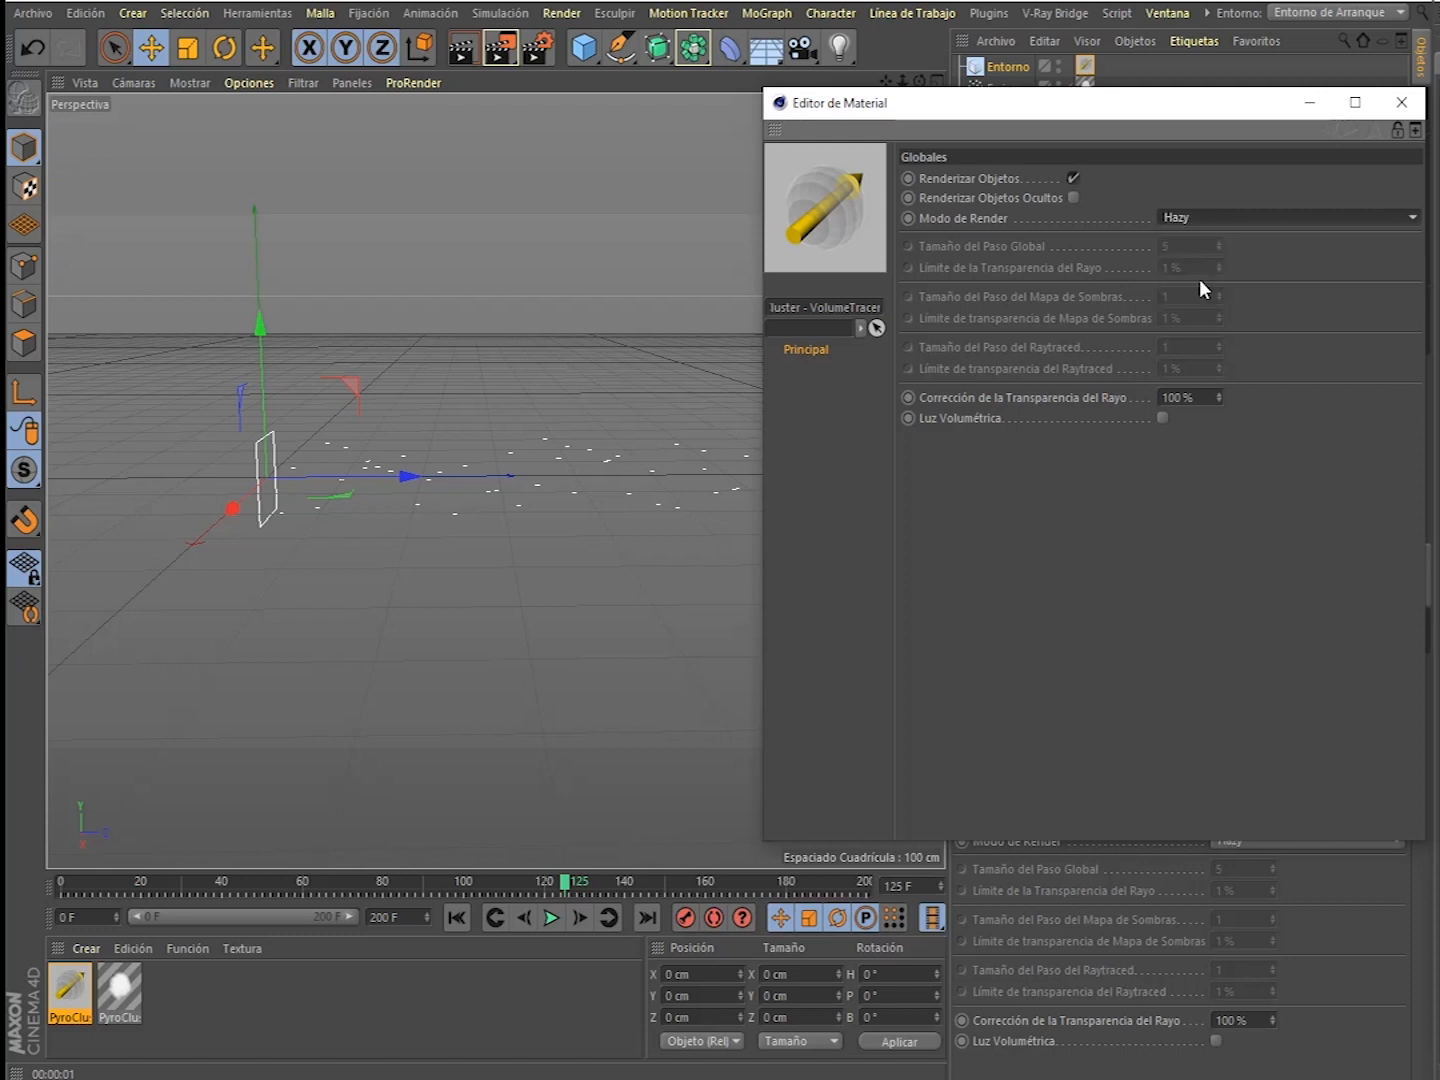
# - Switch the VolumeTracer material's Modo de Render to Usuario to look at its step size and transparency limit settings
pyautogui.click(1174, 217)
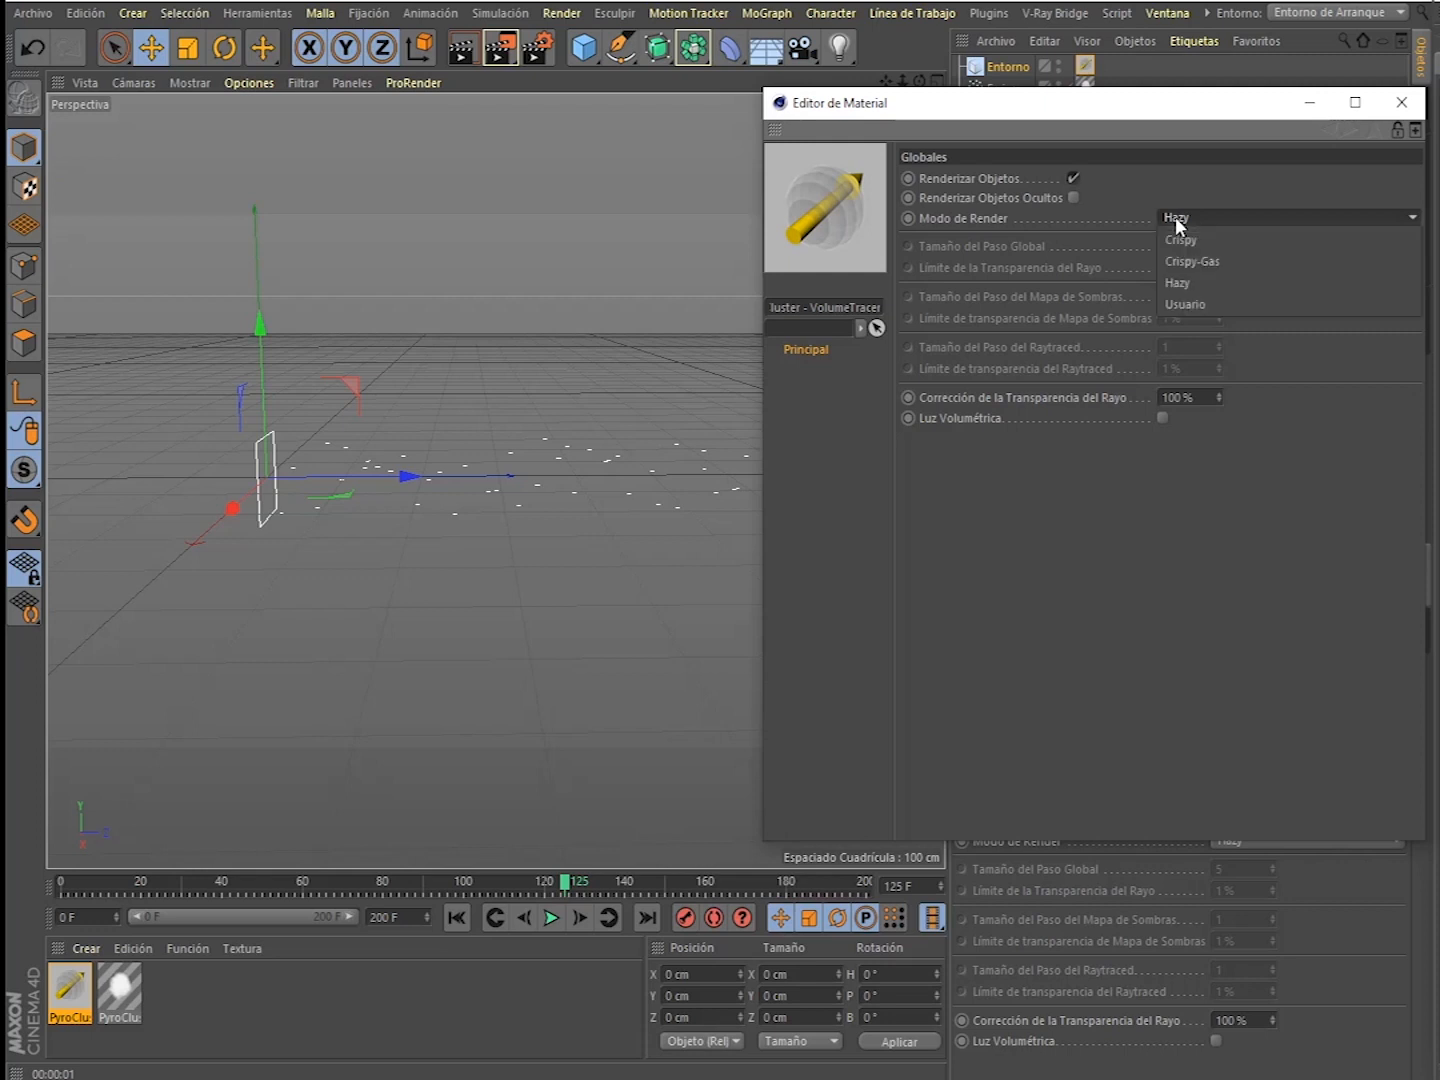
pyautogui.click(1188, 301)
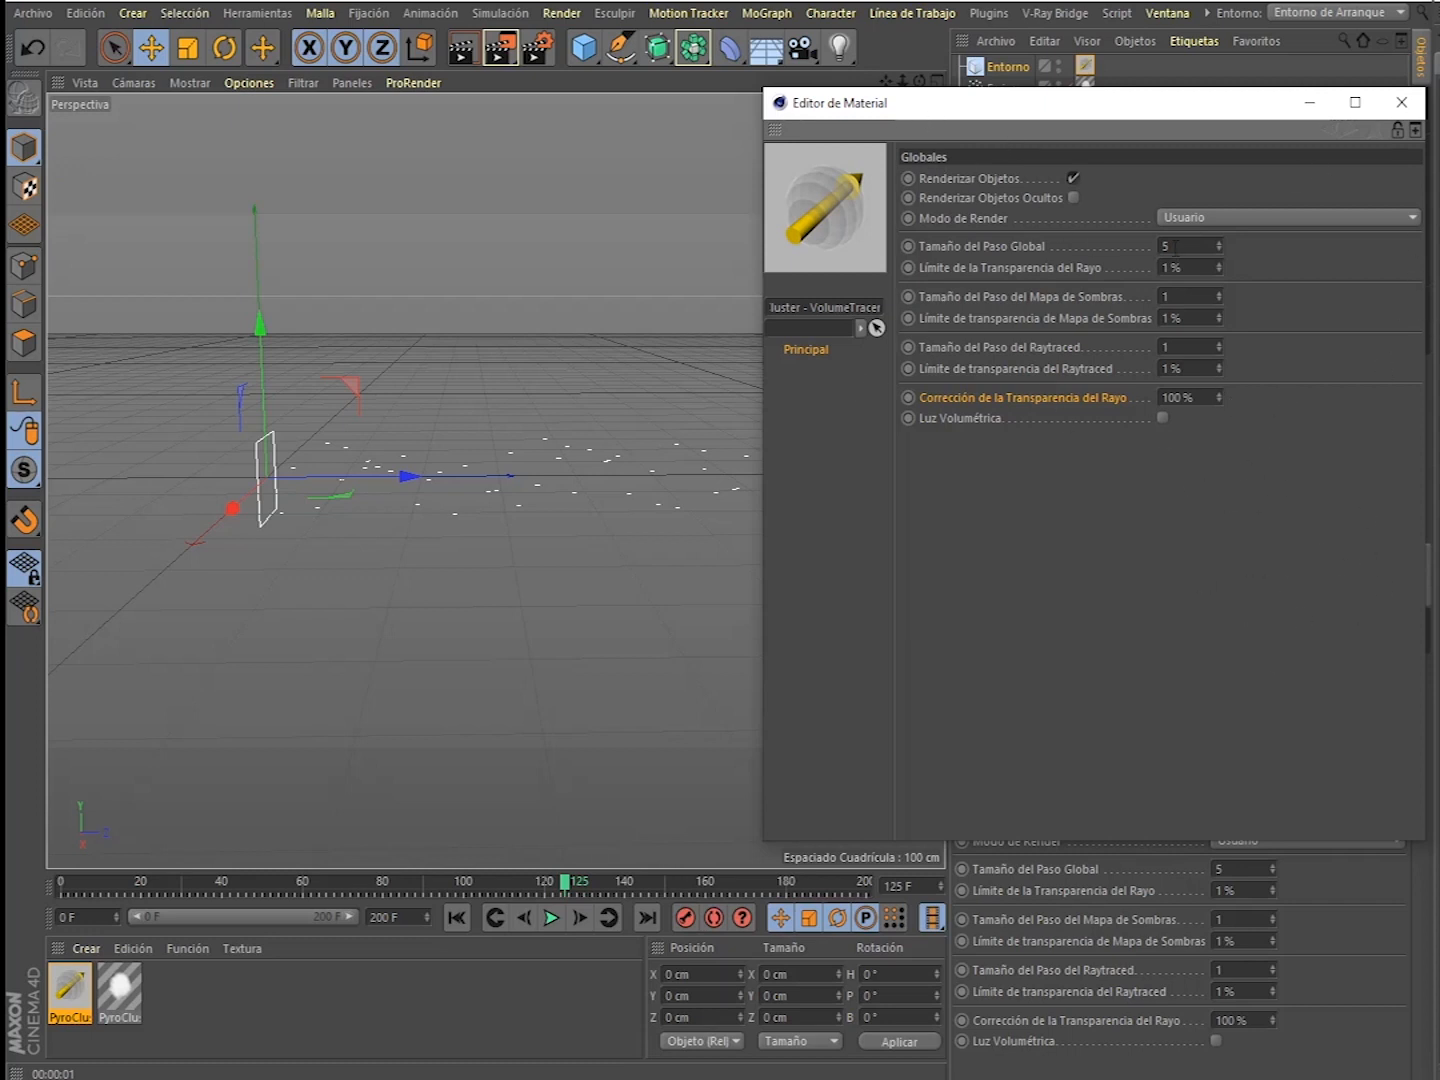
pyautogui.click(1261, 212)
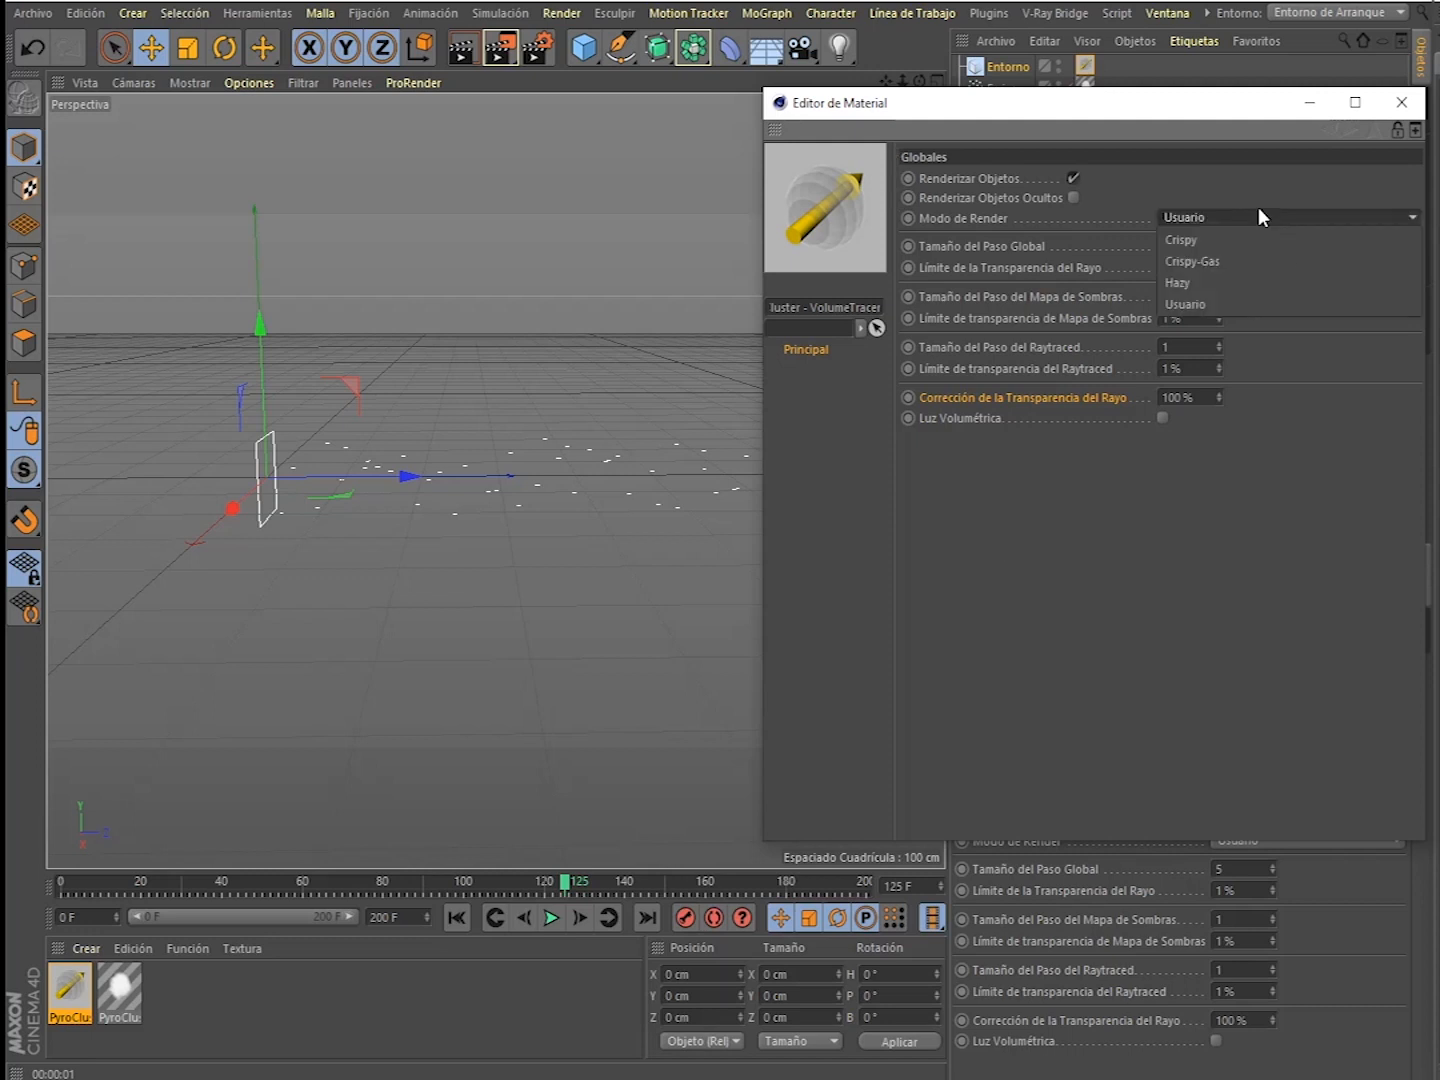
pyautogui.click(1202, 305)
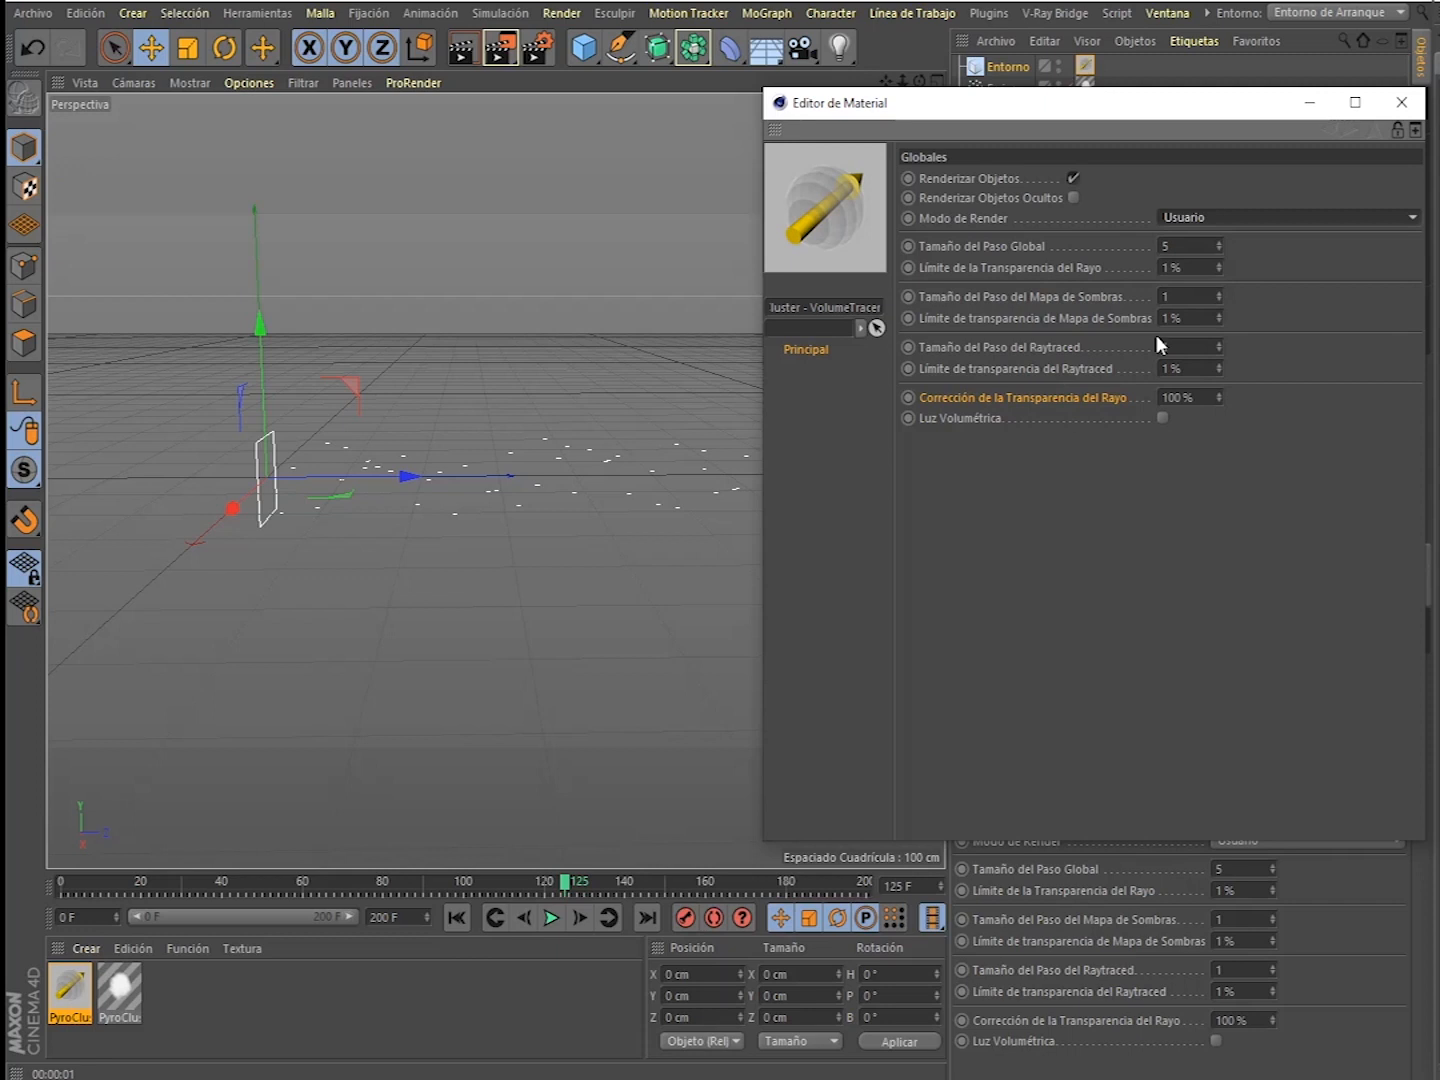
# - Return the VolumeTracer's Modo de Render to Hazy, close the material editor and render the view
pyautogui.click(1216, 211)
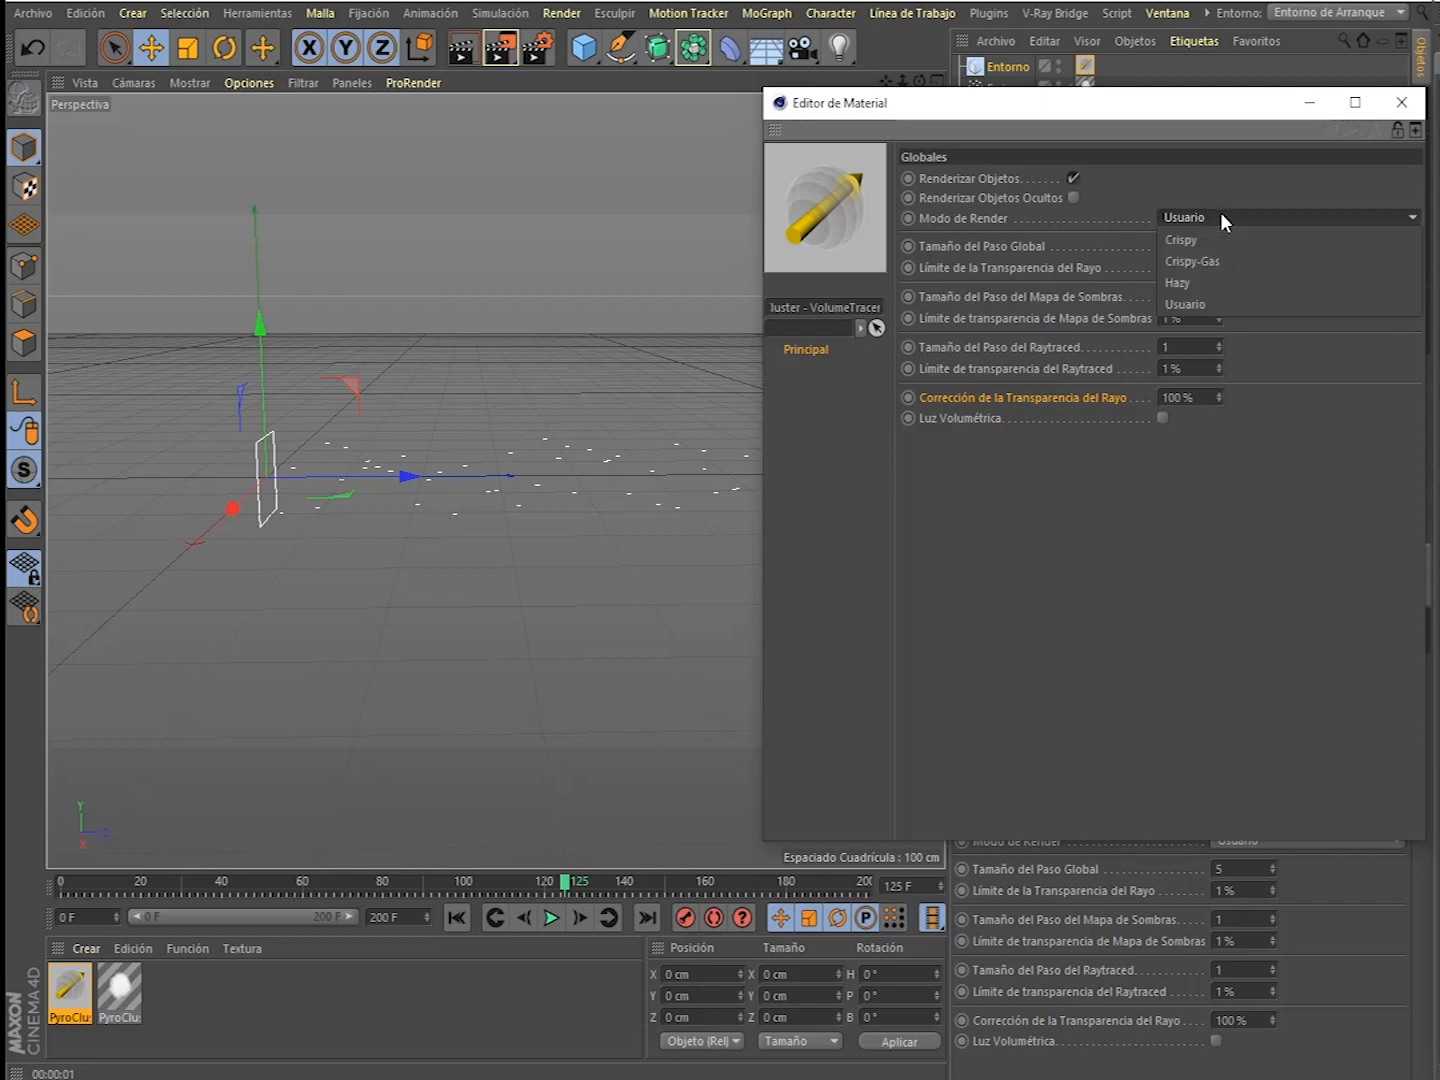
pyautogui.click(1209, 284)
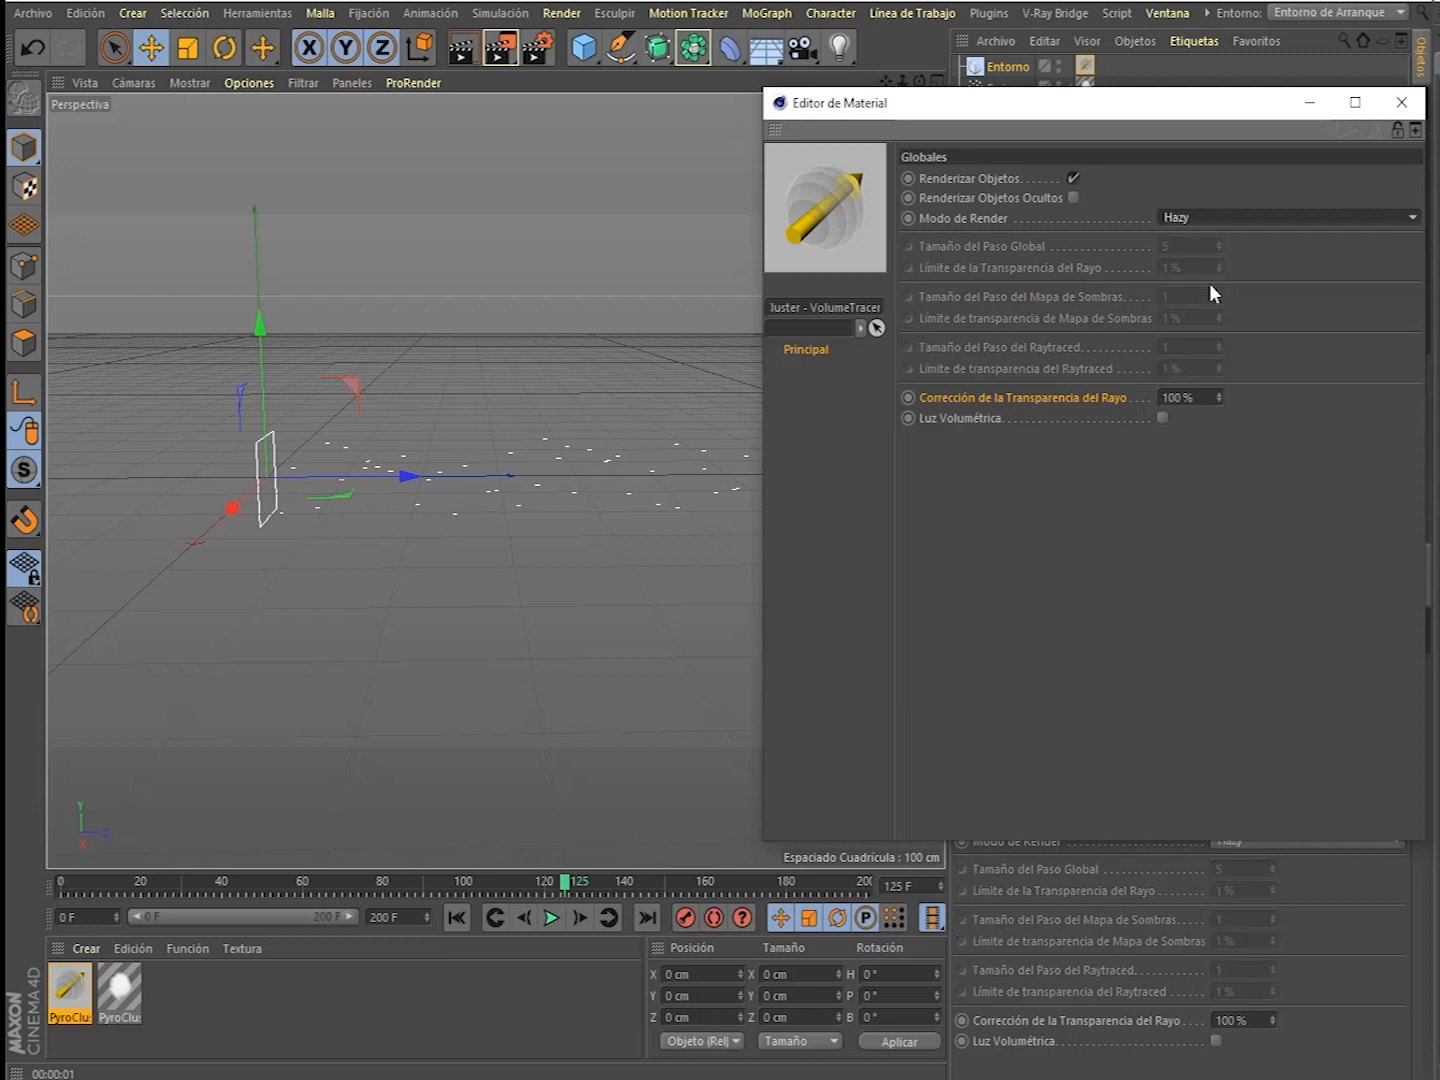
pyautogui.click(1401, 102)
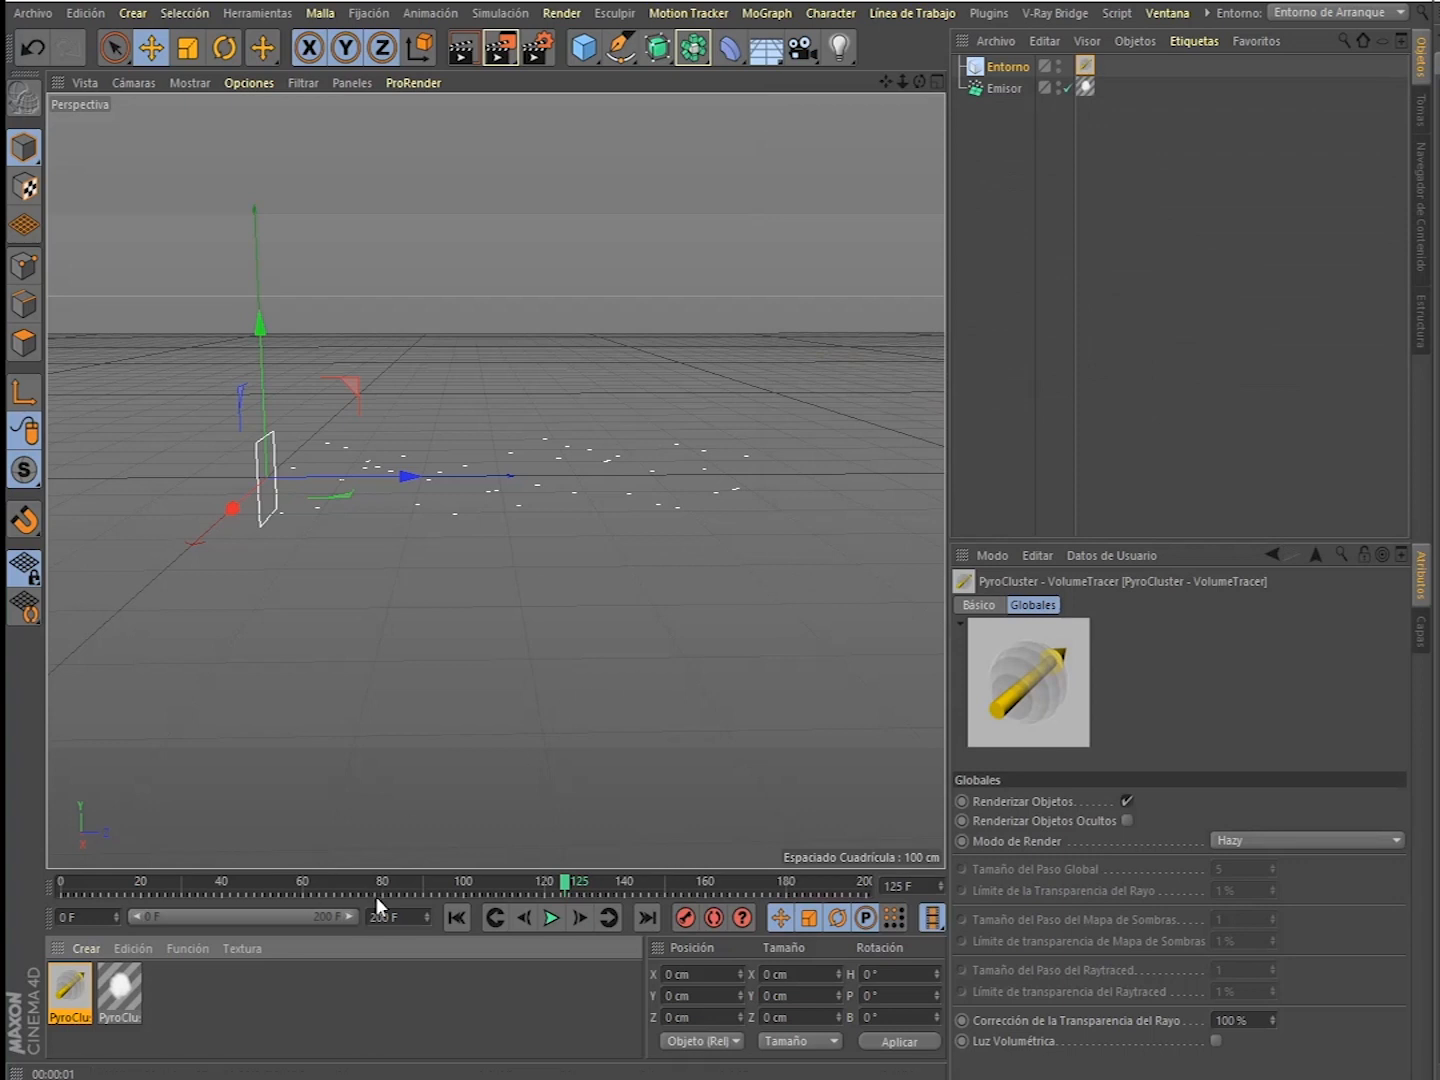
pyautogui.hotkey('ctrl', 'r')
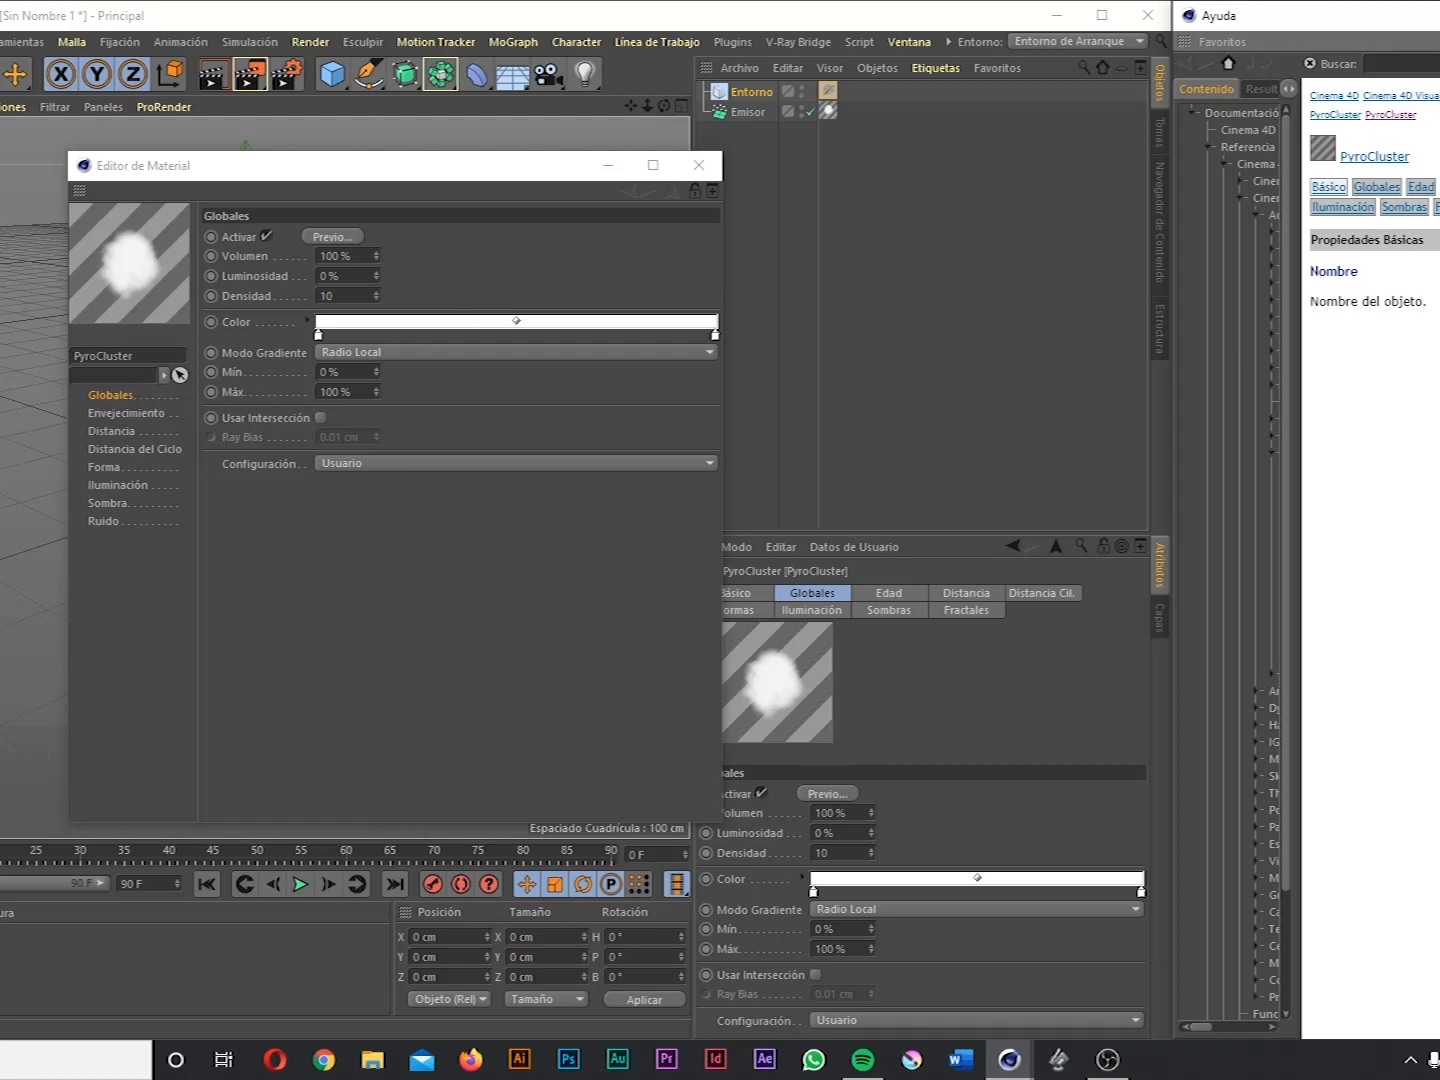
# - Extend the animation's end to 200 frames, leaving the PyroCluster material active
pyautogui.click(265, 236)
pyautogui.click(265, 236)
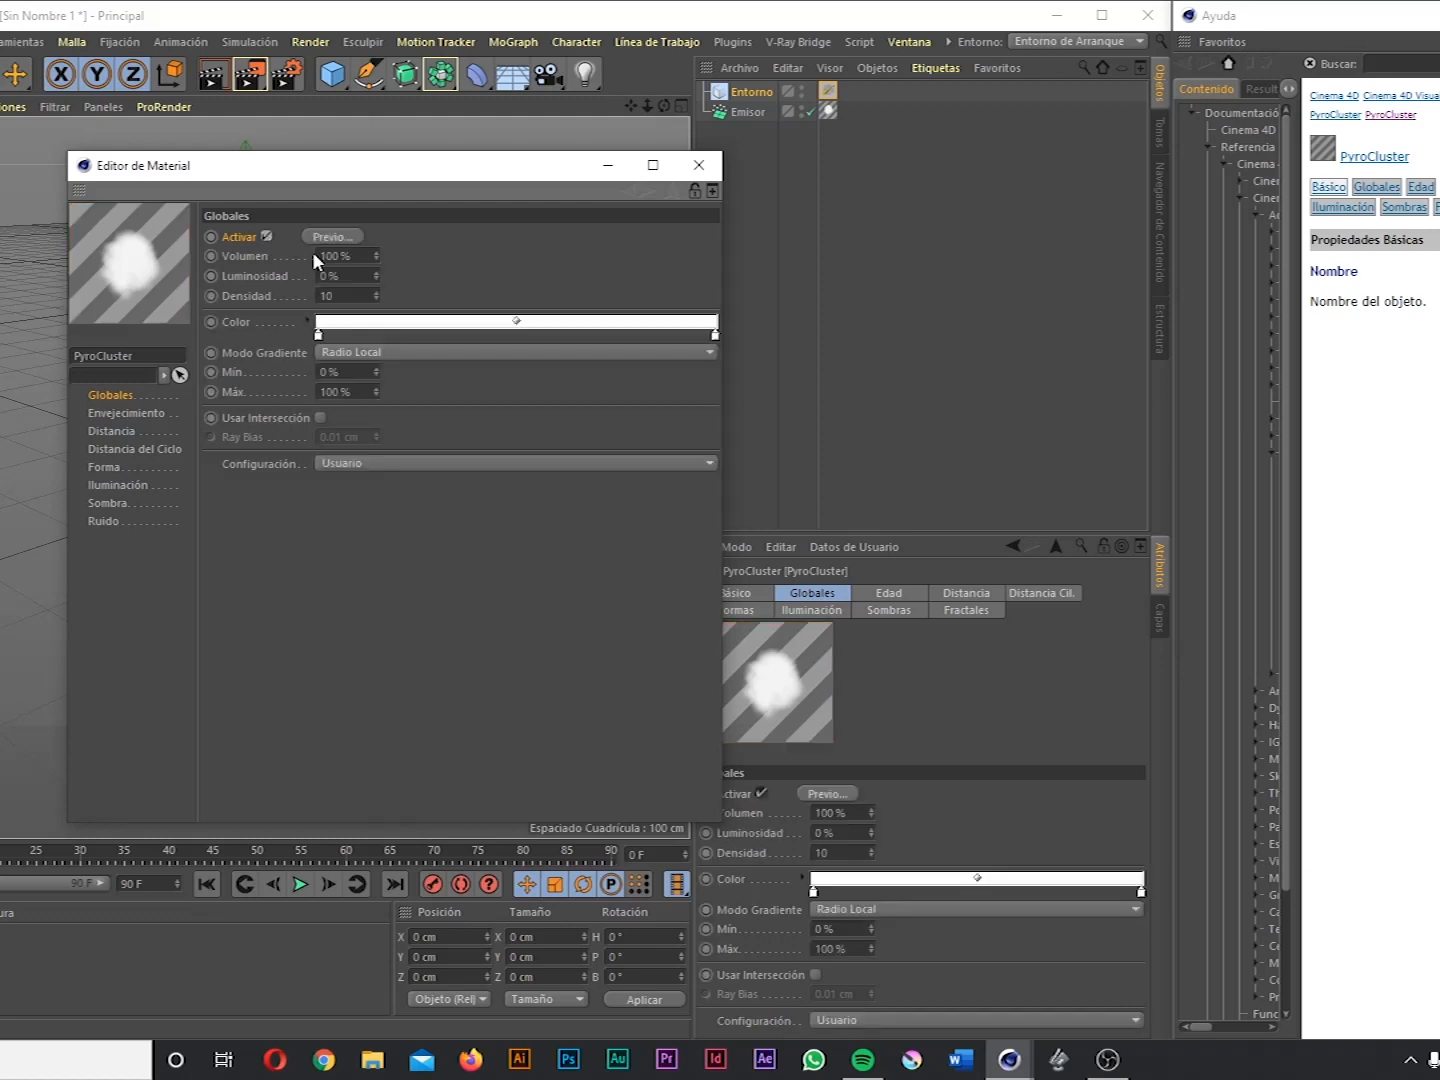
pyautogui.moveTo(360, 166); pyautogui.dragTo(788, 152)
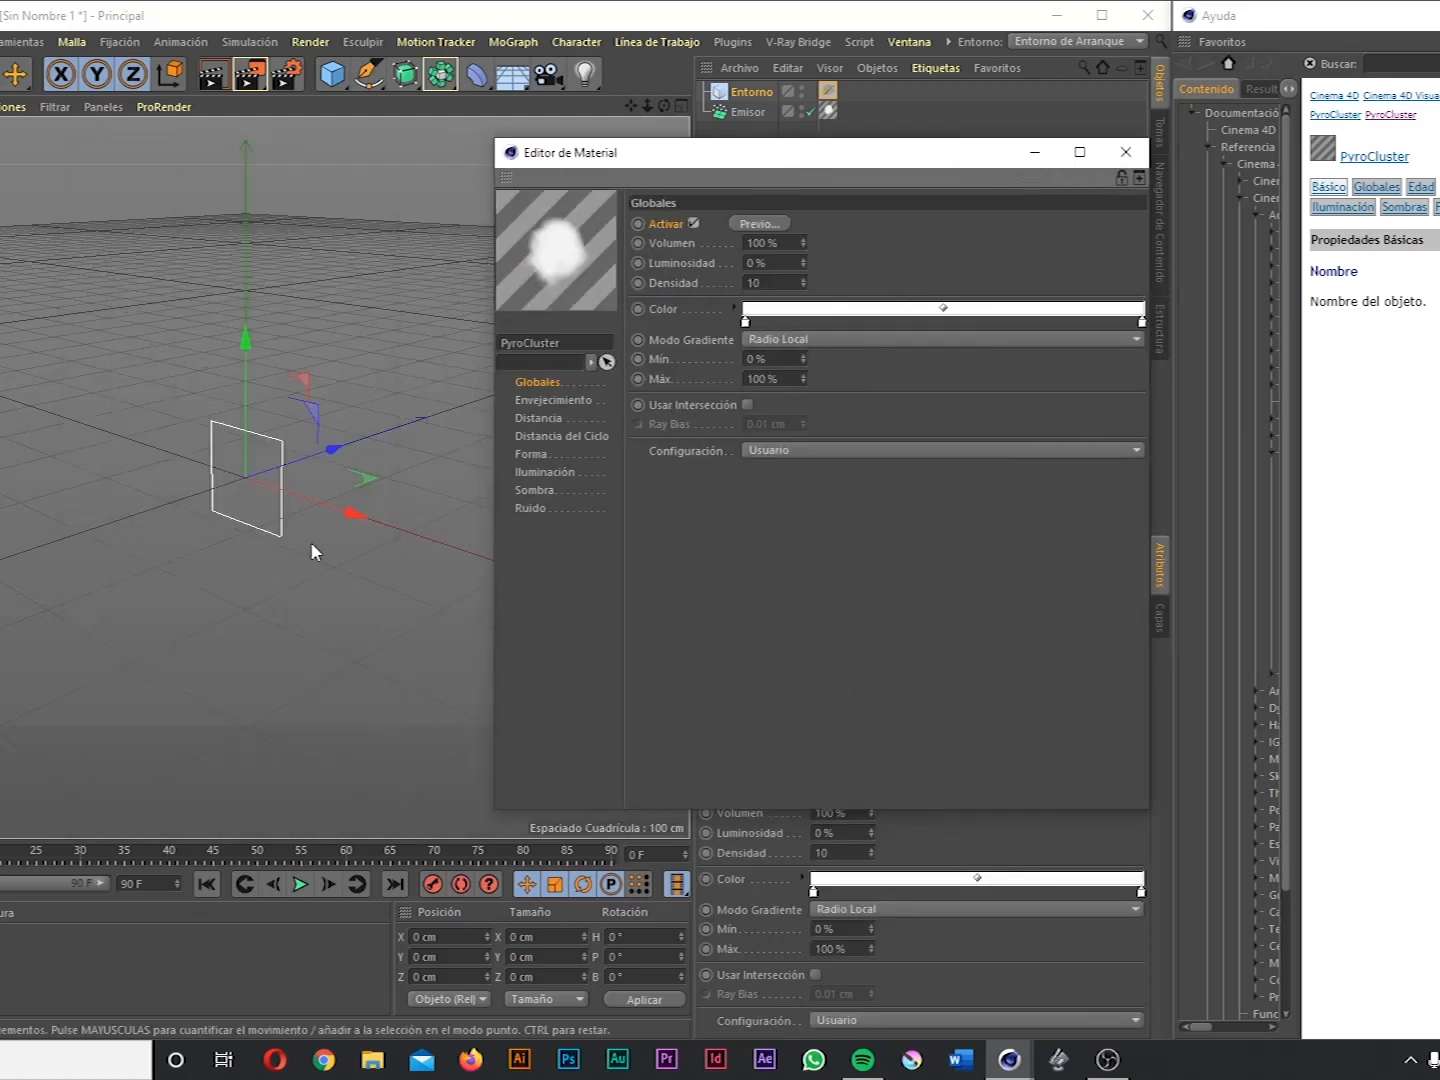
pyautogui.keyDown('alt'); pyautogui.moveTo(274, 510); pyautogui.dragTo(218, 626); pyautogui.keyUp('alt')
pyautogui.moveTo(152, 884); pyautogui.dragTo(98, 881)
pyautogui.write('200')
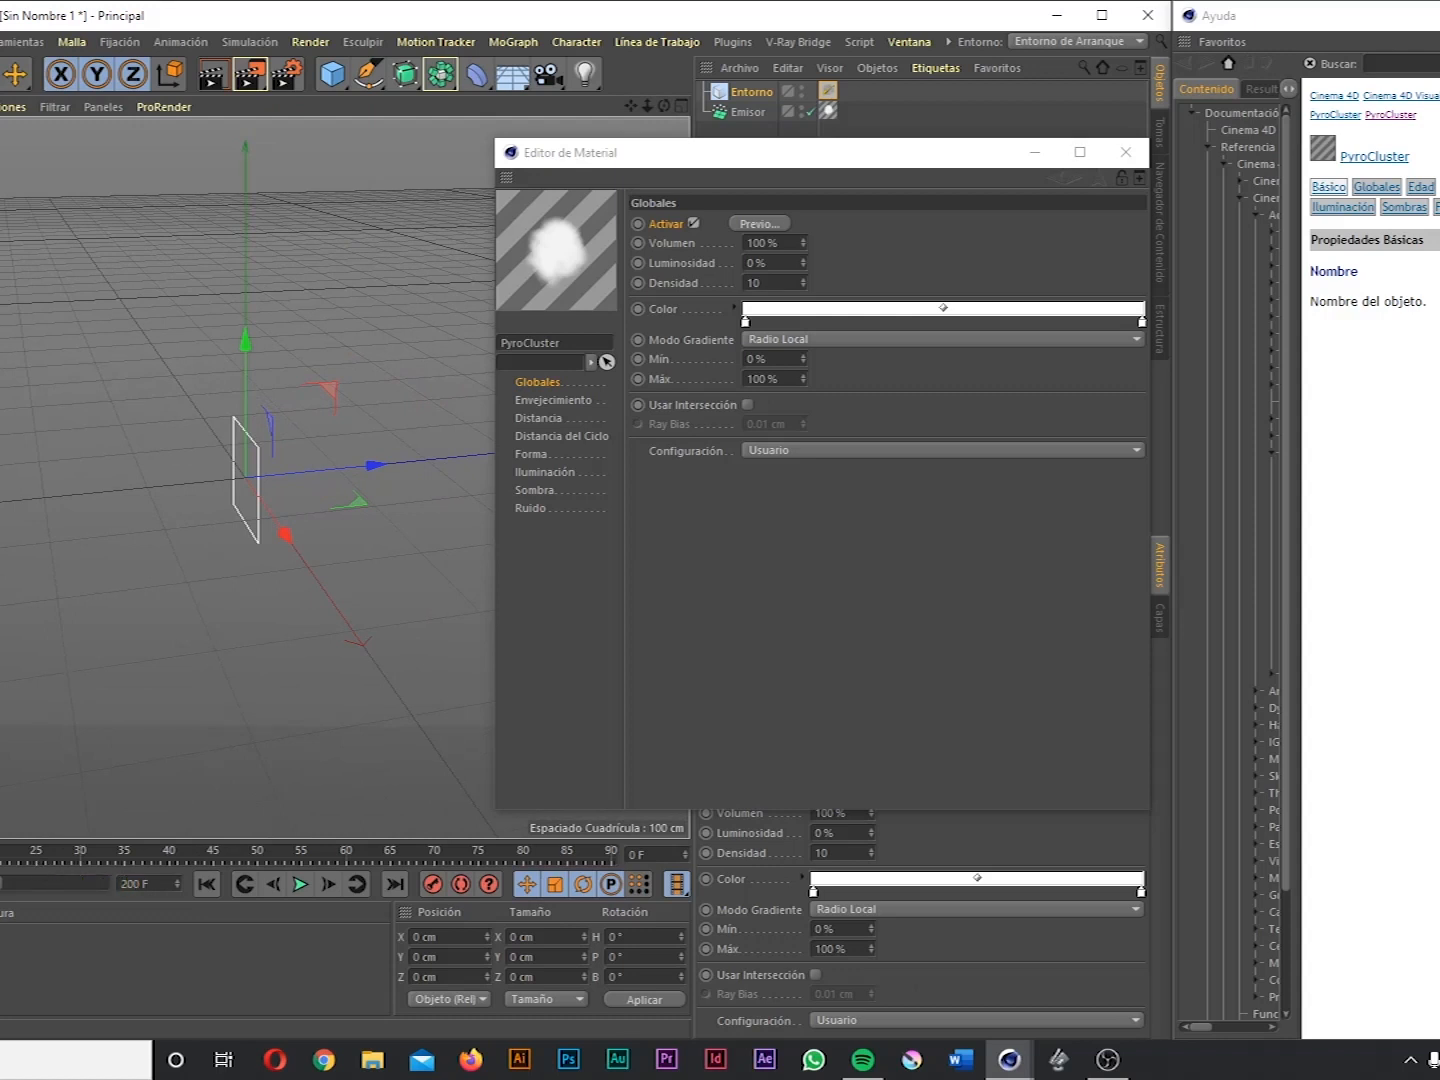
pyautogui.press('Return')
# - Play the particle animation, stop it at frame 133 and view the particle stream from the side
pyautogui.click(299, 884)
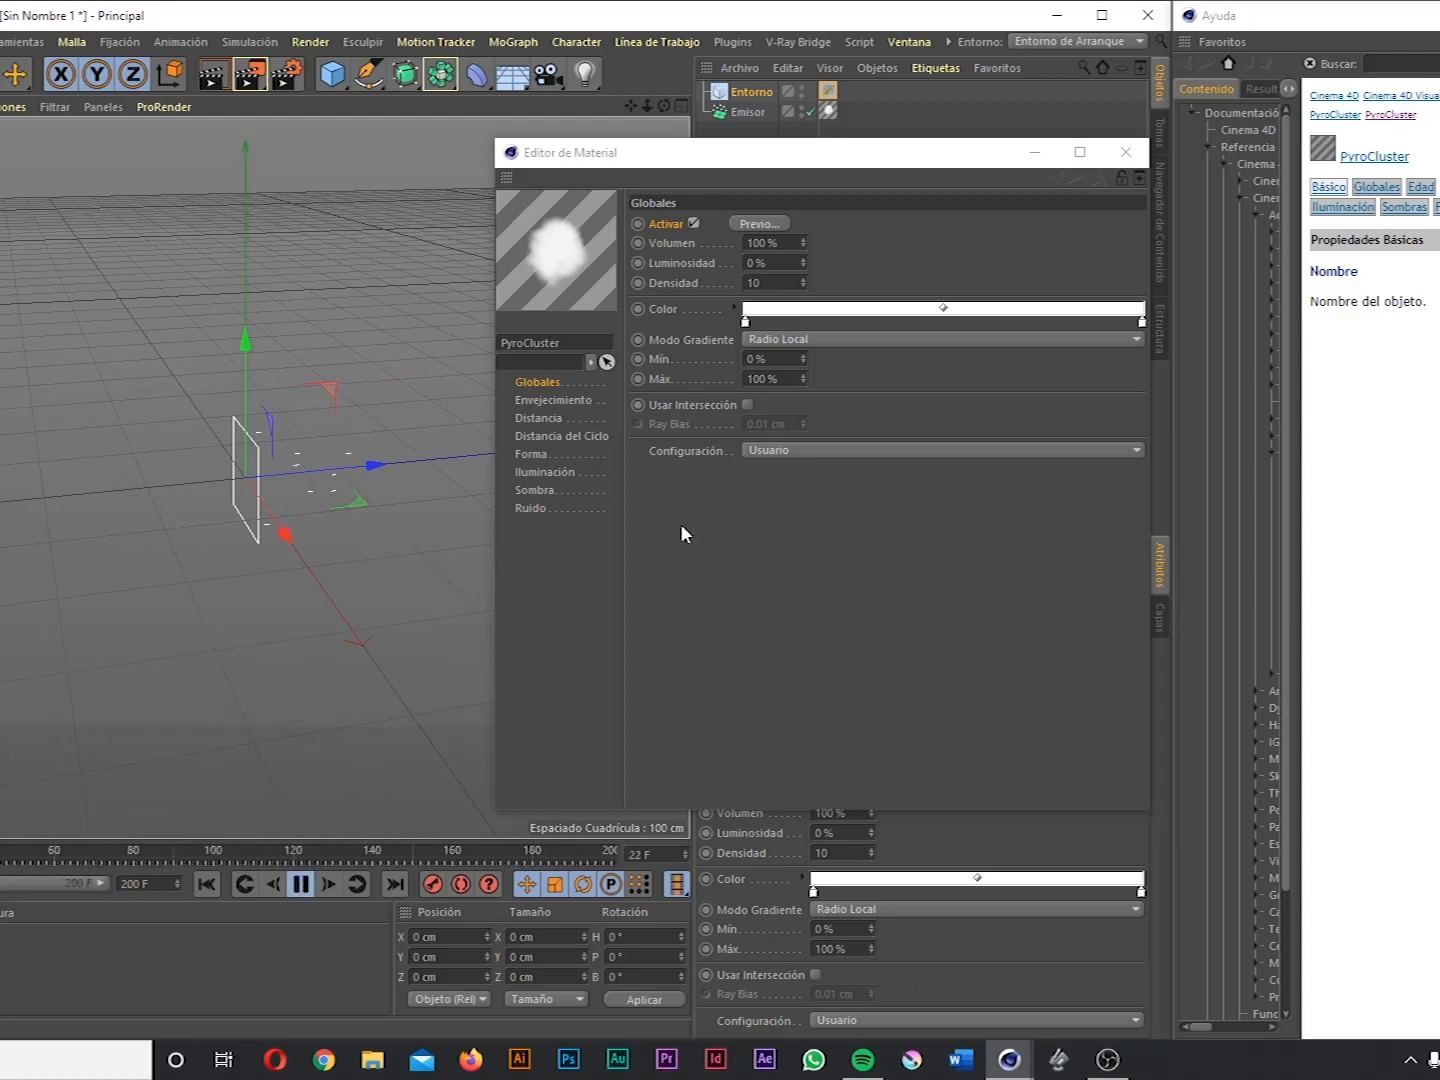
pyautogui.moveTo(785, 163); pyautogui.dragTo(1129, 154)
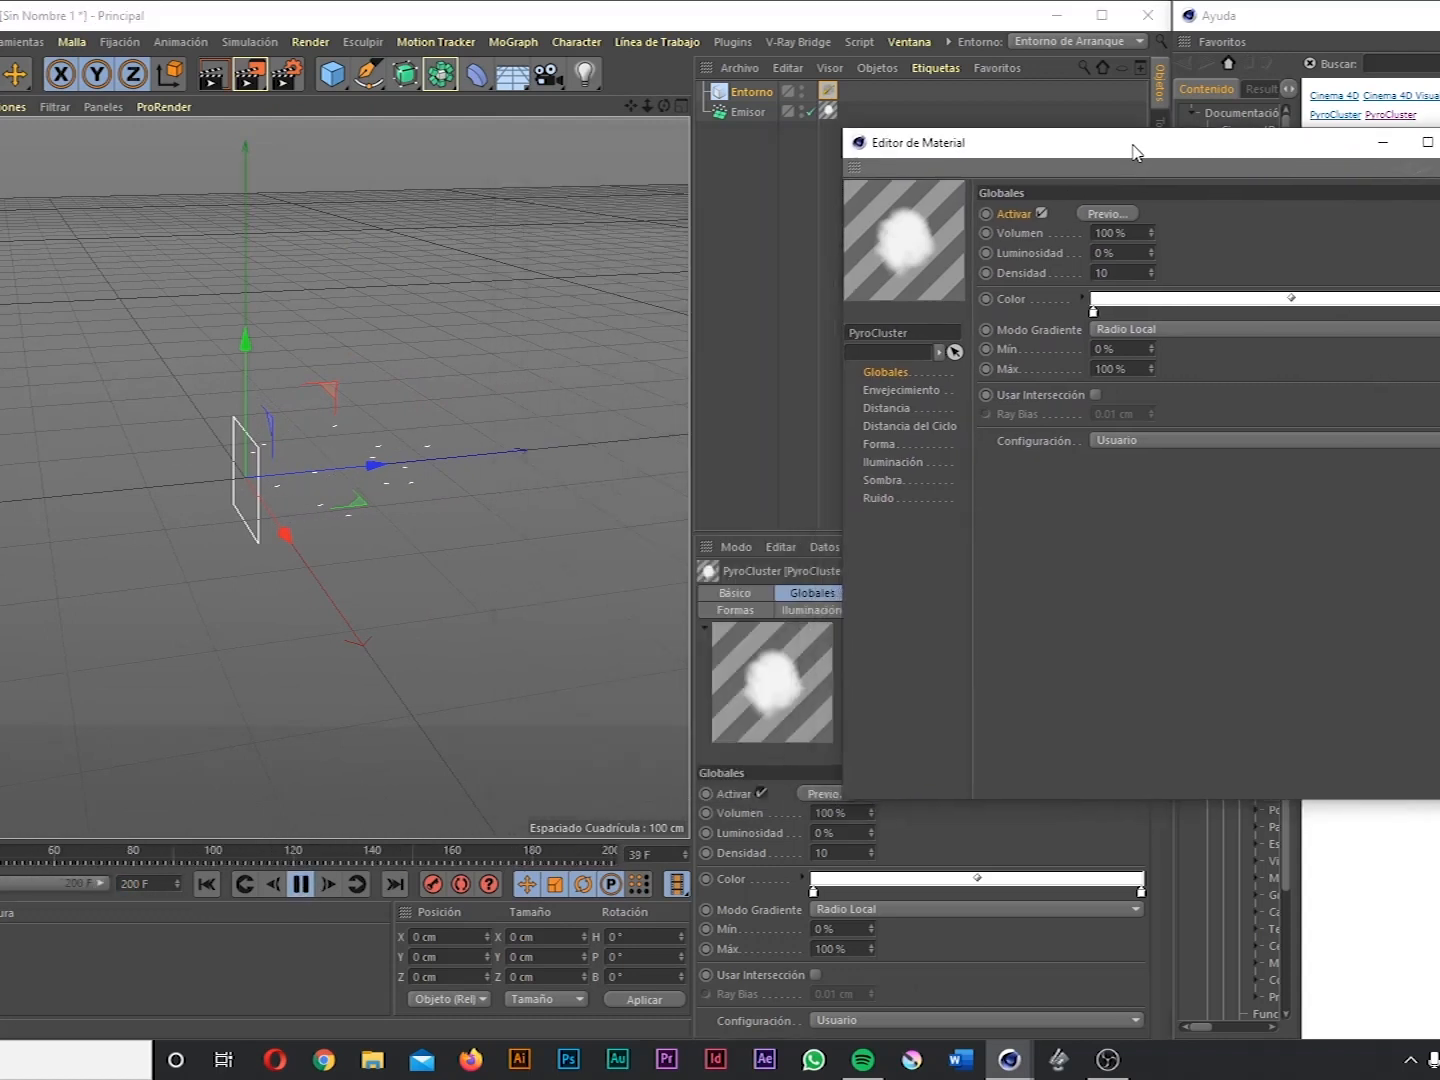
pyautogui.click(302, 884)
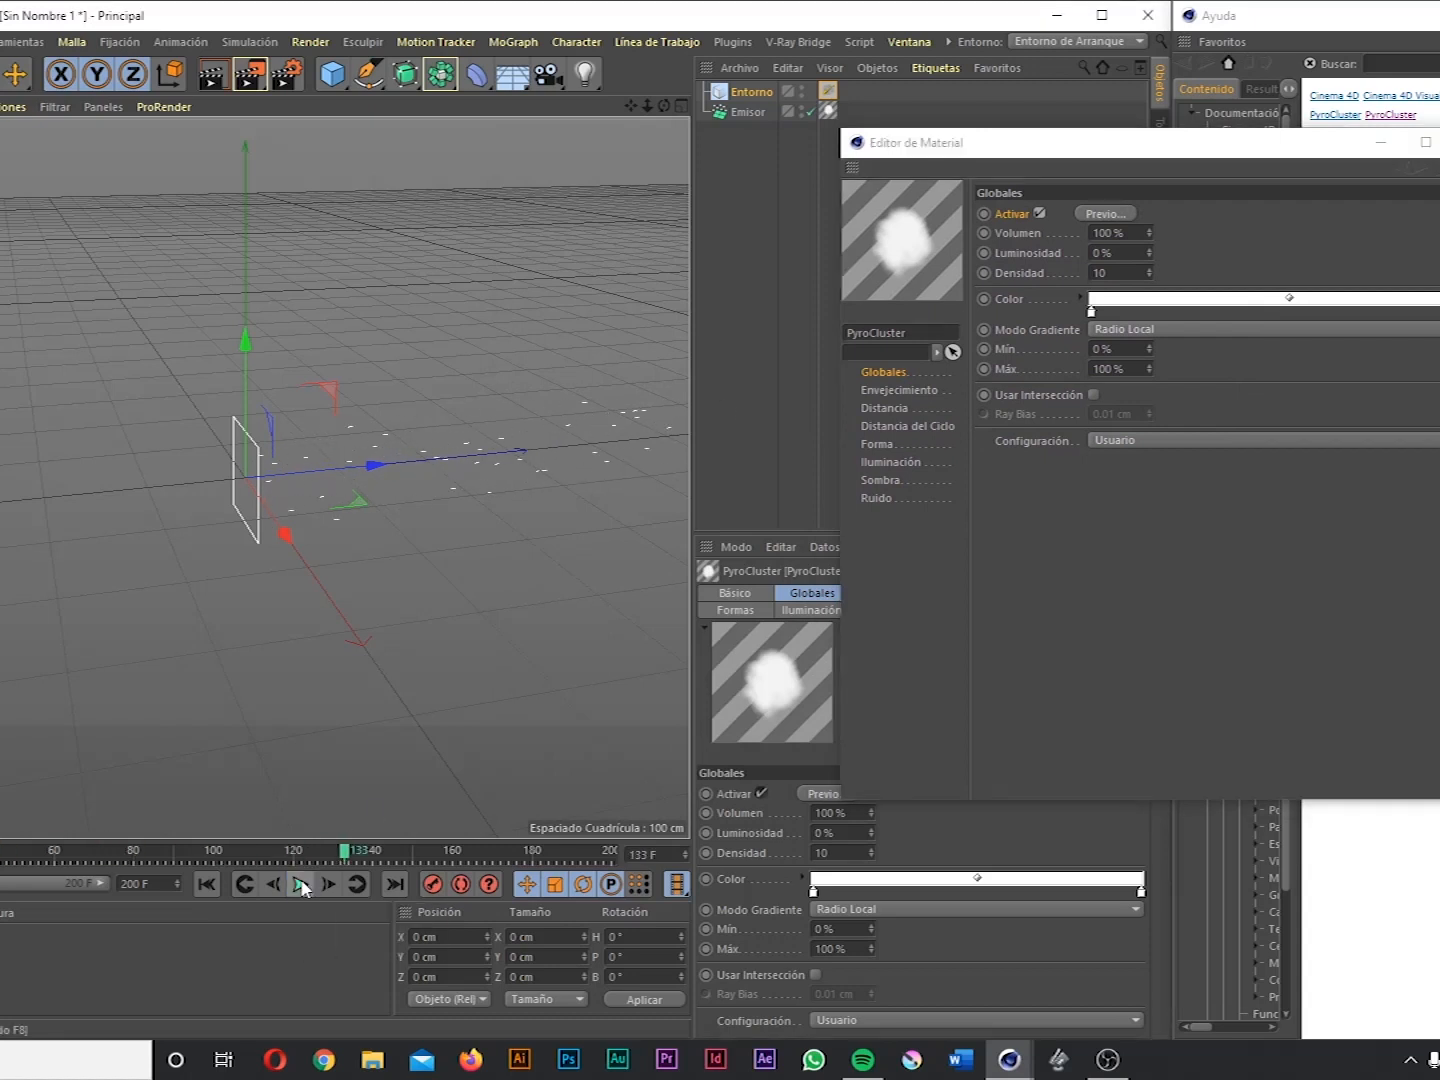
pyautogui.keyDown('alt'); pyautogui.moveTo(385, 567); pyautogui.dragTo(524, 312); pyautogui.keyUp('alt')
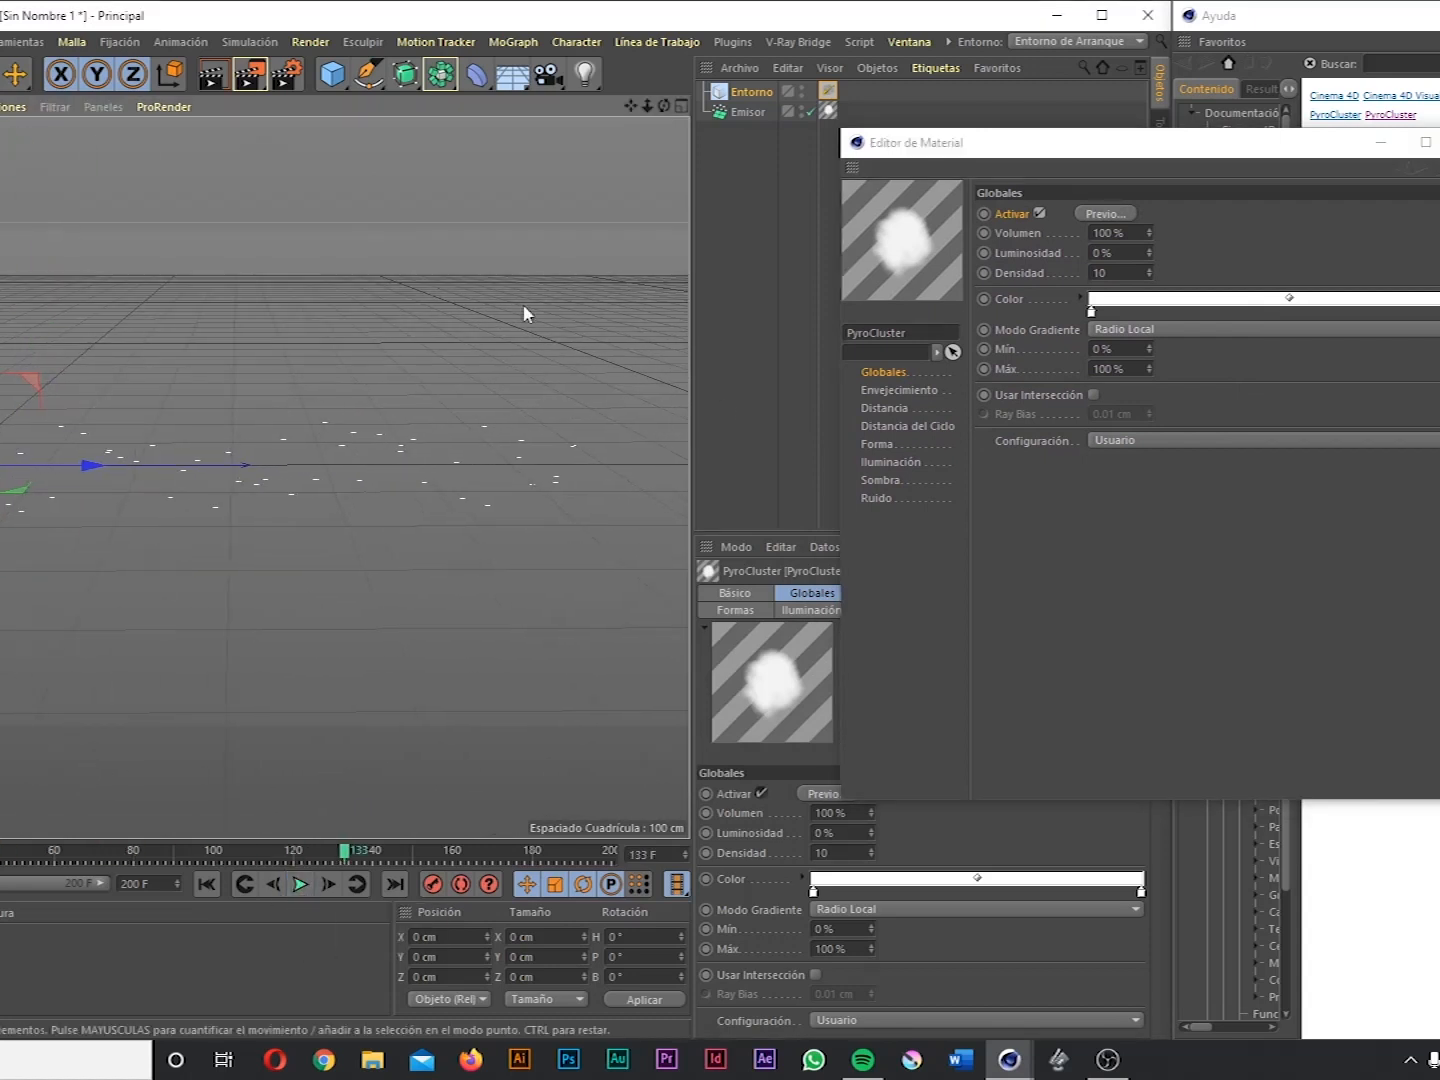
# - Preview the PyroCluster material's evolution from Nacimiento to Final and close the preview
pyautogui.click(1118, 211)
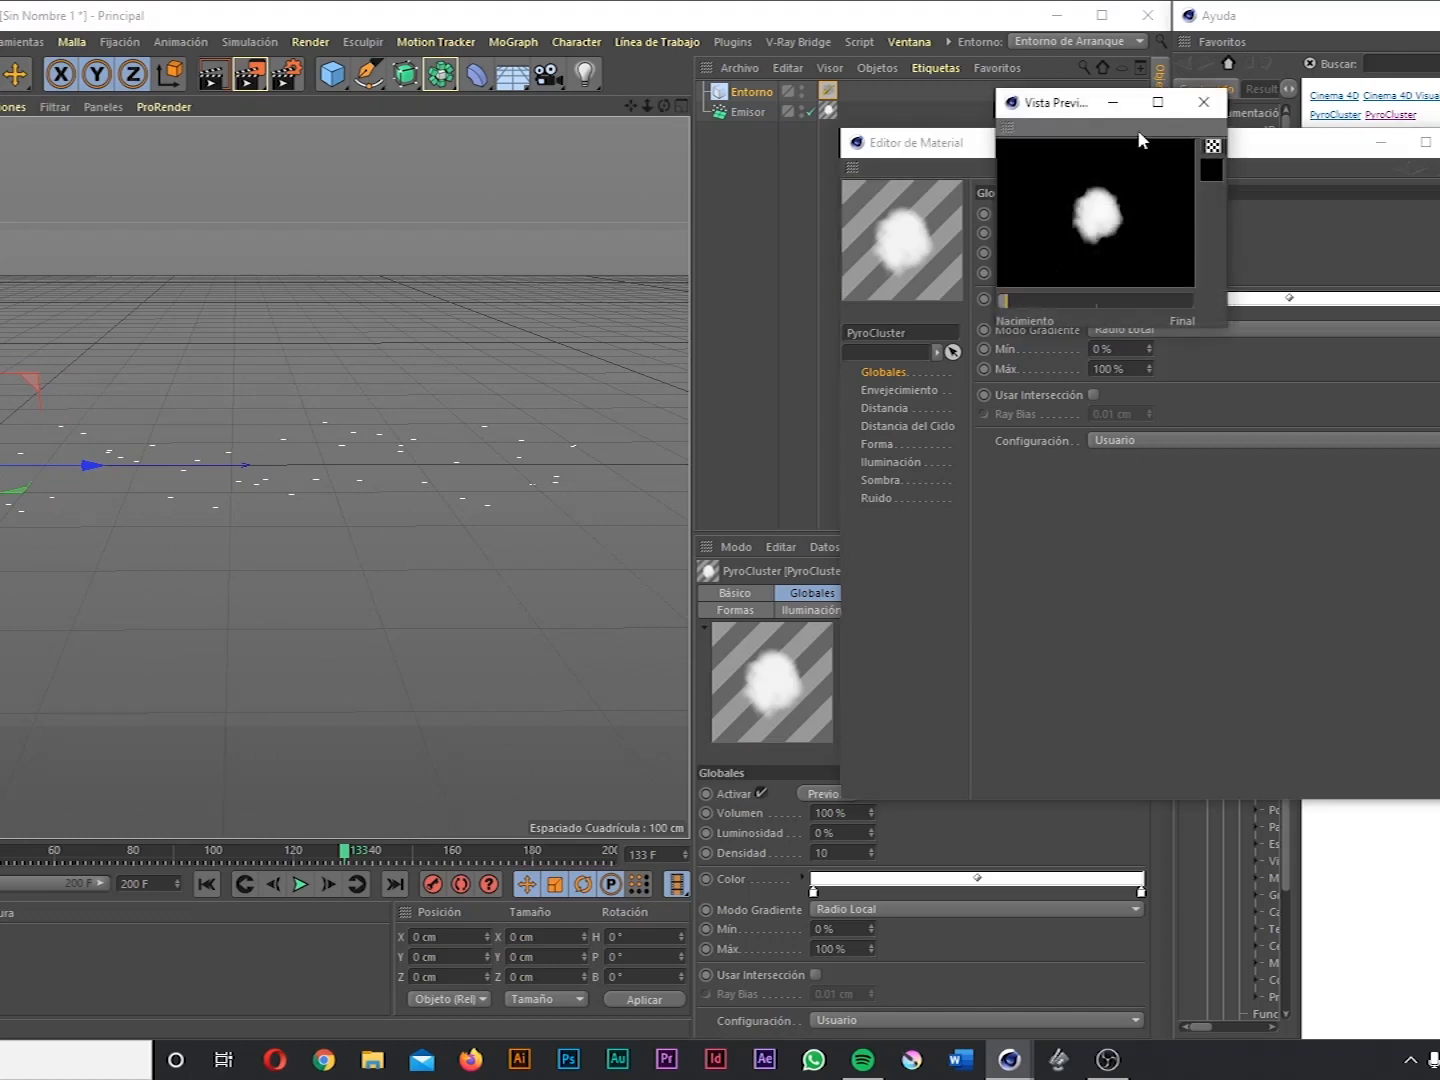
pyautogui.click(1204, 102)
pyautogui.moveTo(1048, 145); pyautogui.dragTo(698, 138)
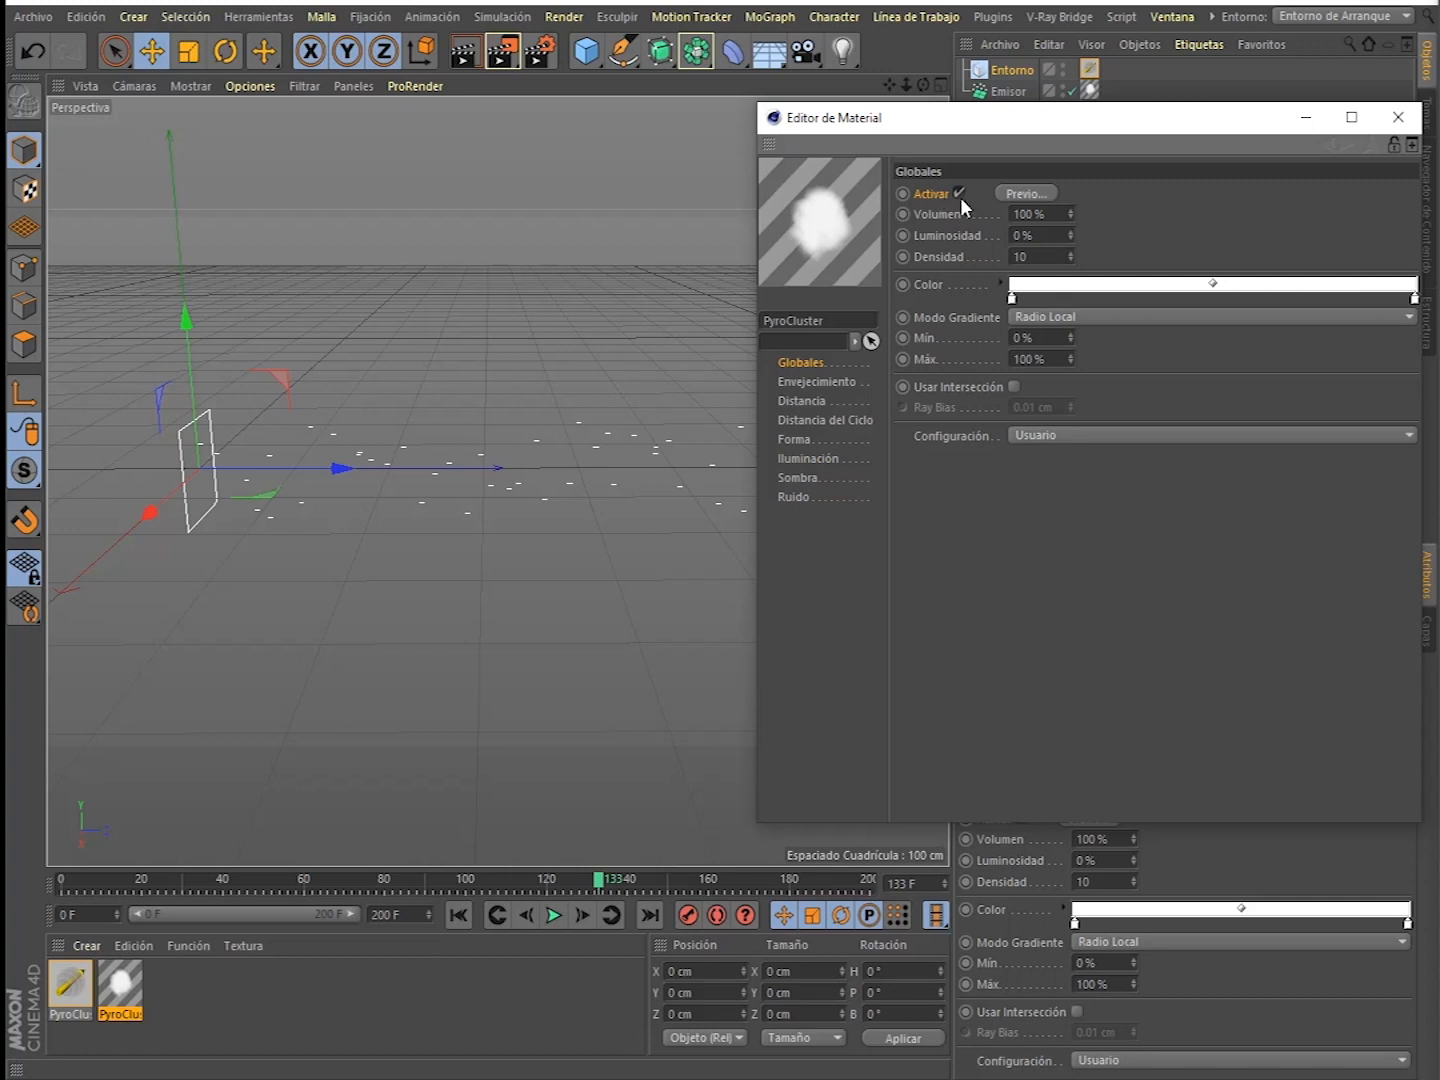
pyautogui.click(1023, 194)
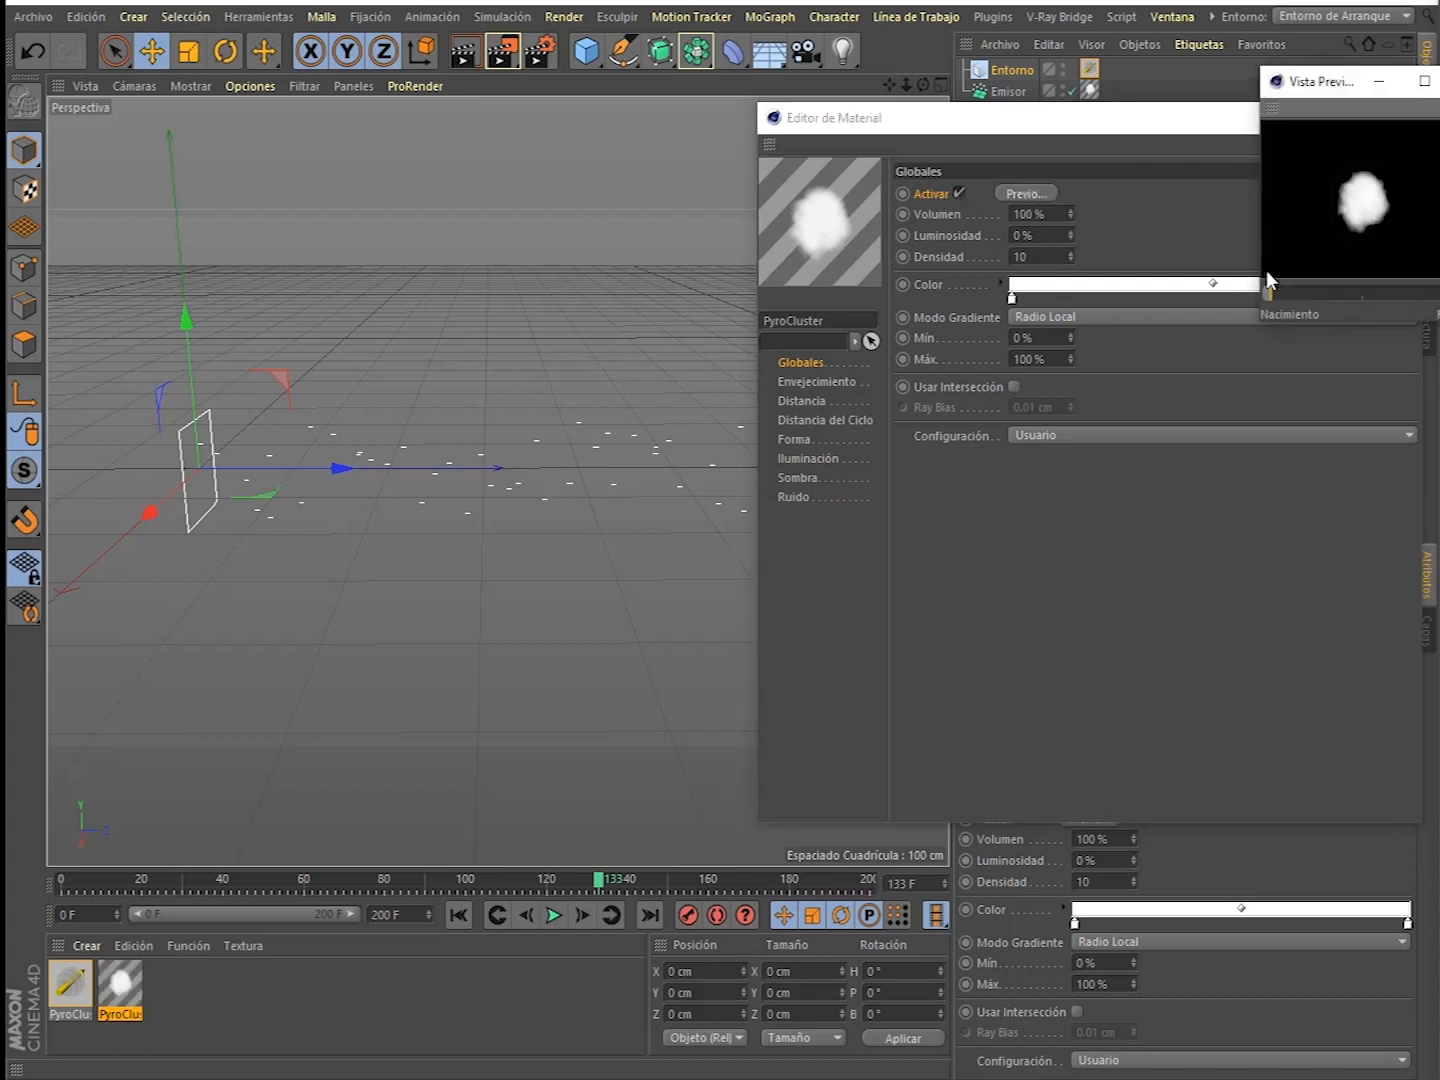
pyautogui.moveTo(1306, 288); pyautogui.dragTo(1439, 293)
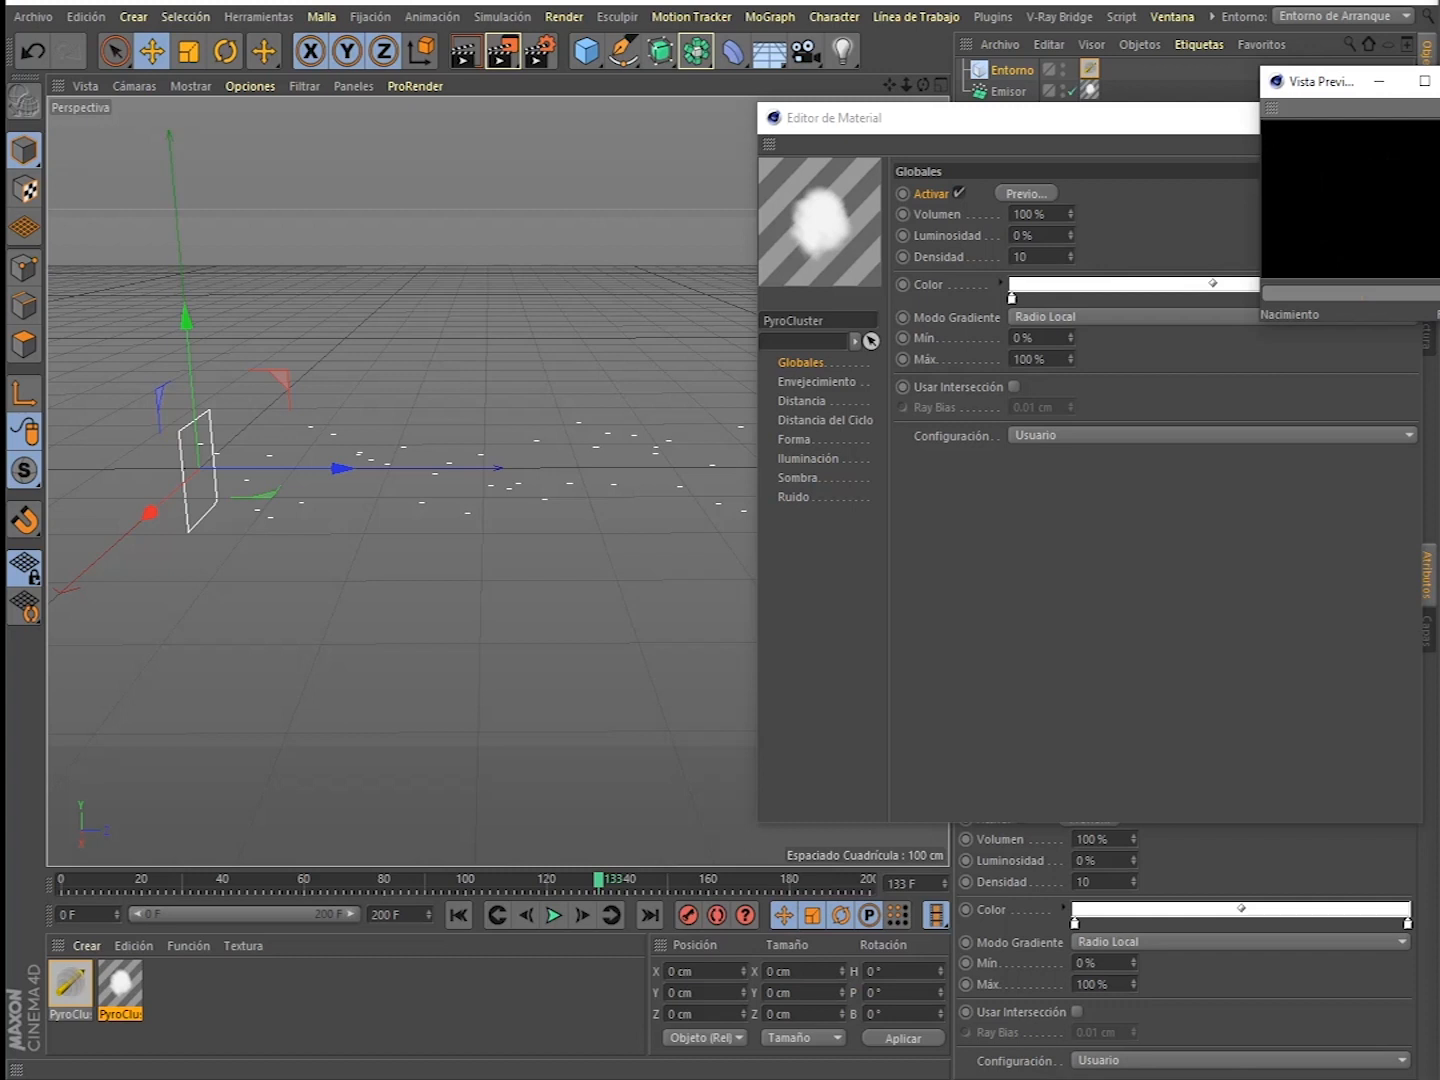
pyautogui.click(1439, 81)
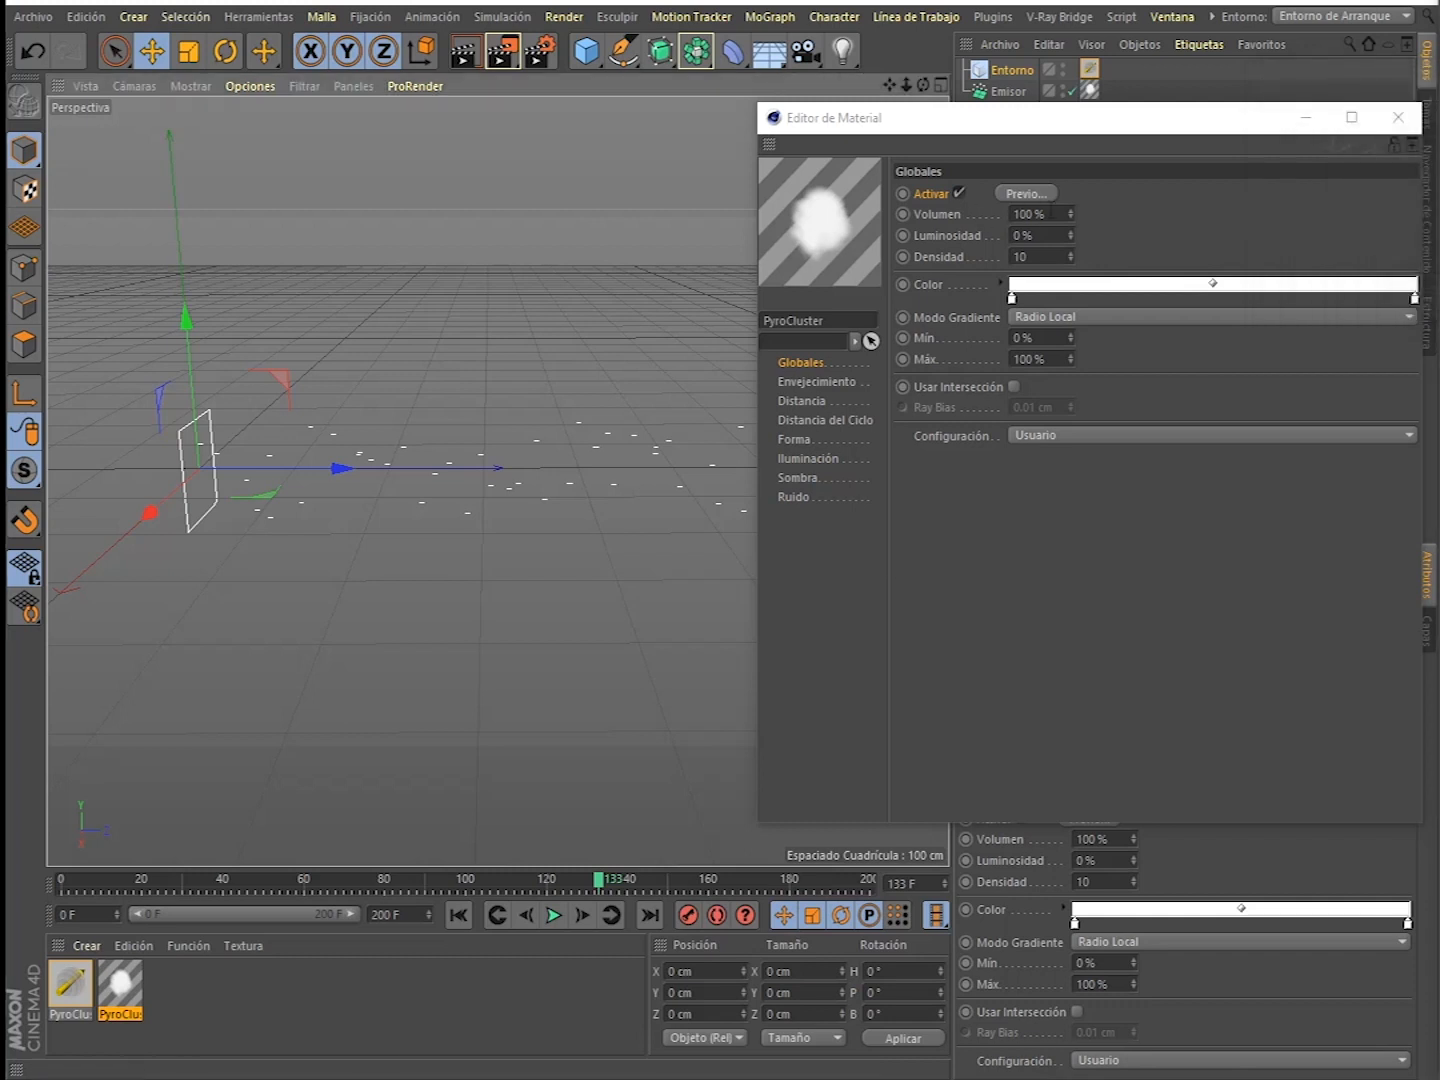
# - Try adjusting Luminosidad and Volumen and raising Densidad to 68.6, and undo the density change
pyautogui.moveTo(1072, 238)
pyautogui.mouseDown()
pyautogui.moveTo(1072, 215)
pyautogui.moveTo(1073, 271)
pyautogui.mouseUp()
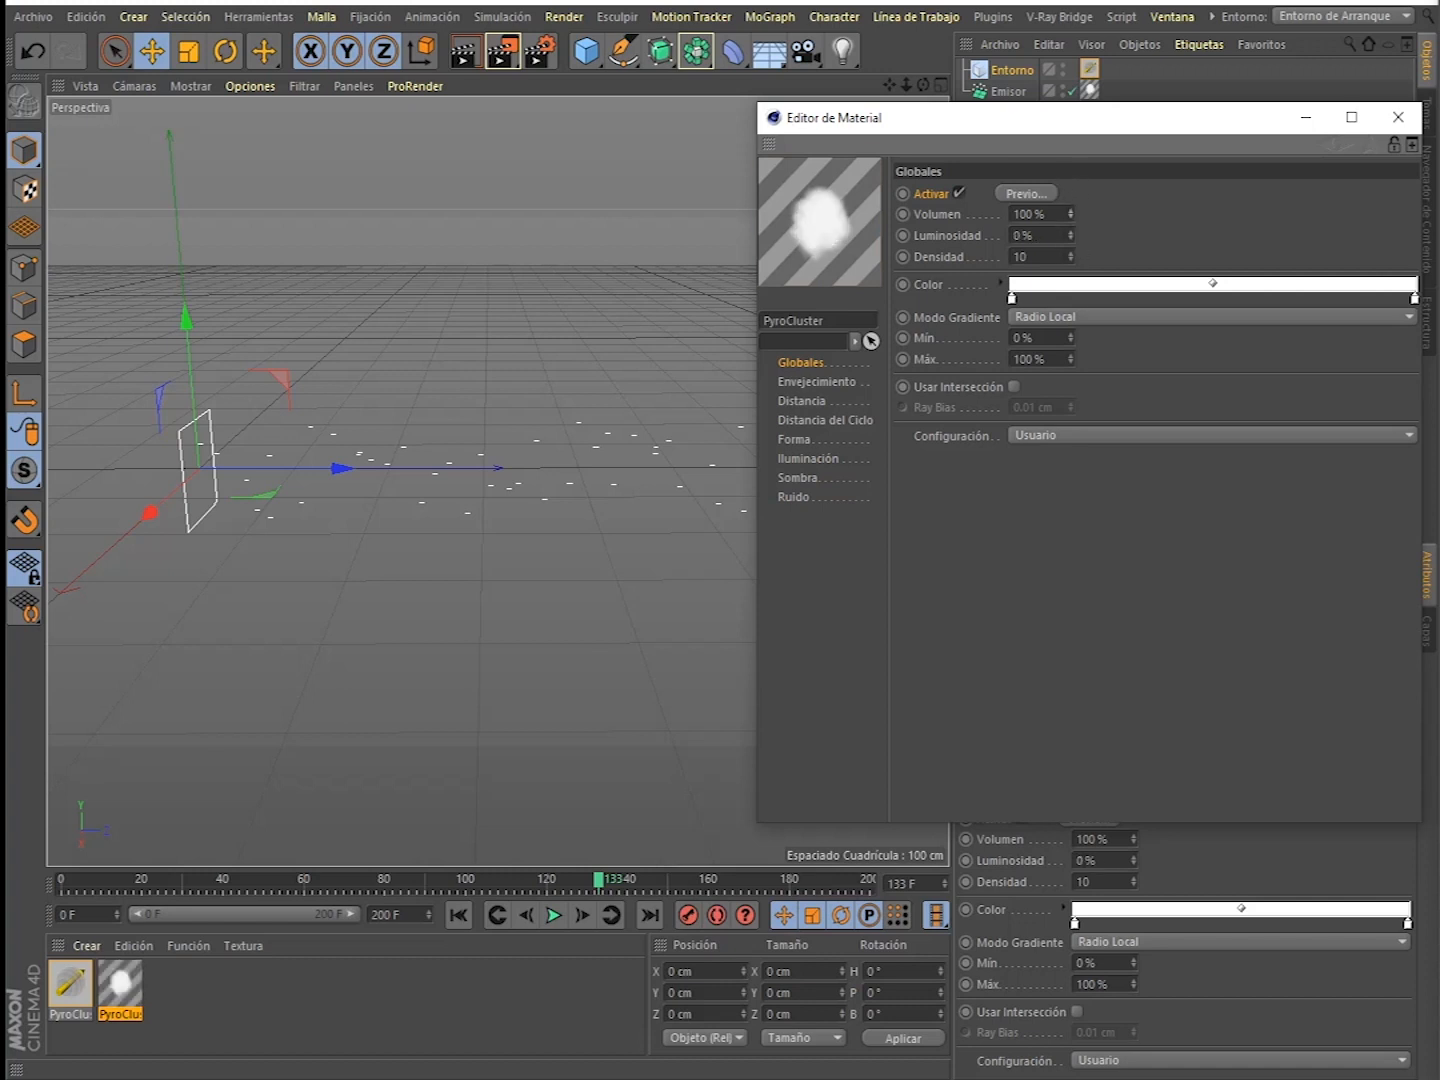
pyautogui.moveTo(1069, 212)
pyautogui.mouseDown()
pyautogui.moveTo(1069, 239)
pyautogui.moveTo(1069, 190)
pyautogui.mouseUp()
pyautogui.moveTo(1069, 257); pyautogui.dragTo(1069, 230)
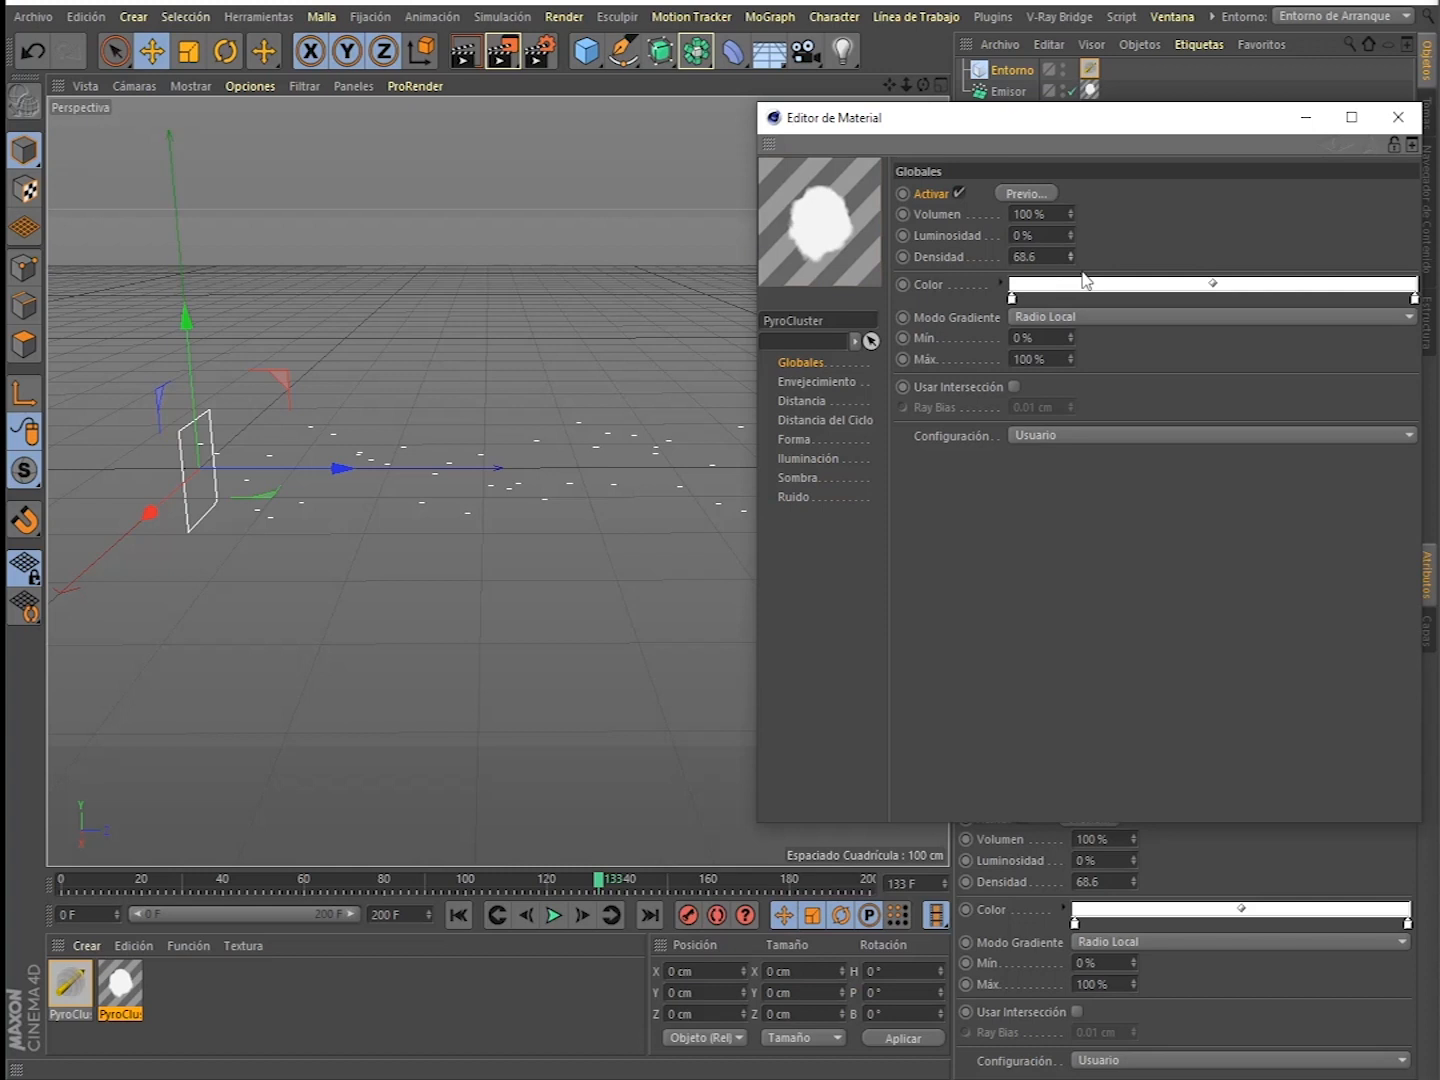
pyautogui.hotkey('ctrl', 'z')
# - Recolor the PyroCluster gradient with a light red start knot and a blue end knot of hue 203°
pyautogui.doubleClick(1013, 301)
pyautogui.click(1058, 320)
pyautogui.click(968, 377)
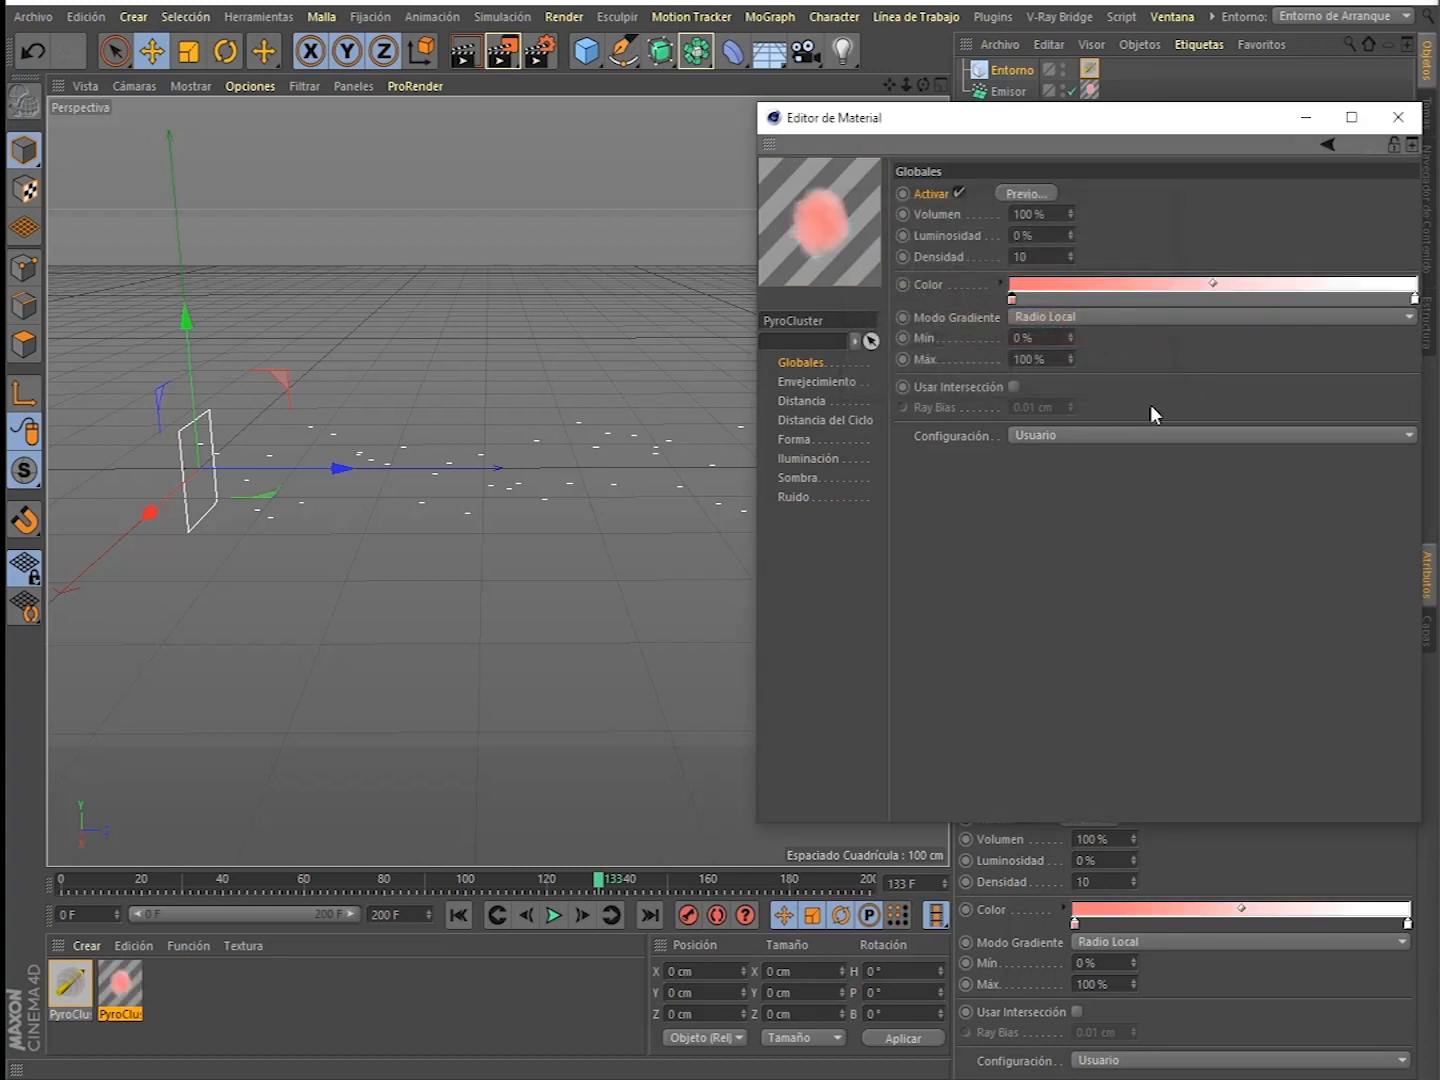
pyautogui.doubleClick(1416, 299)
pyautogui.click(1439, 317)
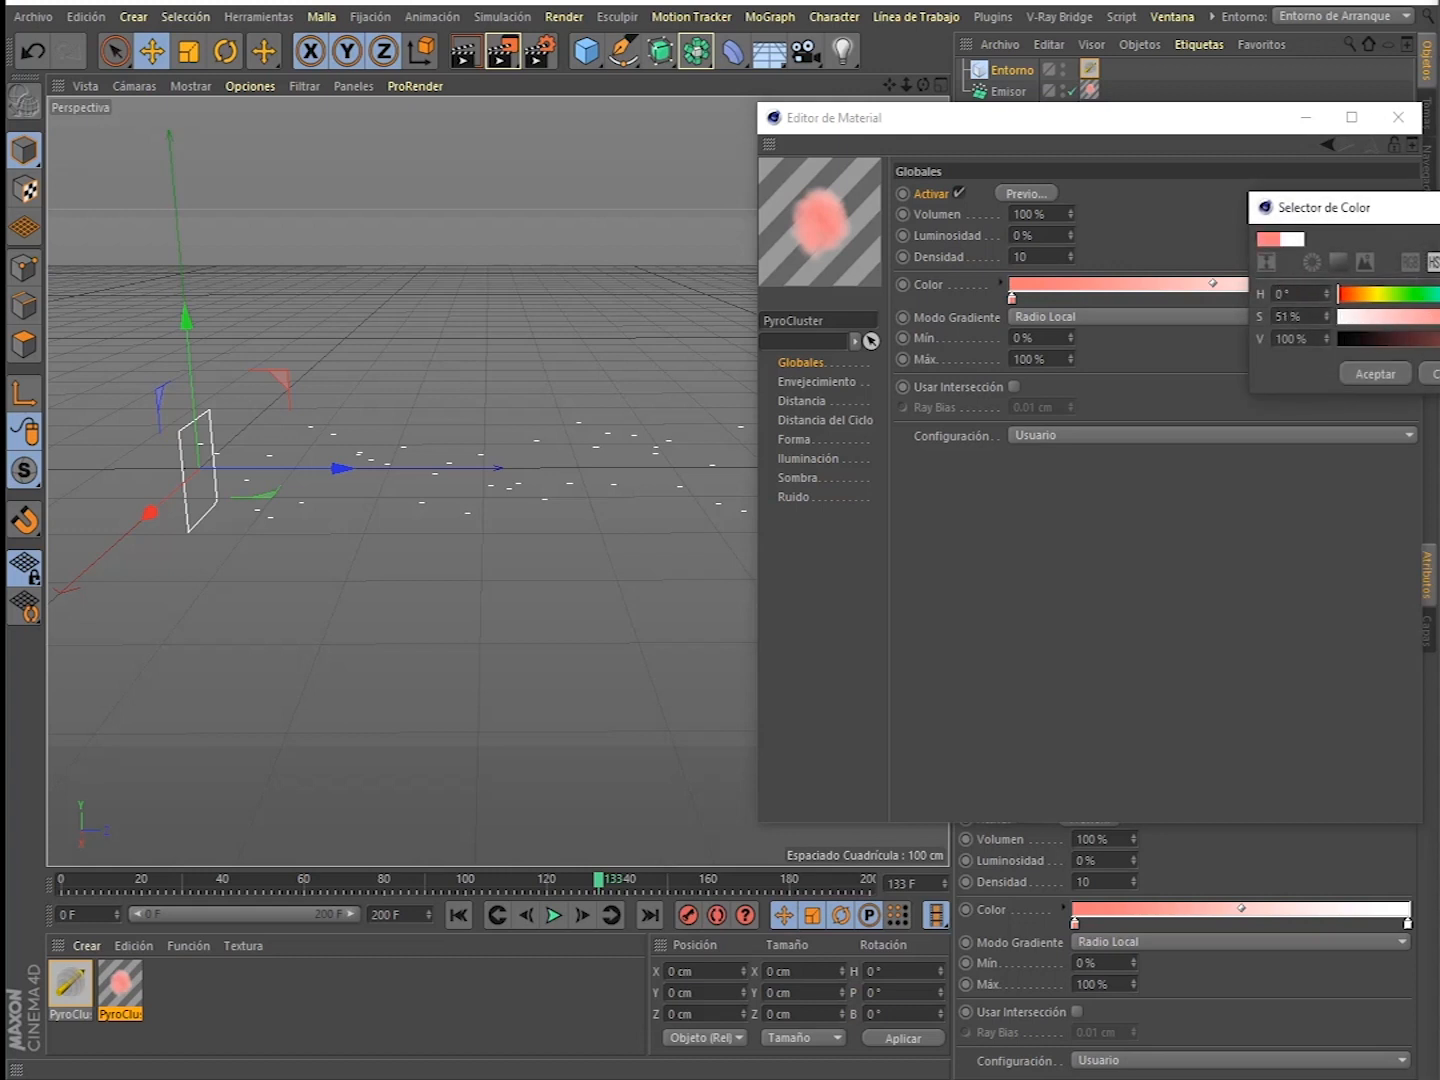
pyautogui.click(1439, 294)
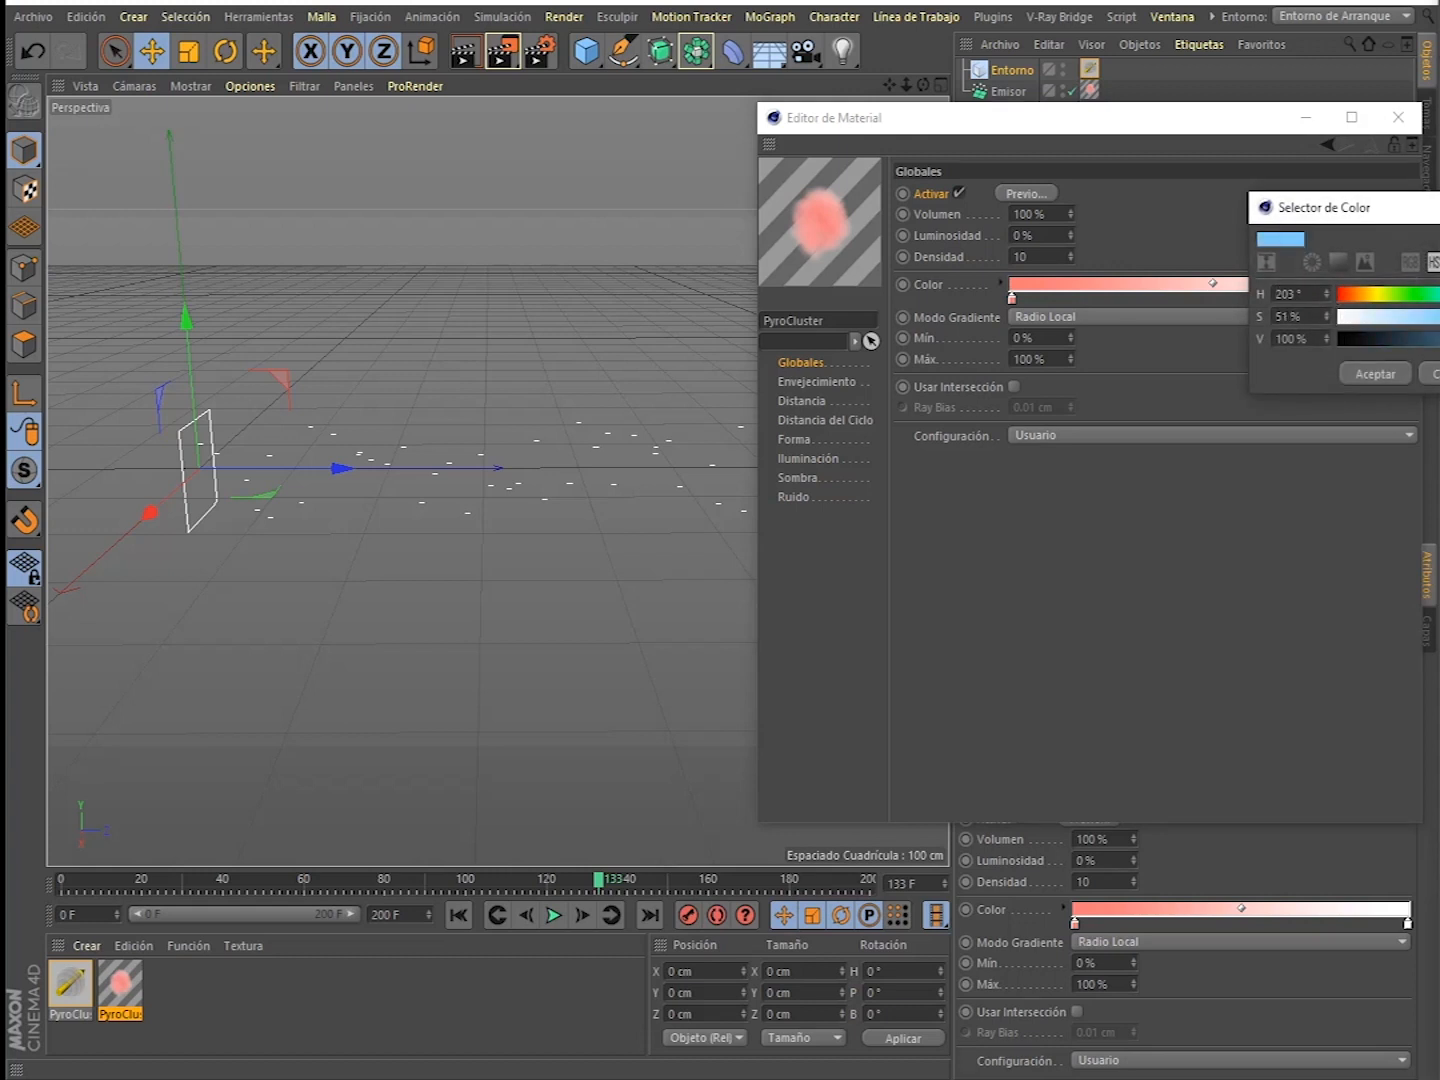
pyautogui.click(1375, 374)
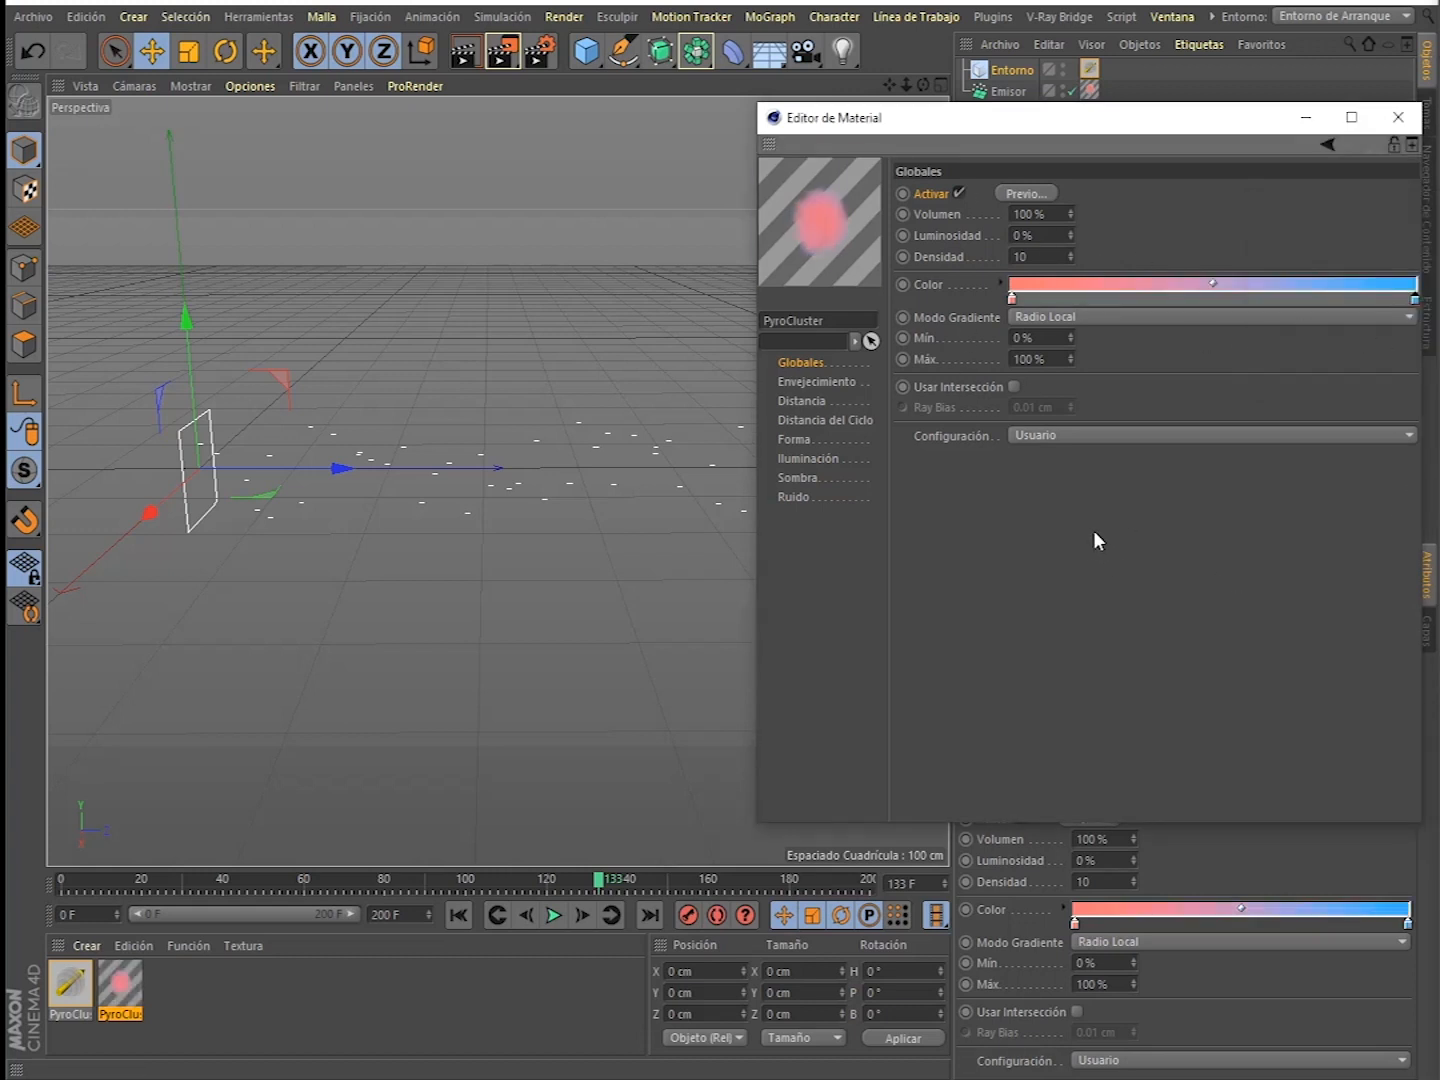
# - Cycle Modo Gradiente through its options, leave it on Densidad and shift the gradient's midpoint toward the blue end
pyautogui.click(967, 317)
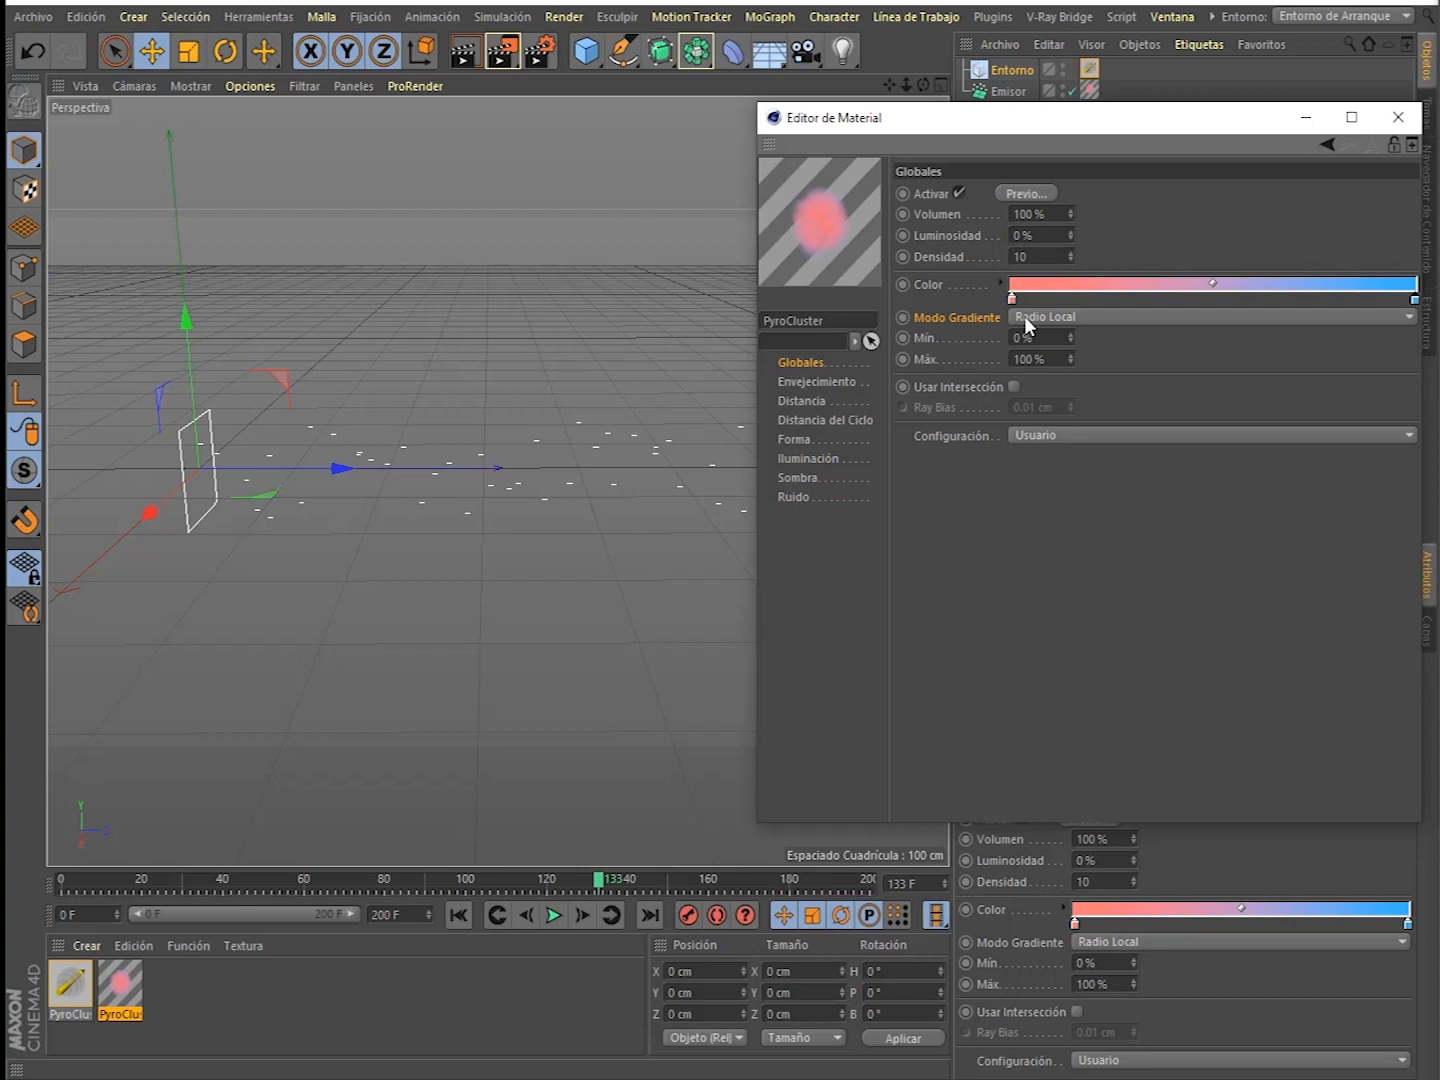
pyautogui.click(1024, 316)
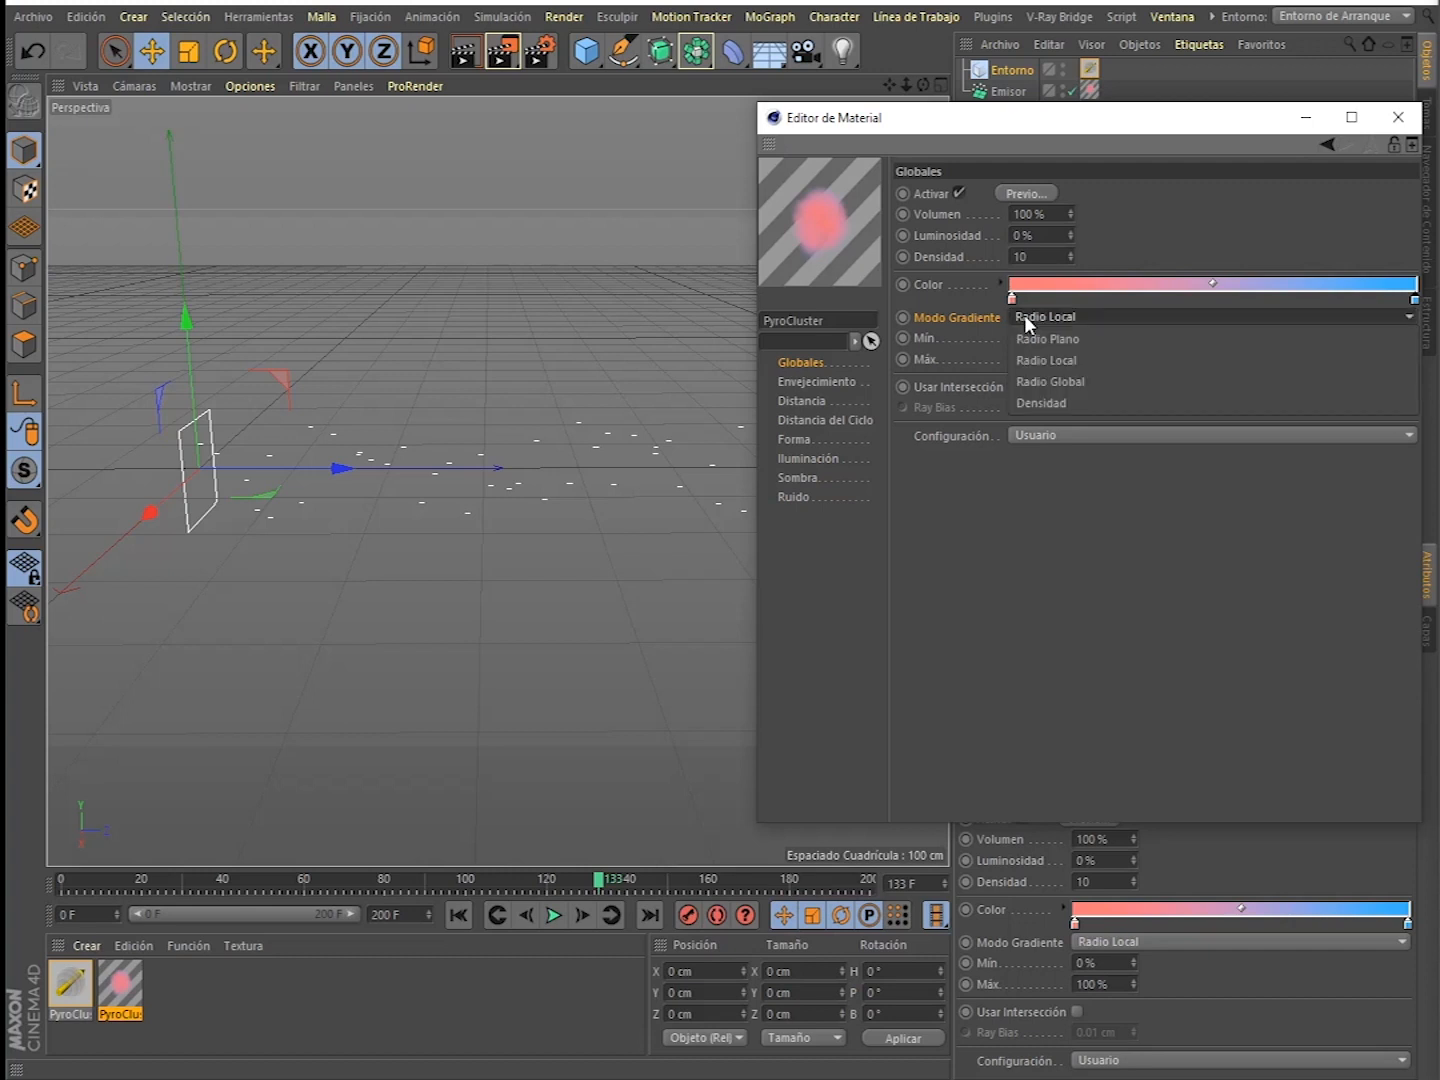
pyautogui.click(1043, 316)
pyautogui.click(1045, 317)
pyautogui.click(1084, 338)
pyautogui.click(1071, 316)
pyautogui.click(1071, 361)
pyautogui.click(1069, 317)
pyautogui.click(1067, 382)
pyautogui.click(1075, 316)
pyautogui.click(1067, 400)
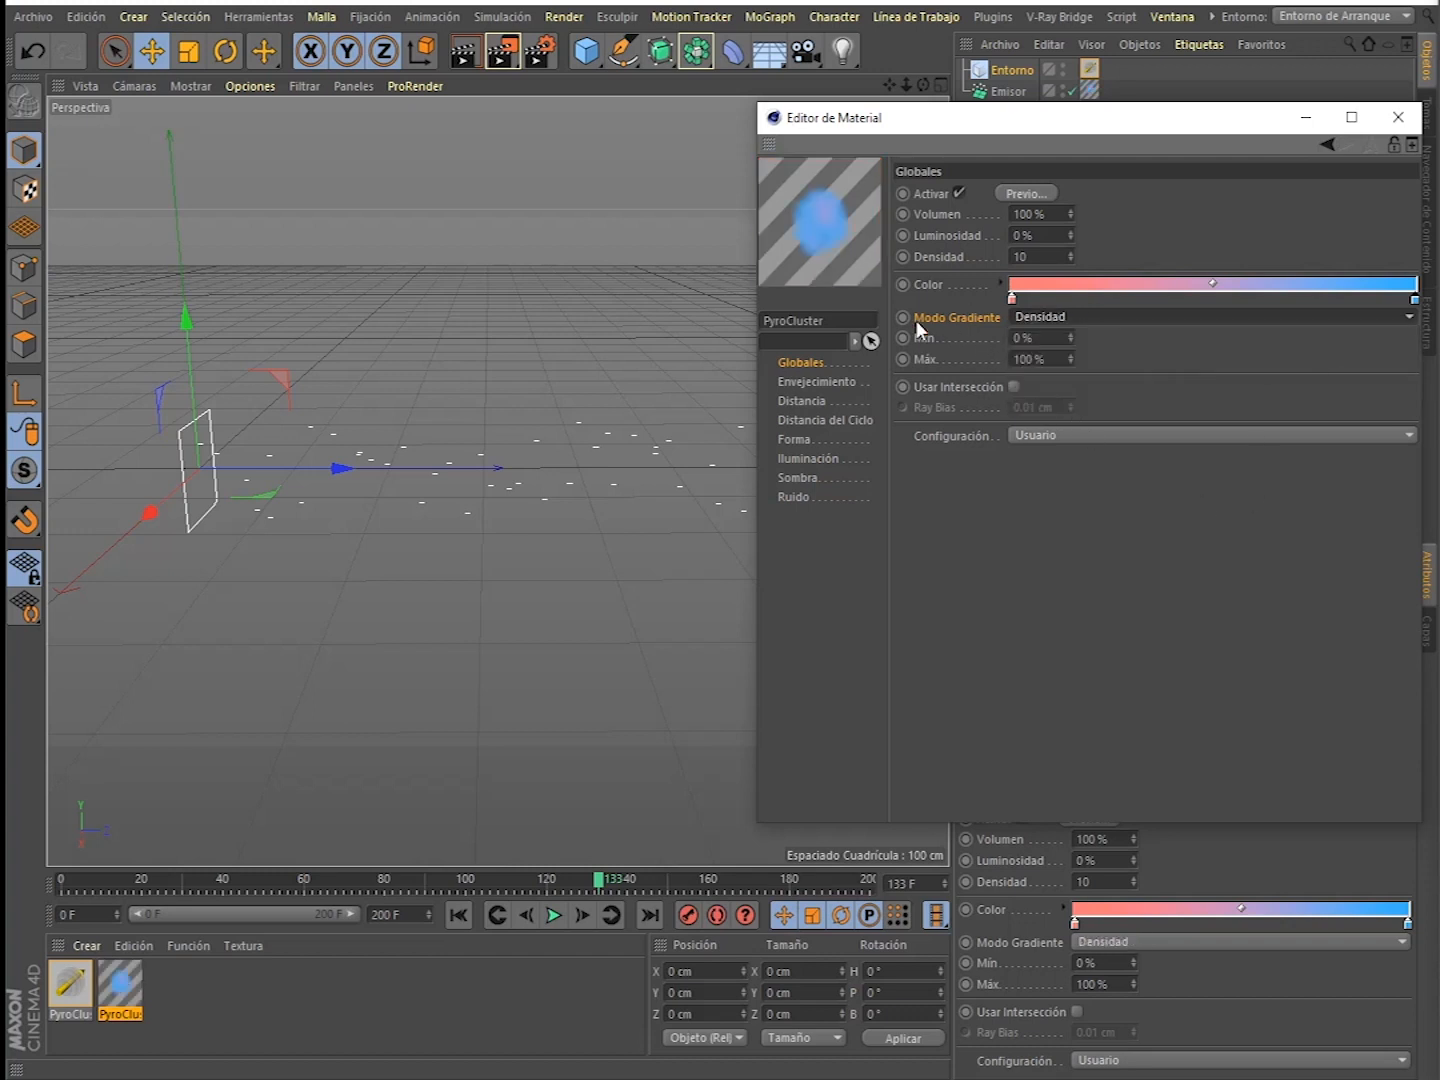
pyautogui.moveTo(1212, 283); pyautogui.dragTo(1326, 291)
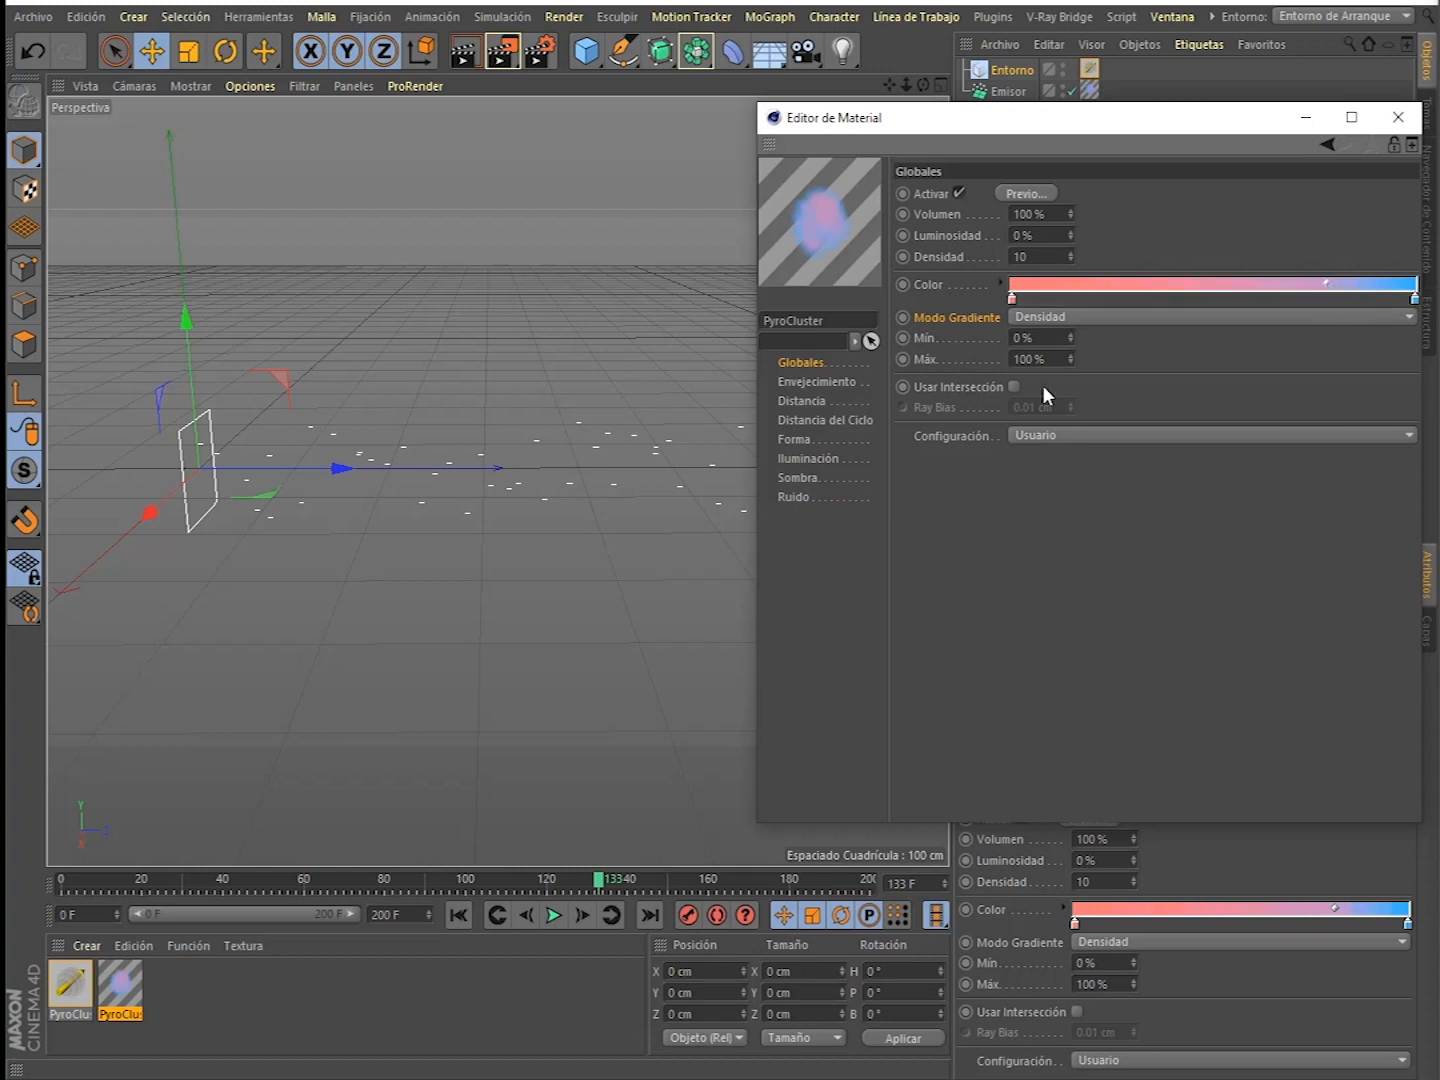
# - Test other Mín and Máx gradient values, reset them to 0% and 100%, and render the perspective view
pyautogui.moveTo(1070, 338); pyautogui.dragTo(1072, 352)
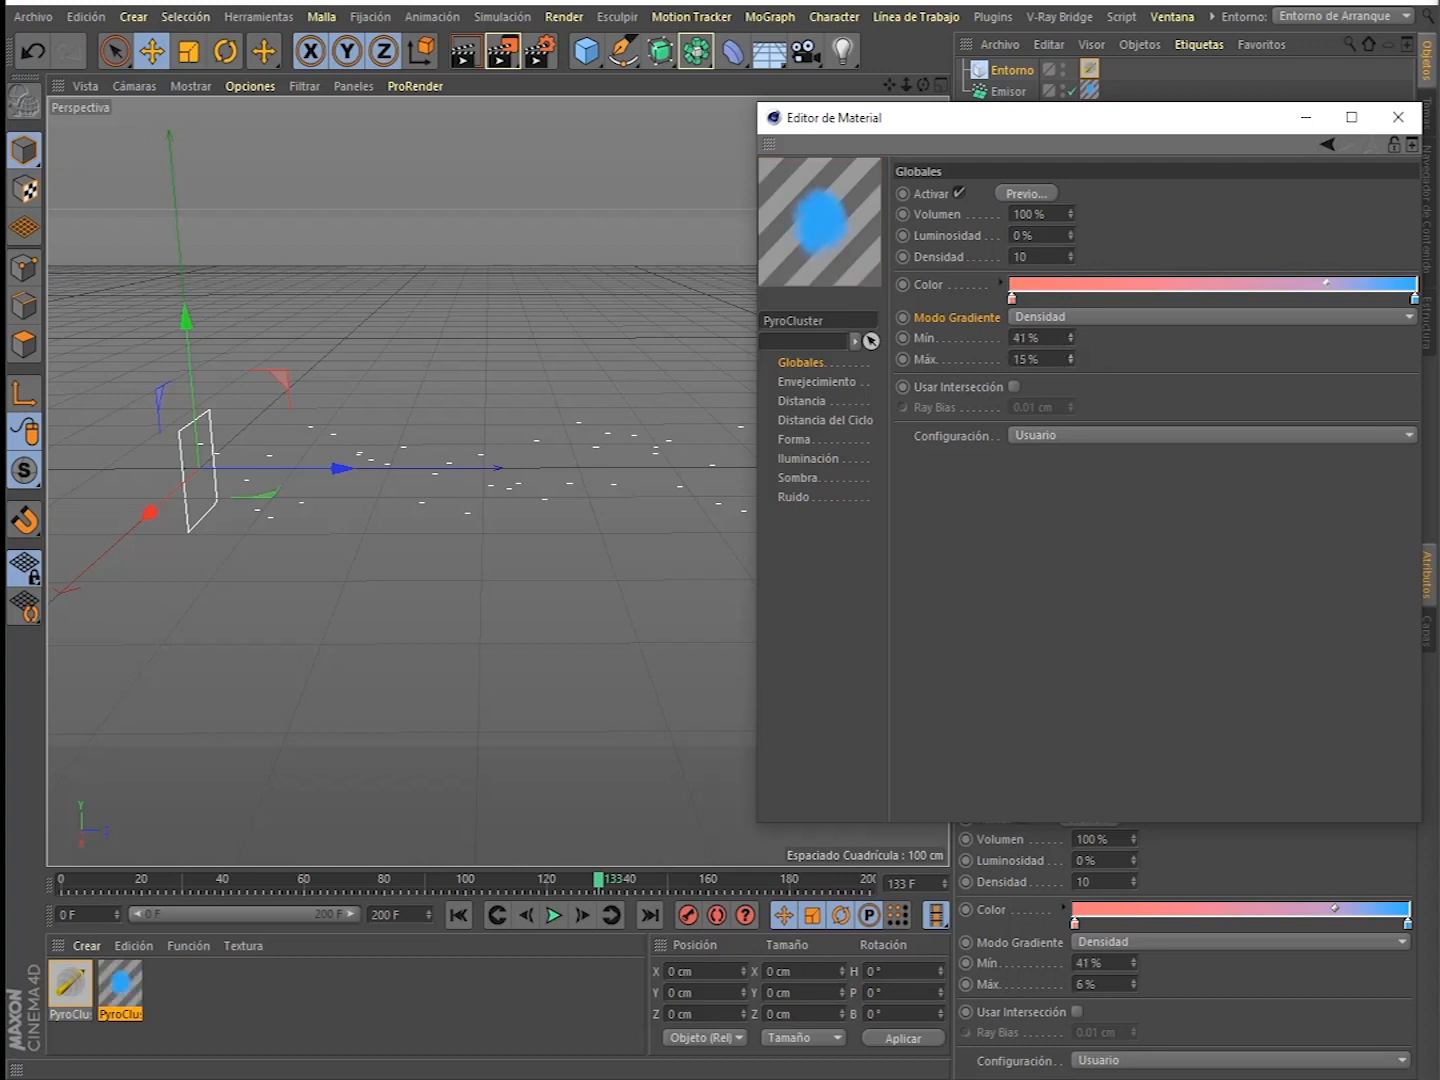
pyautogui.click(1055, 340)
pyautogui.write('0')
pyautogui.press('Return')
pyautogui.click(1030, 359)
pyautogui.write('100')
pyautogui.press('Return')
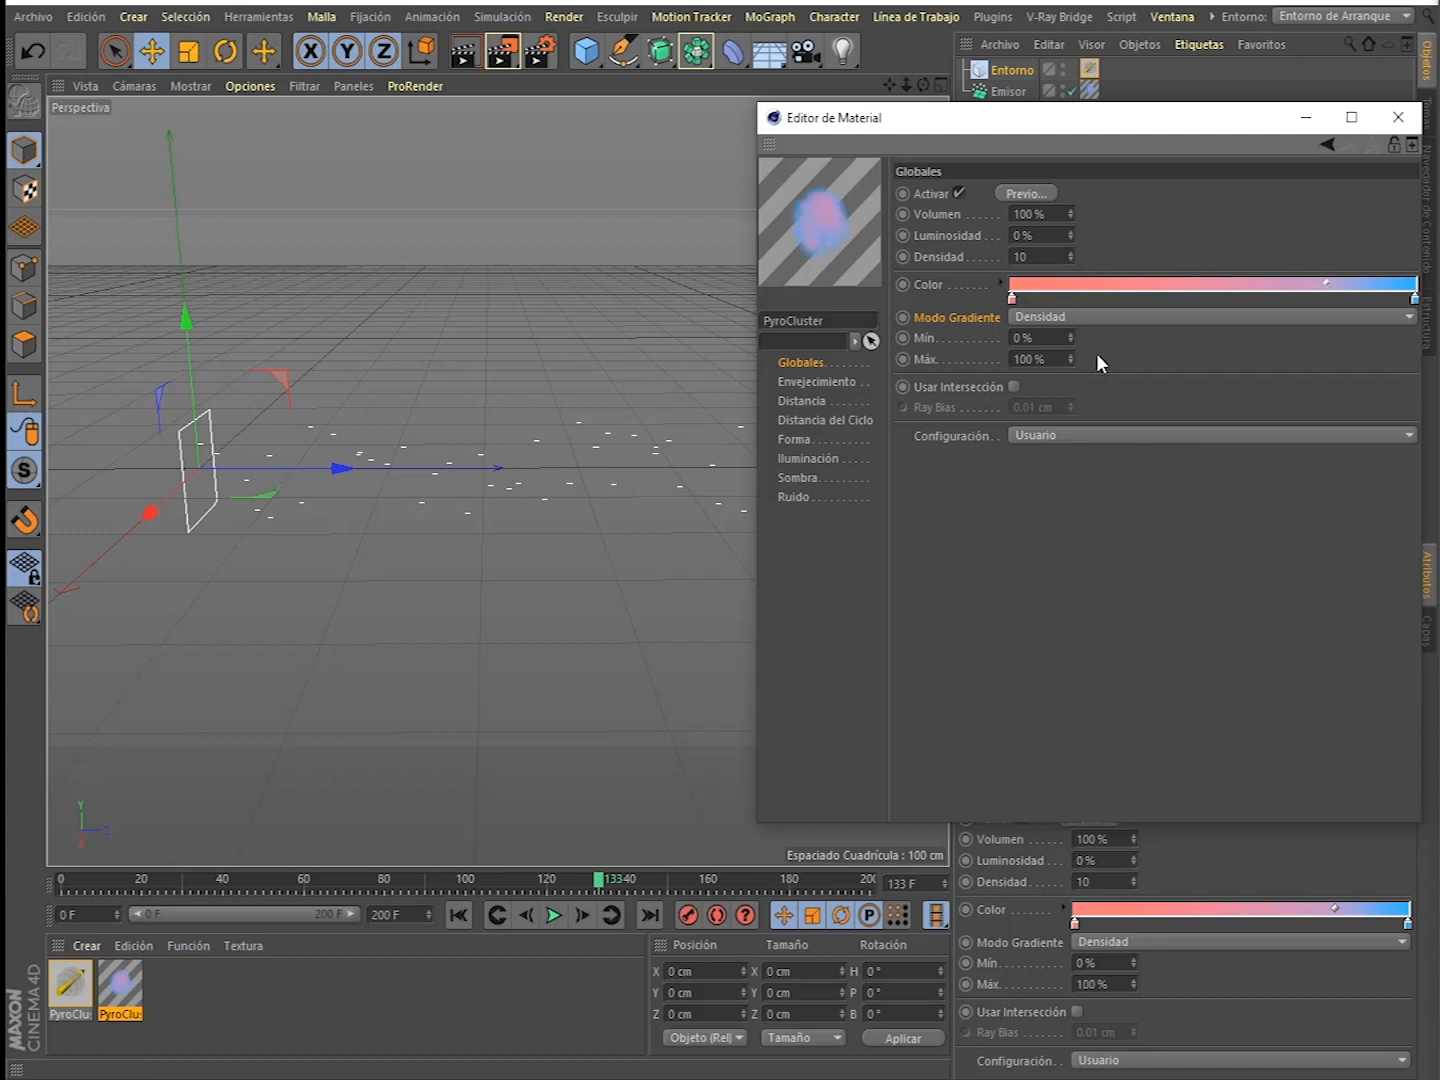
pyautogui.hotkey('ctrl', 'r')
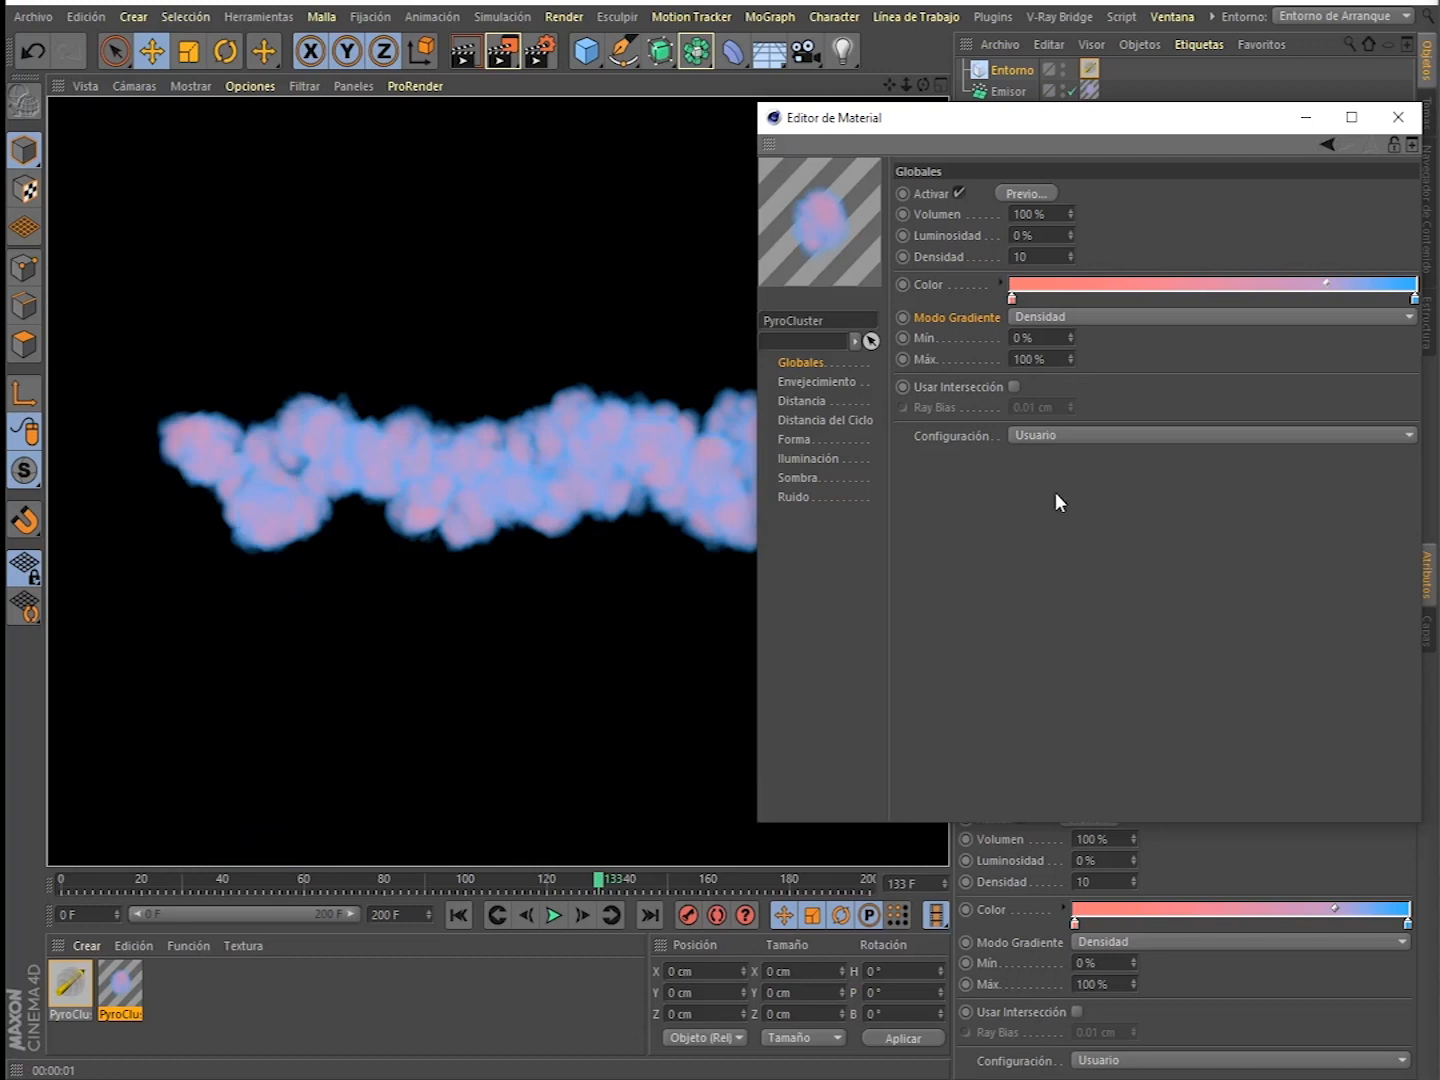
# - Enable Usar Intersección and apply the Fuego configuration to the PyroCluster material, converting its parameters
pyautogui.click(1014, 381)
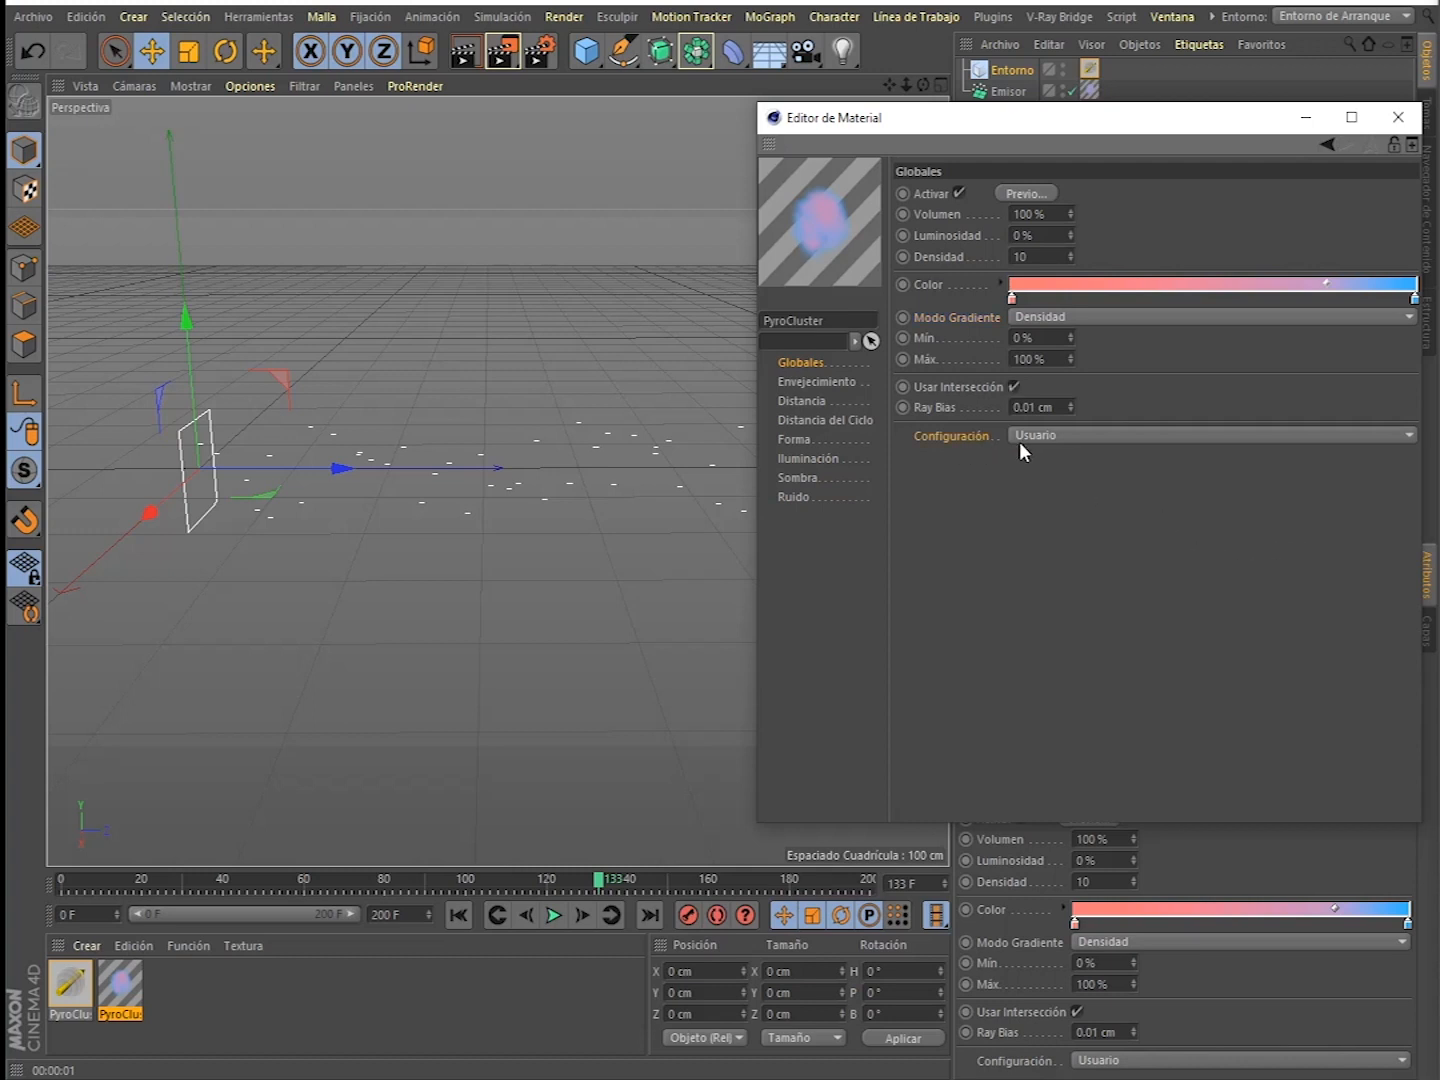
pyautogui.click(1050, 437)
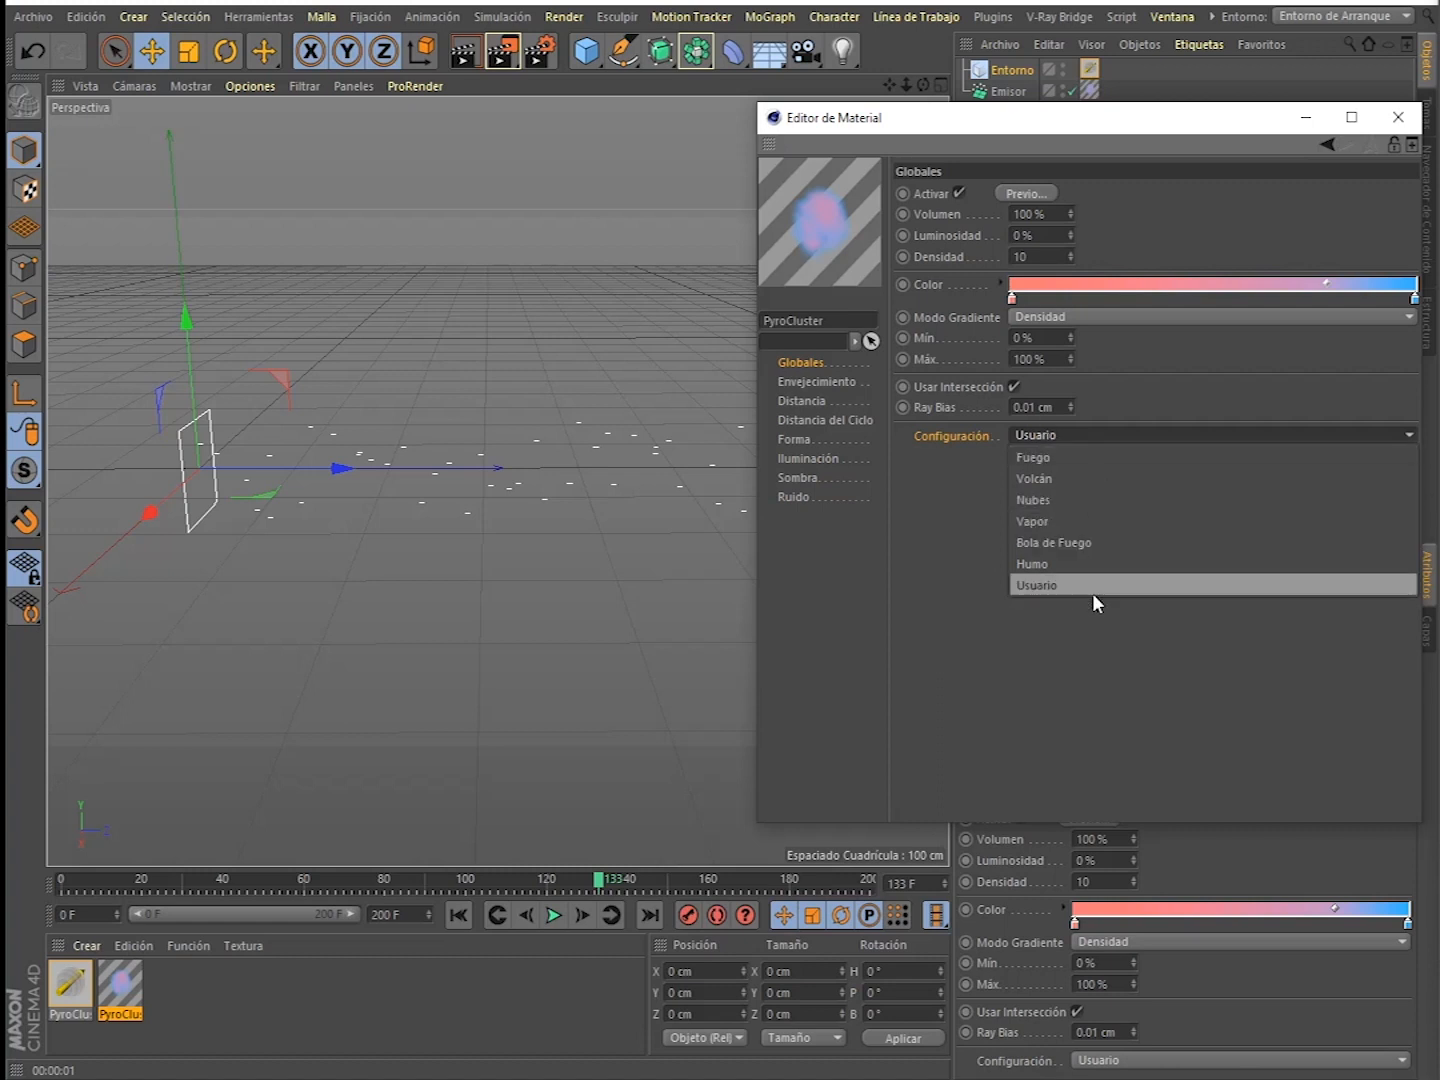
pyautogui.click(1082, 460)
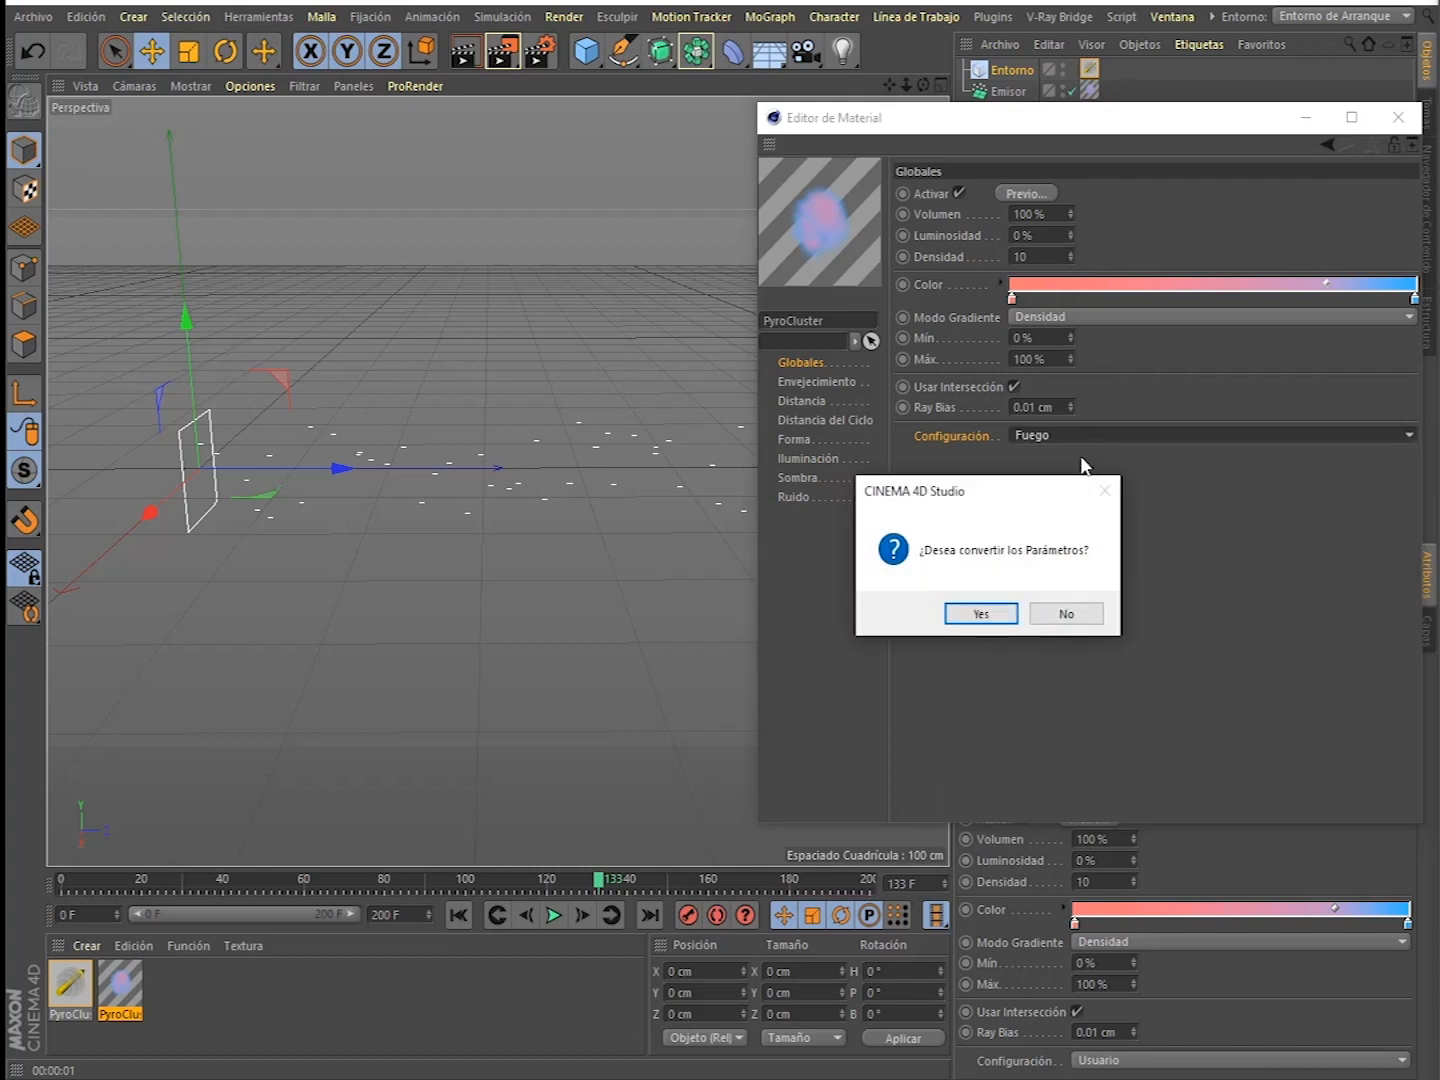
pyautogui.click(980, 614)
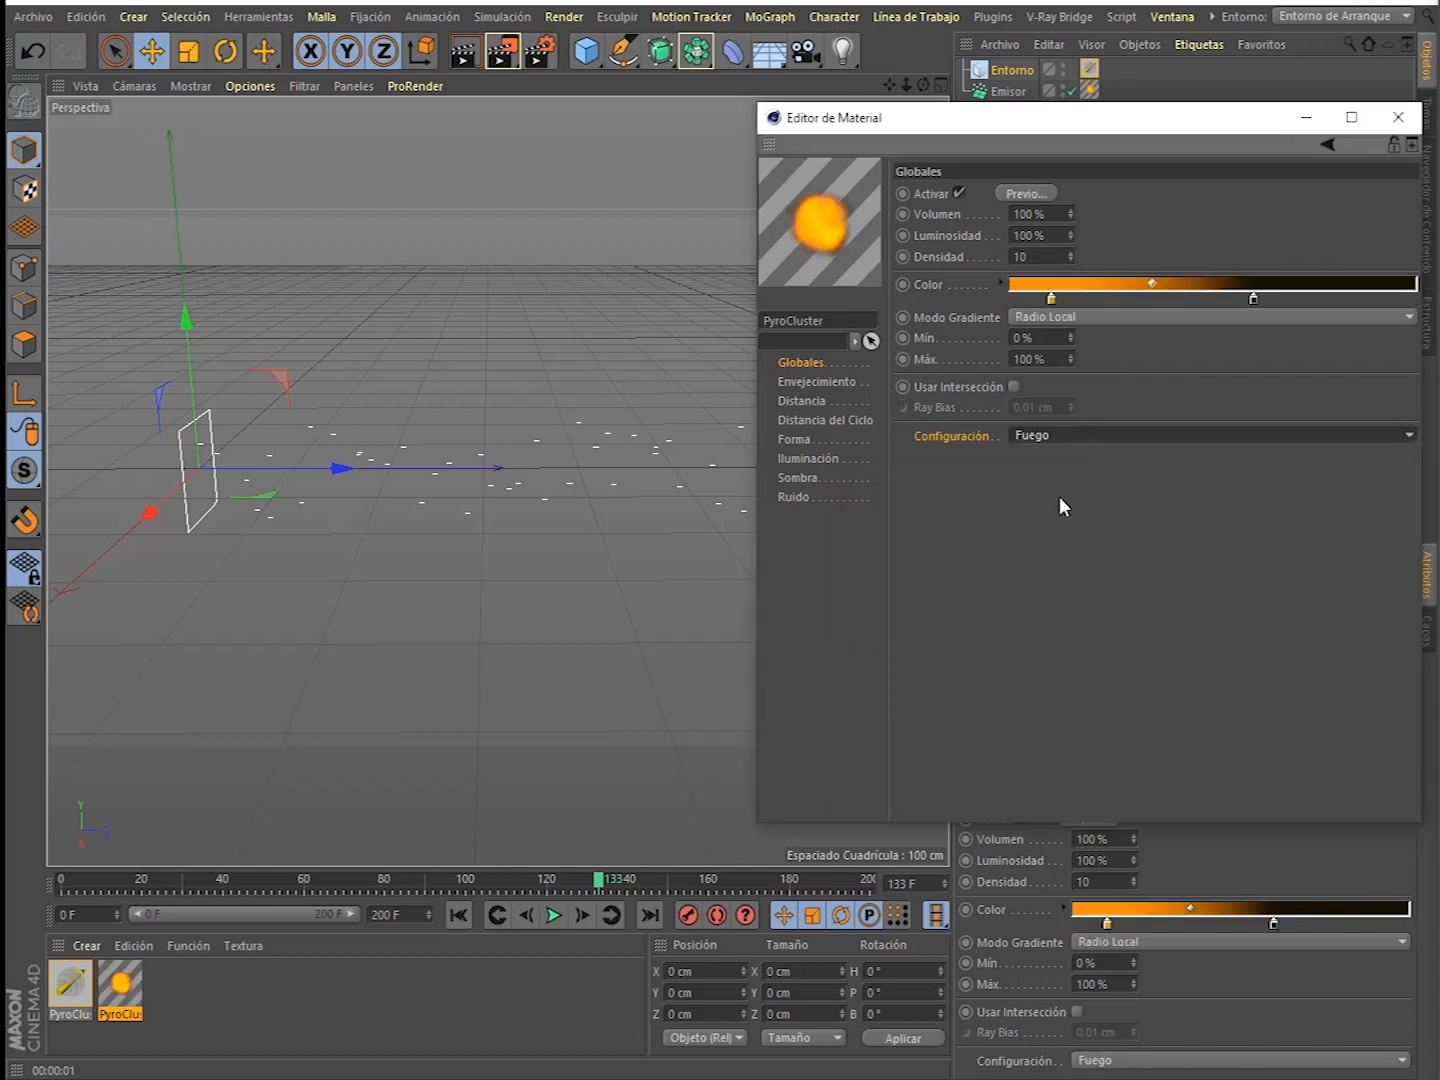
# - Apply the Volcán configuration to the PyroCluster material, converting its parameters
pyautogui.click(1057, 433)
pyautogui.click(1059, 480)
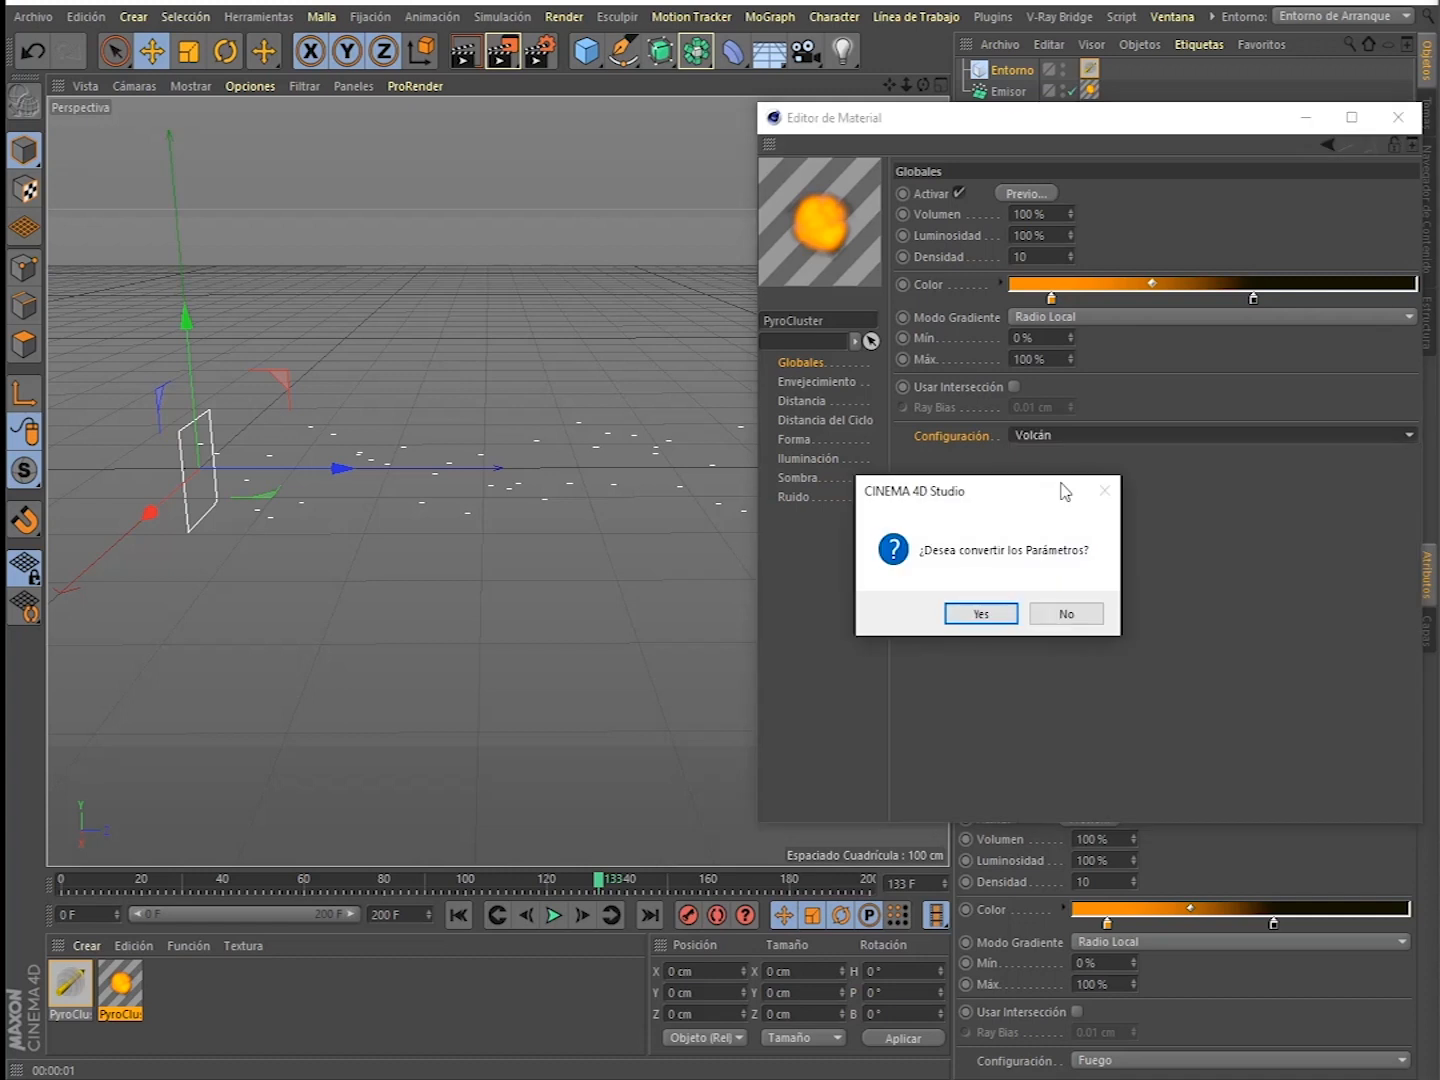
pyautogui.click(982, 614)
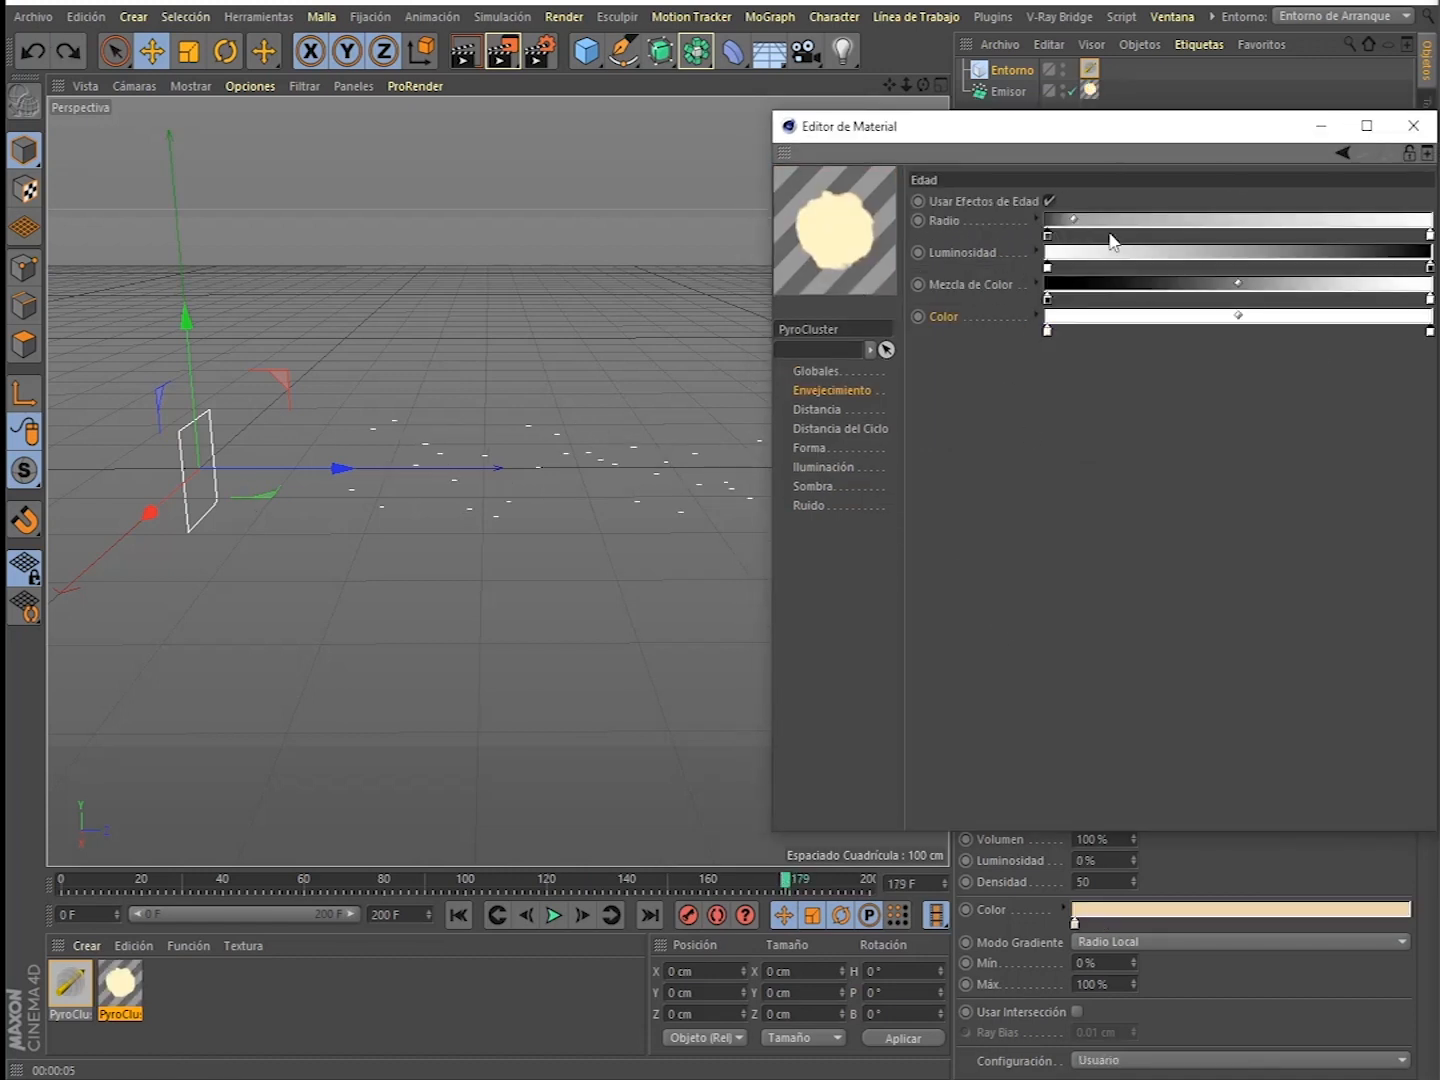
# - Shift the Radio age gradient's midpoint to about the middle, darken its starting knot to 3% value, and render the perspective view
pyautogui.click(1049, 200)
pyautogui.click(1050, 201)
pyautogui.moveTo(932, 134)
pyautogui.mouseDown()
pyautogui.moveTo(805, 526)
pyautogui.moveTo(1059, 166)
pyautogui.moveTo(919, 135)
pyautogui.moveTo(936, 140)
pyautogui.mouseUp()
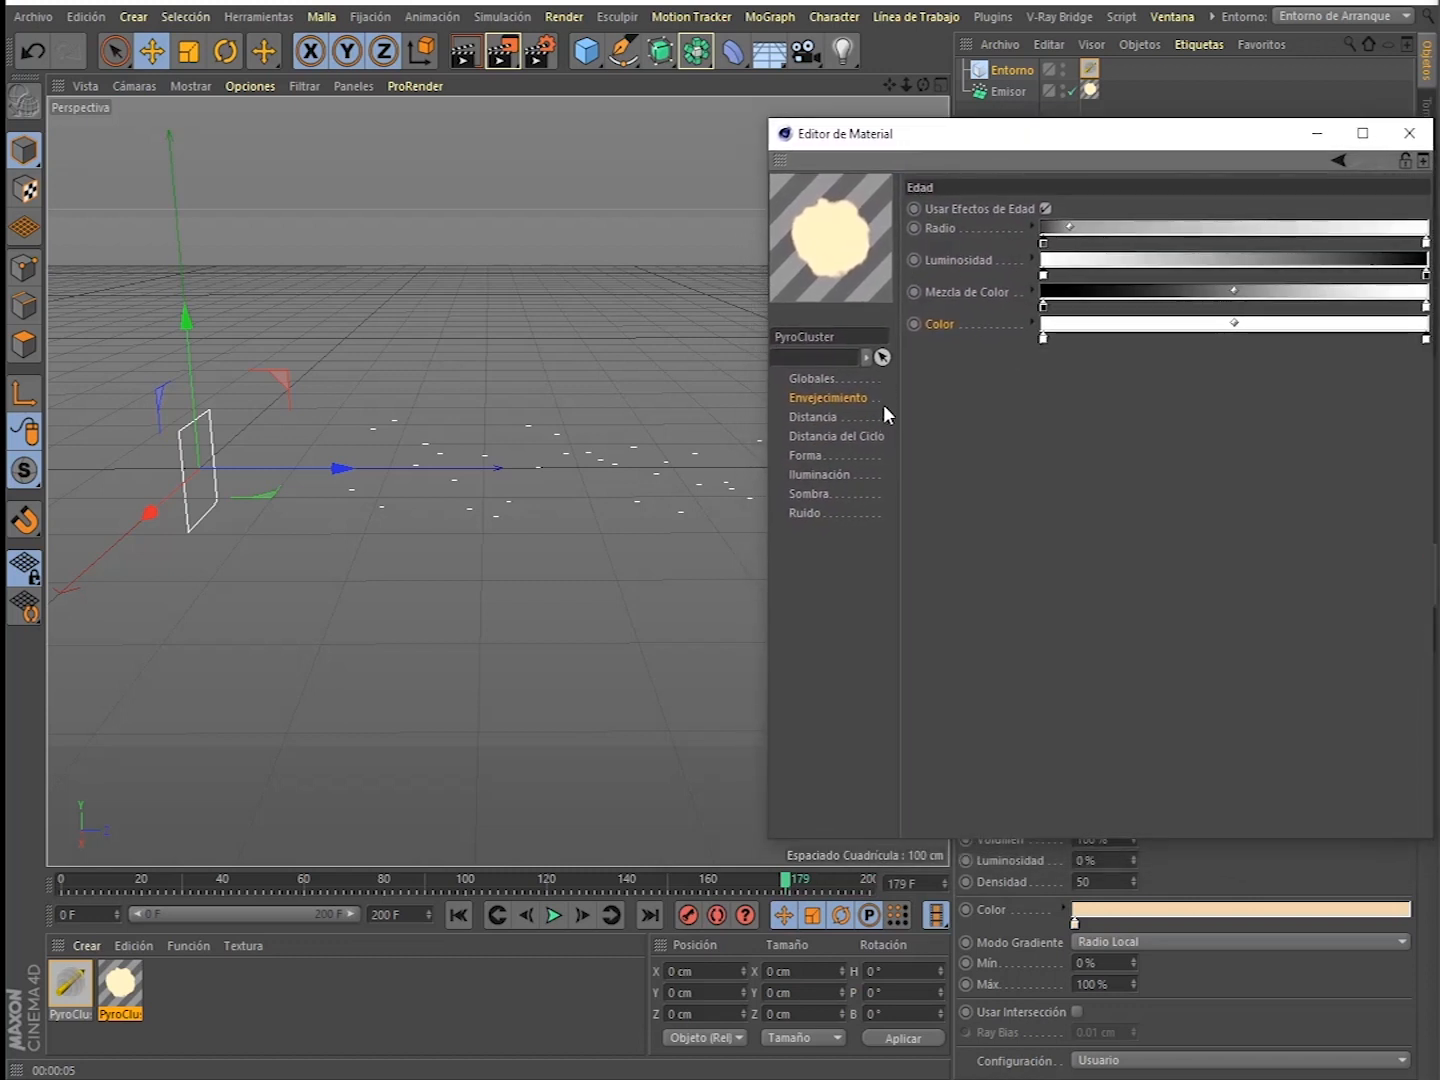
pyautogui.moveTo(1068, 228); pyautogui.dragTo(1093, 232)
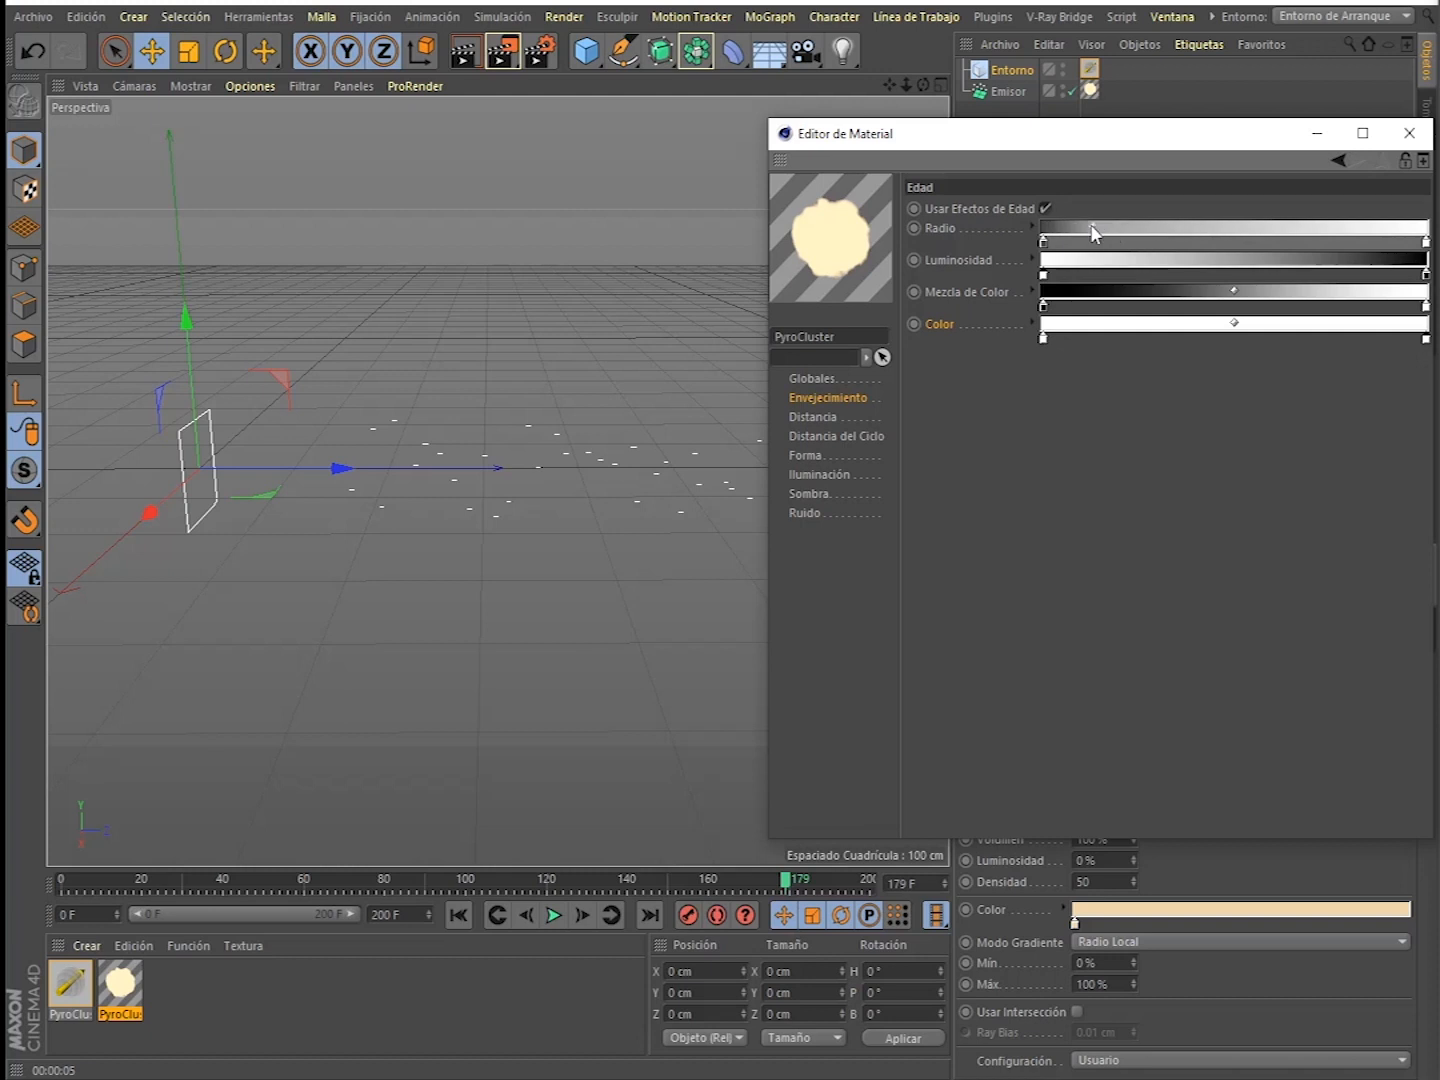
pyautogui.moveTo(1104, 232)
pyautogui.mouseDown()
pyautogui.moveTo(1084, 236)
pyautogui.moveTo(1240, 229)
pyautogui.mouseUp()
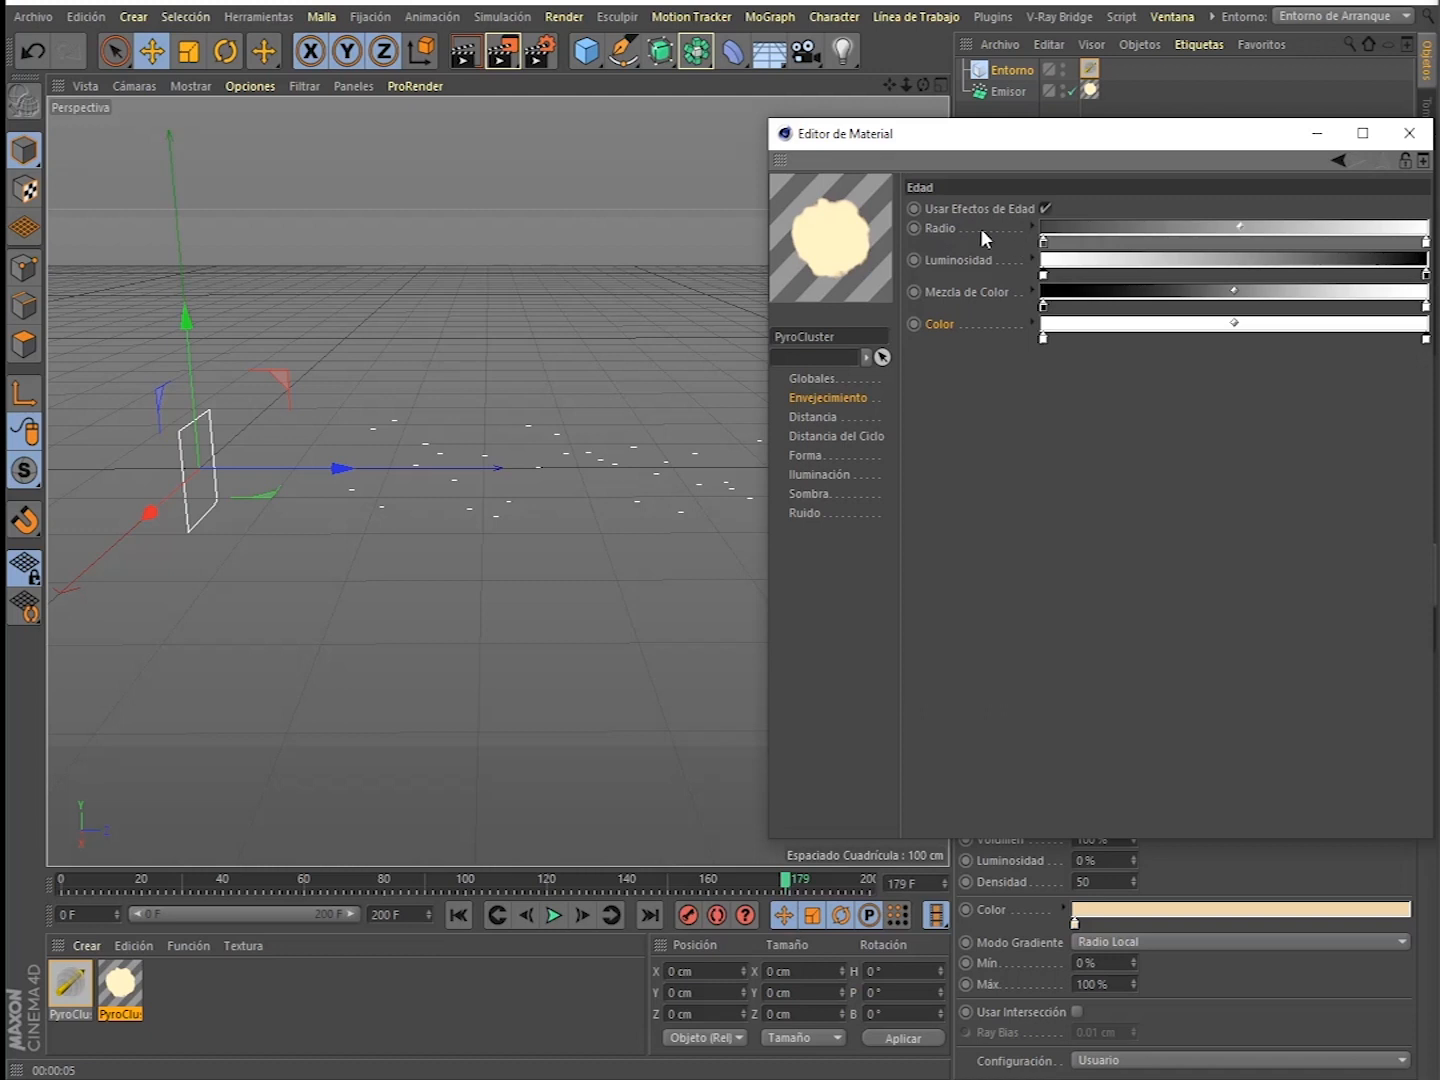
pyautogui.doubleClick(1043, 240)
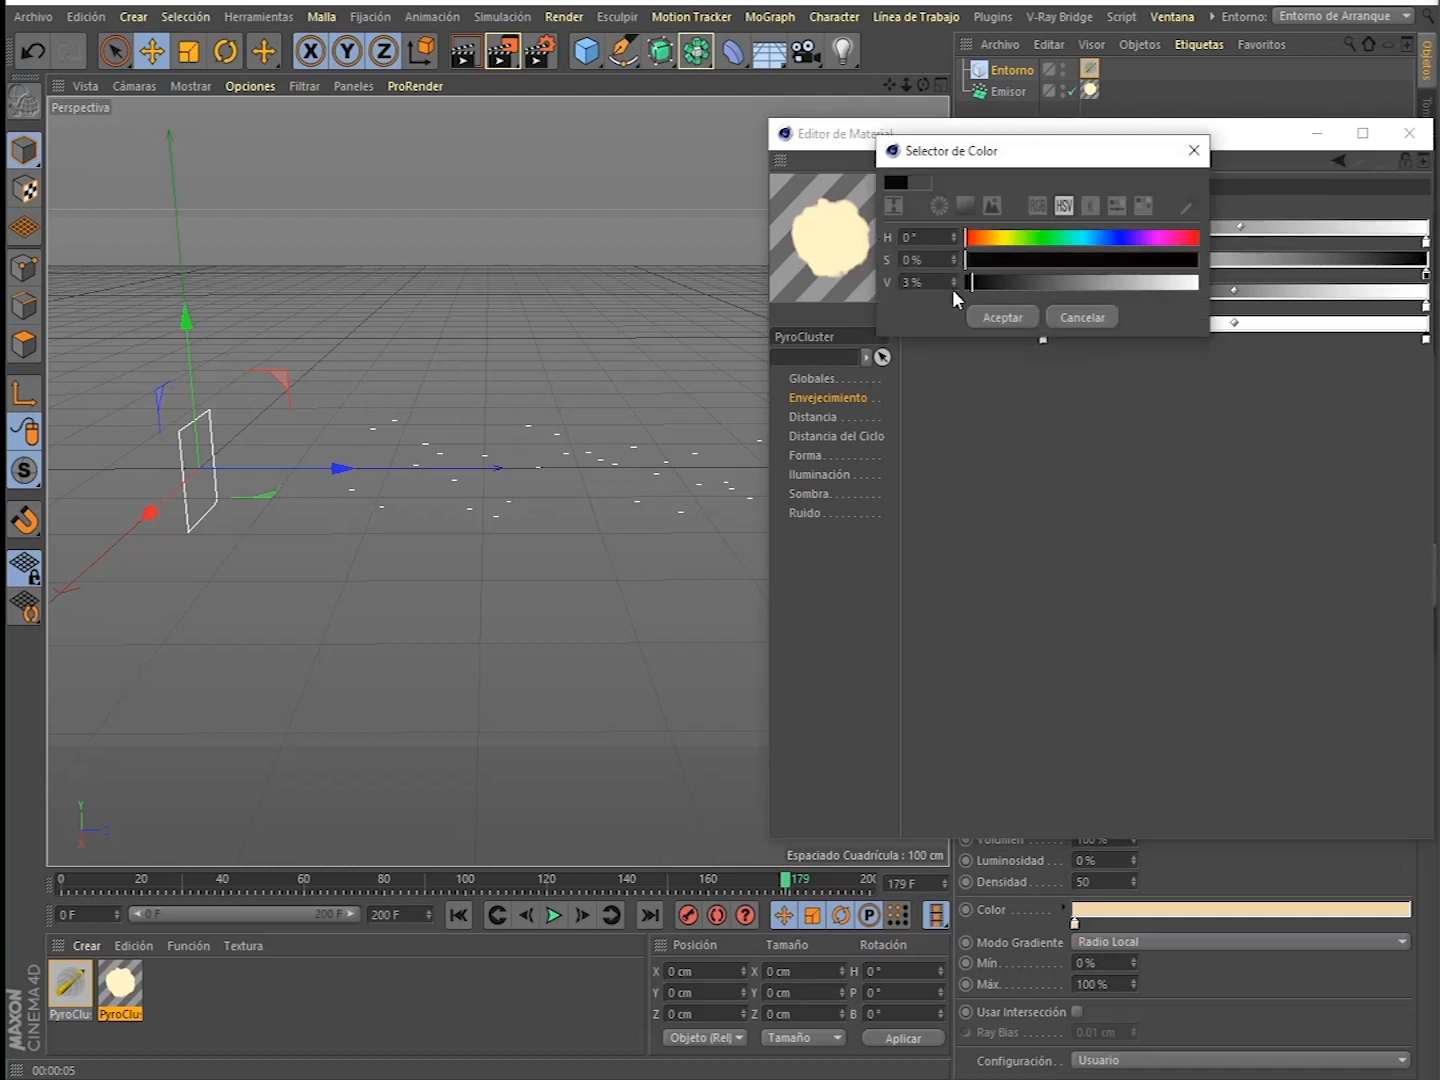
pyautogui.click(1004, 319)
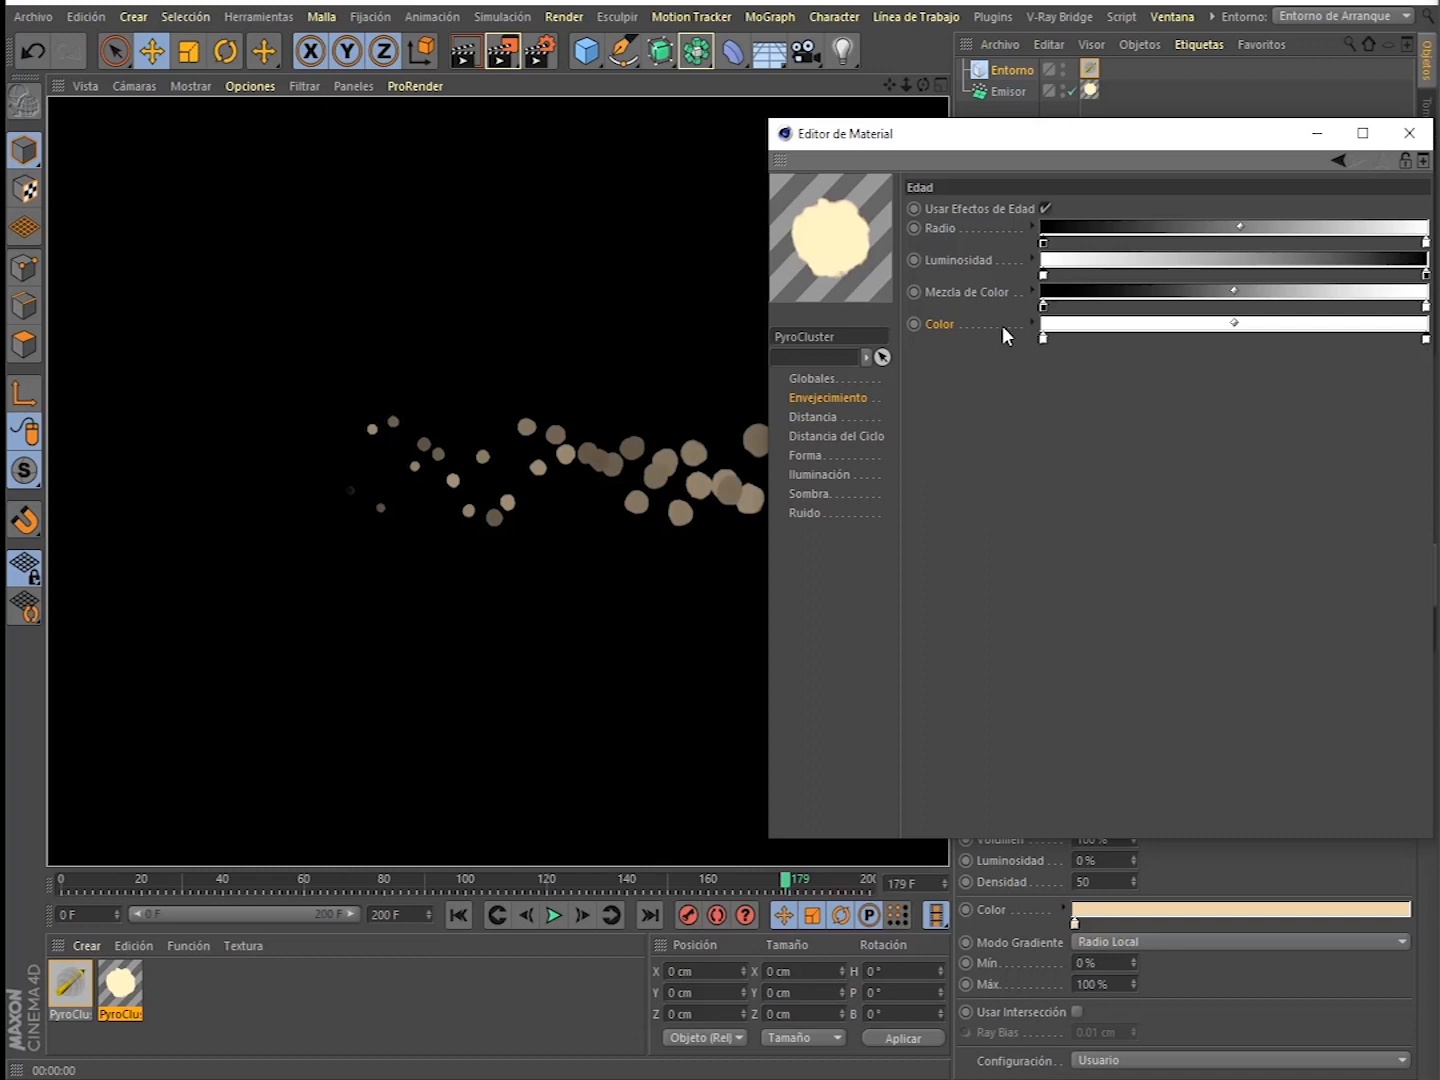
# - Lighten the Radio age gradient's starting knot to 17% intensity and render the perspective view
pyautogui.moveTo(1027, 143)
pyautogui.mouseDown()
pyautogui.moveTo(1376, 139)
pyautogui.moveTo(1262, 155)
pyautogui.moveTo(1020, 133)
pyautogui.moveTo(1048, 140)
pyautogui.mouseUp()
pyautogui.doubleClick(1064, 240)
pyautogui.click(1027, 277)
pyautogui.click(1030, 310)
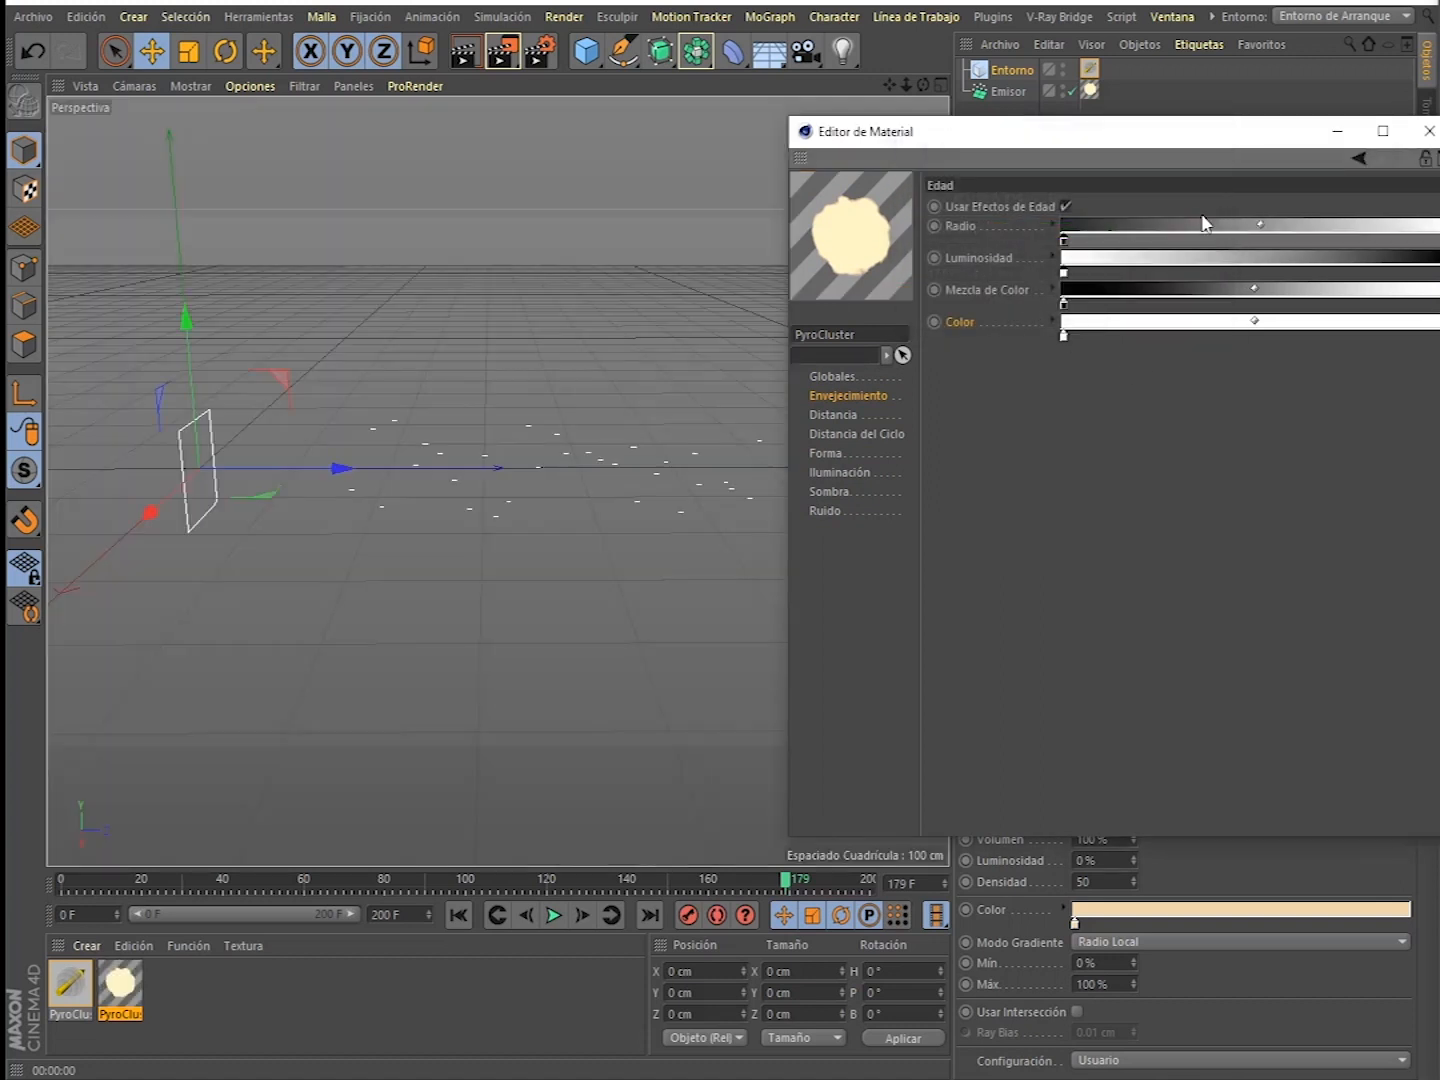
pyautogui.hotkey('ctrl', 'r')
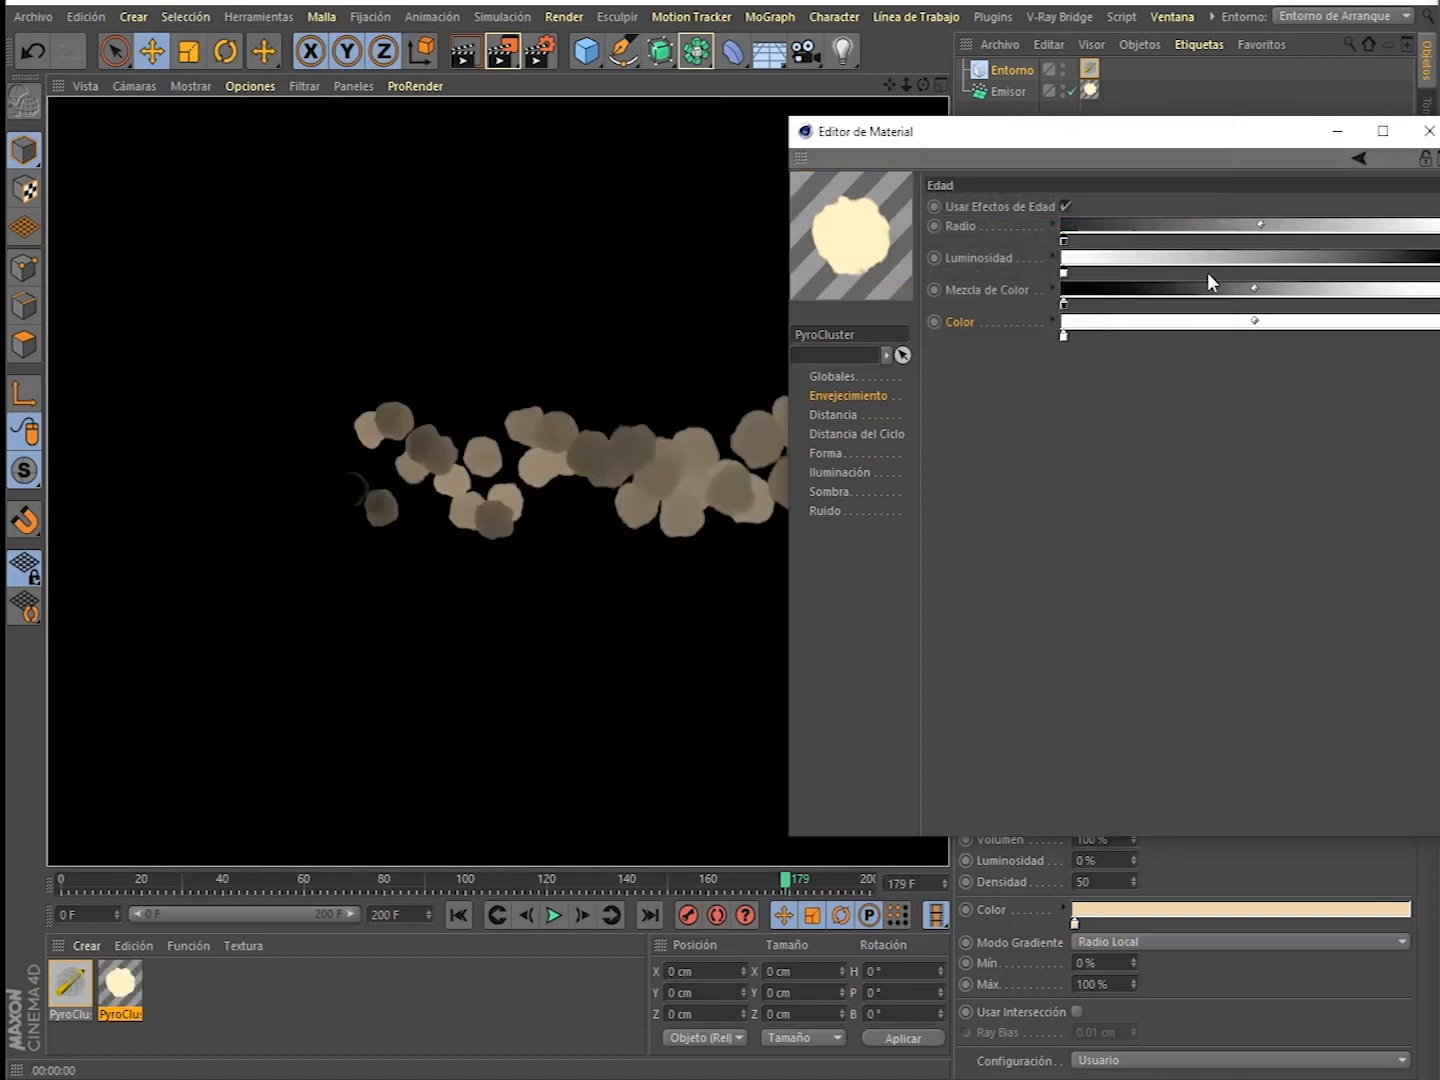
# - Shift the Radio gradient's midpoint right next to the dark starting knot and render the perspective view
pyautogui.moveTo(1068, 139)
pyautogui.mouseDown()
pyautogui.moveTo(1389, 136)
pyautogui.moveTo(1088, 139)
pyautogui.mouseUp()
pyautogui.moveTo(1281, 212); pyautogui.dragTo(1101, 214)
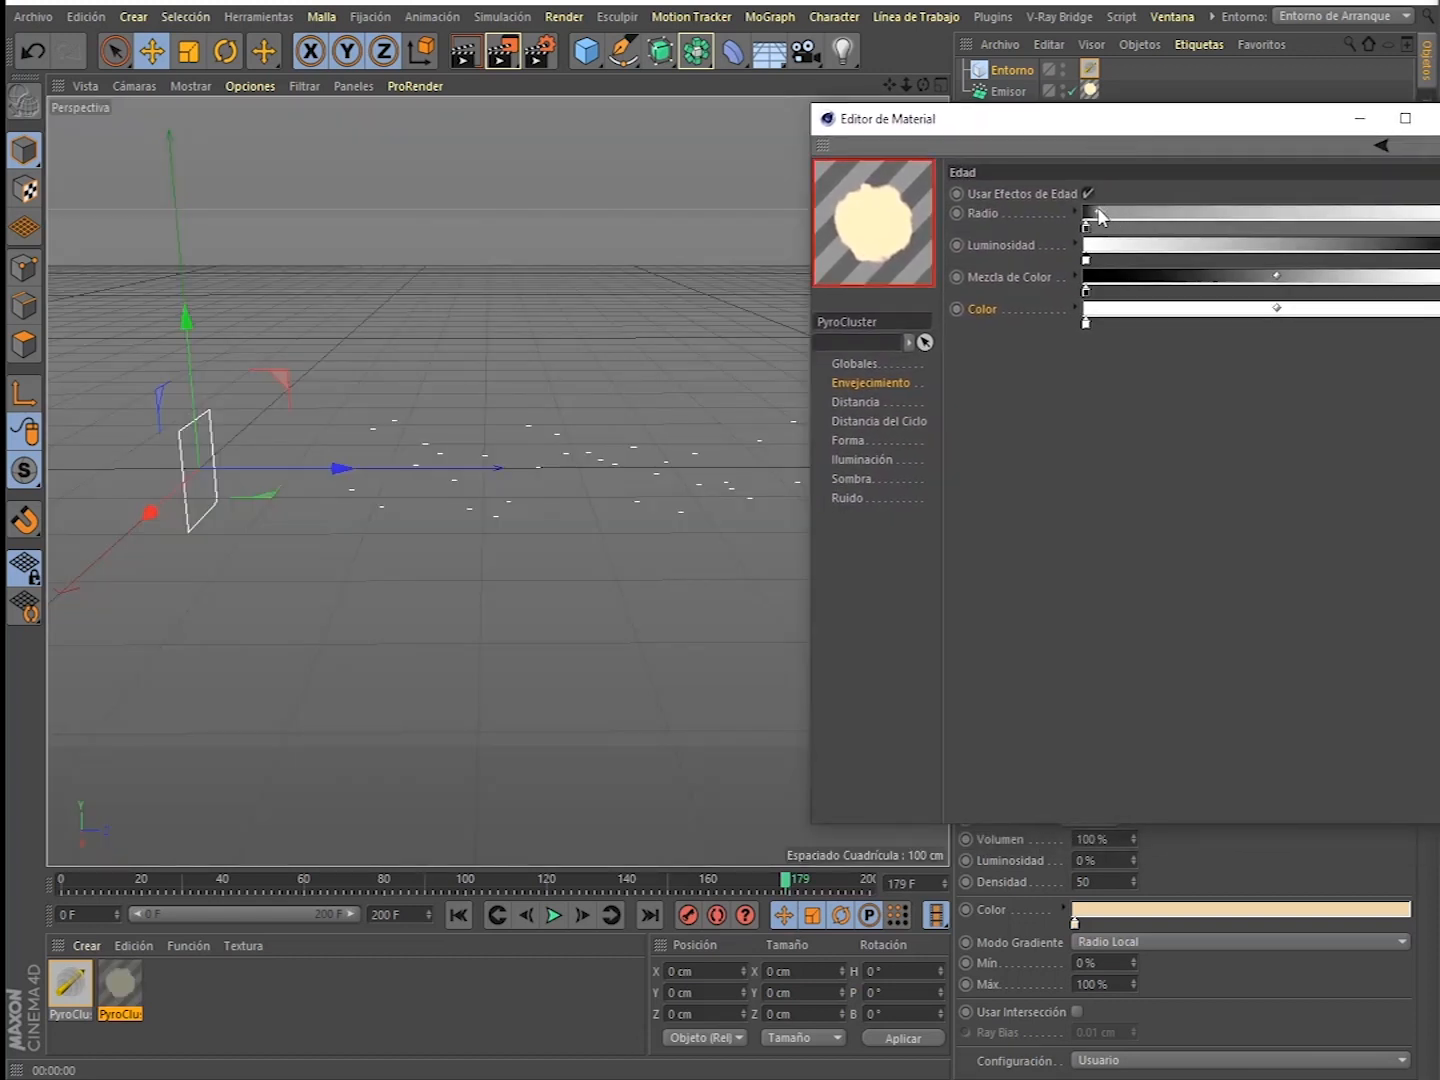
pyautogui.hotkey('ctrl', 'r')
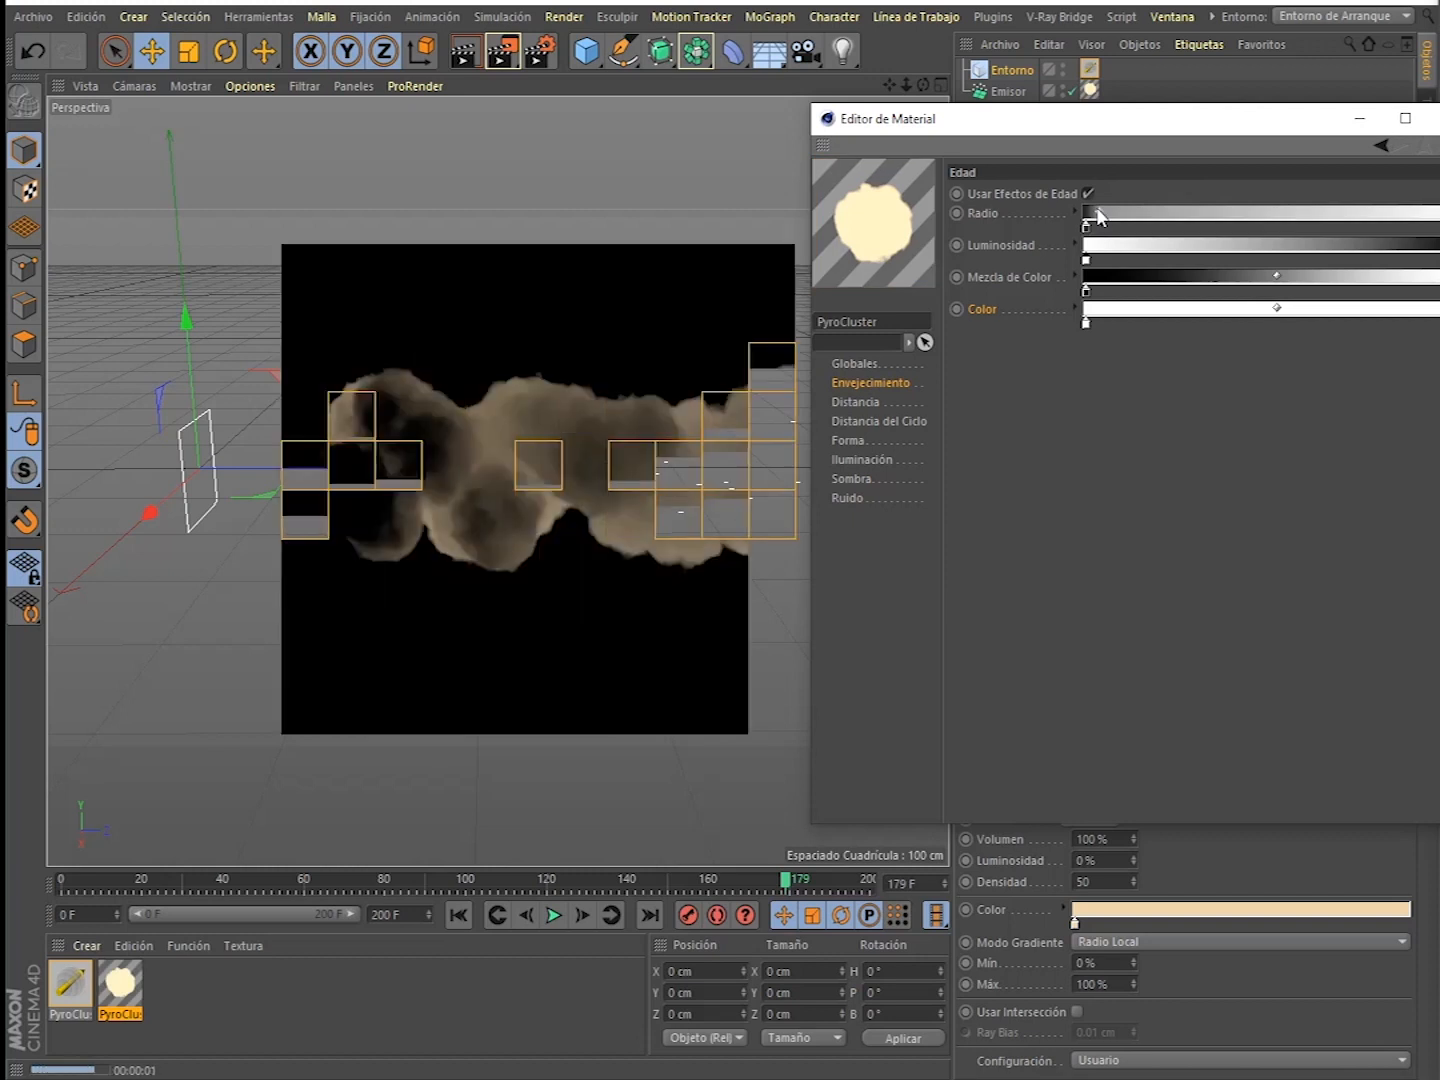
# - Move the Radio gradient's midpoint past the middle, expand the gradient's details and set the midpoint position to 64.29%
pyautogui.moveTo(998, 127); pyautogui.dragTo(1041, 138)
pyautogui.moveTo(1148, 229); pyautogui.dragTo(1352, 227)
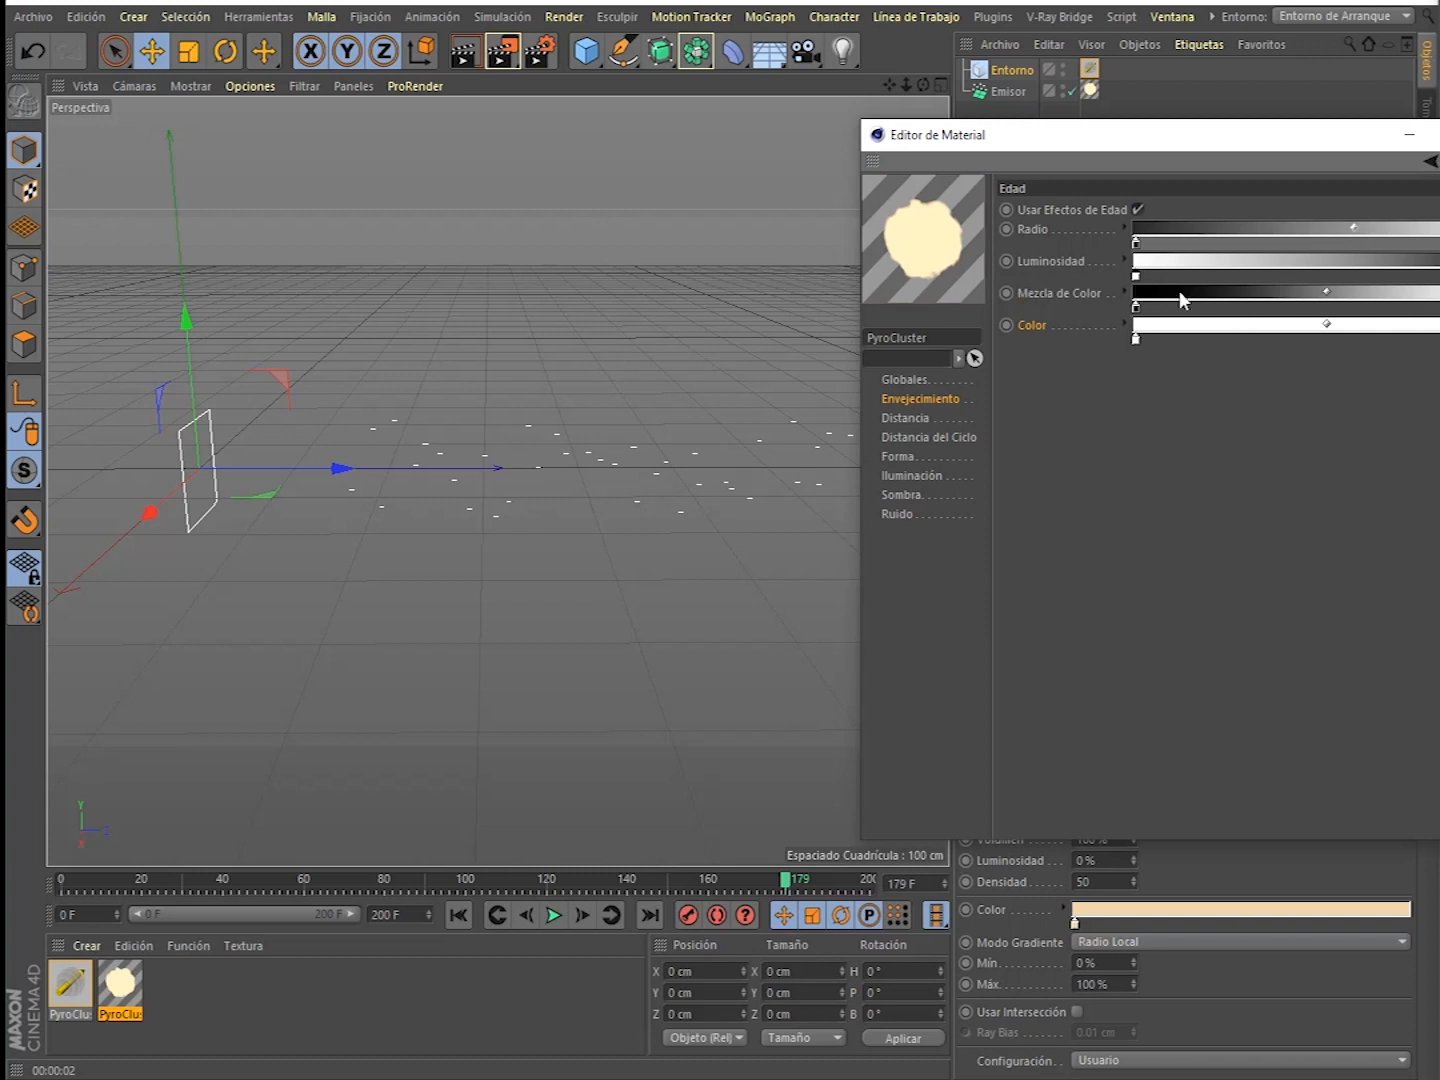
pyautogui.click(1124, 229)
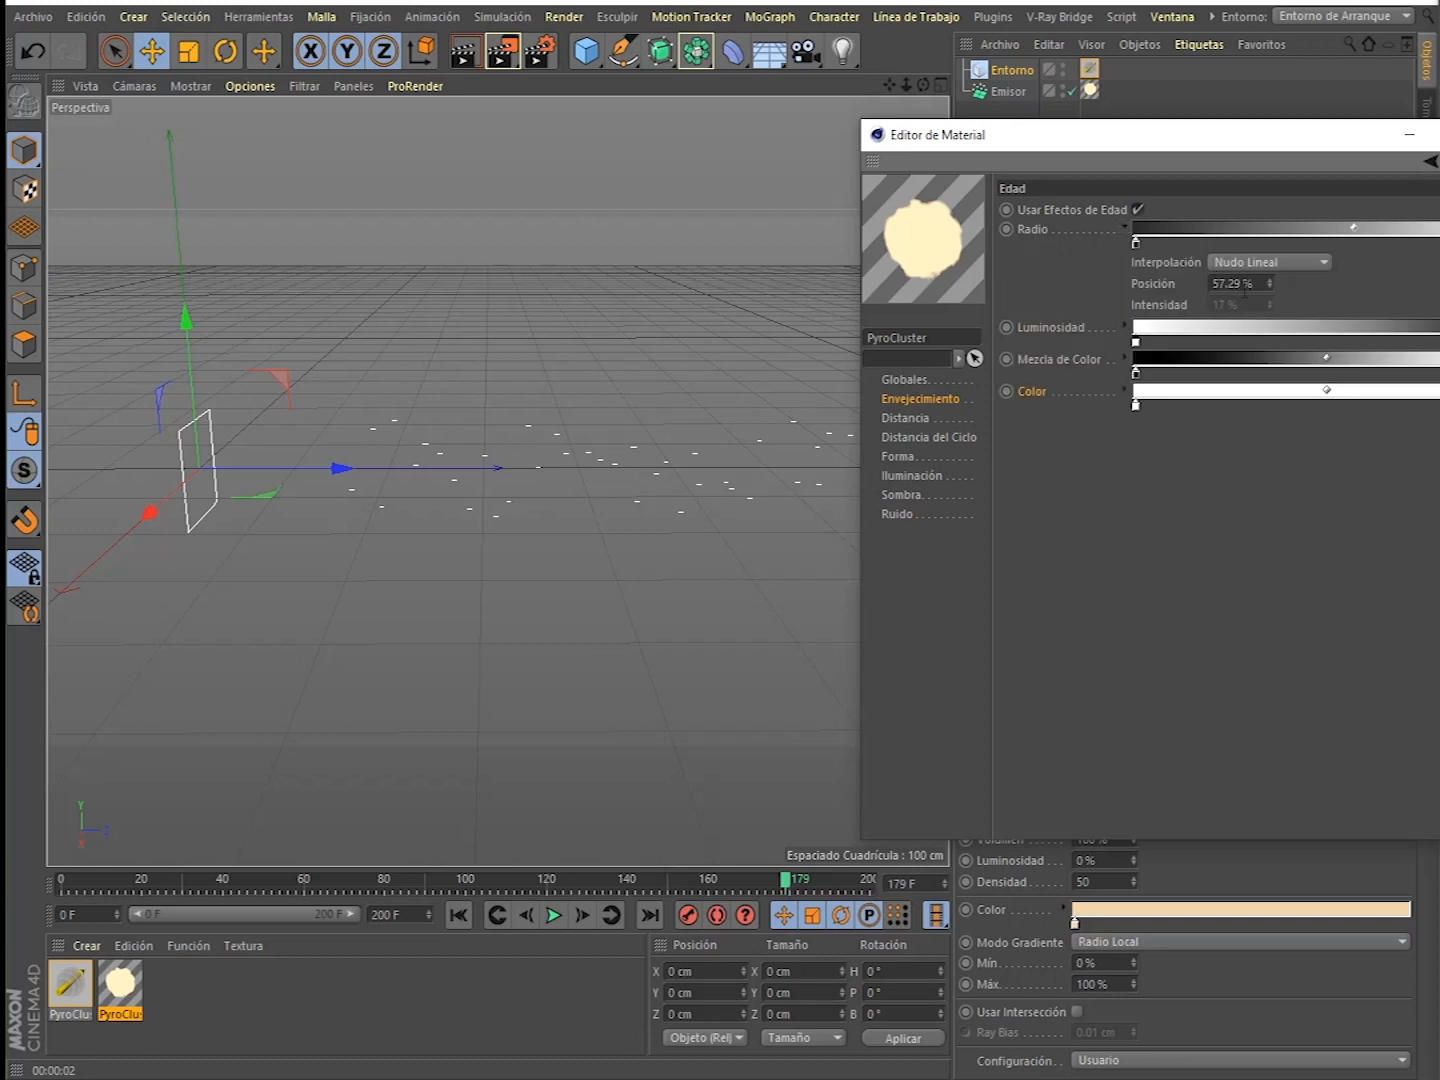
pyautogui.moveTo(1269, 283)
pyautogui.mouseDown()
pyautogui.moveTo(1249, 284)
pyautogui.moveTo(1273, 283)
pyautogui.mouseUp()
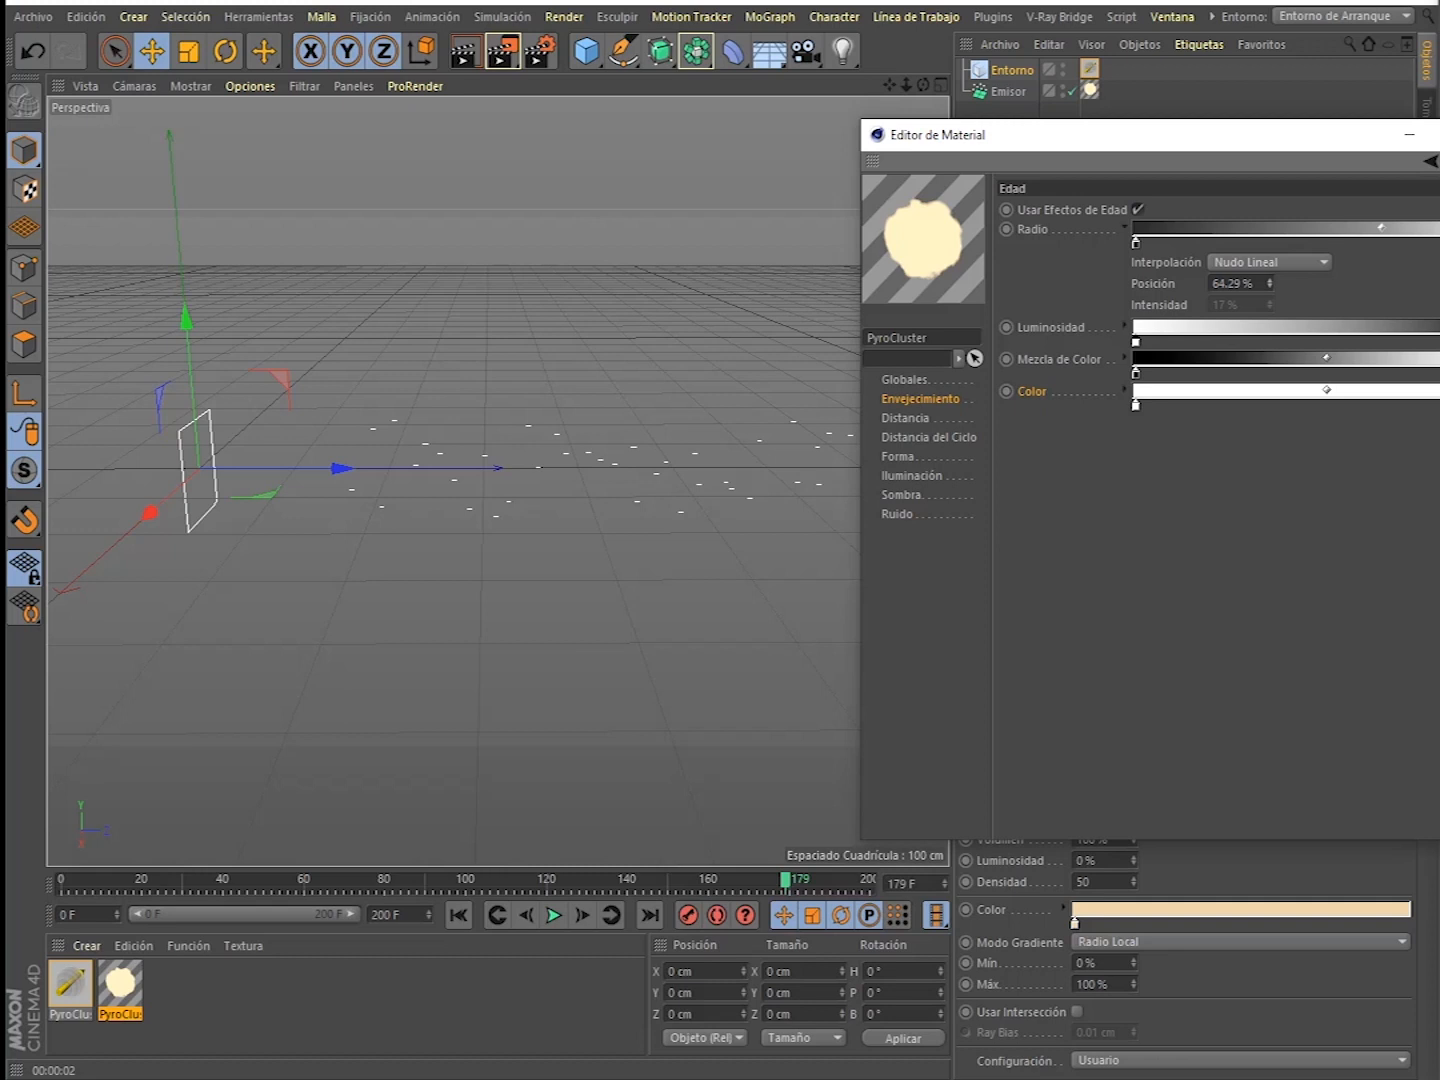
# - Try the Lineal and Nudo Liso interpolations for Radio, choose Nudos Cúbicos and set the midpoint position to 38%
pyautogui.click(1264, 265)
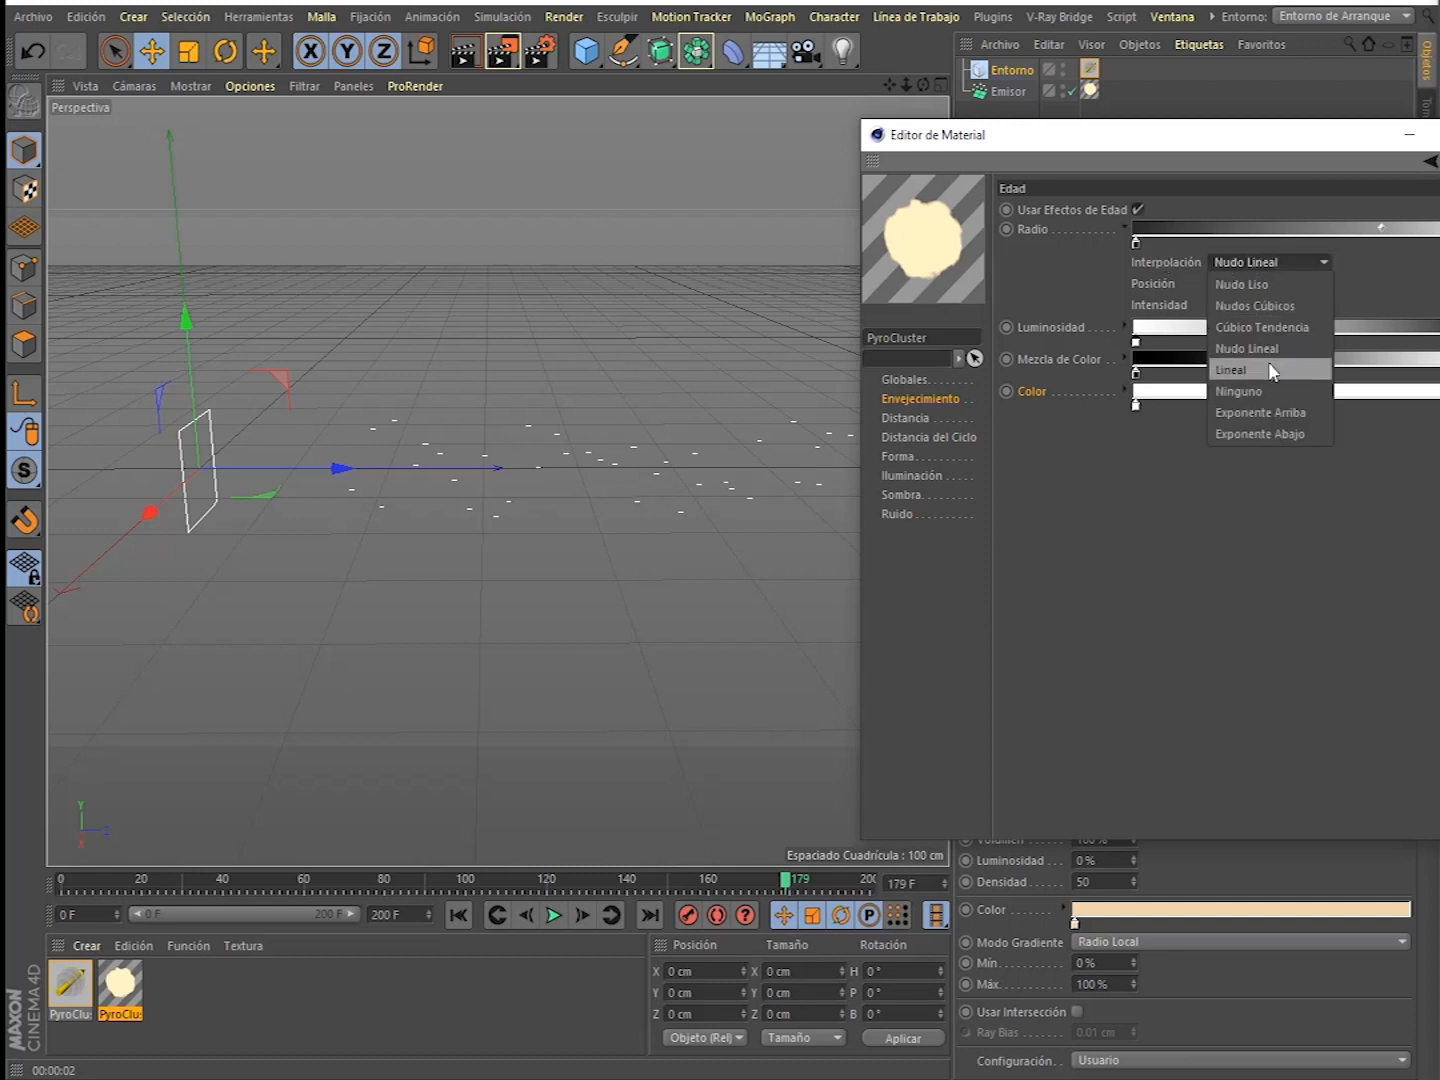
pyautogui.click(1268, 365)
pyautogui.click(1271, 257)
pyautogui.click(1260, 284)
pyautogui.click(1263, 262)
pyautogui.click(1259, 305)
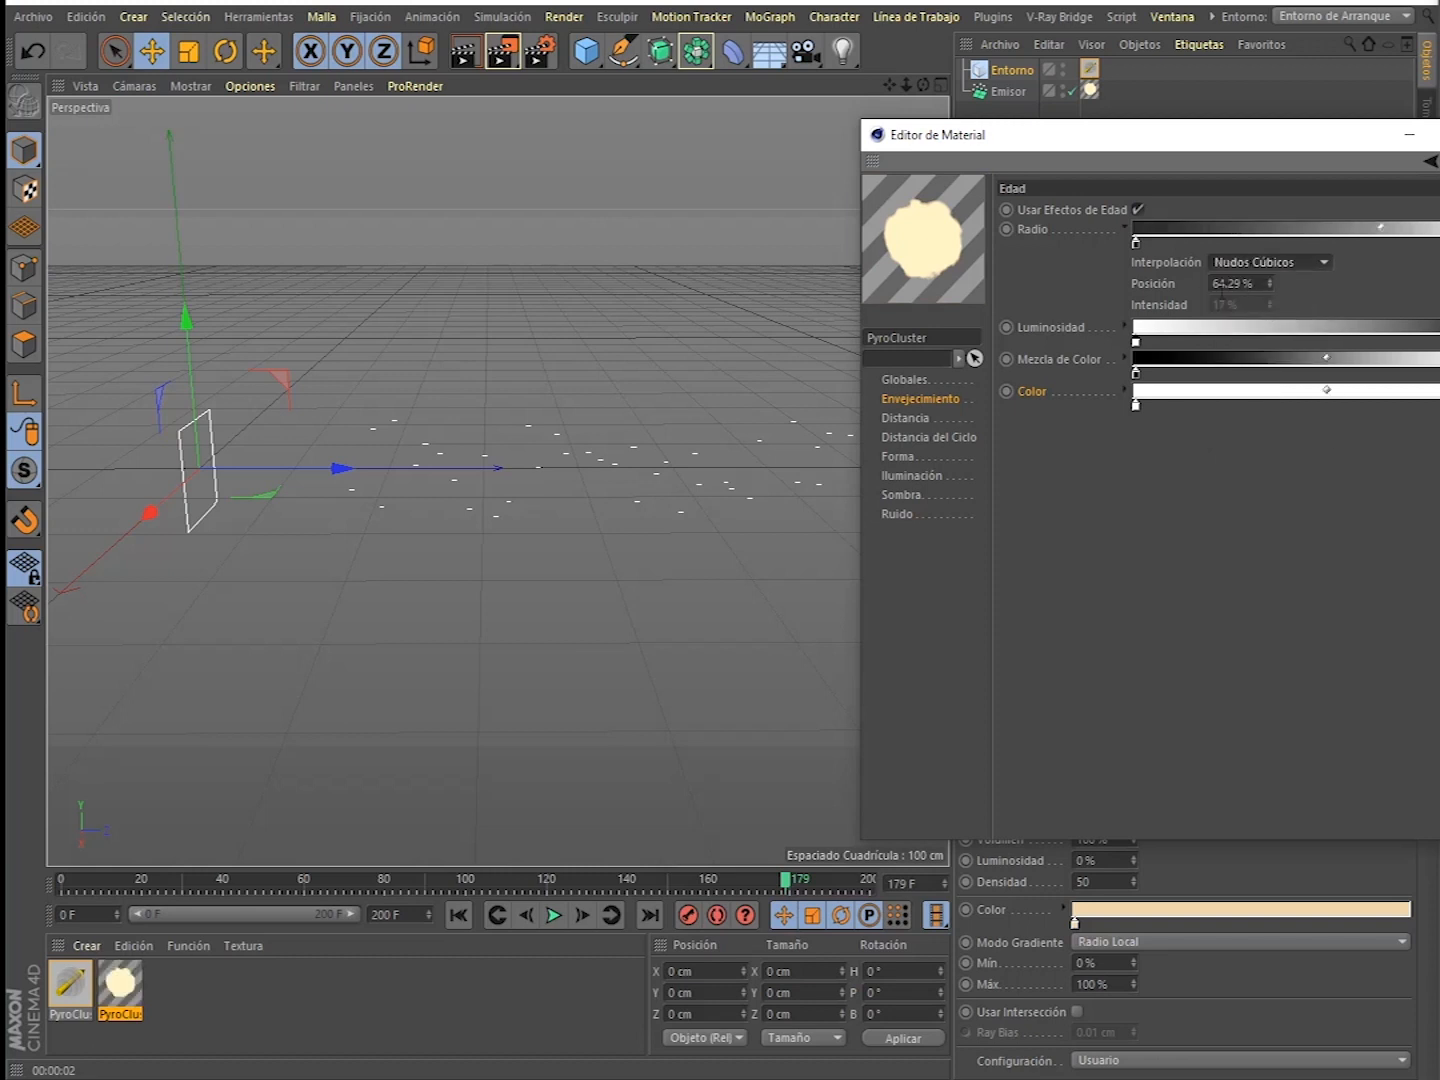
pyautogui.moveTo(1269, 284)
pyautogui.mouseDown()
pyautogui.moveTo(1270, 335)
pyautogui.moveTo(1270, 281)
pyautogui.mouseUp()
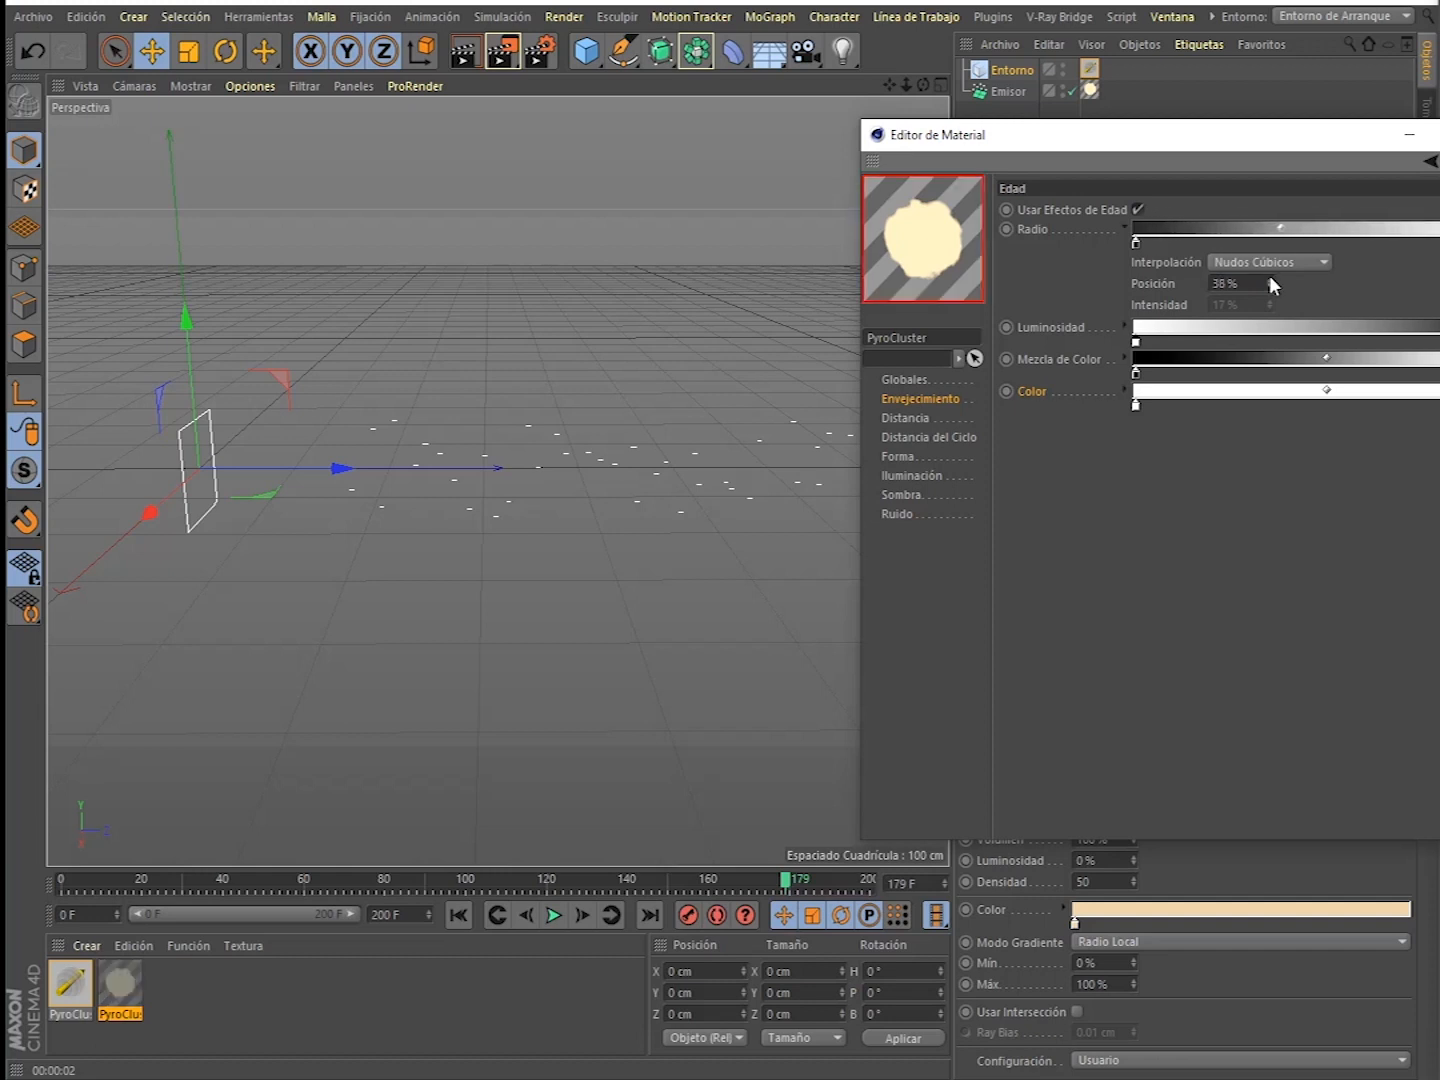
# - Try 23% intensity and a different position on the Radio gradient's starting knot, and undo the last changes
pyautogui.click(1135, 244)
pyautogui.moveTo(1270, 305)
pyautogui.mouseDown()
pyautogui.moveTo(1269, 329)
pyautogui.moveTo(1269, 283)
pyautogui.mouseUp()
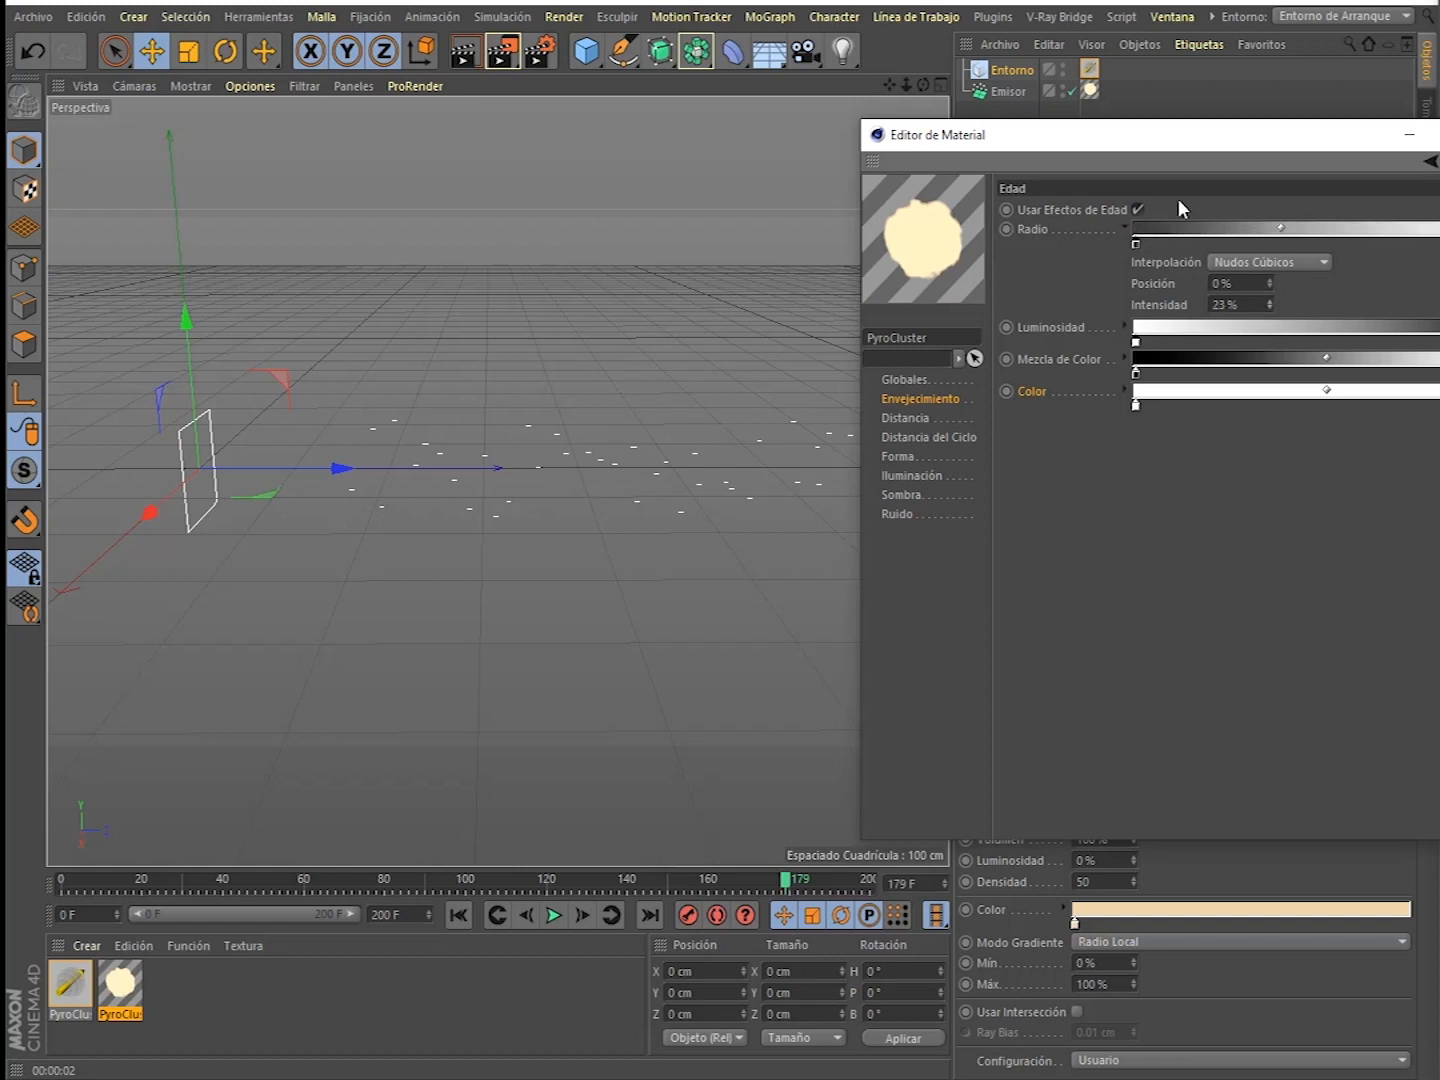
pyautogui.hotkey('ctrl', 'z')
pyautogui.hotkey('ctrl', 'z')
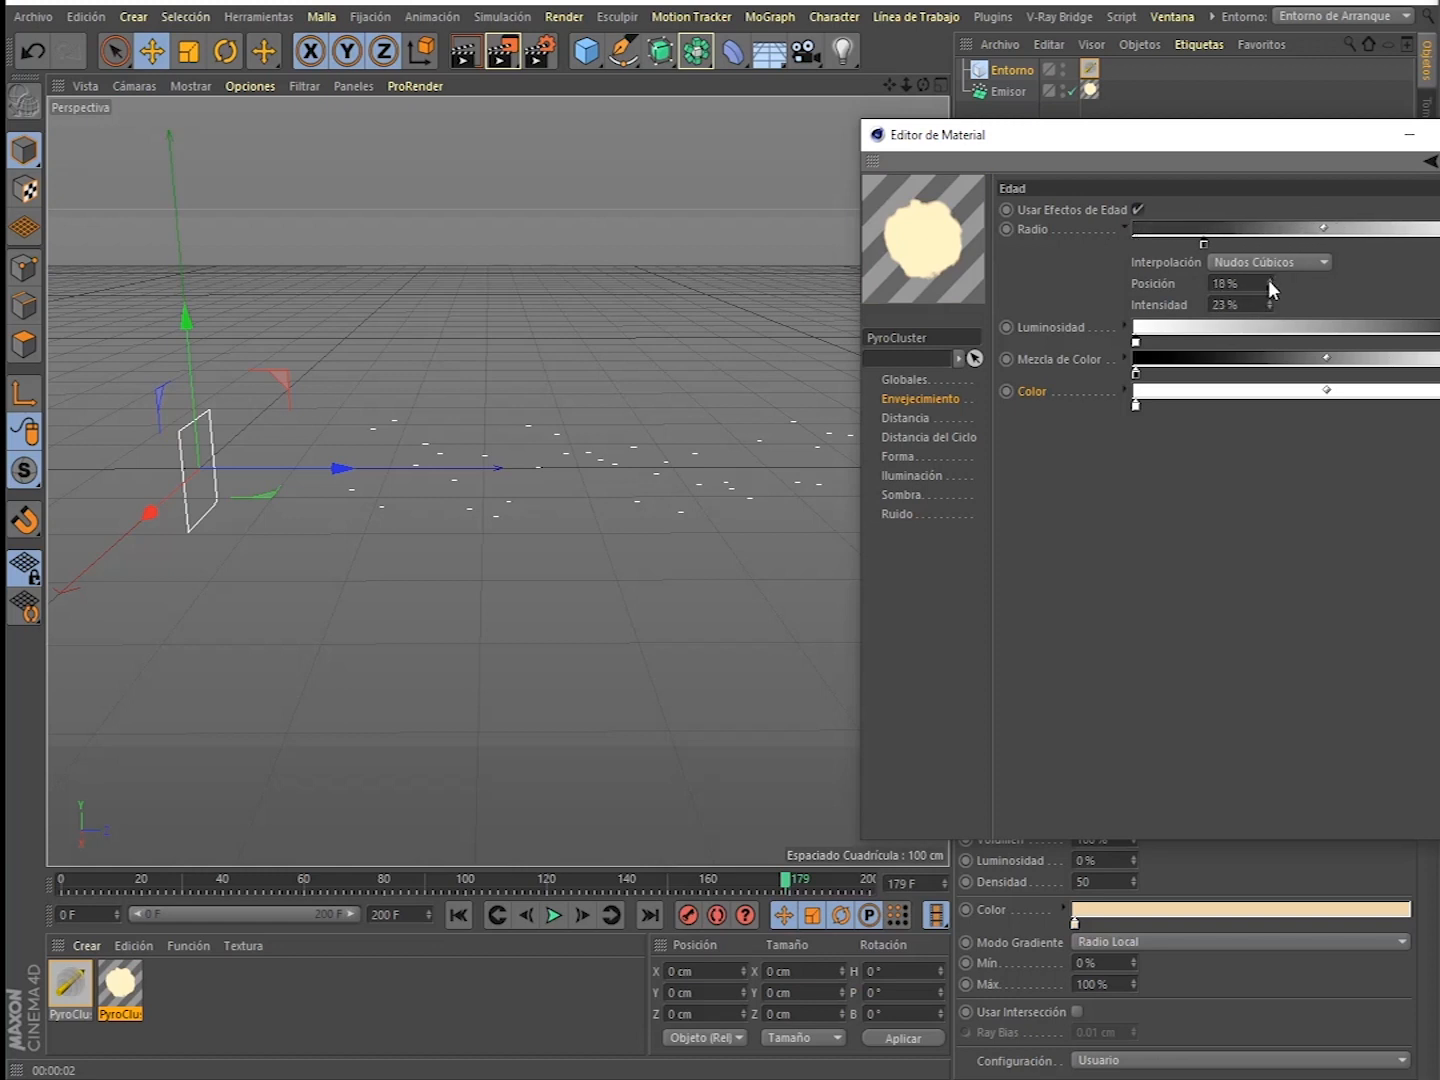
# - Pull the Radio gradient's midpoint back toward the dark end and collapse the gradient's details
pyautogui.moveTo(1280, 229); pyautogui.dragTo(1177, 229)
pyautogui.click(1127, 229)
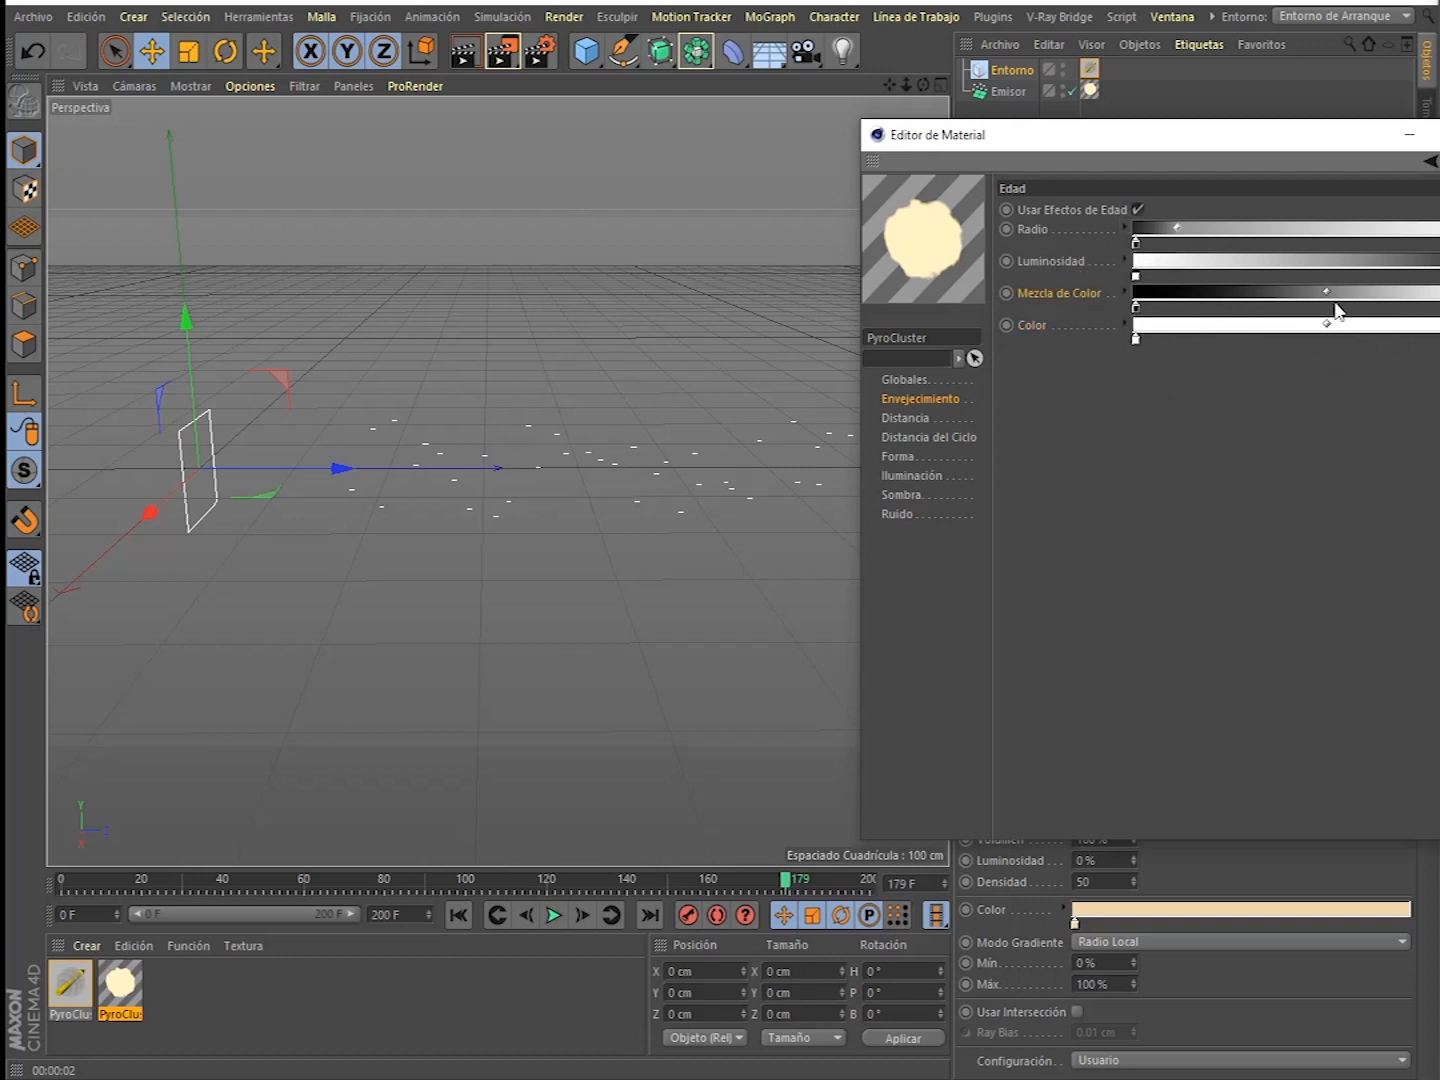
# - Change the starting knot of the Mezcla de Color age gradient from black to white
pyautogui.doubleClick(1151, 302)
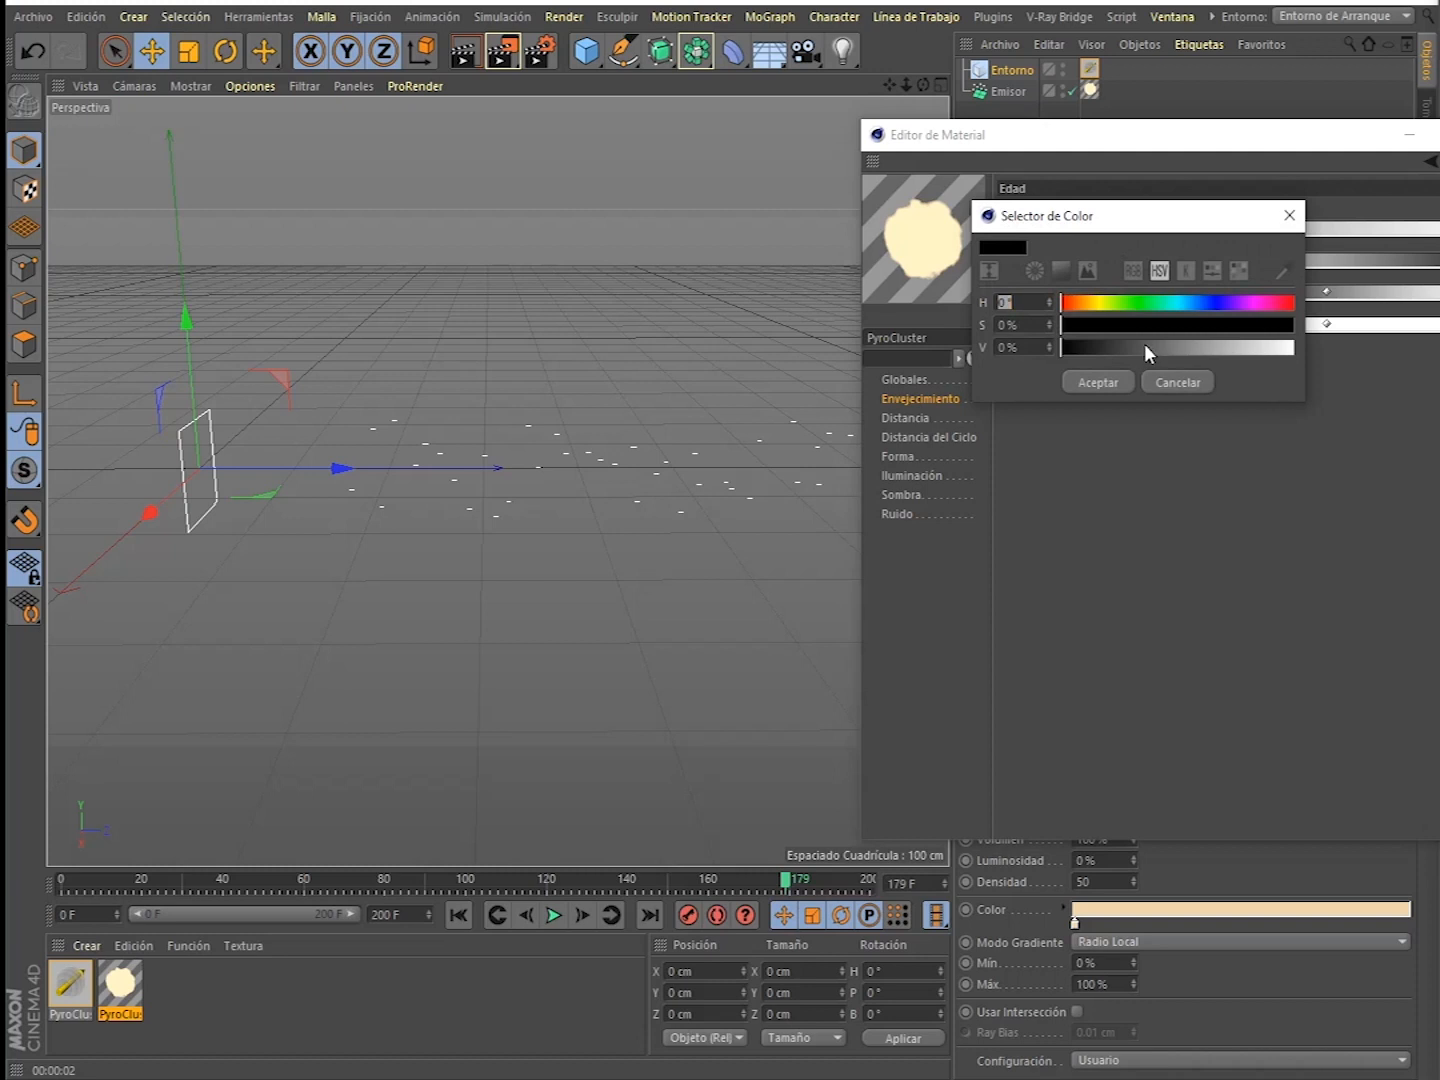
pyautogui.moveTo(1144, 343); pyautogui.dragTo(1386, 337)
pyautogui.click(1086, 383)
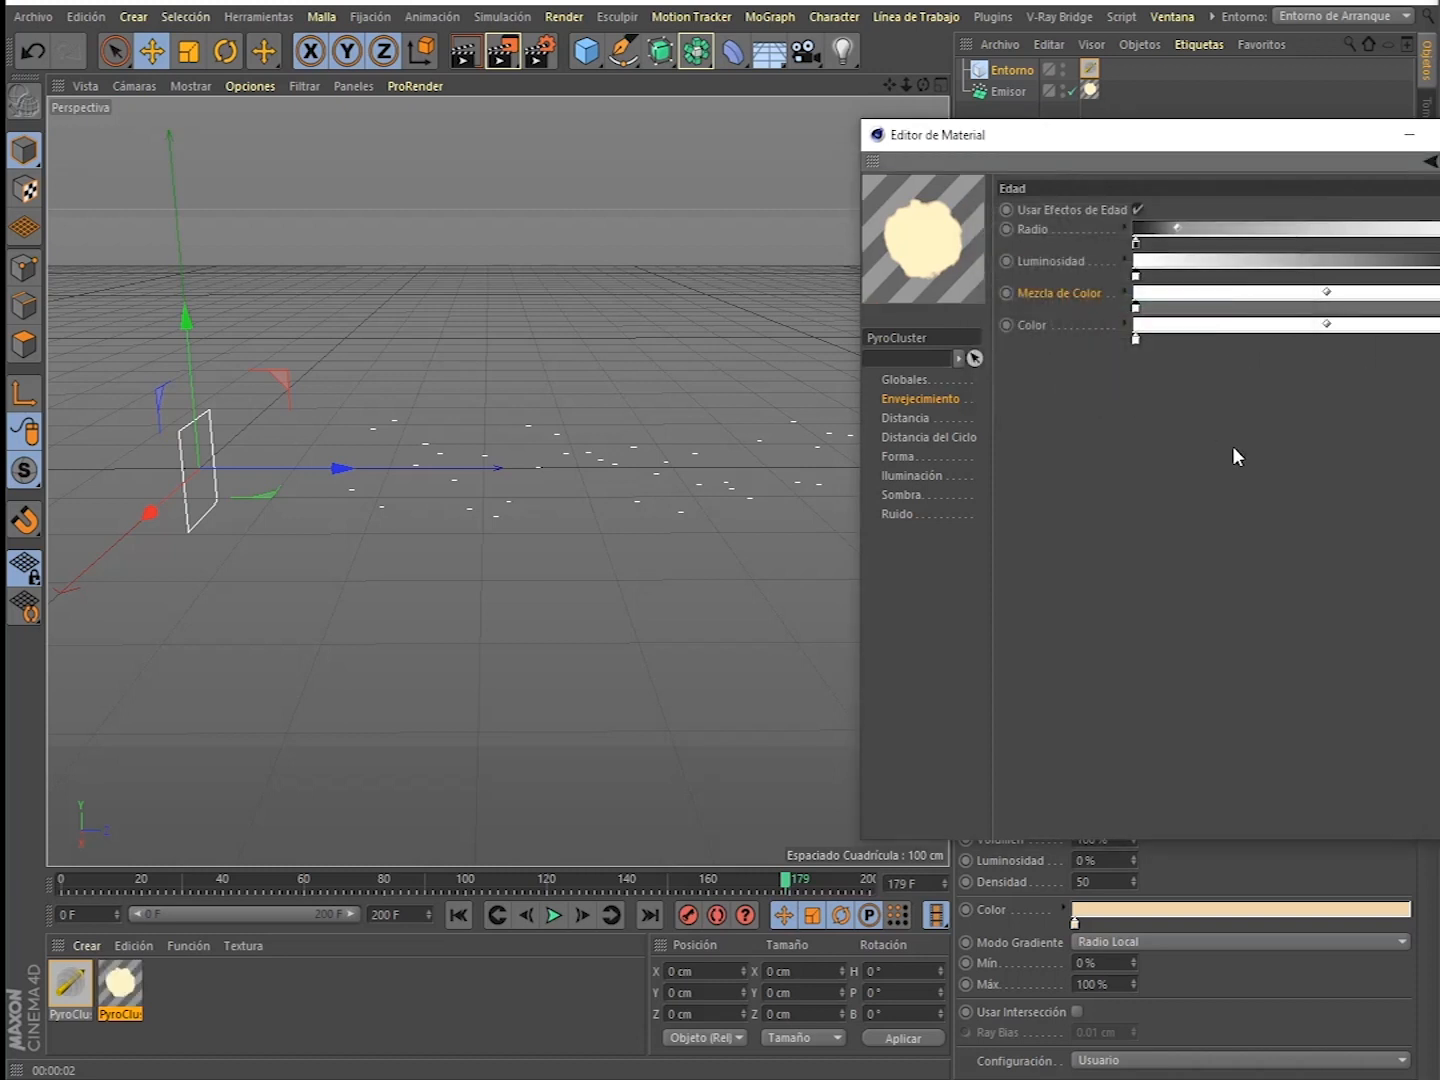
# - Try tinting the start and end knots of the Color age gradient, and undo the color changes
pyautogui.doubleClick(1135, 339)
pyautogui.click(1207, 337)
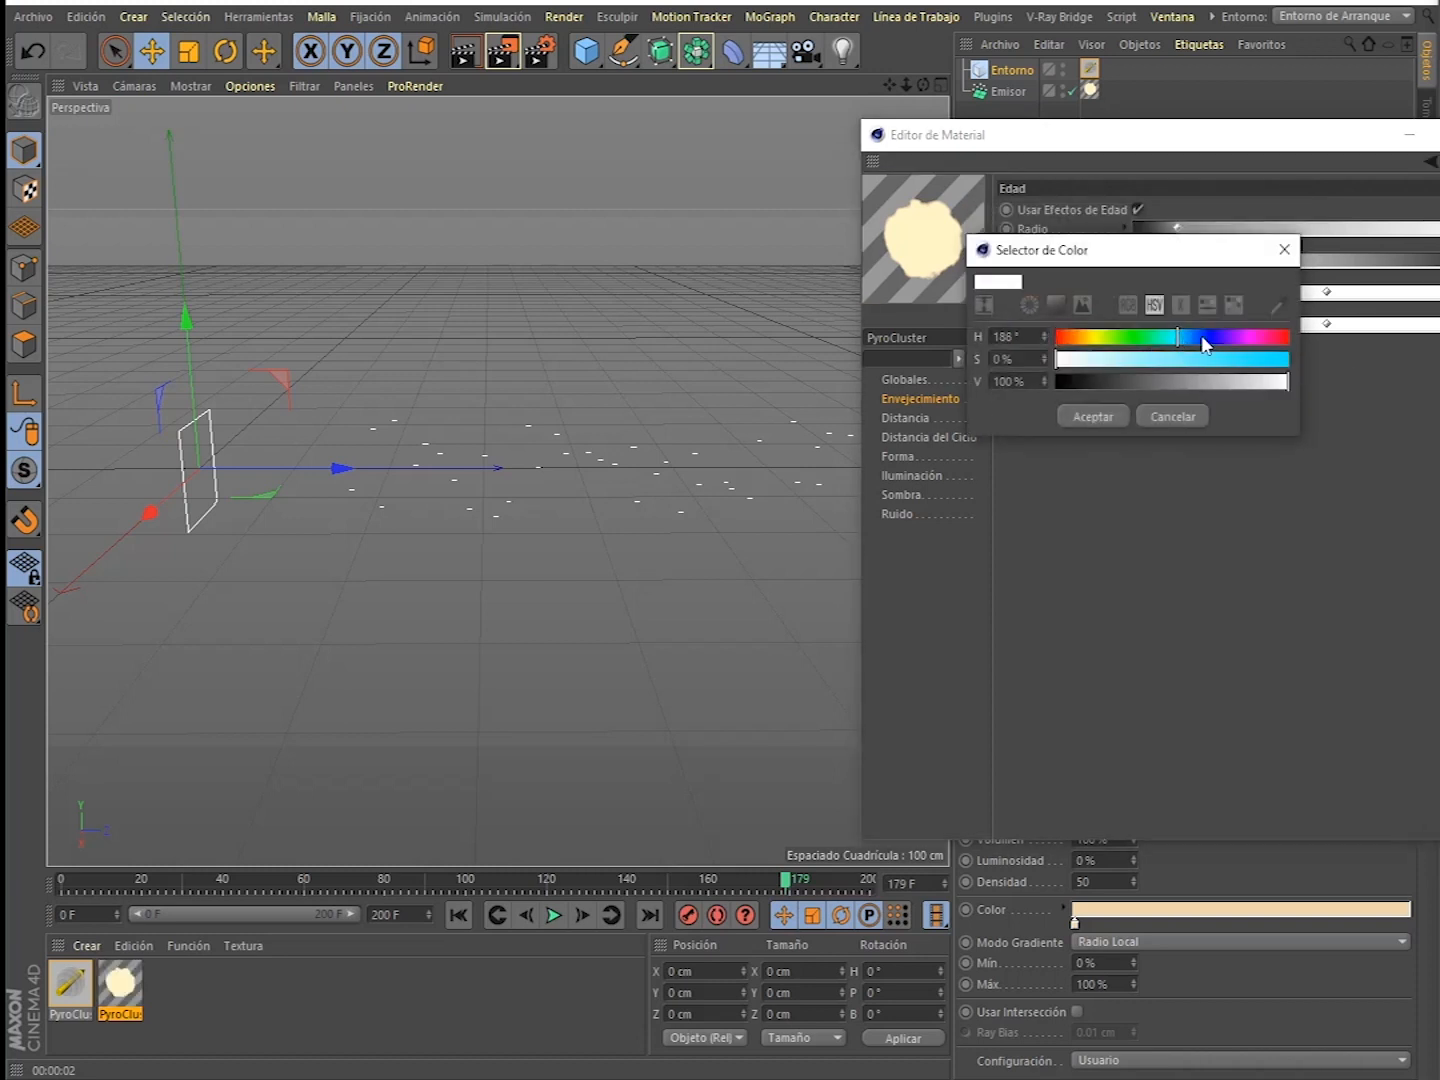
pyautogui.click(1098, 416)
pyautogui.doubleClick(1438, 338)
pyautogui.click(1438, 356)
pyautogui.click(1438, 413)
pyautogui.doubleClick(1136, 337)
pyautogui.click(1208, 334)
pyautogui.click(1262, 356)
pyautogui.click(1111, 412)
pyautogui.hotkey('ctrl', 'z')
pyautogui.hotkey('ctrl', 'z')
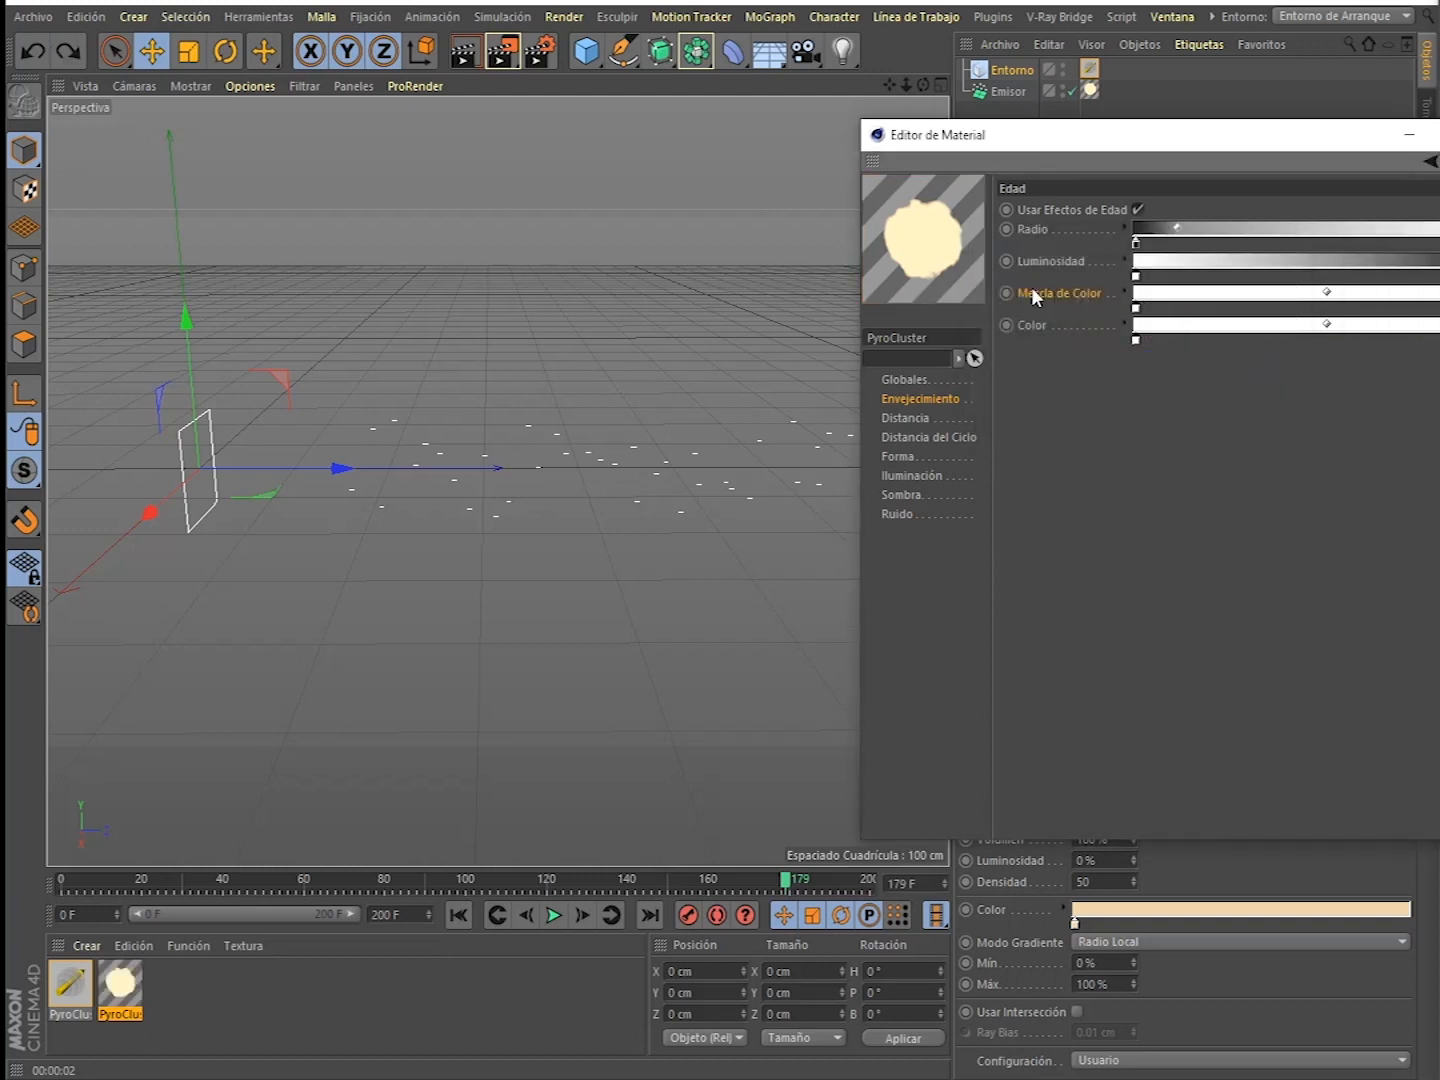
pyautogui.doubleClick(1136, 340)
pyautogui.click(1238, 360)
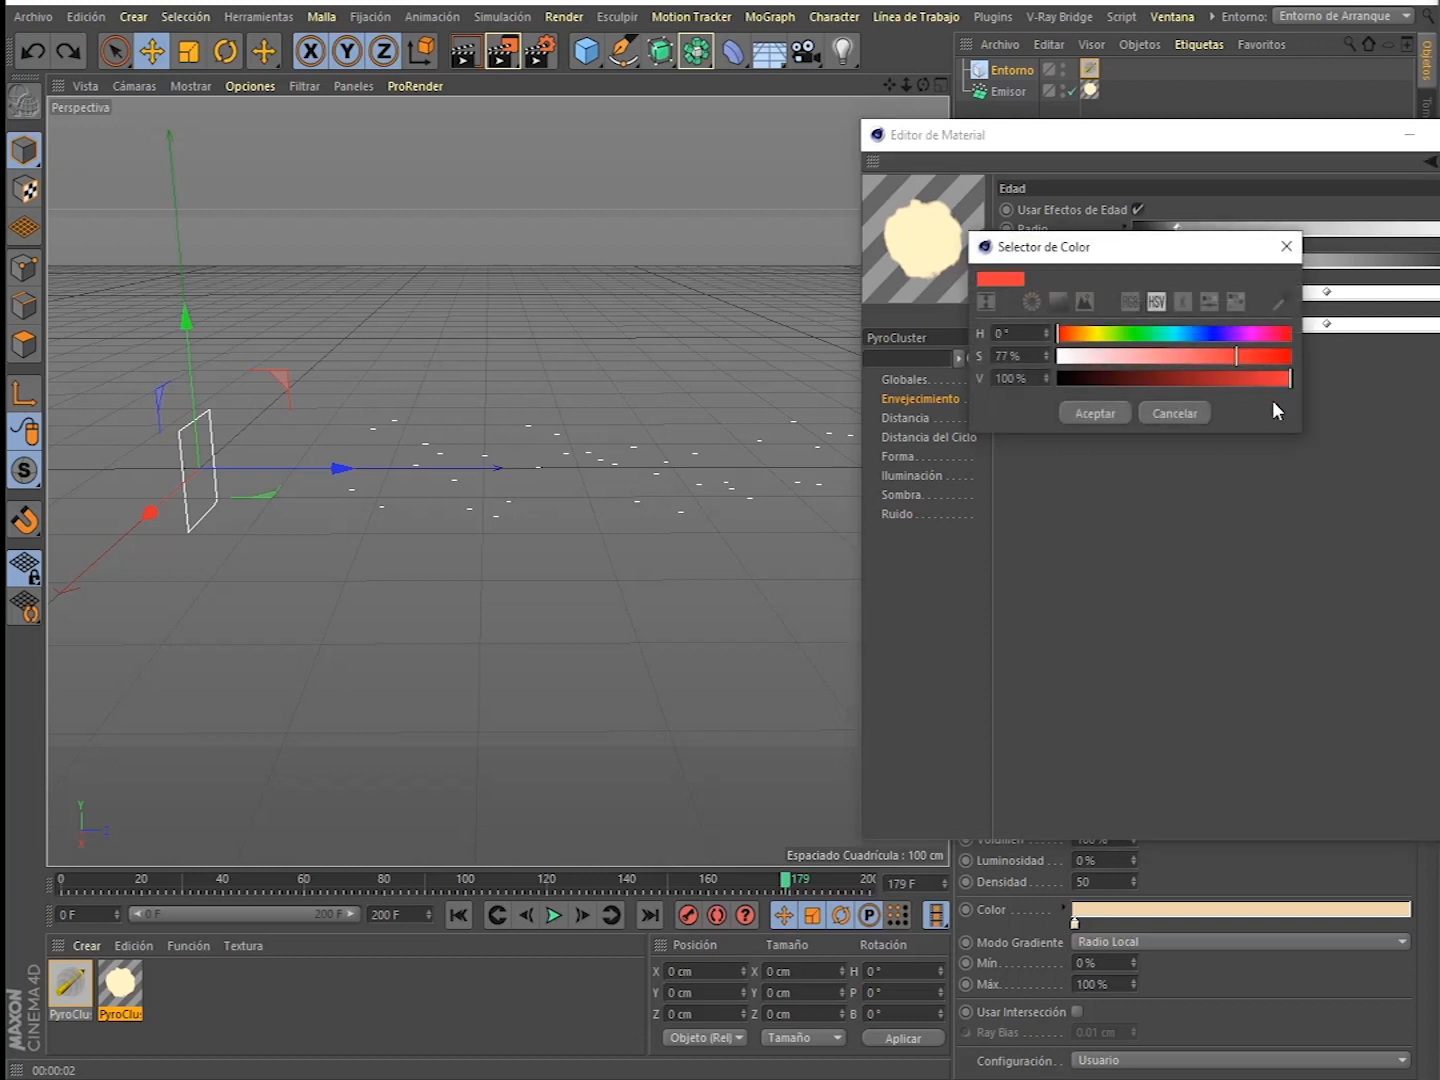
pyautogui.click(1174, 413)
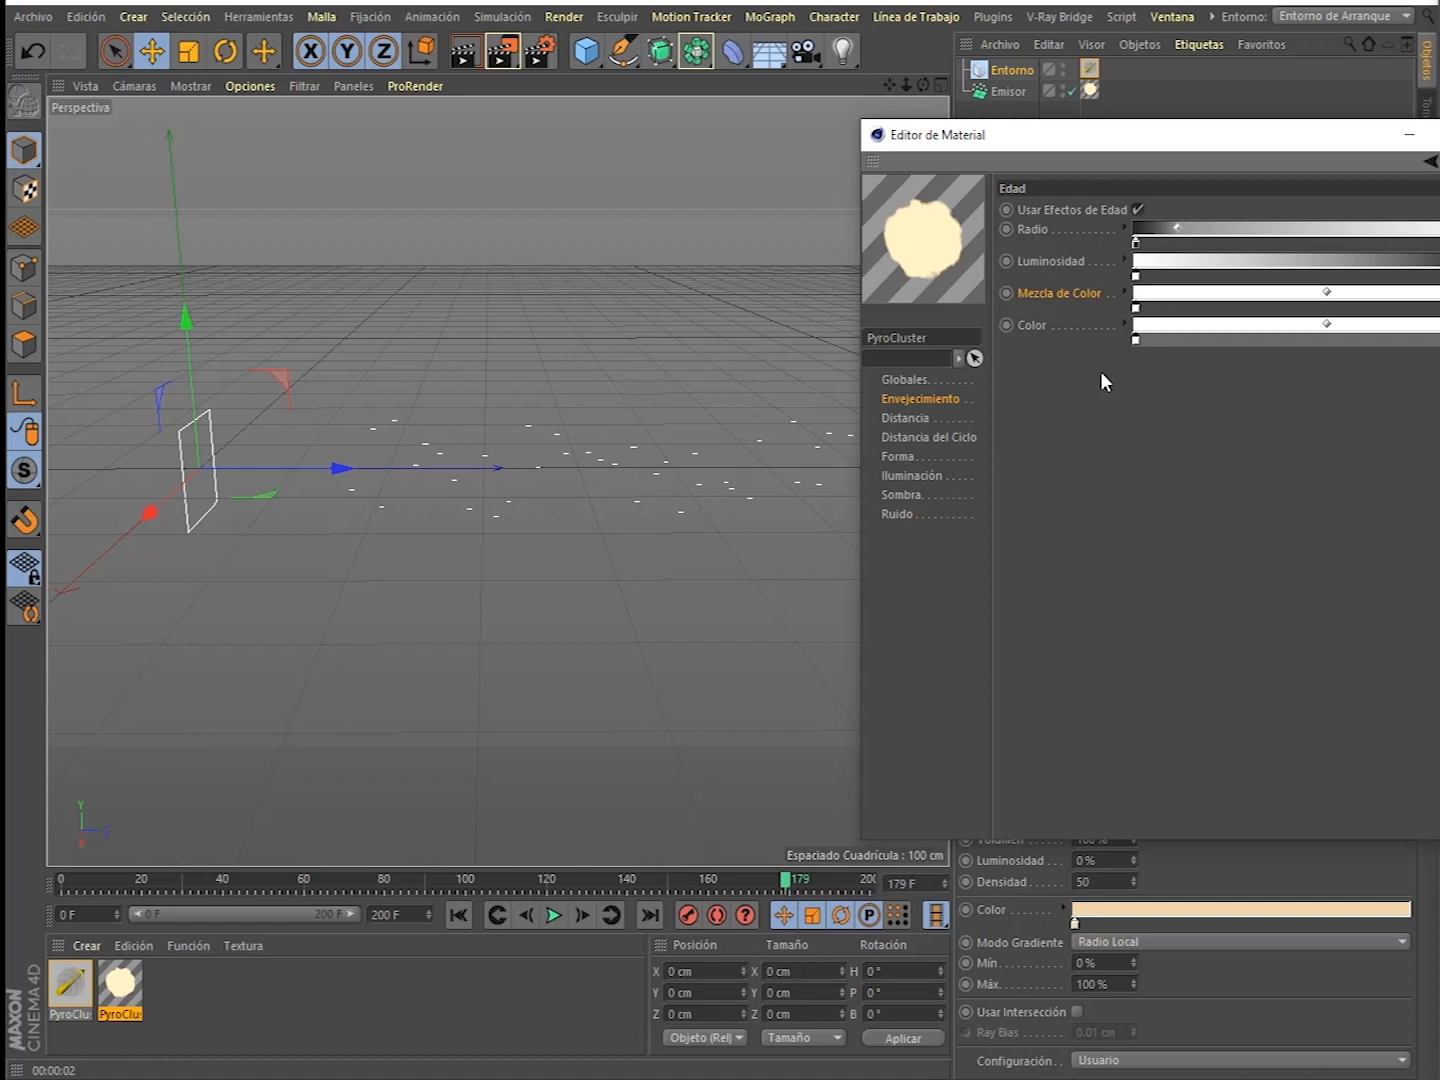
# - Open the material's Distancia settings, narrow the viewport, and play the particle animation from frame 0, stopping at frame 141
pyautogui.moveTo(1201, 134); pyautogui.dragTo(1119, 143)
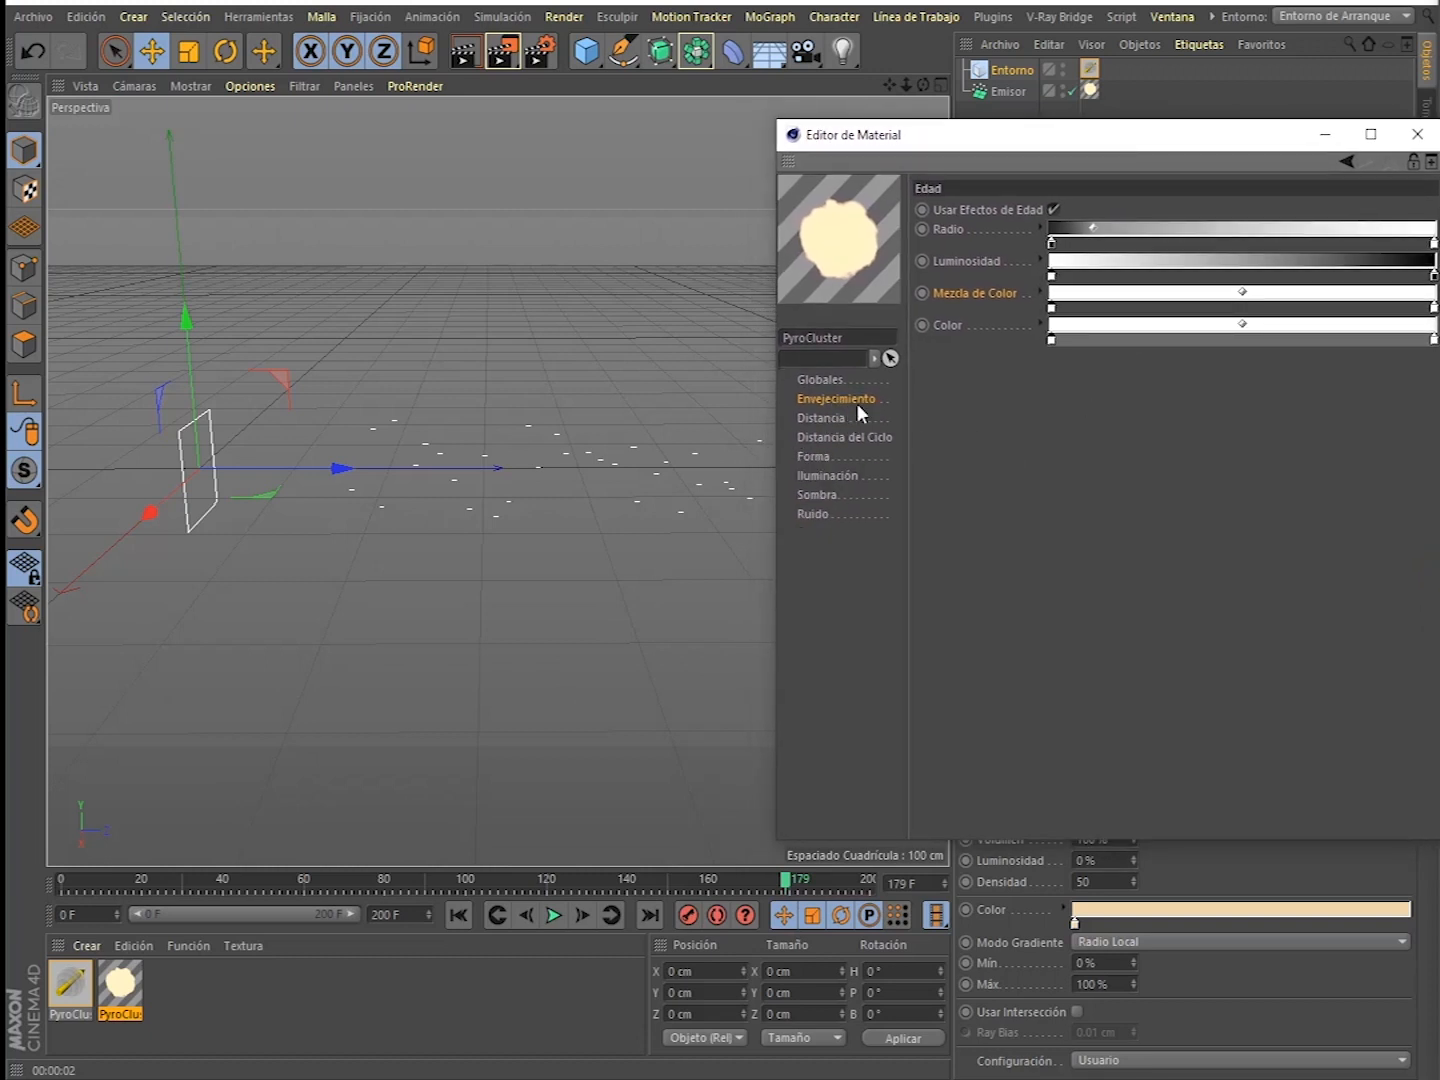
pyautogui.click(822, 419)
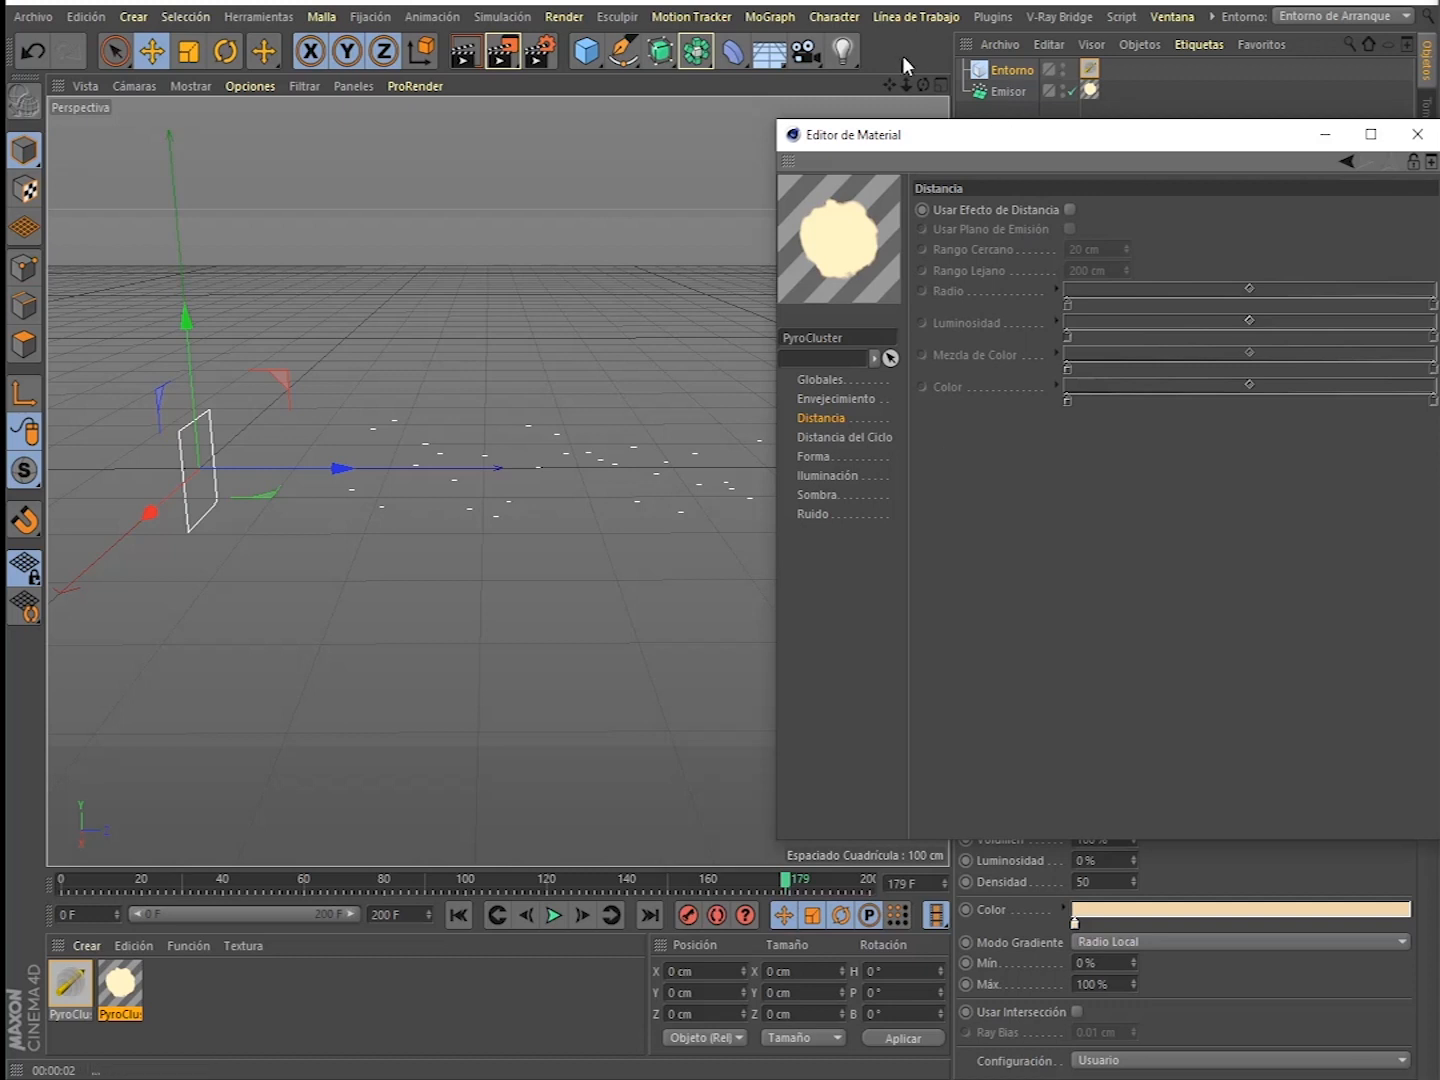
pyautogui.moveTo(954, 80); pyautogui.dragTo(779, 80)
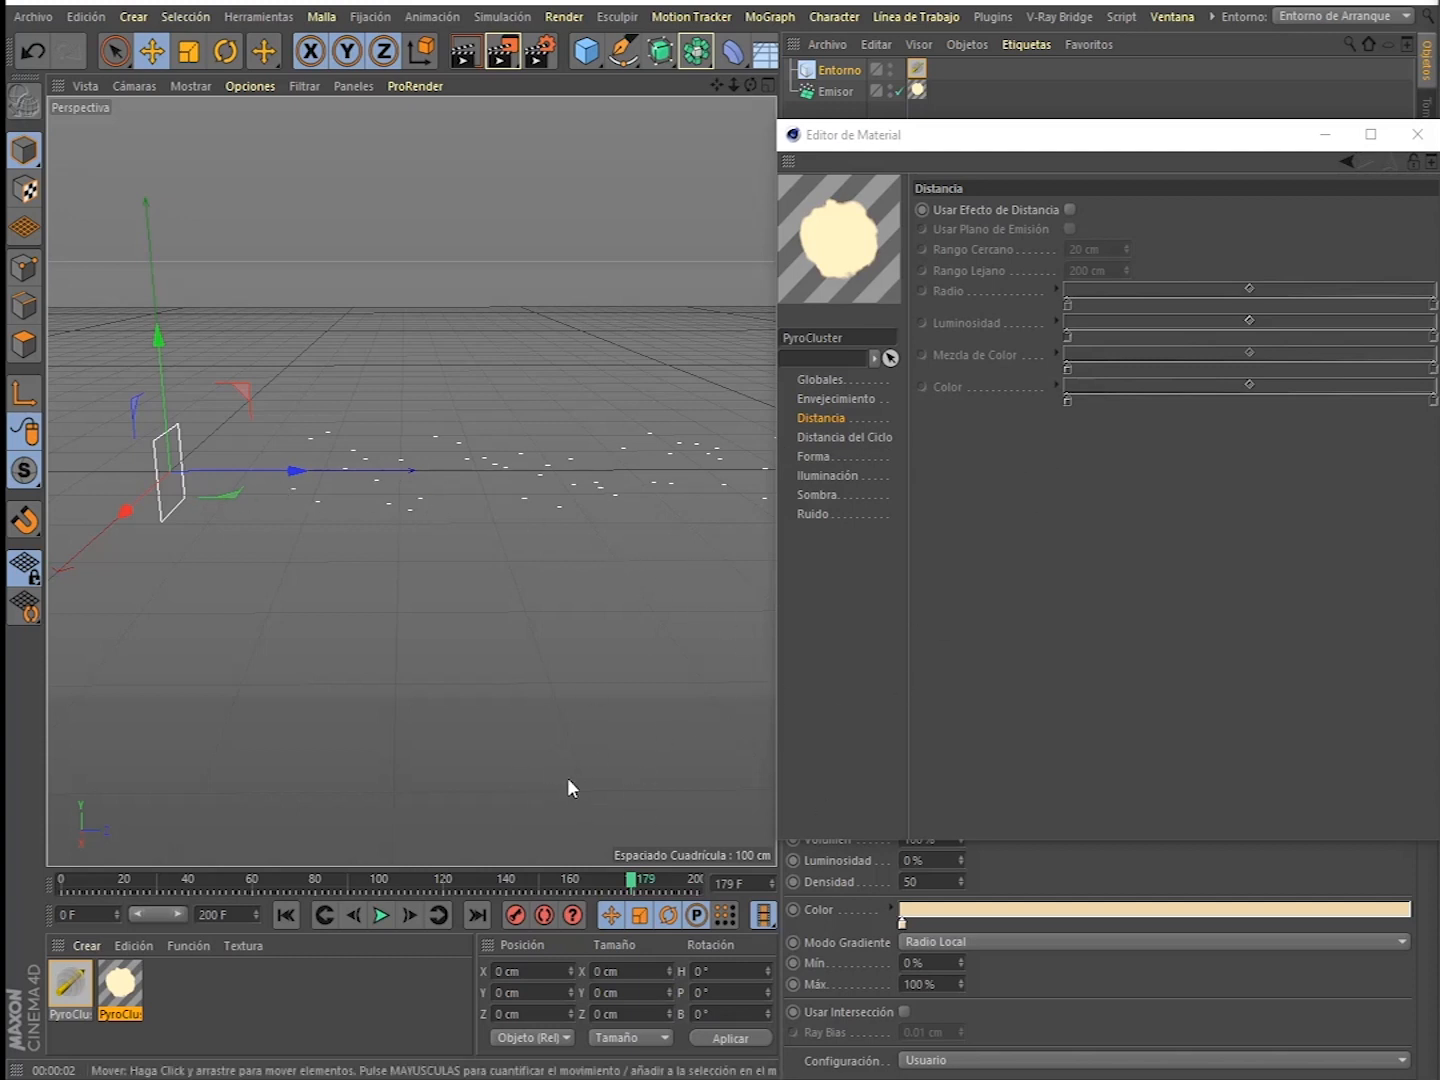
pyautogui.moveTo(466, 886); pyautogui.dragTo(6, 888)
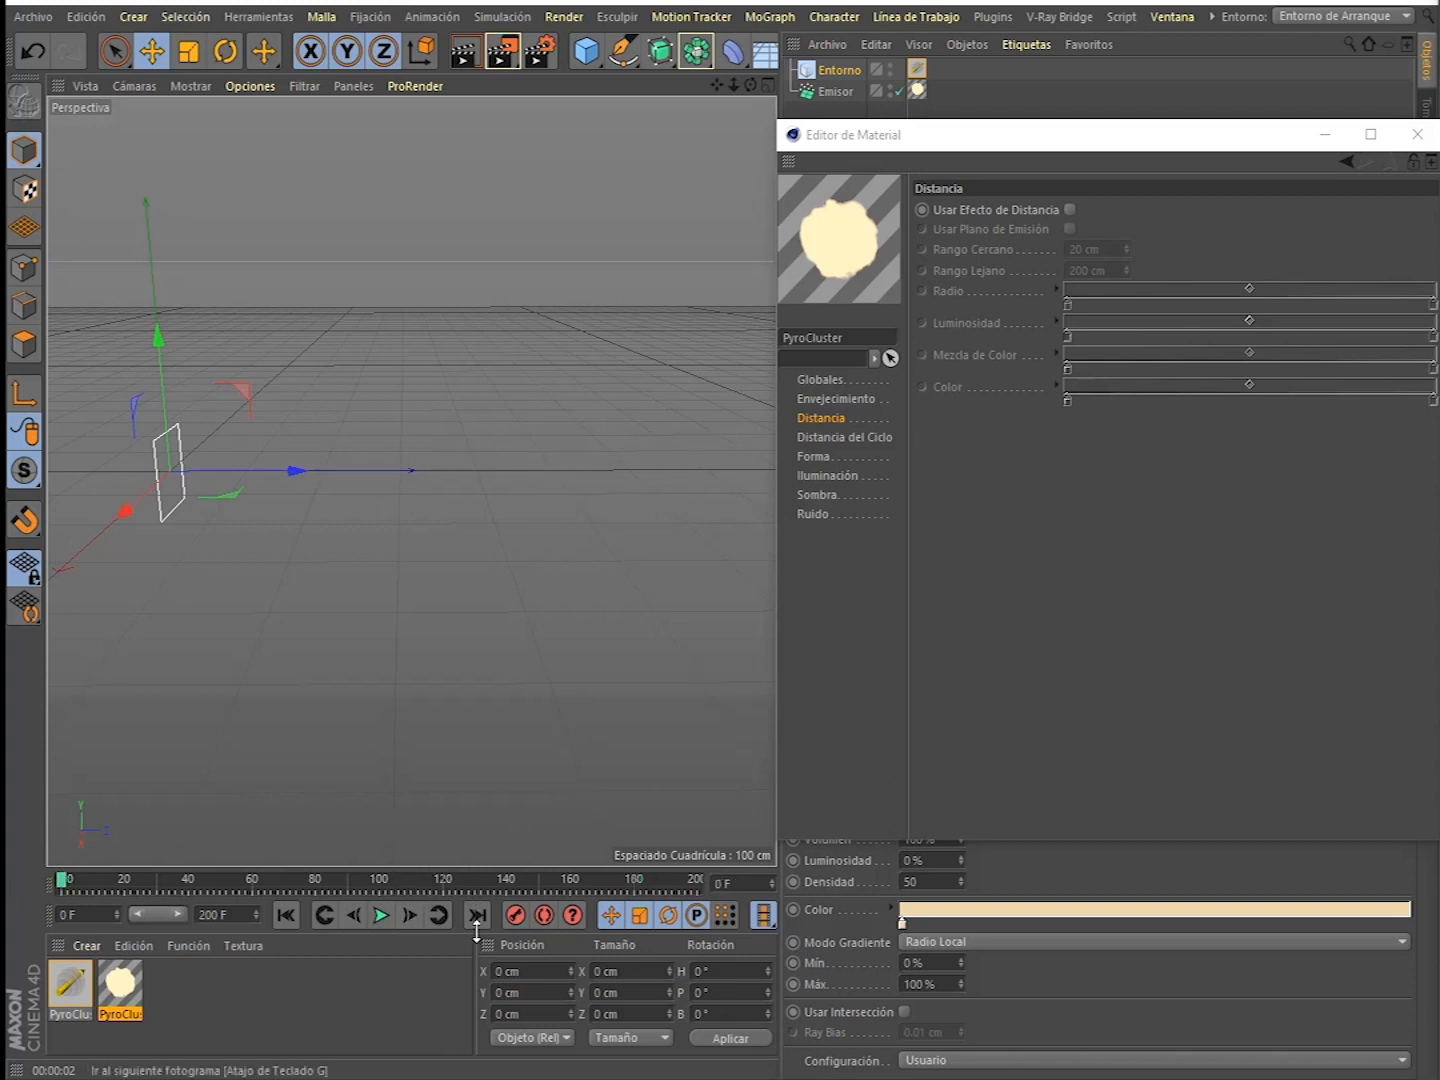
pyautogui.click(382, 915)
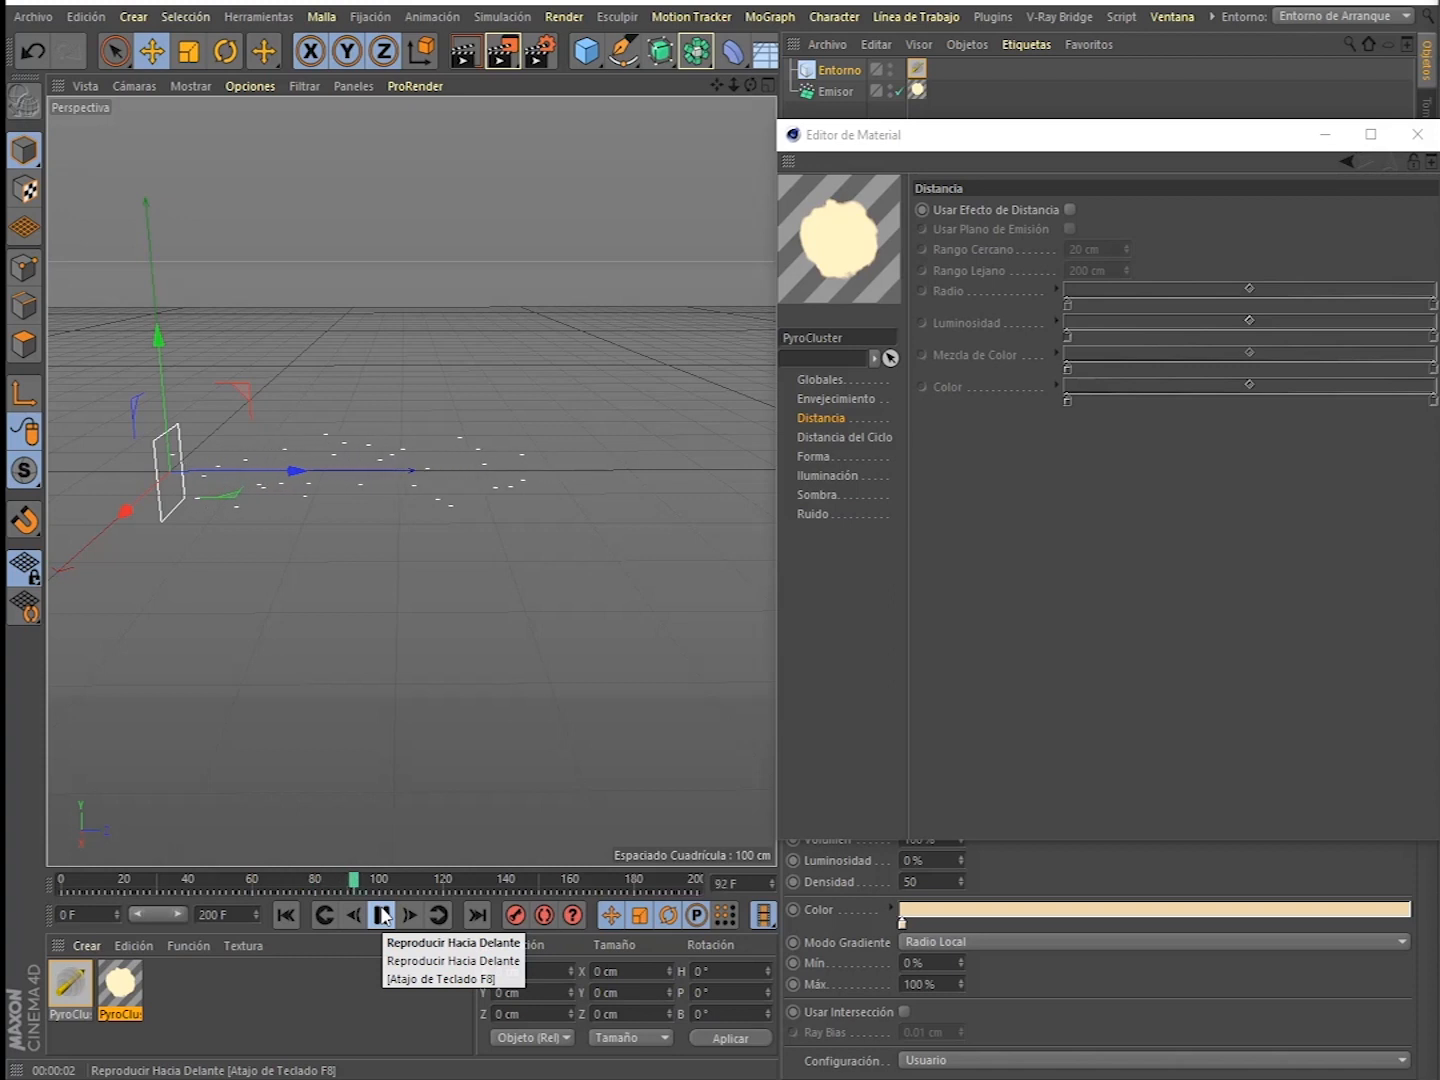
pyautogui.click(381, 915)
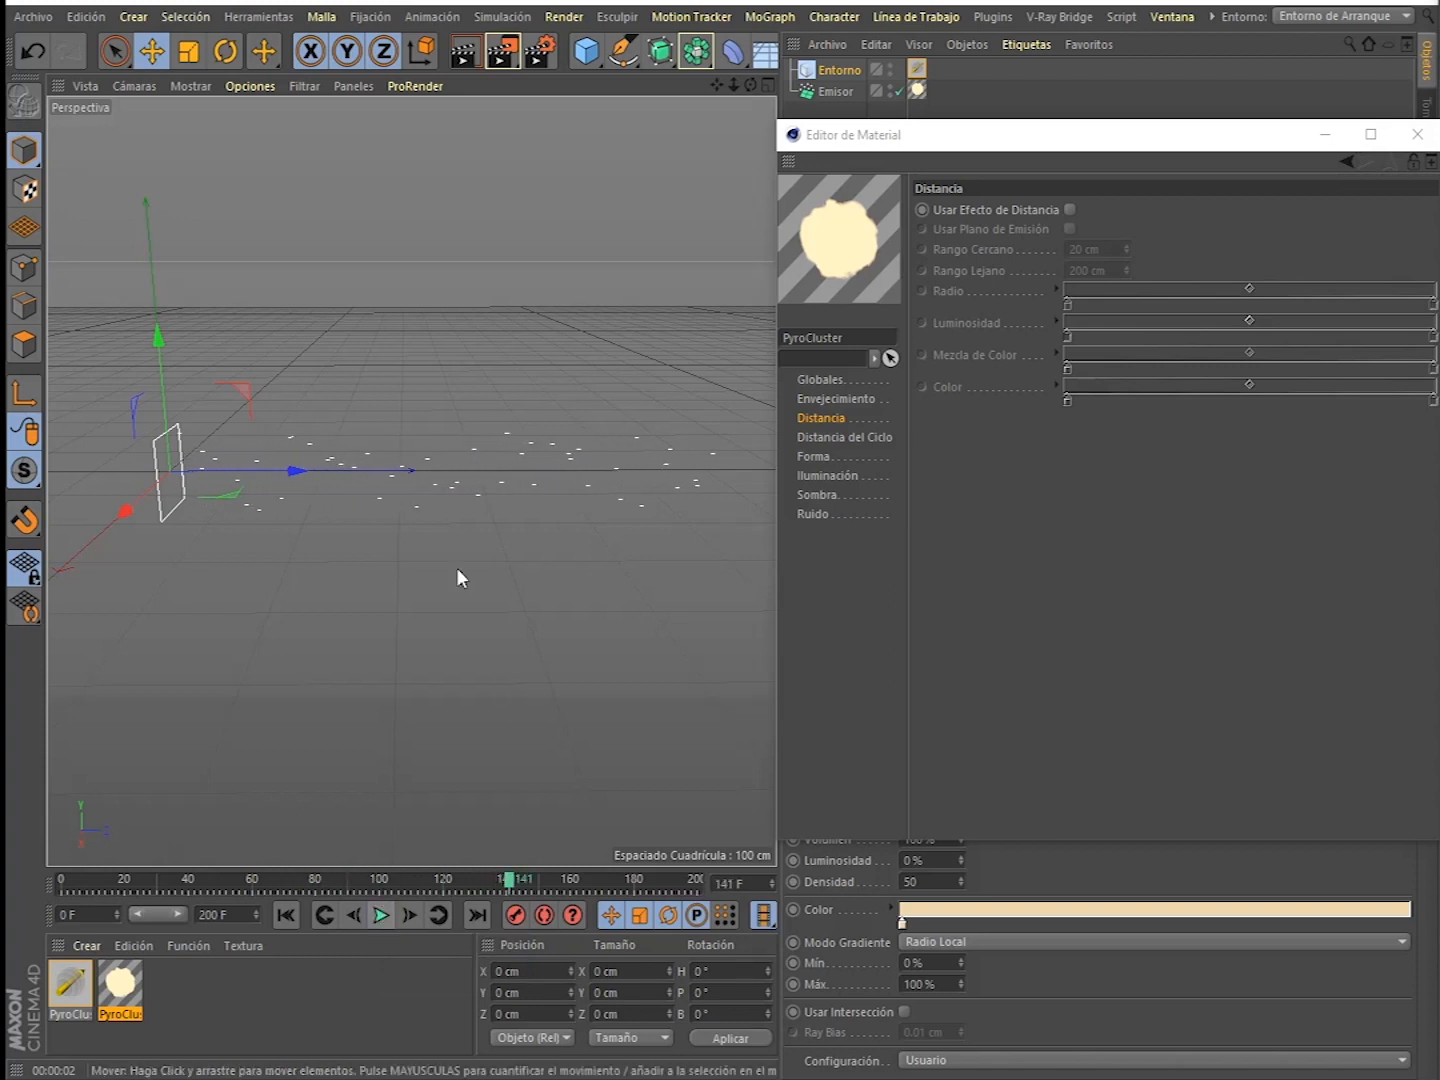
# - Enable Usar Efecto de Distancia, render the perspective view, and toggle Usar Plano de Emisión on and back off
pyautogui.click(1071, 209)
pyautogui.hotkey('ctrl', 'r')
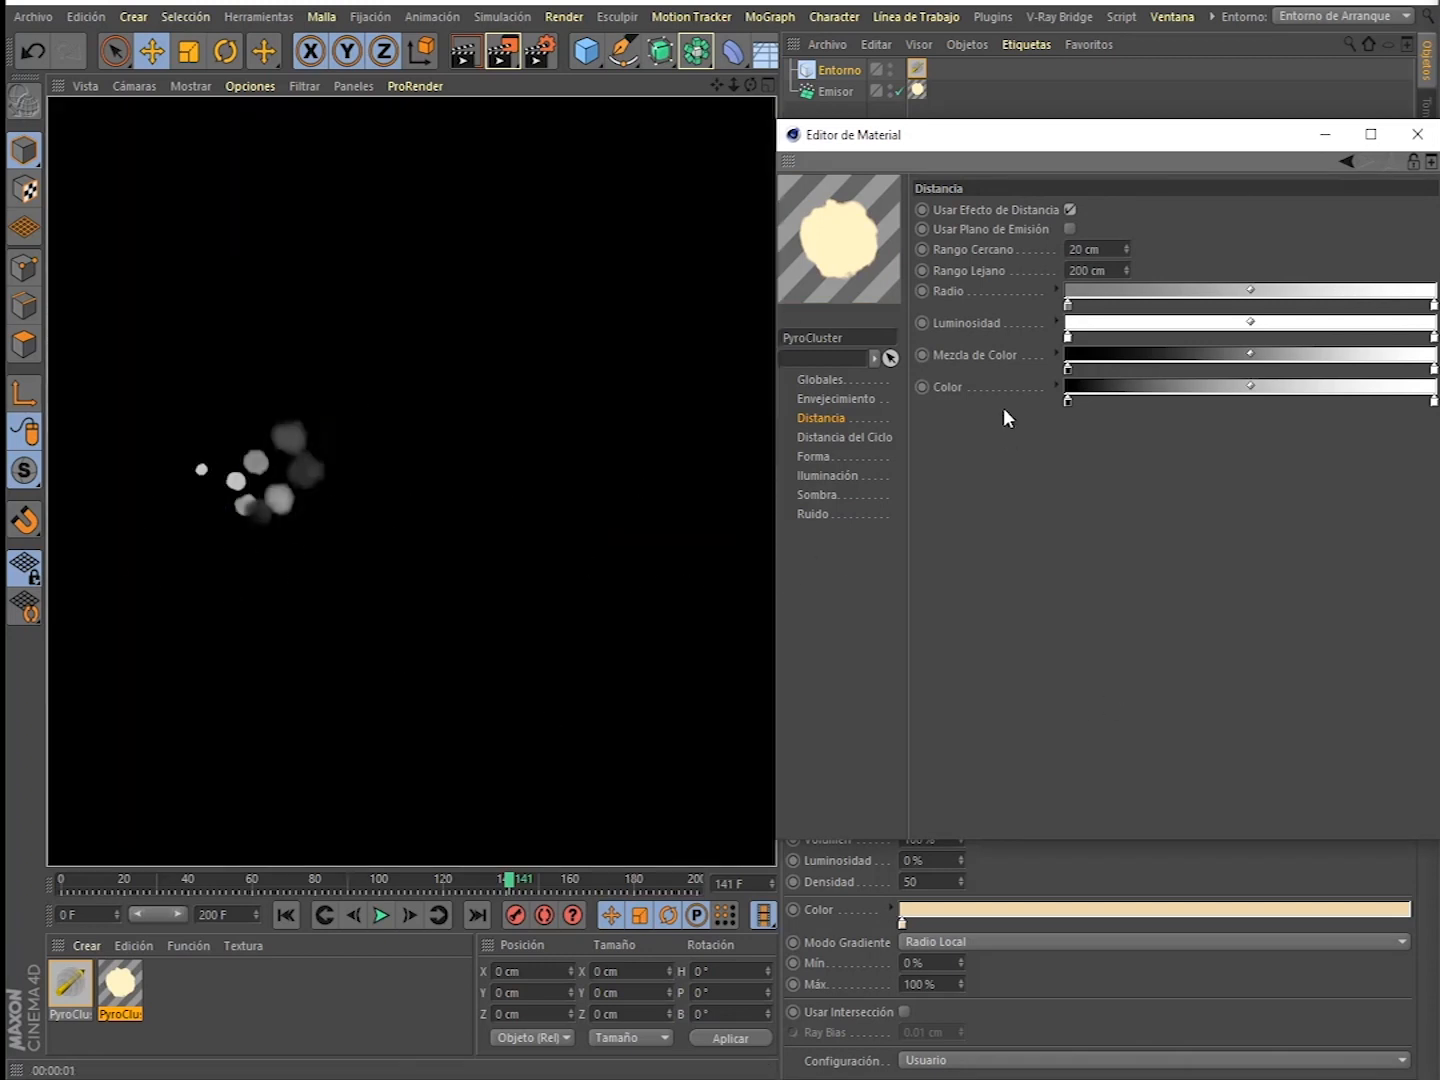
pyautogui.click(1070, 229)
pyautogui.click(1070, 229)
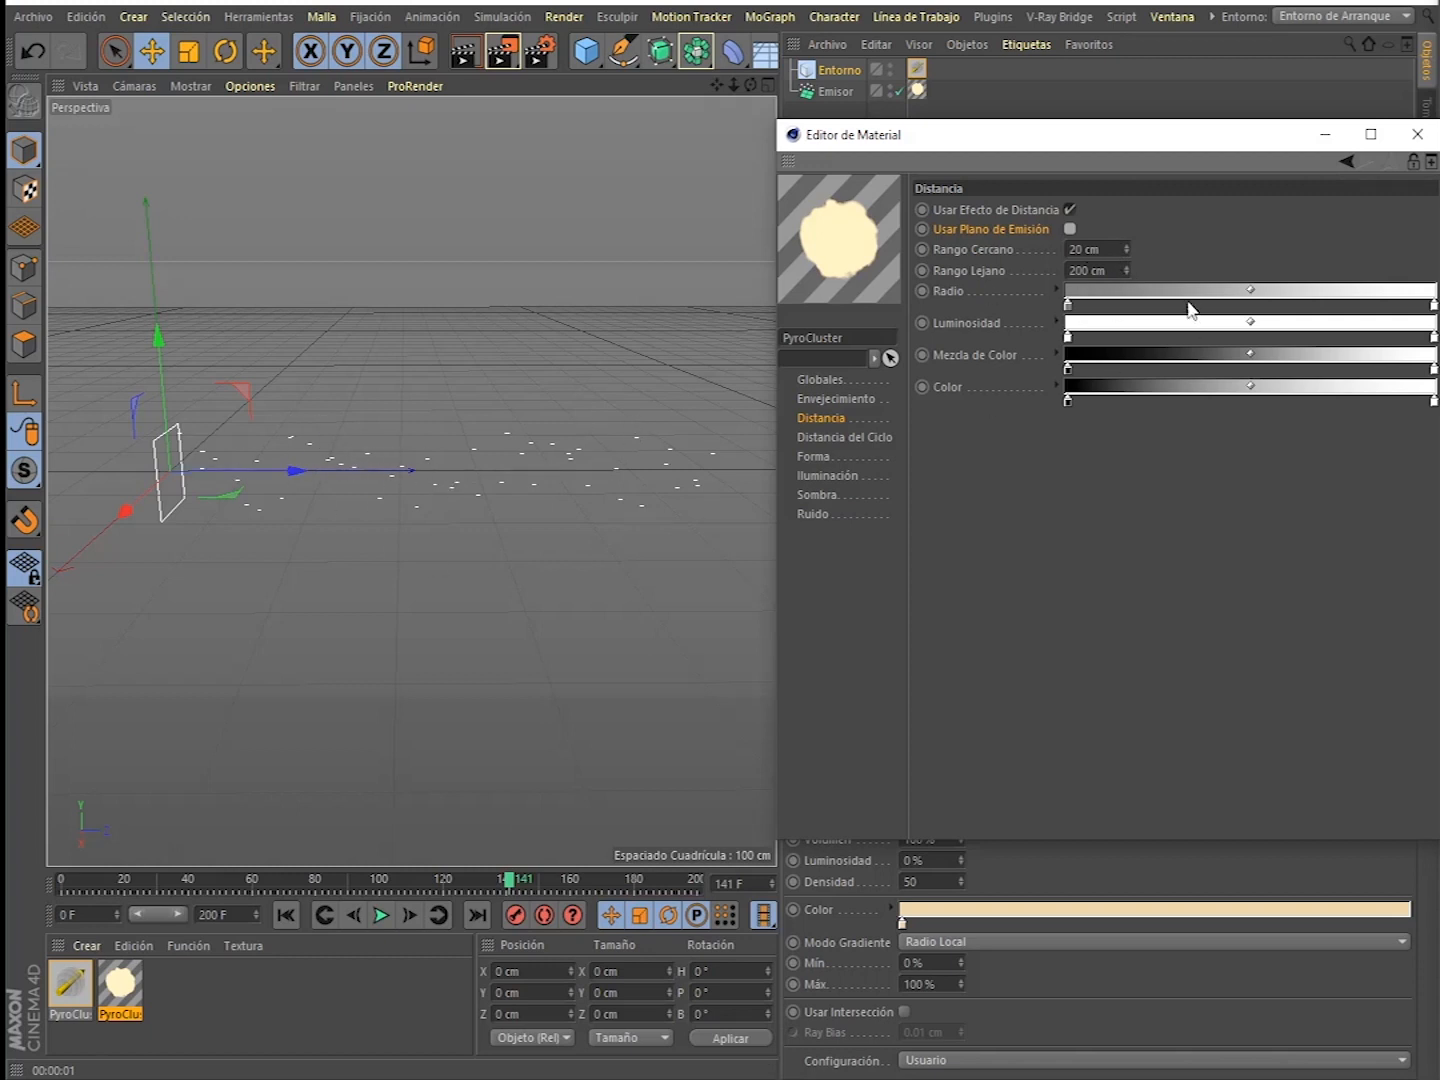
# - Raise the distance effect's Rango Cercano to 102 cm and render the perspective view
pyautogui.moveTo(1124, 250); pyautogui.dragTo(1128, 249)
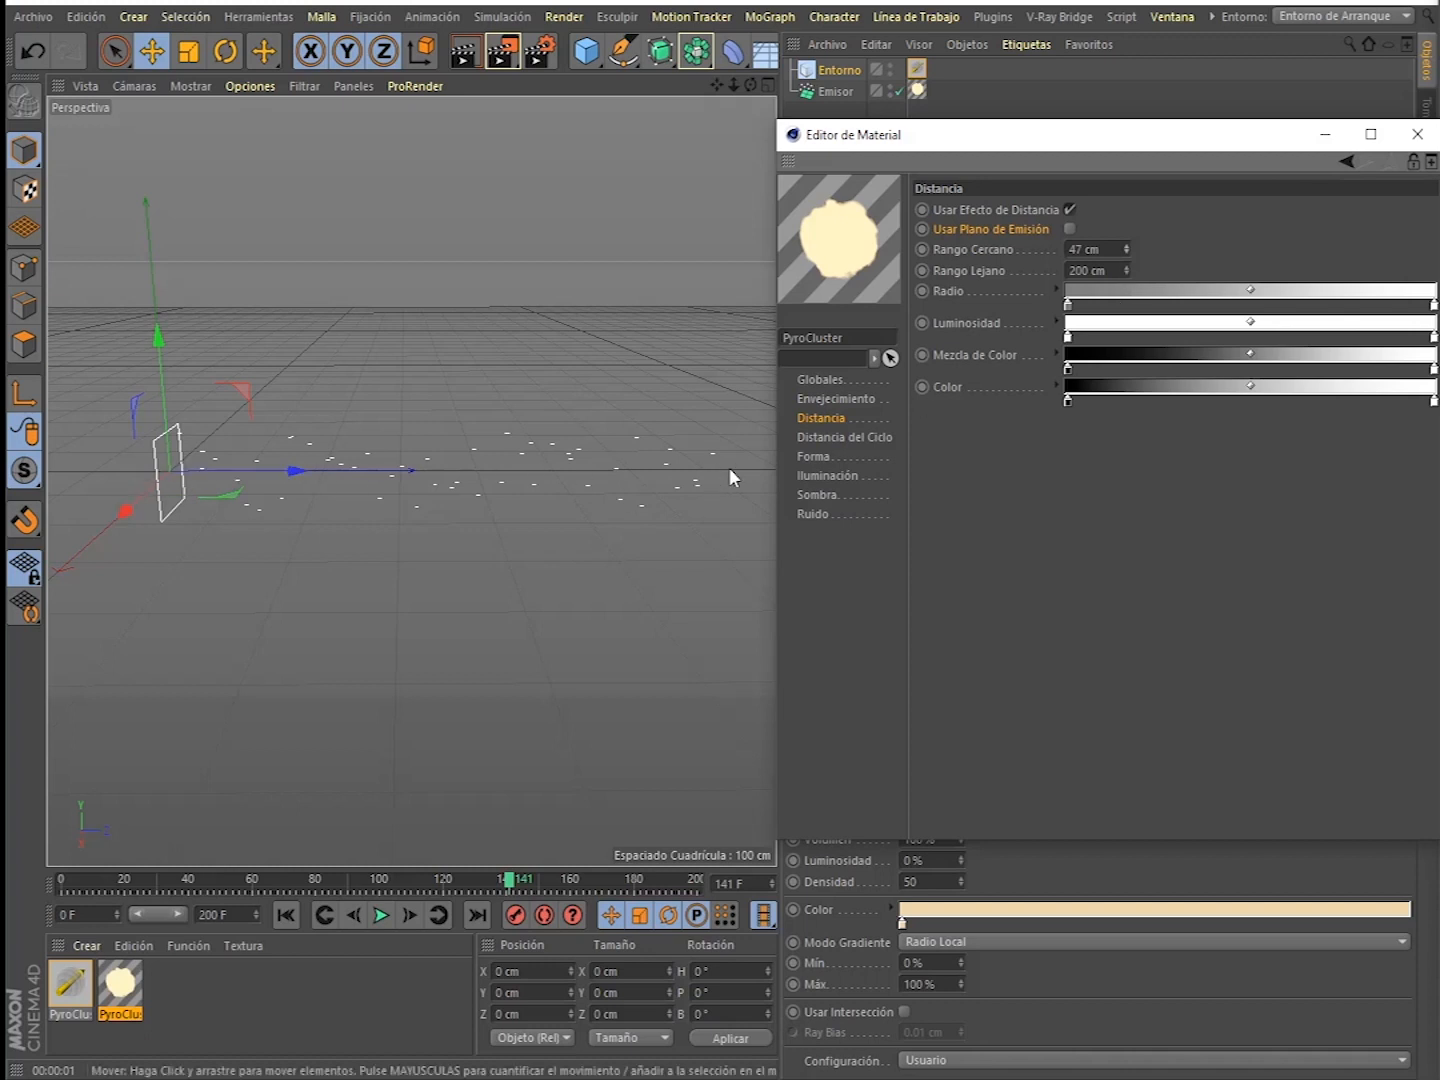
pyautogui.moveTo(1126, 248); pyautogui.dragTo(1126, 237)
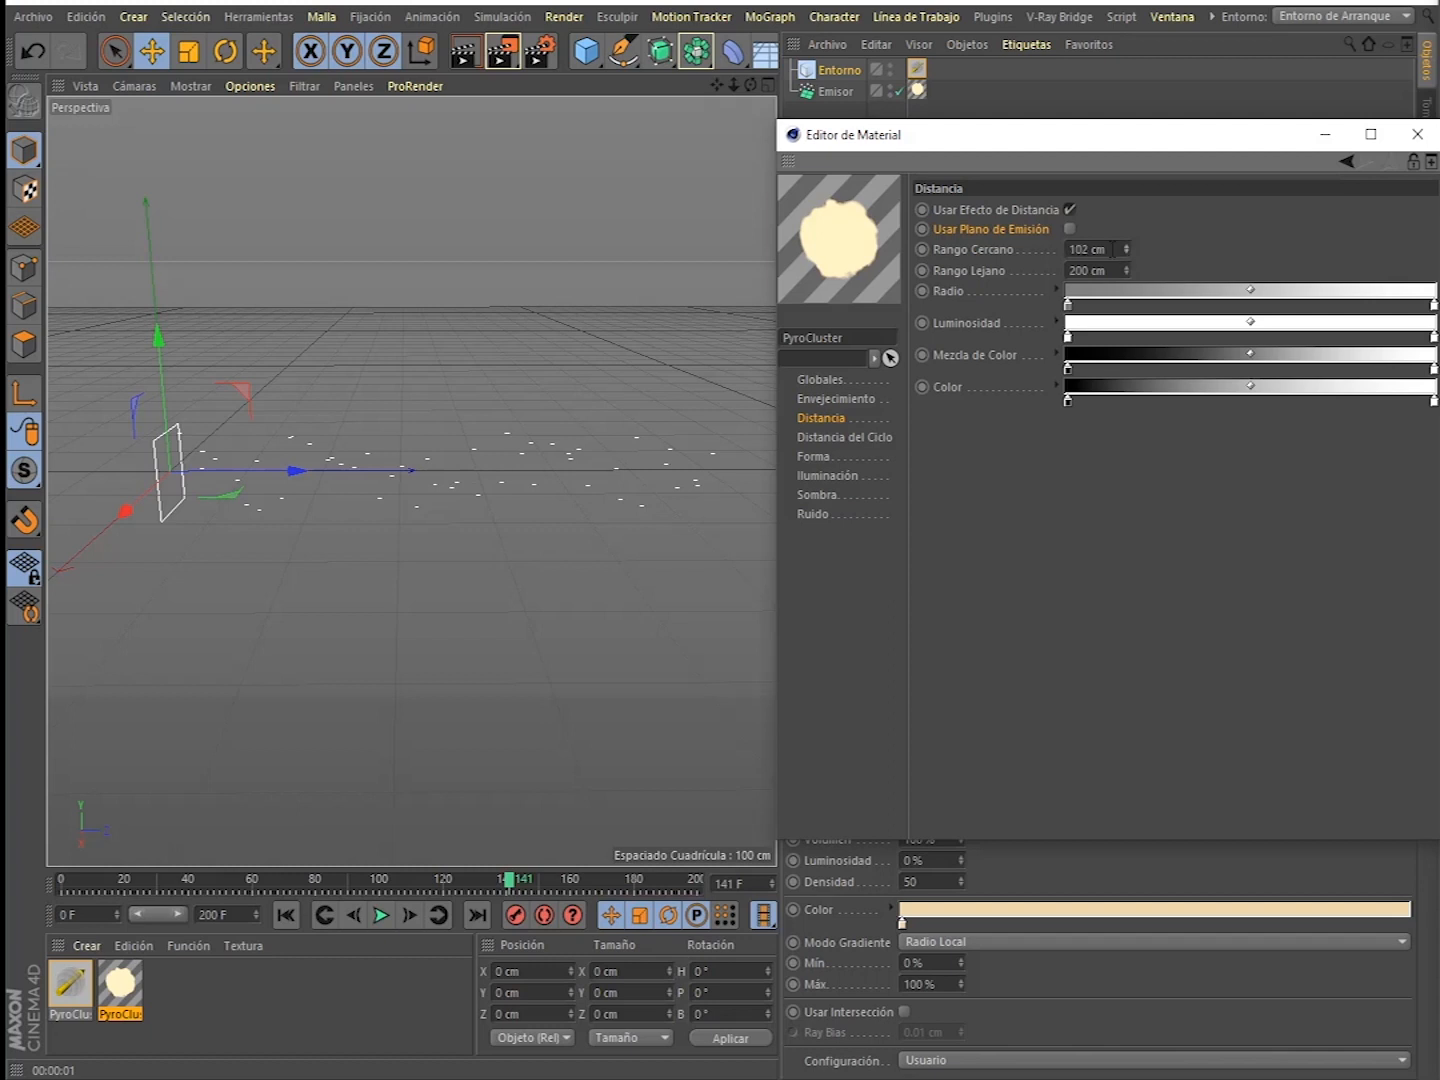
pyautogui.hotkey('ctrl', 'r')
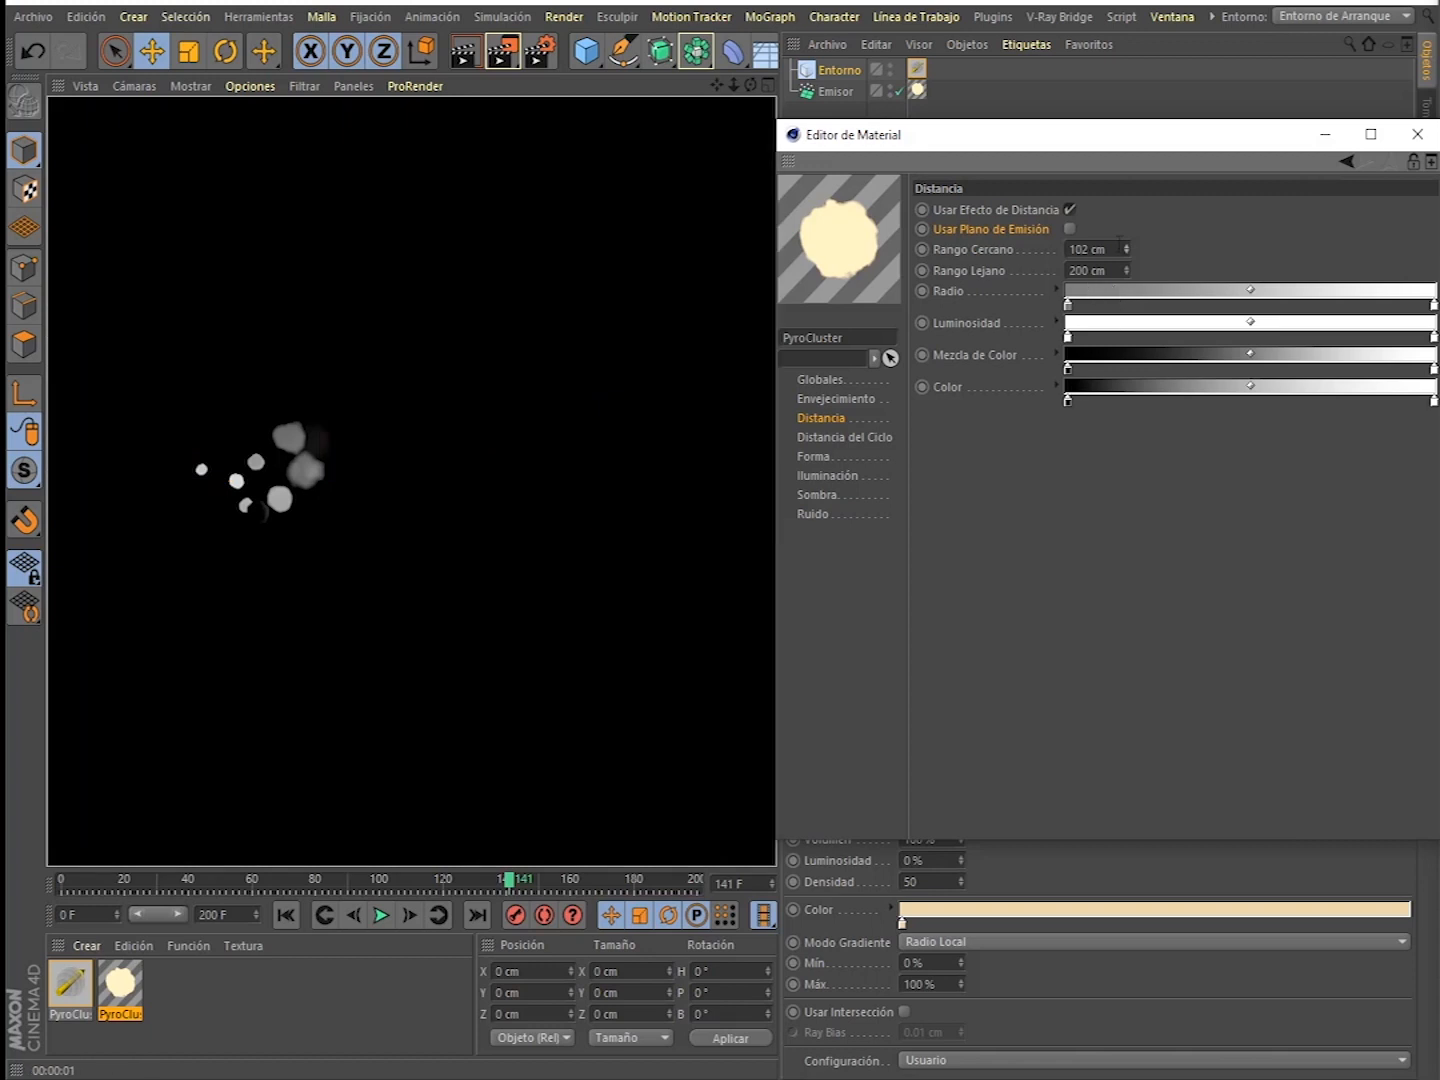
# - Raise the distance effect's Rango Cercano to 379 cm and render the perspective view
pyautogui.click(1126, 252)
pyautogui.moveTo(1126, 252); pyautogui.dragTo(1110, 248)
pyautogui.hotkey('ctrl', 'r')
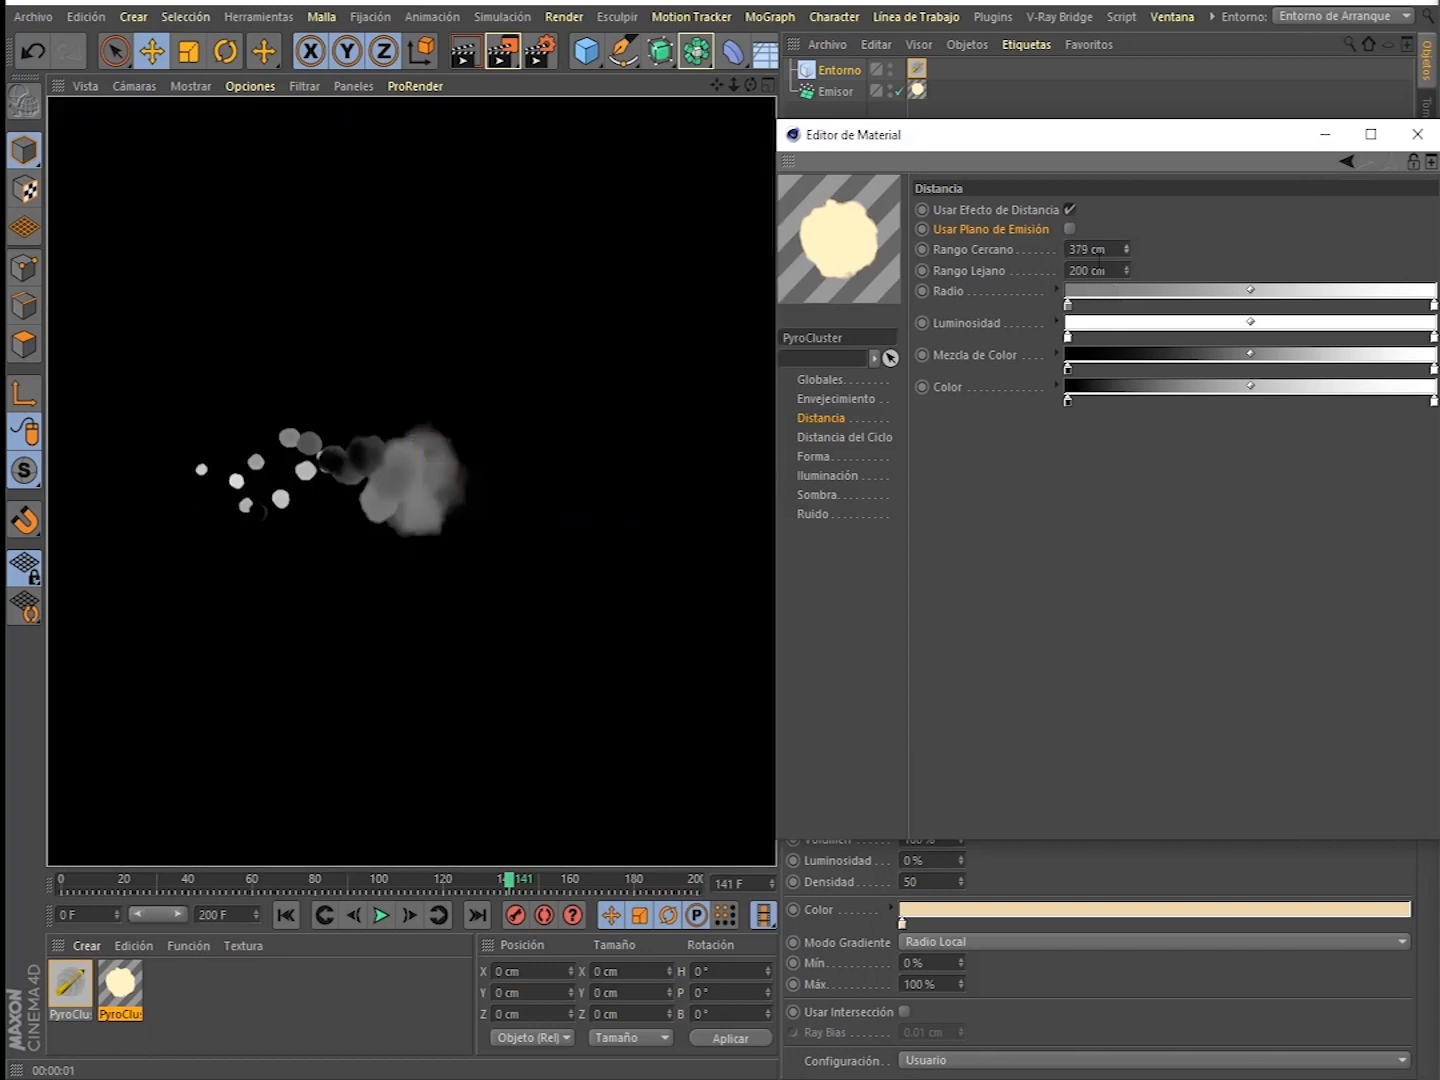
# - Set the distance effect's Rango Lejano to 4000 cm and render the perspective view
pyautogui.moveTo(1126, 268); pyautogui.dragTo(1124, 260)
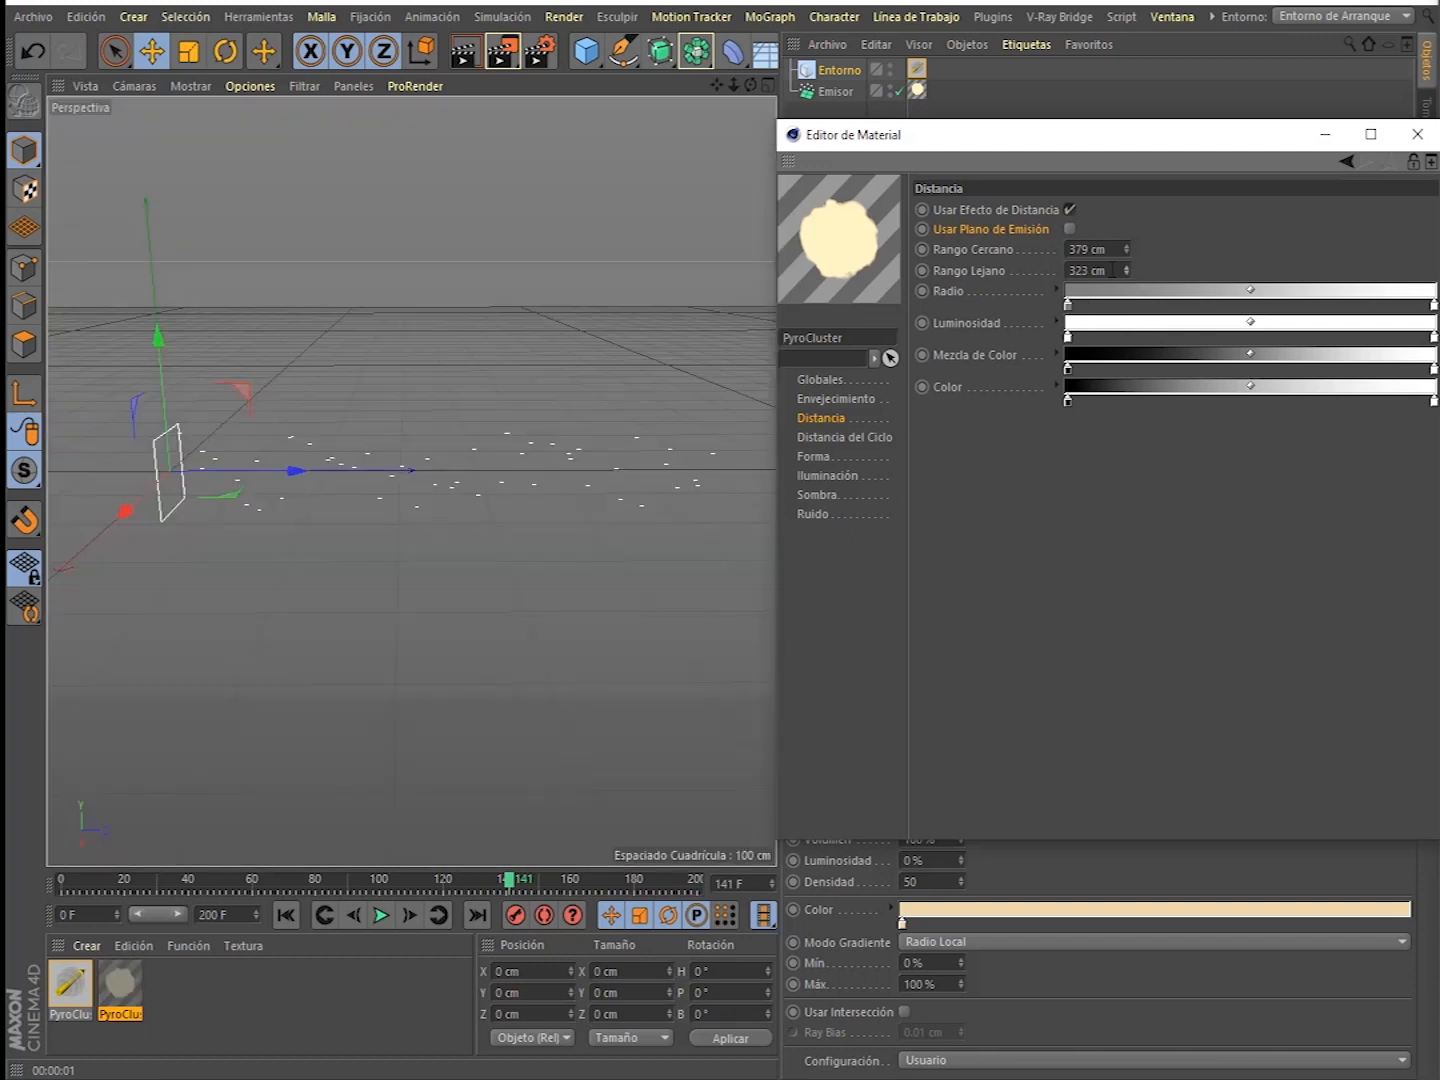
pyautogui.doubleClick(1090, 270)
pyautogui.write('4')
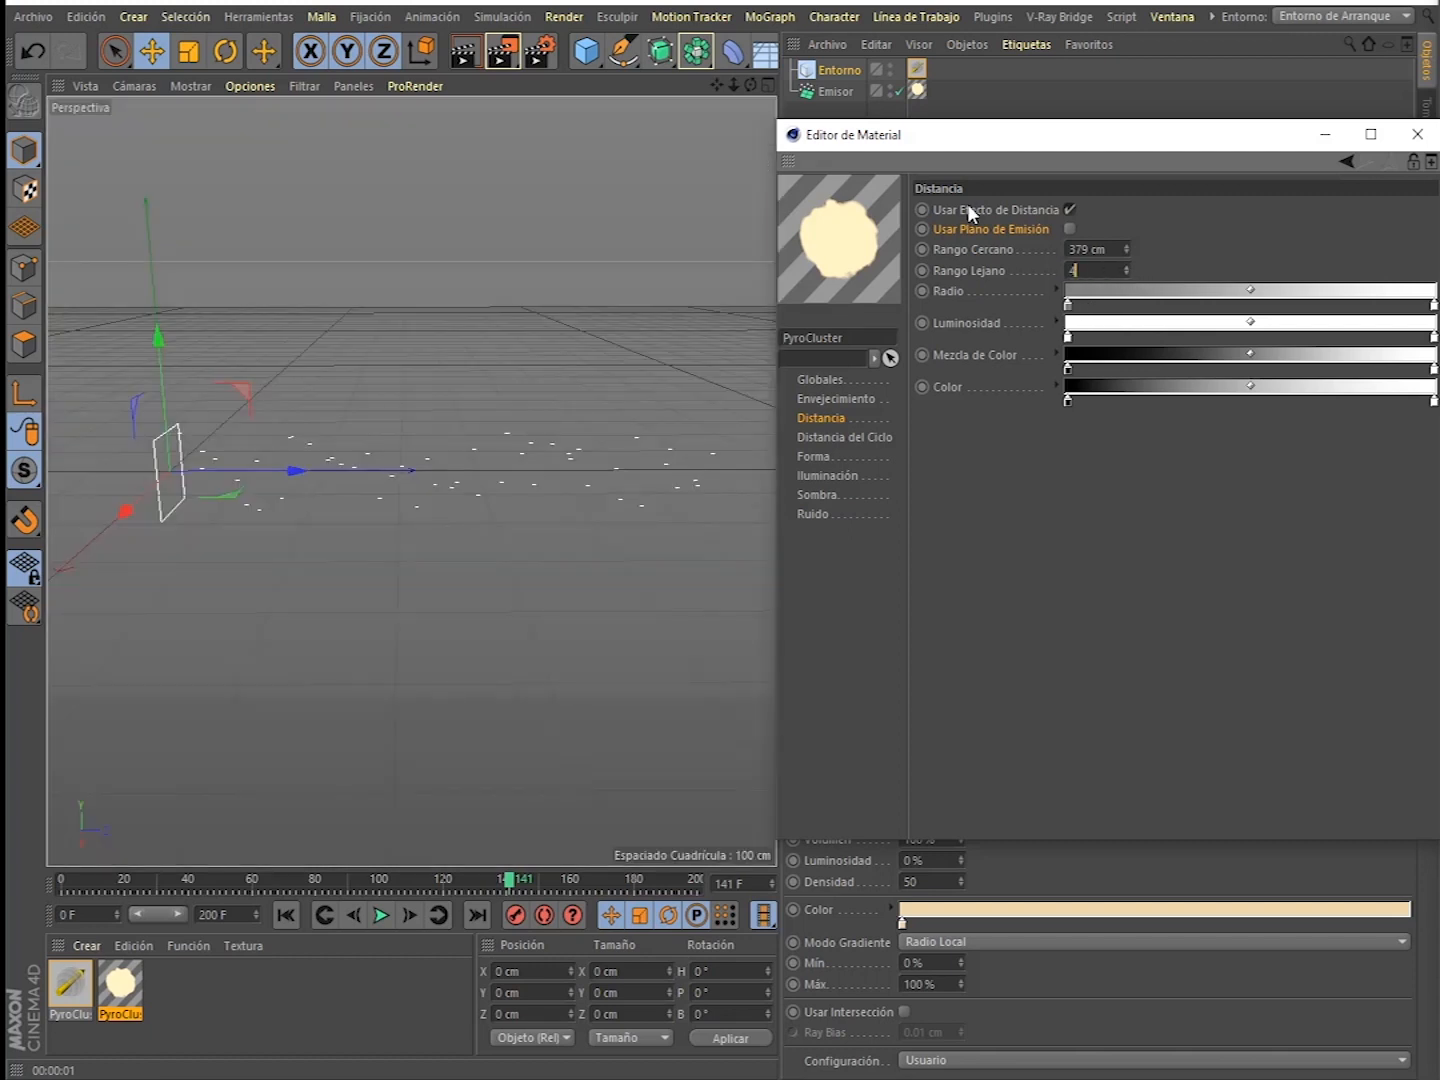
pyautogui.write('0000')
pyautogui.press('Return')
pyautogui.hotkey('ctrl', 'r')
# - Try raising the distance effect's Rango Cercano to 54564 cm
pyautogui.click(1124, 248)
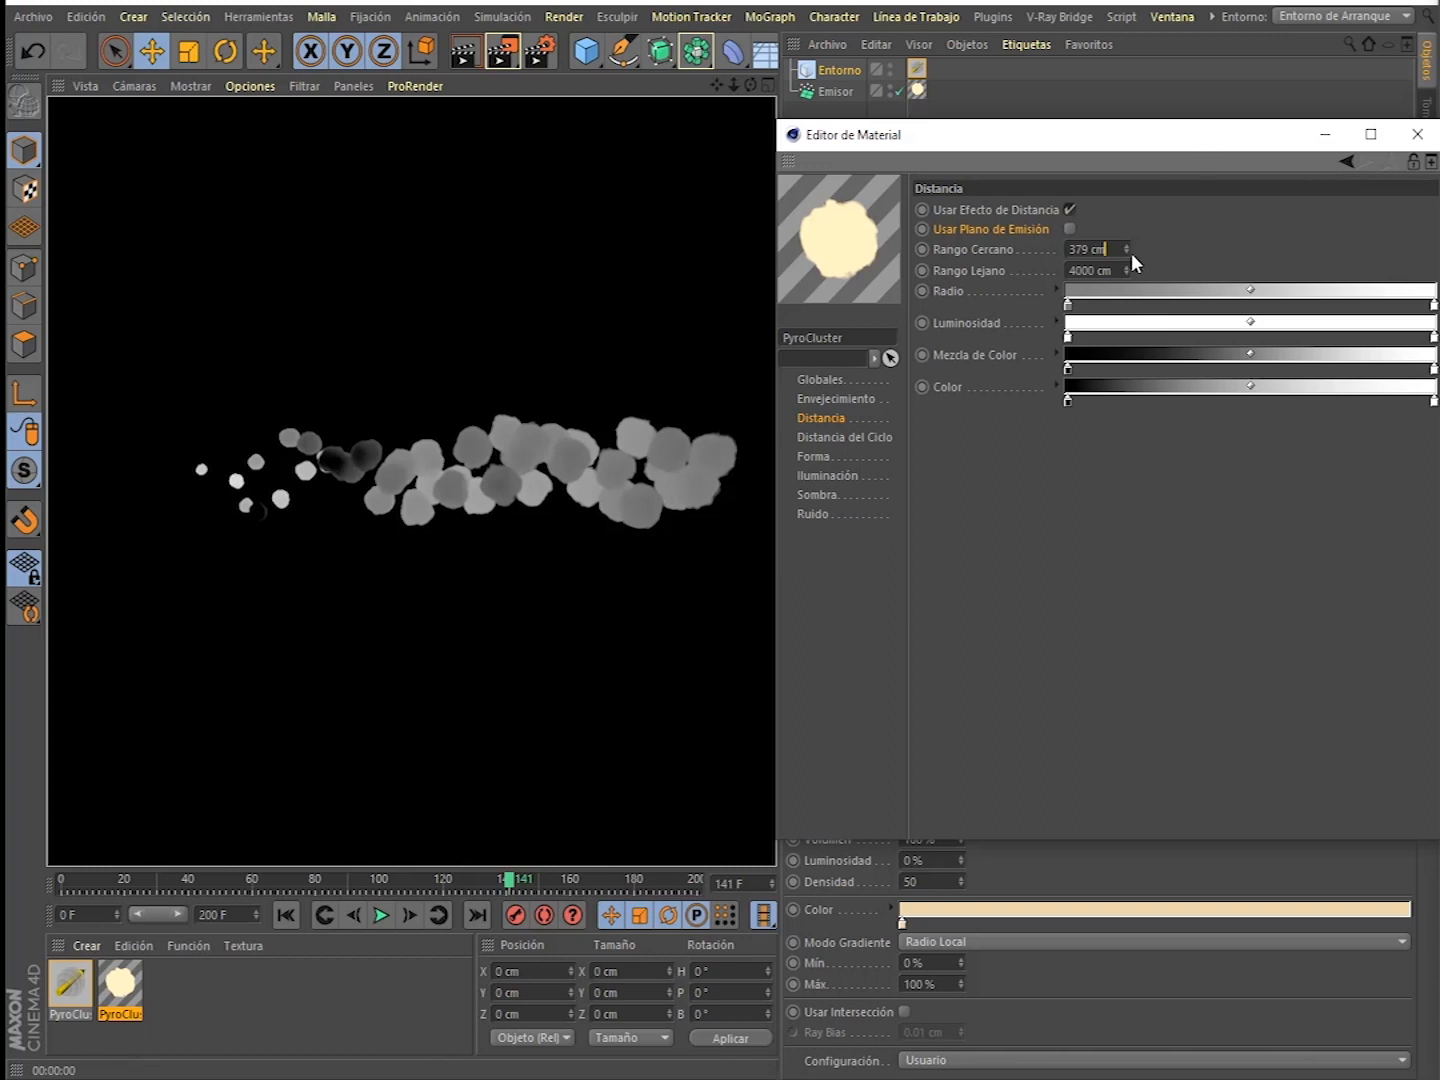
pyautogui.moveTo(1127, 249); pyautogui.dragTo(1127, 21)
pyautogui.moveTo(1128, 247); pyautogui.dragTo(1139, 59)
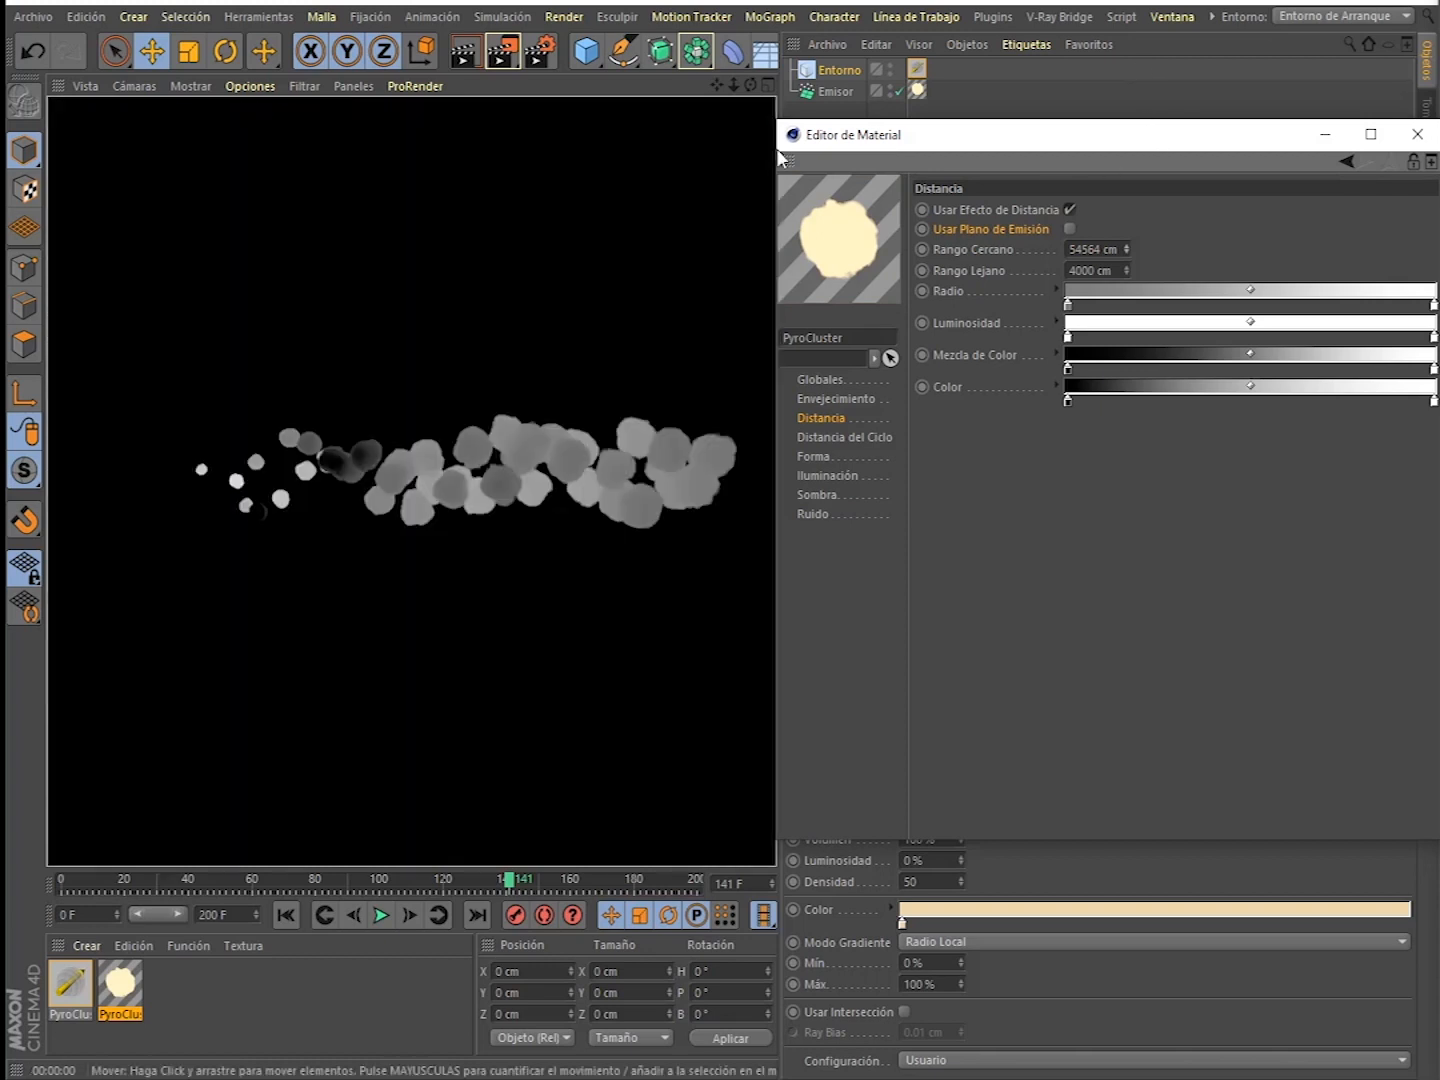
pyautogui.moveTo(1126, 249)
pyautogui.mouseDown()
pyautogui.moveTo(1126, 293)
pyautogui.moveTo(1130, 248)
pyautogui.mouseUp()
# - Set Rango Cercano to 4000 cm and raise it further to 4386 cm, rendering the perspective view after each change
pyautogui.doubleClick(1098, 249)
pyautogui.write('4')
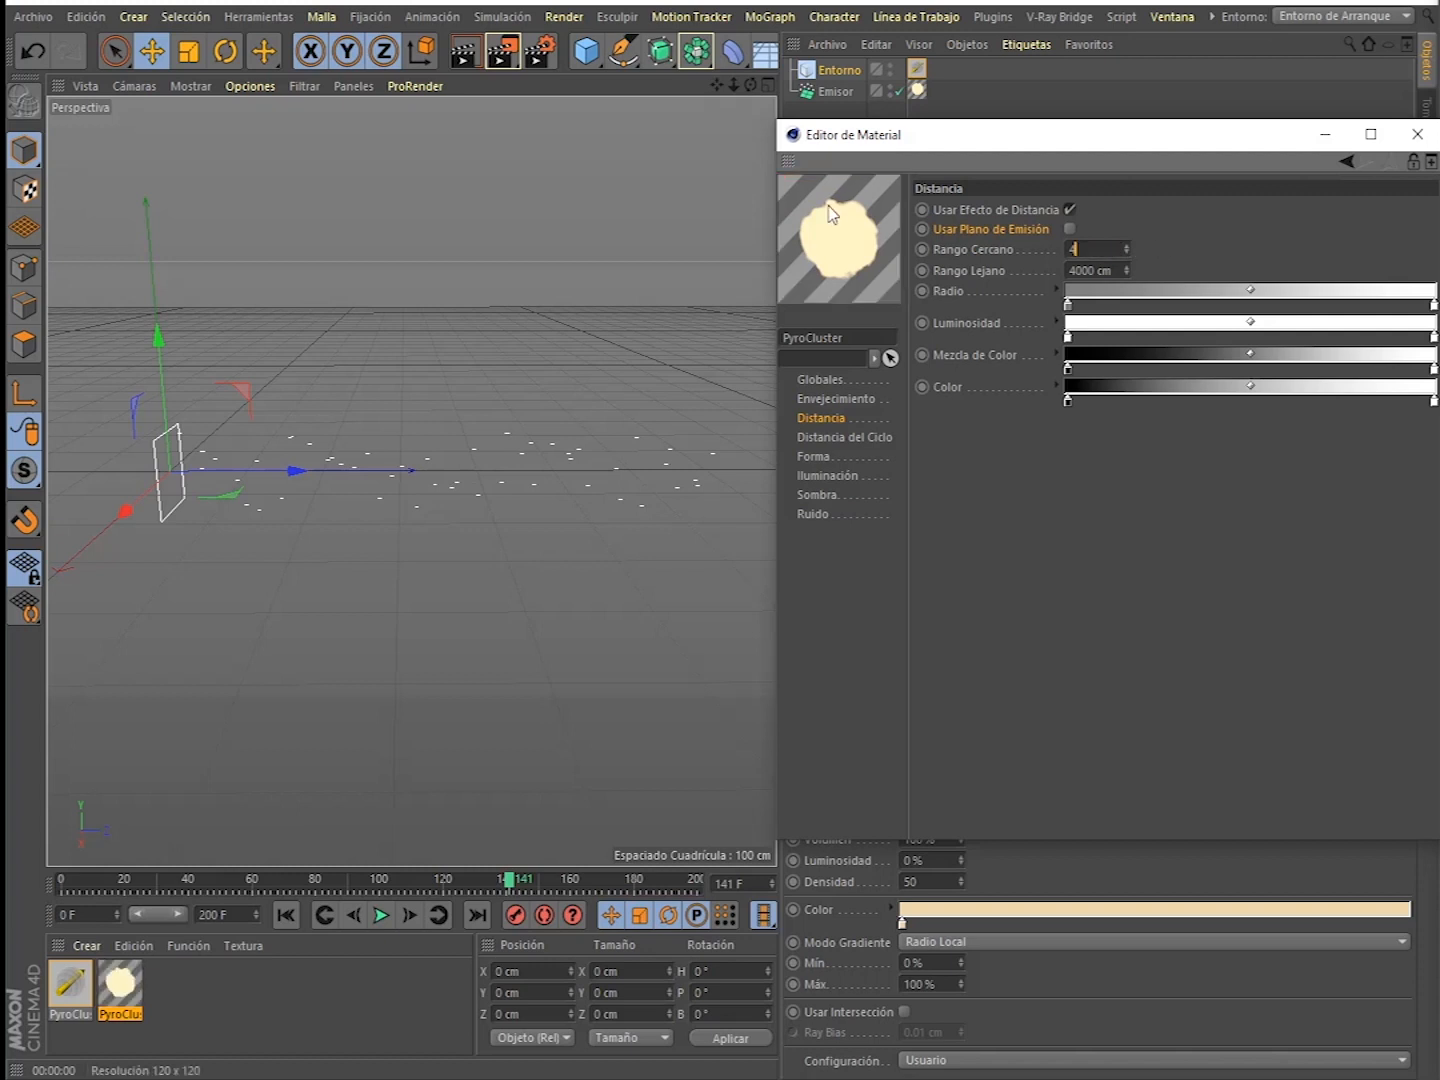
pyautogui.write('000')
pyautogui.press('Return')
pyautogui.hotkey('ctrl', 'r')
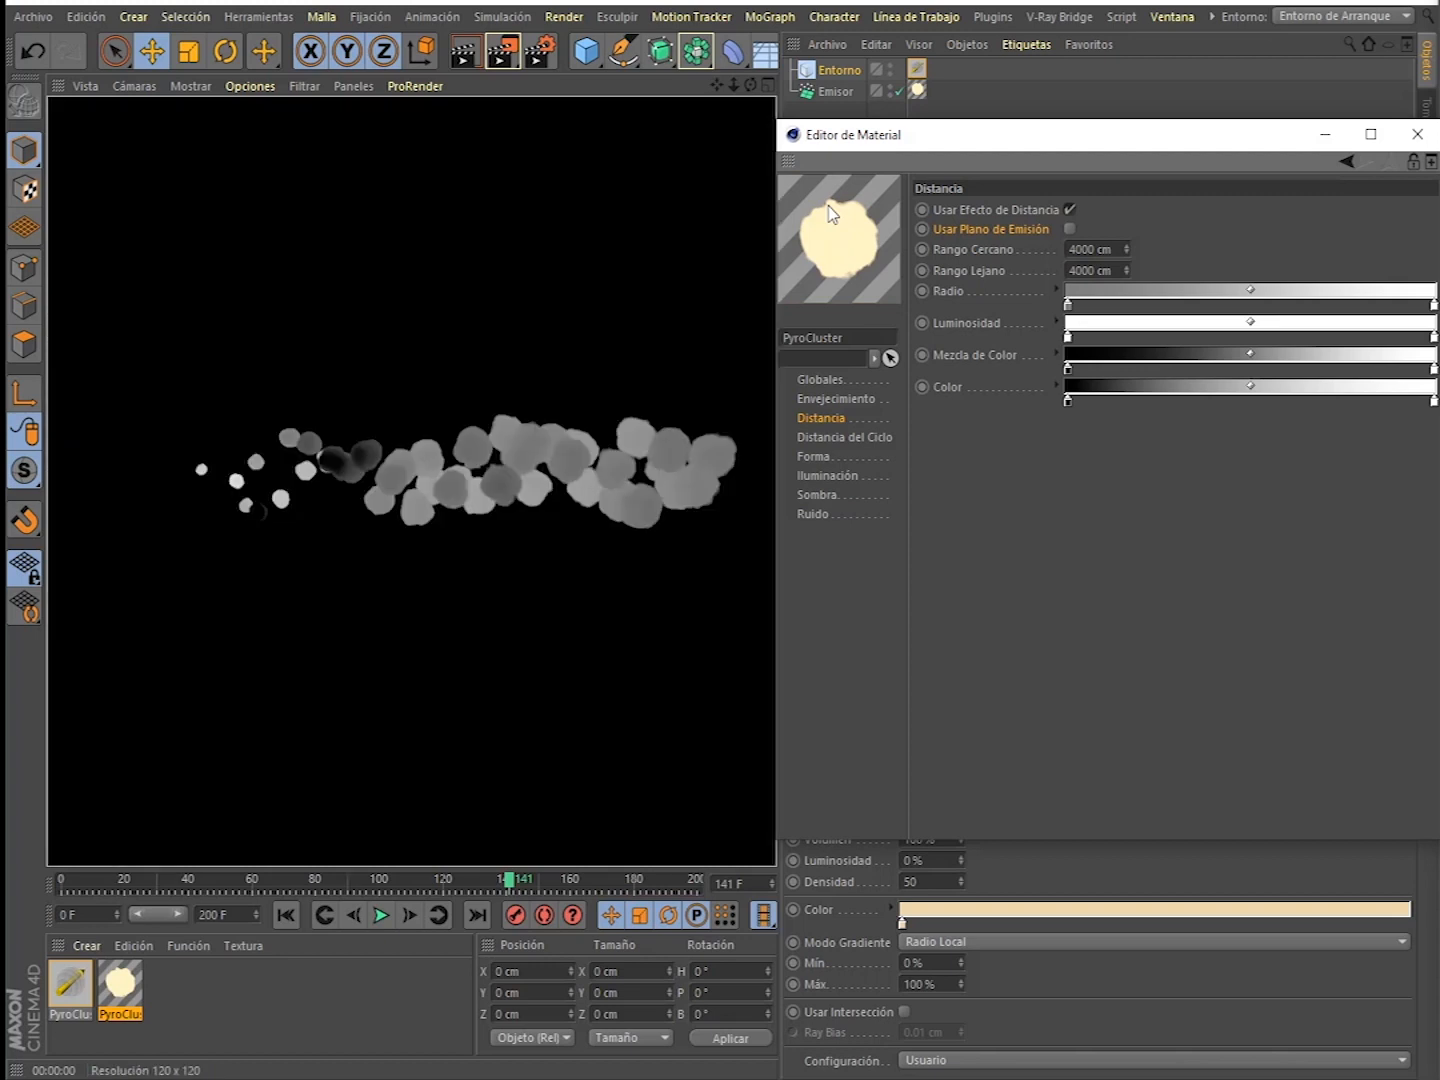
pyautogui.moveTo(1126, 249); pyautogui.dragTo(1126, 239)
pyautogui.hotkey('ctrl', 'r')
# - Make the start knot of the distance Radio gradient black, and try its midpoint at the start before returning it near the centre
pyautogui.doubleClick(1067, 304)
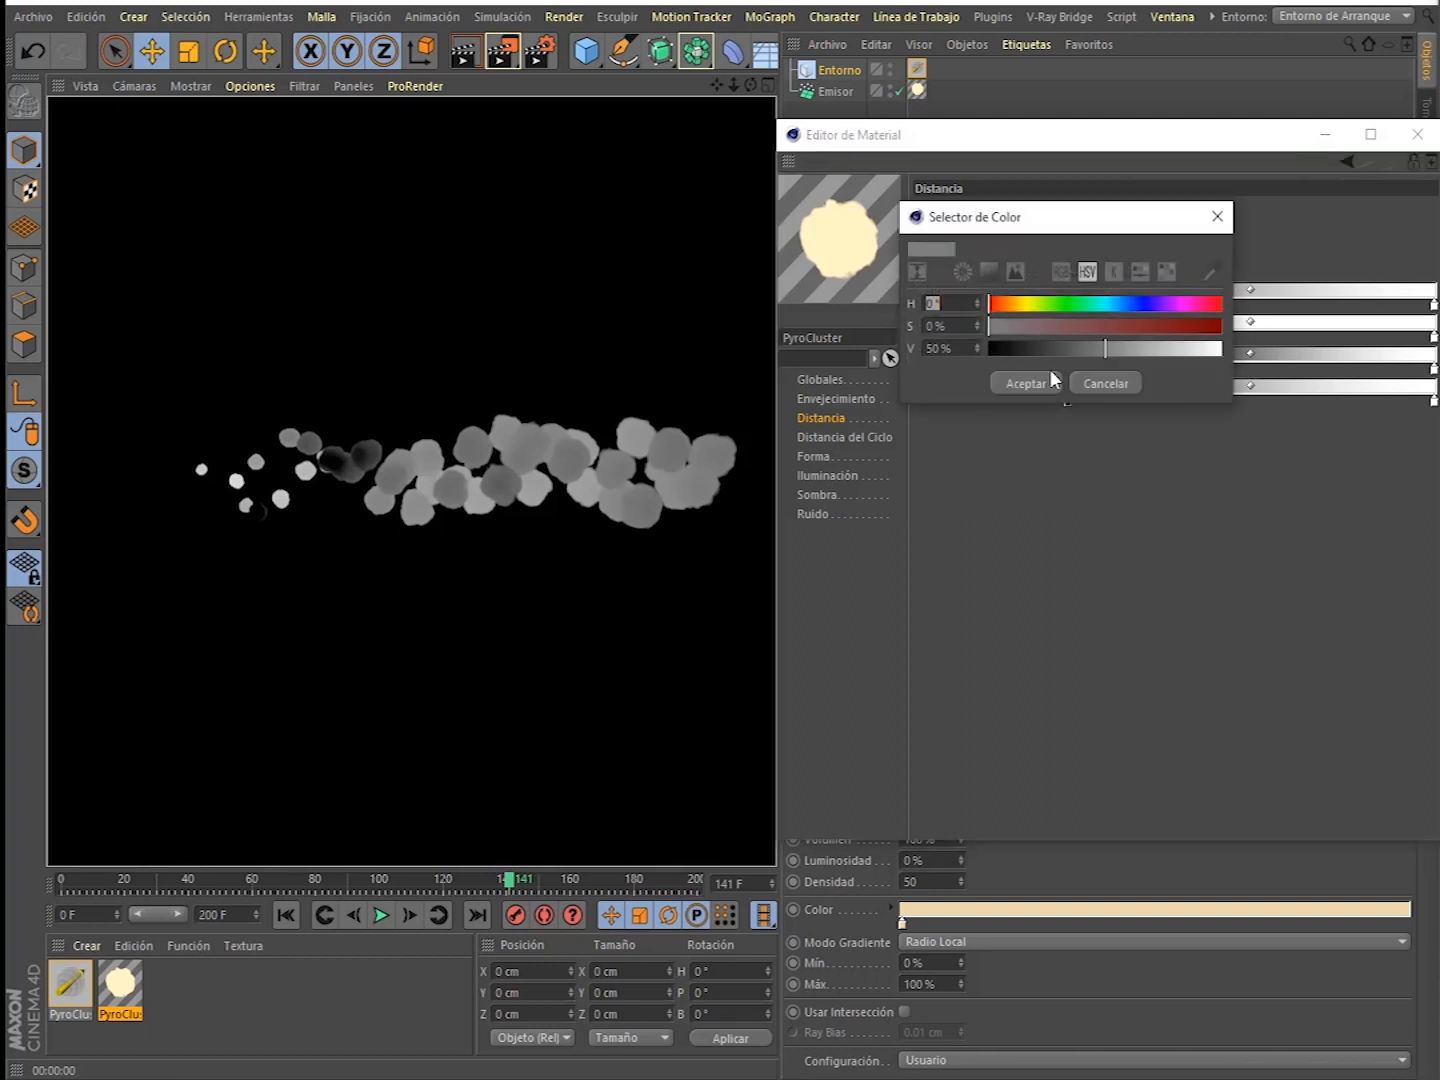
pyautogui.moveTo(1076, 347); pyautogui.dragTo(968, 346)
pyautogui.click(1020, 386)
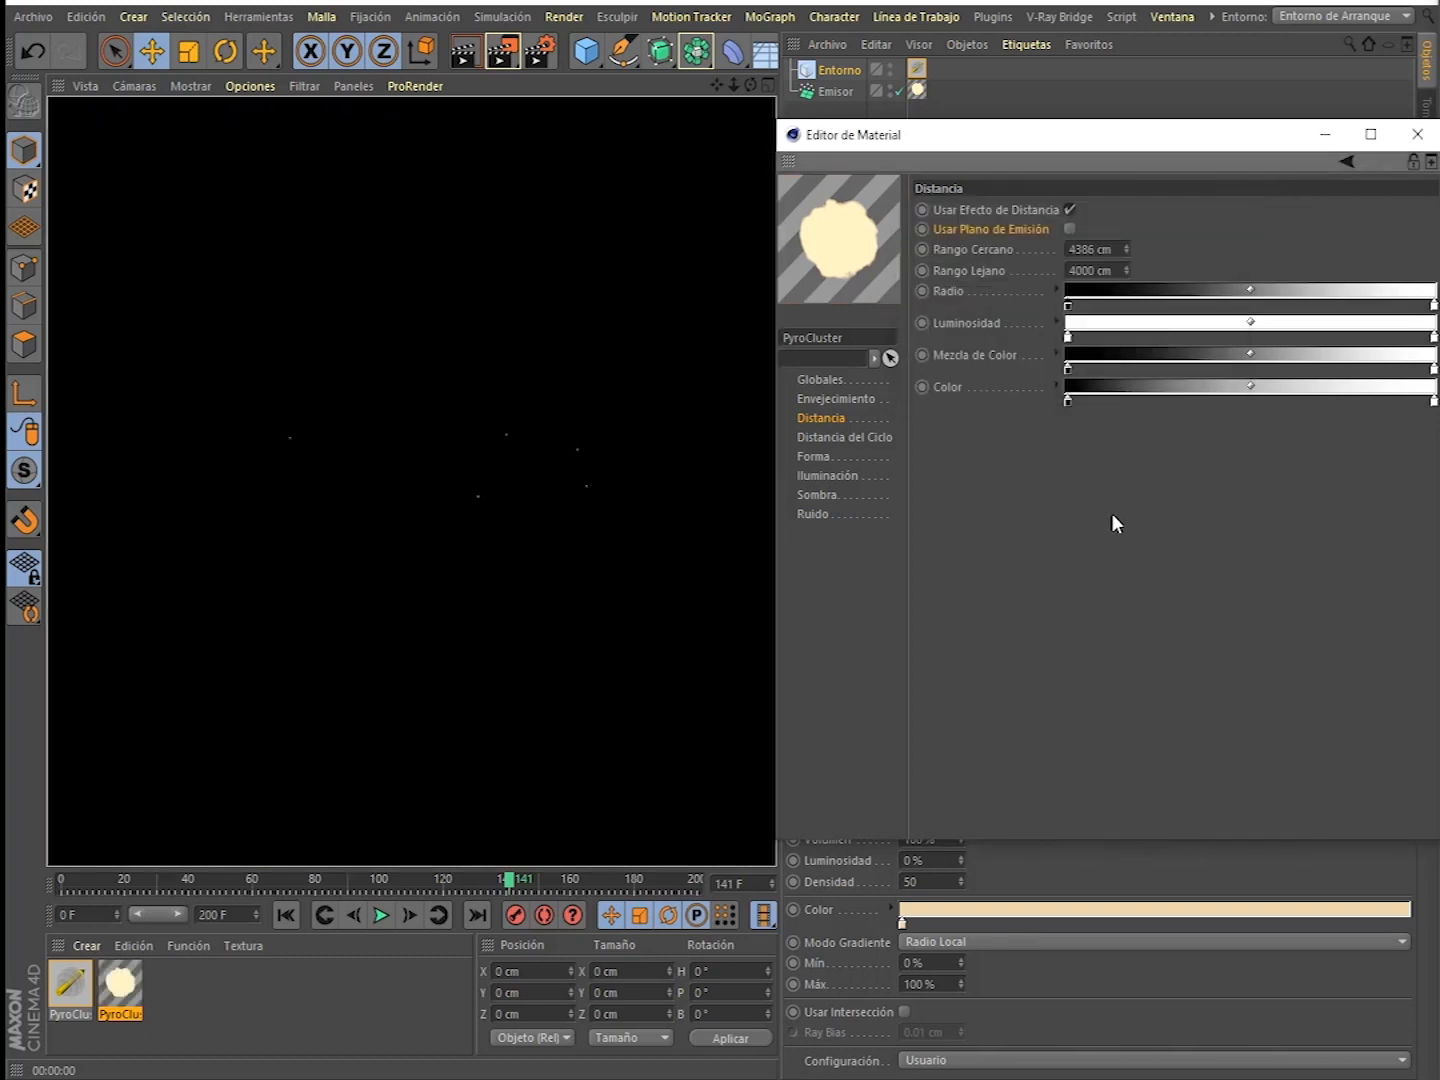
pyautogui.moveTo(1250, 289); pyautogui.dragTo(1065, 289)
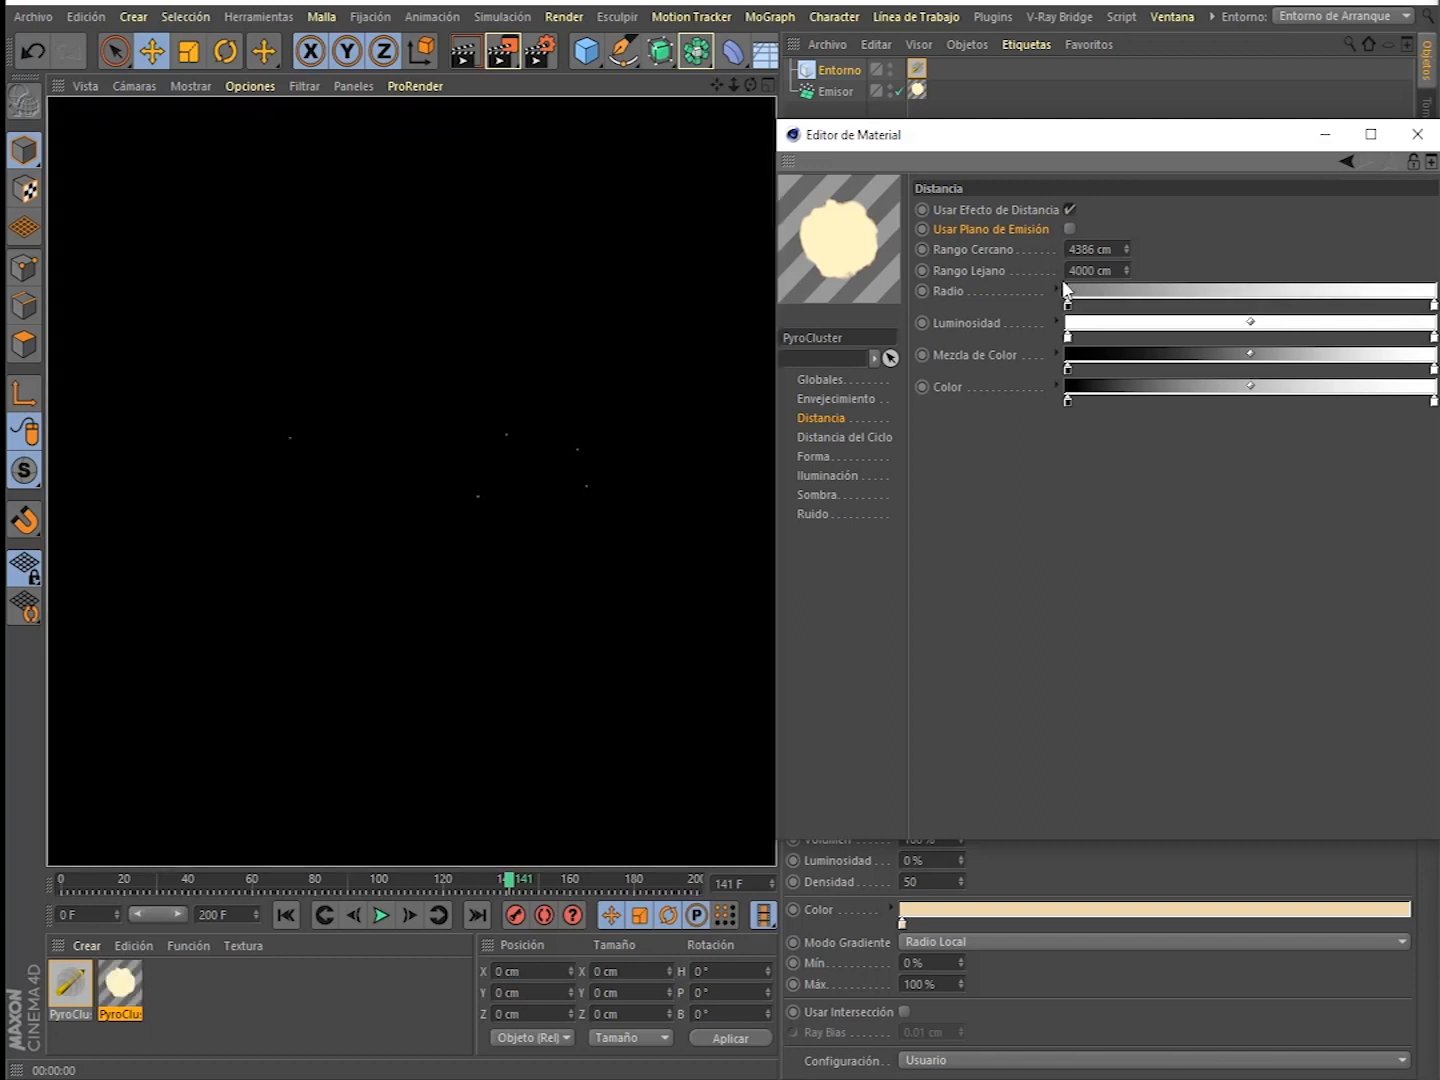
pyautogui.moveTo(1060, 287); pyautogui.dragTo(1251, 283)
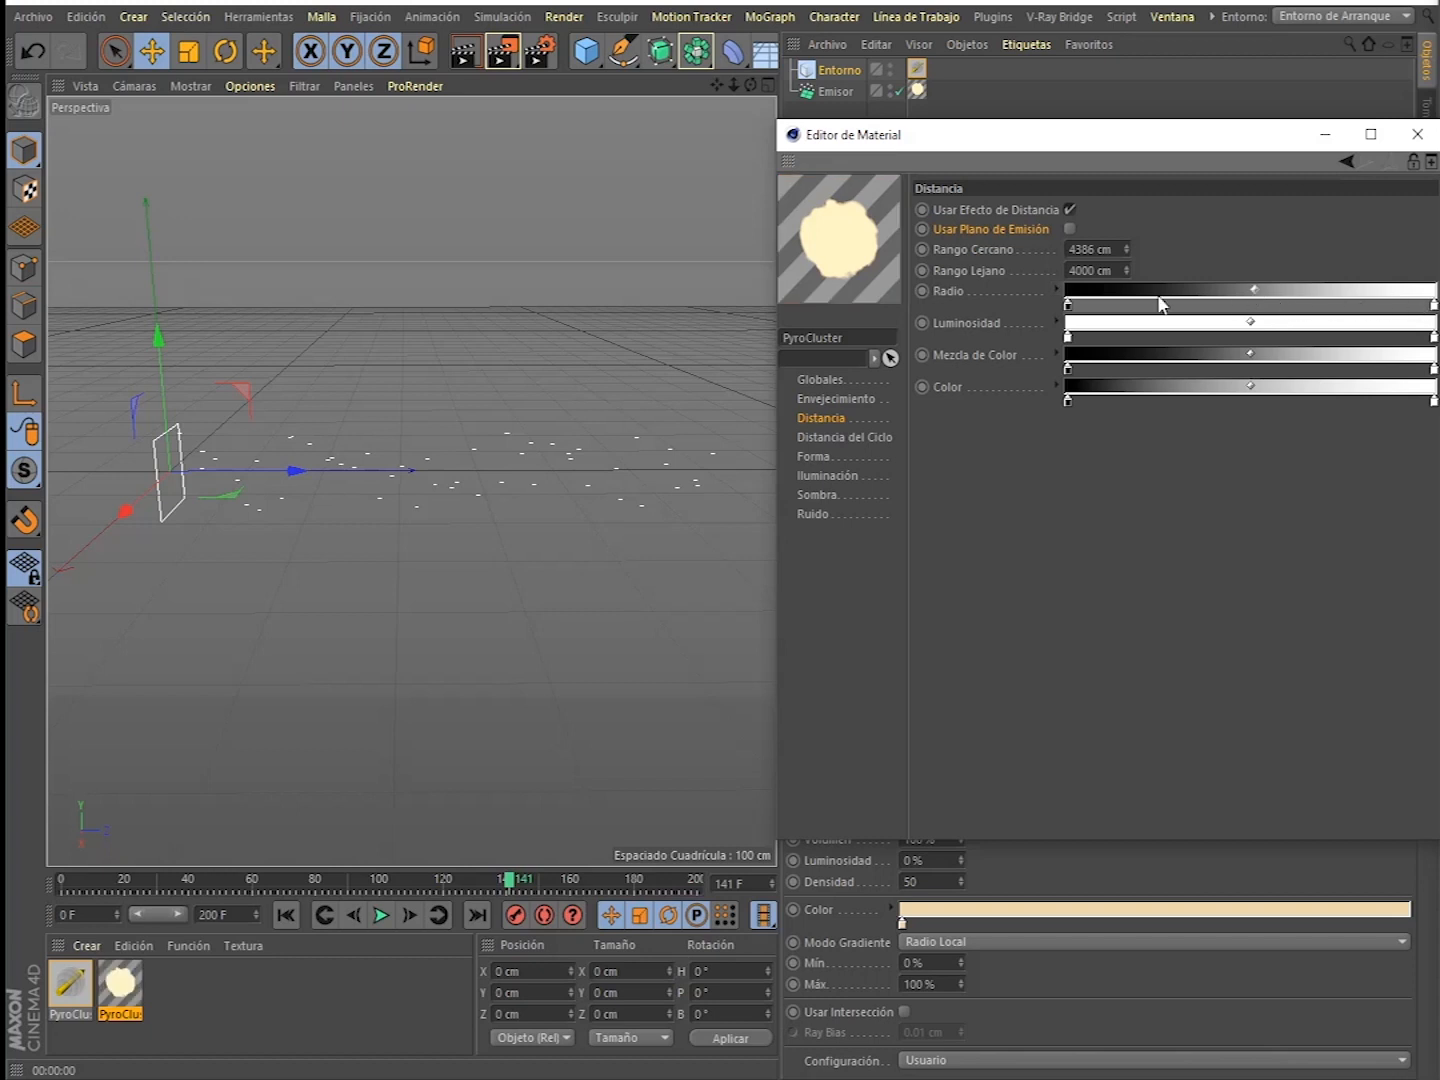
# - Reverse the distance Radio gradient to run white to black, render it, and undo a trial shift of its midpoint toward the black end
pyautogui.moveTo(1066, 304); pyautogui.dragTo(1307, 305)
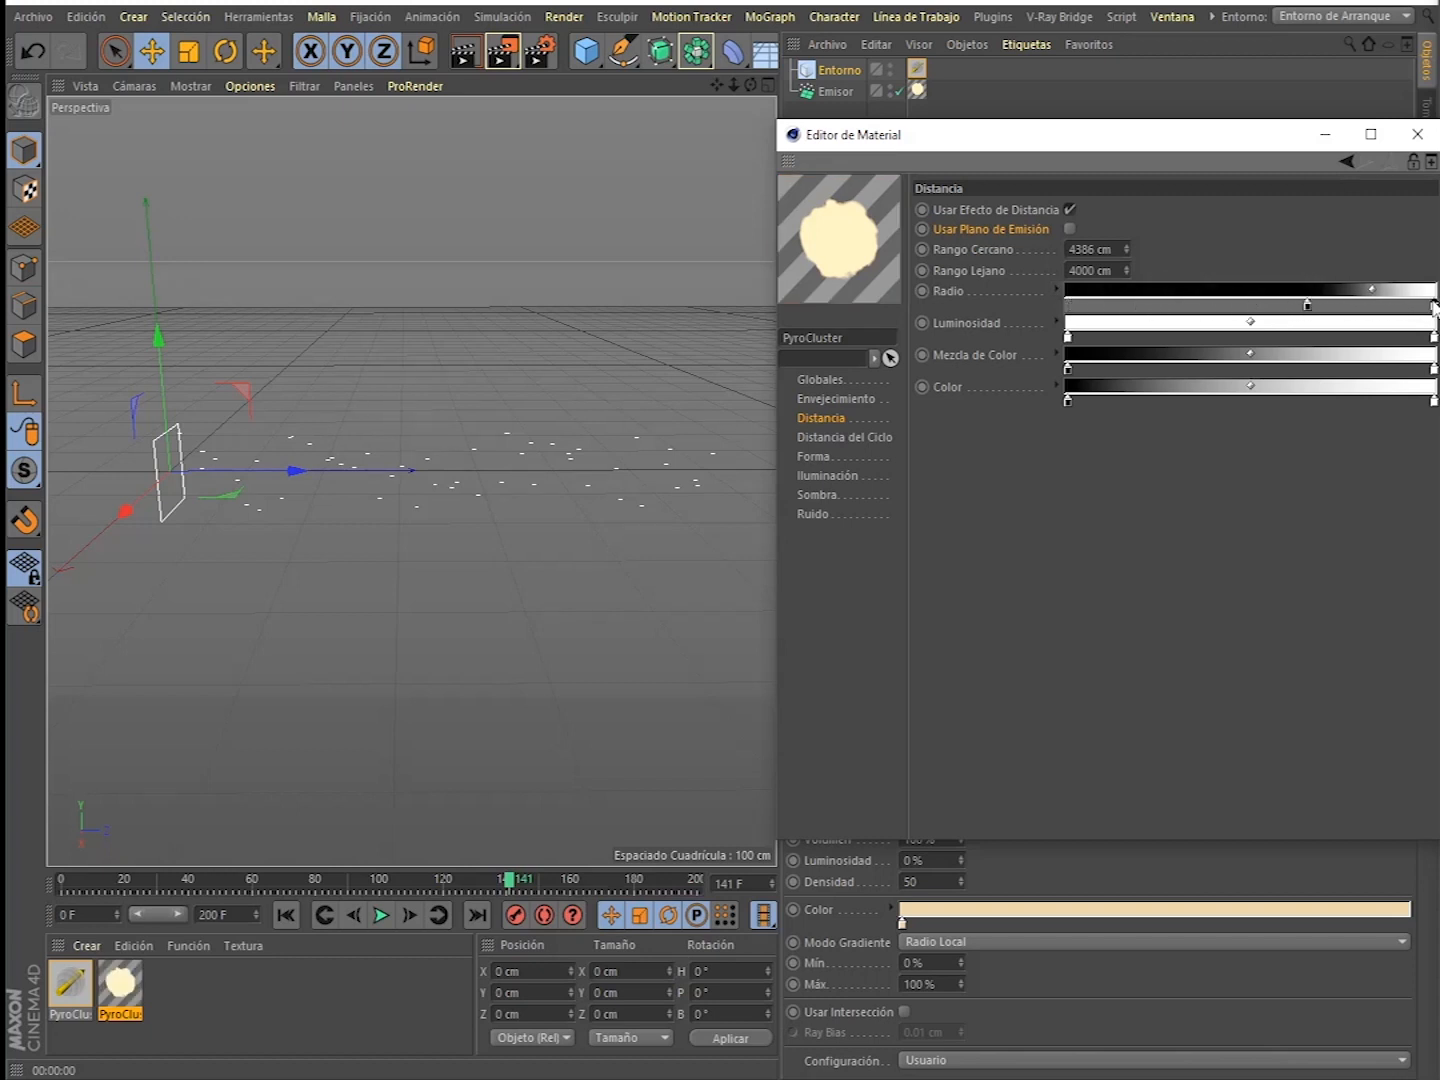
pyautogui.moveTo(1435, 306); pyautogui.dragTo(976, 306)
pyautogui.moveTo(1309, 306); pyautogui.dragTo(1438, 305)
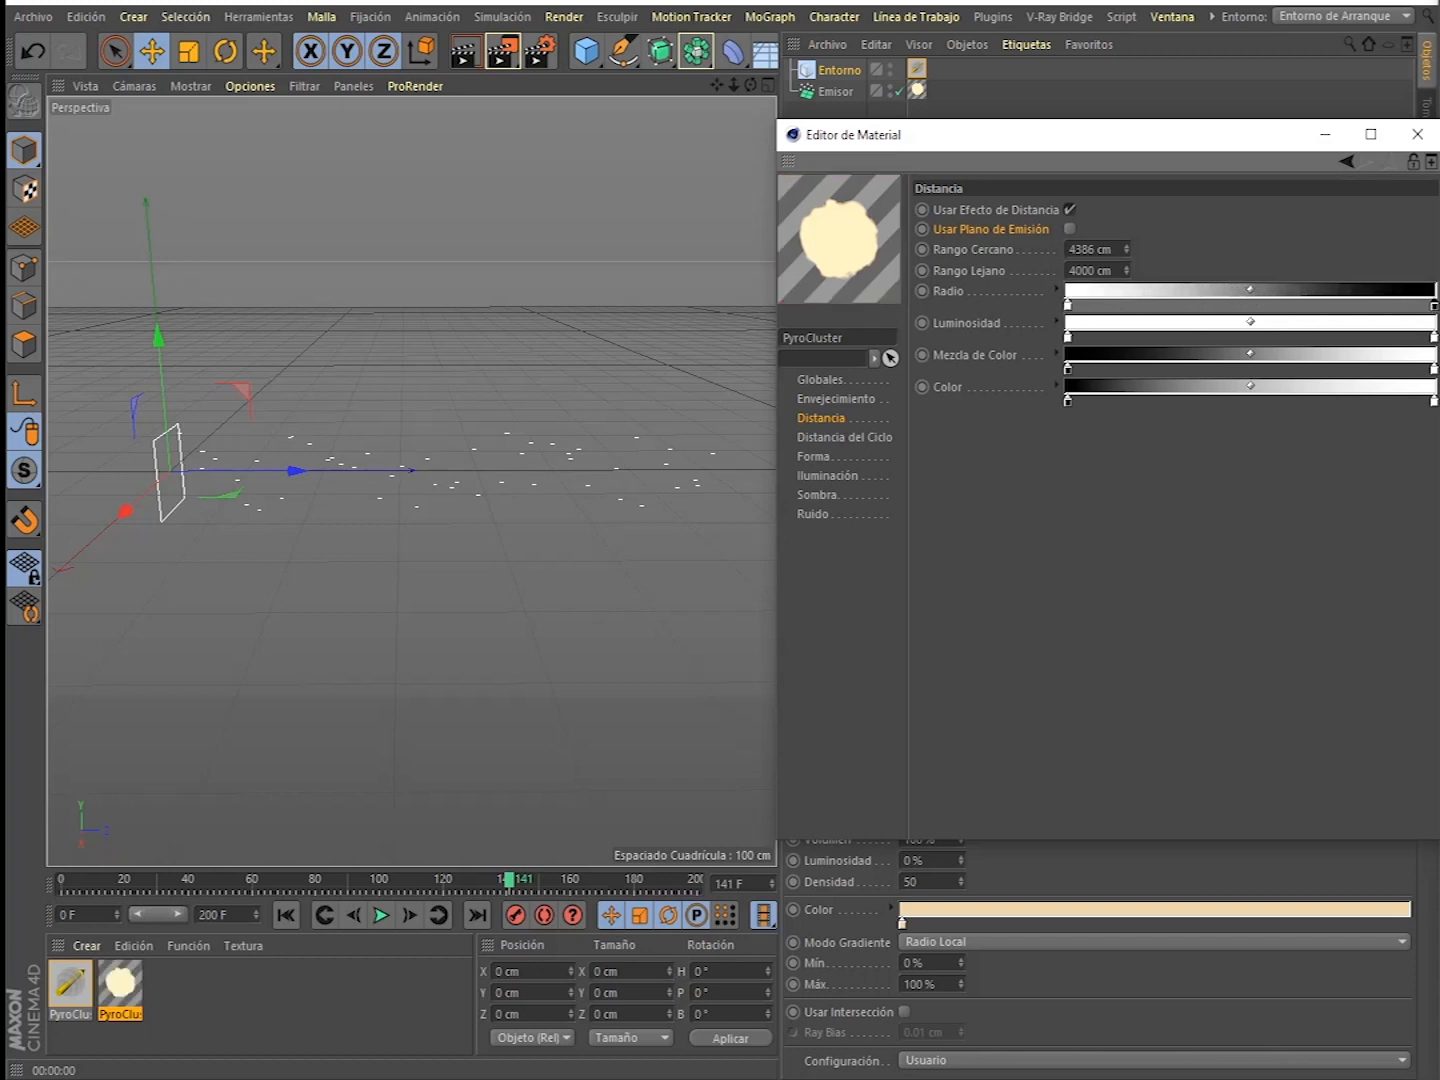
pyautogui.hotkey('ctrl', 'r')
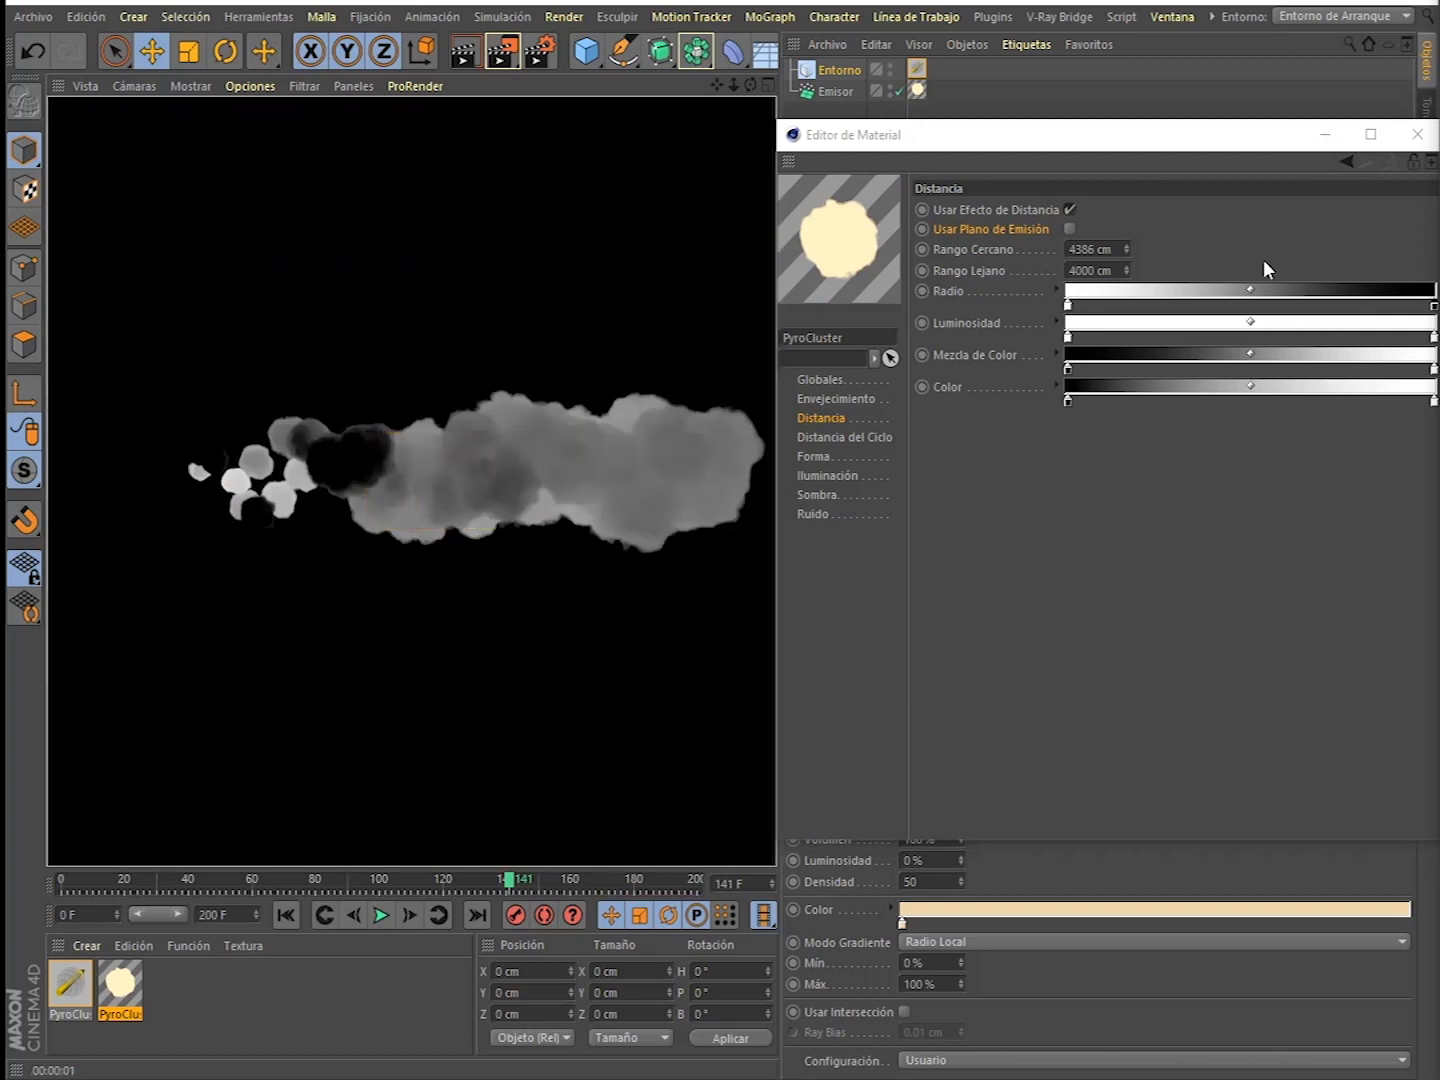
pyautogui.moveTo(1254, 295); pyautogui.dragTo(1396, 295)
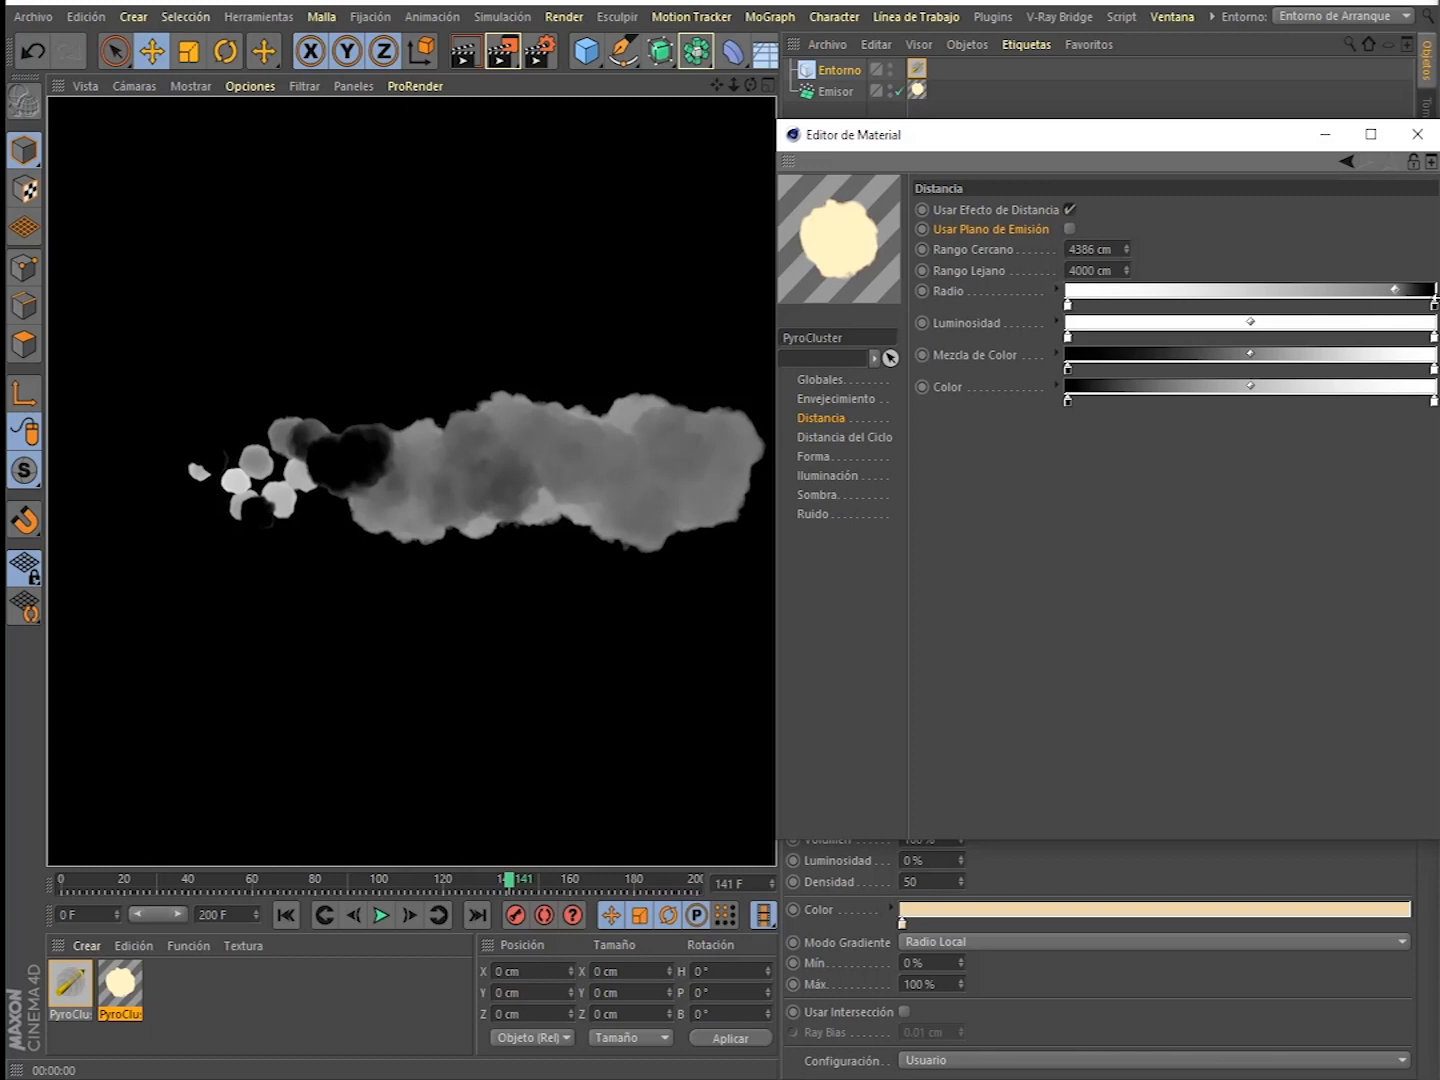
pyautogui.hotkey('ctrl', 'z')
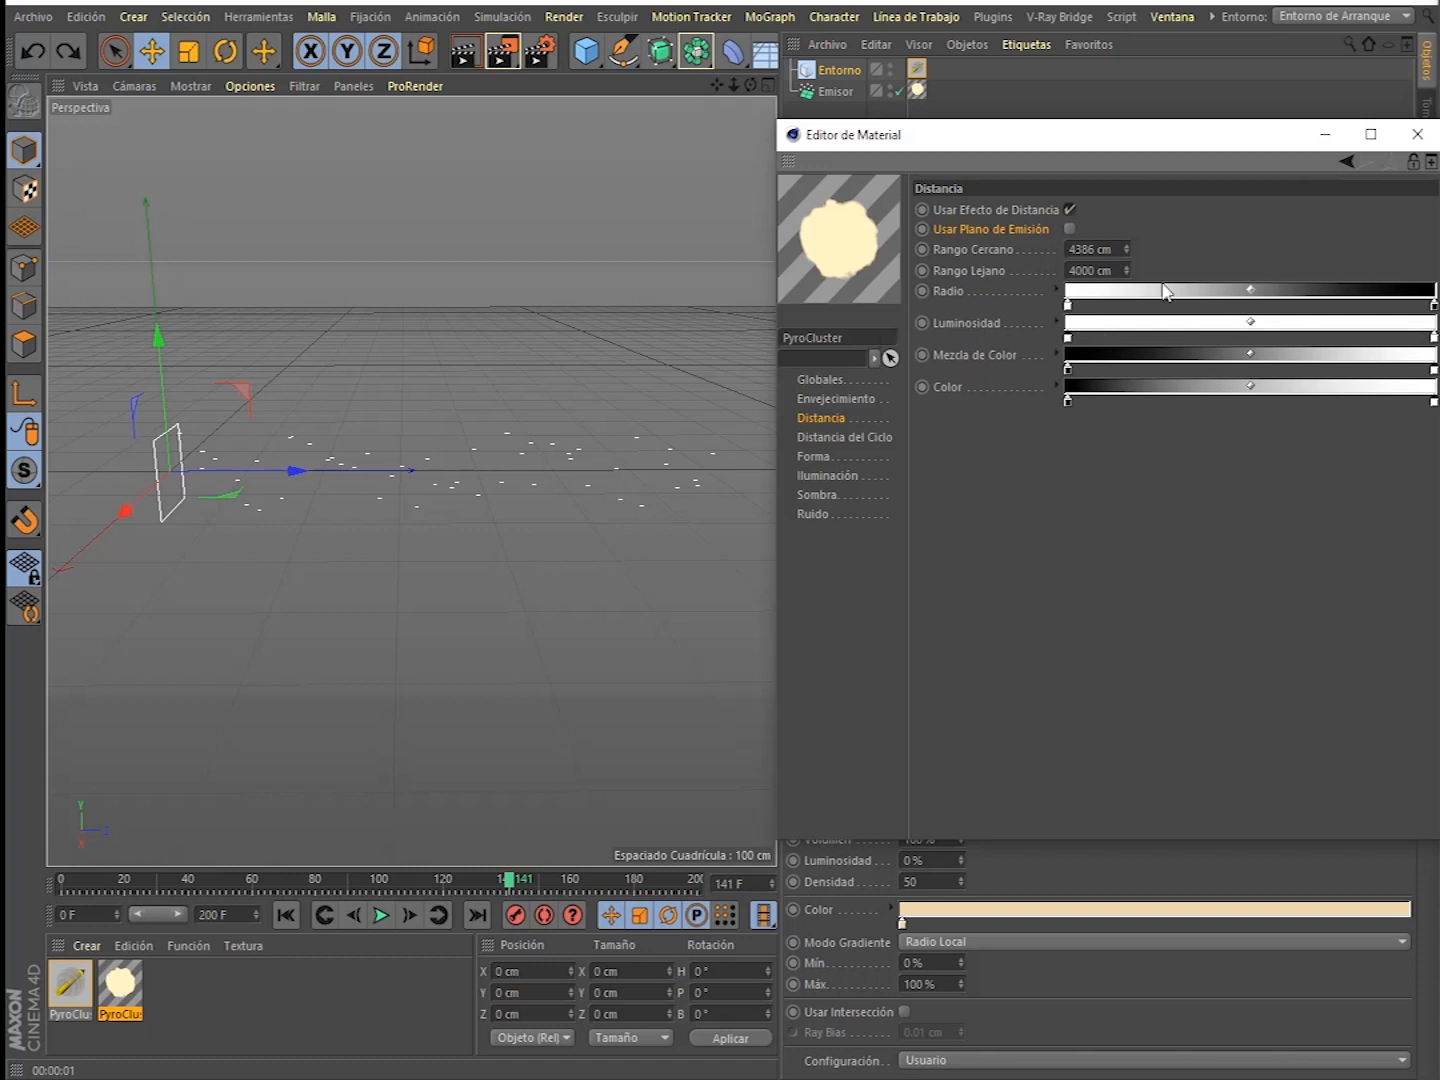
# - Disable Usar Efecto de Distancia in the Distancia settings and enable Usar Efectos Distancia Cil. in Distancia del Ciclo
pyautogui.click(828, 376)
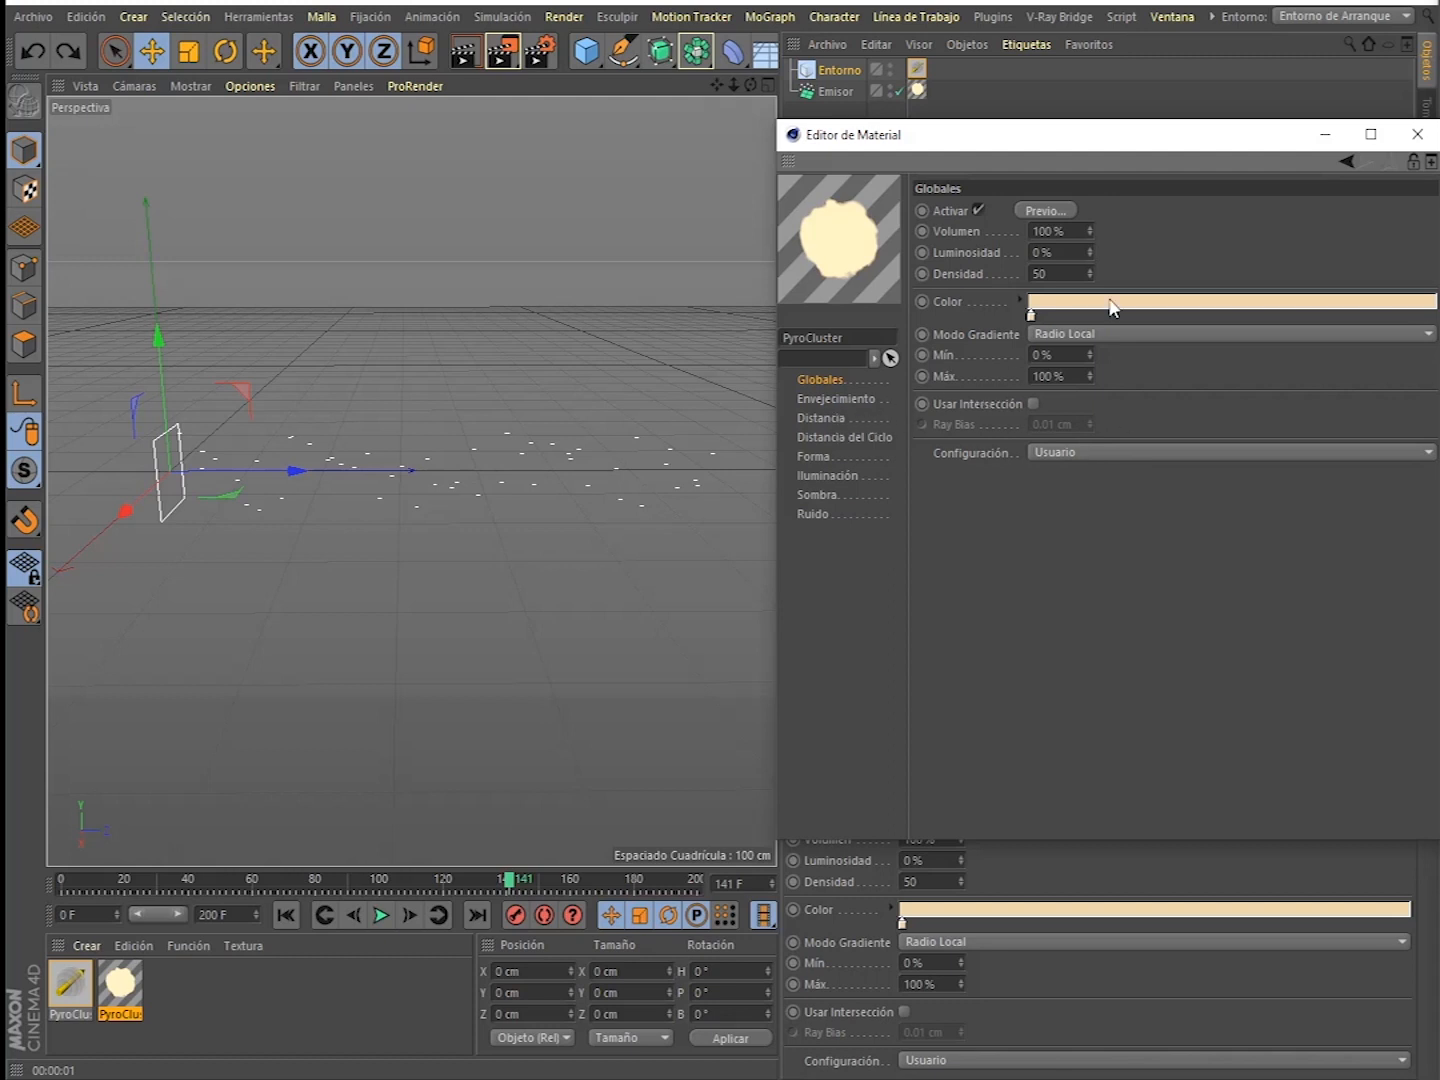
pyautogui.click(852, 437)
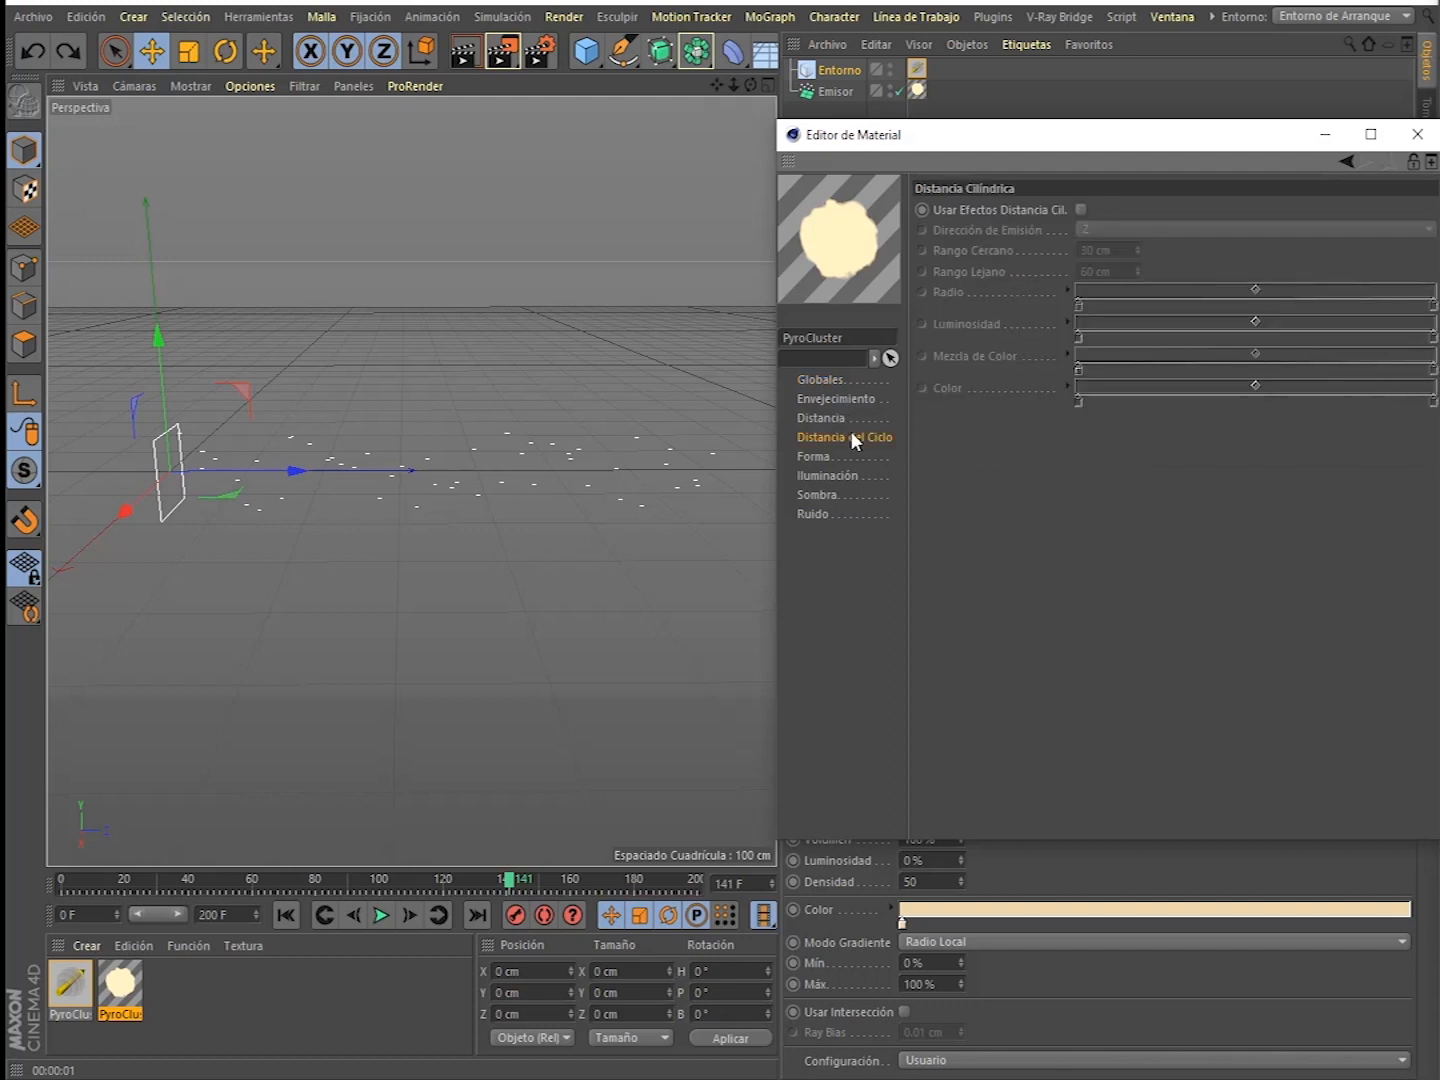
pyautogui.click(847, 419)
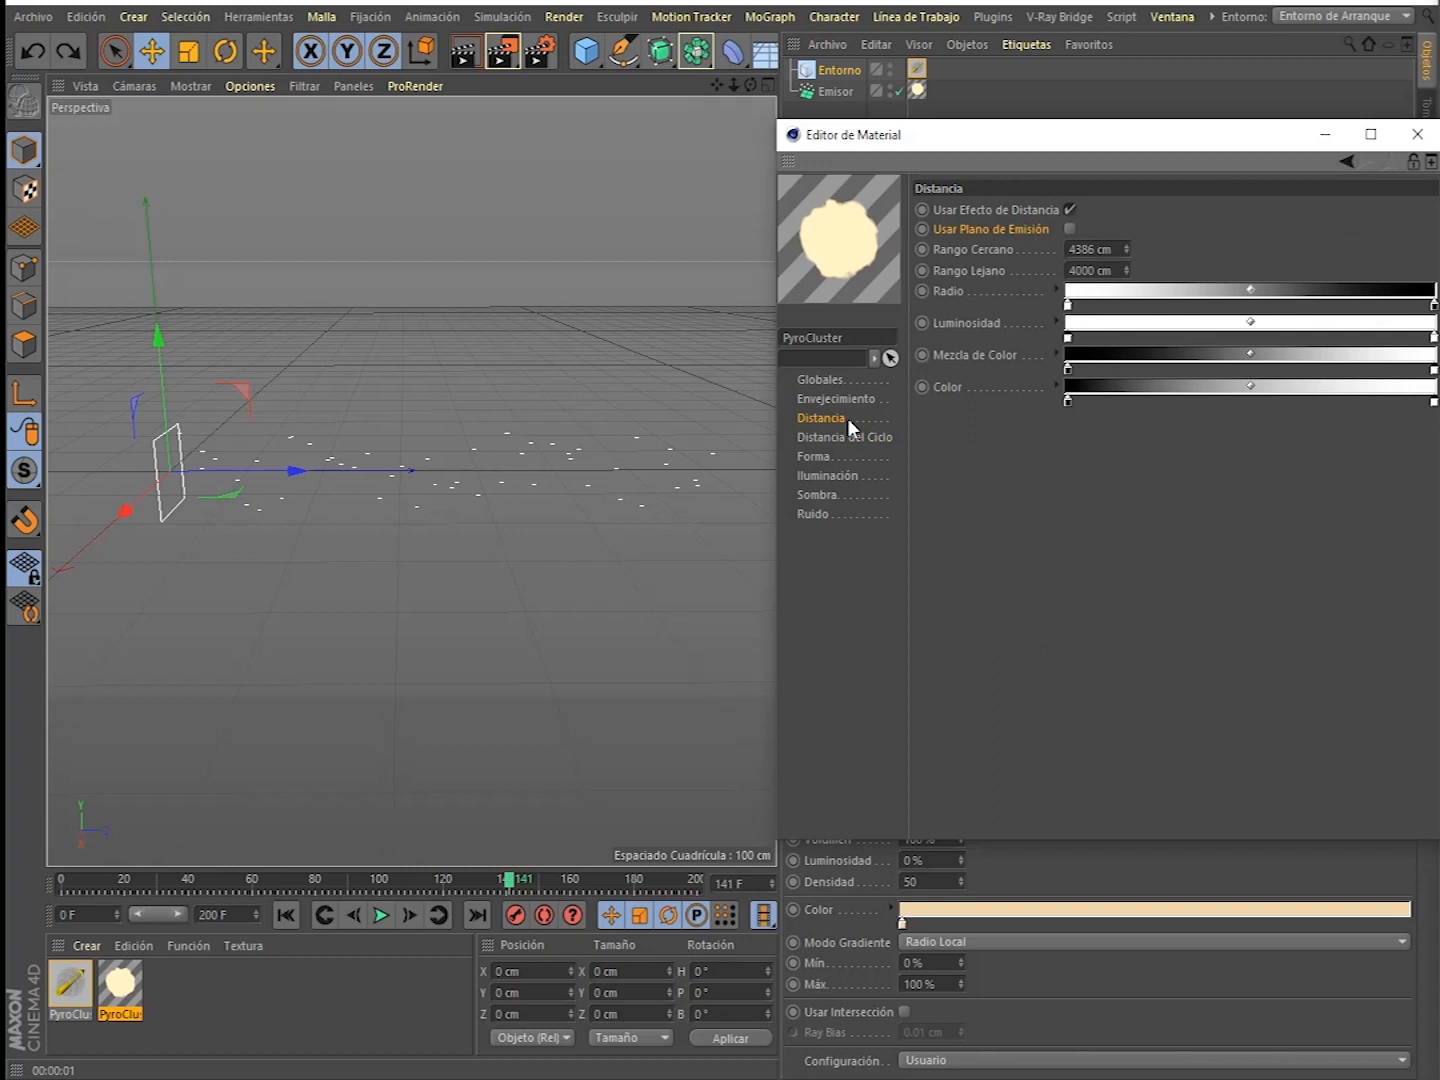
pyautogui.click(1070, 209)
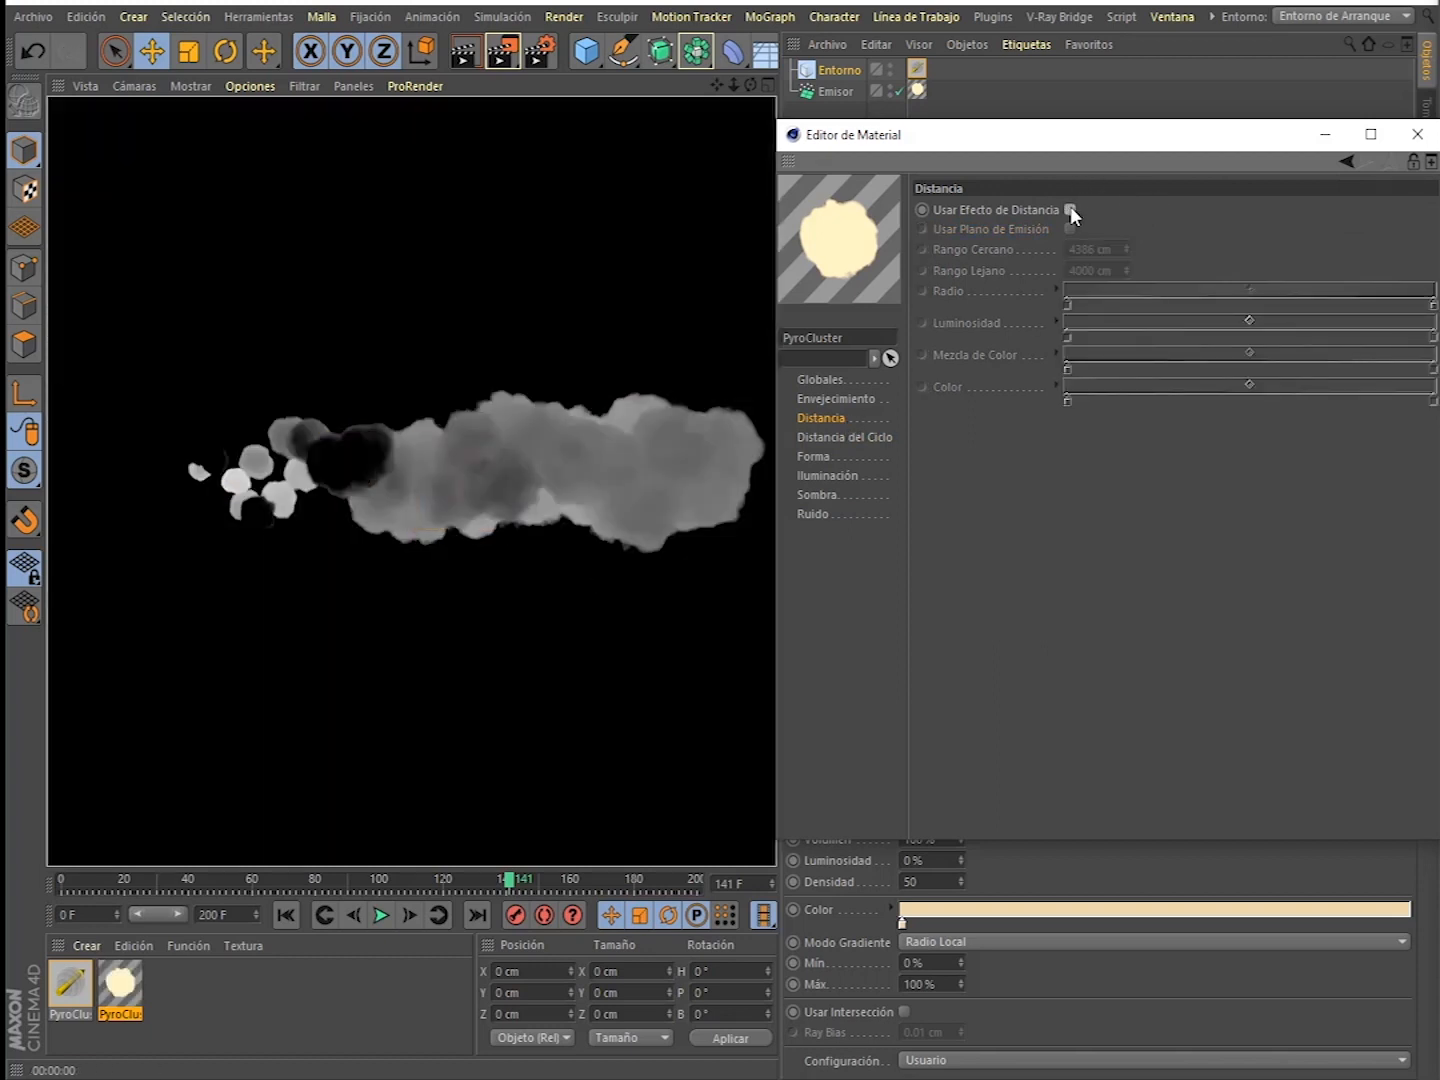
pyautogui.click(840, 440)
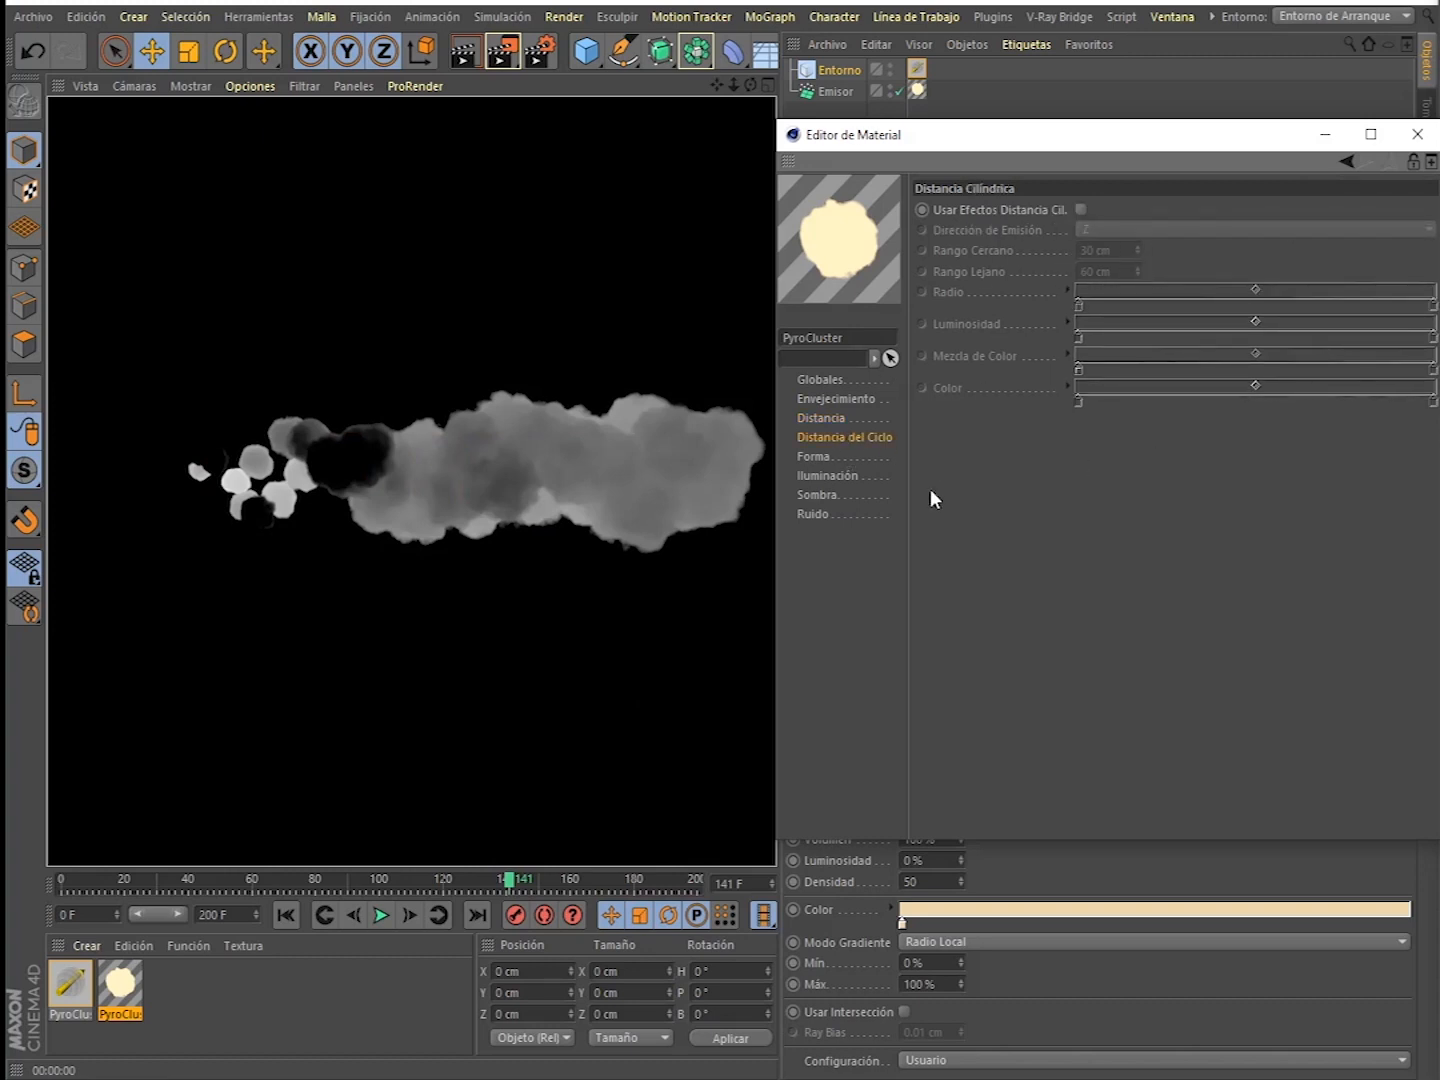
pyautogui.click(1080, 209)
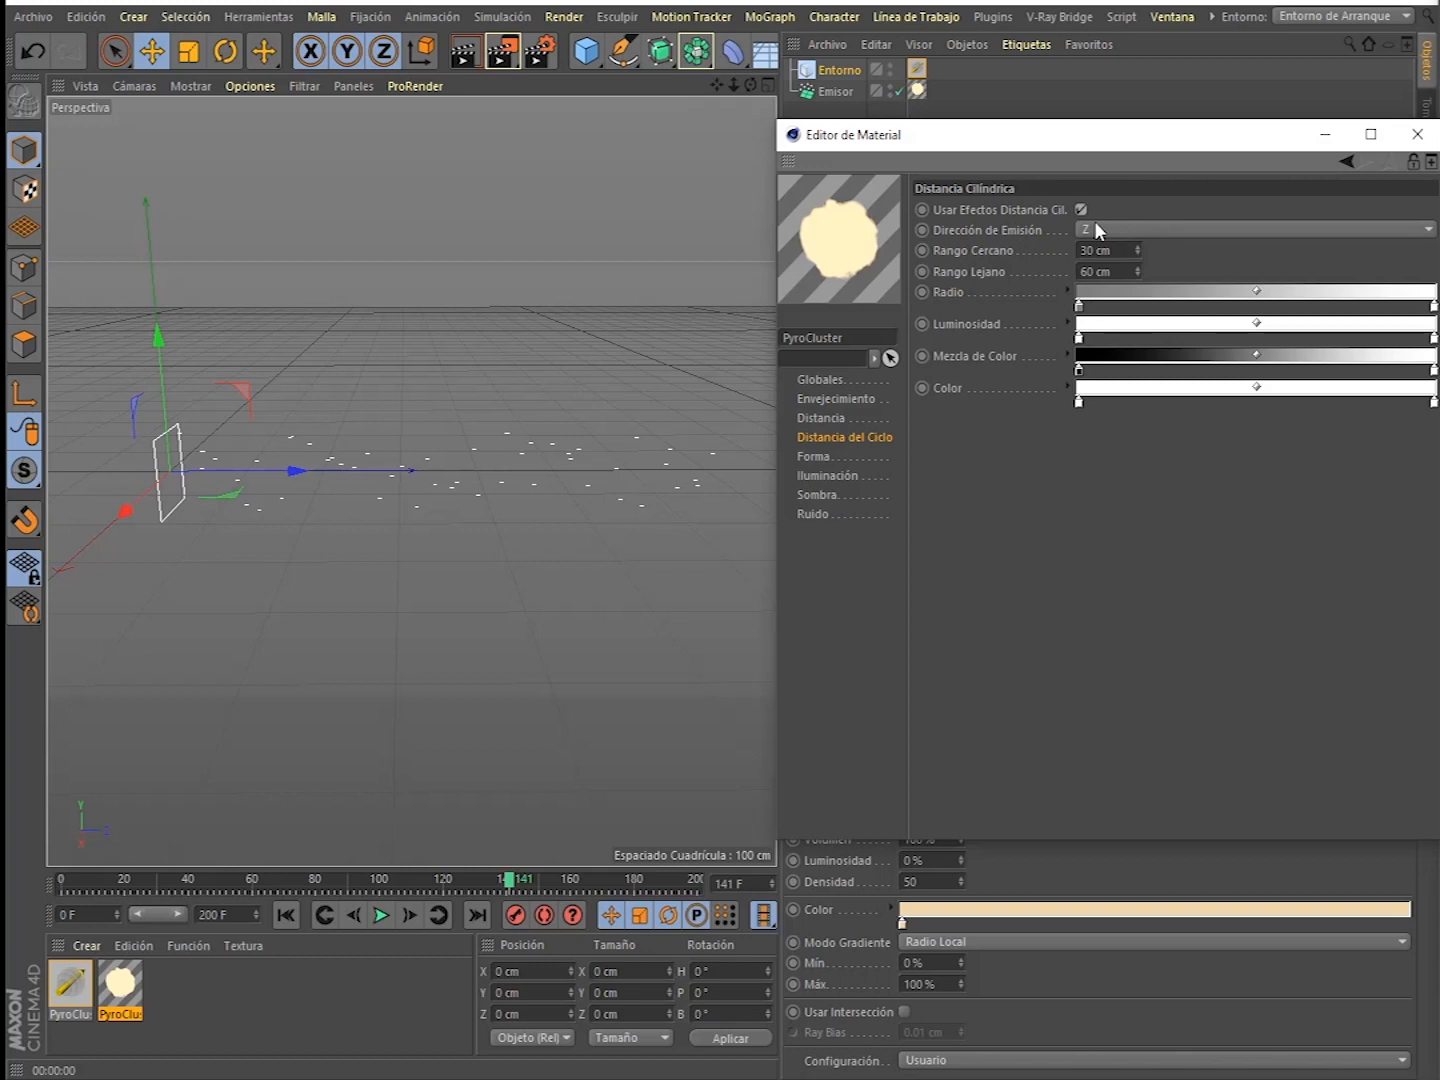
# - Set the cylindrical distance effect's Dirección de Emisión to X and render the perspective view
pyautogui.moveTo(392, 540)
pyautogui.keyDown('alt'); pyautogui.mouseDown()
pyautogui.moveTo(323, 553)
pyautogui.moveTo(371, 545)
pyautogui.moveTo(293, 496)
pyautogui.mouseUp(); pyautogui.keyUp('alt')
pyautogui.scroll(-1, 292, 496)
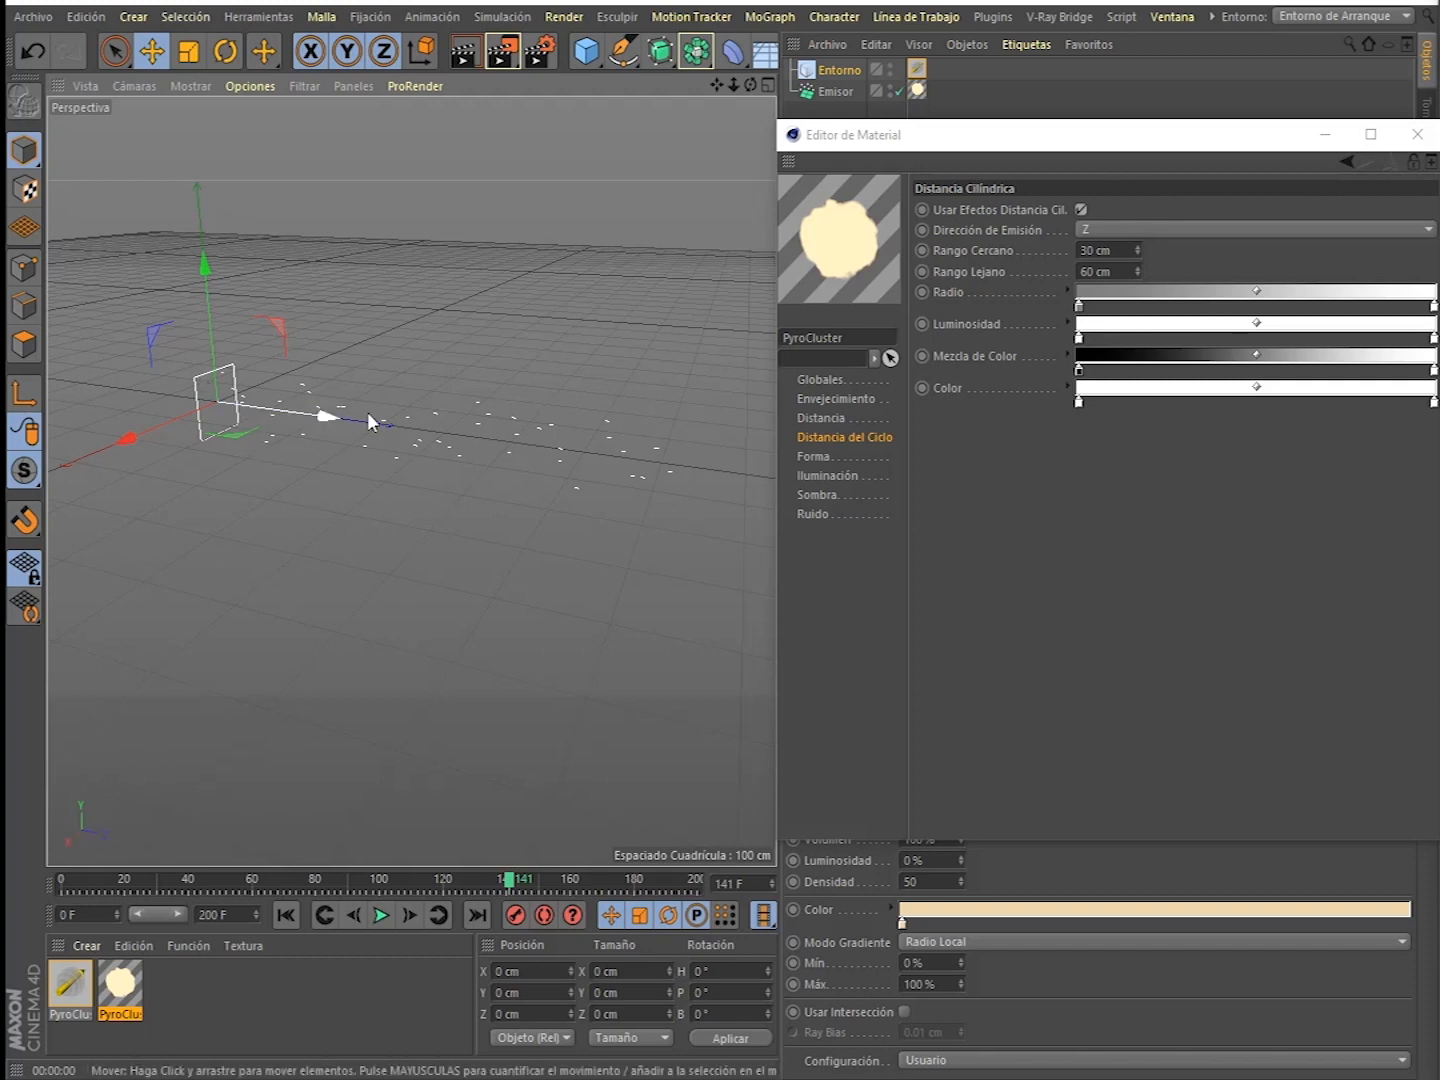
pyautogui.click(1112, 229)
pyautogui.click(1112, 253)
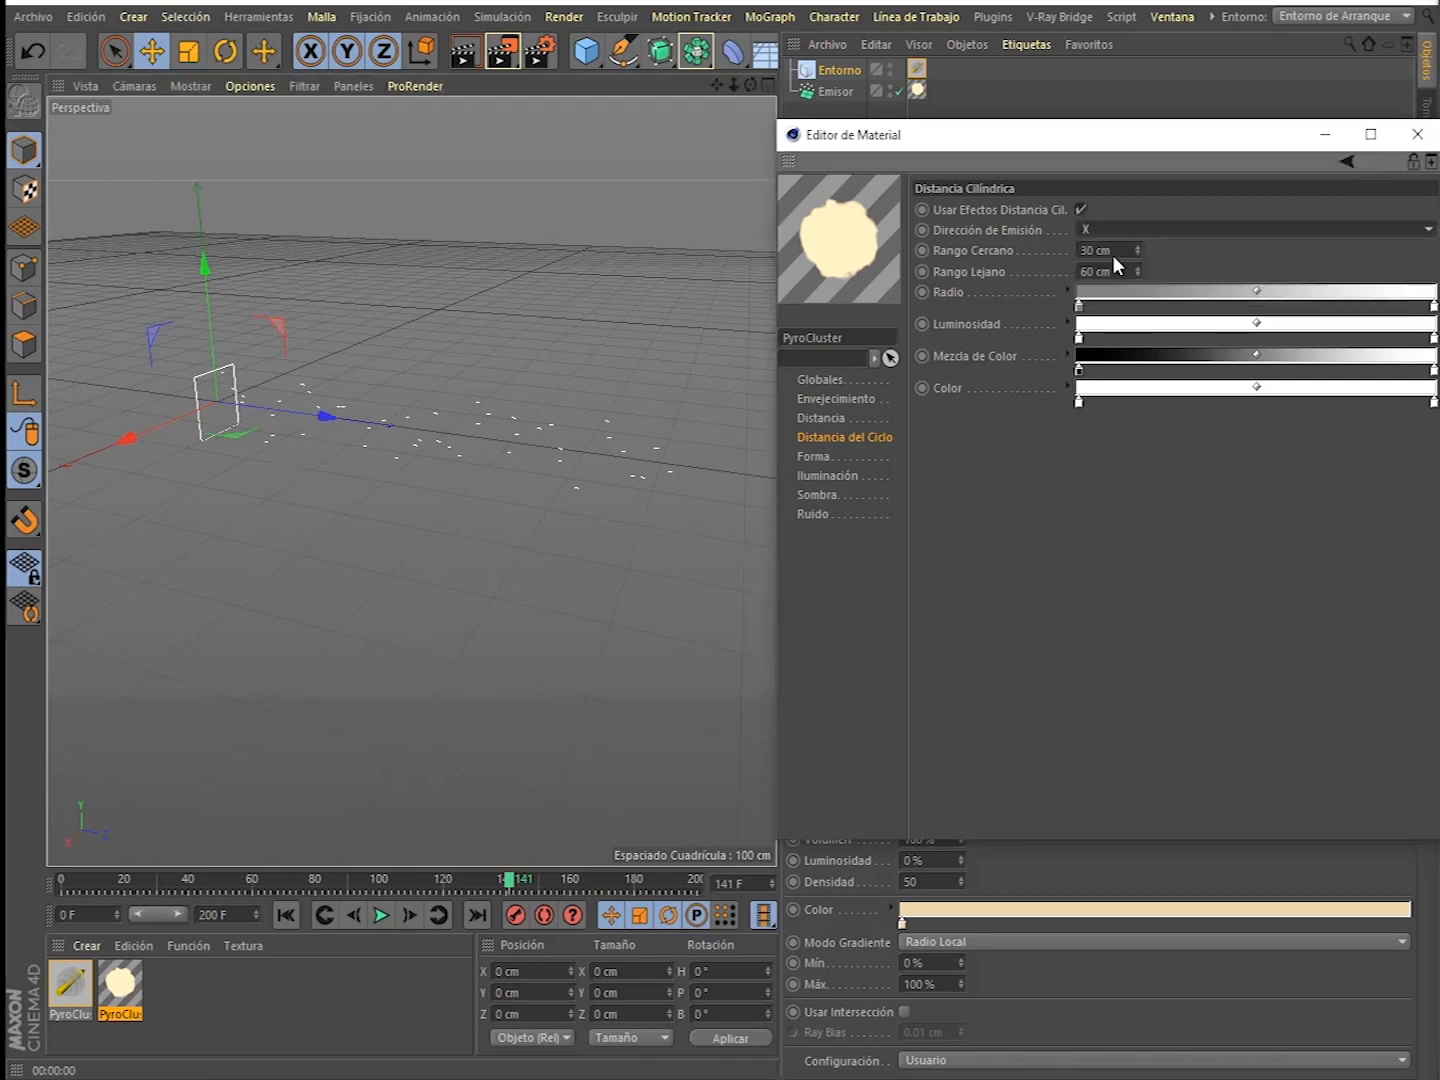
pyautogui.hotkey('ctrl', 'r')
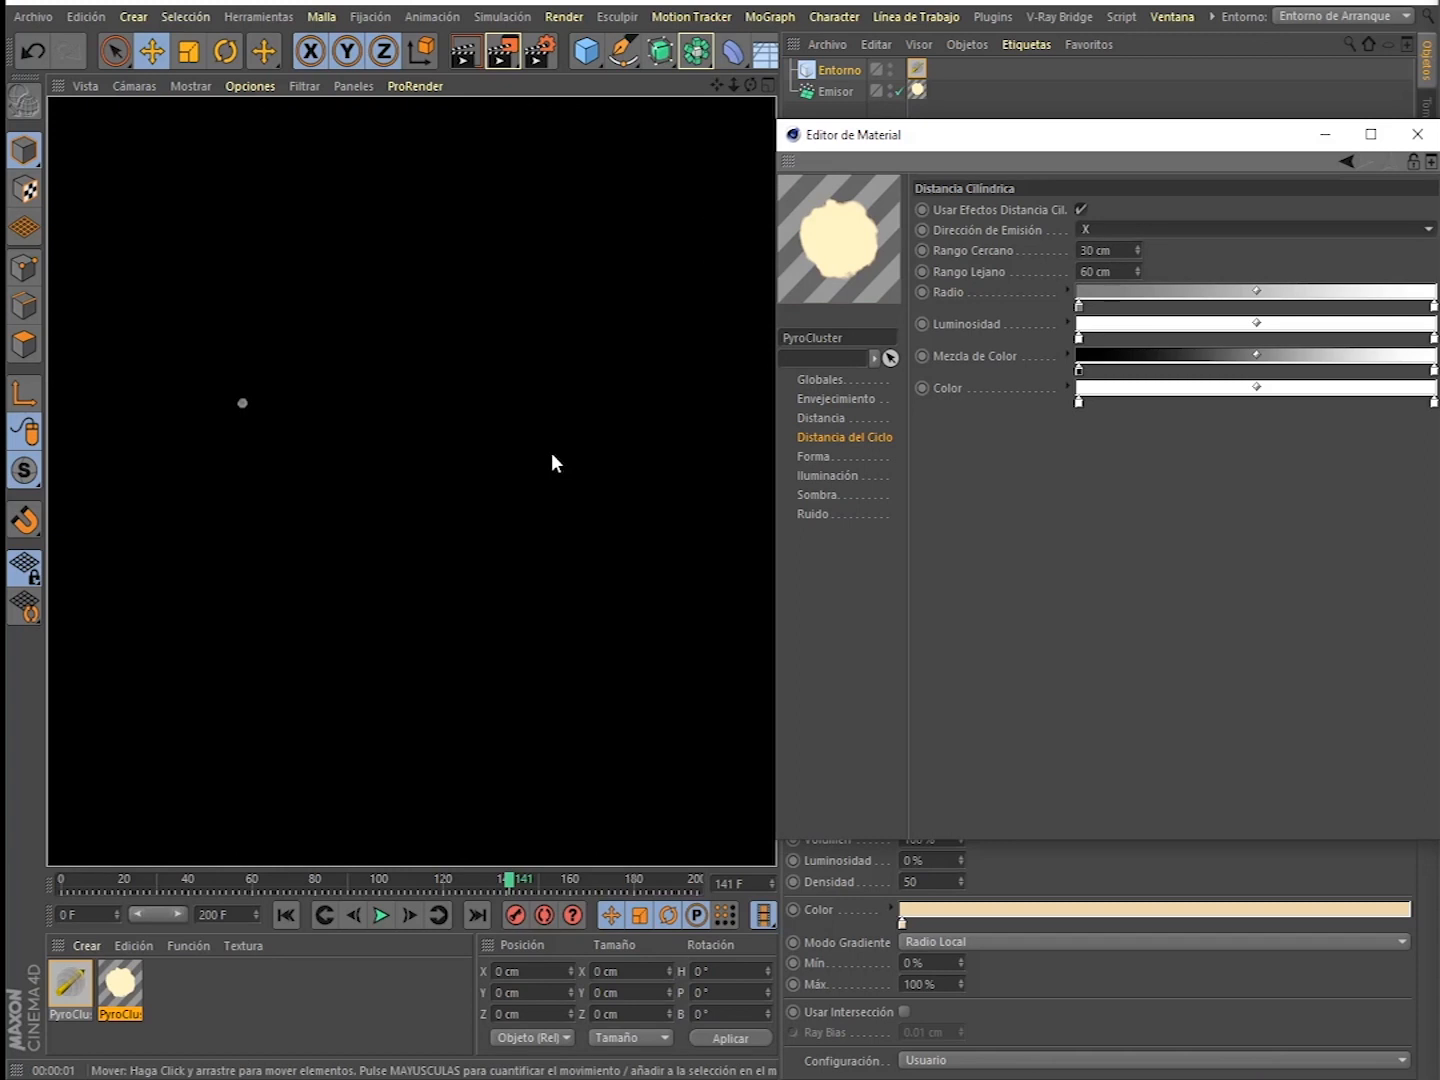
# - Switch the Dirección de Emisión to Y and render the perspective view
pyautogui.click(1124, 229)
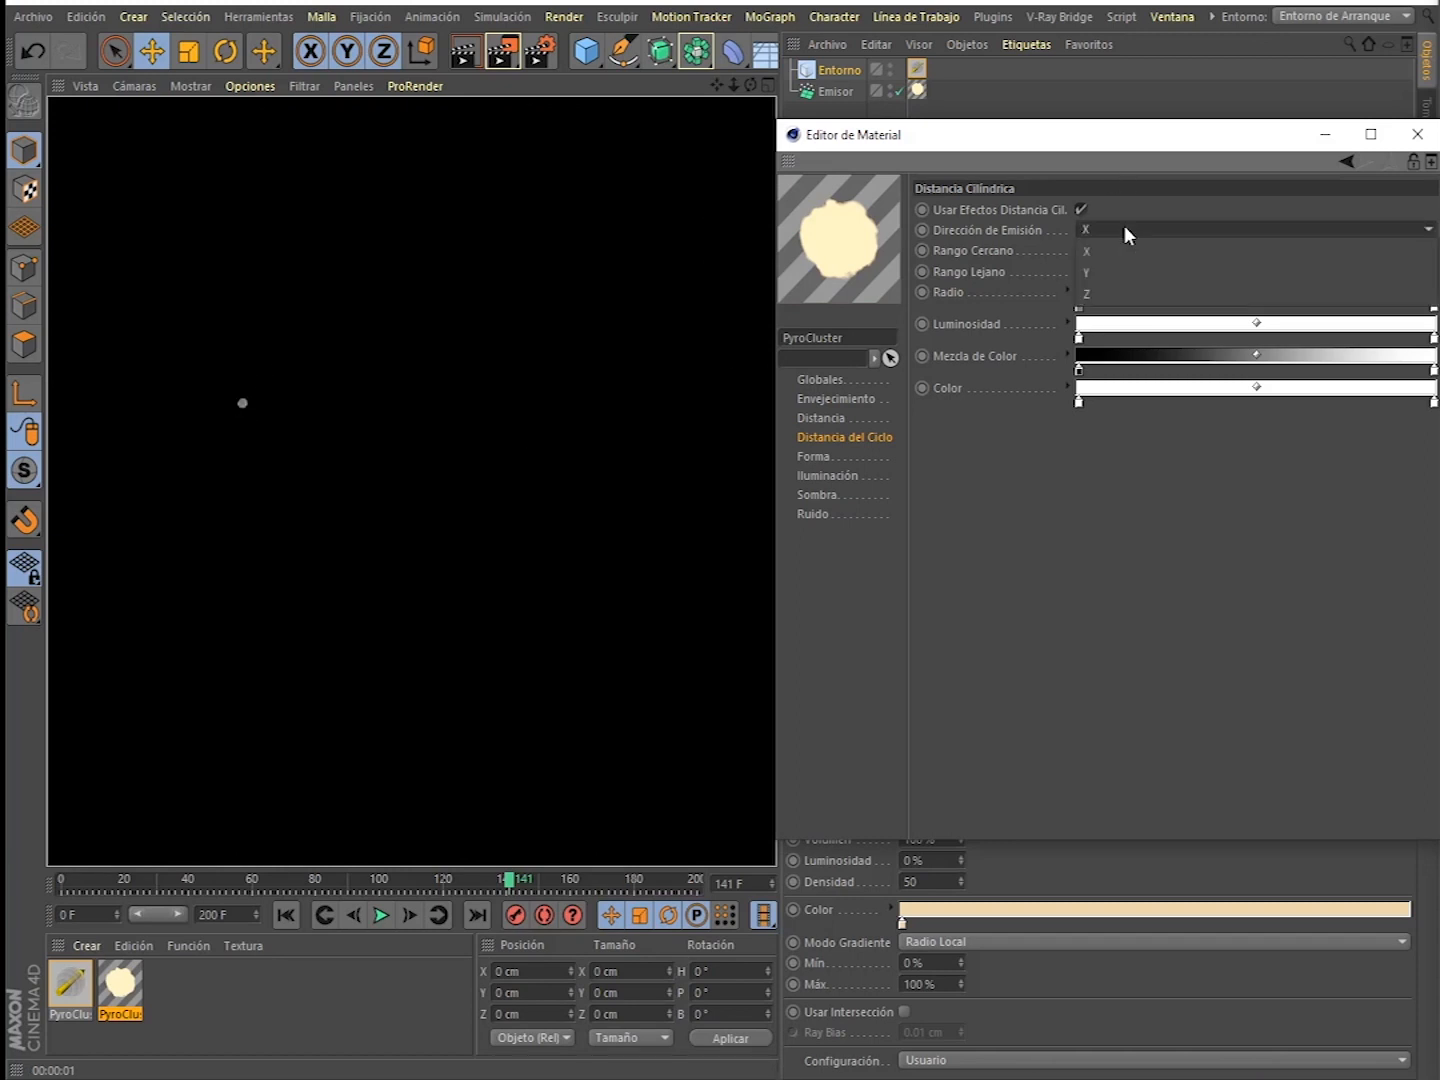
pyautogui.click(1117, 253)
pyautogui.click(1112, 228)
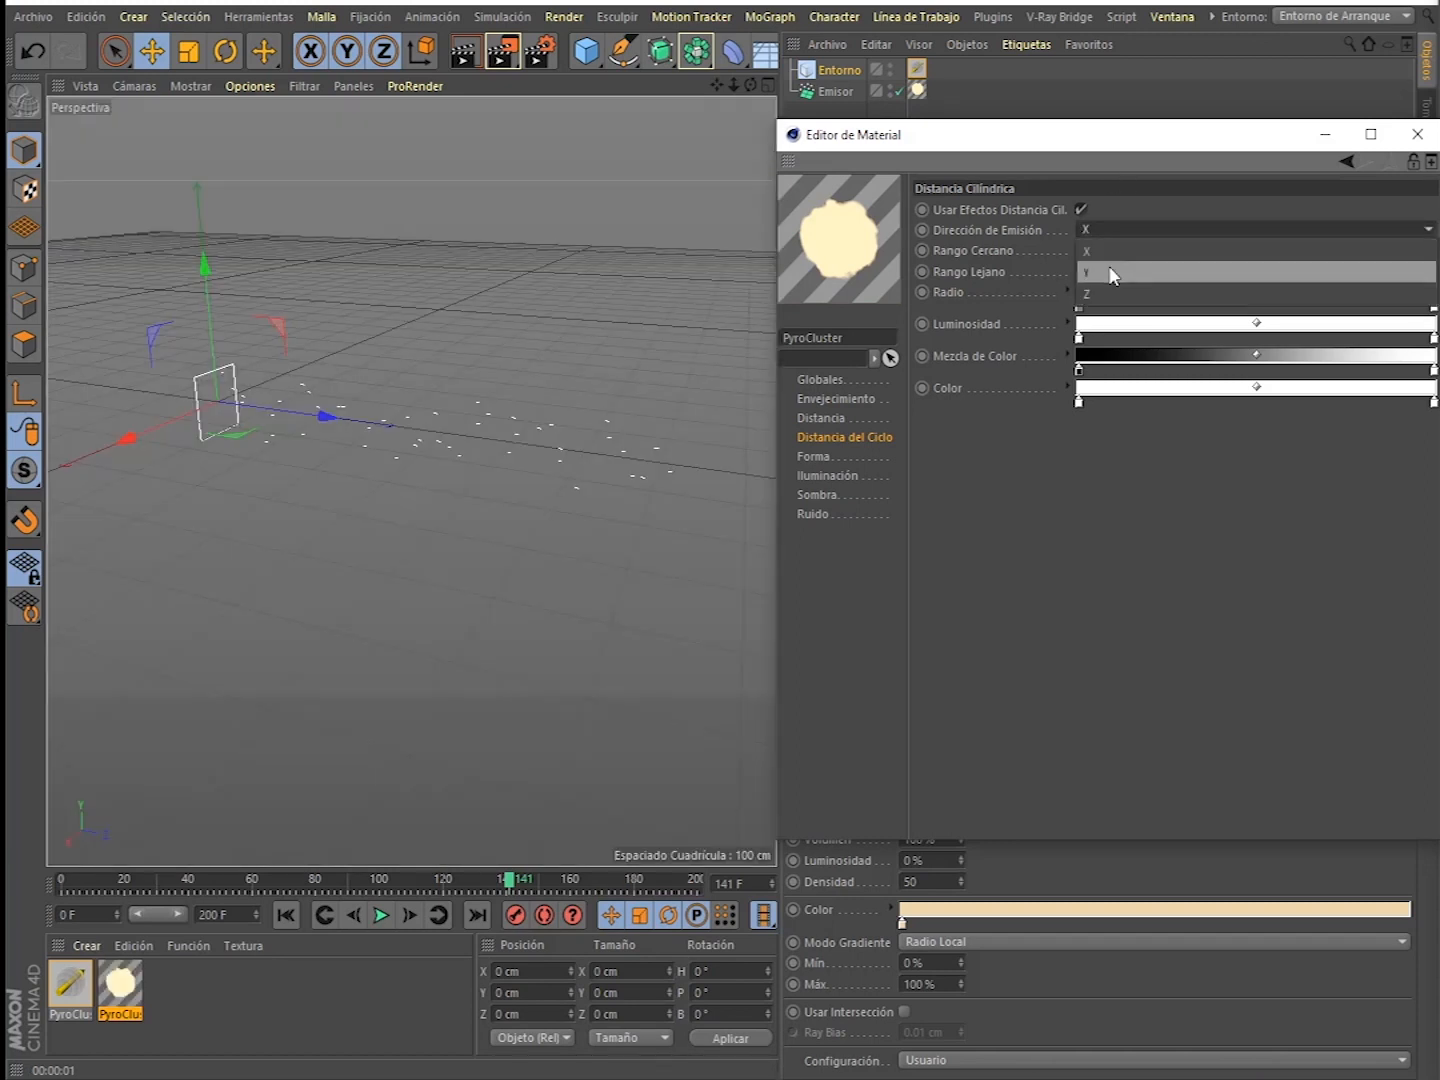
pyautogui.click(1105, 272)
pyautogui.hotkey('ctrl', 'r')
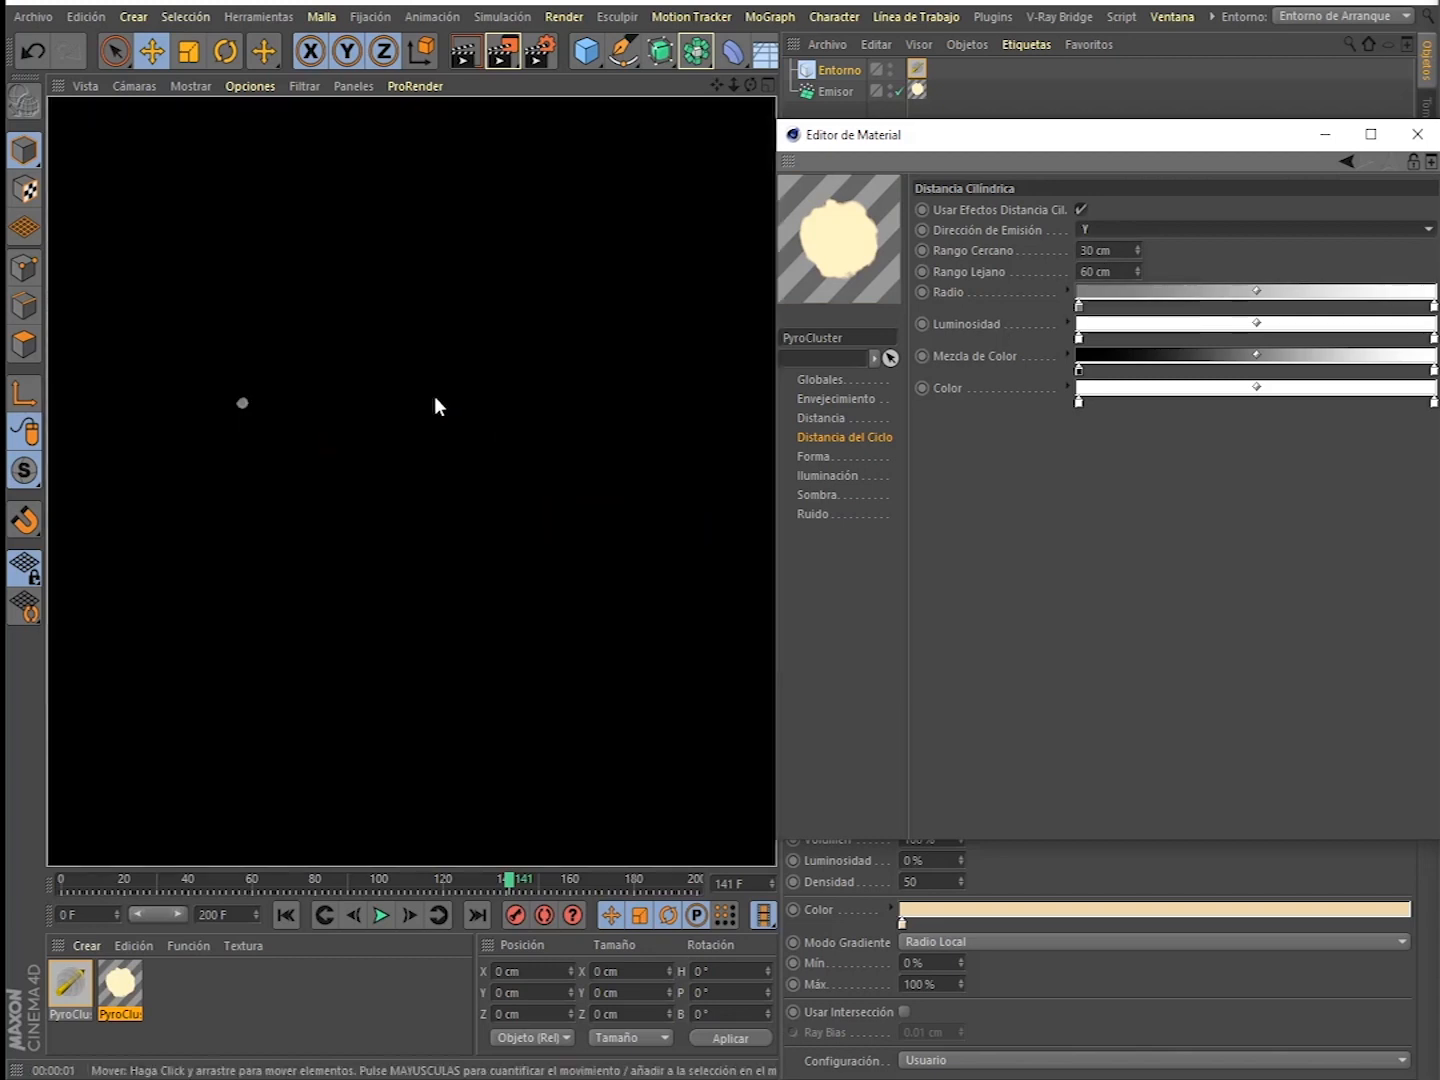
# - Set the Dirección de Emisión back to Z and render the perspective view
pyautogui.click(434, 396)
pyautogui.click(1110, 238)
pyautogui.click(1109, 291)
pyautogui.hotkey('ctrl', 'r')
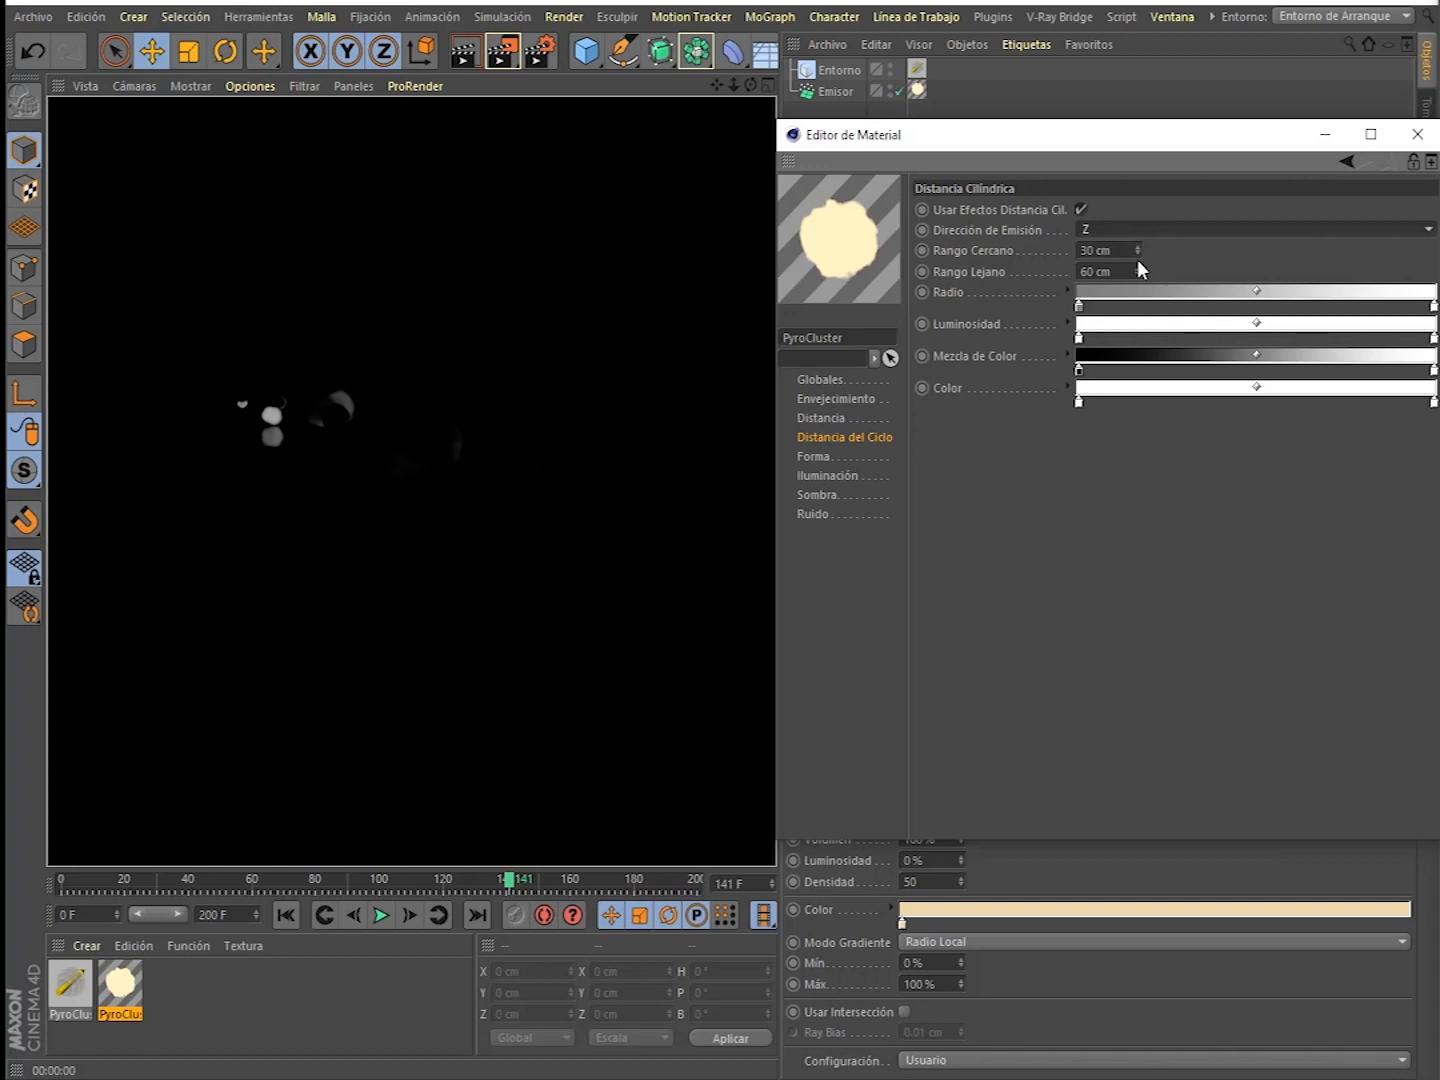
# - Try a Rango Lejano of 200 cm for the cylindrical distance effect, and undo back to the earlier view
pyautogui.moveTo(1119, 273); pyautogui.dragTo(1059, 254)
pyautogui.write('200')
pyautogui.press('Return')
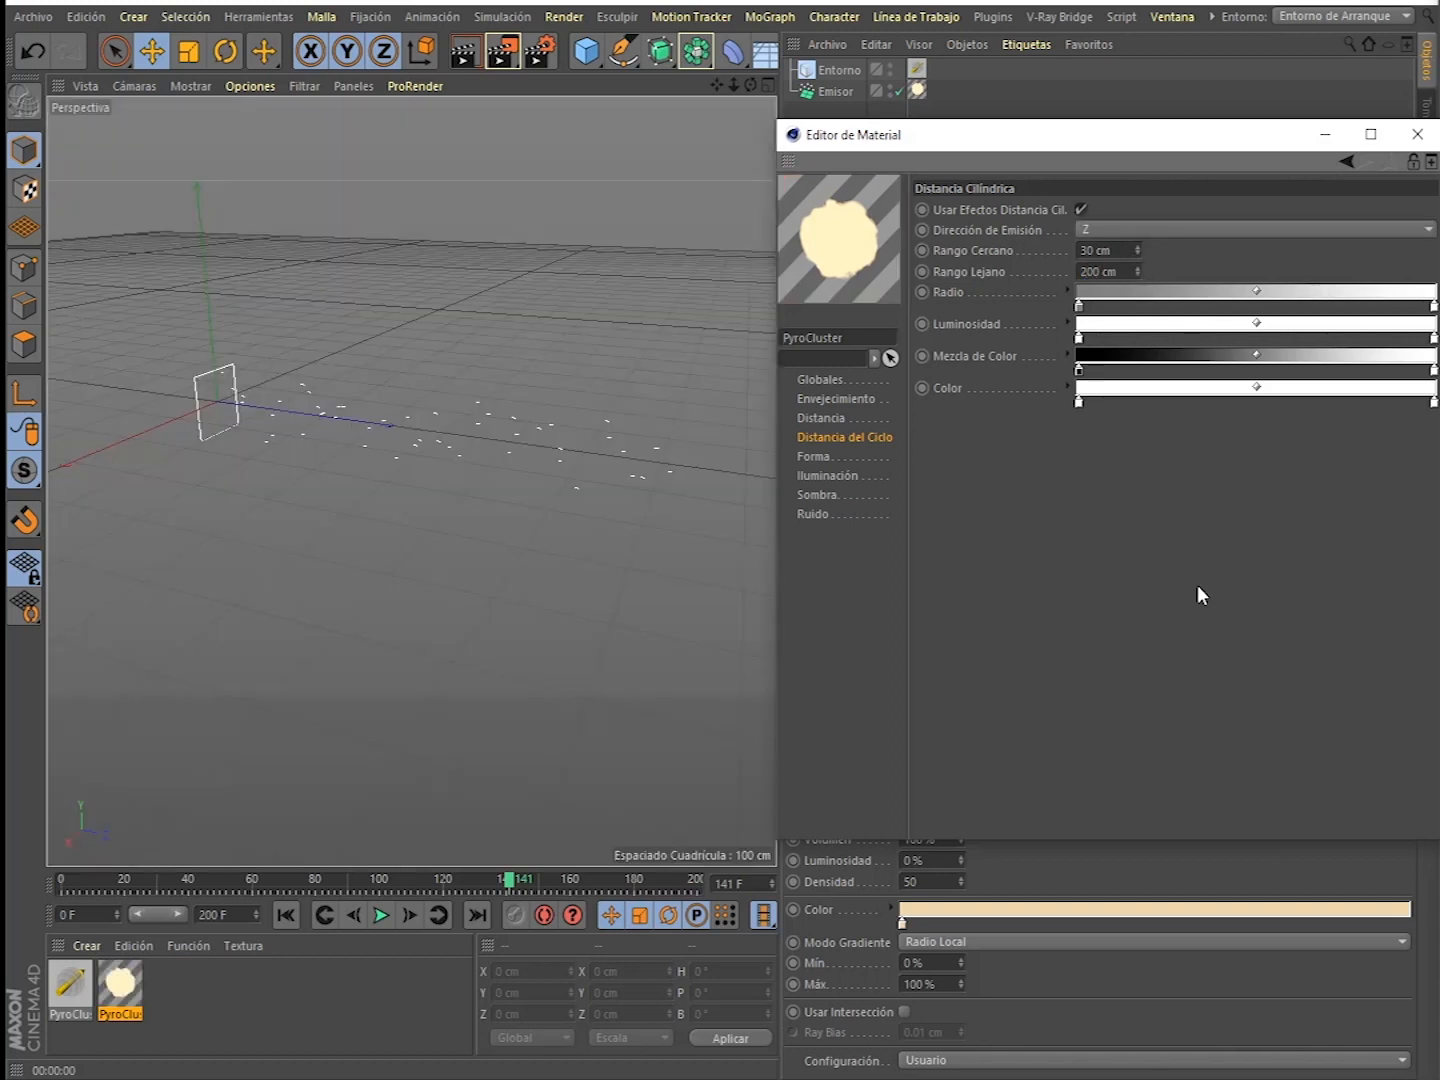
pyautogui.hotkey('ctrl', 'z')
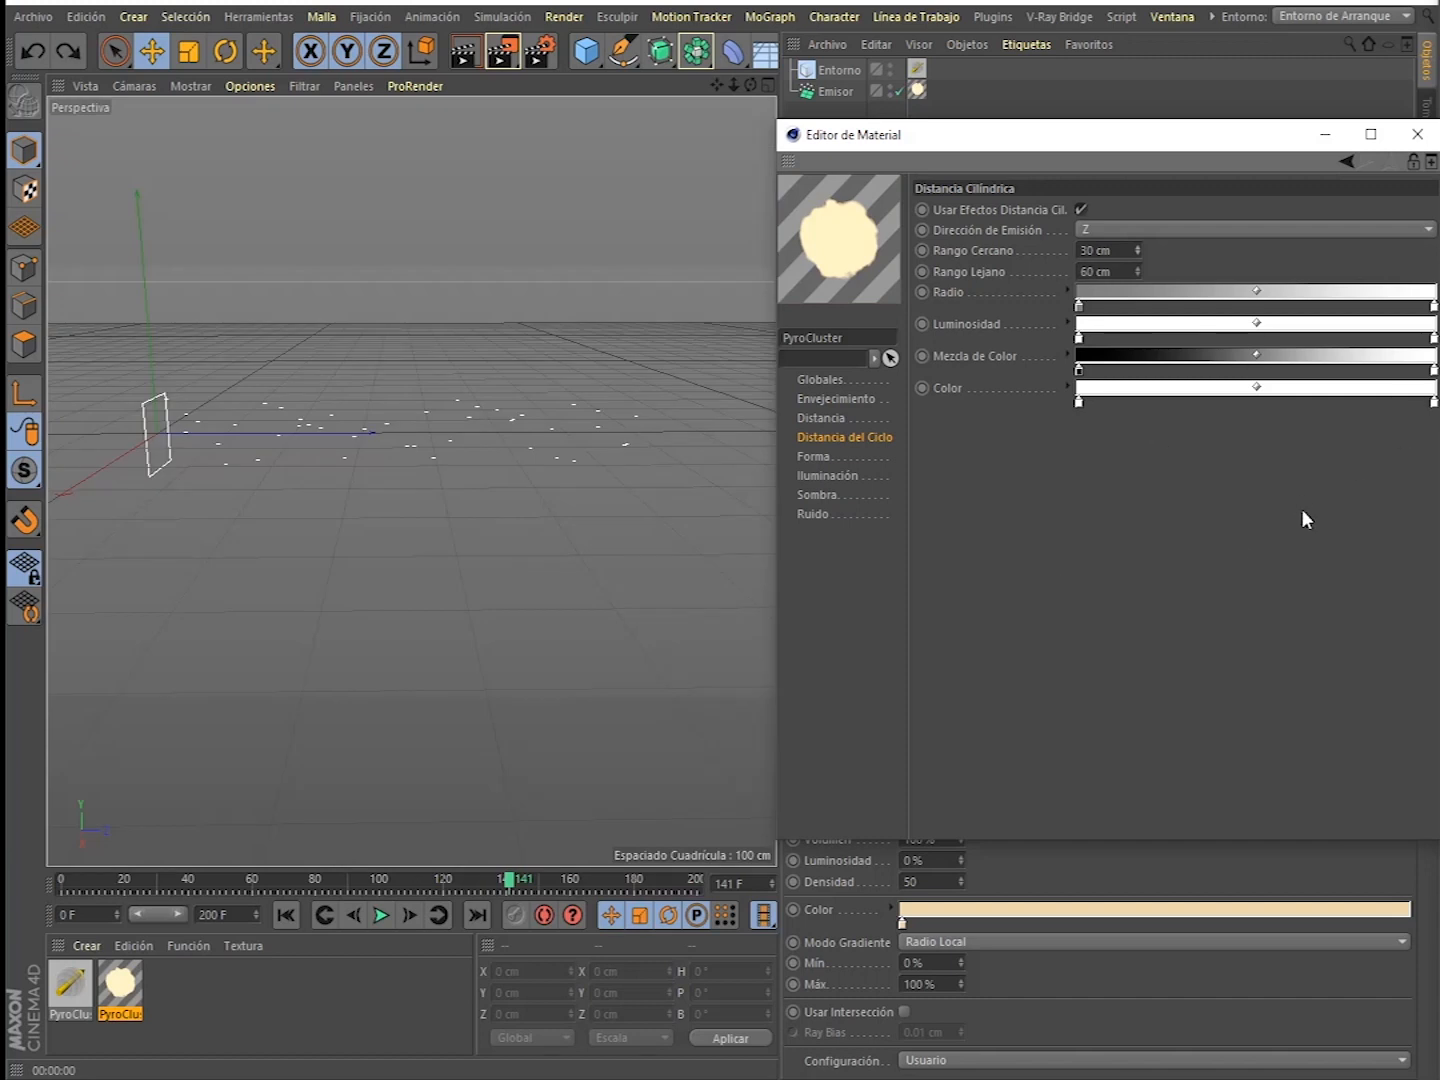
# - Set the cylindrical distance effect's Rango Lejano to 200 cm
pyautogui.doubleClick(1099, 271)
pyautogui.write('200')
pyautogui.press('Return')
# - Make the start knot of the cylindrical Radio gradient black, move its midpoint close to the start, and render the view
pyautogui.doubleClick(1078, 306)
pyautogui.moveTo(1052, 344); pyautogui.dragTo(995, 347)
pyautogui.click(1022, 380)
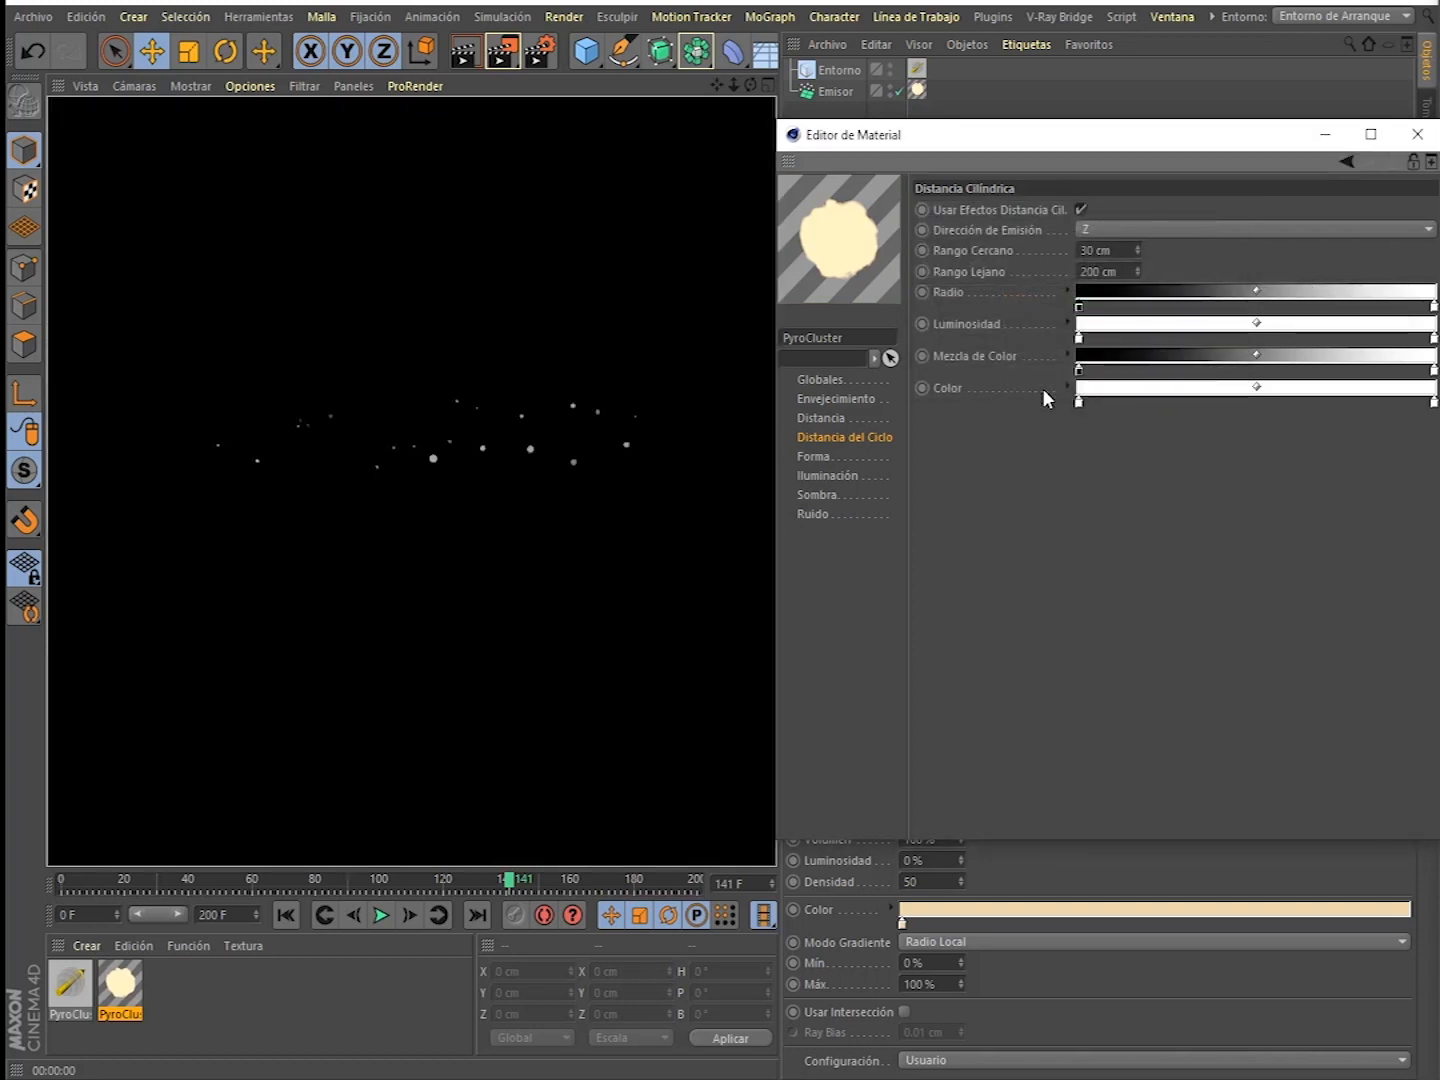
pyautogui.moveTo(1255, 290); pyautogui.dragTo(1090, 293)
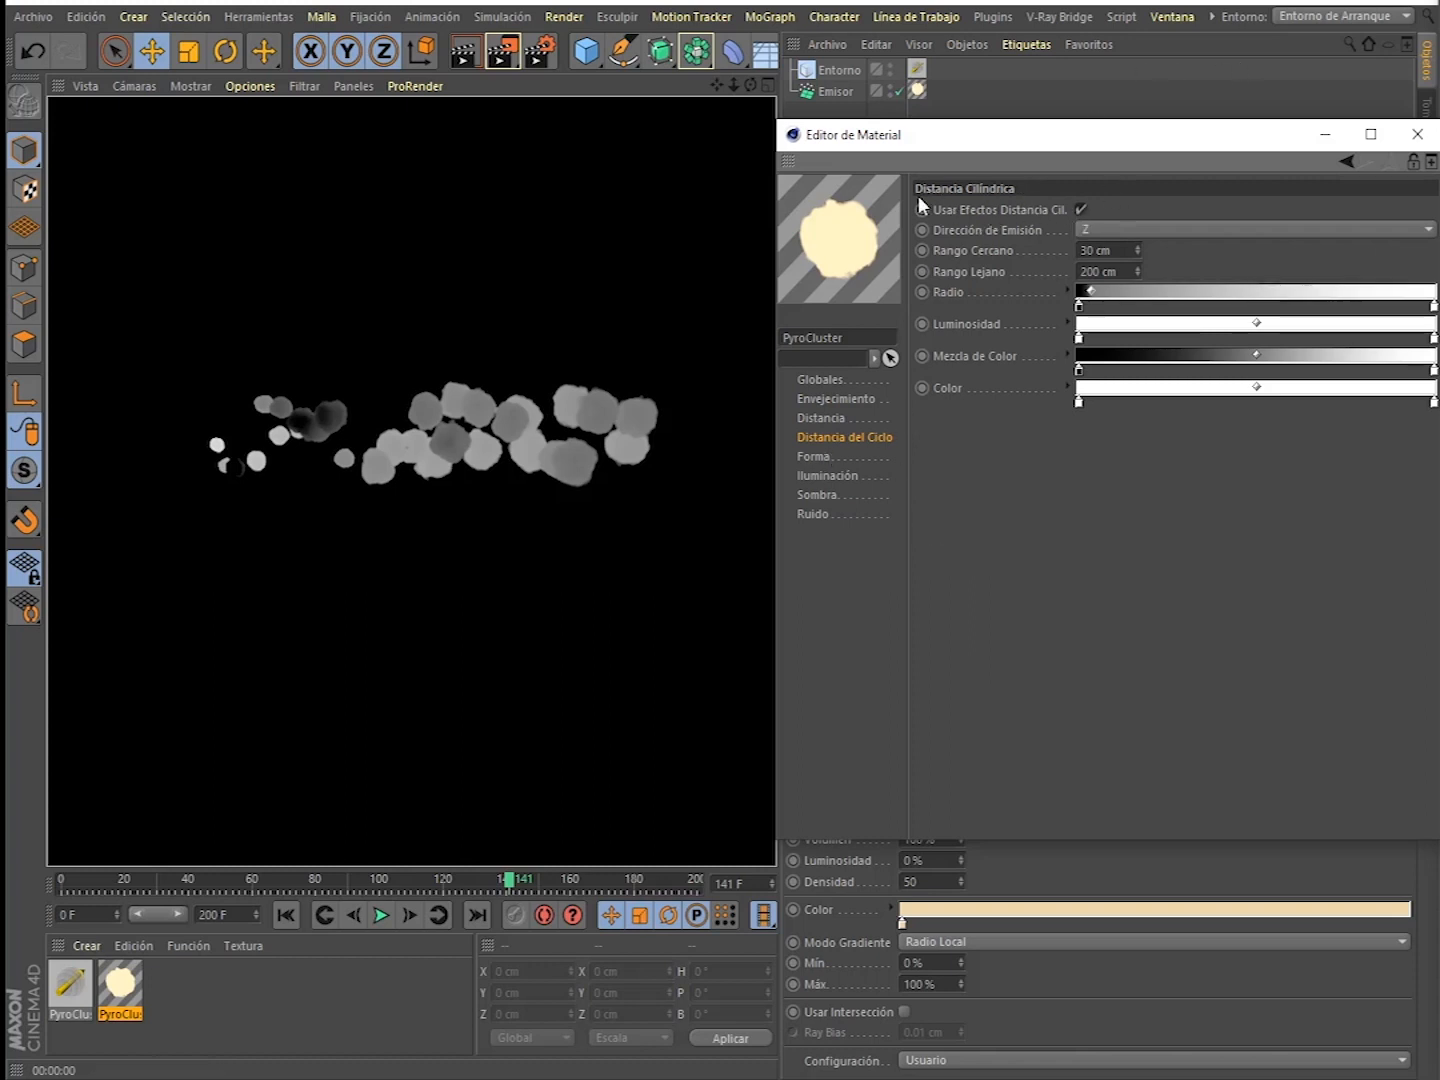
# - Disable Usar Efectos Distancia Cil. and open the material's Forma settings
pyautogui.click(1082, 208)
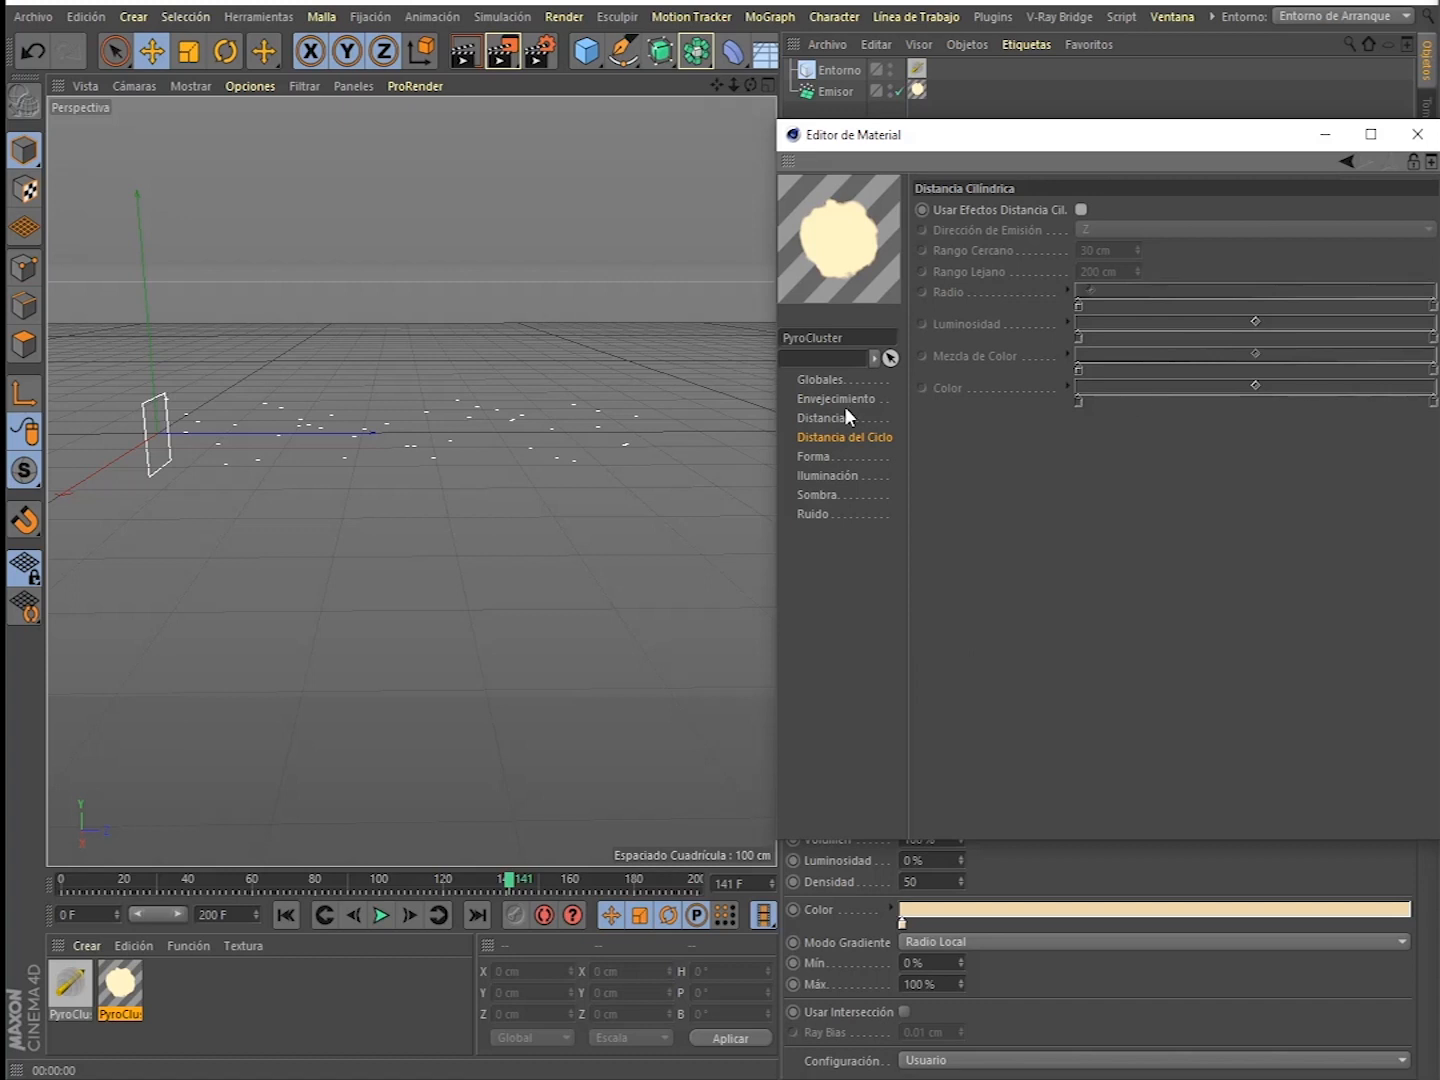
pyautogui.click(815, 457)
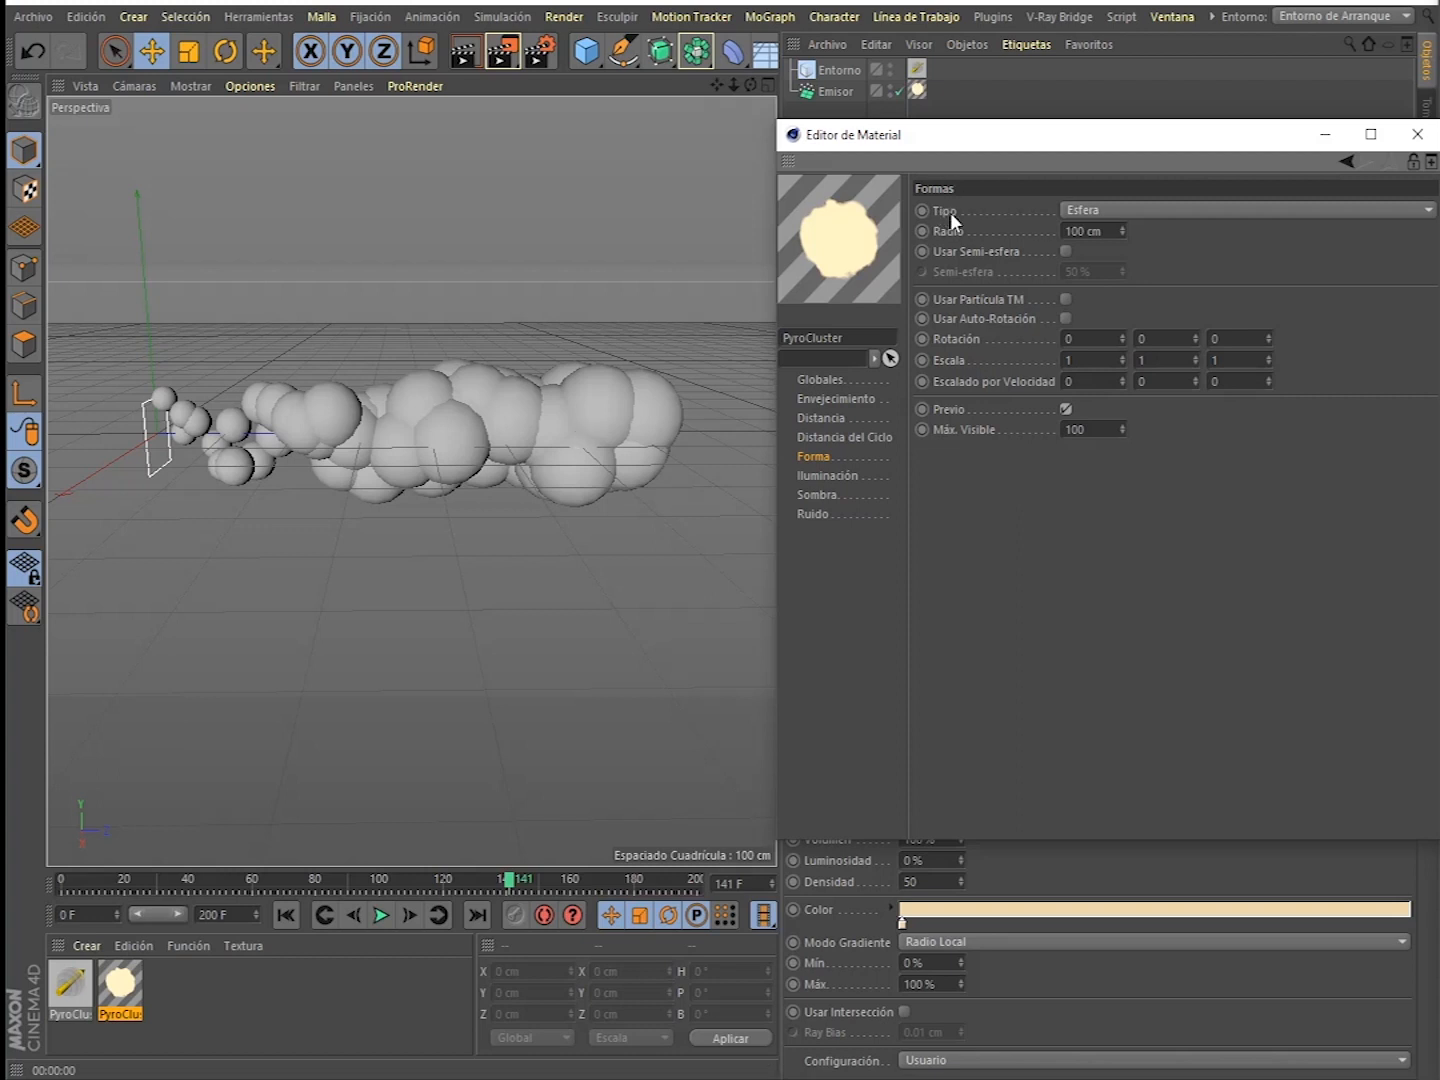
# - Choose Esfera as the PyroCluster shape's Tipo and render the view
pyautogui.click(1068, 210)
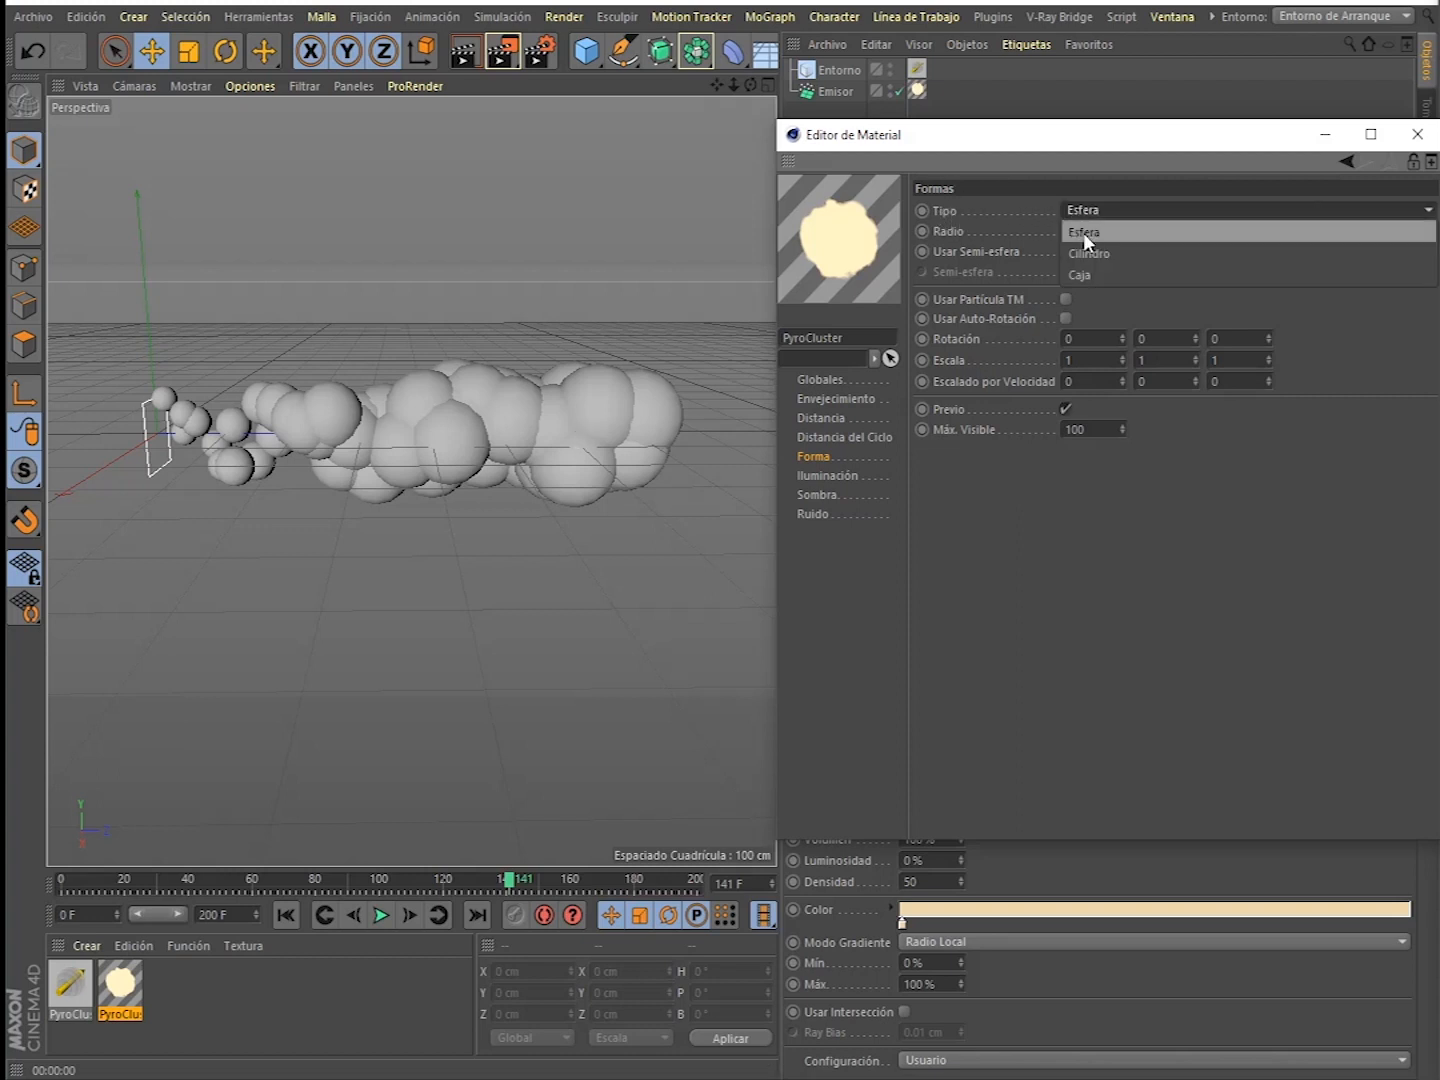
pyautogui.click(1105, 236)
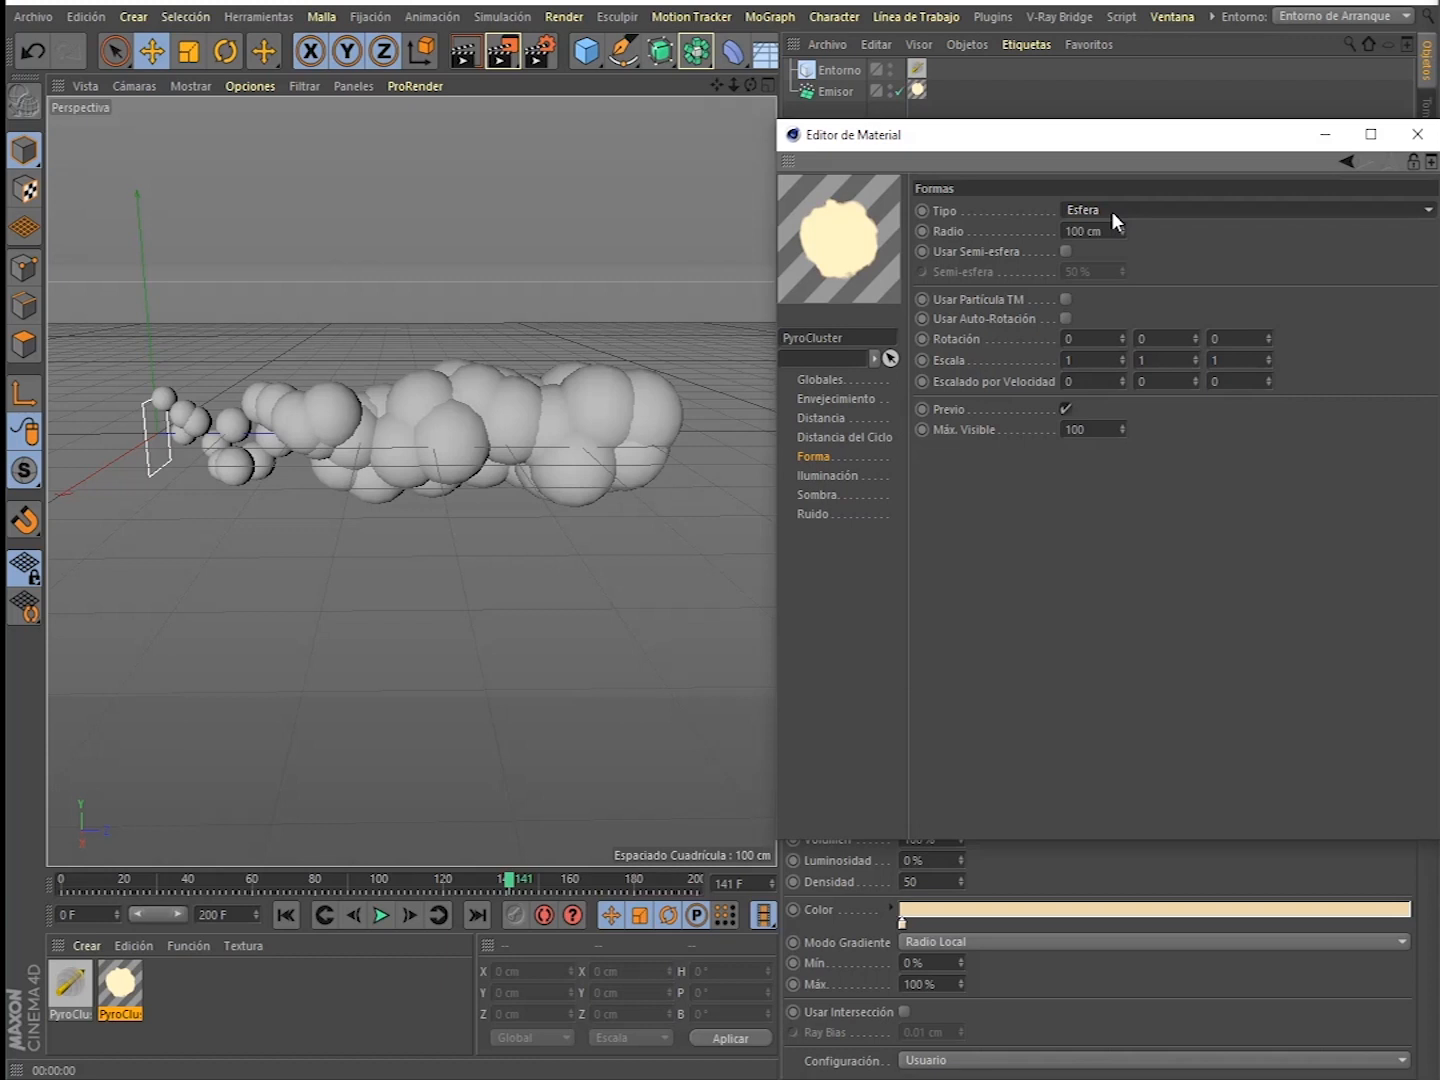
pyautogui.hotkey('ctrl', 'r')
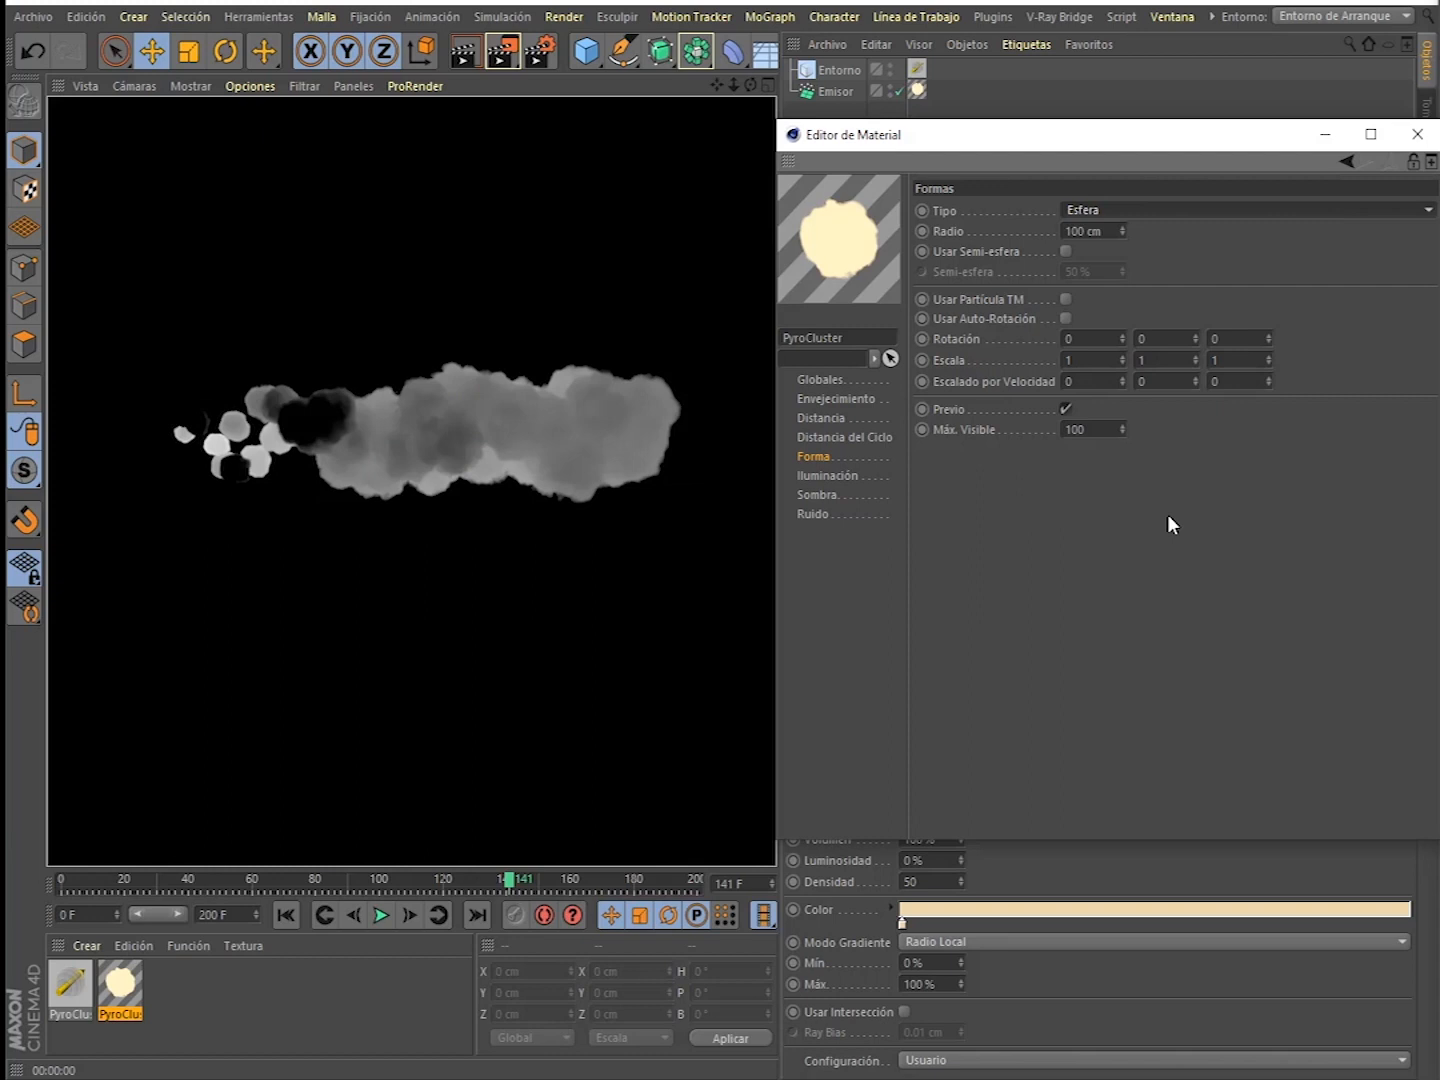
# - Try Cilindro as the PyroCluster shape's Tipo and render the view
pyautogui.click(1130, 212)
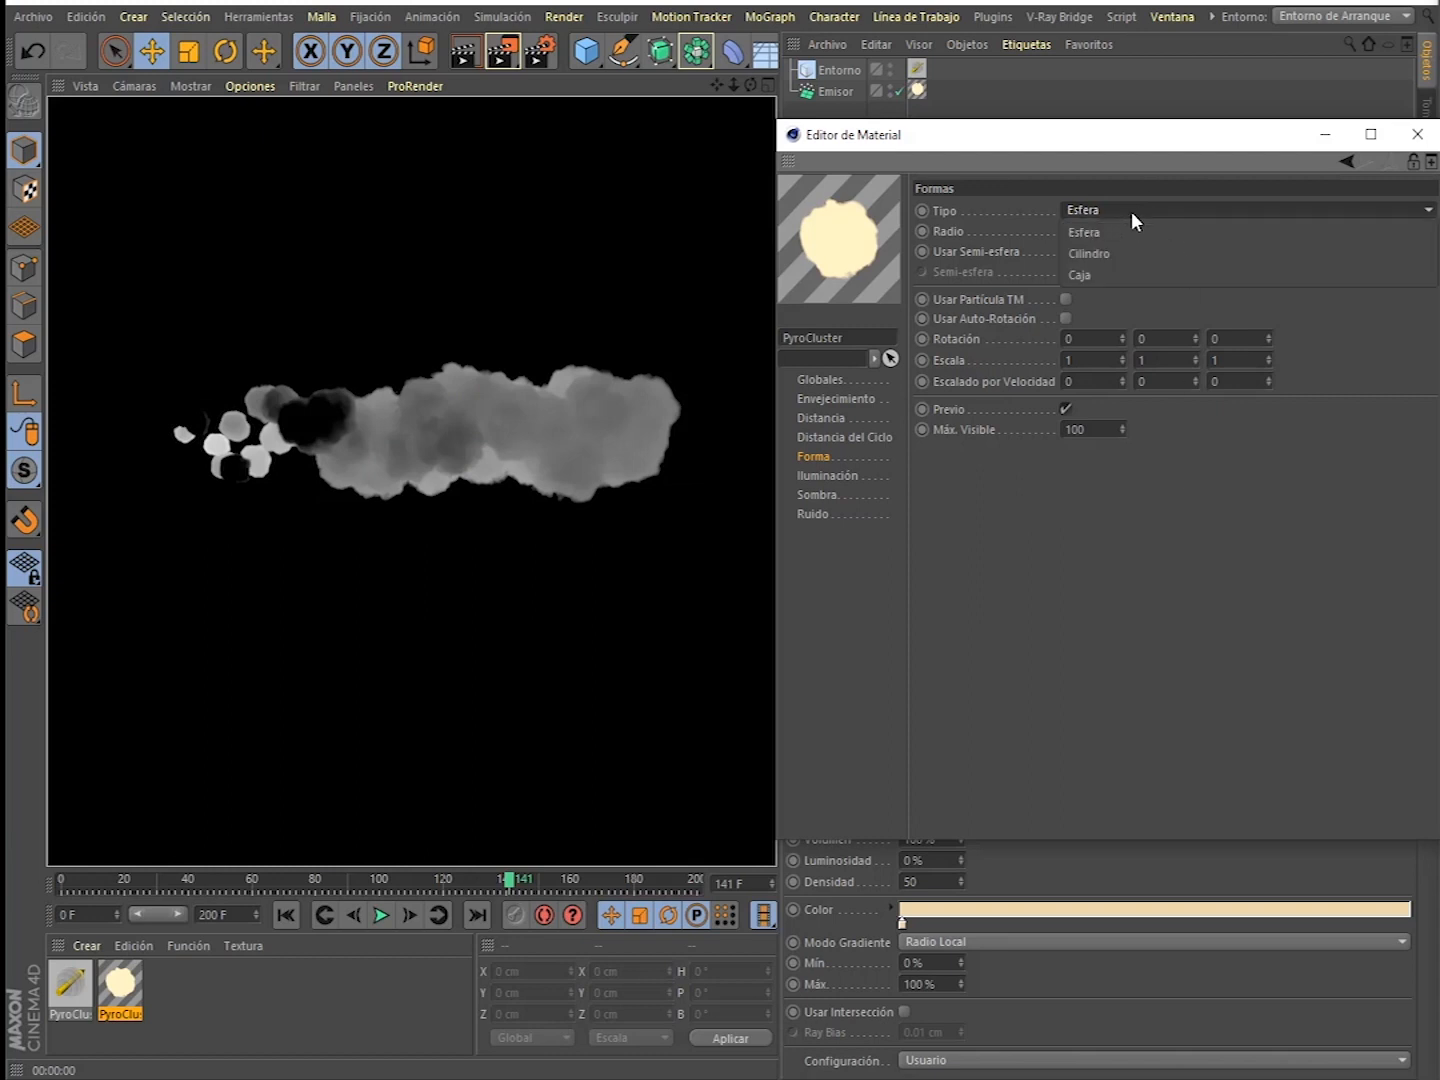
pyautogui.click(1111, 252)
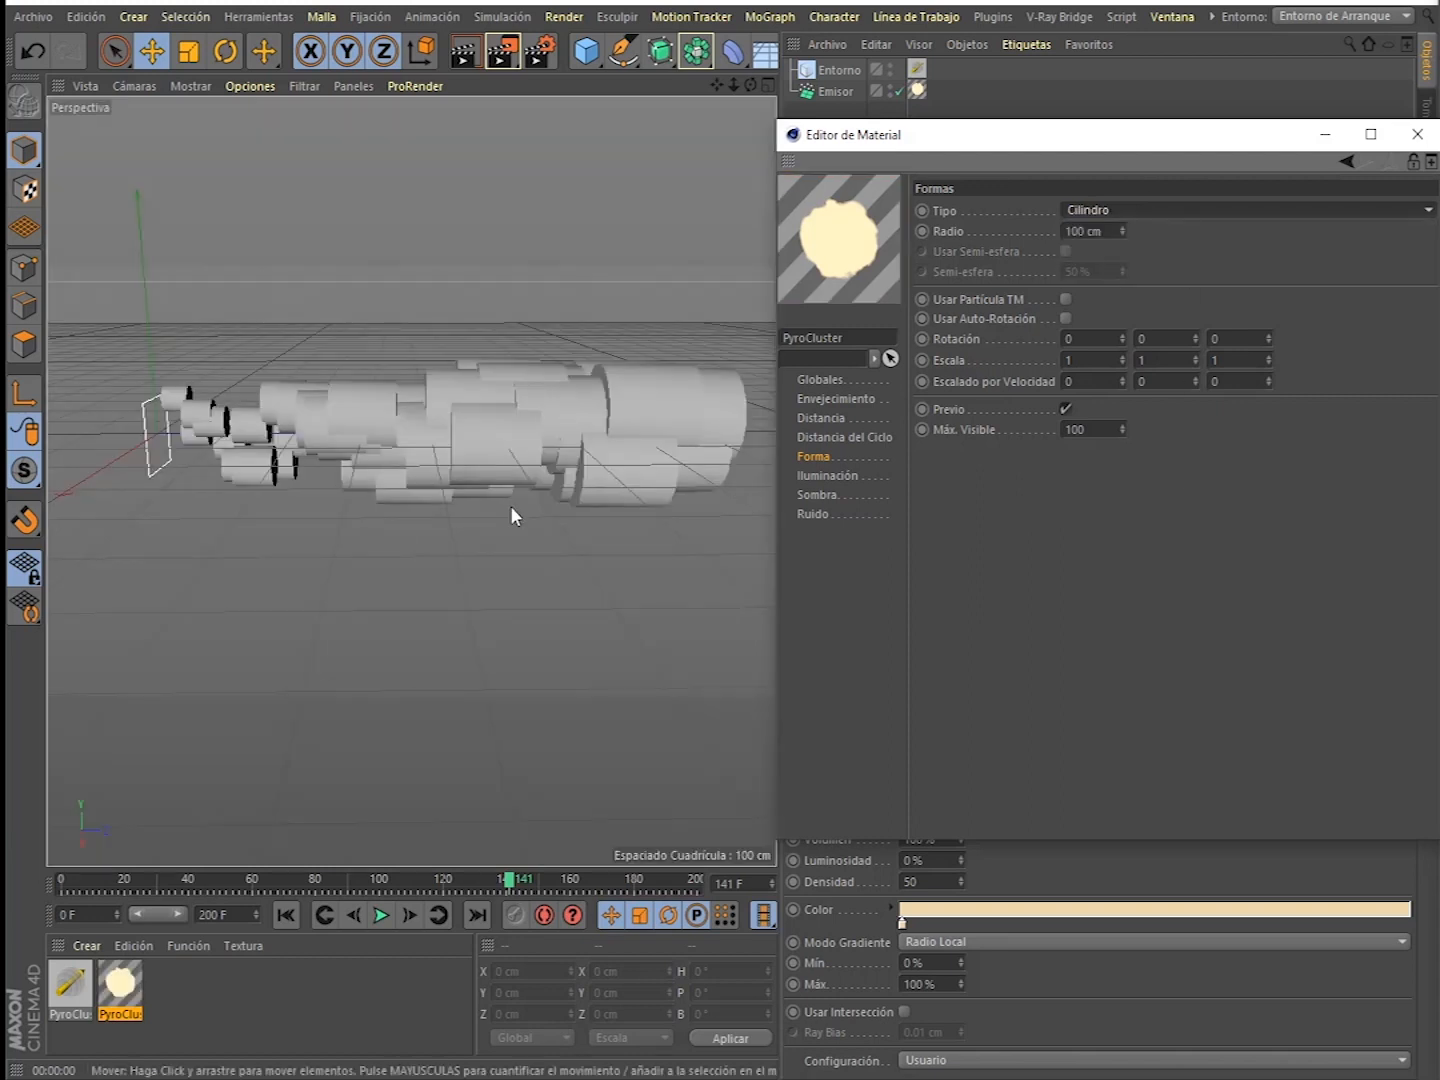
pyautogui.click(413, 460)
pyautogui.hotkey('ctrl', 'r')
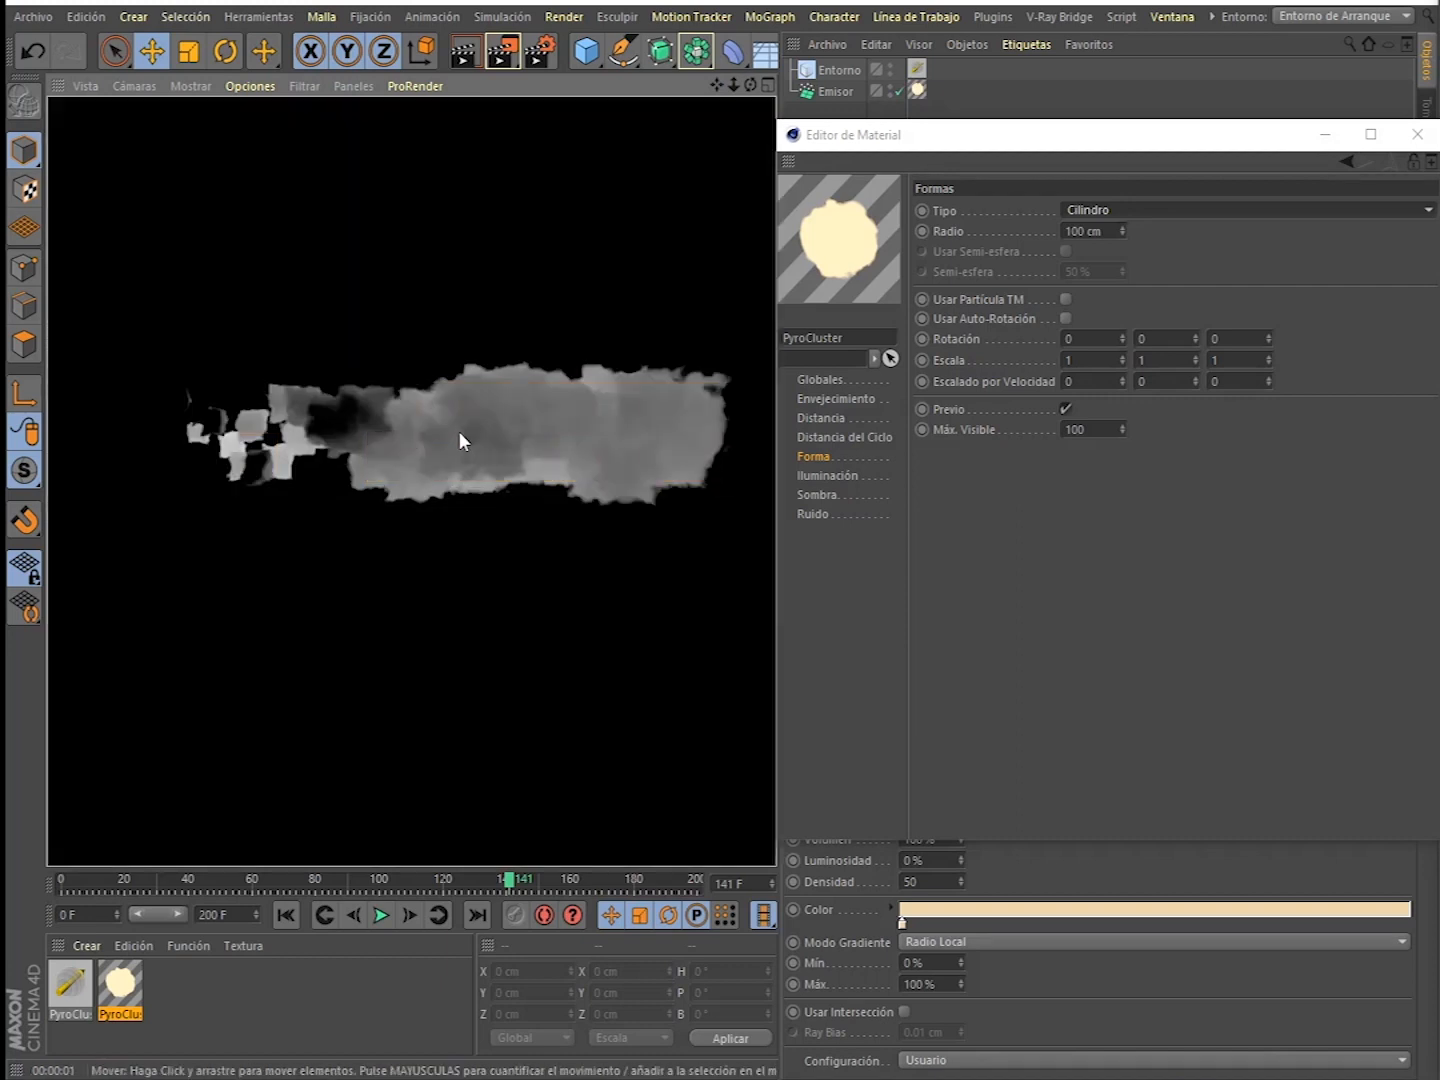
# - Set the PyroCluster shape's Tipo to Caja and its Radio to 95 cm
pyautogui.click(1149, 213)
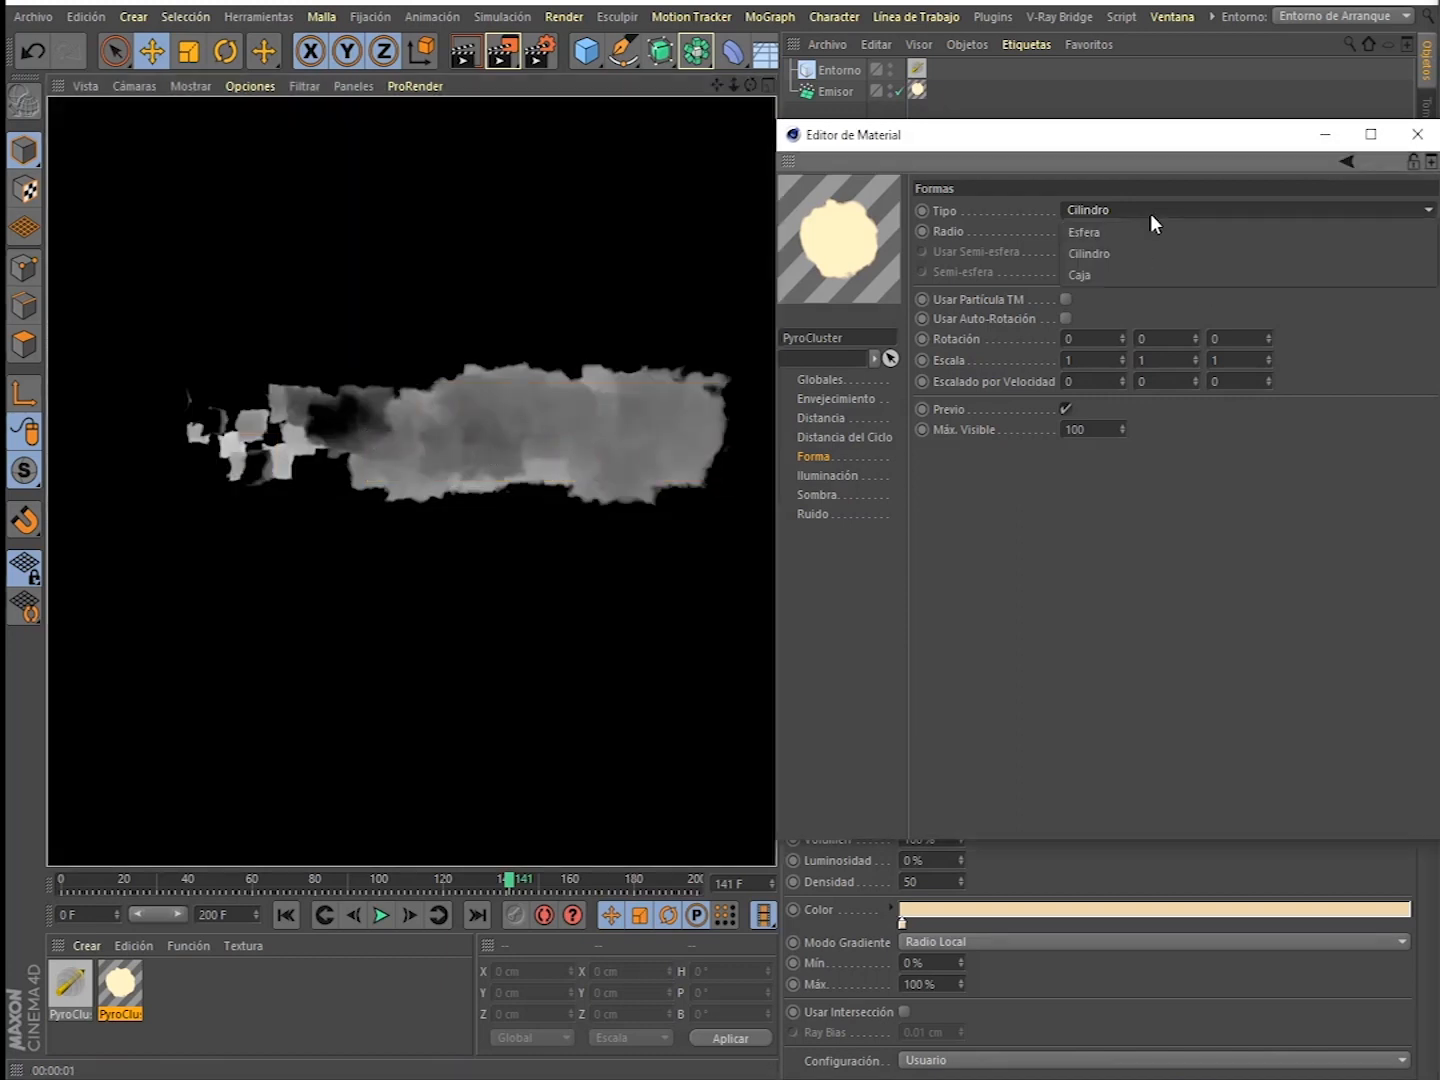
pyautogui.click(1126, 281)
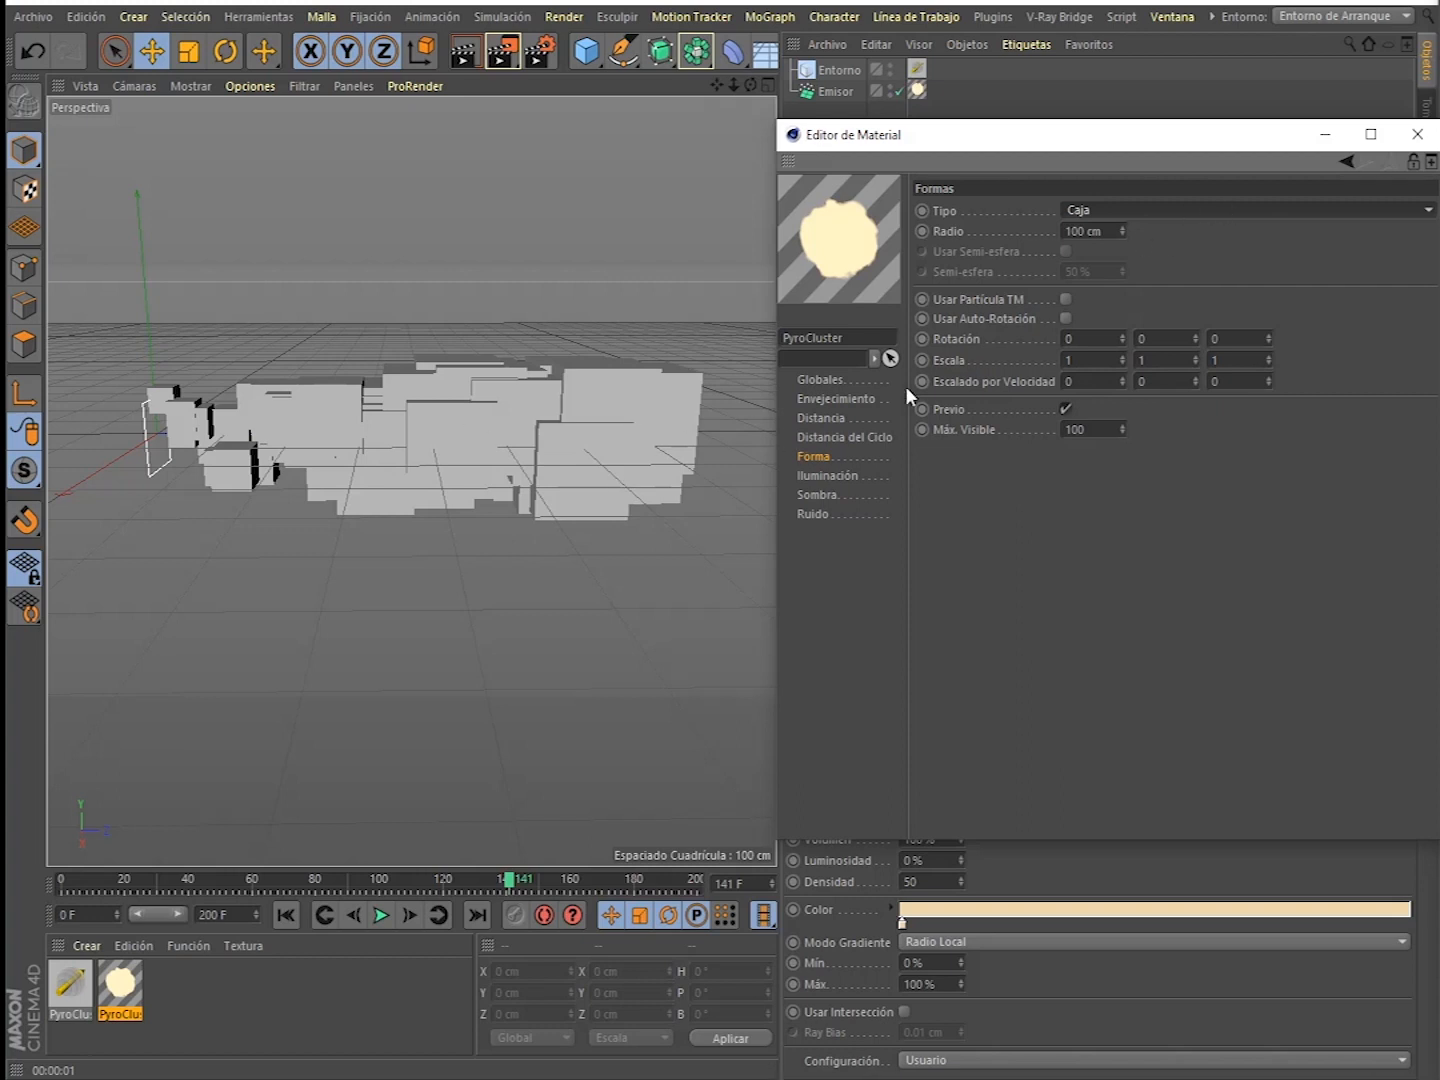
pyautogui.moveTo(590, 384)
pyautogui.keyDown('alt'); pyautogui.mouseDown()
pyautogui.moveTo(565, 445)
pyautogui.moveTo(613, 407)
pyautogui.mouseUp(); pyautogui.keyUp('alt')
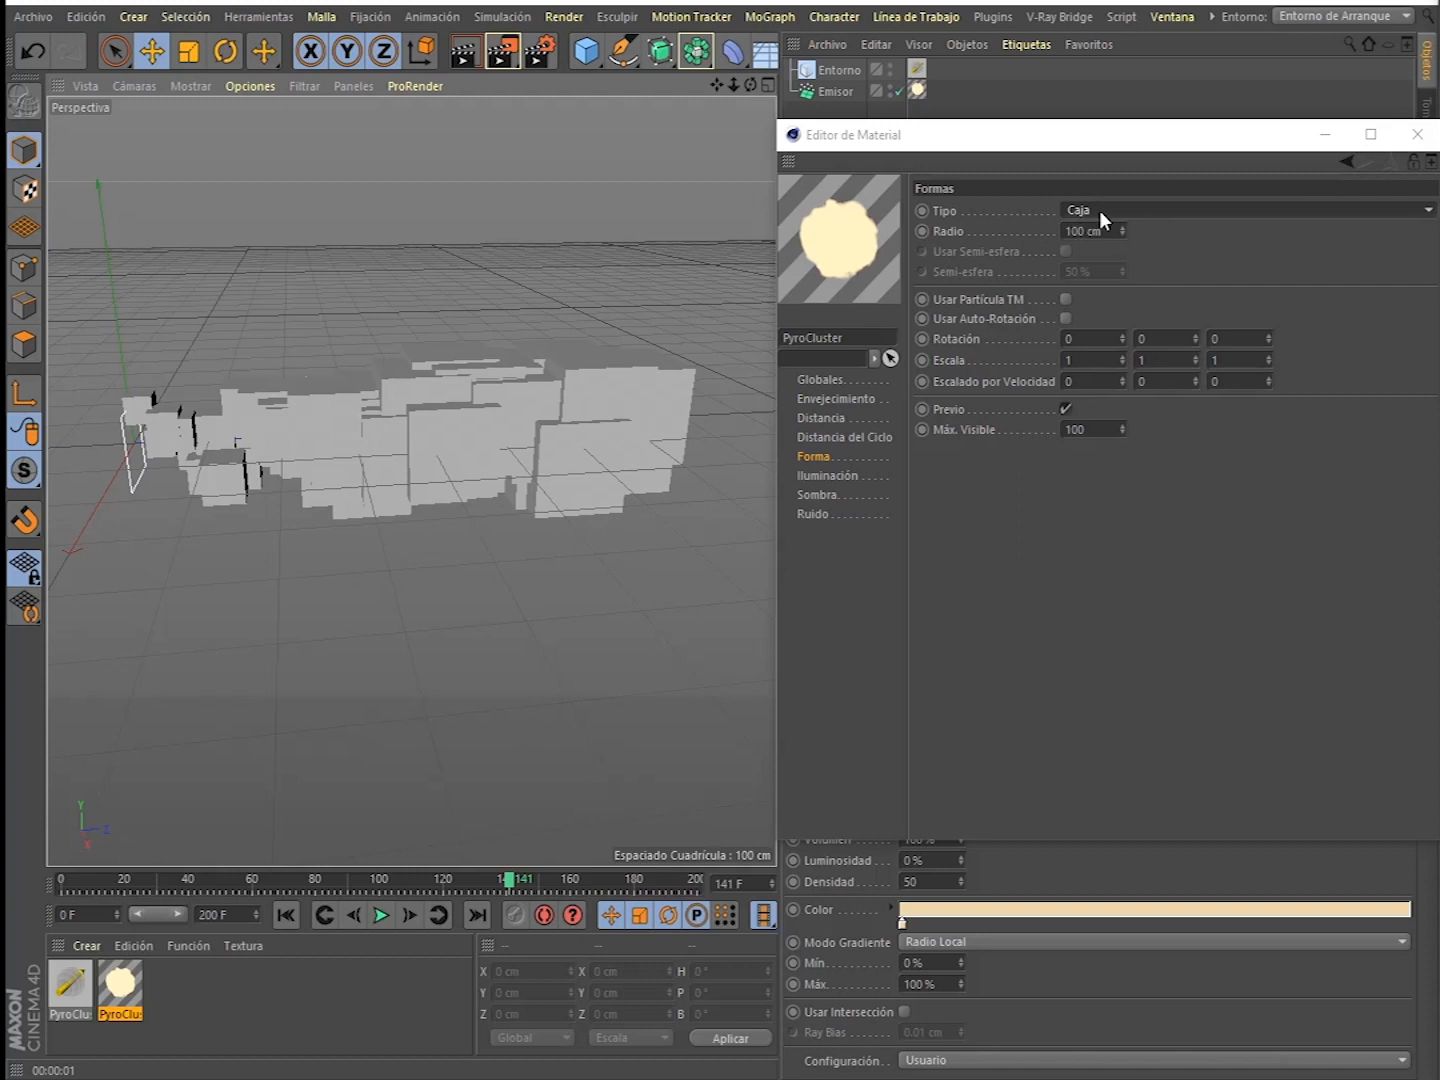
pyautogui.keyDown('alt'); pyautogui.moveTo(734, 446); pyautogui.dragTo(757, 358); pyautogui.keyUp('alt')
pyautogui.moveTo(1122, 231)
pyautogui.mouseDown()
pyautogui.moveTo(1122, 177)
pyautogui.moveTo(1121, 238)
pyautogui.mouseUp()
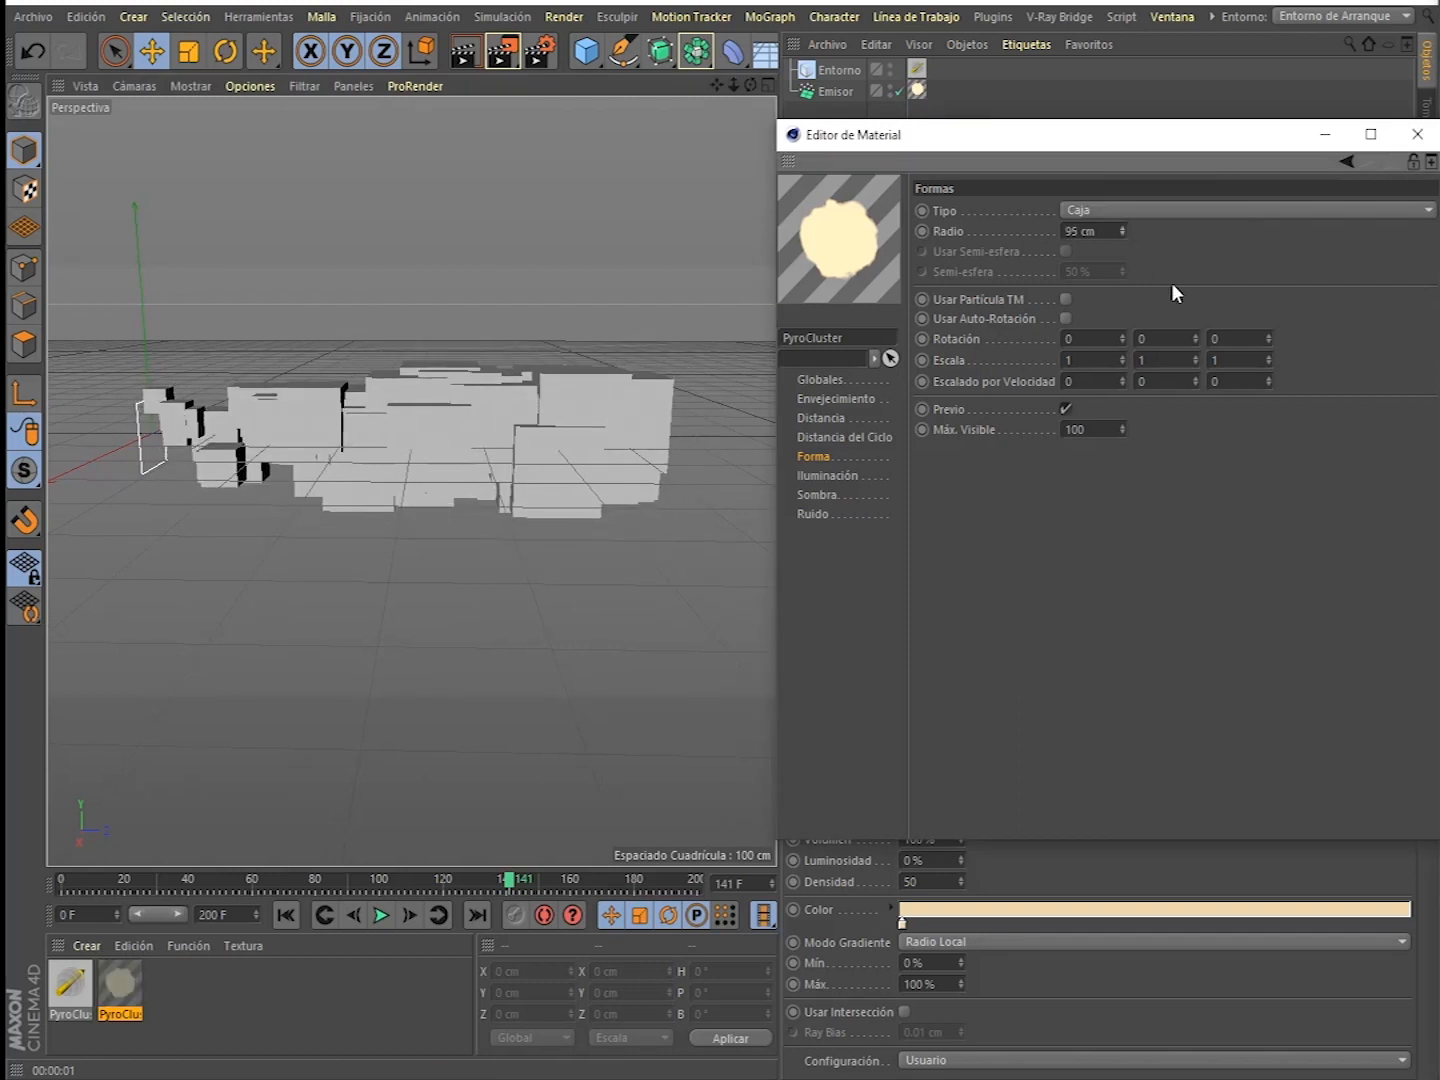
# - Try a Rotación of 37, 61 and 84 for the box shapes
pyautogui.click(1040, 301)
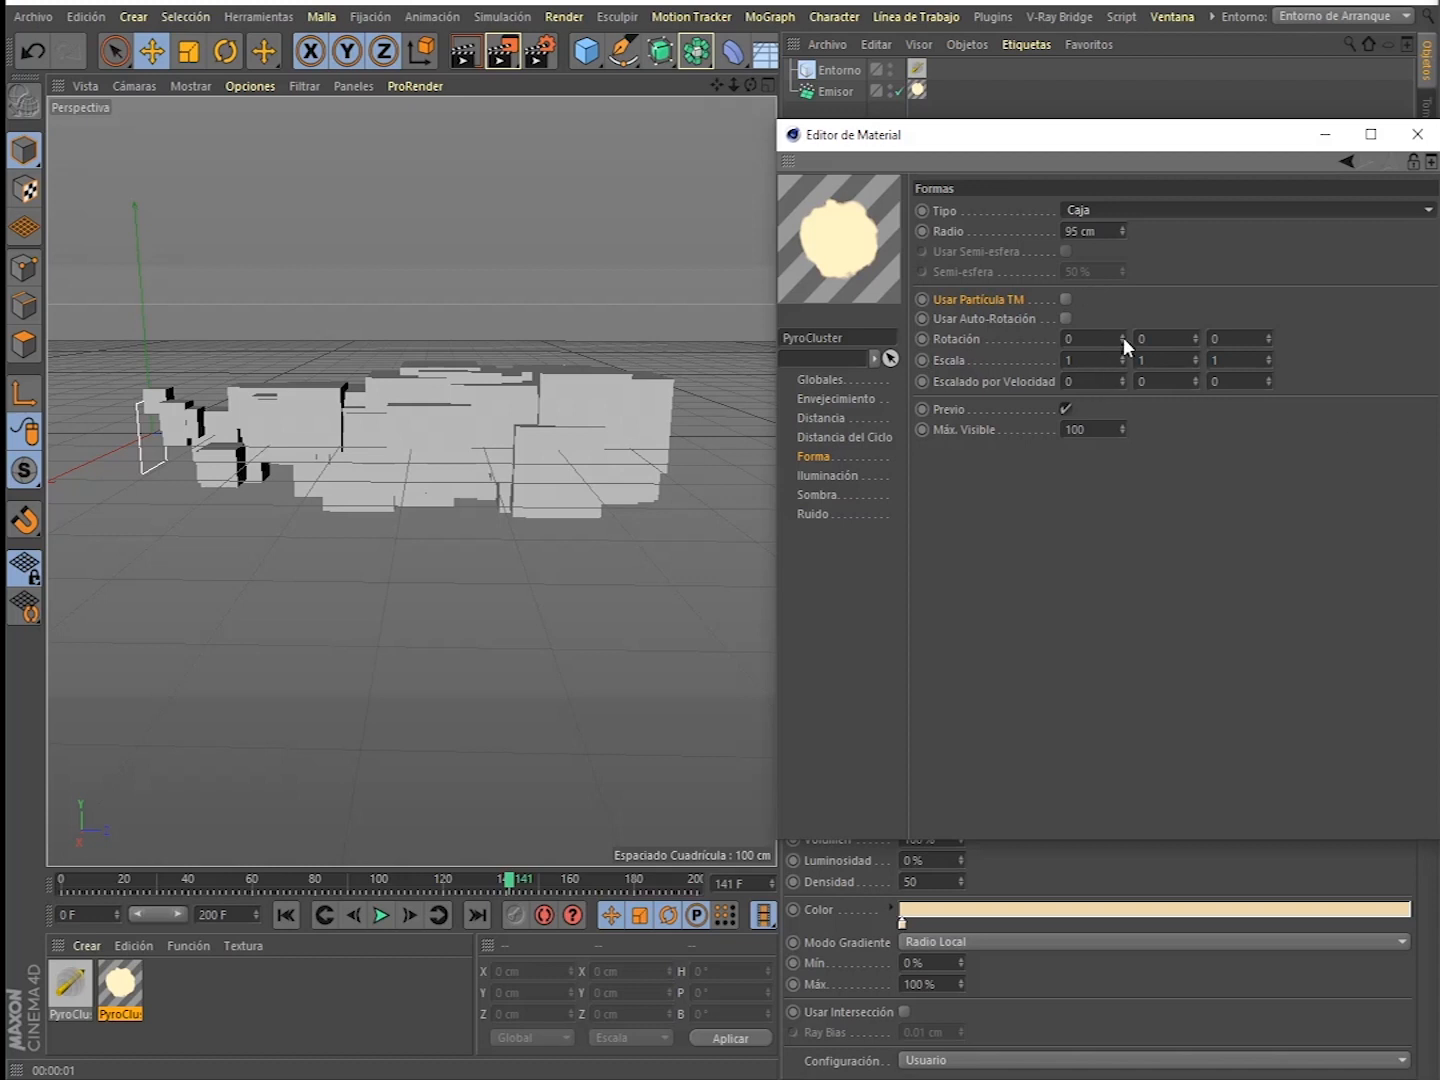
pyautogui.moveTo(1123, 337)
pyautogui.mouseDown()
pyautogui.moveTo(1123, 383)
pyautogui.moveTo(1122, 301)
pyautogui.mouseUp()
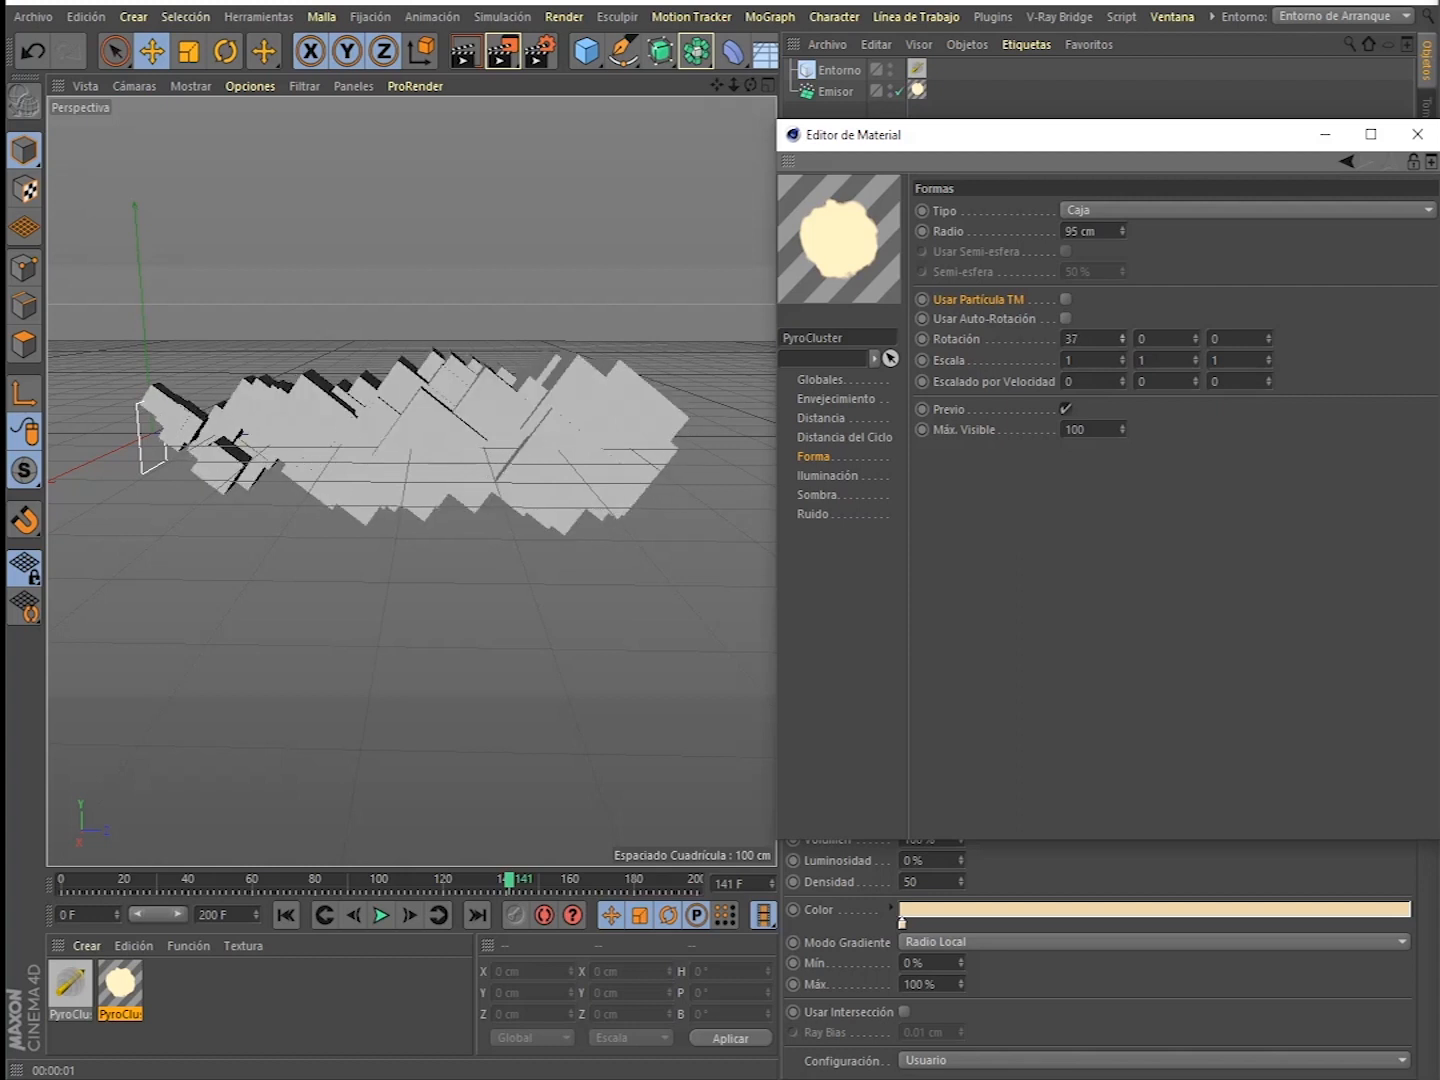
pyautogui.moveTo(1195, 338); pyautogui.dragTo(1195, 281)
pyautogui.moveTo(1268, 345); pyautogui.dragTo(1268, 262)
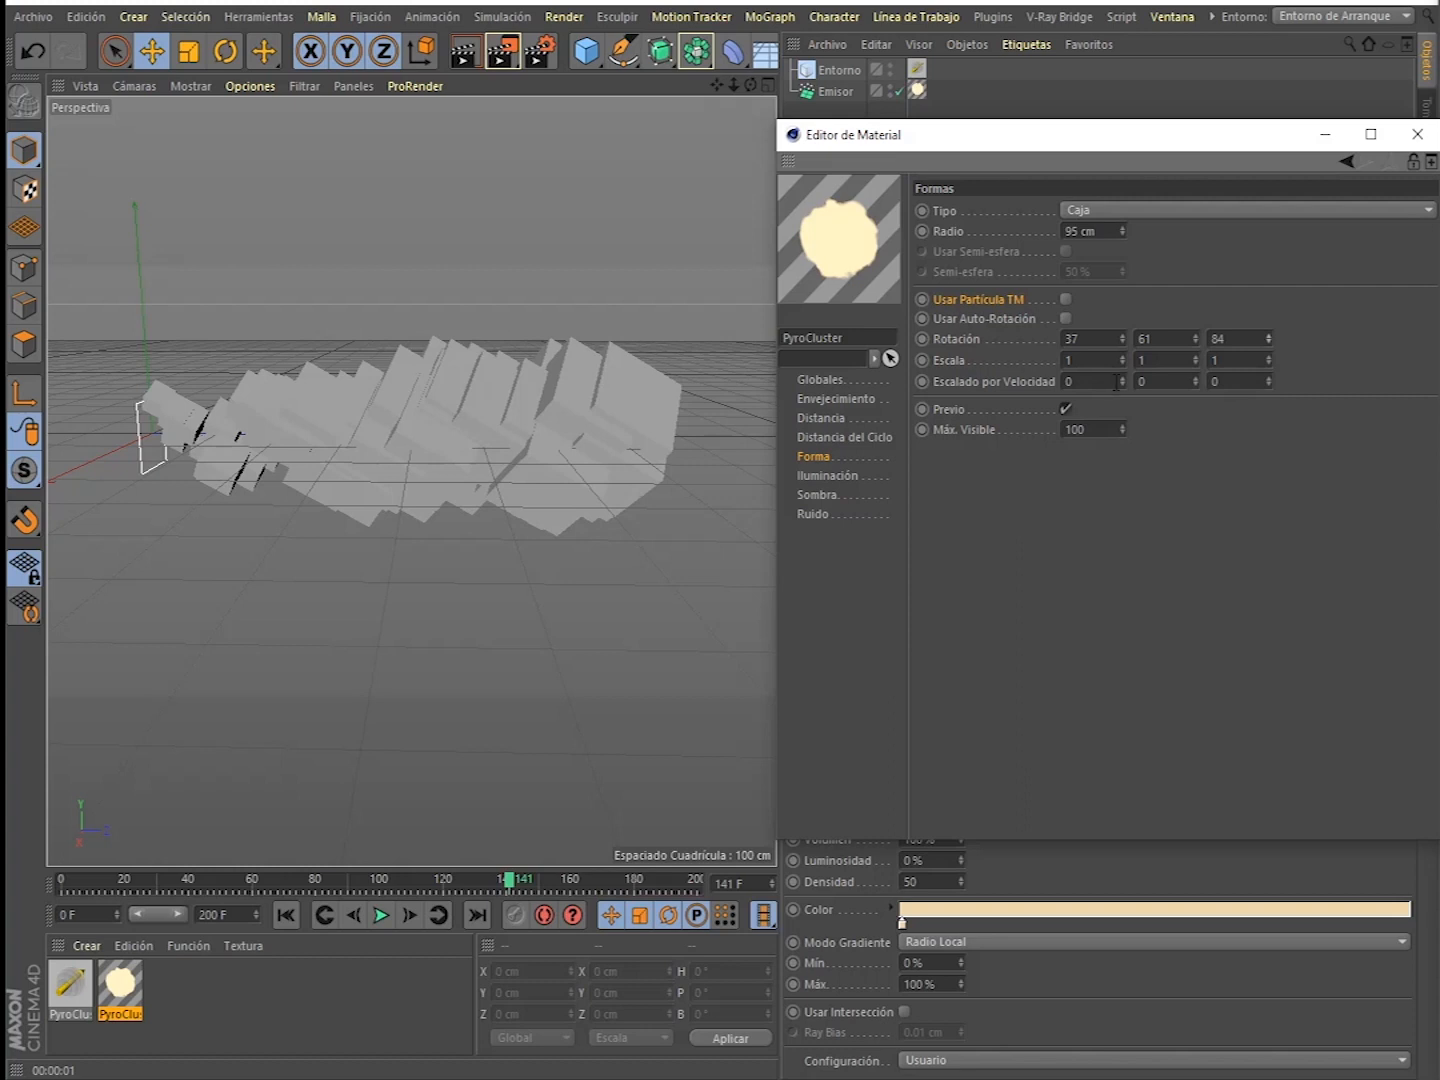
# - With the animation playing, try Escalado por Velocidad values of 48.6, 29.21 and 29.23, and an Escala of 1.24, 1.29 and 1
pyautogui.moveTo(1123, 382); pyautogui.dragTo(1282, 374)
pyautogui.click(386, 914)
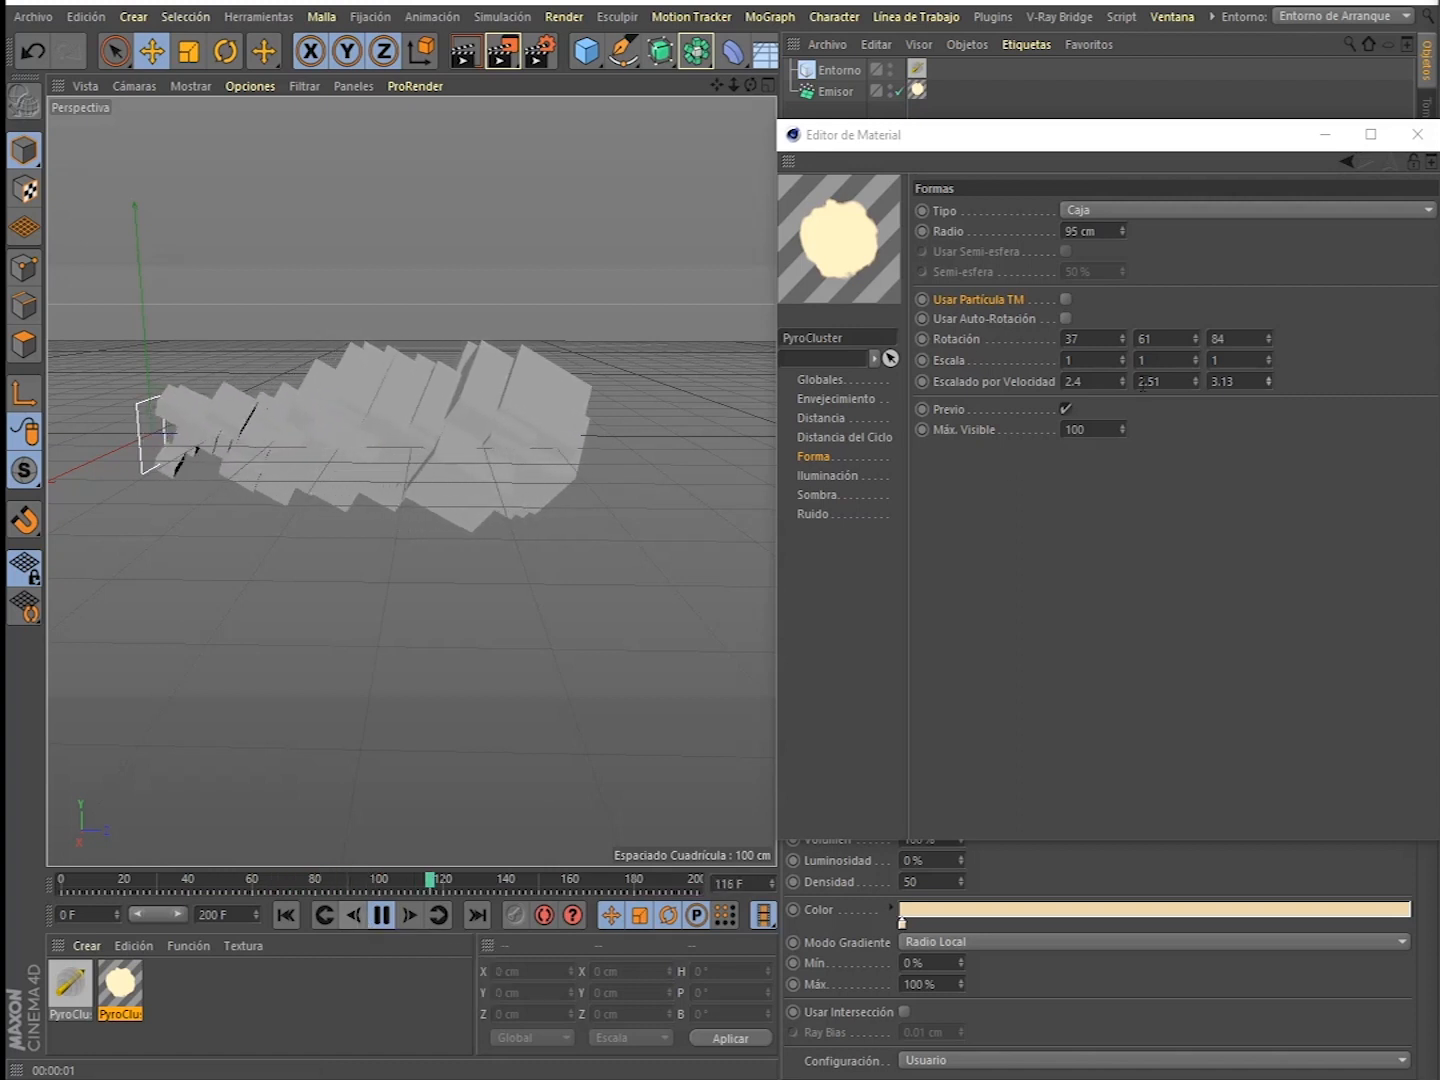
pyautogui.click(1122, 384)
pyautogui.moveTo(1120, 382); pyautogui.dragTo(1120, 200)
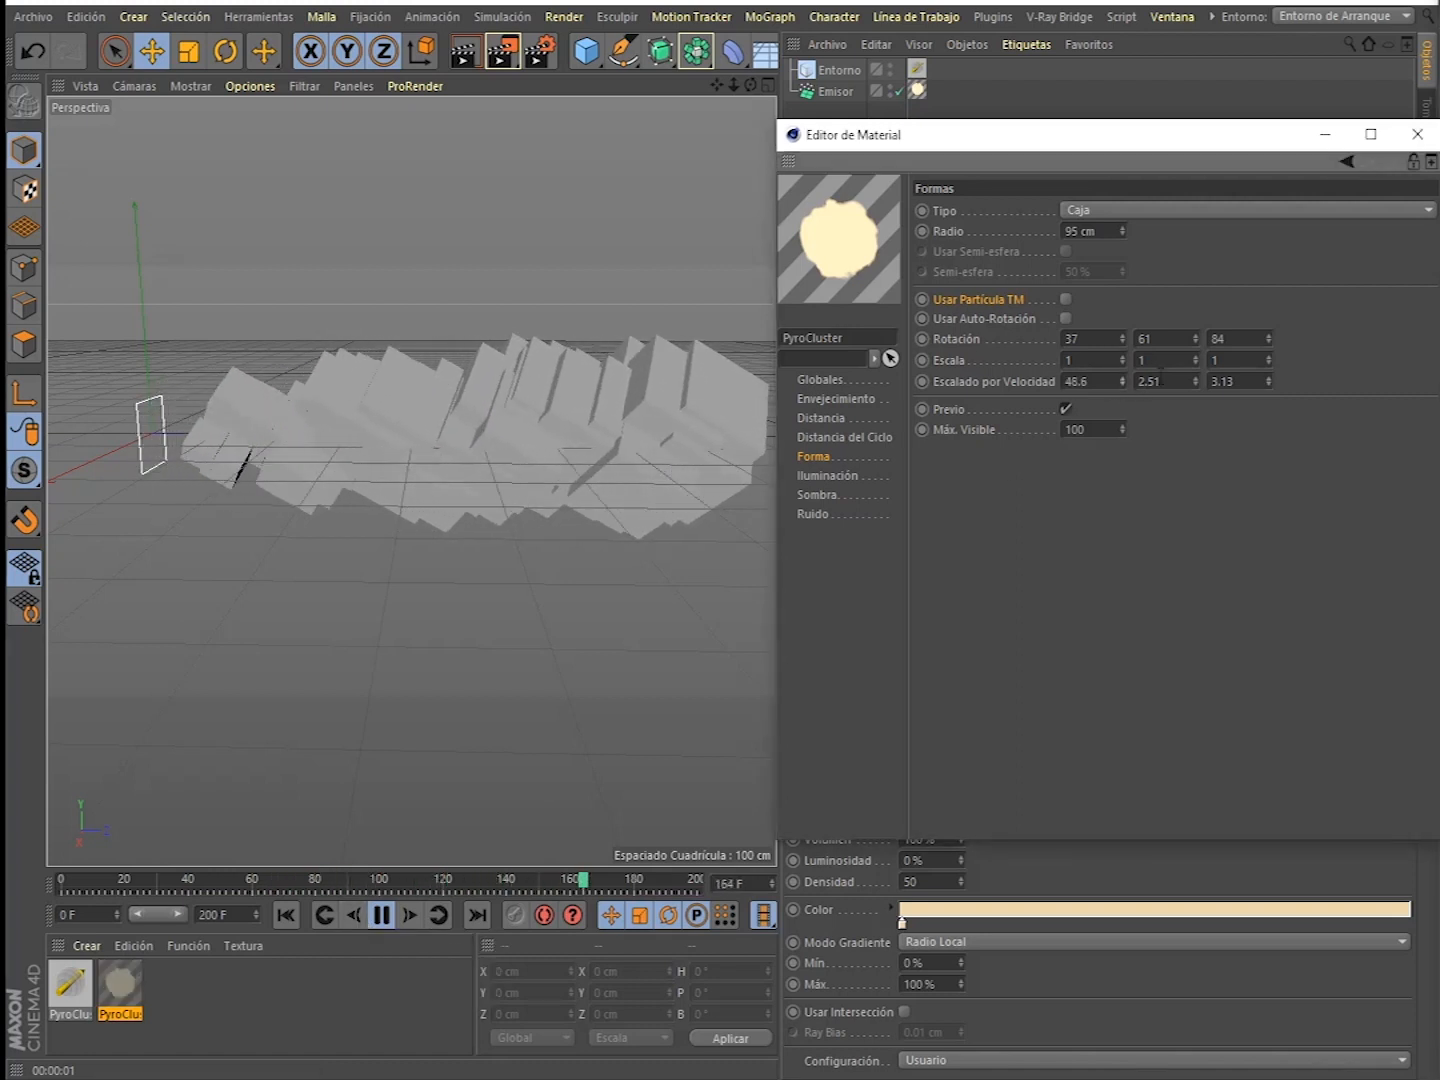
pyautogui.moveTo(1193, 383); pyautogui.dragTo(1193, 170)
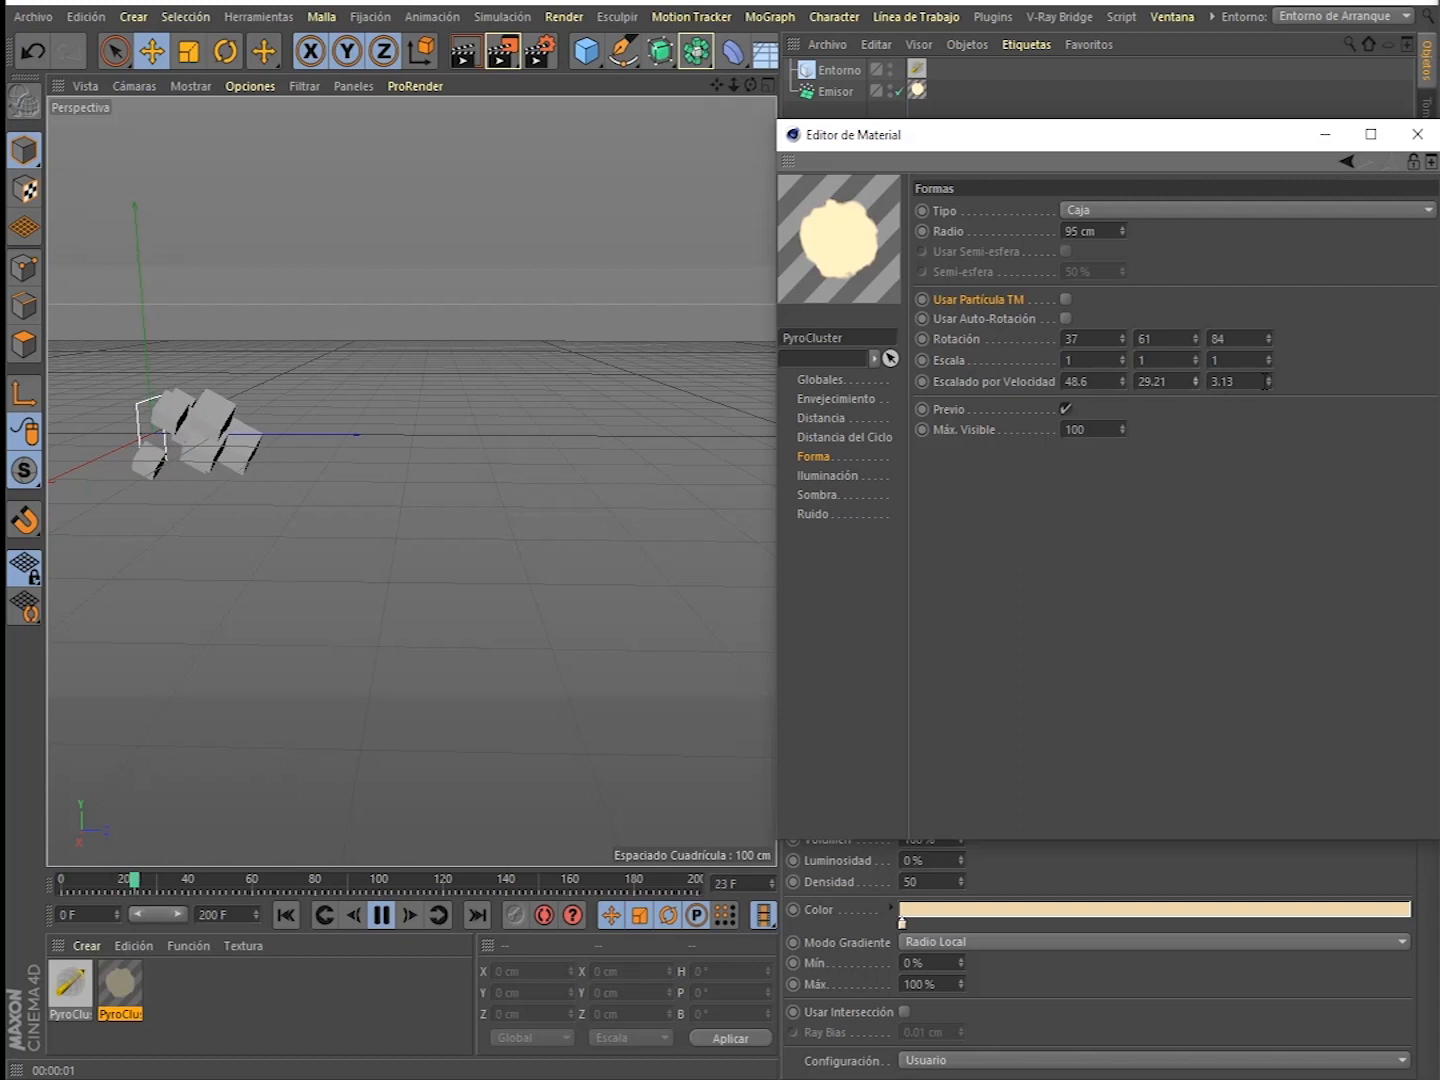
pyautogui.moveTo(1269, 382); pyautogui.dragTo(1269, 201)
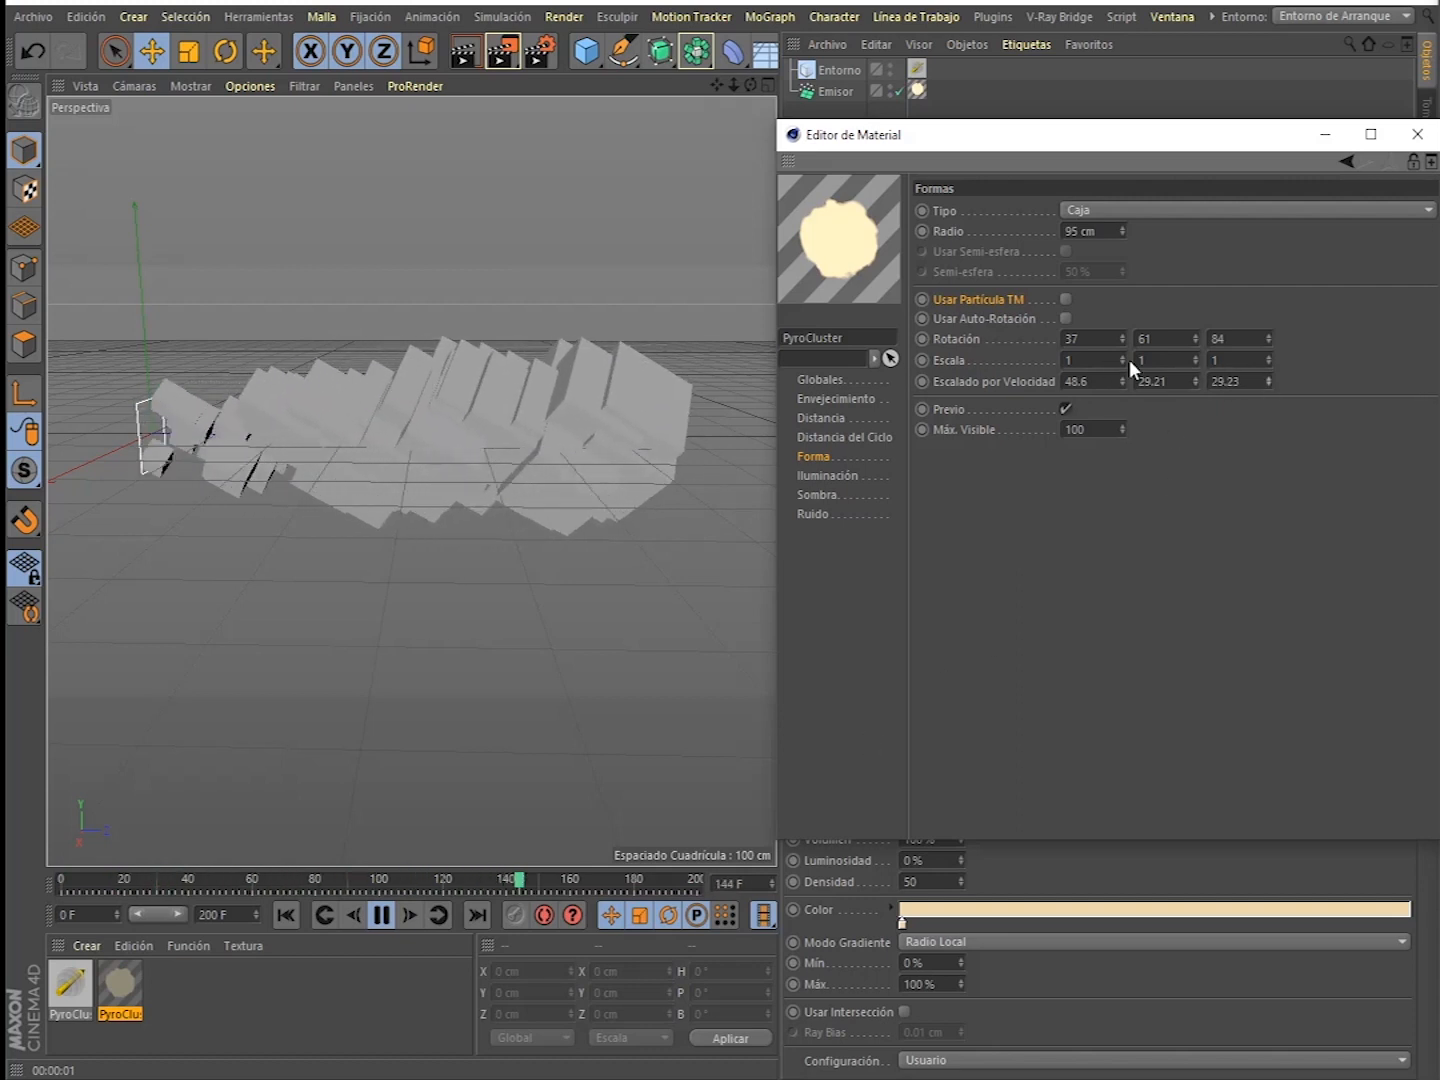
pyautogui.moveTo(1123, 360); pyautogui.dragTo(1196, 331)
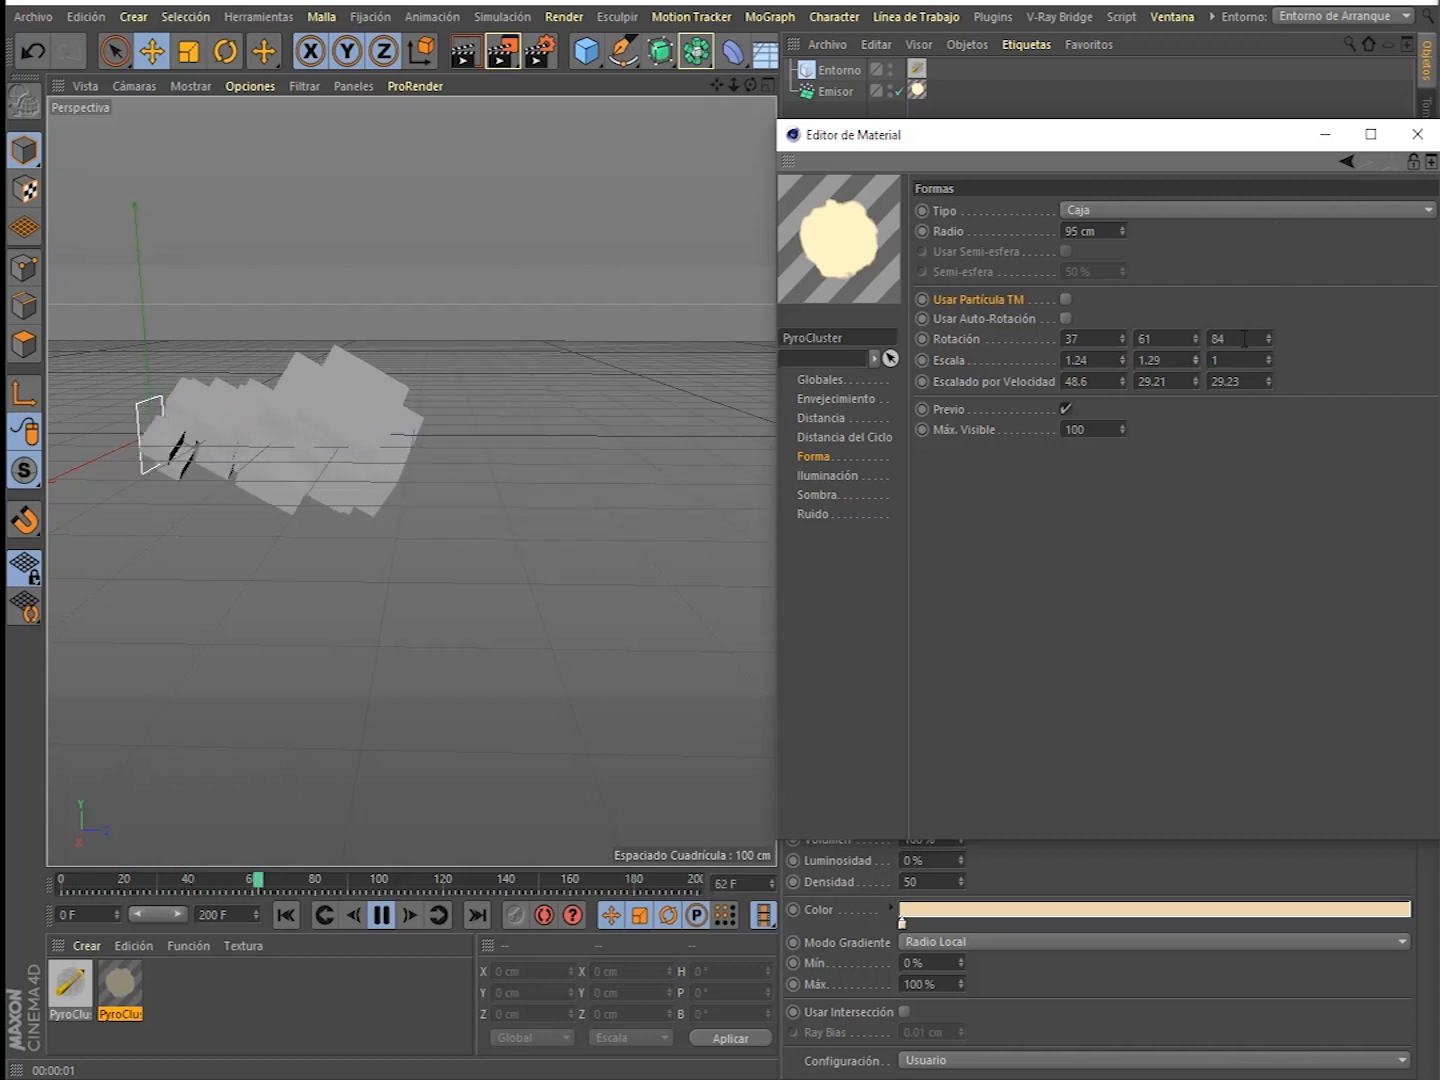
# - Reset the shape's Rotación to 0 and its Escala to 1 on all three axes
pyautogui.moveTo(1085, 340); pyautogui.dragTo(945, 284)
pyautogui.write('00')
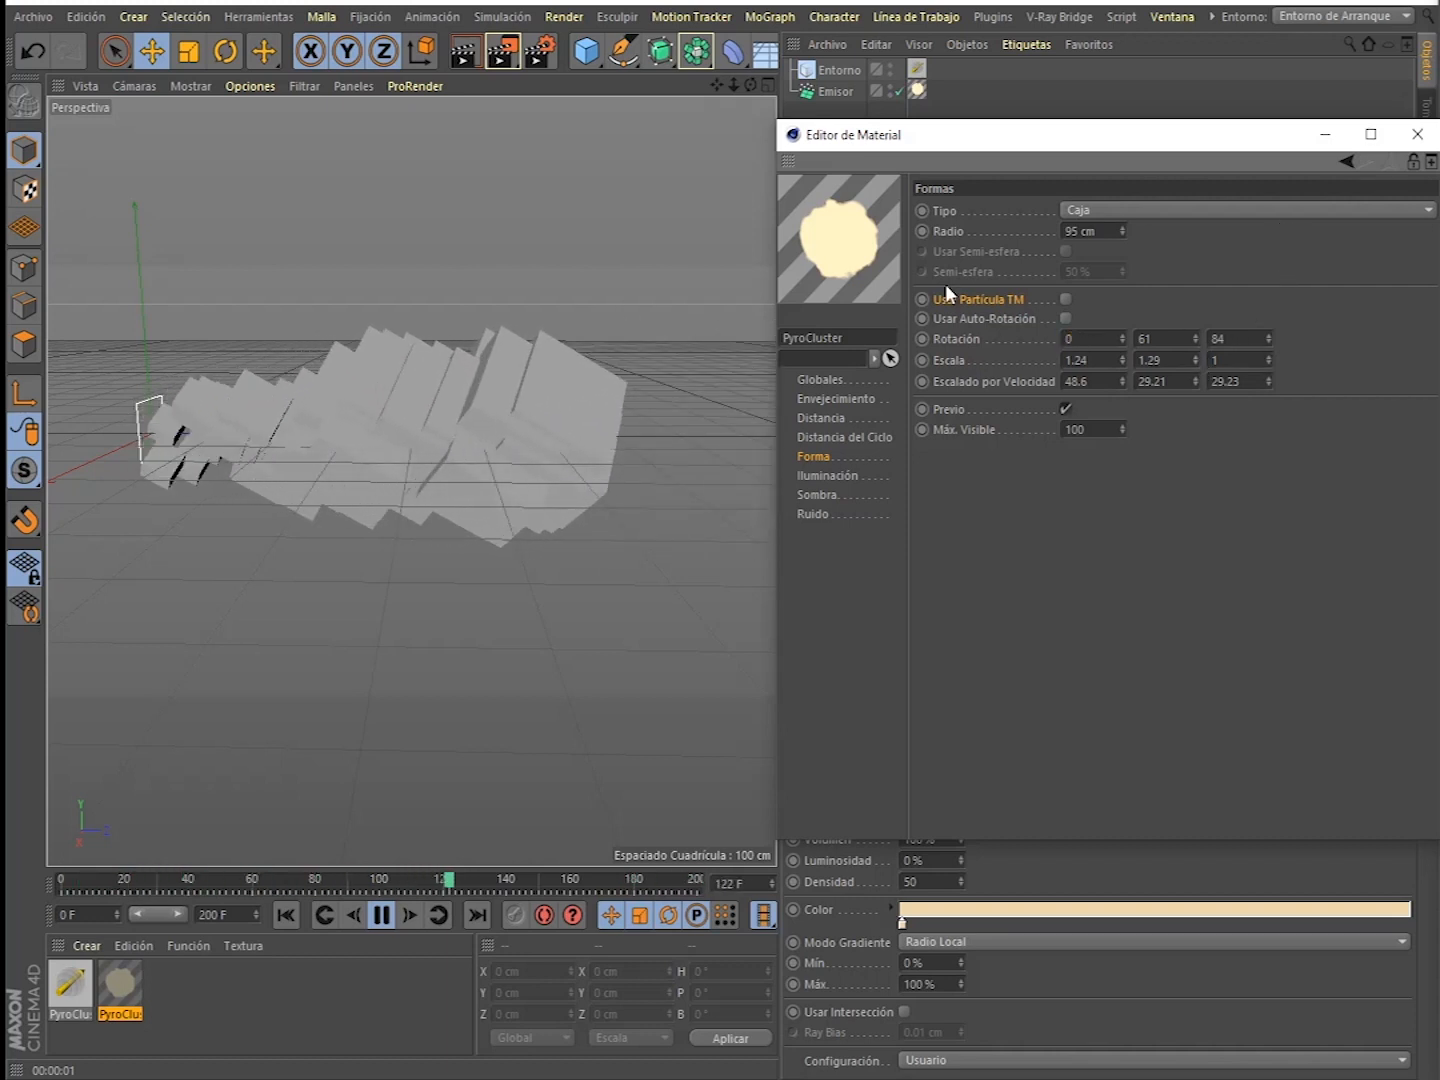
pyautogui.press('Tab')
pyautogui.write('0')
pyautogui.press('Tab')
pyautogui.write('0')
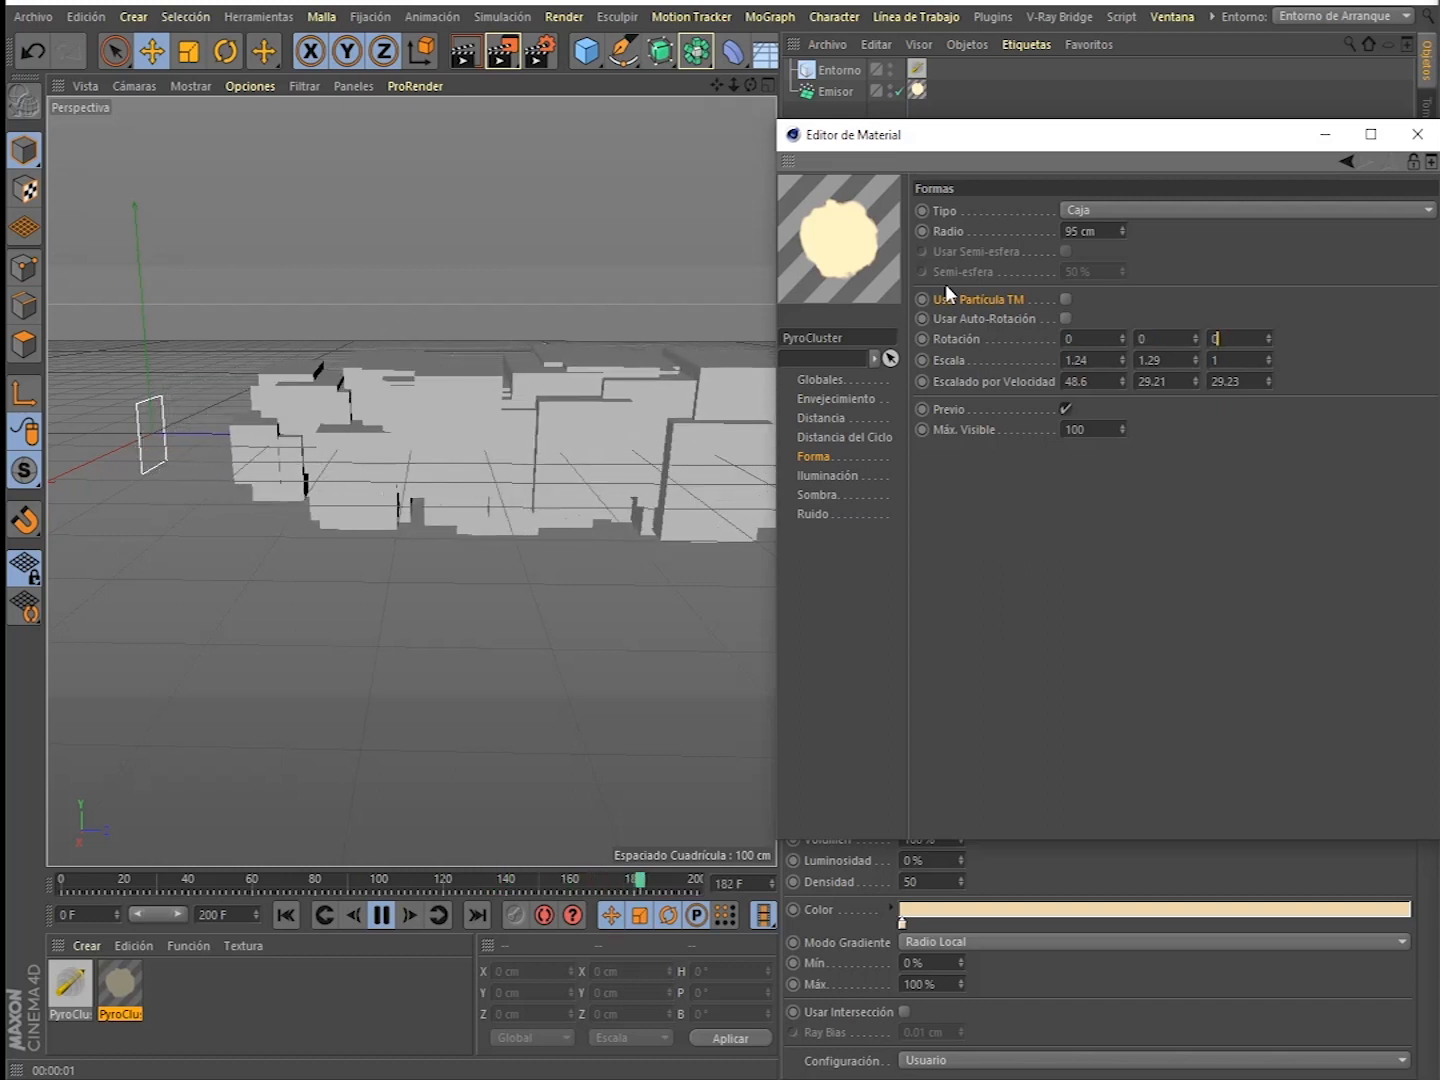
pyautogui.press('Tab')
pyautogui.write('1')
pyautogui.press('Tab')
pyautogui.write('1')
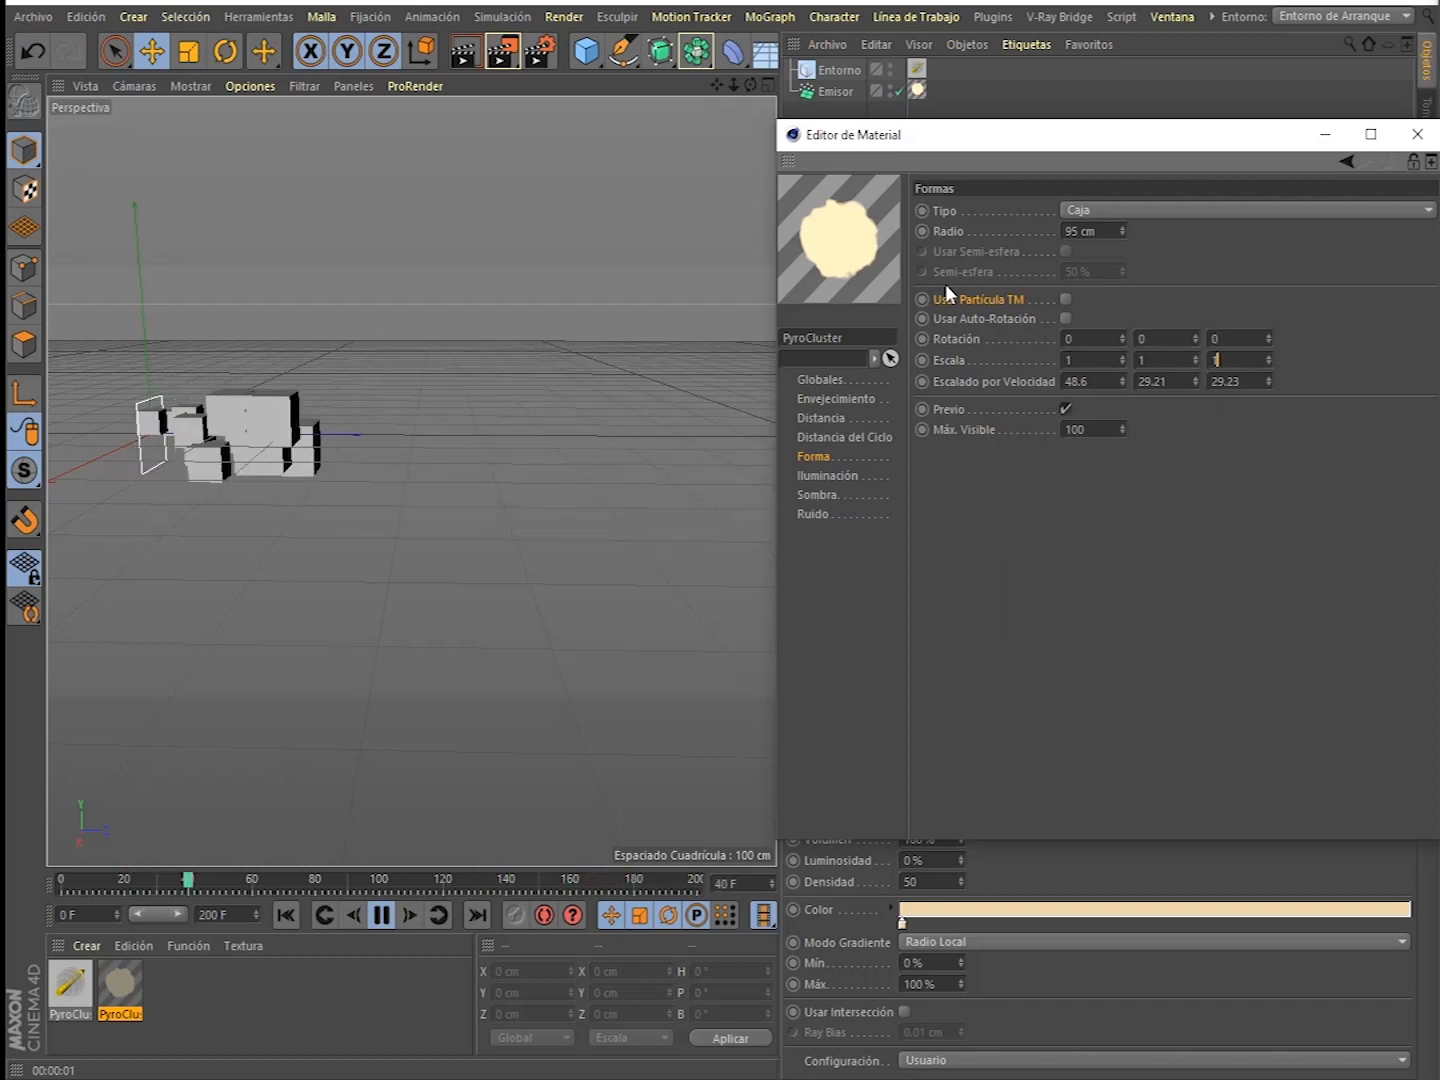
# - Reset Escalado por Velocidad to 0 on all three axes and stop the animation playback
pyautogui.press('Tab')
pyautogui.press('Tab')
pyautogui.write('0')
pyautogui.press('Tab')
pyautogui.write('0')
pyautogui.press('Tab')
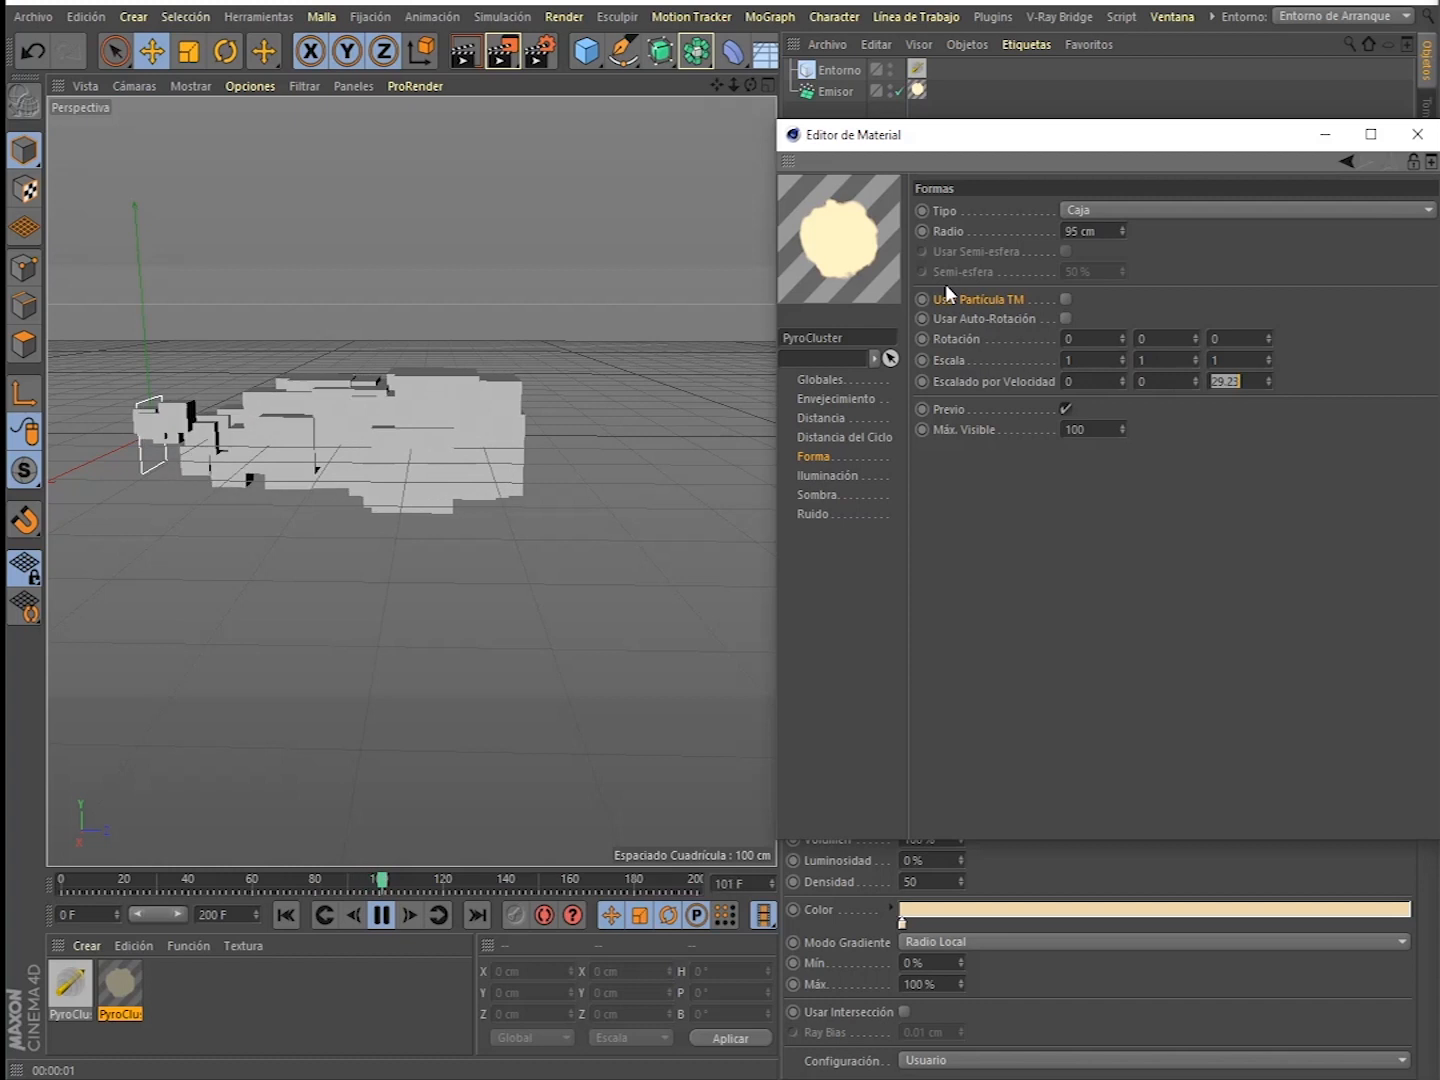
pyautogui.write('0')
pyautogui.press('Tab')
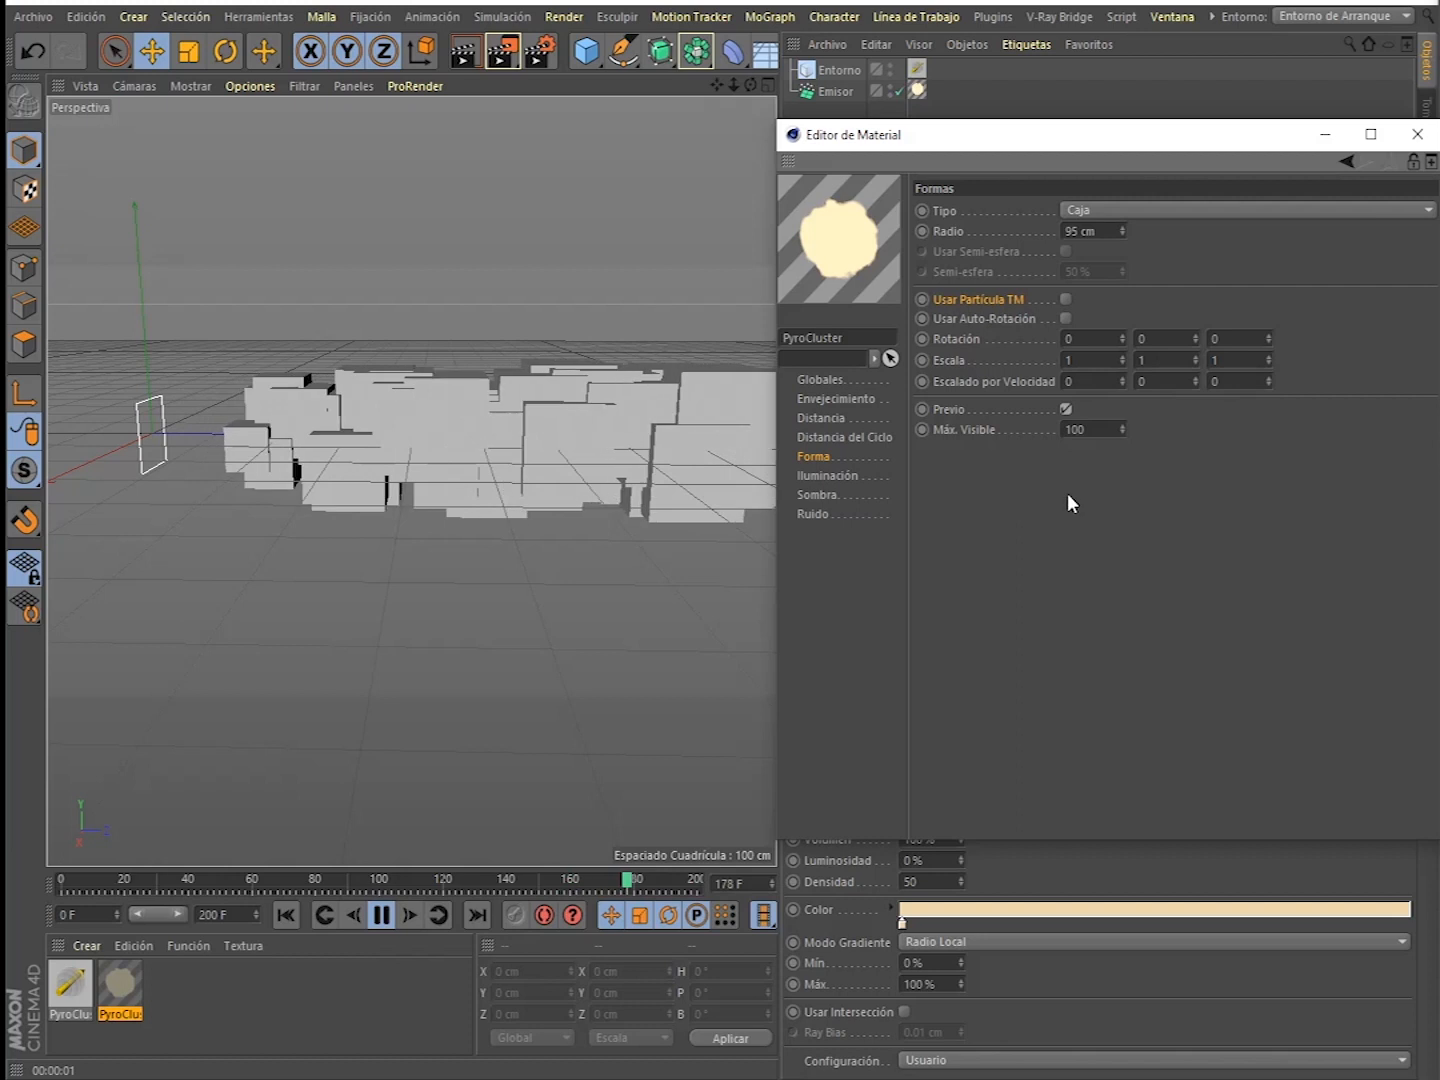
pyautogui.click(381, 925)
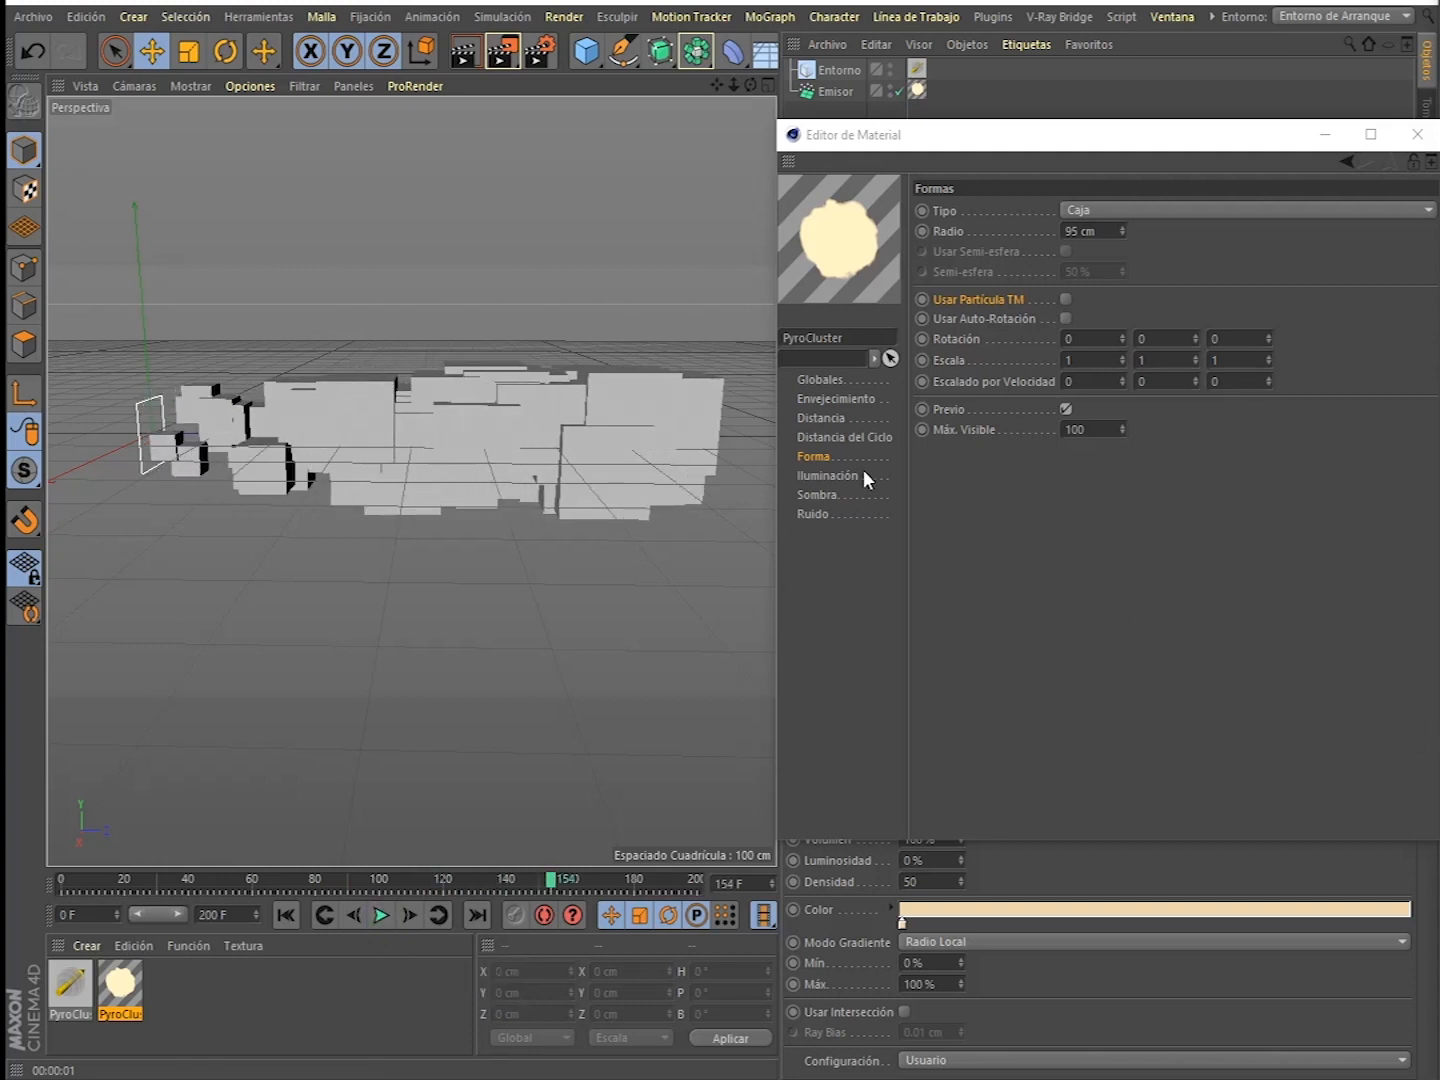
# - Open the material's Iluminación settings, keep Modo on Difuso, and render the view
pyautogui.click(838, 477)
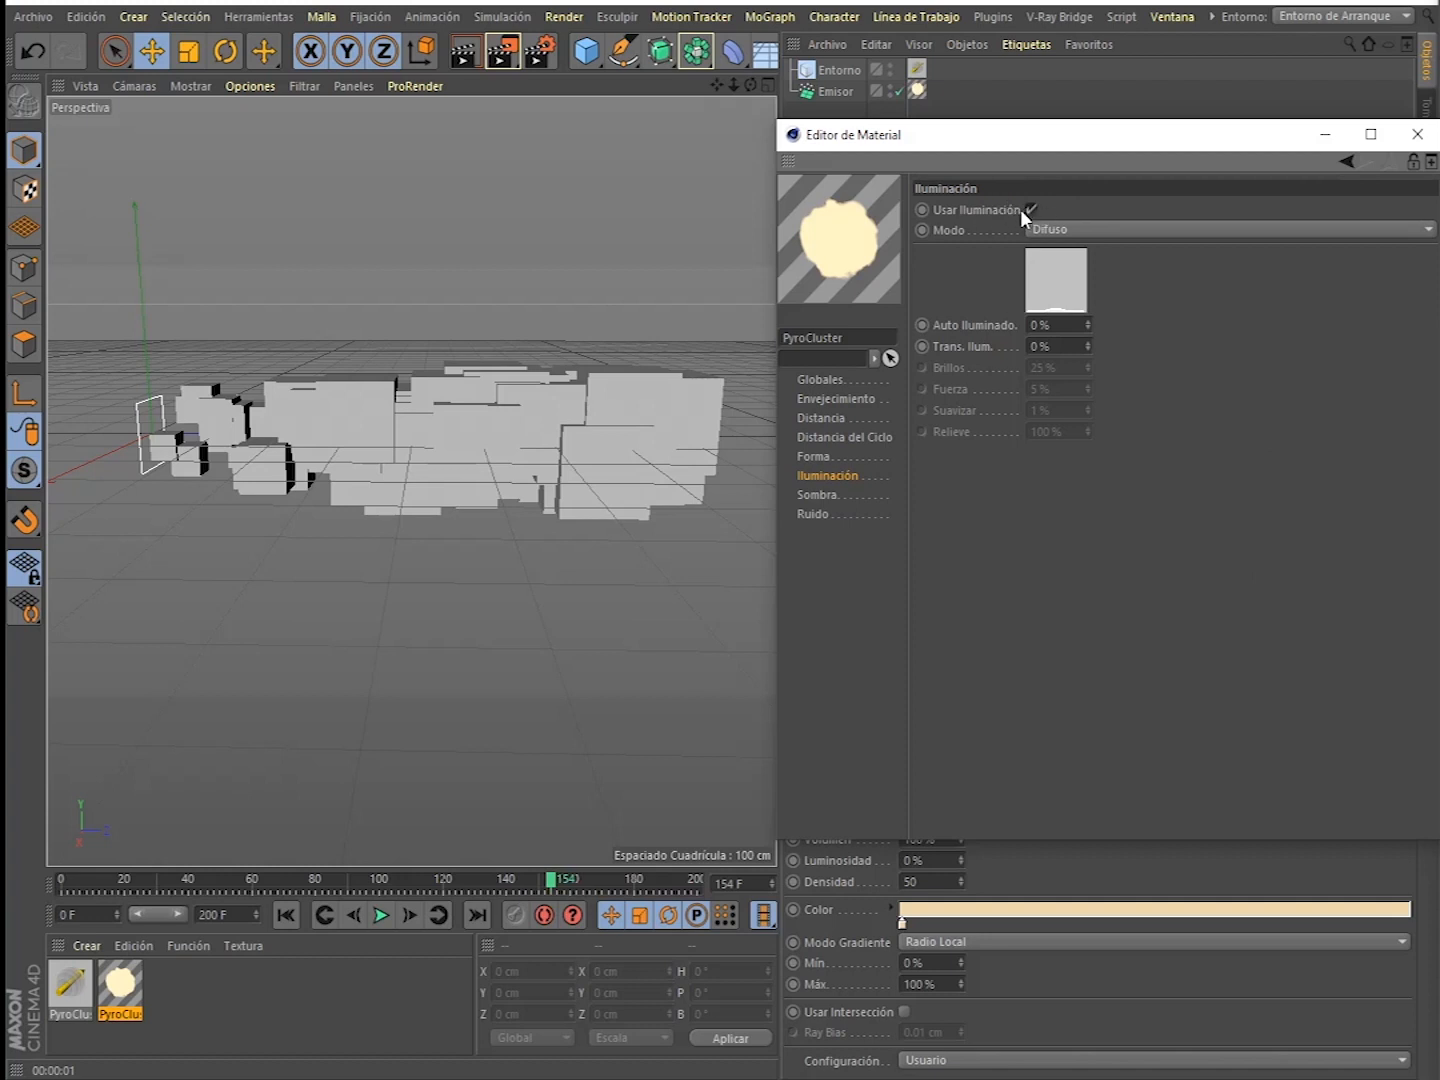
pyautogui.click(1081, 228)
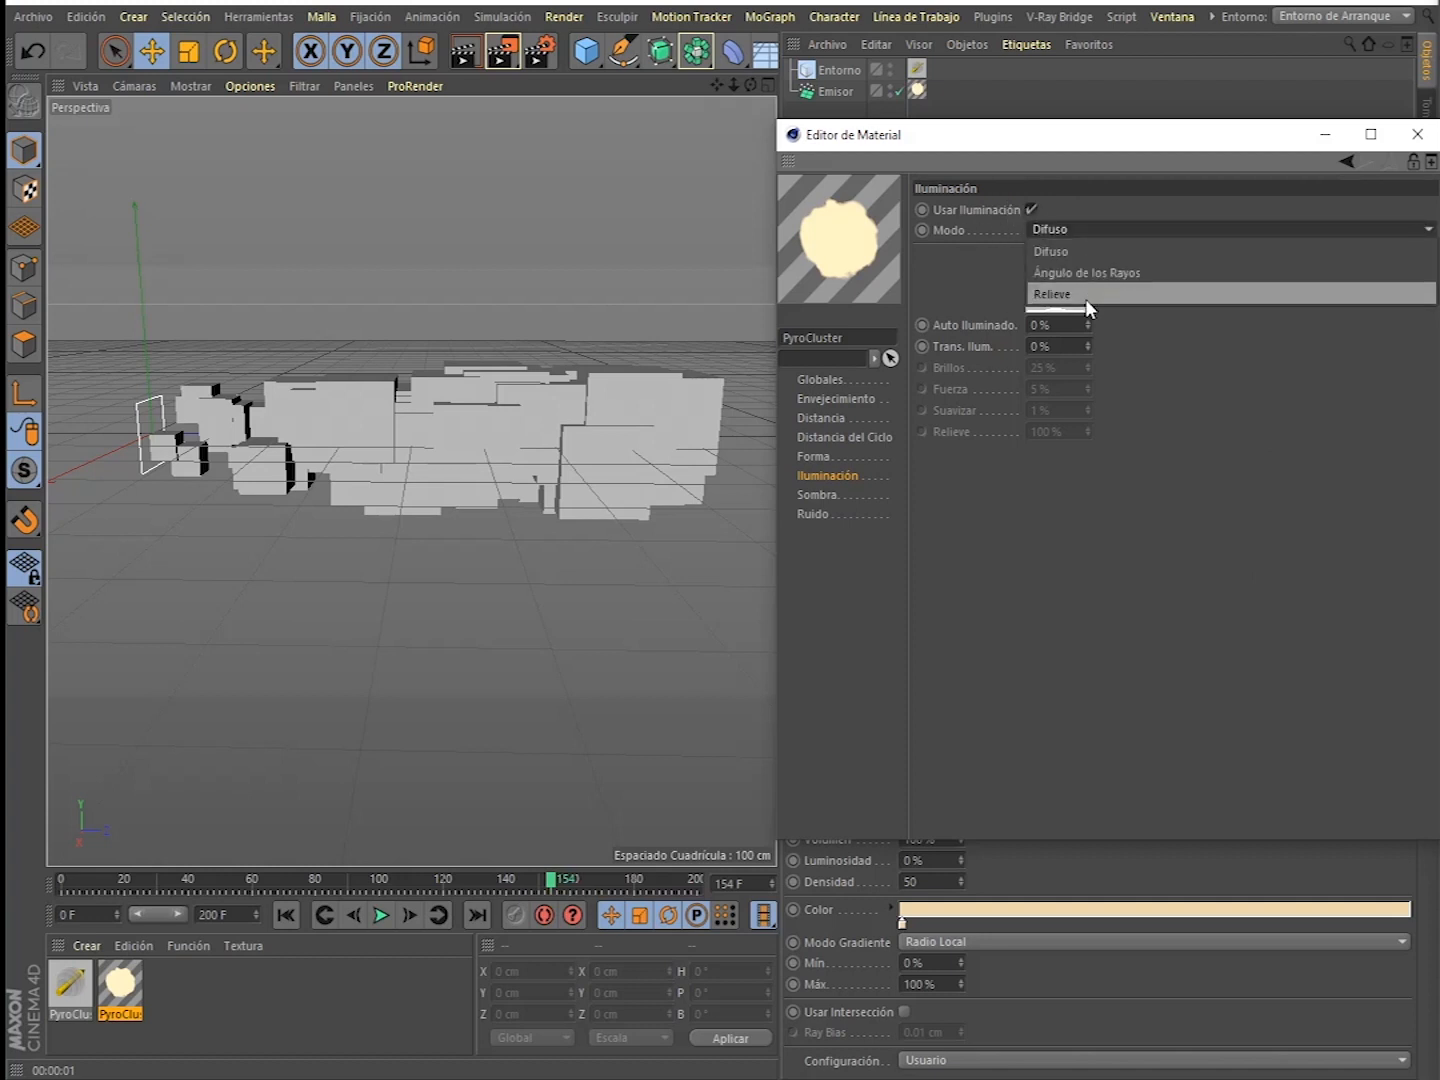
pyautogui.click(1062, 250)
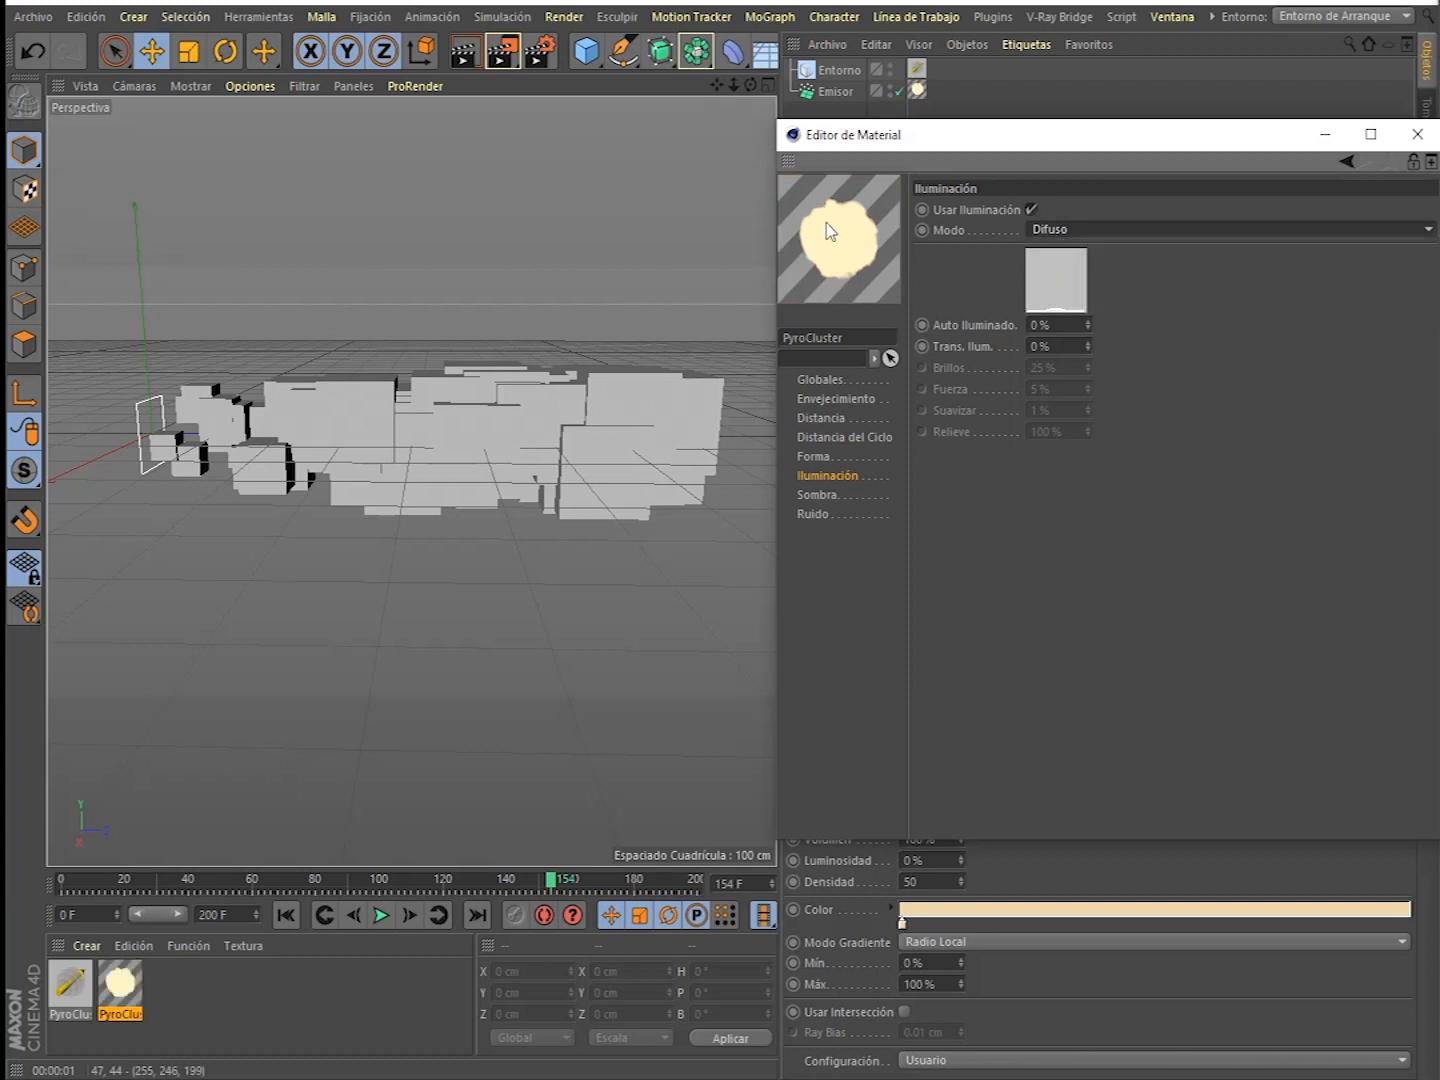
pyautogui.hotkey('ctrl', 'r')
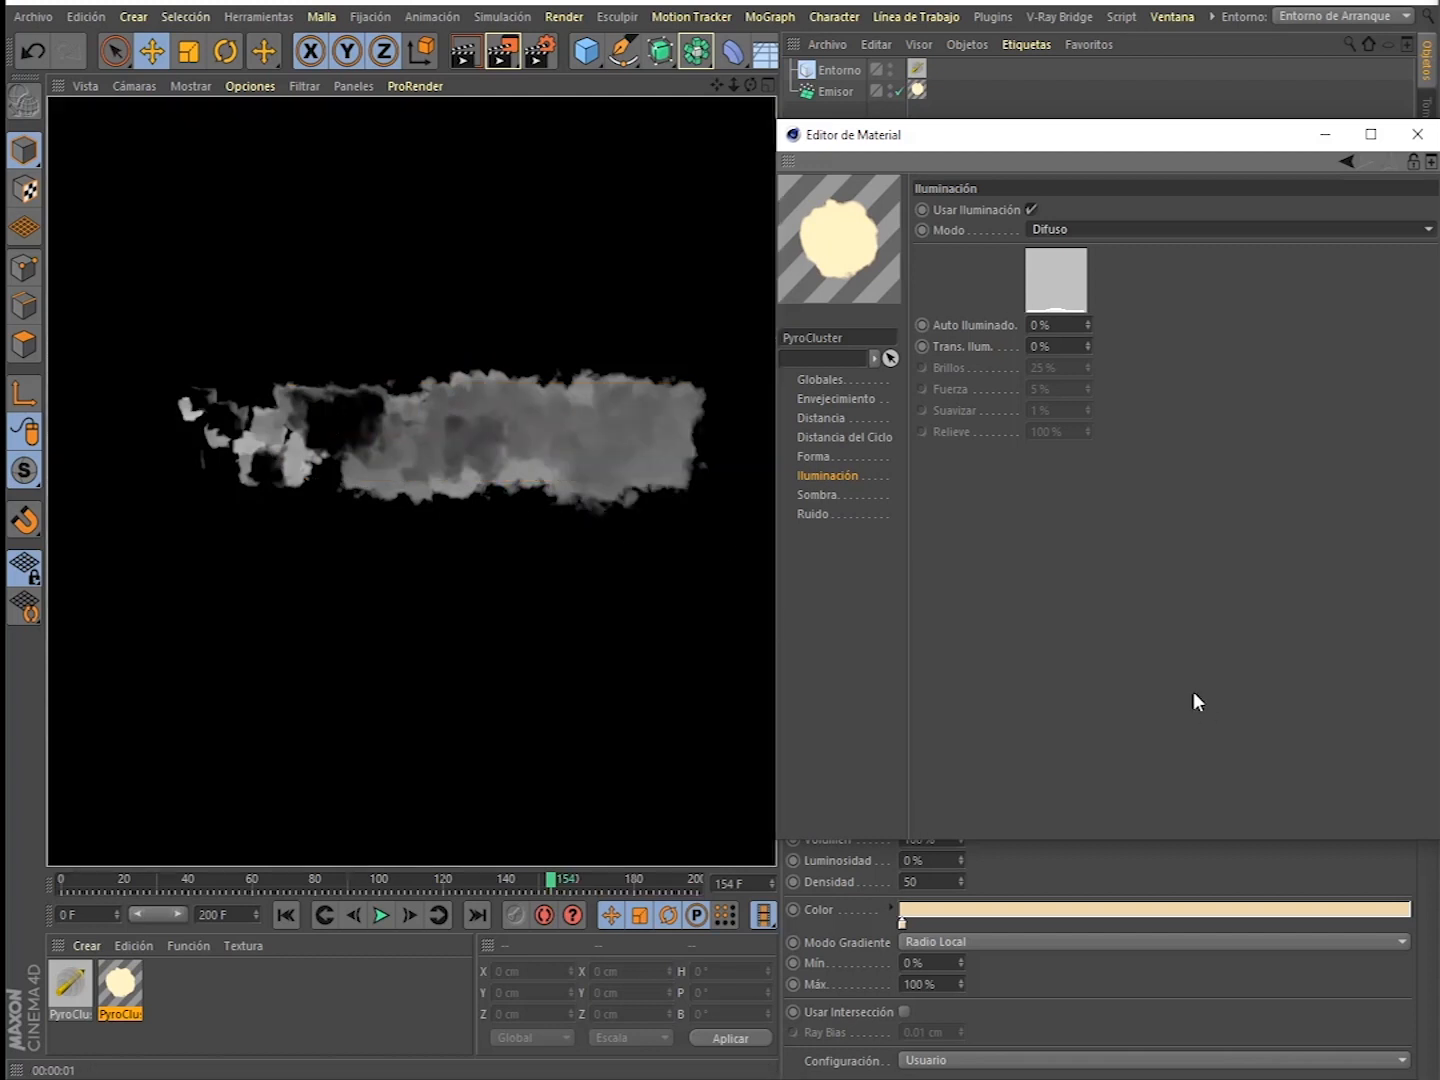
# - Set the Iluminación Modo to Ángulo de los Rayos and render the view
pyautogui.click(1110, 228)
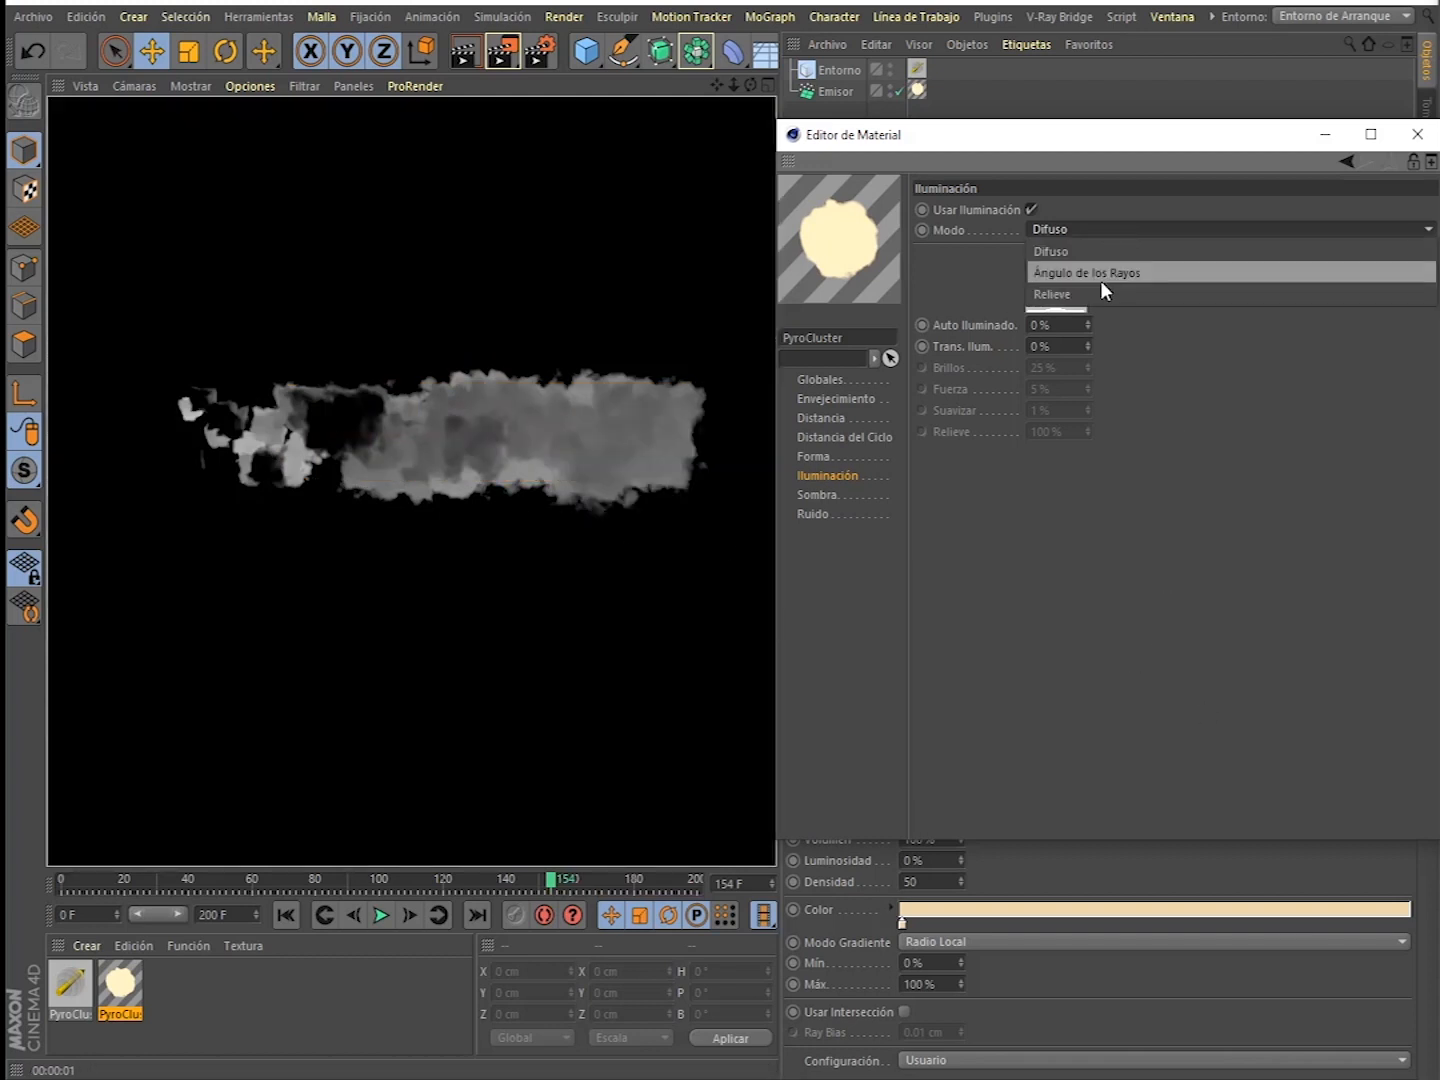
pyautogui.click(1101, 279)
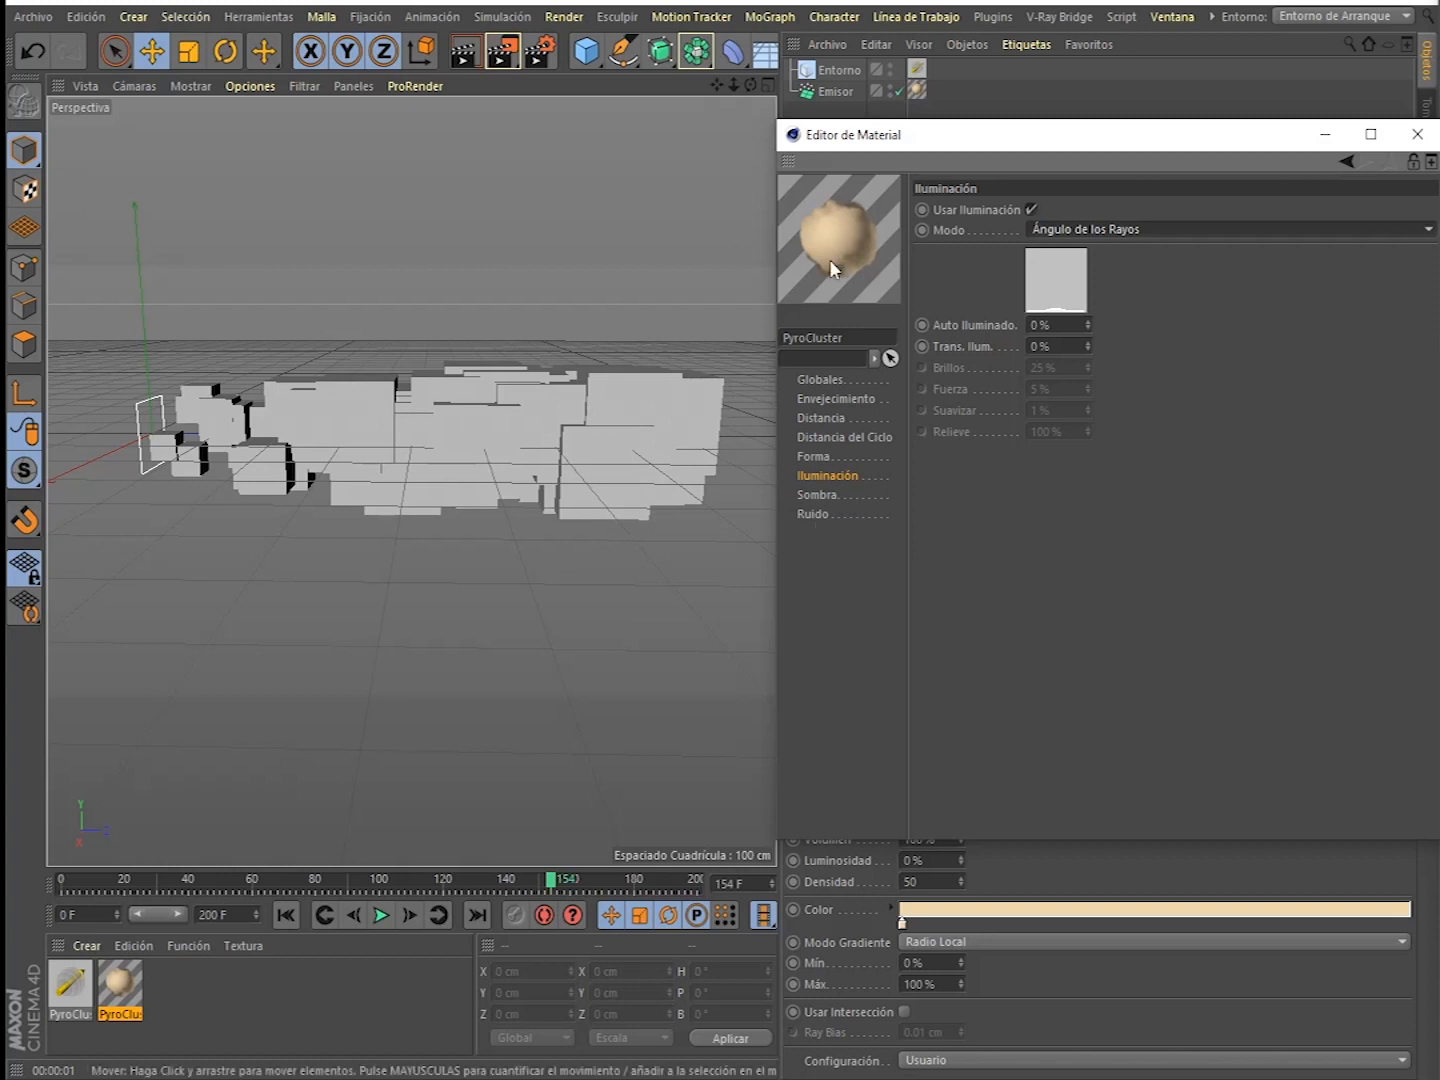
pyautogui.hotkey('ctrl', 'r')
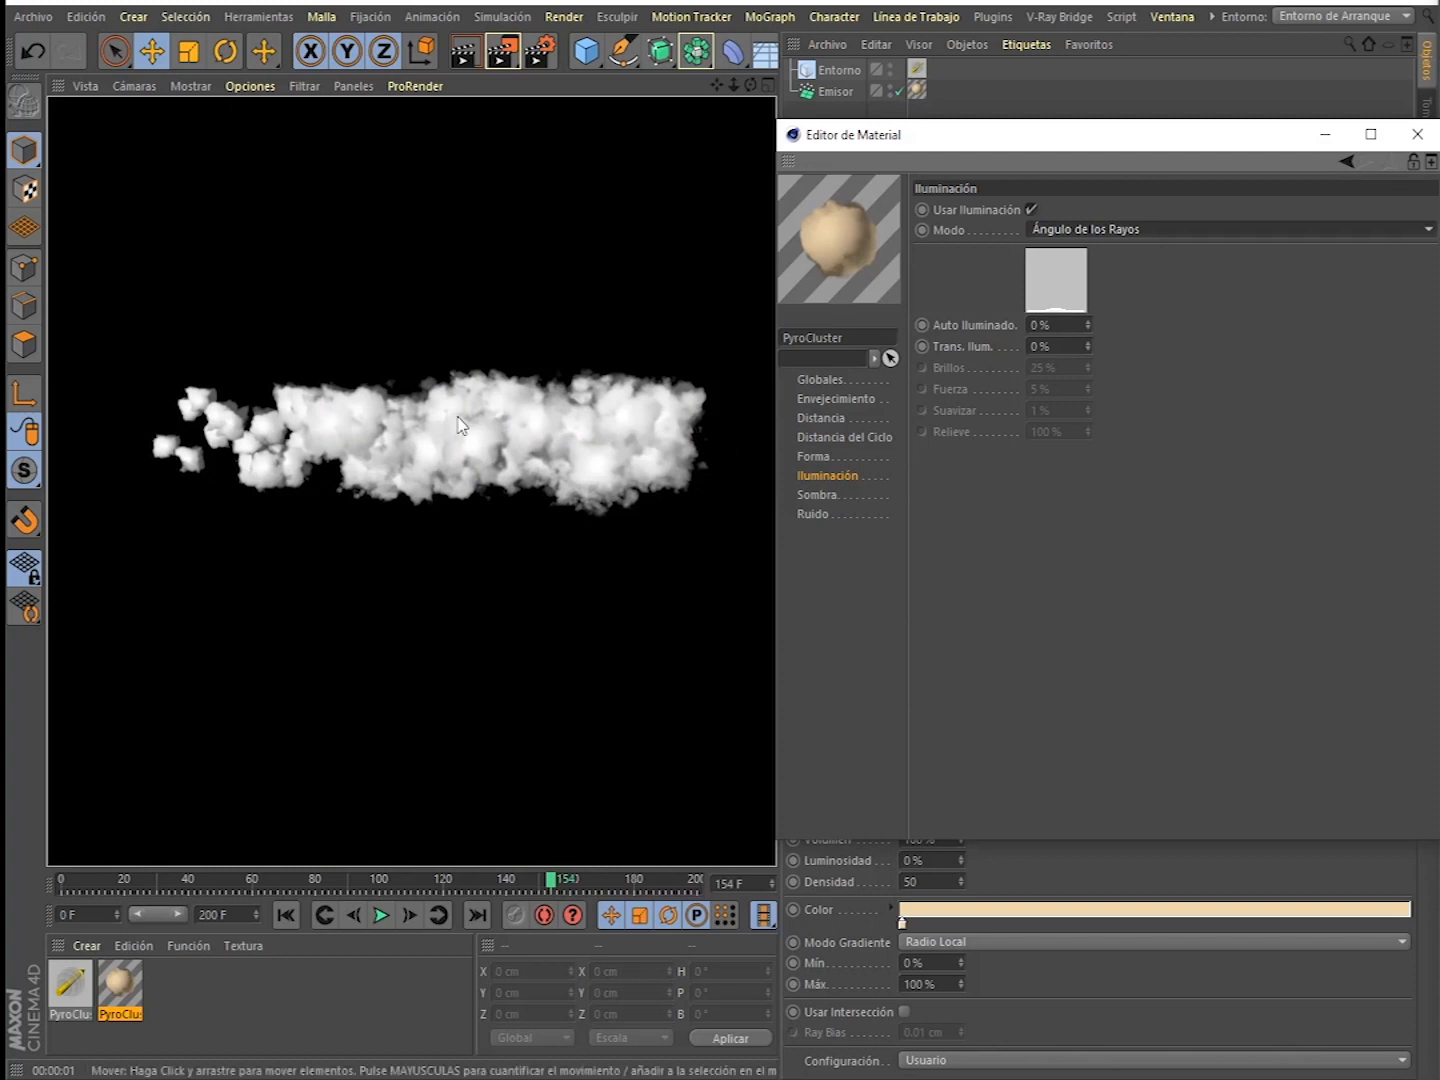
# - Minimize the material editor window and clear the render to return to the viewport
pyautogui.click(1323, 133)
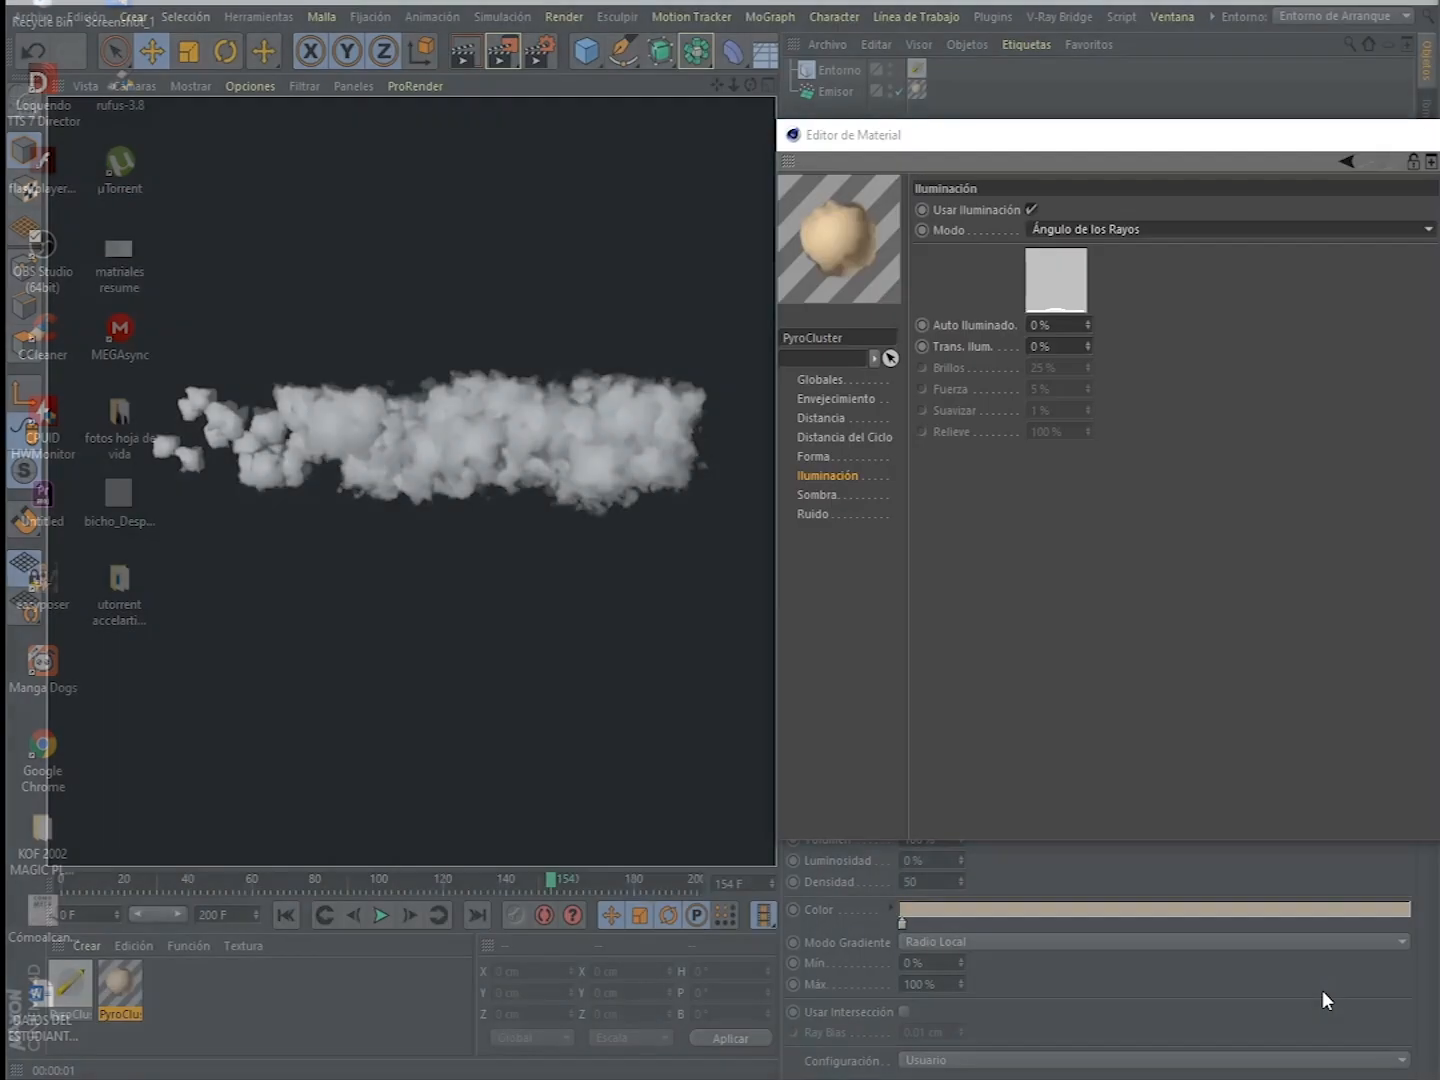
pyautogui.click(1322, 990)
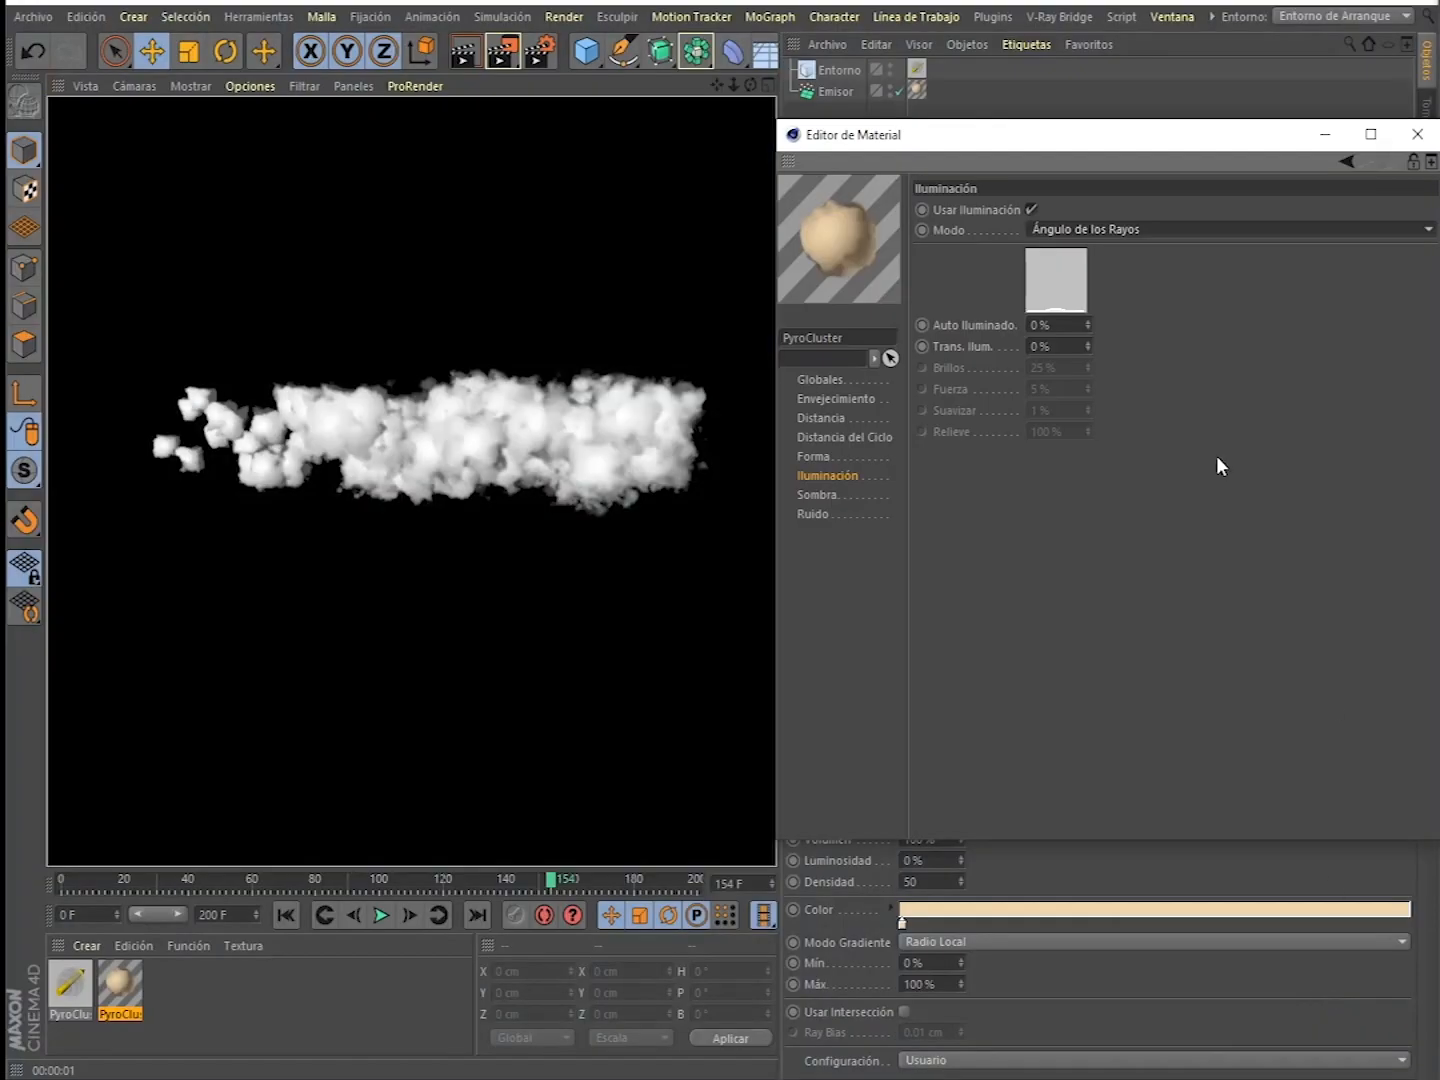
pyautogui.click(1325, 136)
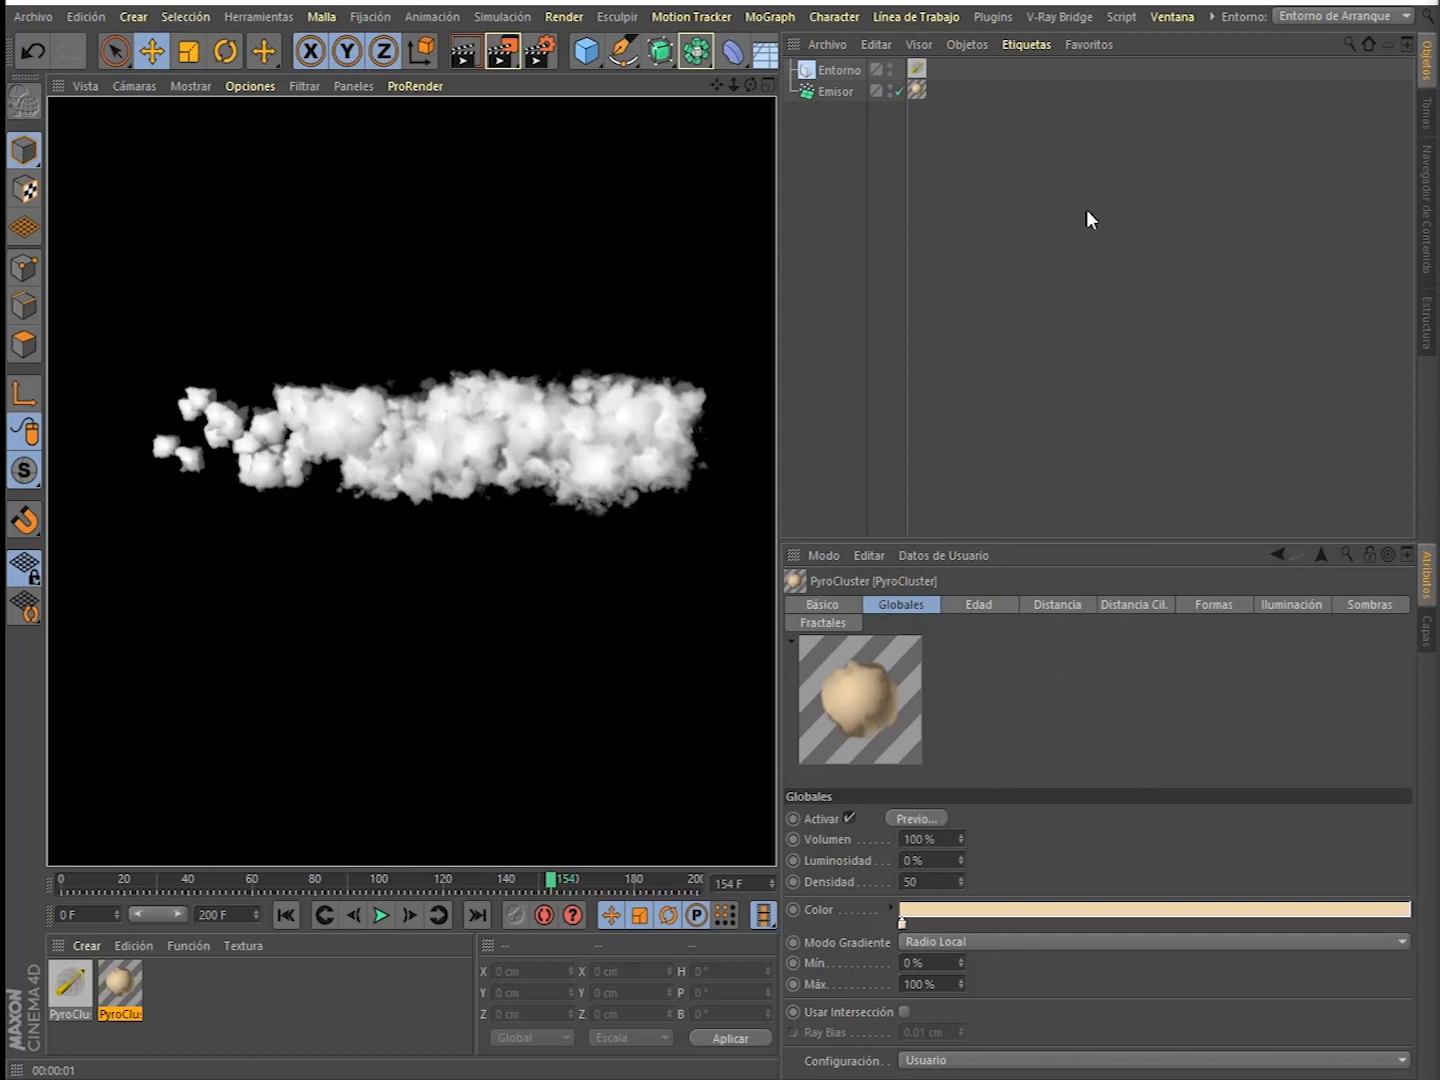
pyautogui.click(1060, 247)
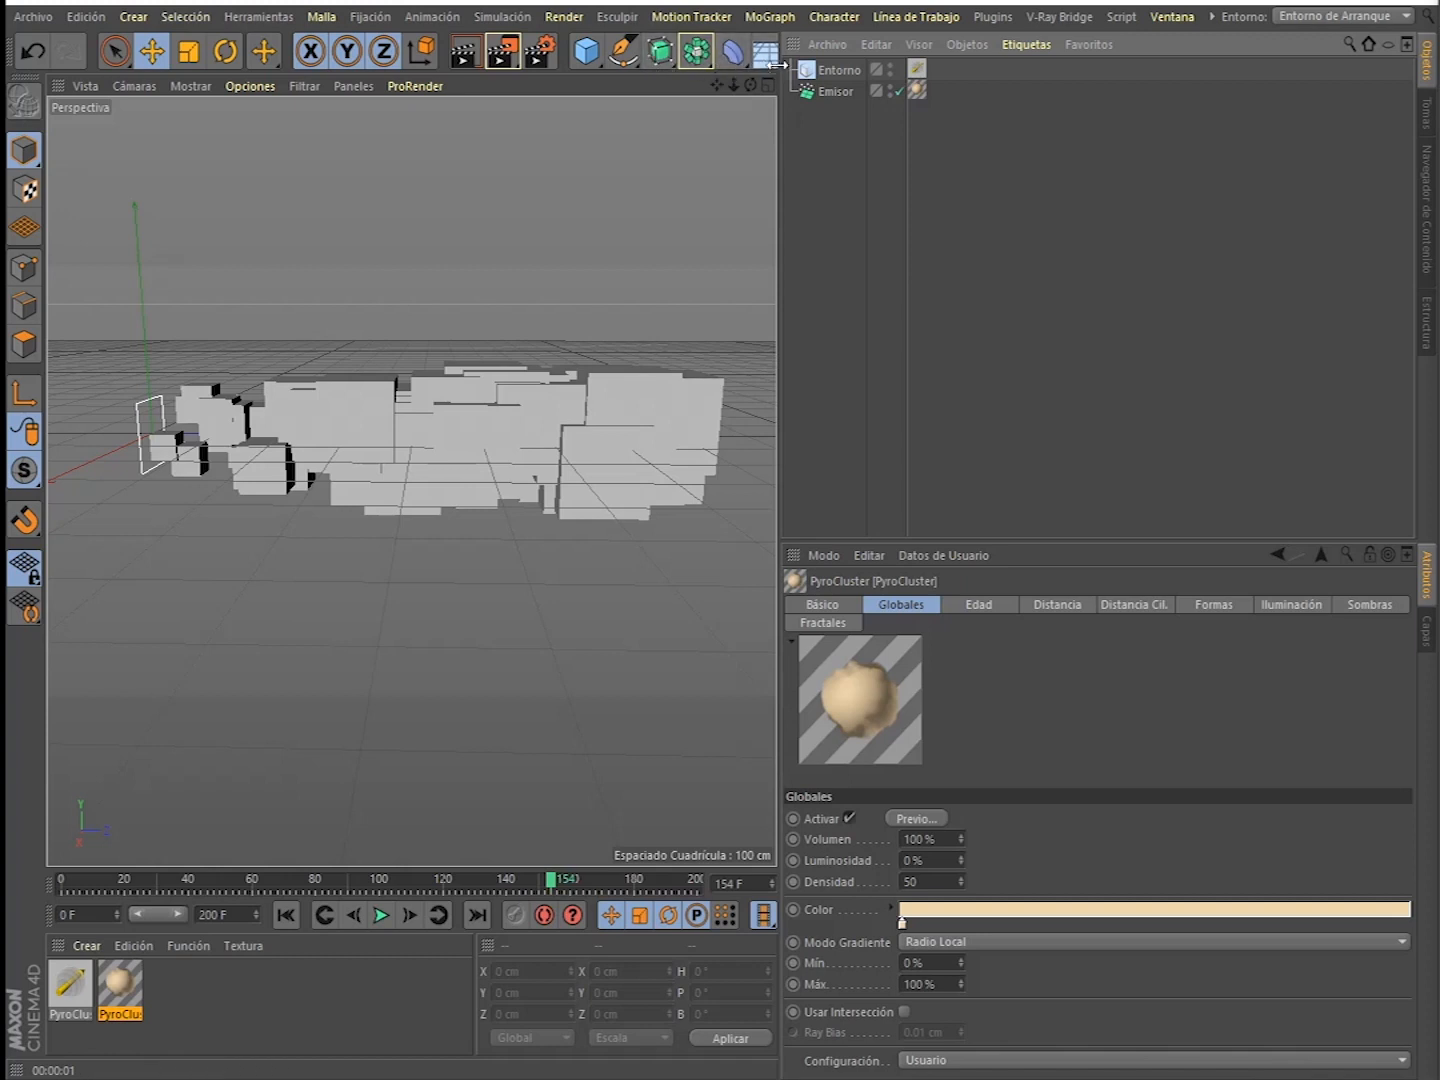
# - Add an area light, move it to about X 310 cm and Z 697 cm, and render the view
pyautogui.click(138, 17)
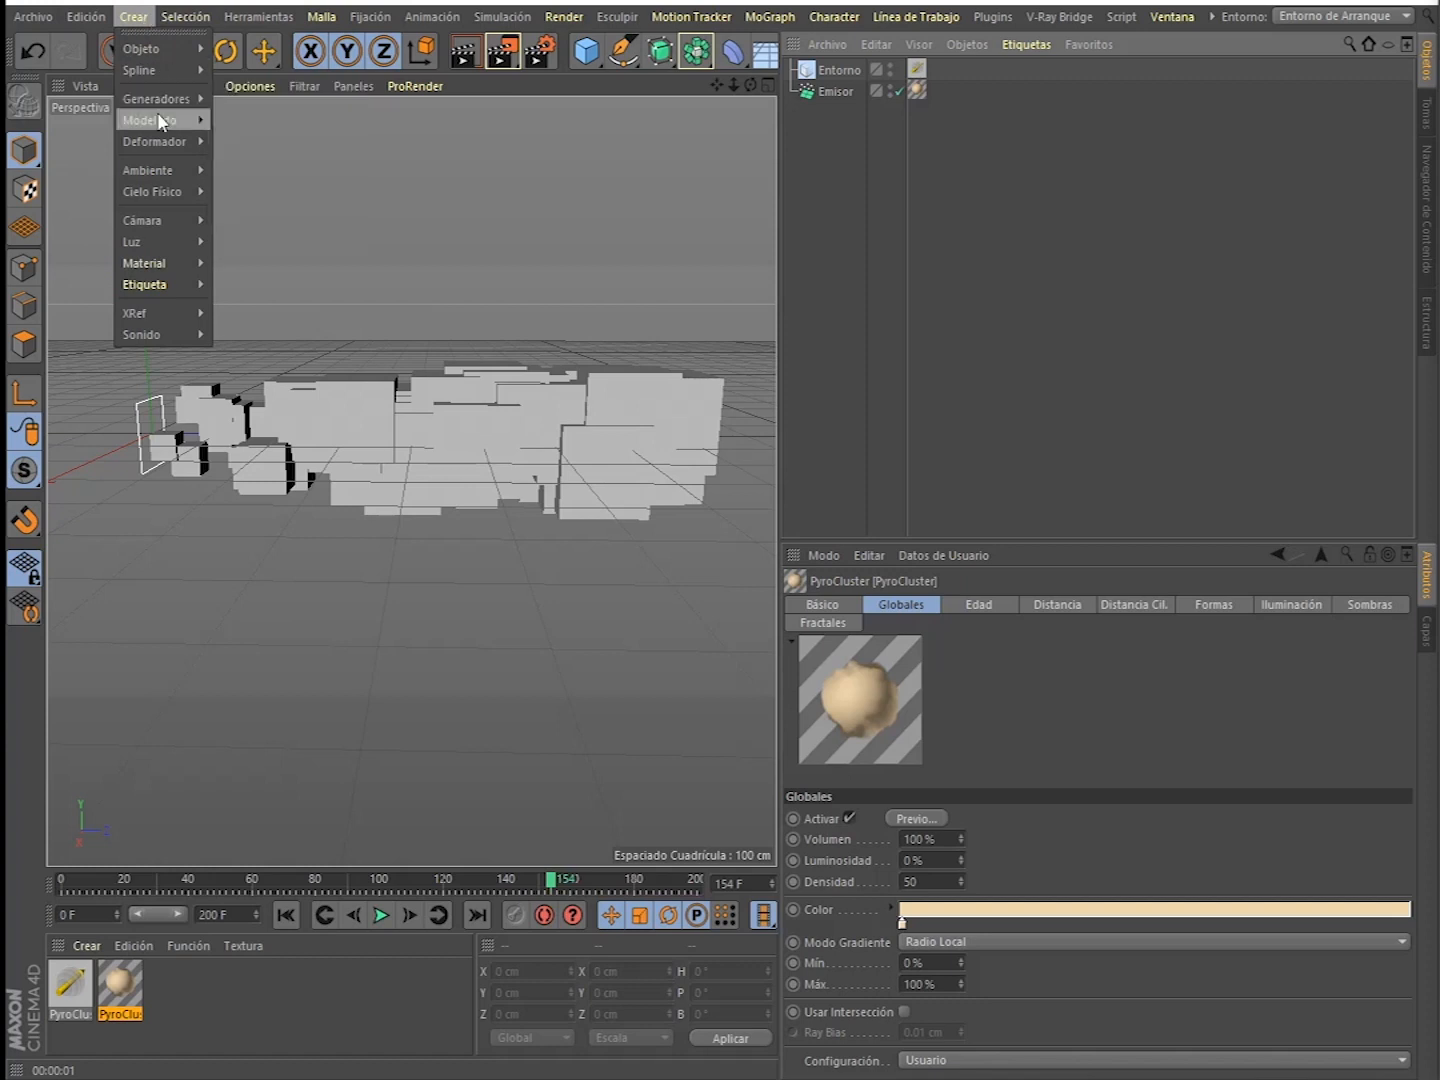
pyautogui.moveTo(176, 248)
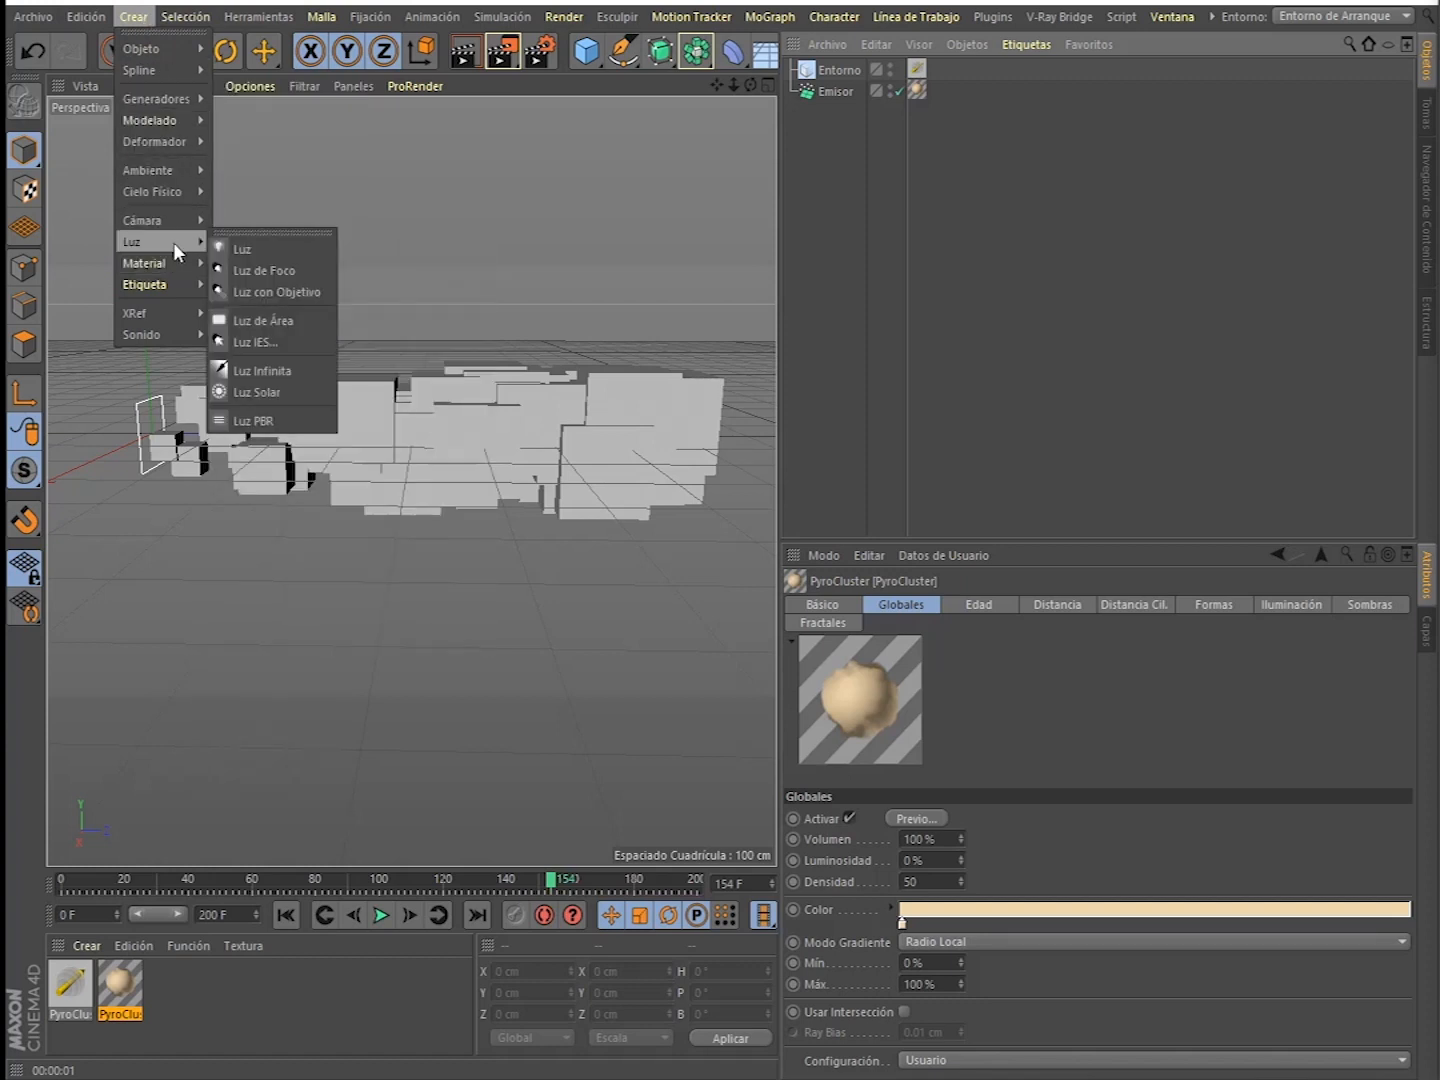
pyautogui.click(262, 320)
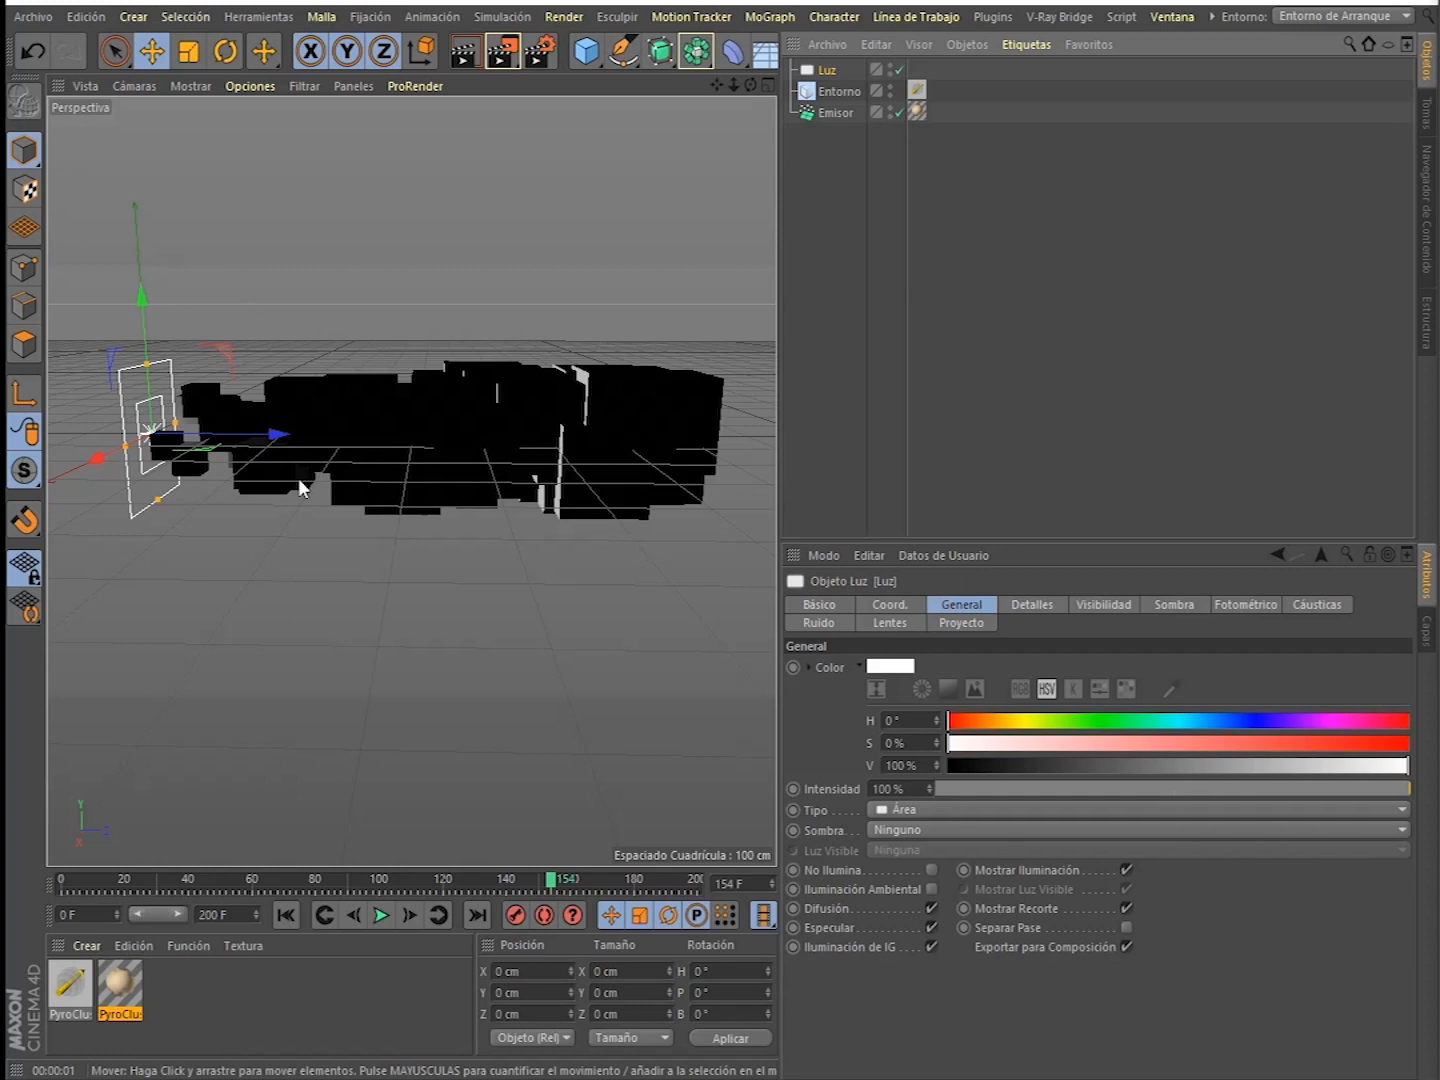
pyautogui.moveTo(97, 458); pyautogui.dragTo(29, 491)
pyautogui.moveTo(228, 472); pyautogui.dragTo(768, 568)
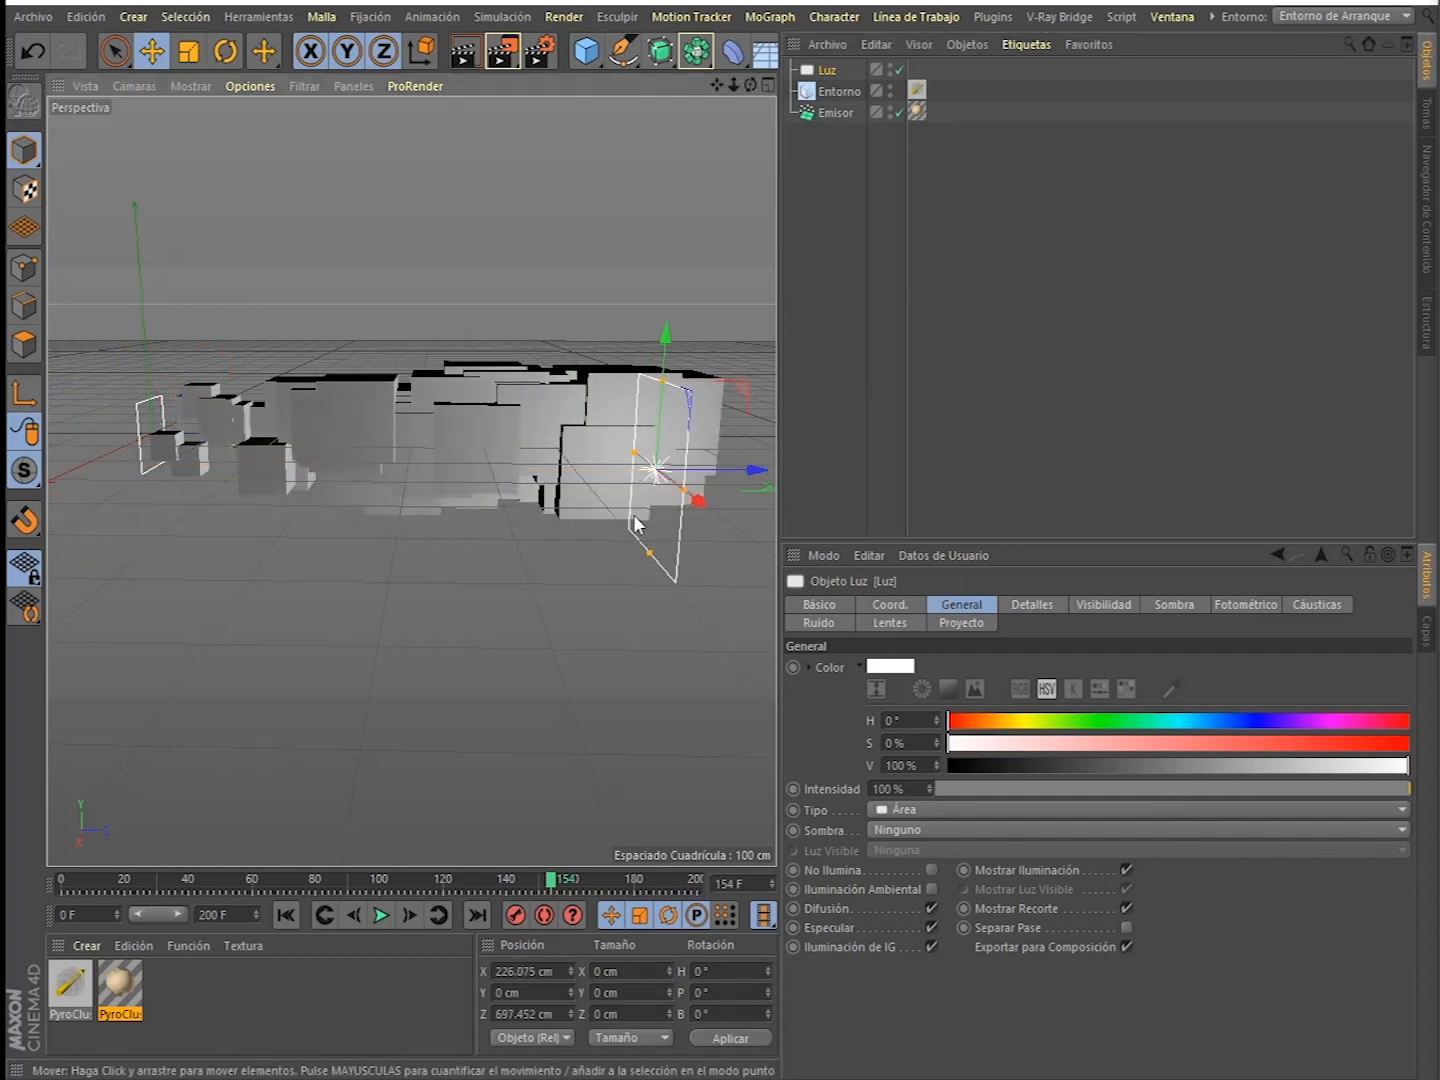
pyautogui.moveTo(698, 499); pyautogui.dragTo(727, 520)
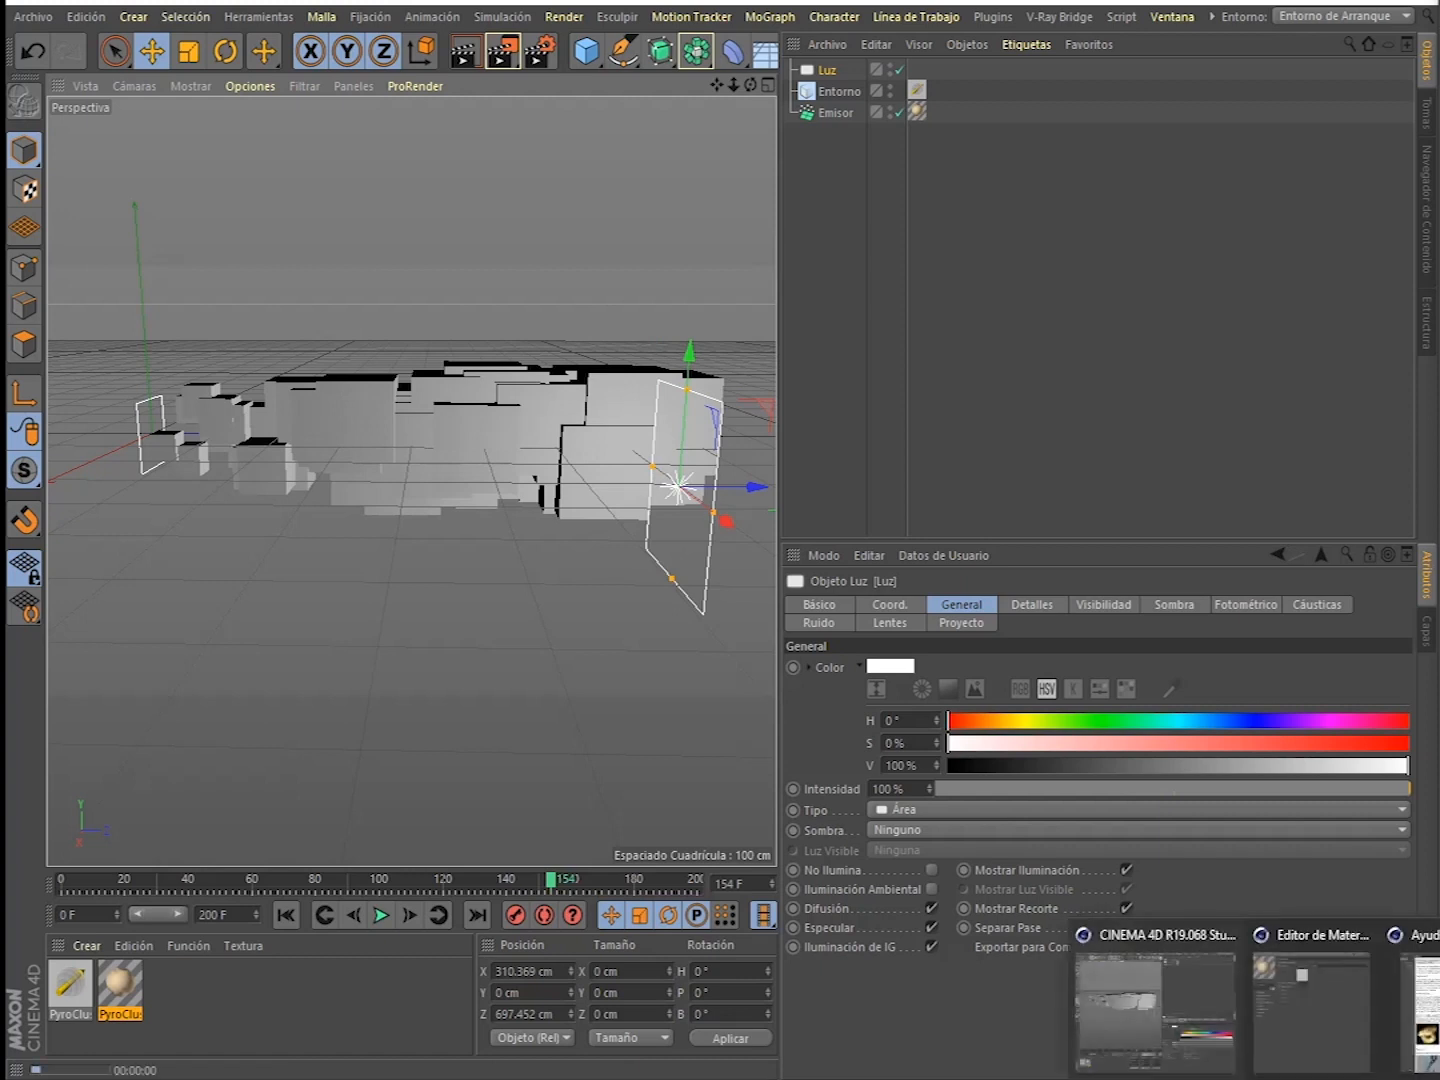
pyautogui.hotkey('ctrl', 'r')
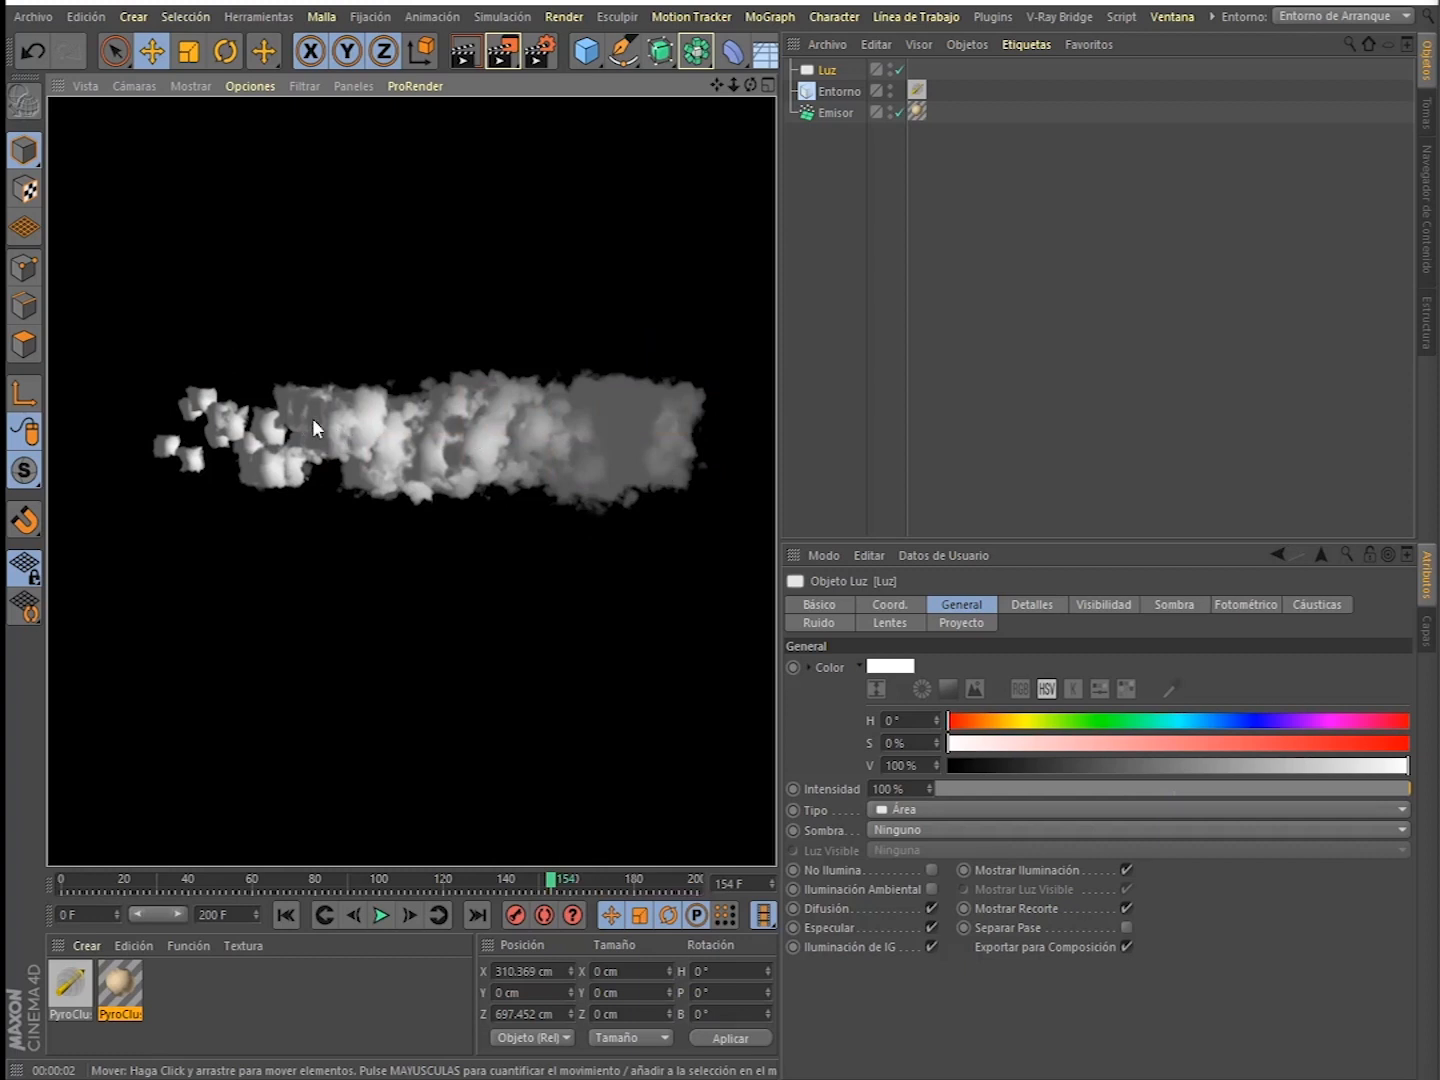
# - Restore the material editor window, set the Iluminación Modo to Relieve, and render the view
pyautogui.moveTo(1341, 983)
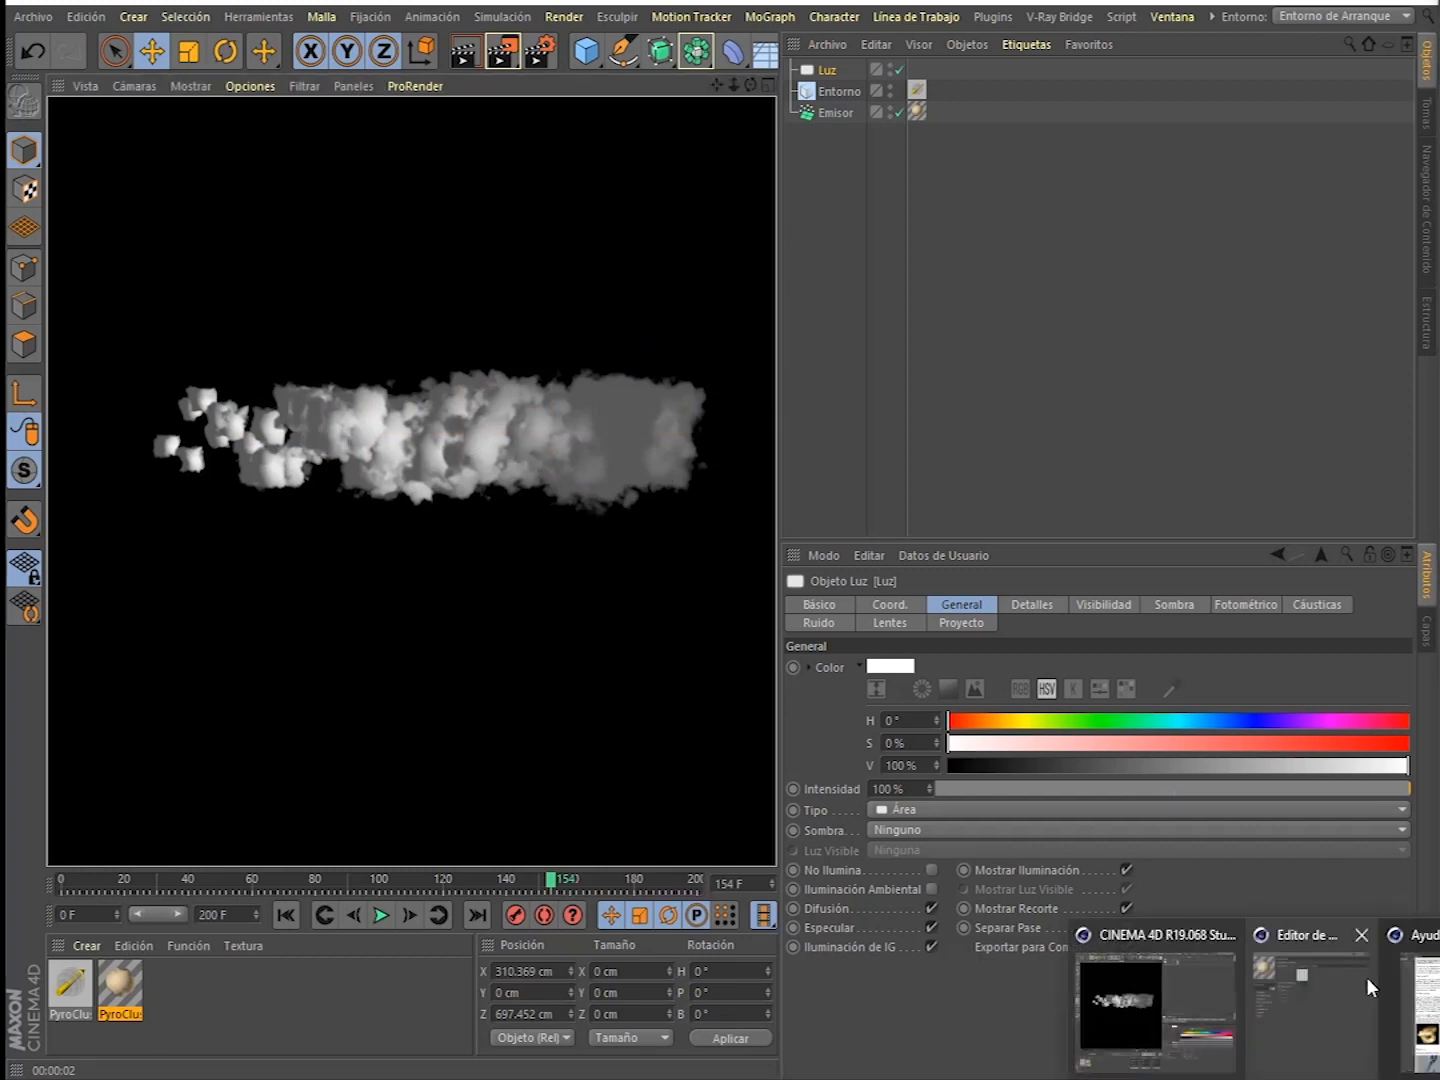
pyautogui.click(1322, 1000)
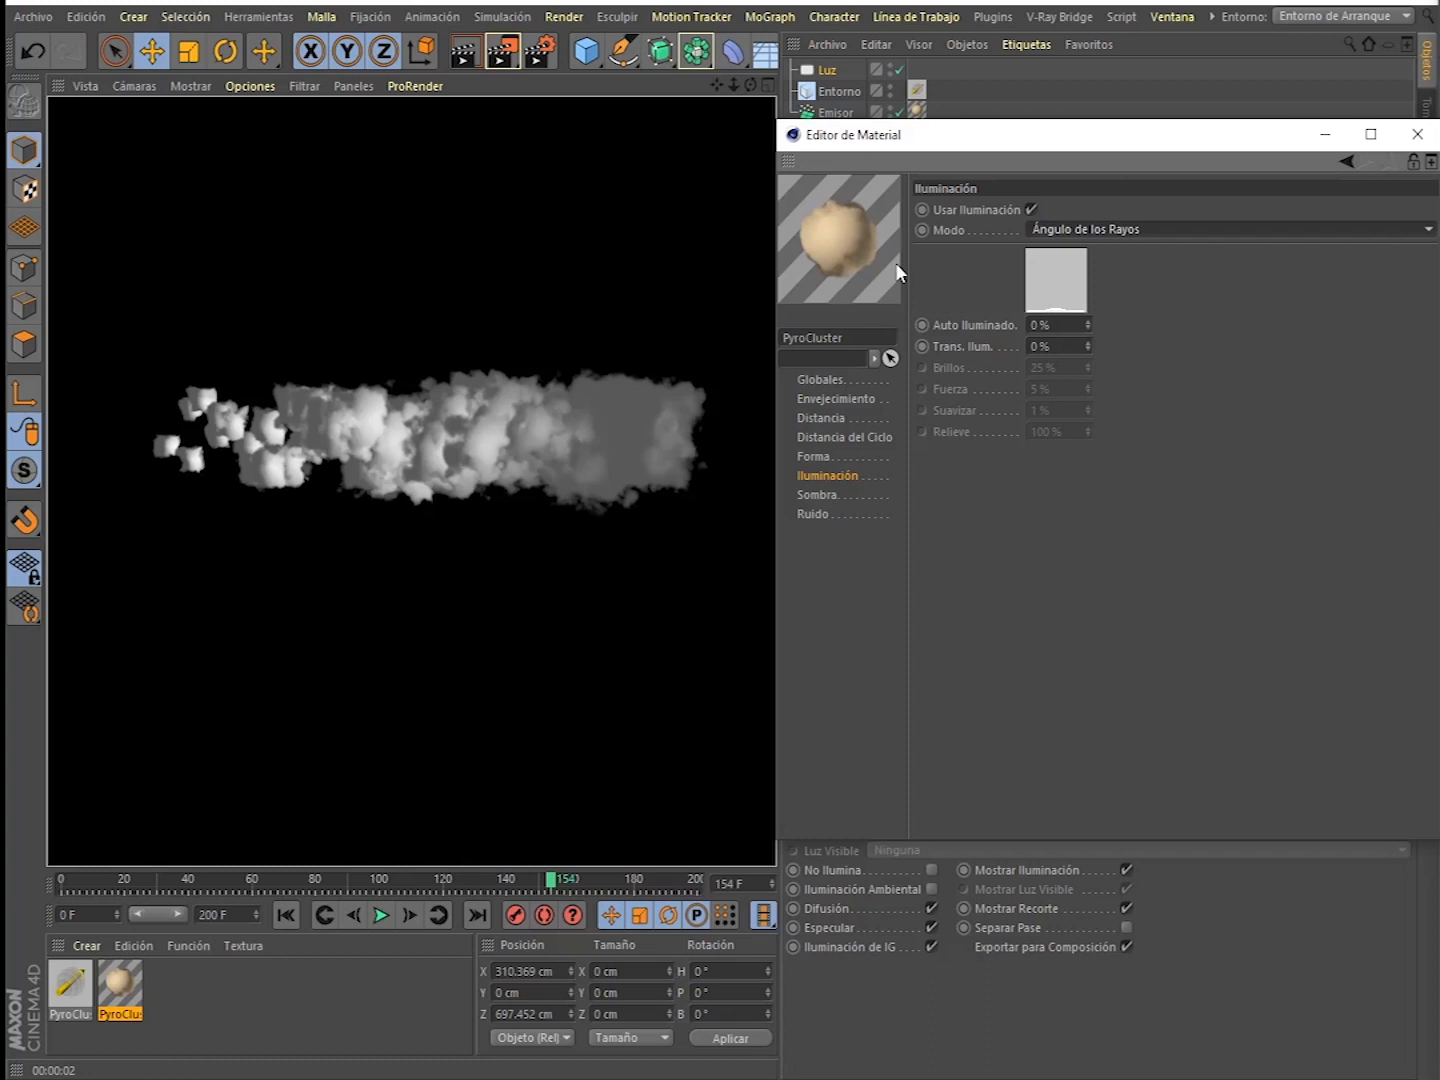
pyautogui.click(1104, 229)
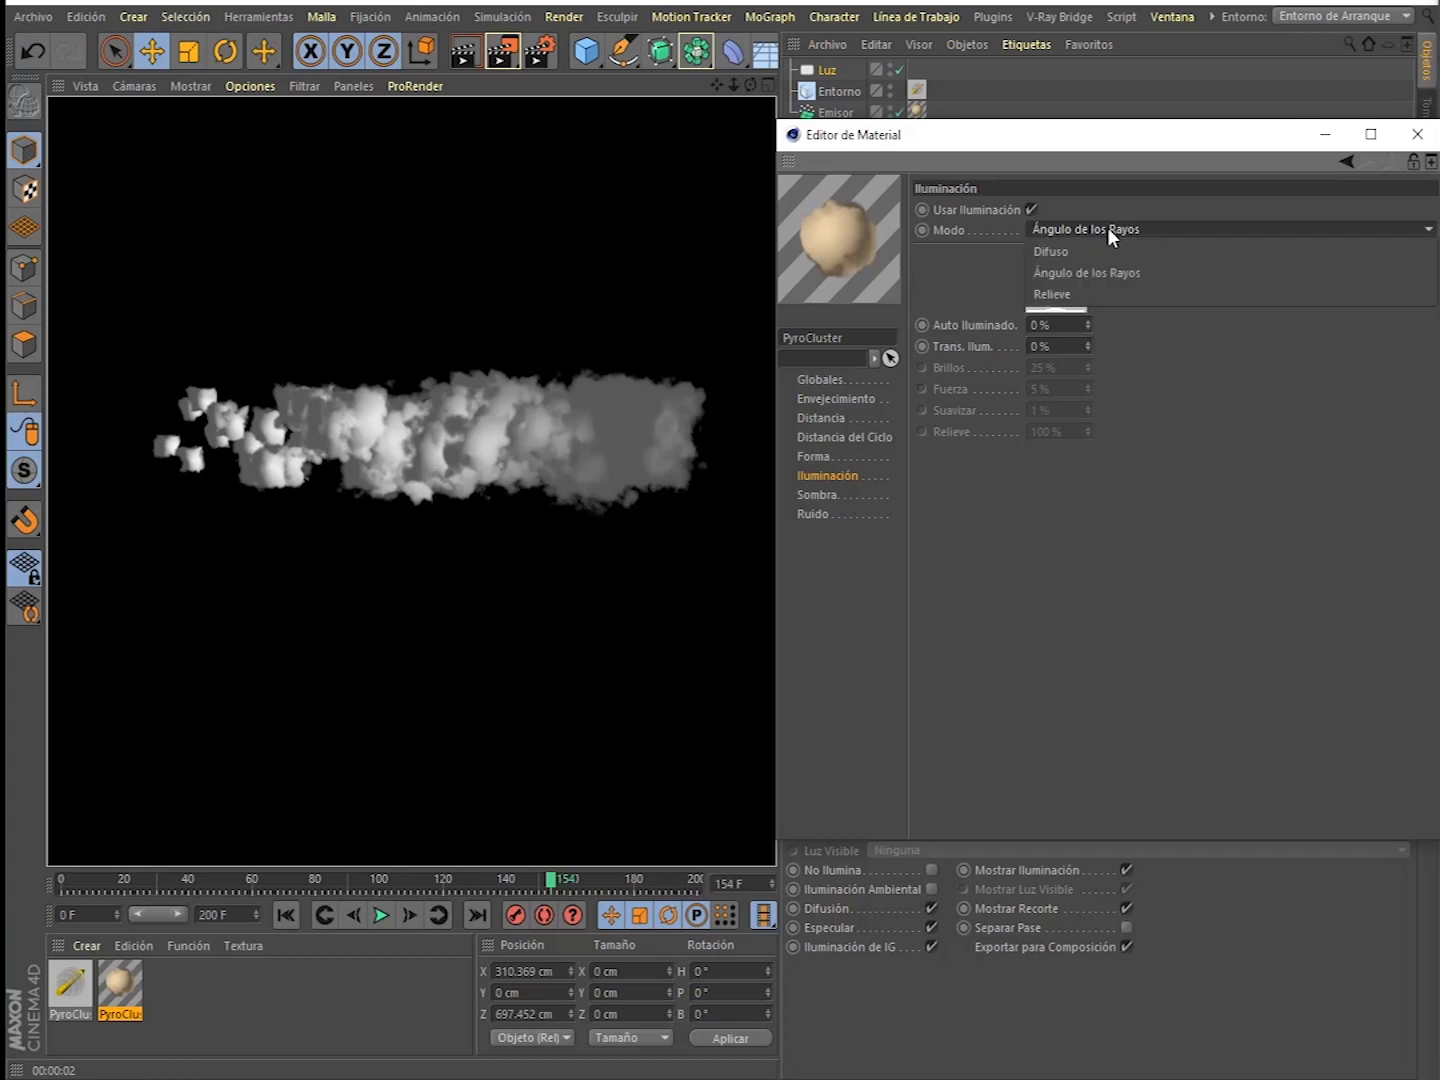
pyautogui.click(1108, 287)
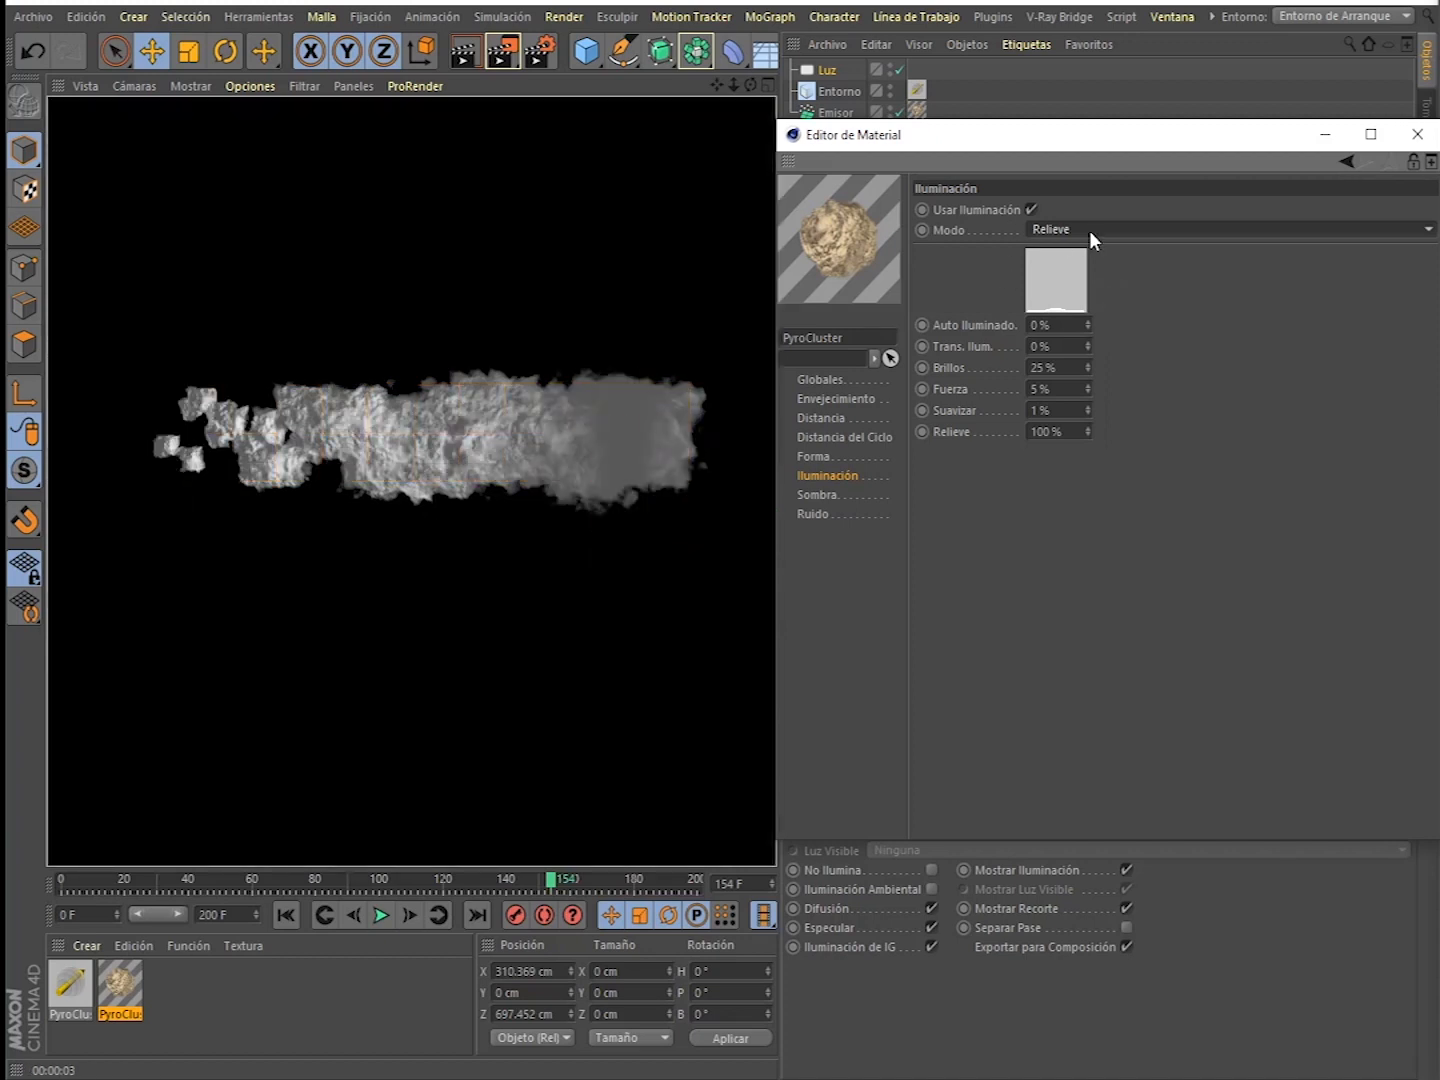
# - Render the view with the Iluminación Modo on Difuso, and return the mode to Ángulo de los Rayos
pyautogui.click(1090, 228)
pyautogui.click(1089, 250)
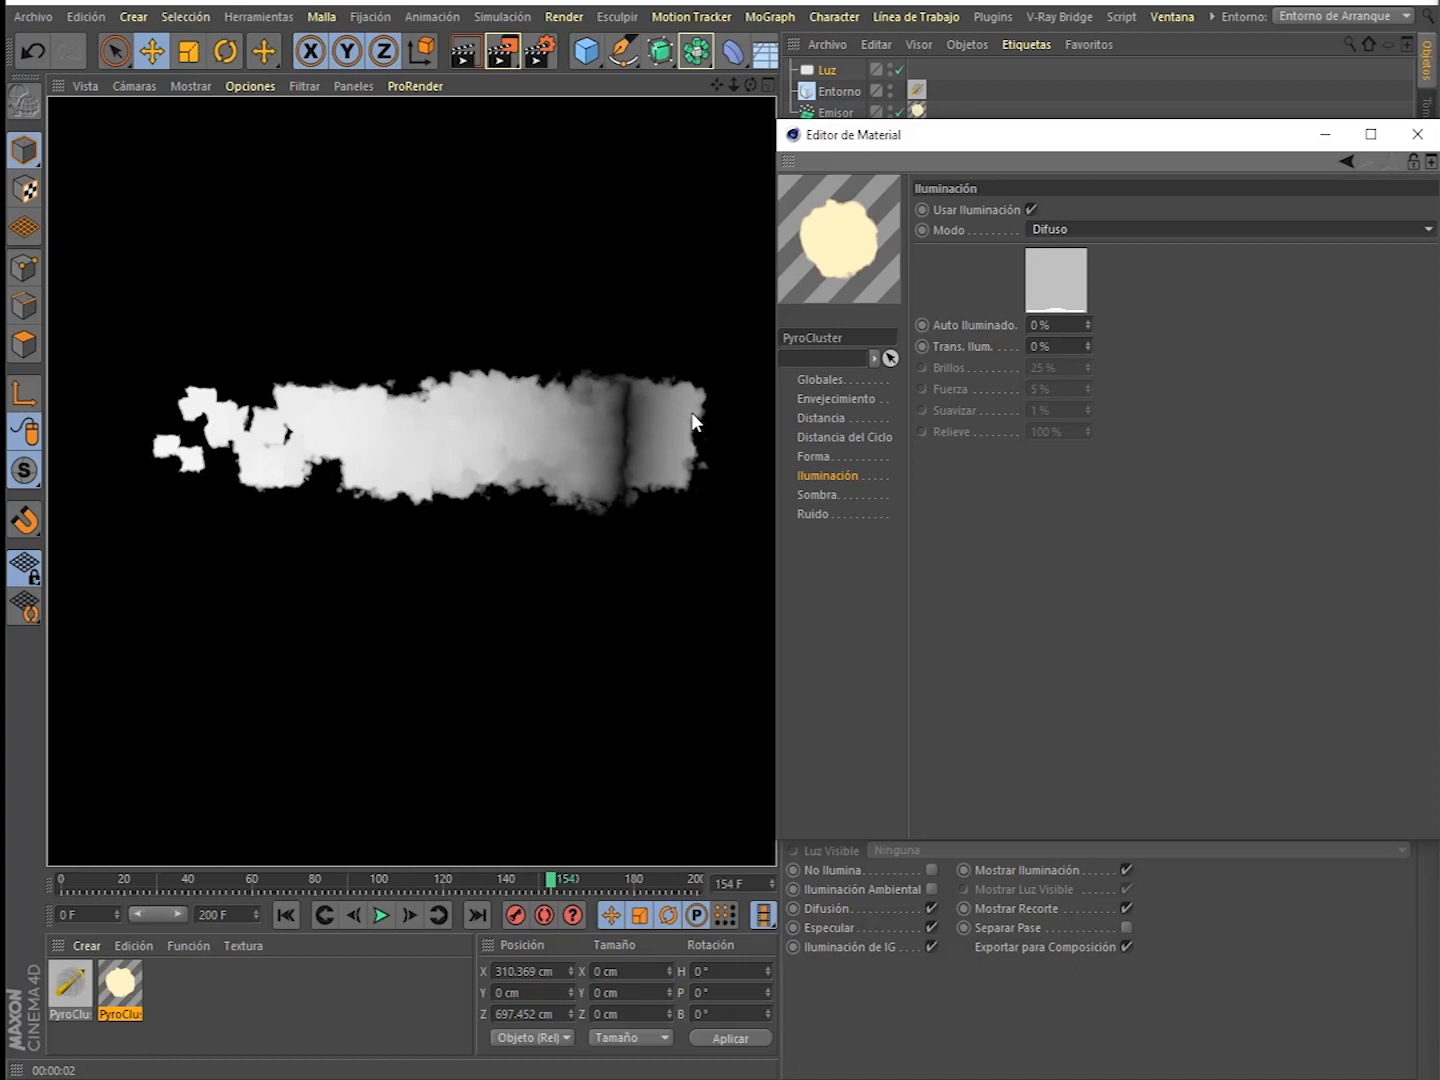
pyautogui.click(1081, 230)
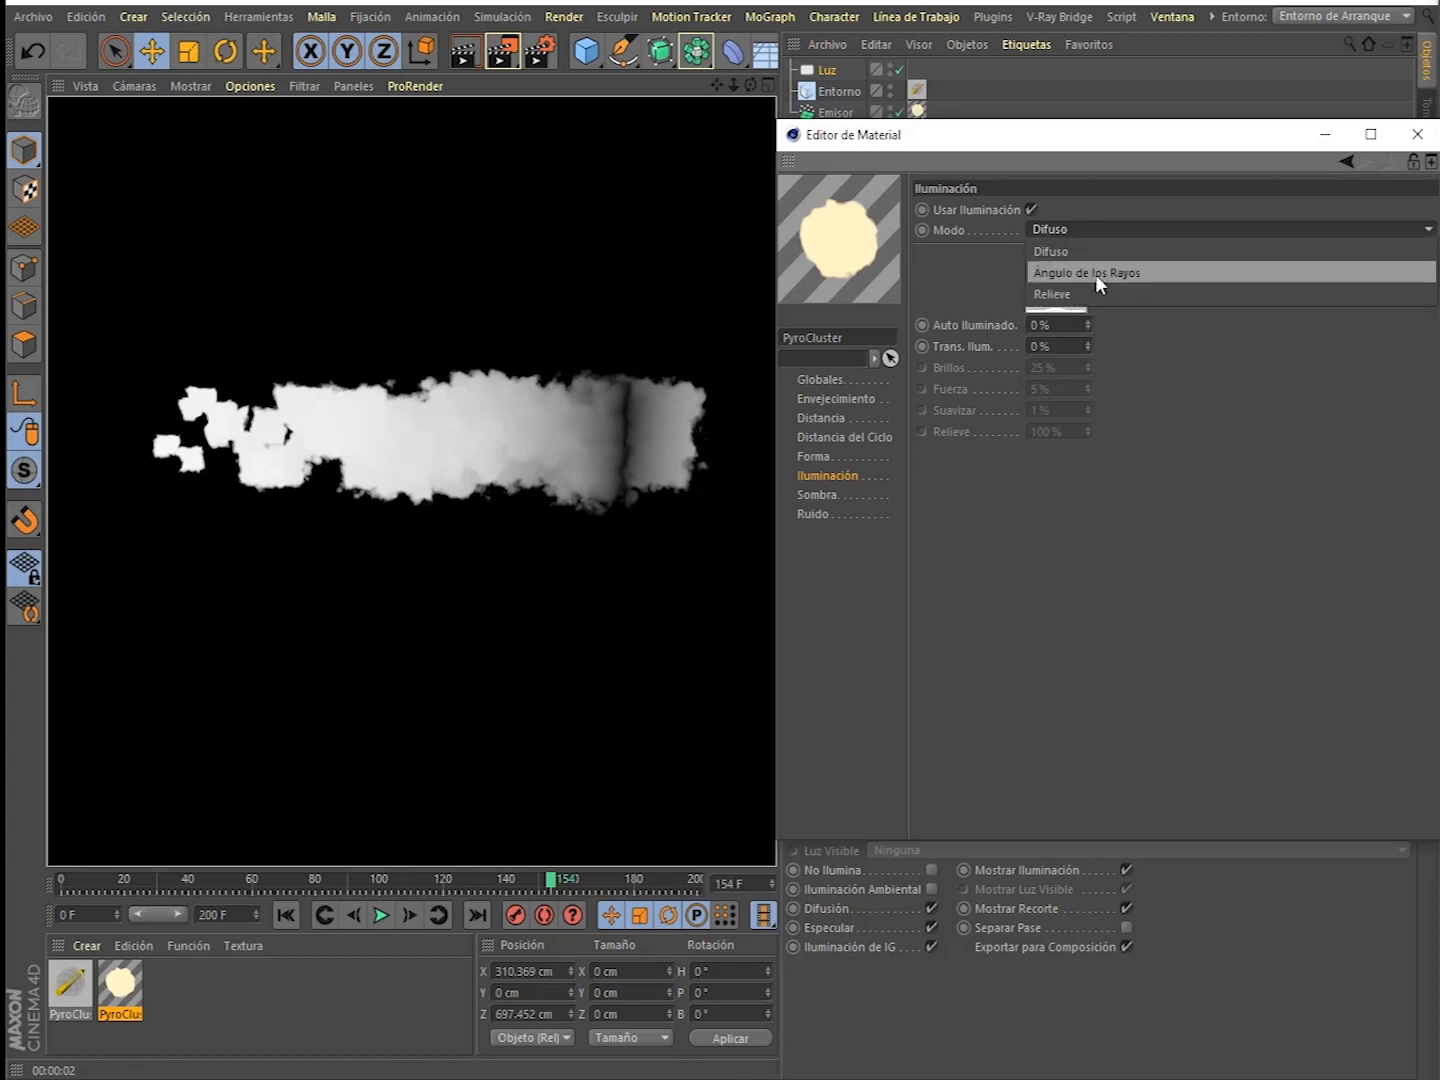
pyautogui.click(1094, 274)
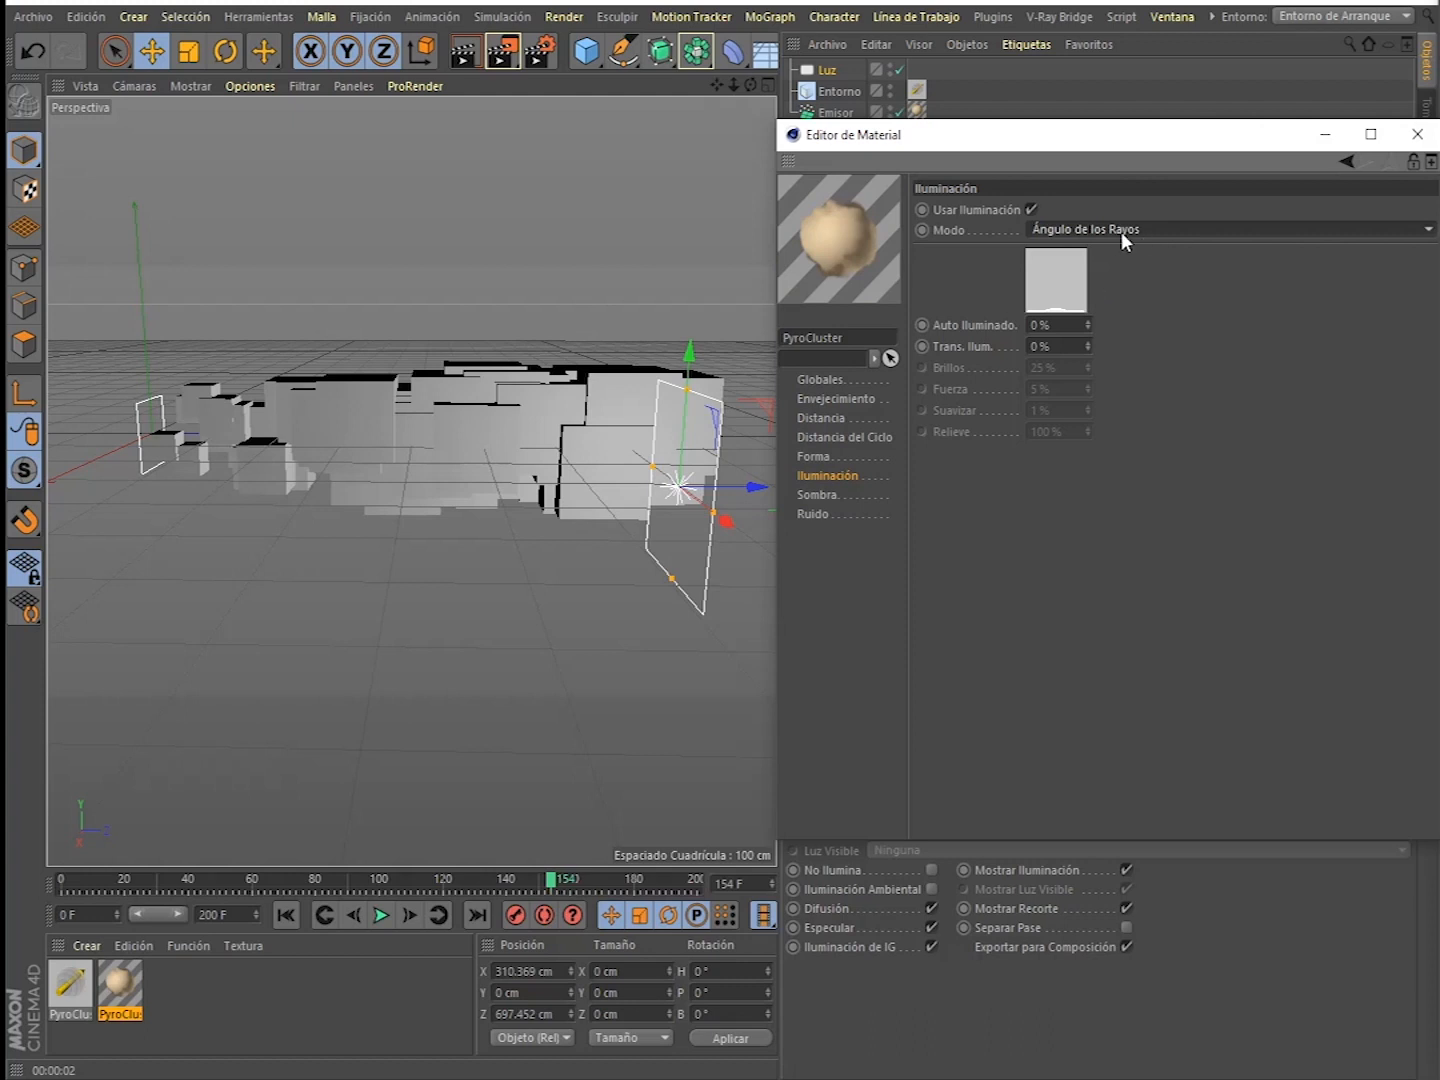
# - Set Auto Iluminado to 16% and move the area light along Z to about 806 cm
pyautogui.moveTo(1088, 321); pyautogui.dragTo(1087, 222)
pyautogui.moveTo(1088, 320); pyautogui.dragTo(1087, 346)
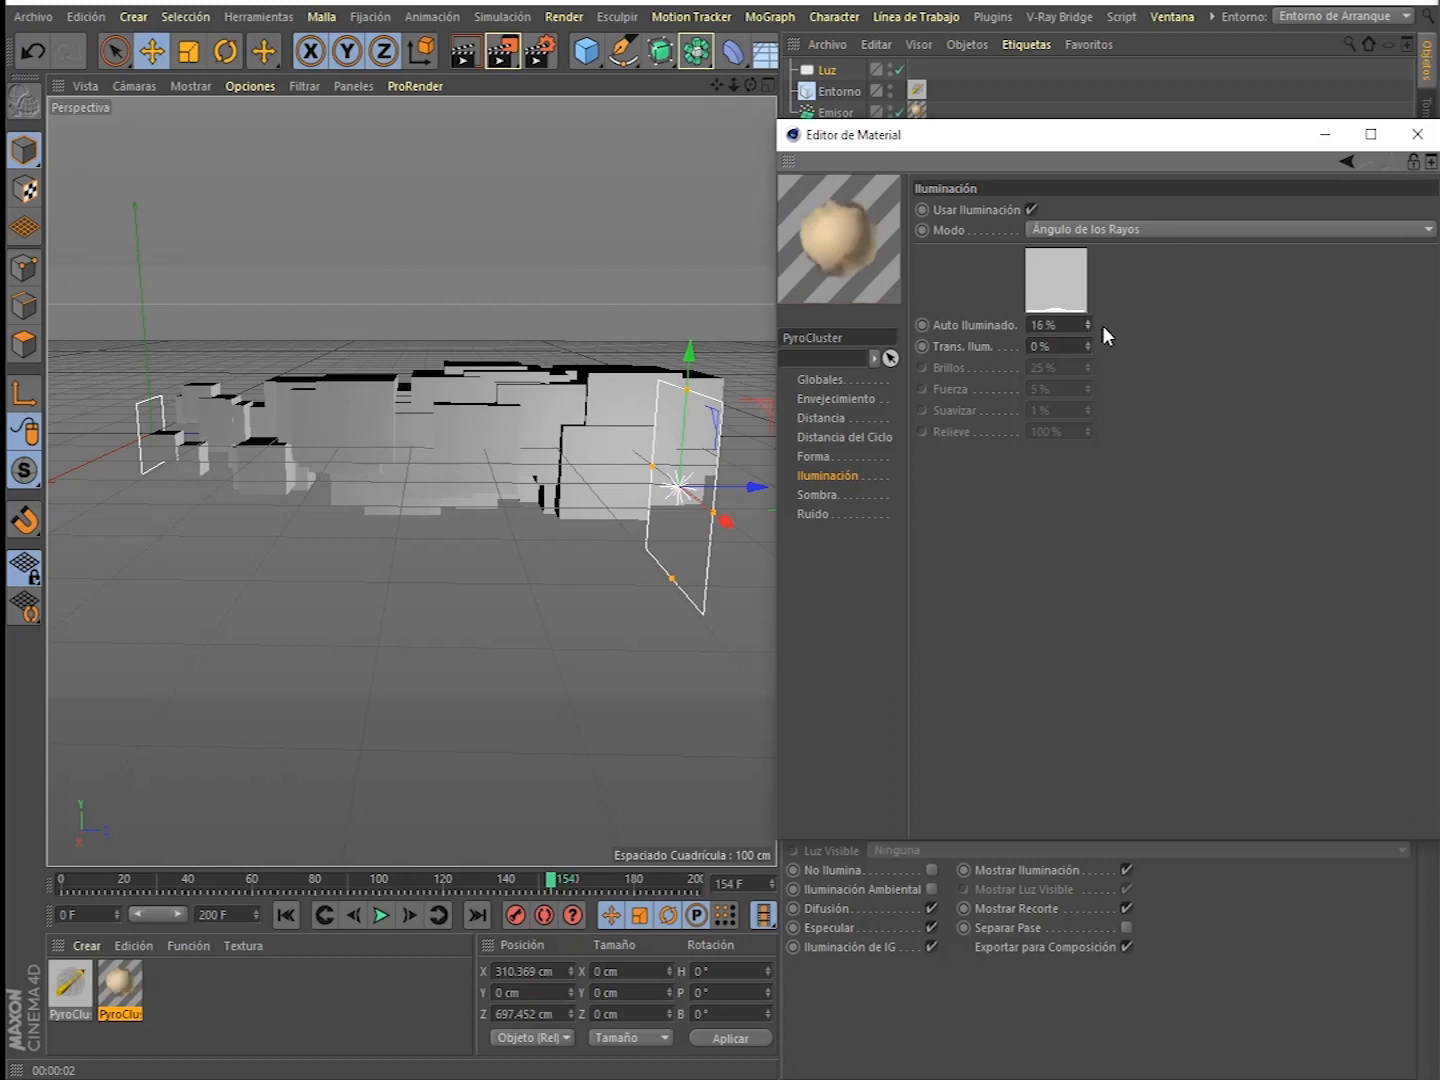
pyautogui.moveTo(750, 488); pyautogui.dragTo(759, 492)
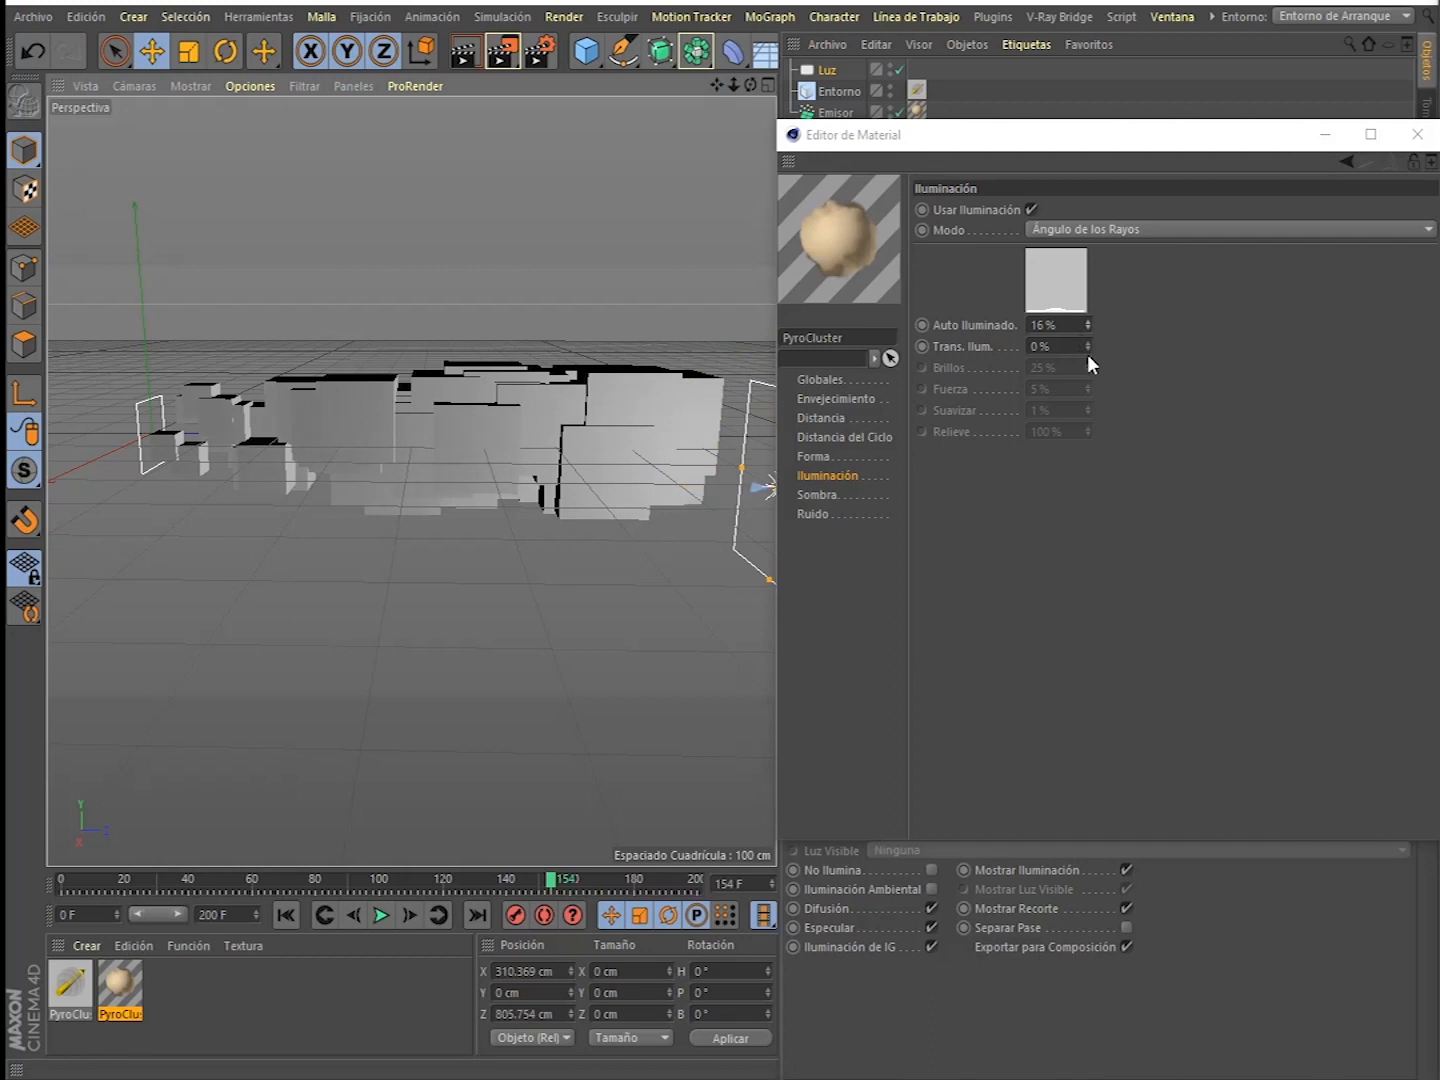
# - Try Trans. Ilum. at 100% and 0%, and set it to 26%
pyautogui.moveTo(1087, 343); pyautogui.dragTo(1097, 346)
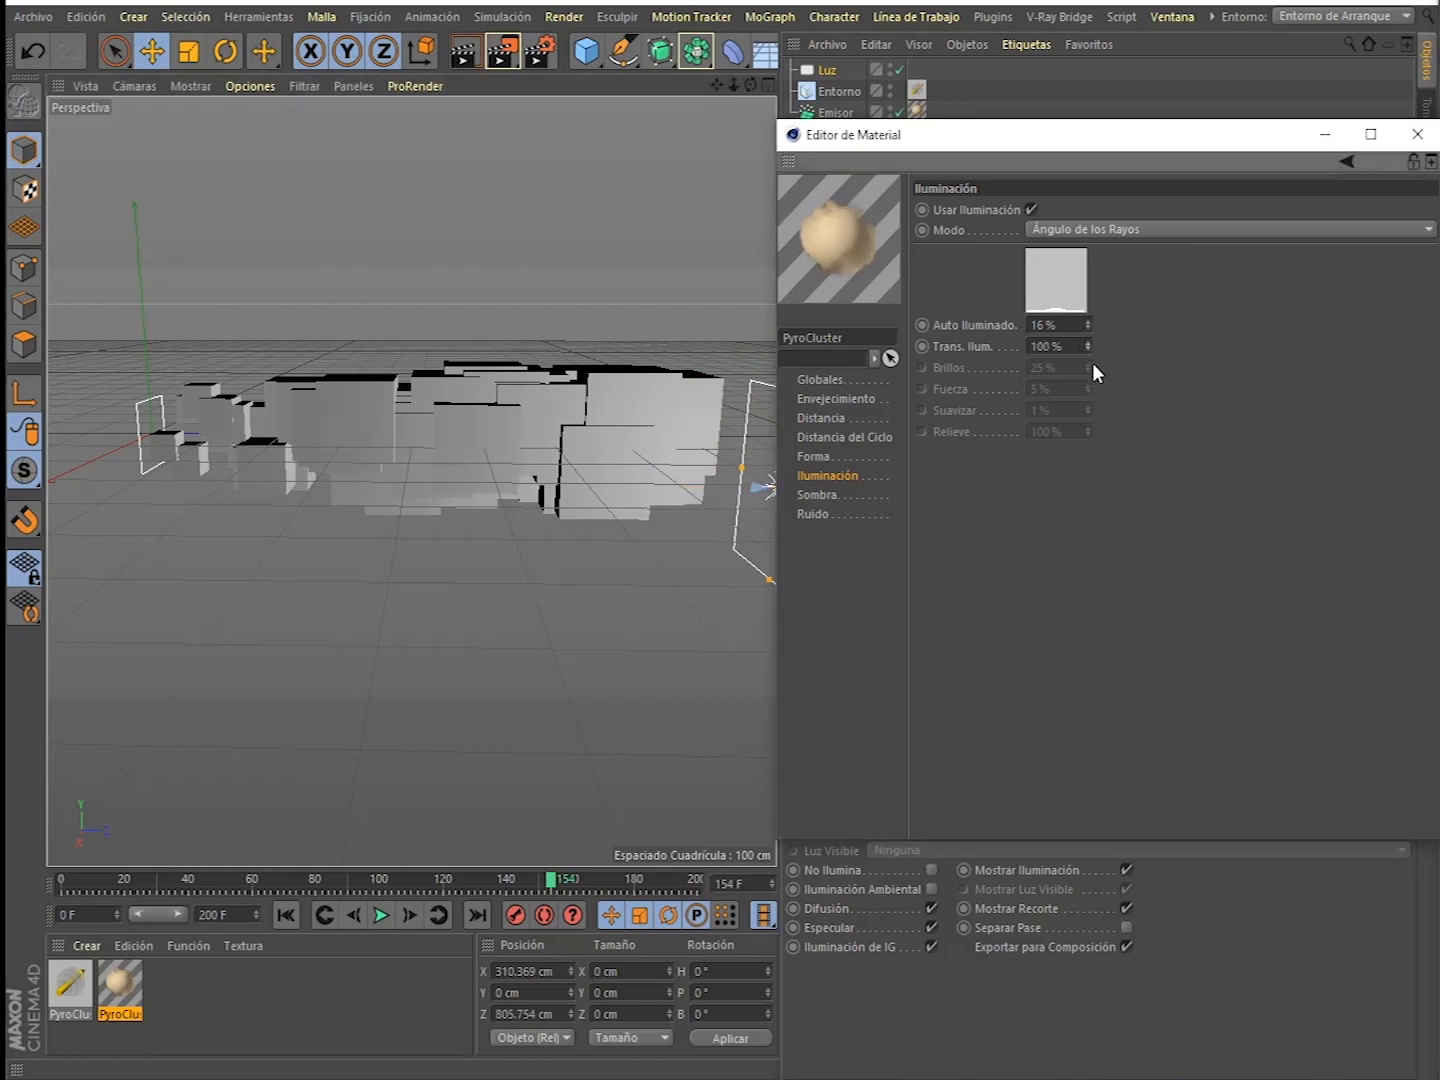
pyautogui.moveTo(1088, 349); pyautogui.dragTo(1088, 409)
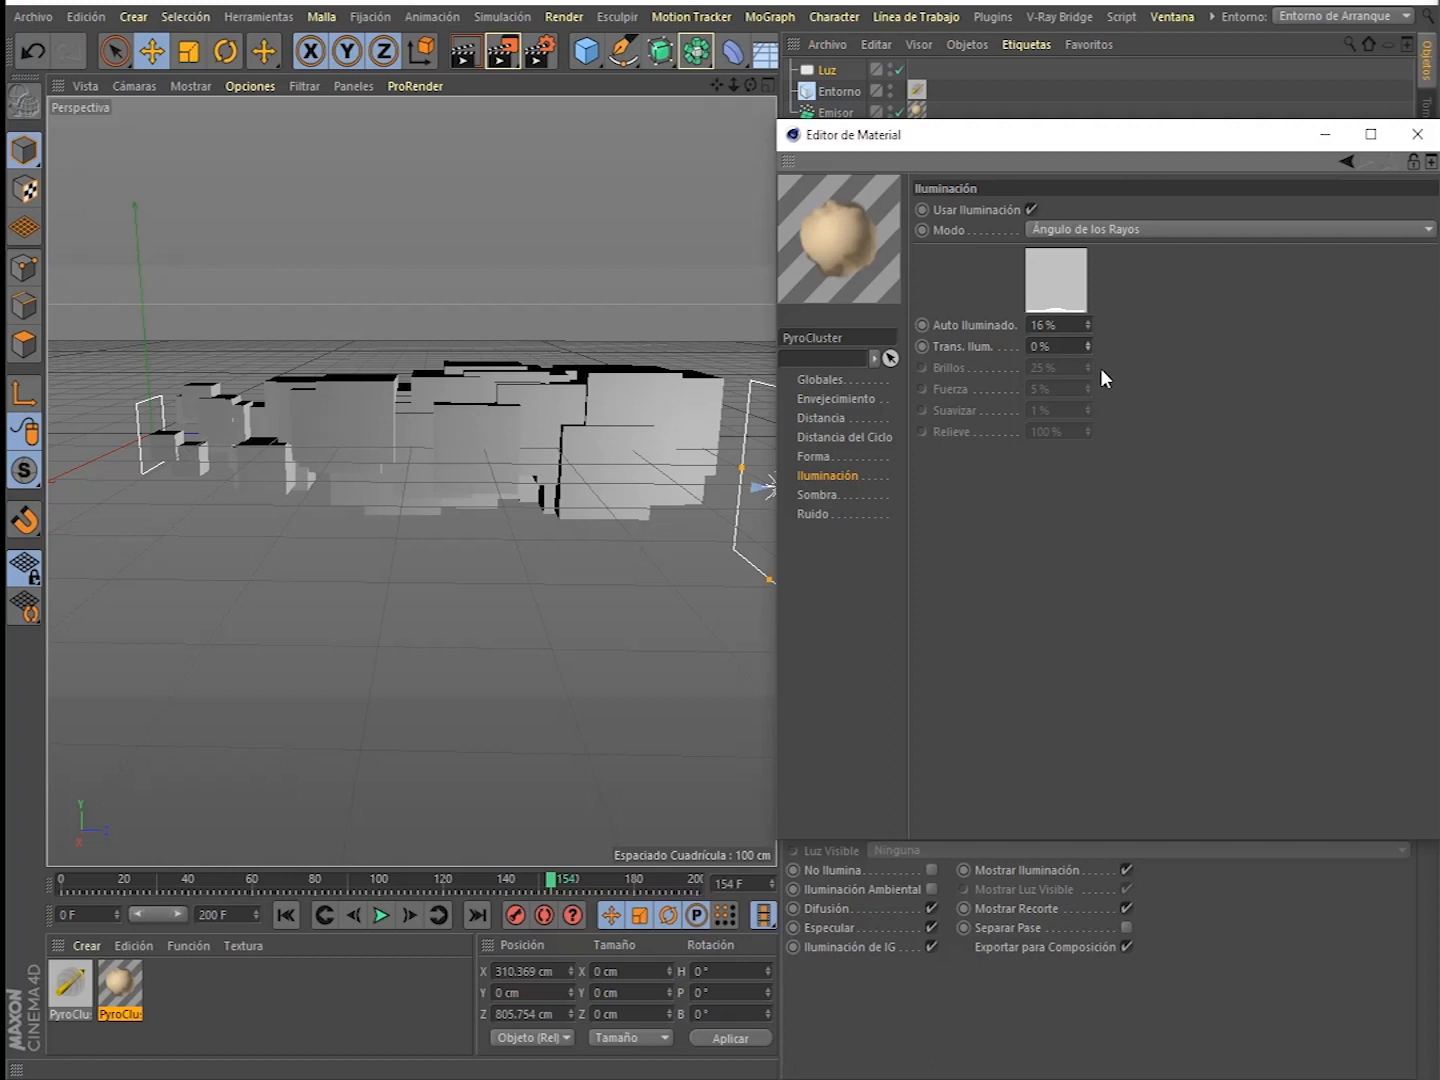
pyautogui.moveTo(1088, 347); pyautogui.dragTo(1088, 346)
# - In Relieve mode set Brillos 84%, Fuerza 57%, Suavizar 60% and Relieve -132%, and return Modo to Ángulo de los Rayos
pyautogui.click(1086, 229)
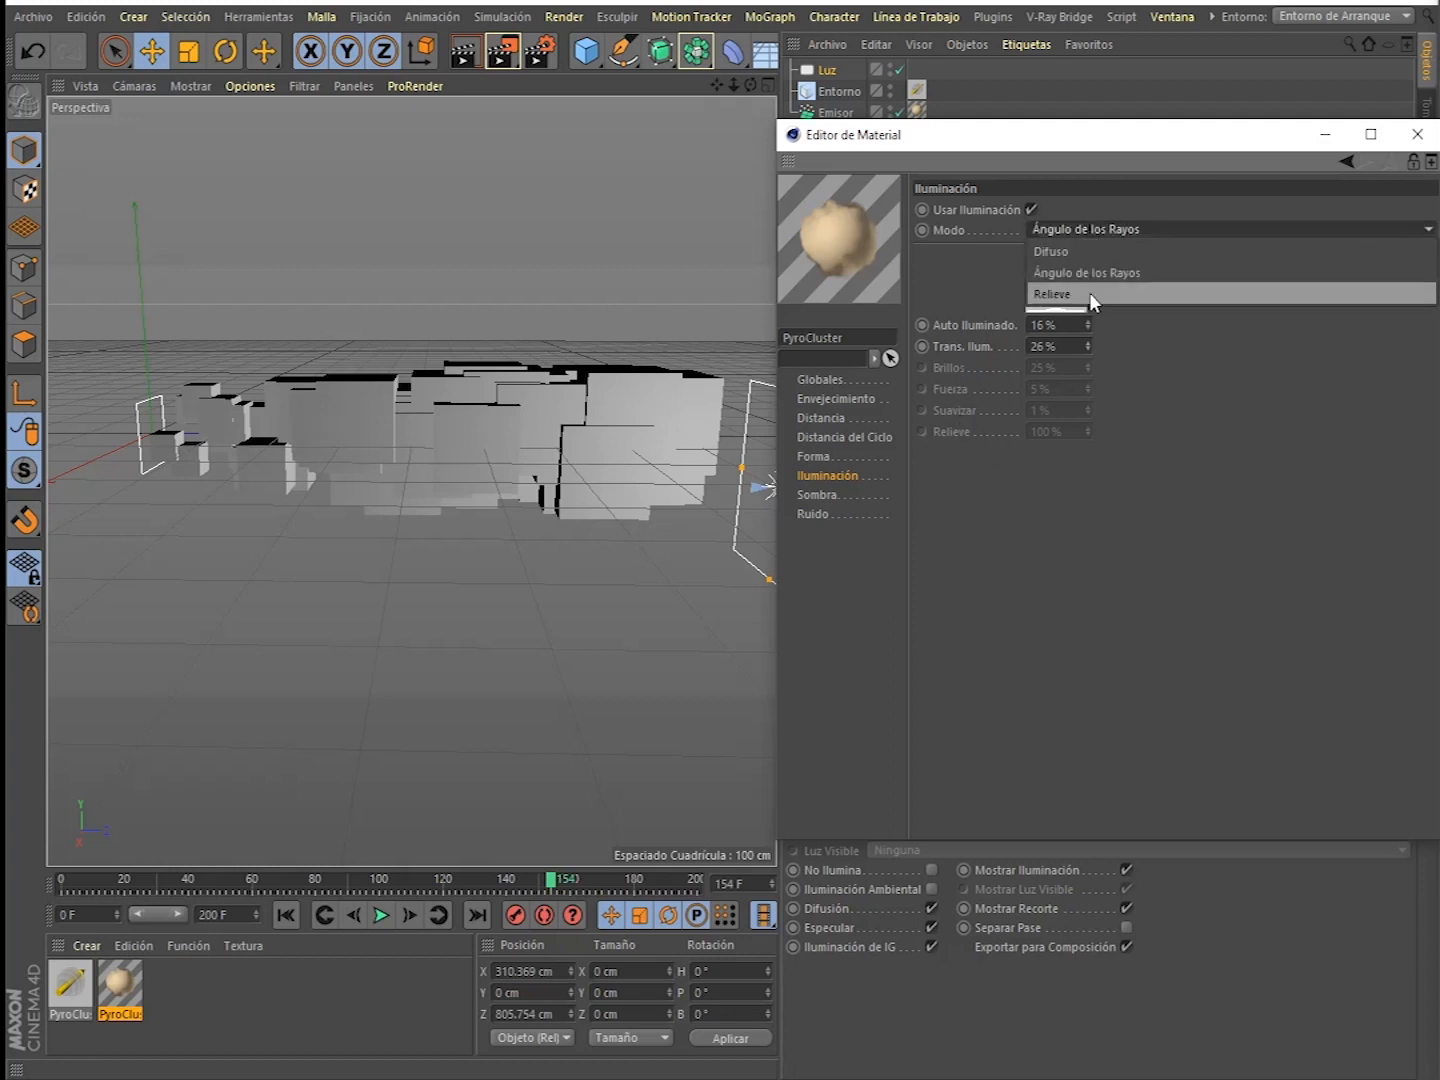
pyautogui.click(1089, 293)
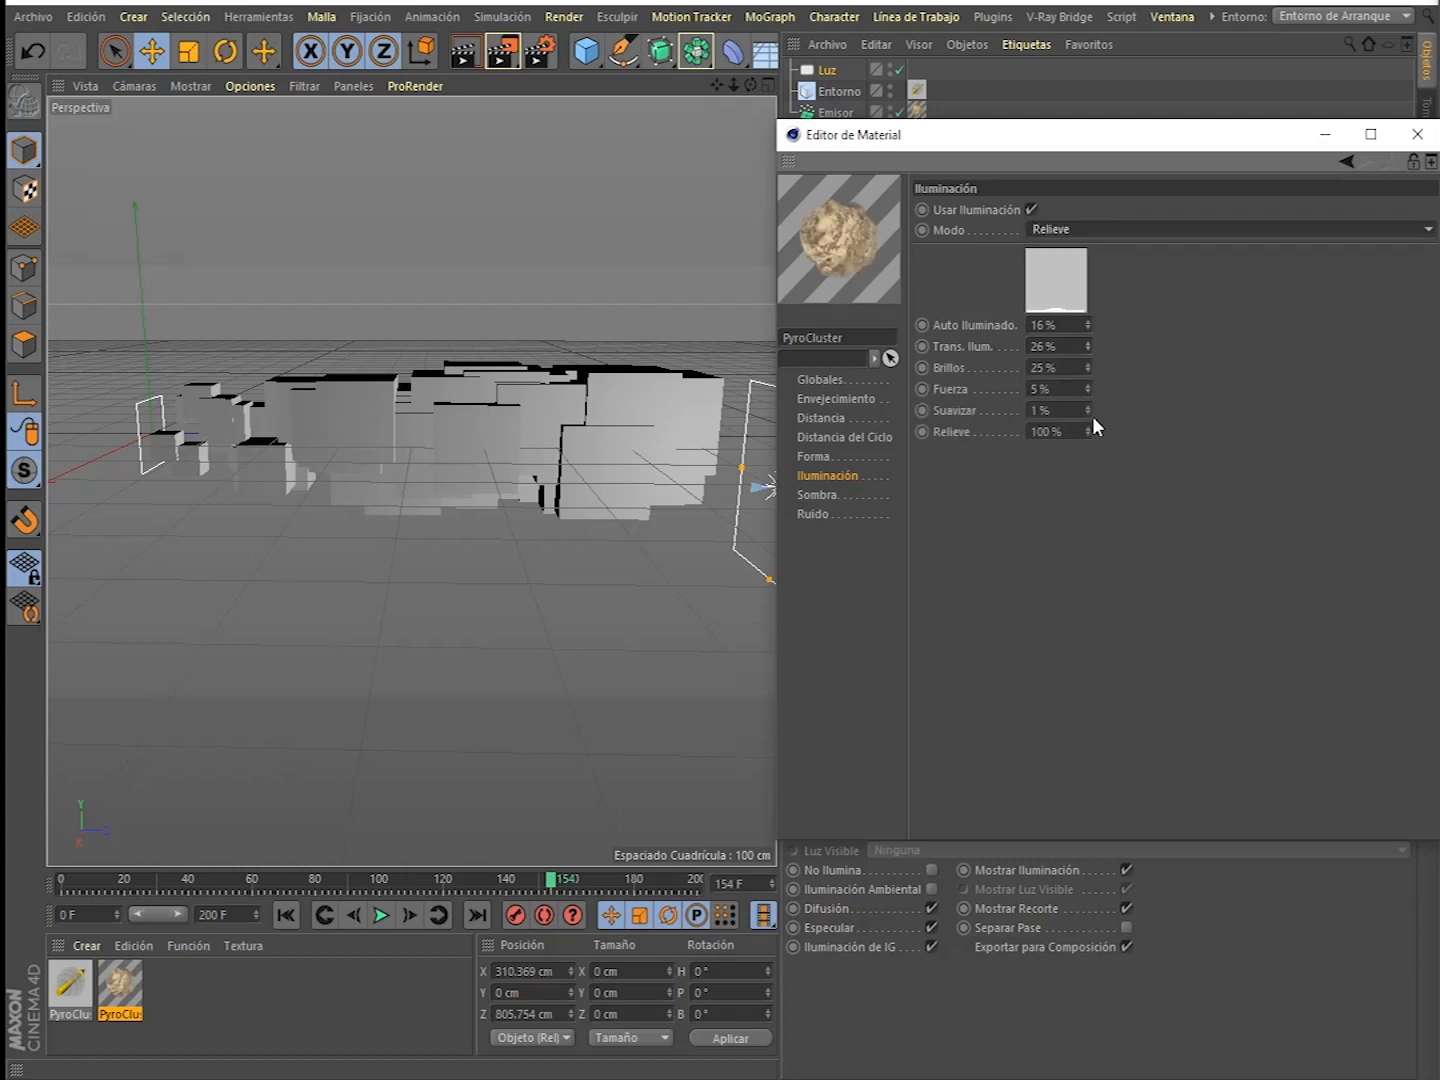
pyautogui.moveTo(1088, 367); pyautogui.dragTo(1094, 411)
pyautogui.click(1073, 231)
pyautogui.click(1066, 273)
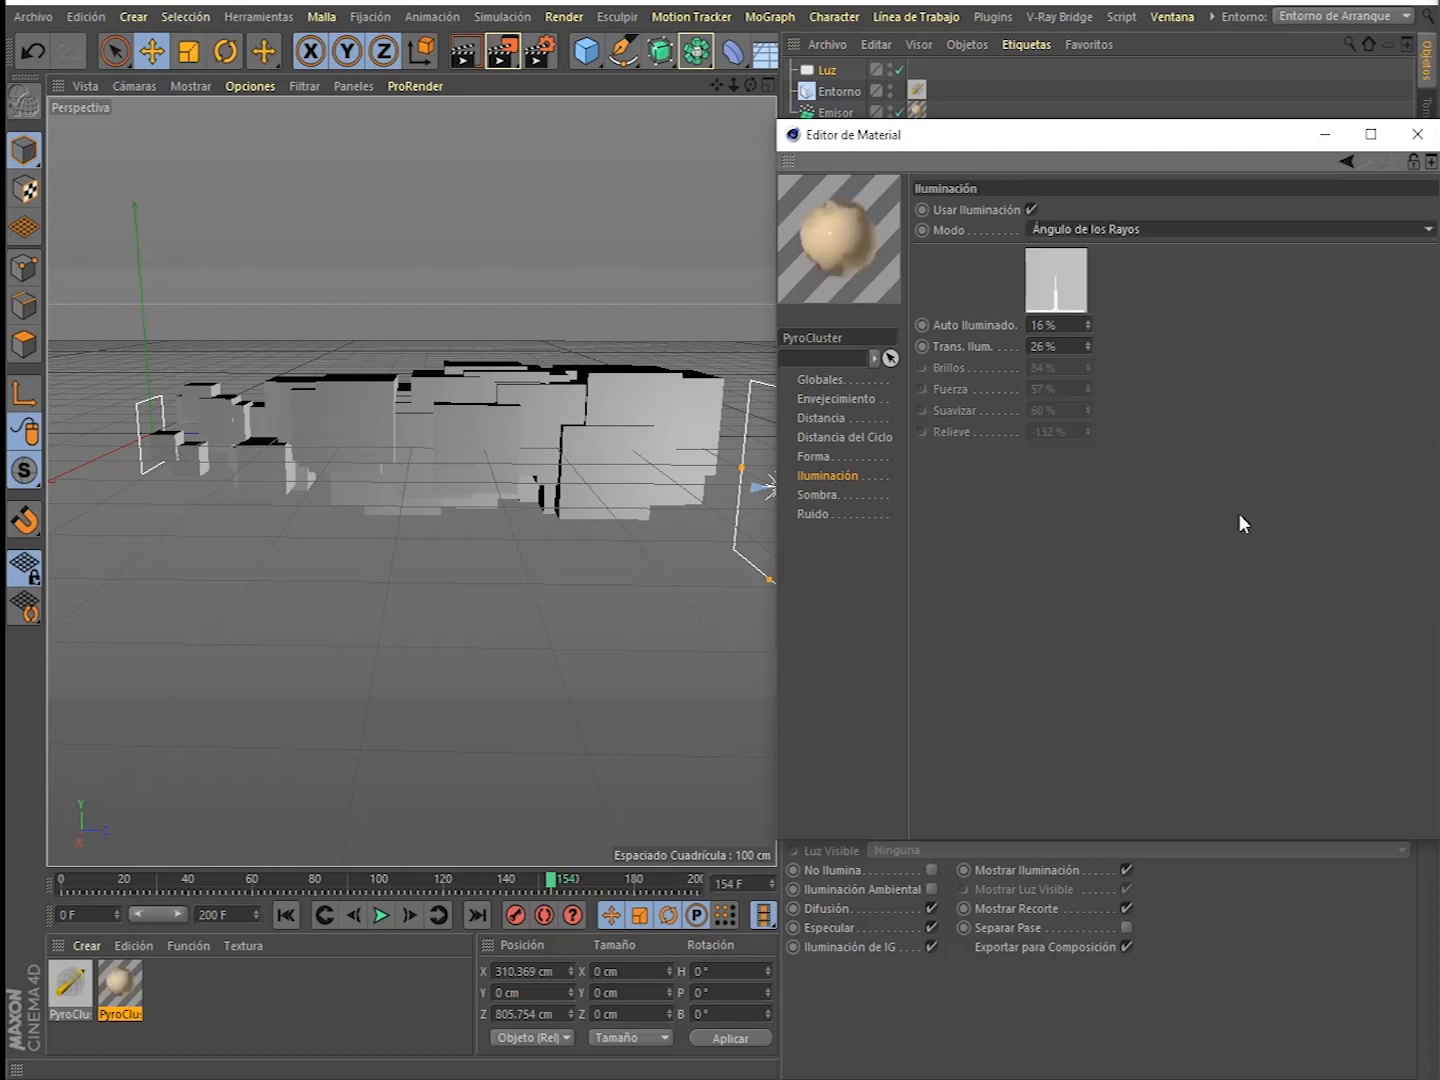
# - Review the material's Distancia del Ciclo and Forma settings and render the view
pyautogui.click(845, 437)
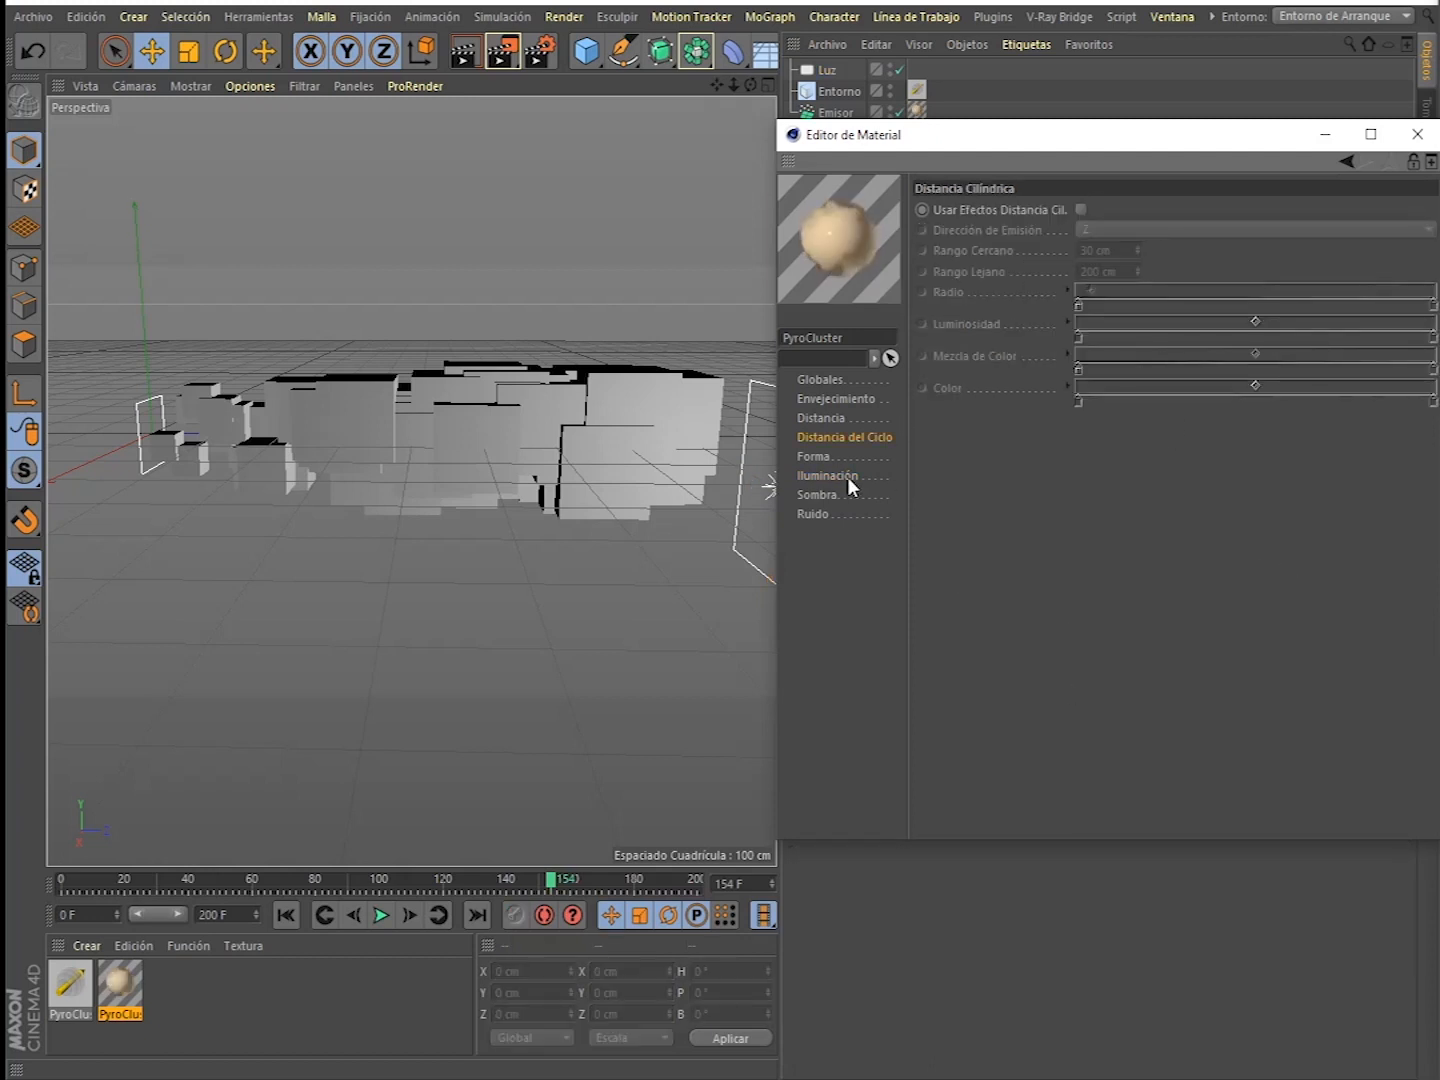
pyautogui.click(815, 455)
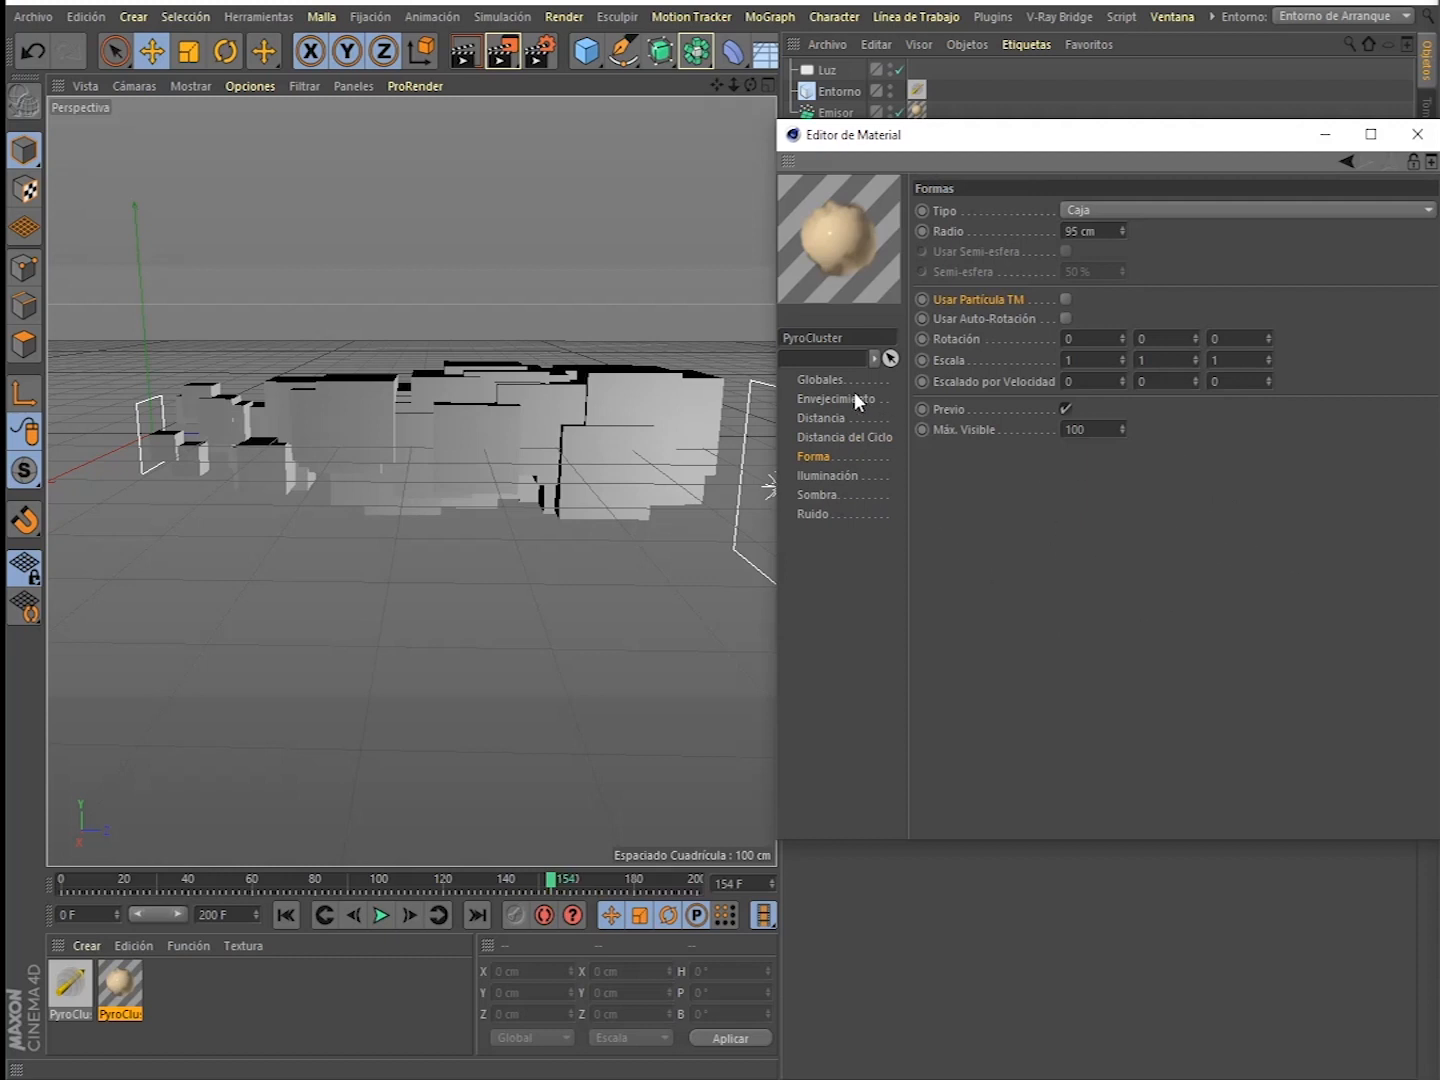
pyautogui.hotkey('ctrl', 'r')
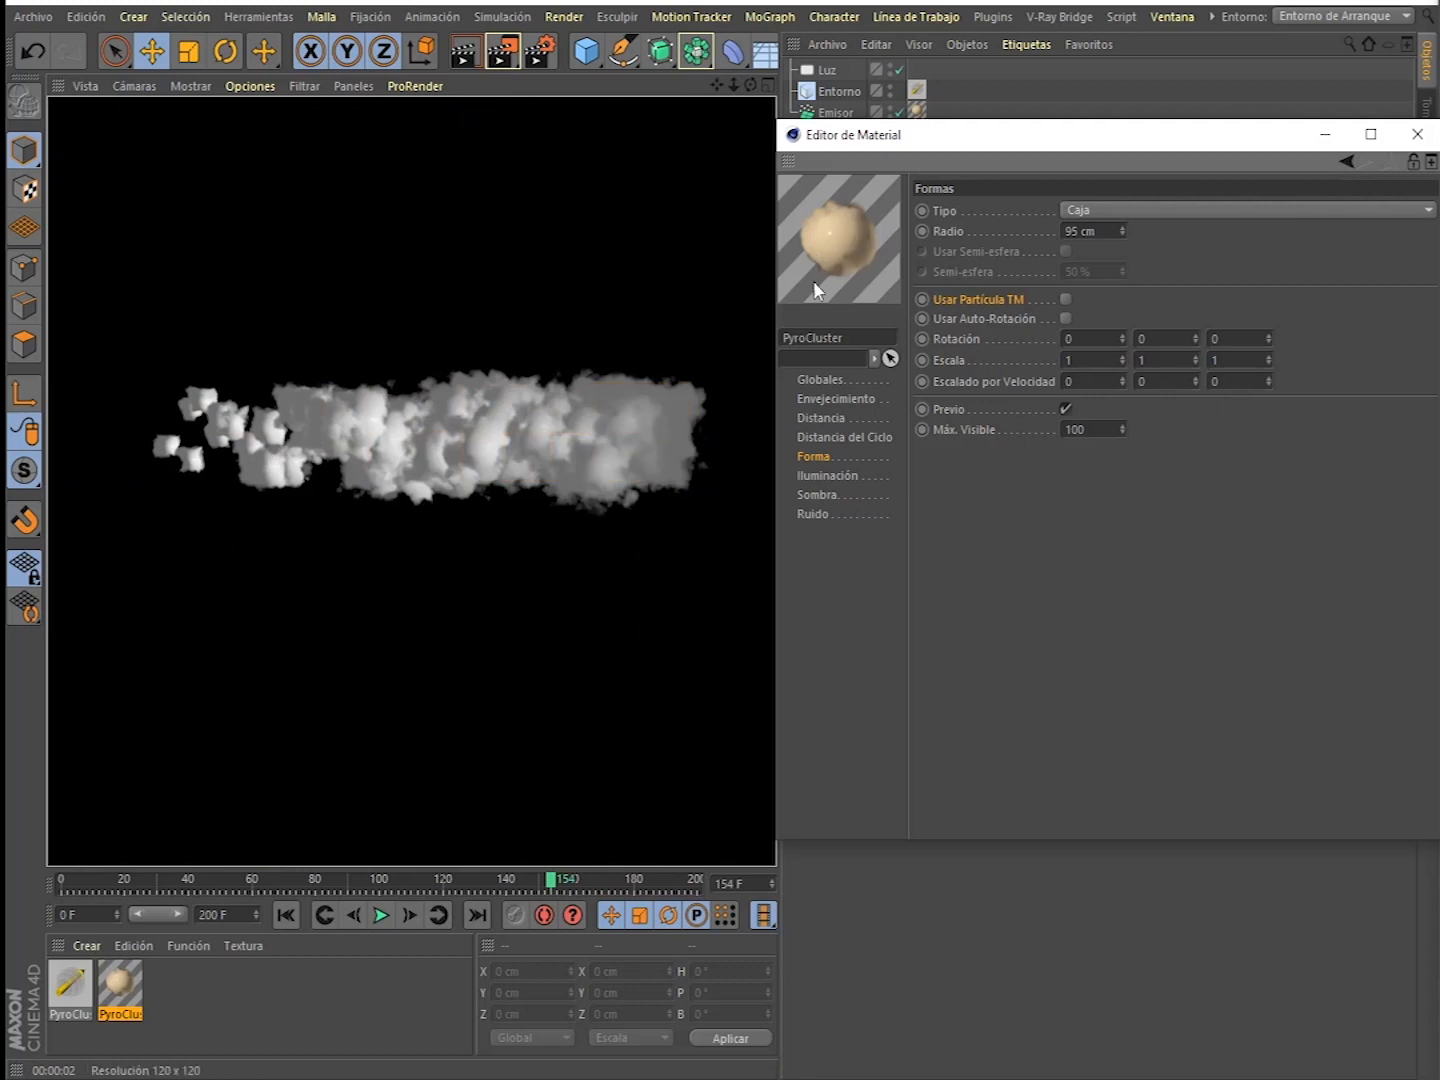
# - In the material's Globales settings, set Modo Gradiente to Densidad and render the view
pyautogui.click(822, 380)
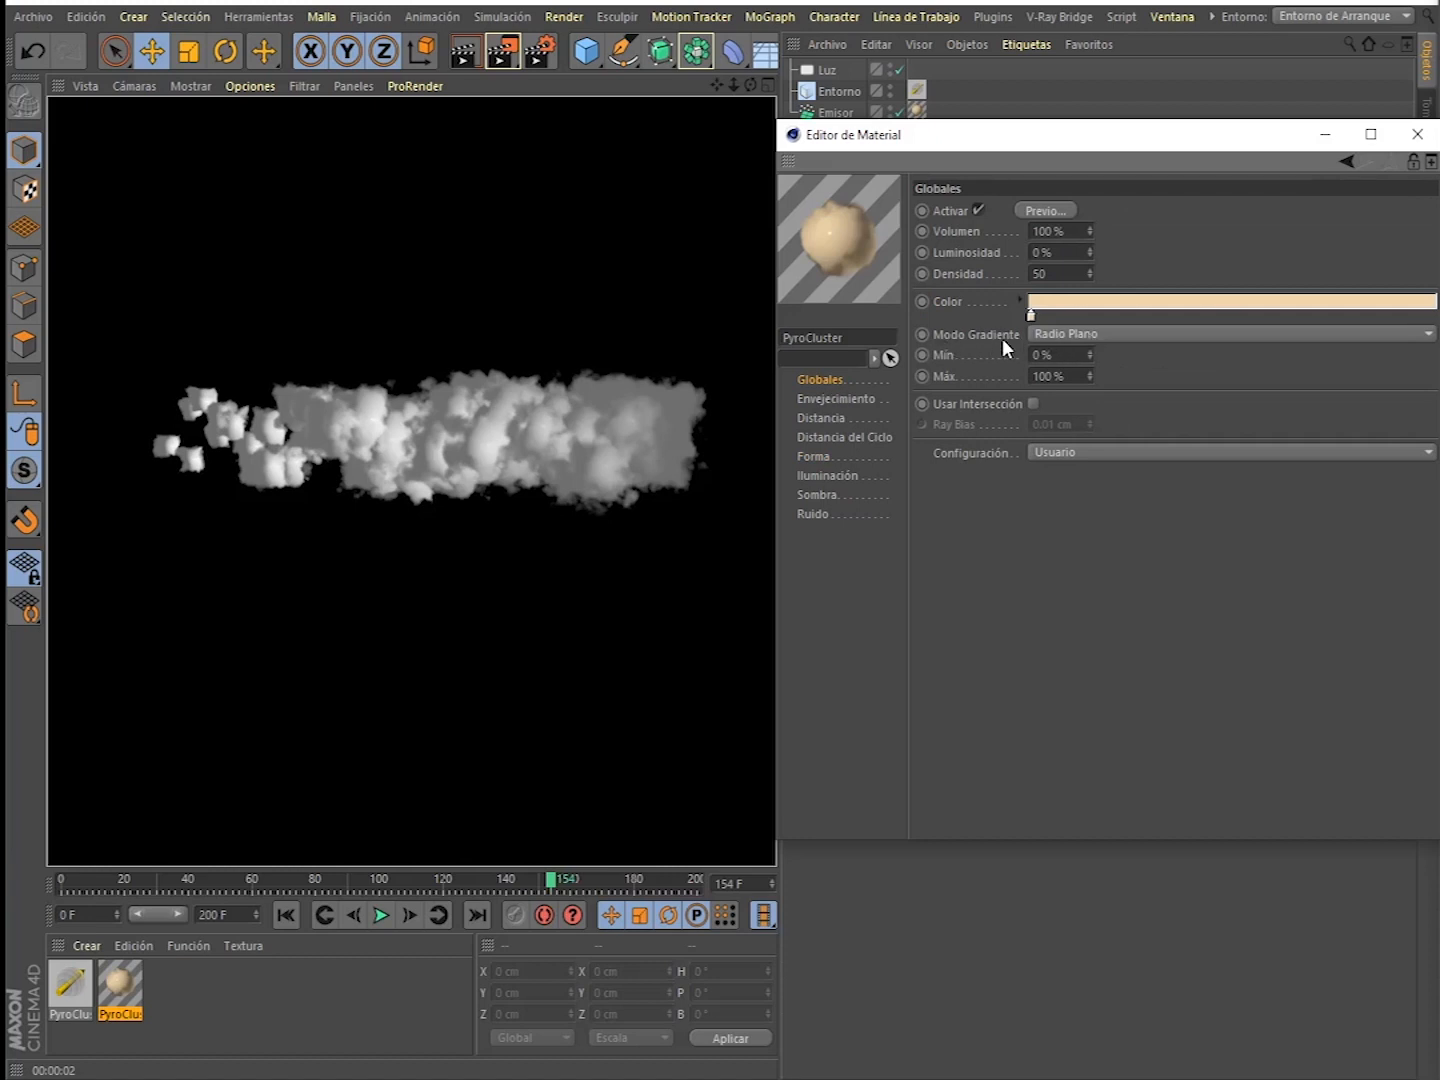
pyautogui.click(1087, 335)
pyautogui.click(1068, 428)
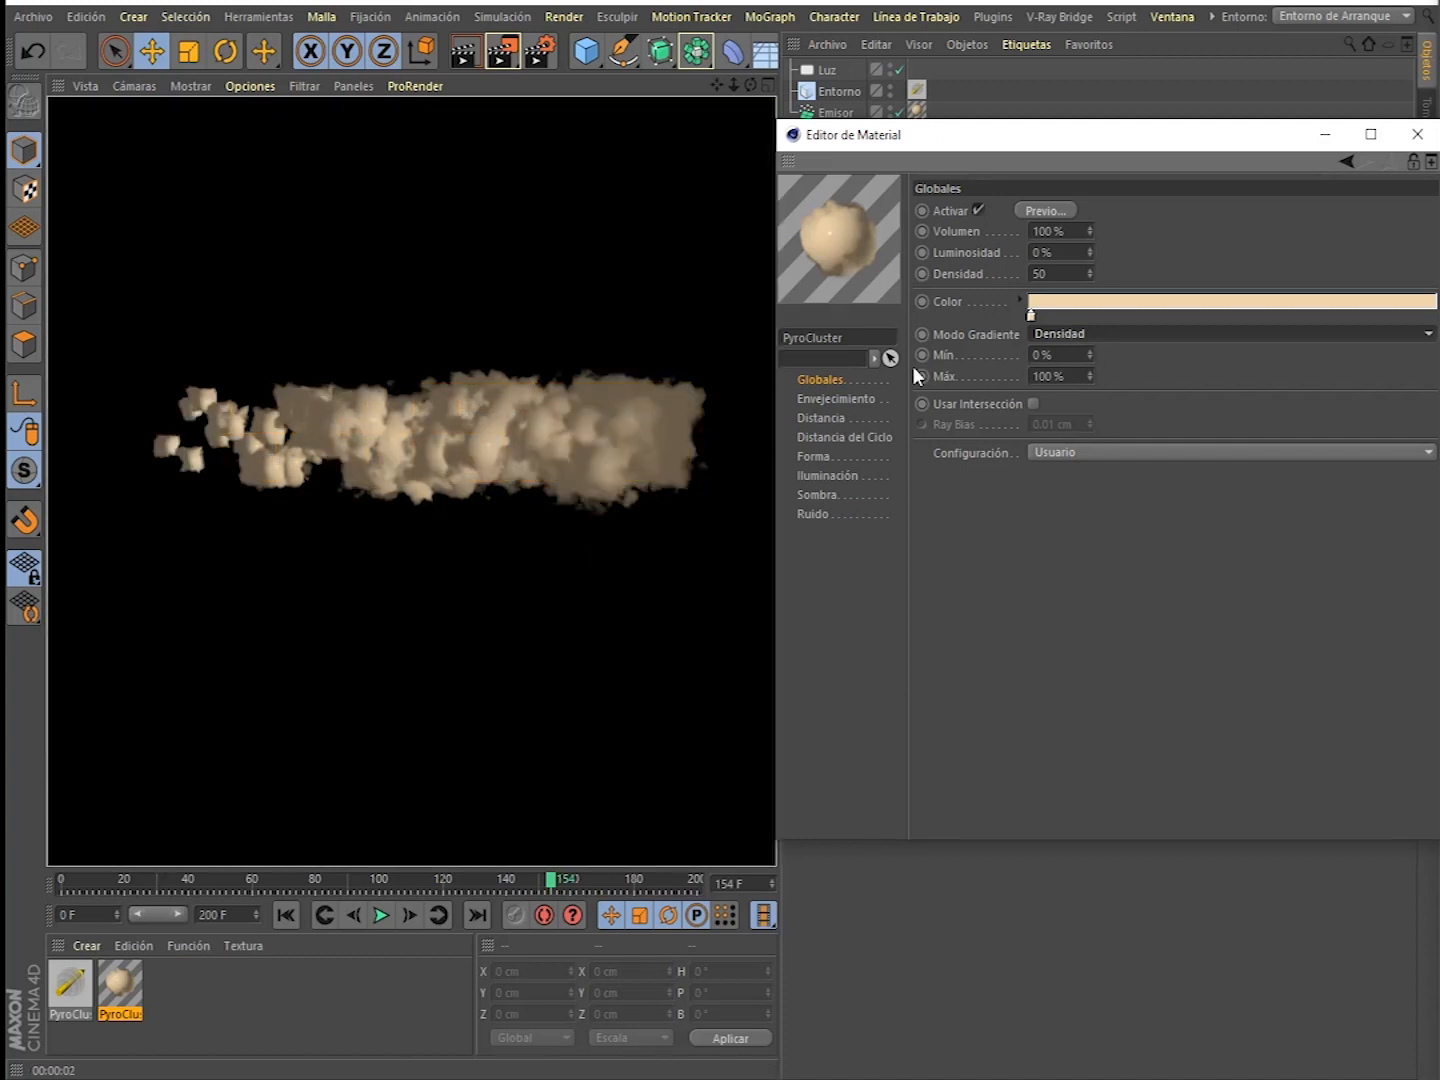
# - Open the material's Sombra settings, set Transparencia to 0%, and render the view
pyautogui.click(828, 454)
pyautogui.click(837, 473)
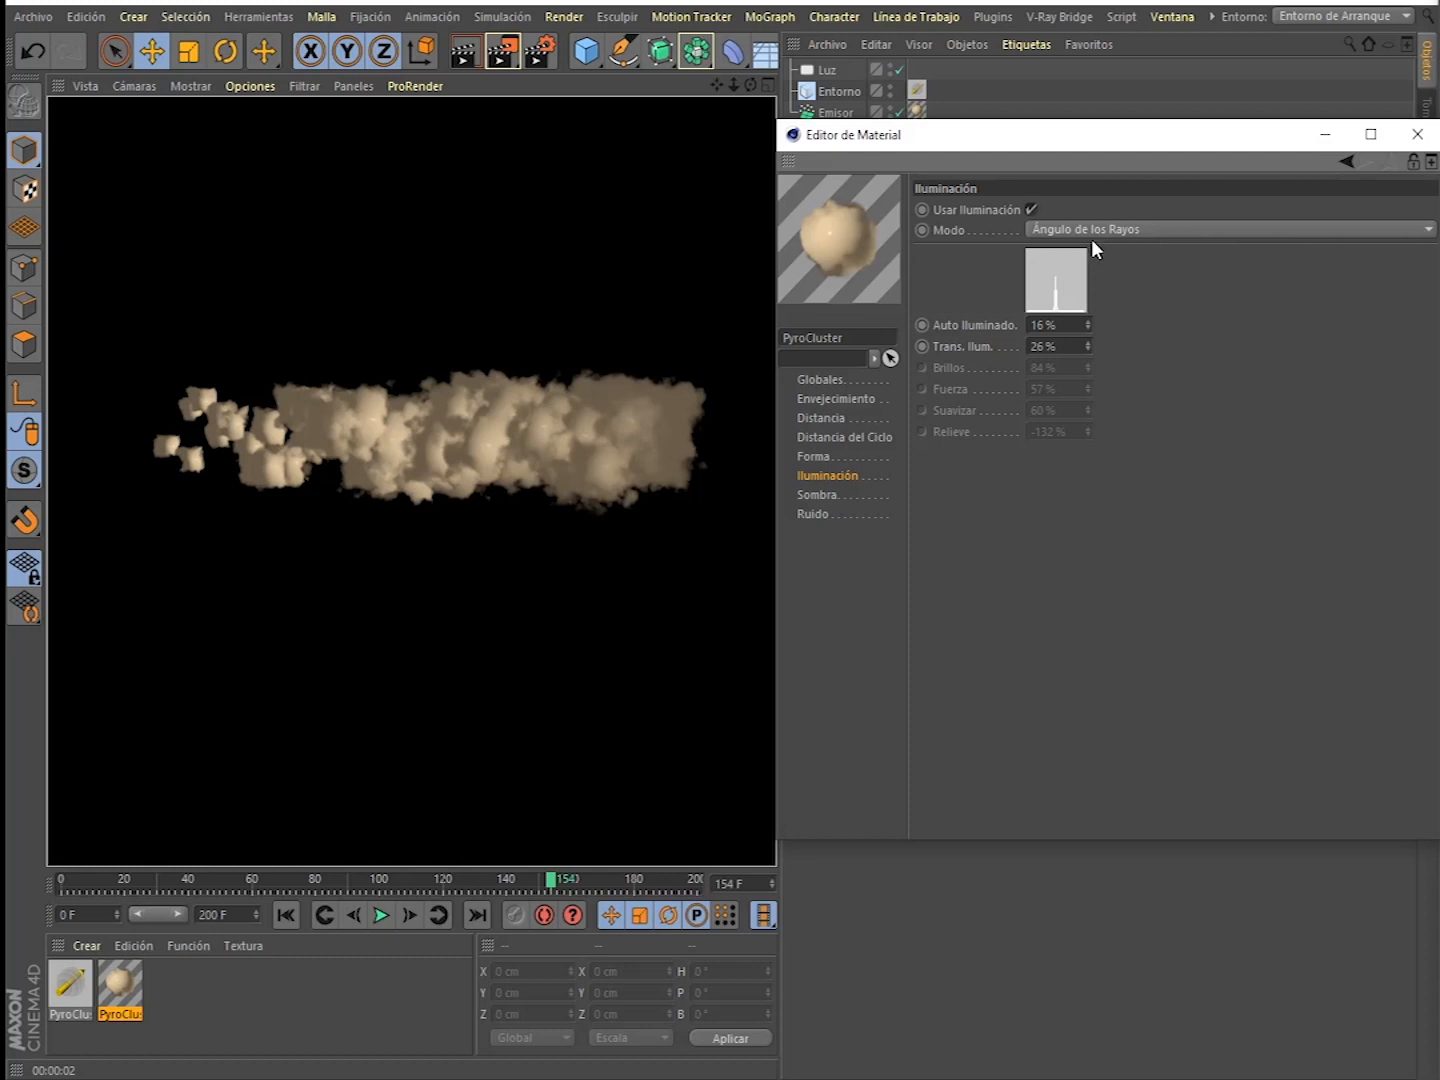
pyautogui.click(820, 494)
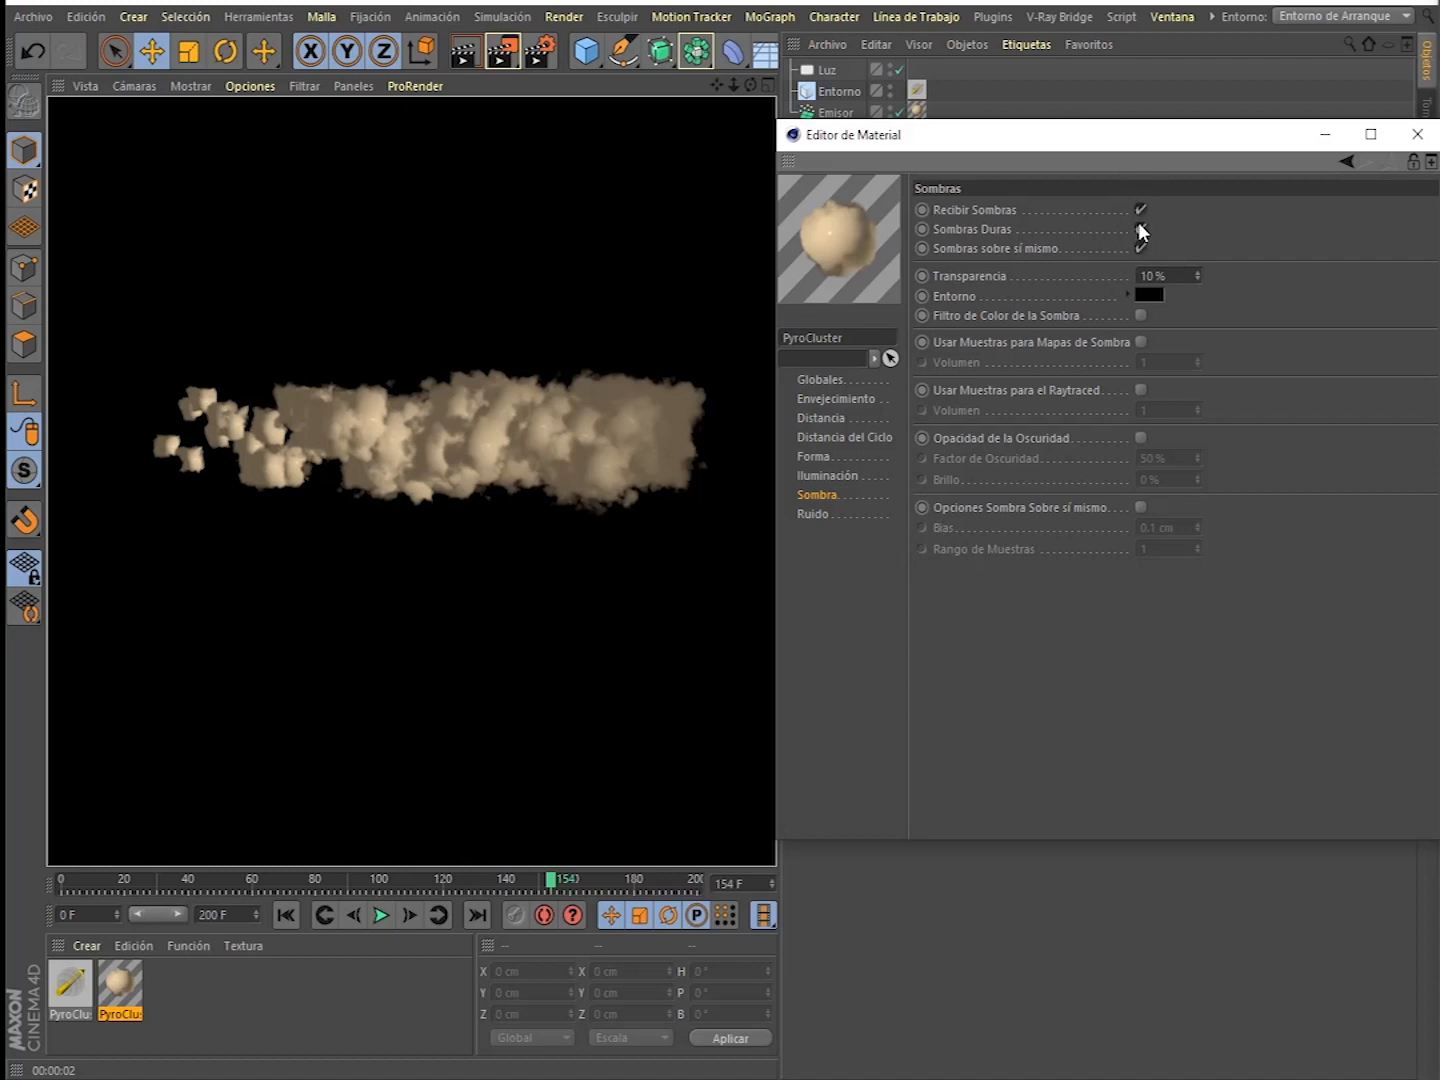
pyautogui.moveTo(1196, 270); pyautogui.dragTo(1202, 269)
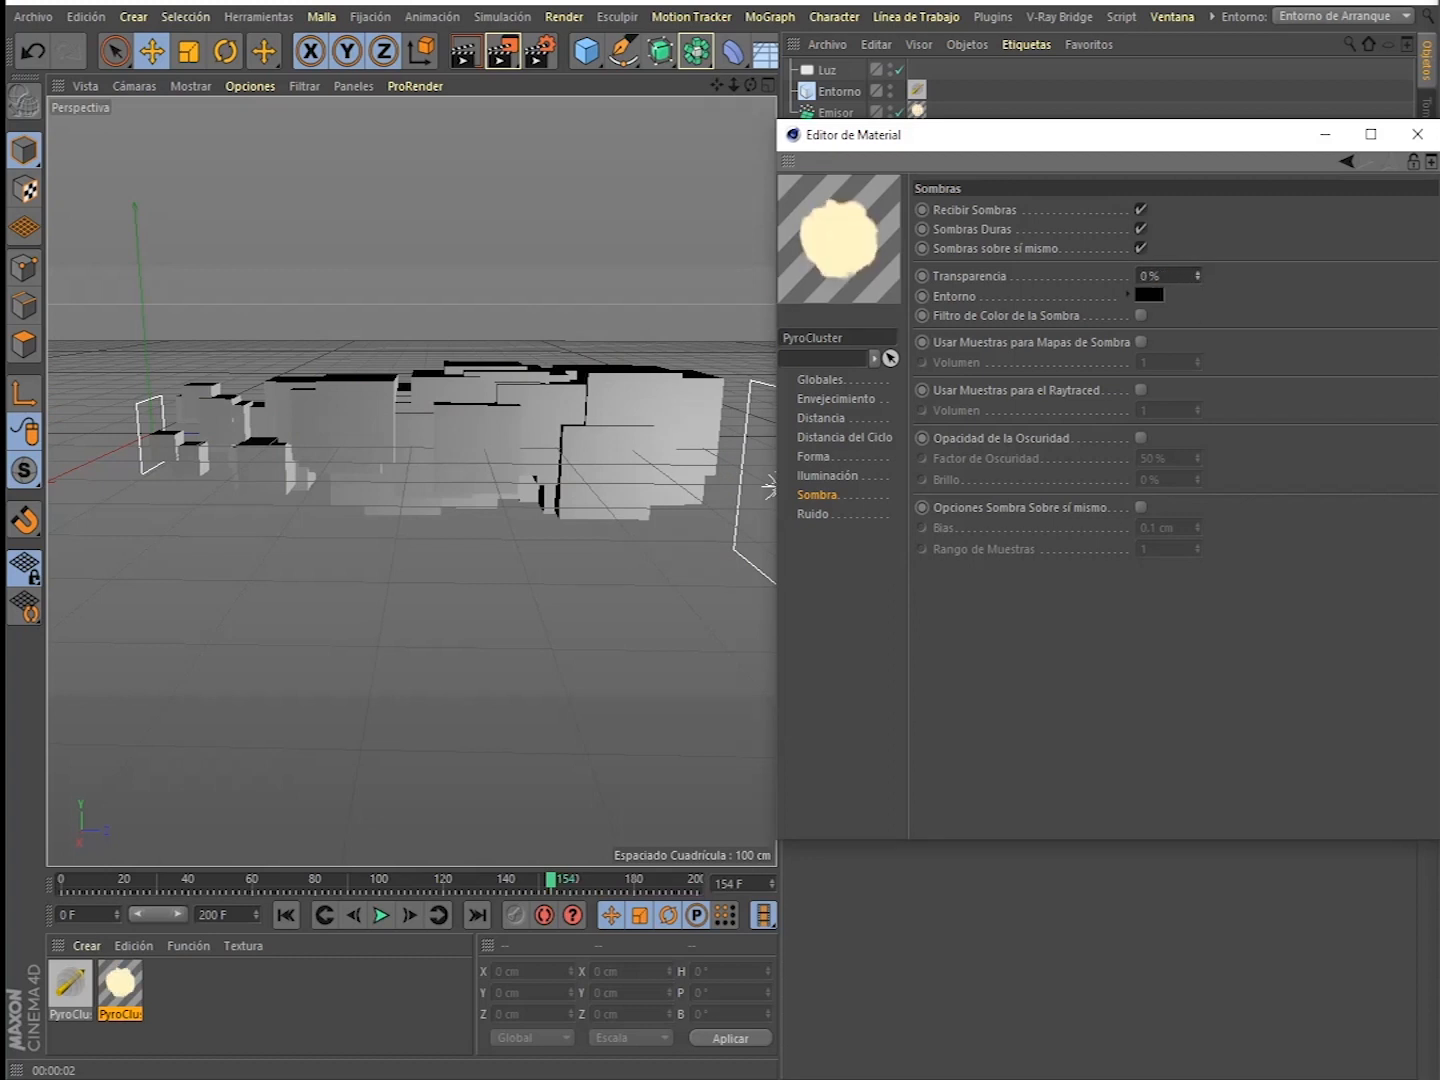
pyautogui.moveTo(1198, 270); pyautogui.dragTo(1198, 269)
pyautogui.moveTo(1199, 277); pyautogui.dragTo(1200, 278)
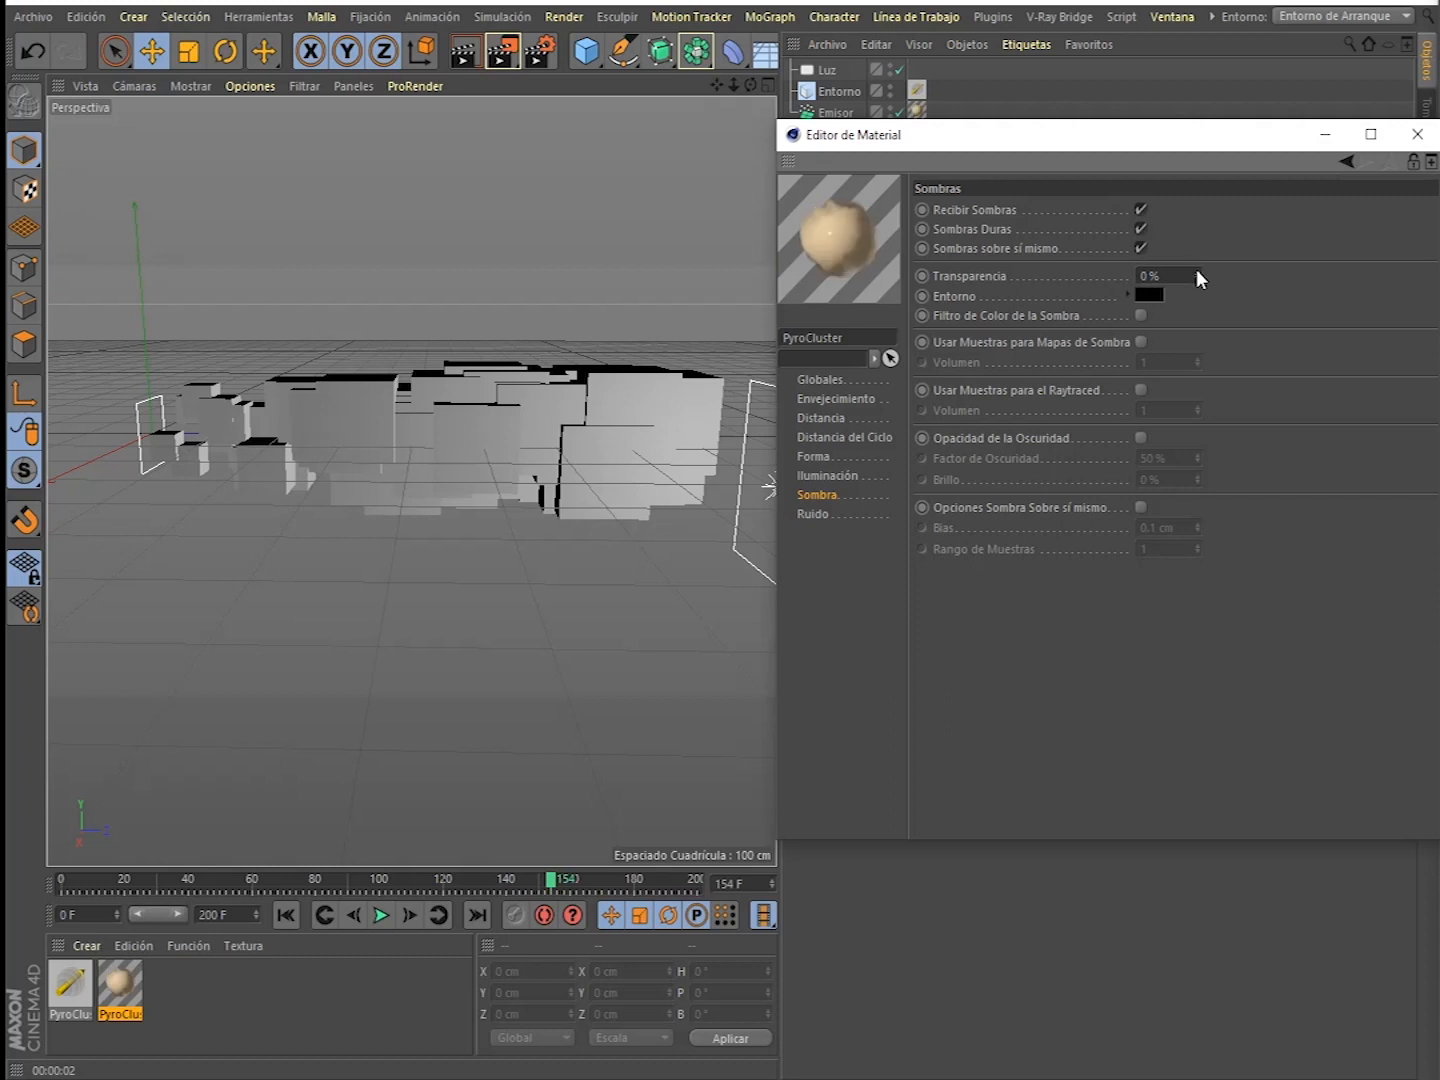
pyautogui.hotkey('ctrl', 'r')
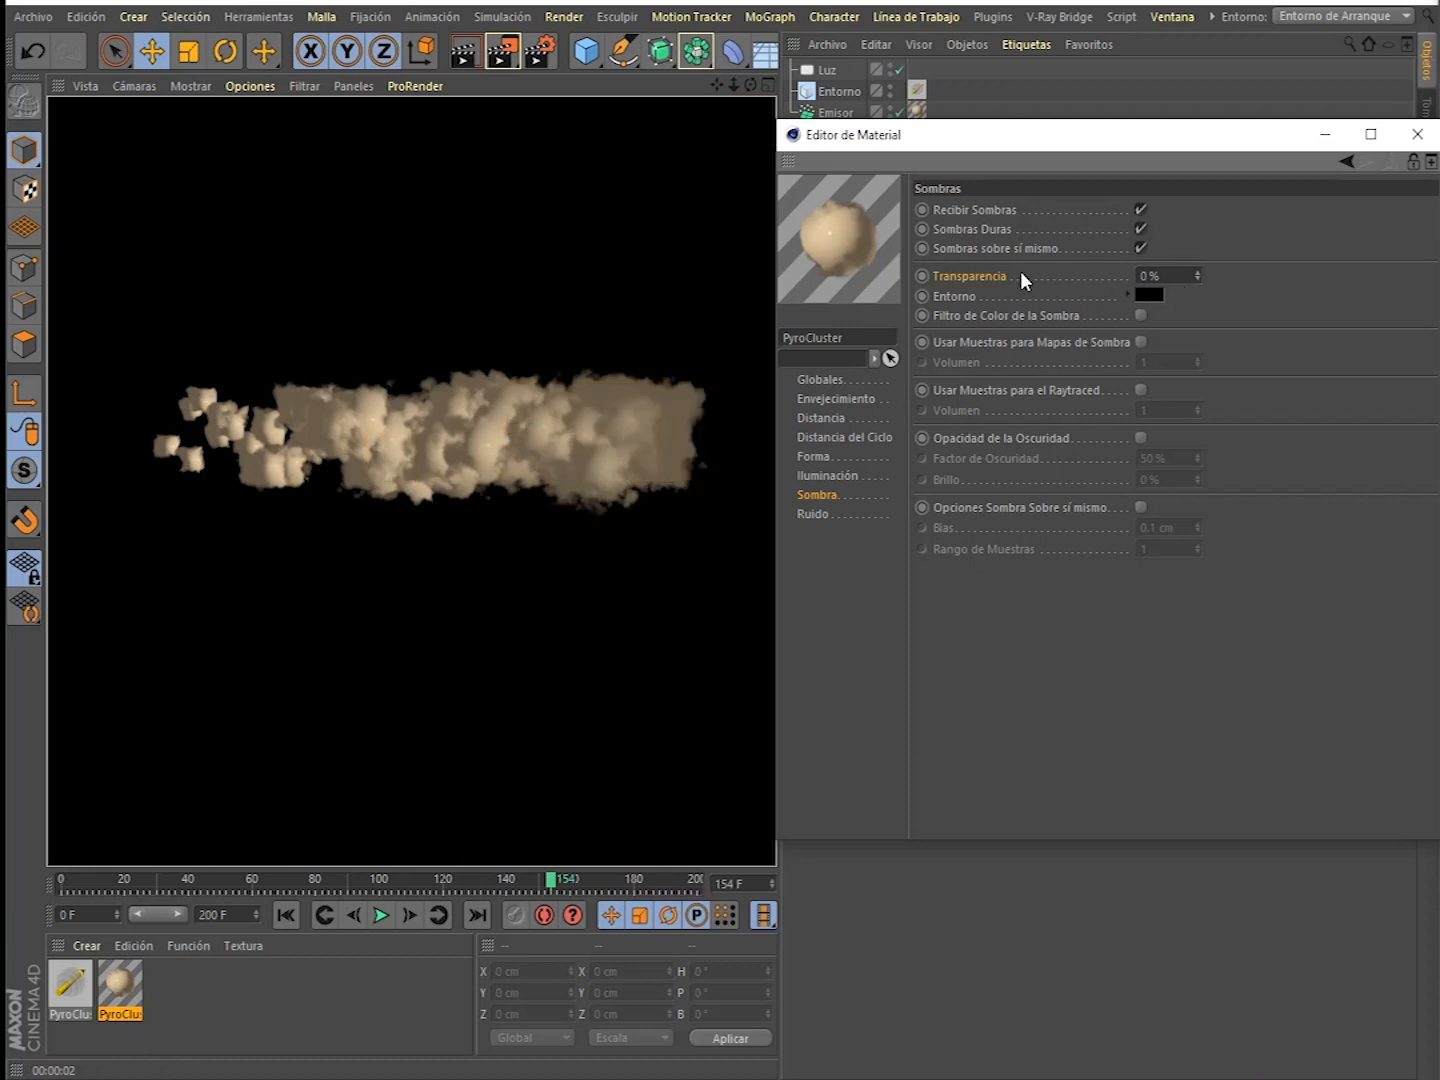
pyautogui.moveTo(1199, 278)
pyautogui.mouseDown()
pyautogui.moveTo(1199, 178)
pyautogui.moveTo(1199, 278)
pyautogui.mouseUp()
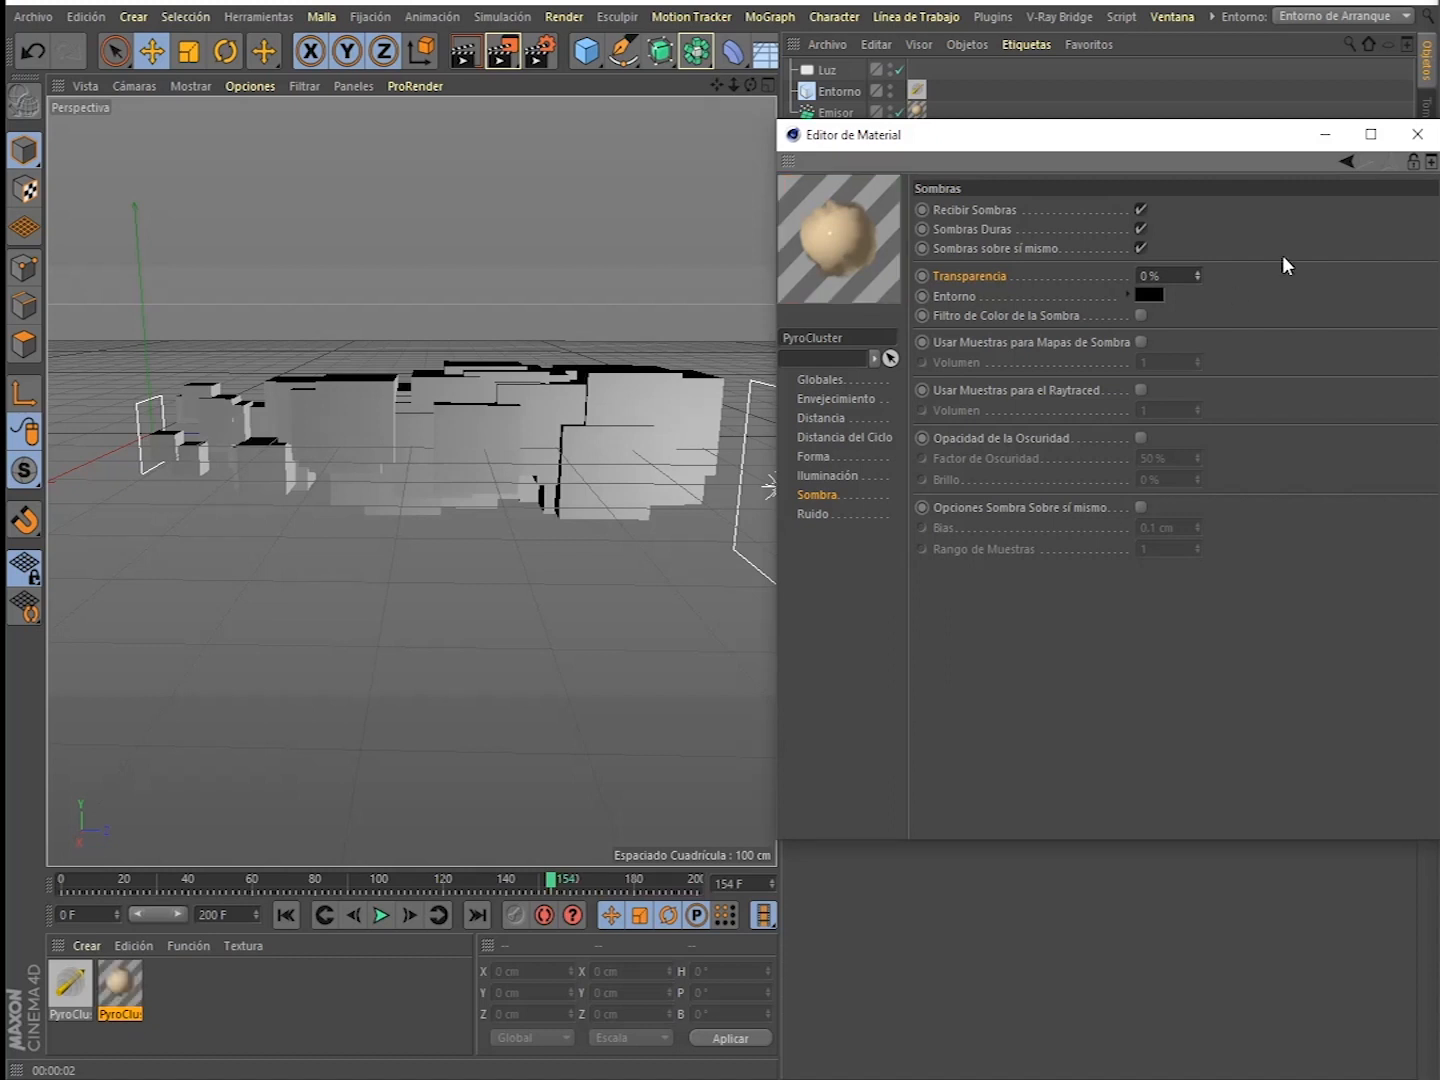
# - Set the shadow's Entorno colour to green with H 152°, S 70% and V 67%, and render the view
pyautogui.click(1146, 296)
pyautogui.moveTo(1147, 296); pyautogui.dragTo(1234, 315)
pyautogui.click(1225, 339)
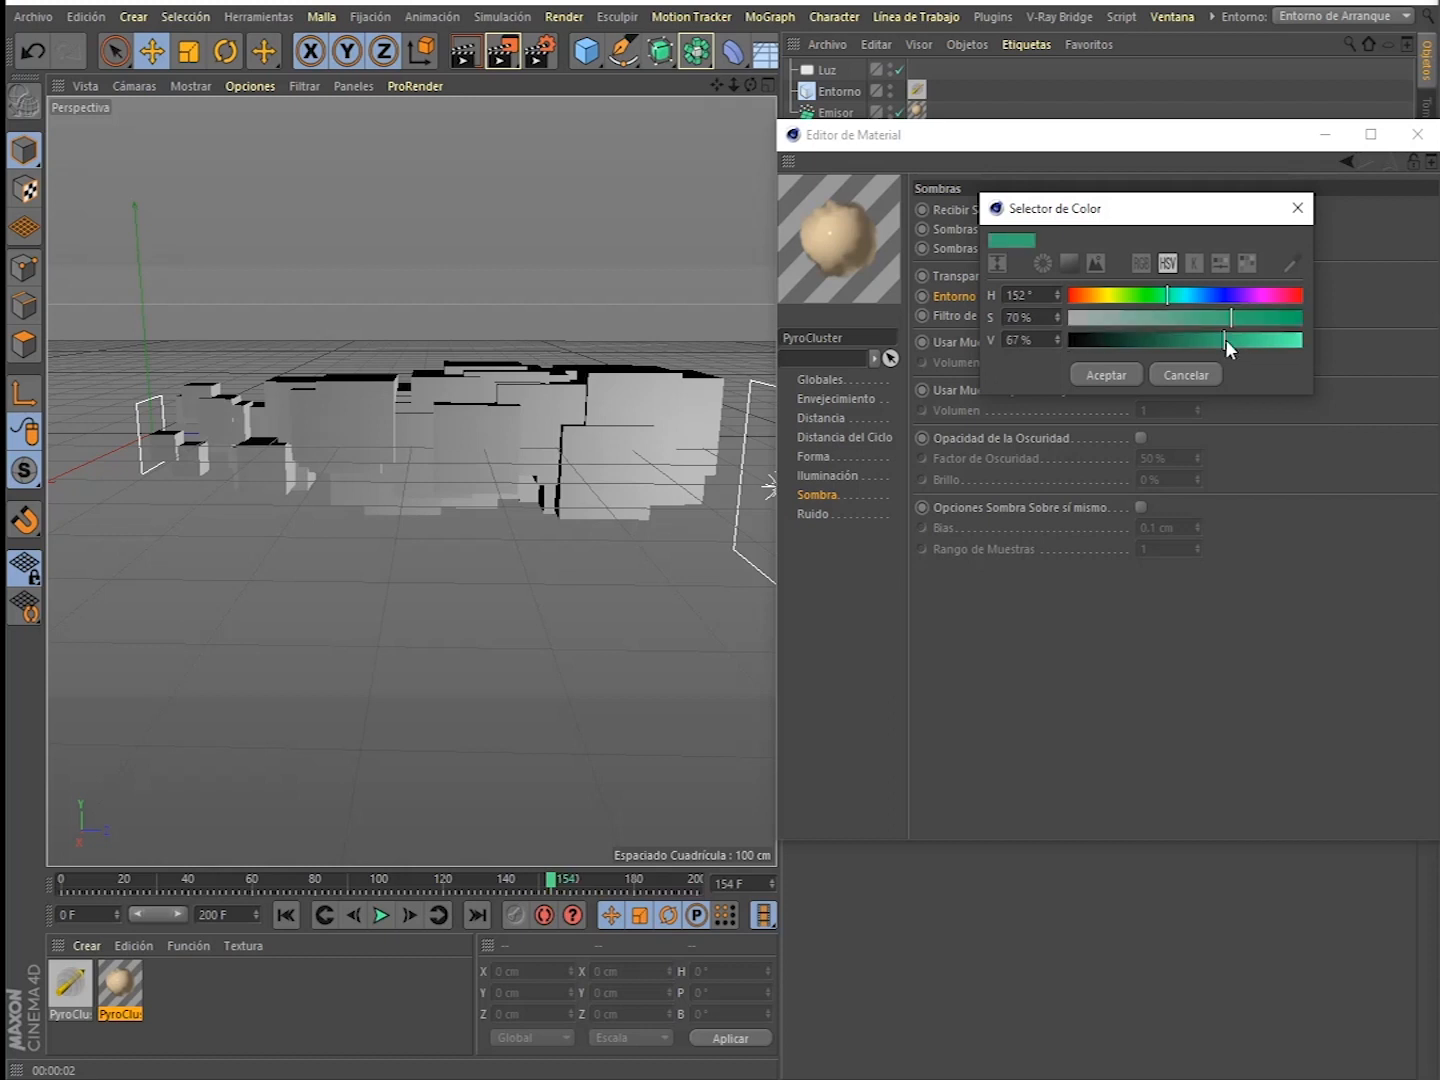
pyautogui.click(1138, 372)
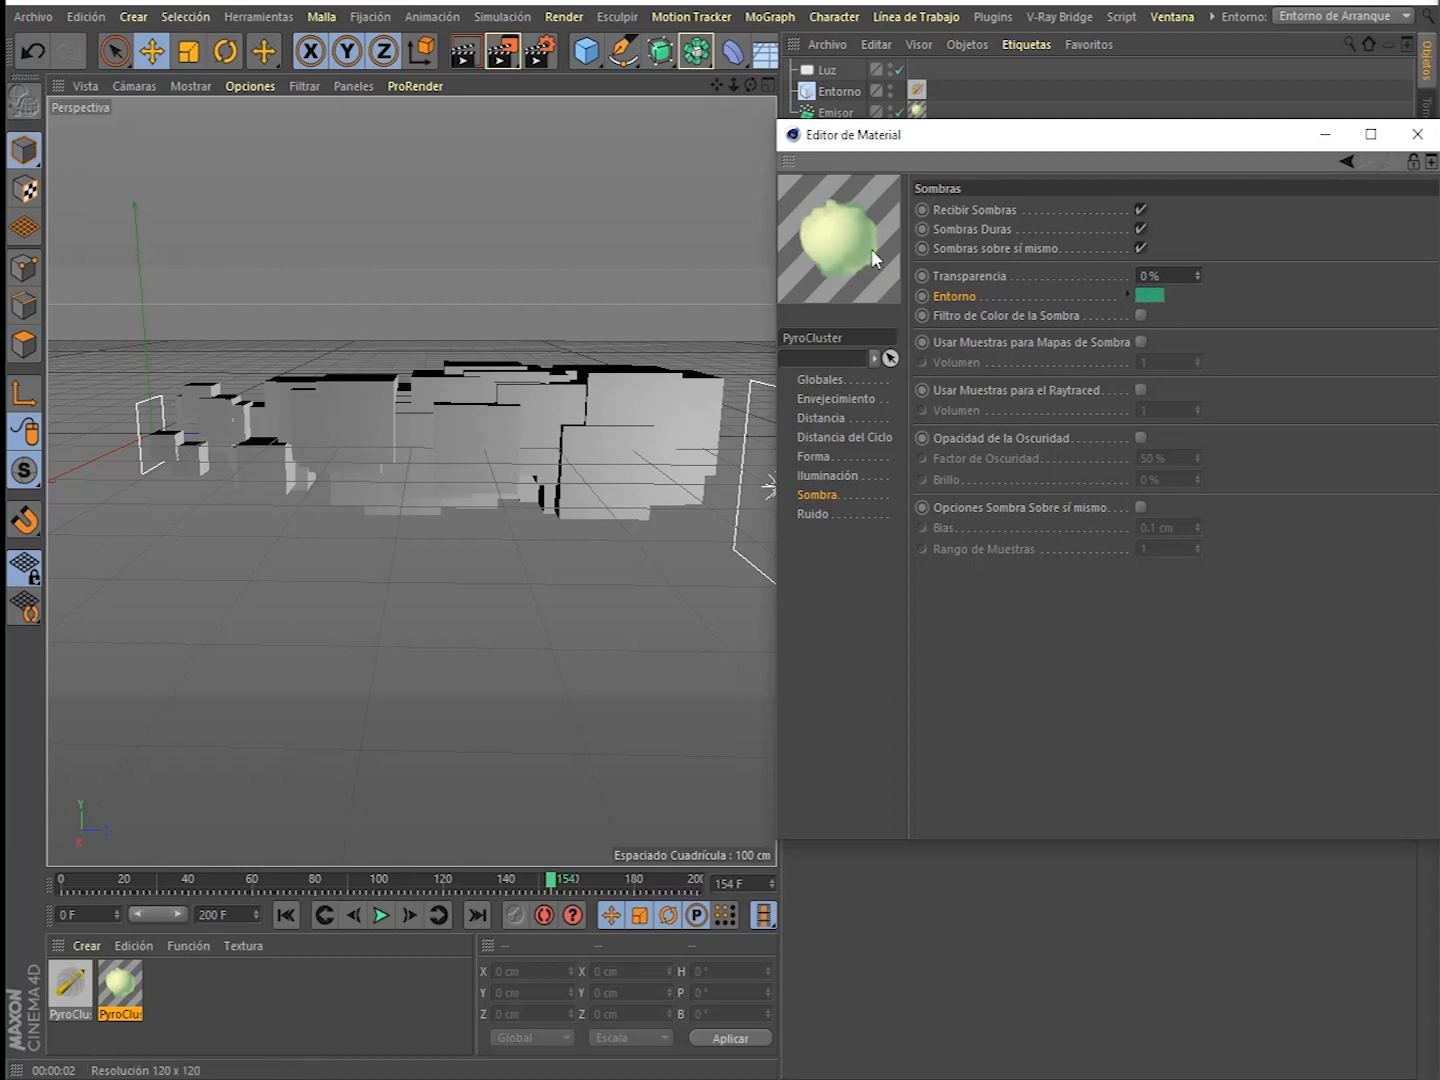
pyautogui.hotkey('ctrl', 'r')
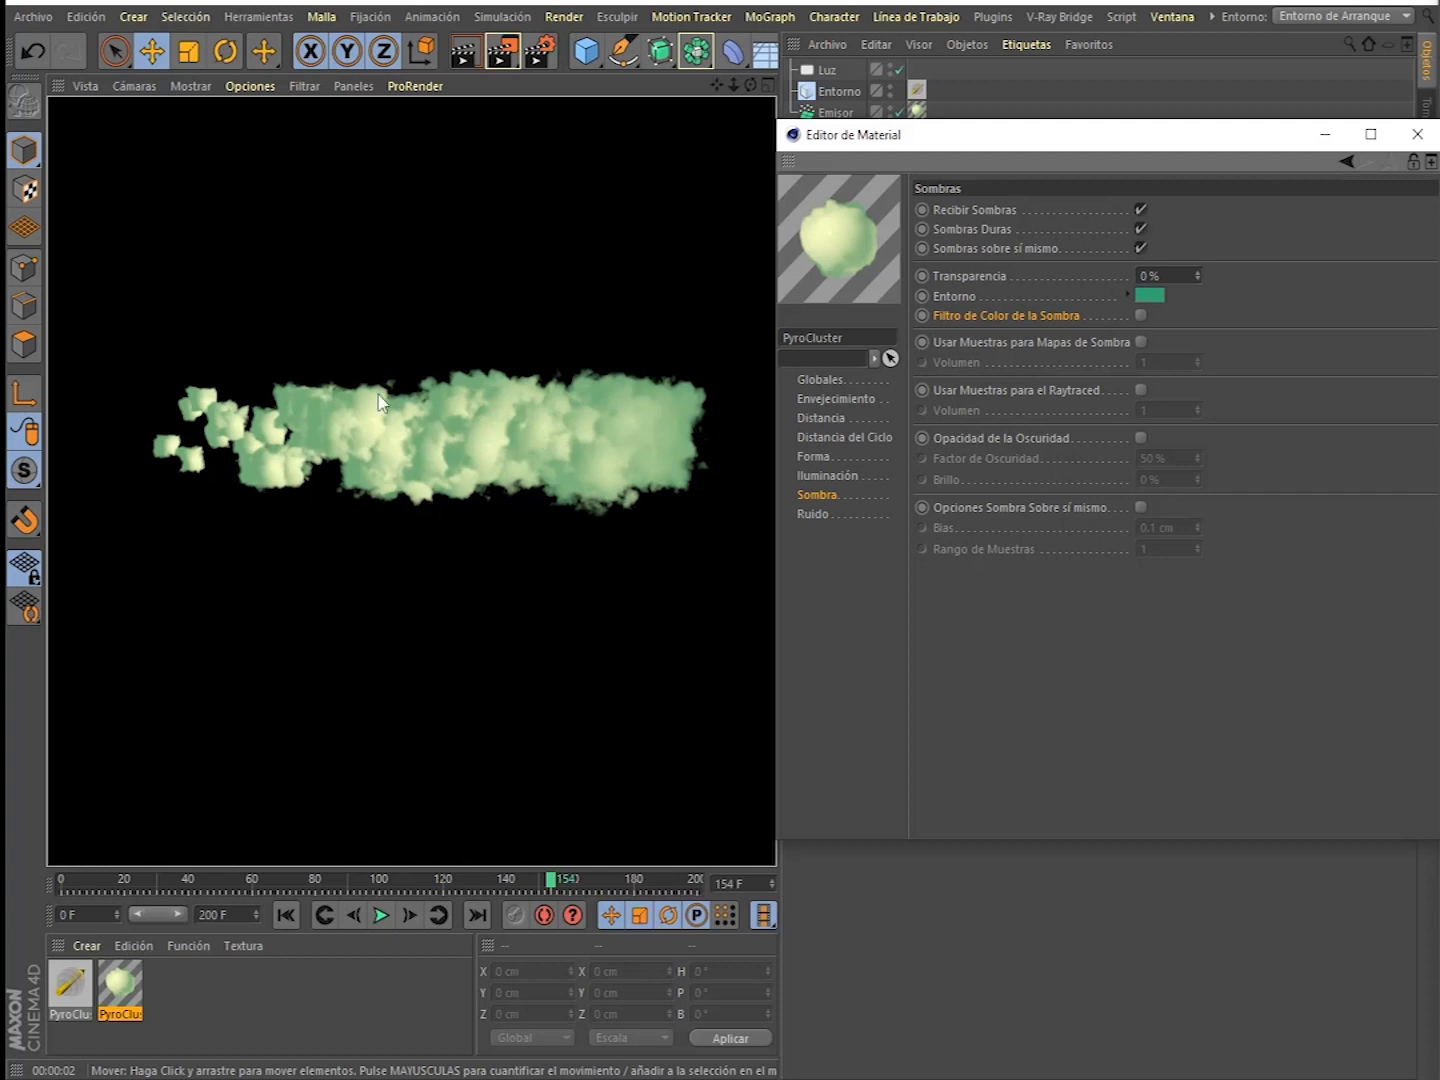
# - Enable Filtro de Color de la Sombra for the PyroCluster material
pyautogui.click(1139, 315)
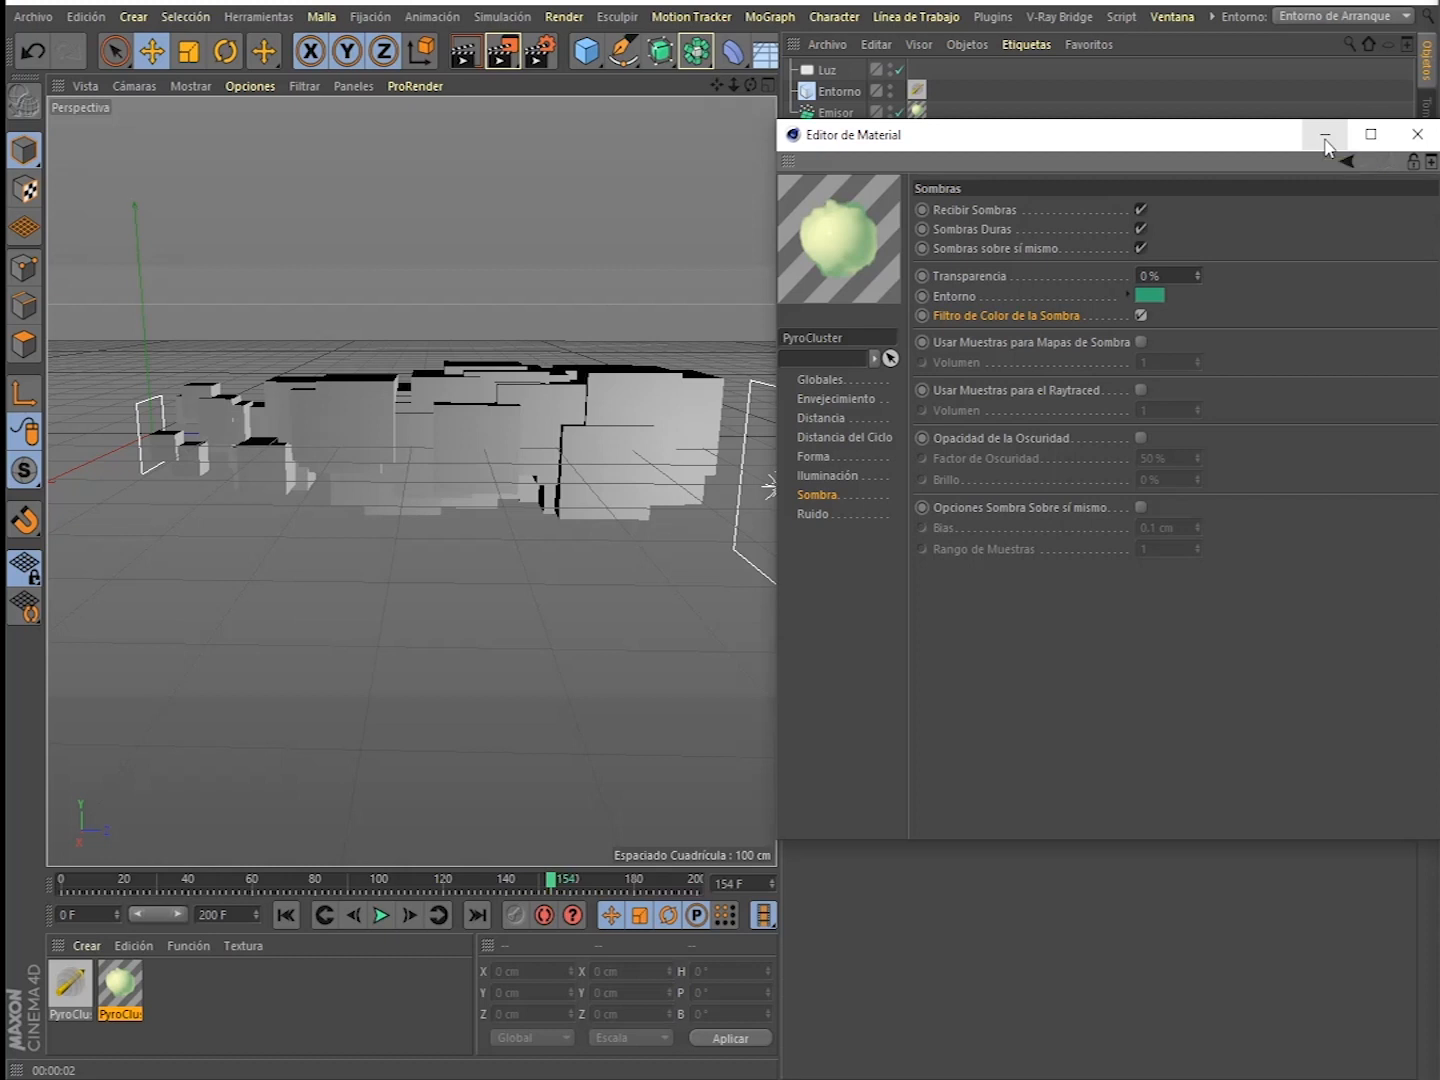
# - Put the material editor away and add a Cielo object to the scene
pyautogui.click(1326, 137)
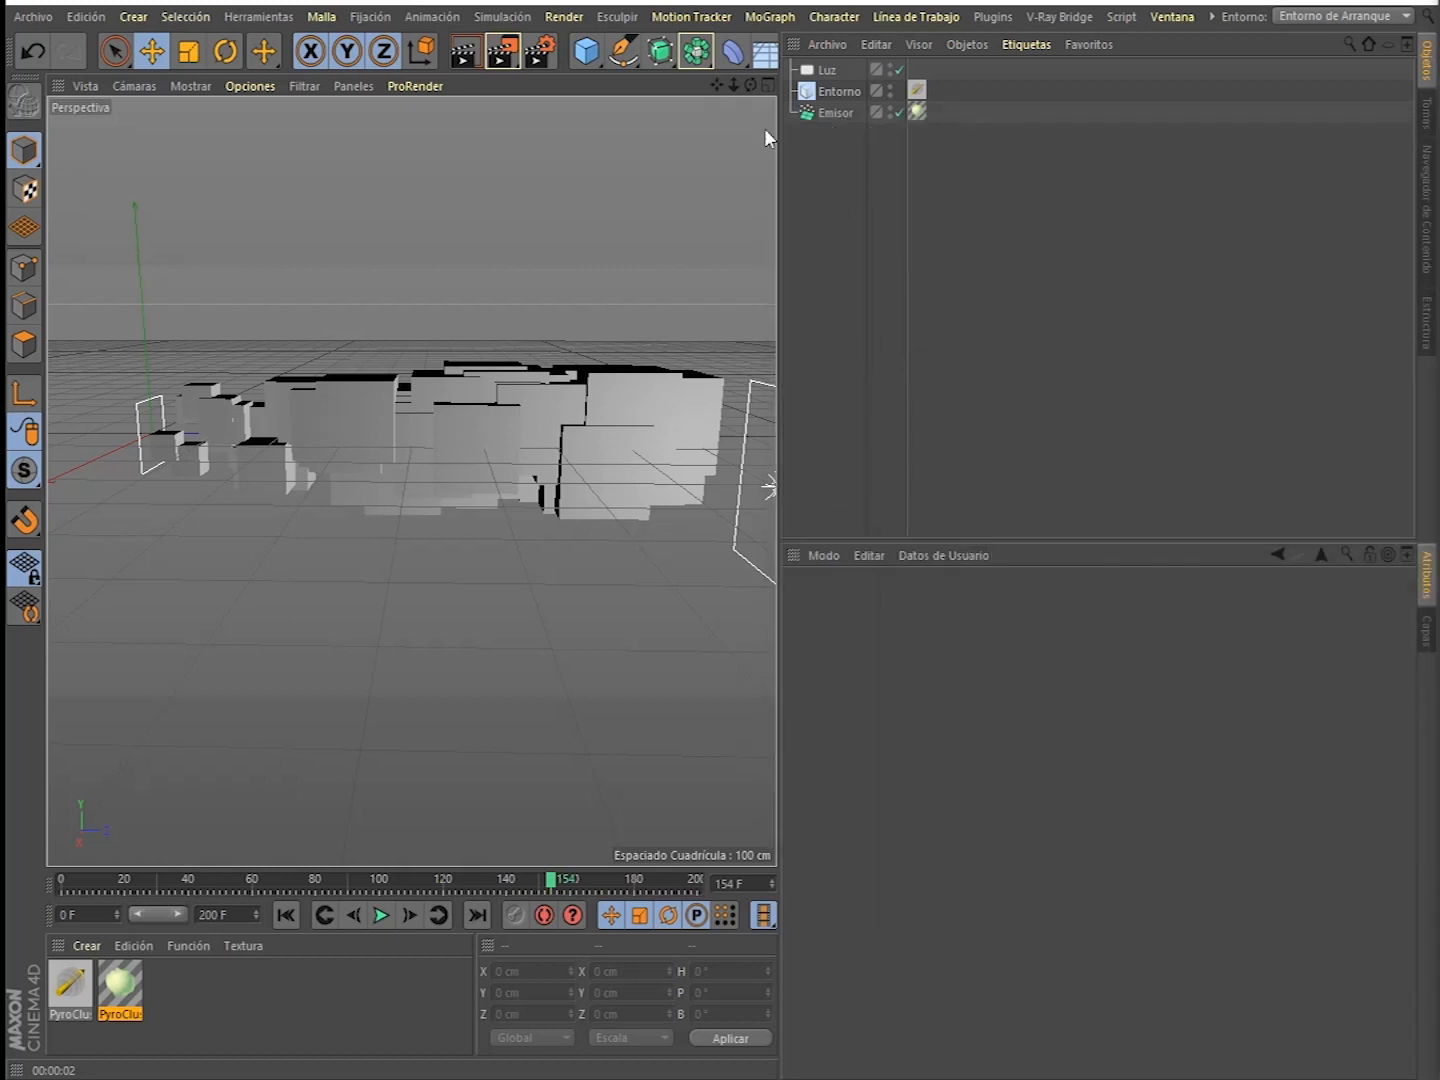
pyautogui.click(765, 52)
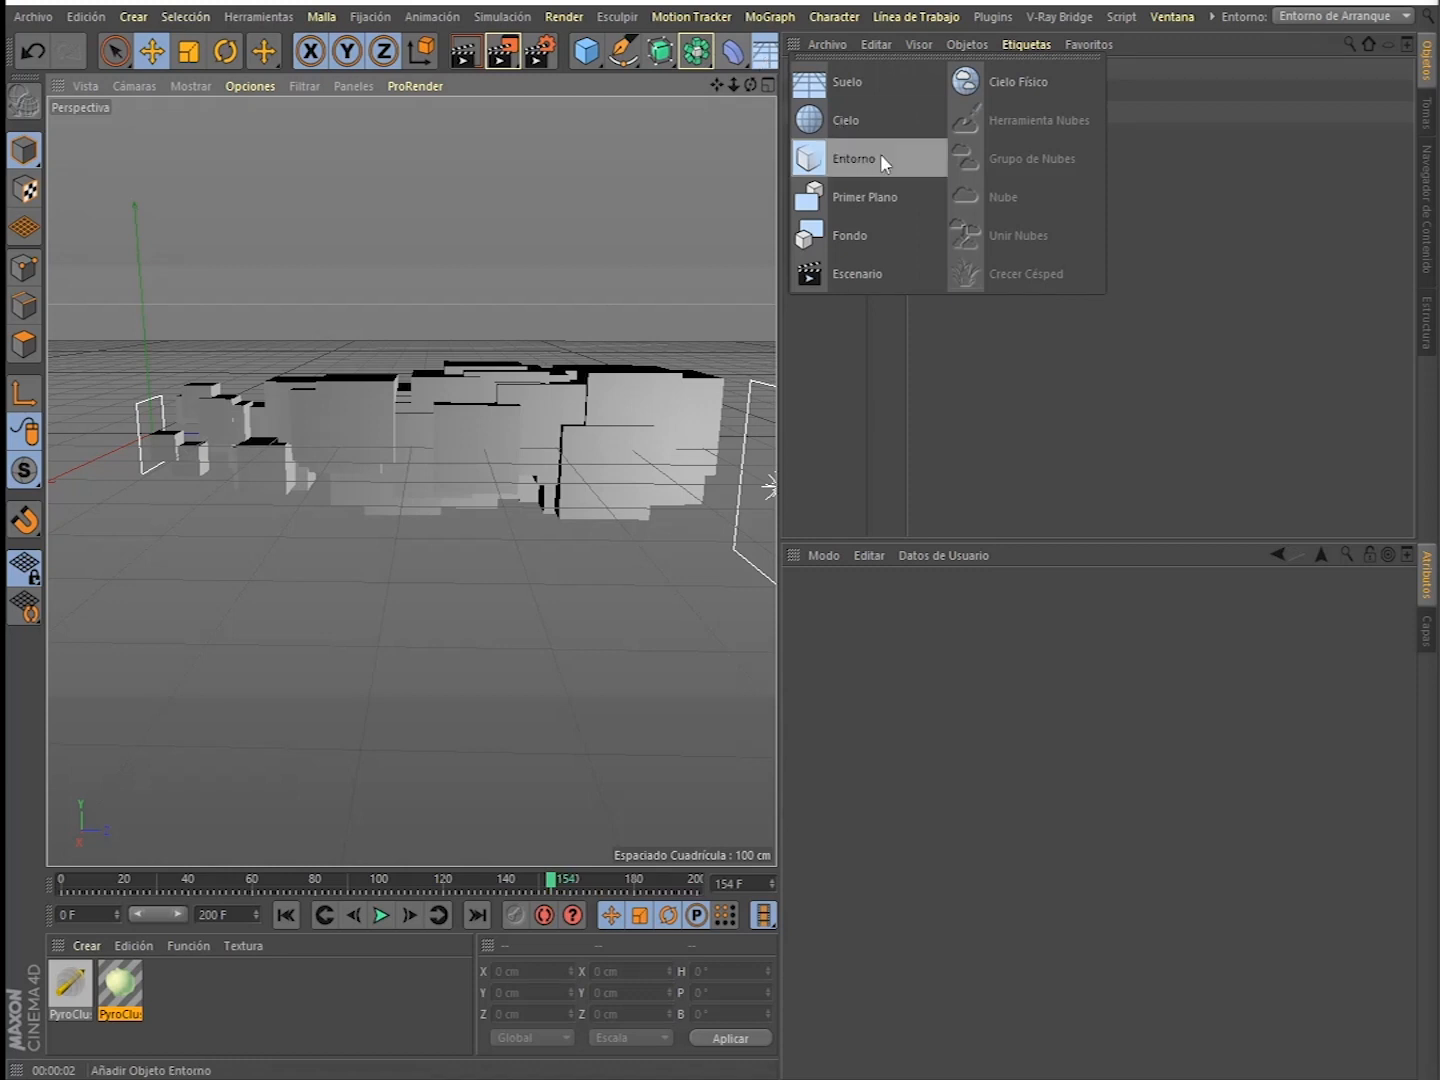
pyautogui.click(881, 129)
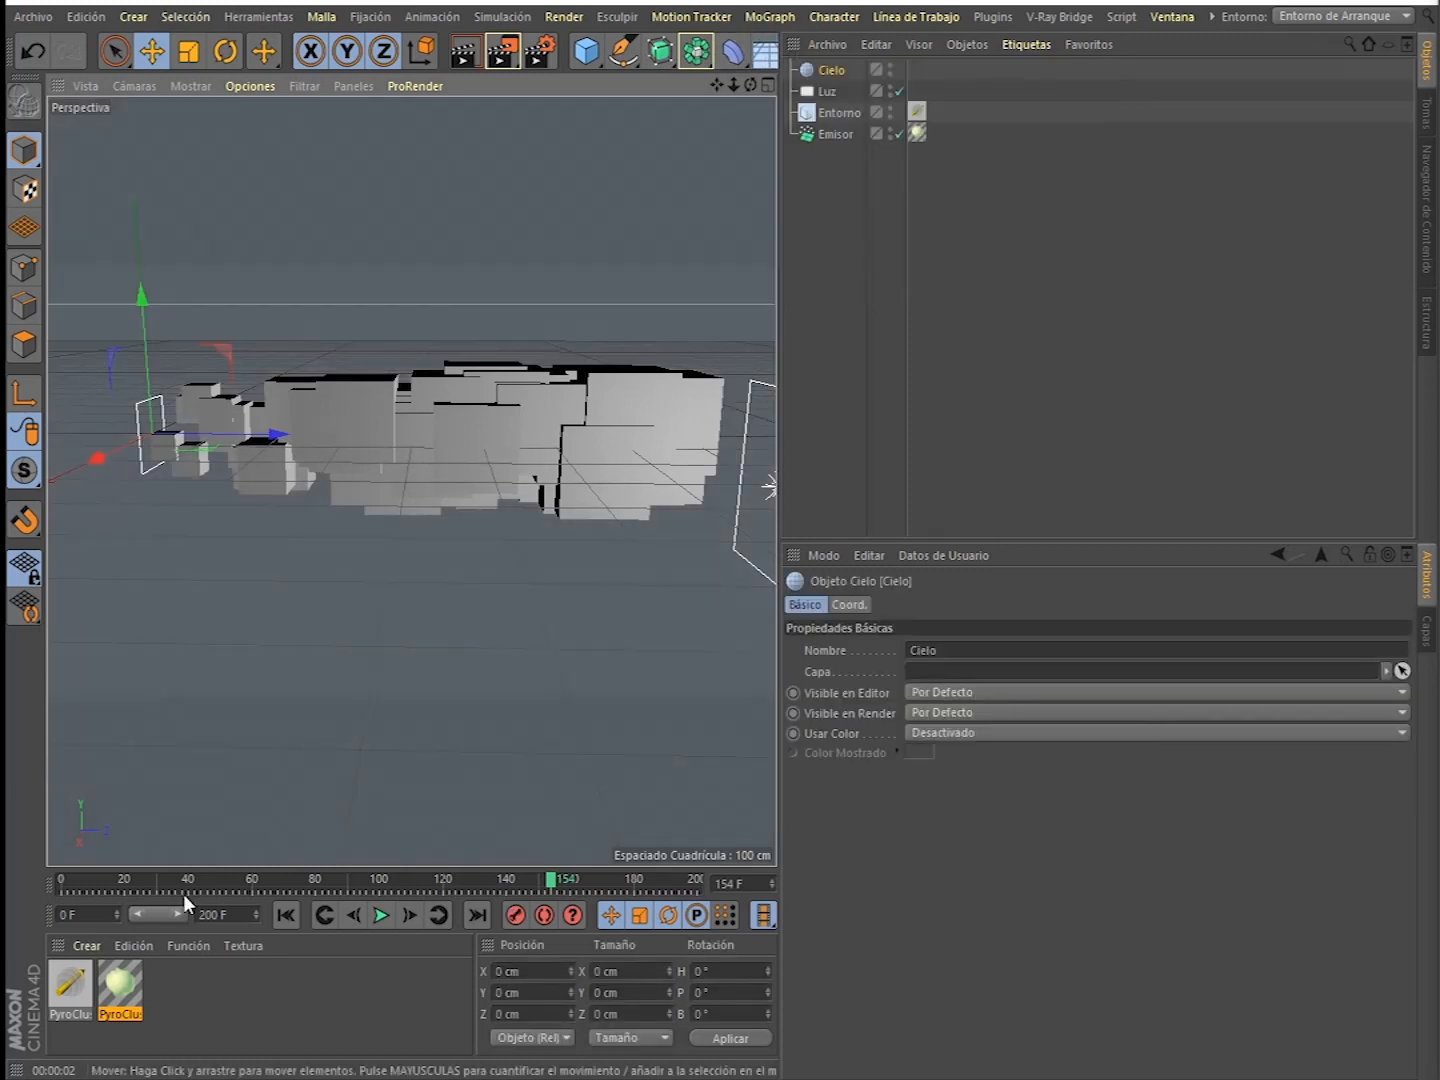
# - Create a new material with its colour Brillo at 50%, assign it to the Cielo object, and render the view
pyautogui.doubleClick(182, 994)
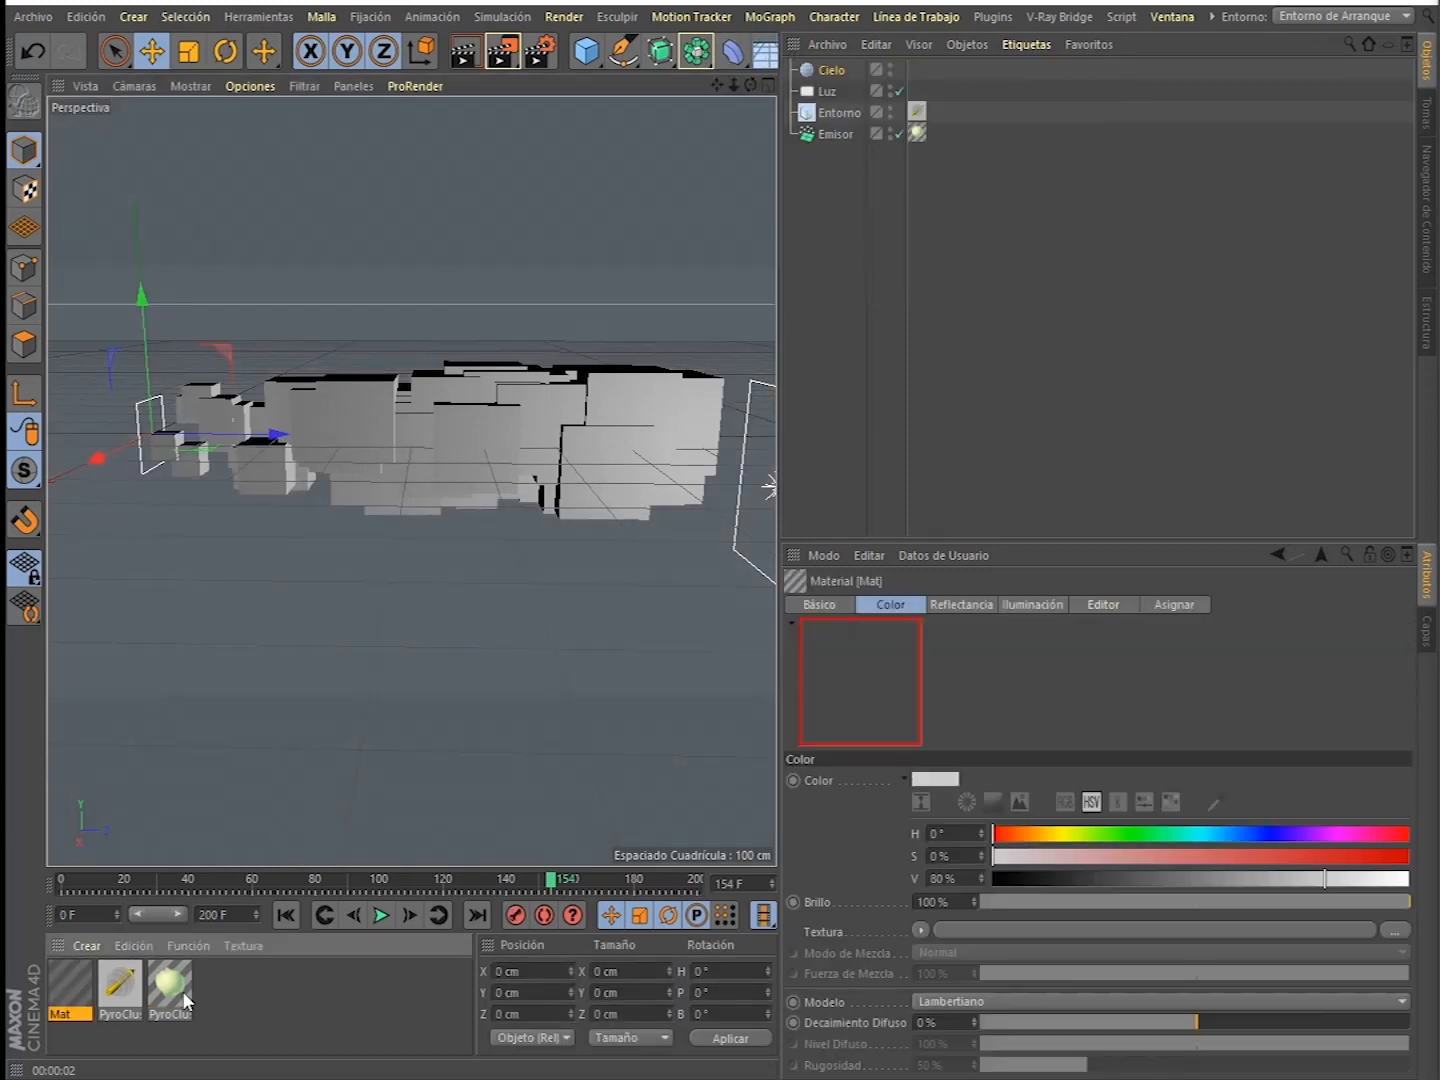
pyautogui.doubleClick(77, 982)
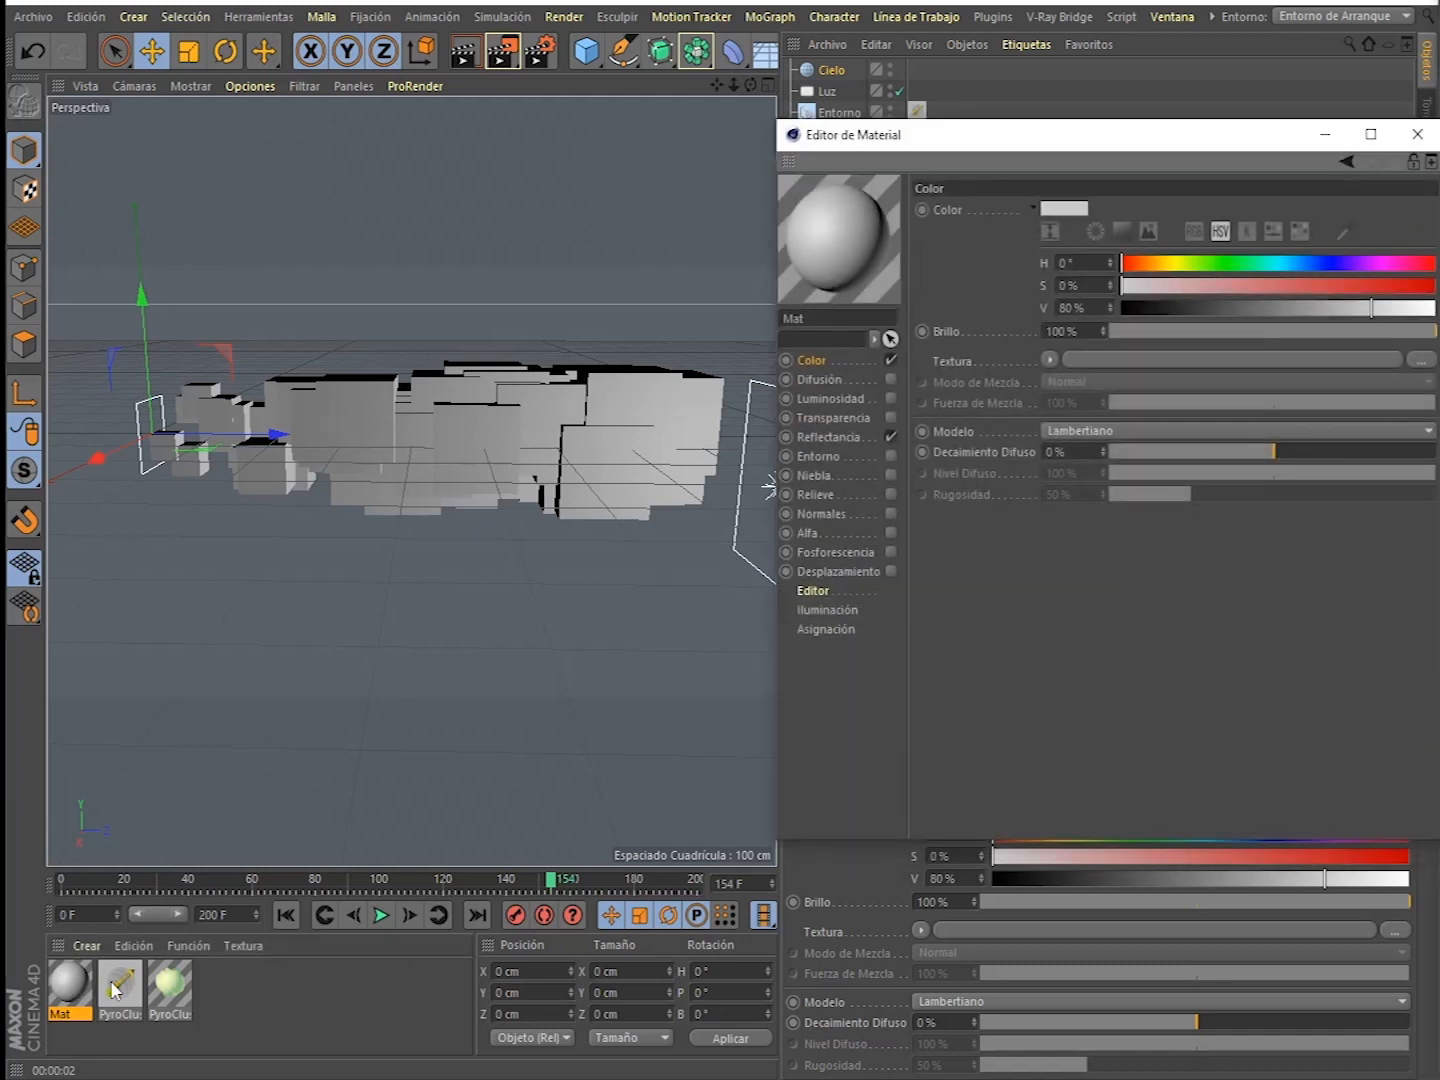
pyautogui.moveTo(1328, 331); pyautogui.dragTo(1287, 331)
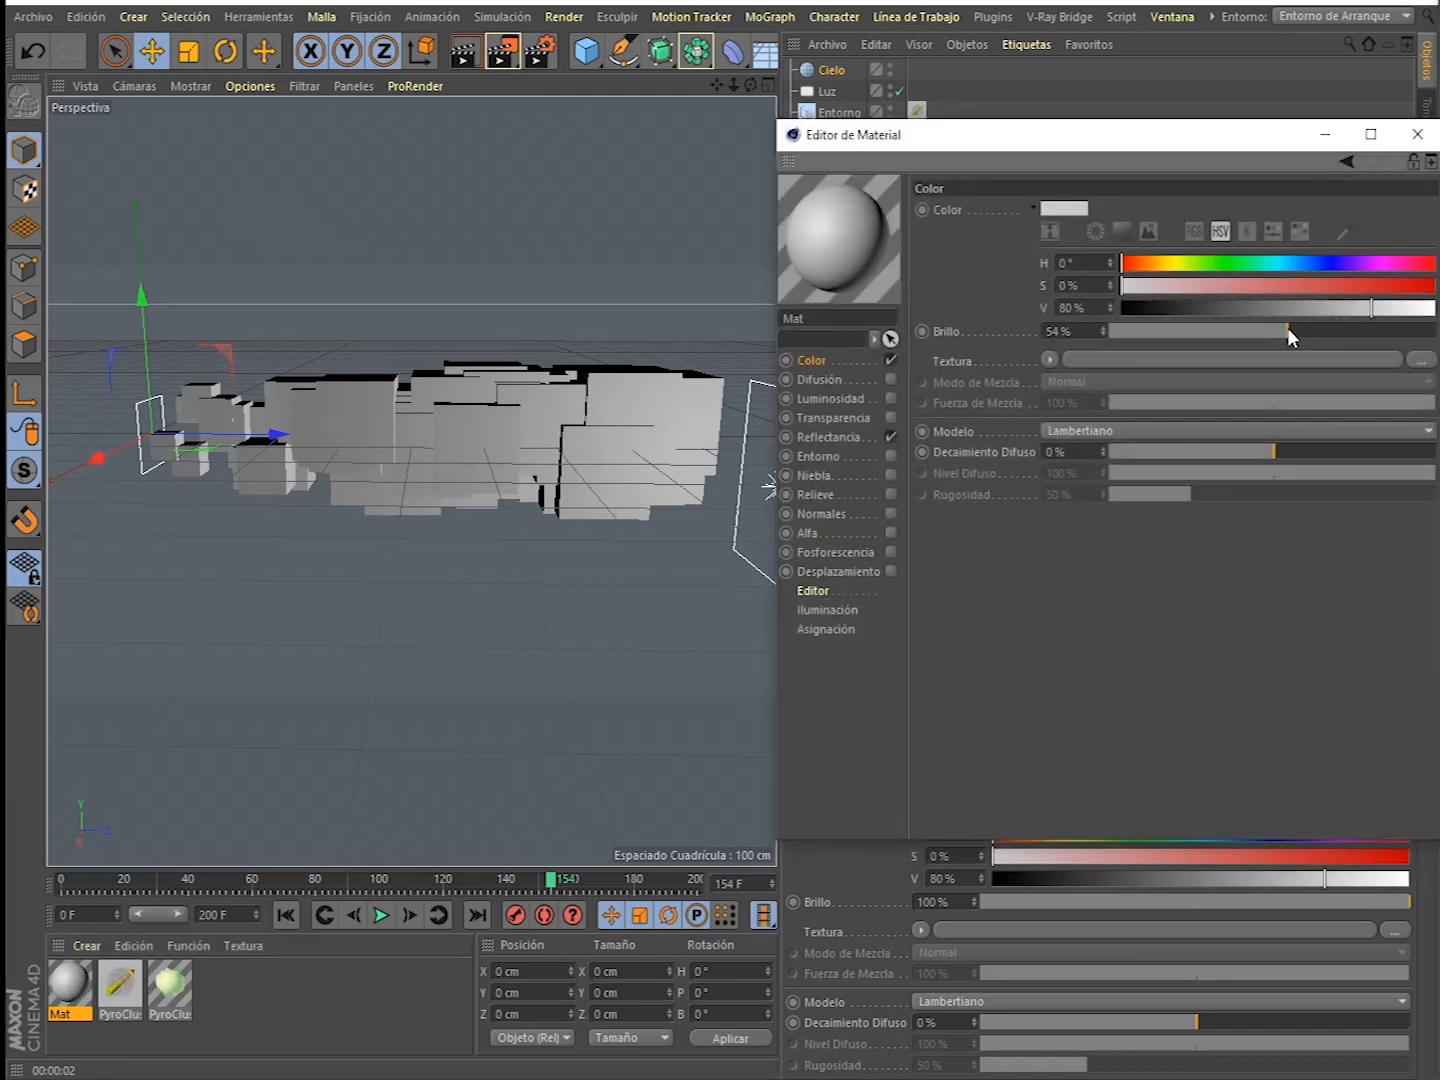
pyautogui.click(1418, 134)
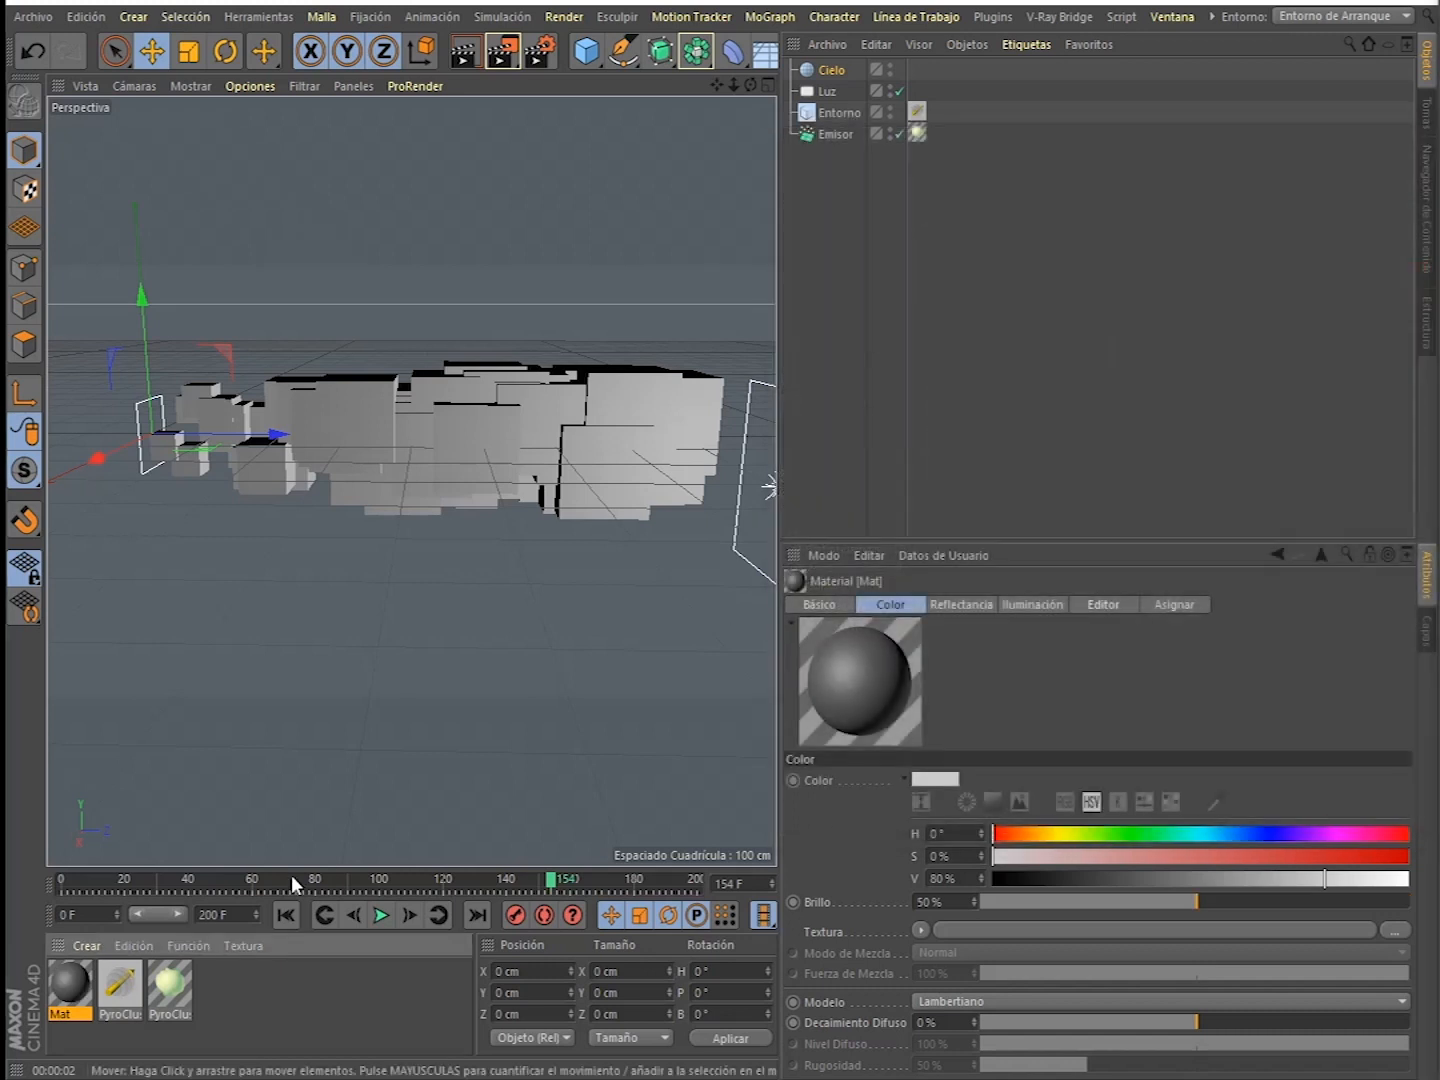
pyautogui.moveTo(65, 1004); pyautogui.dragTo(551, 635)
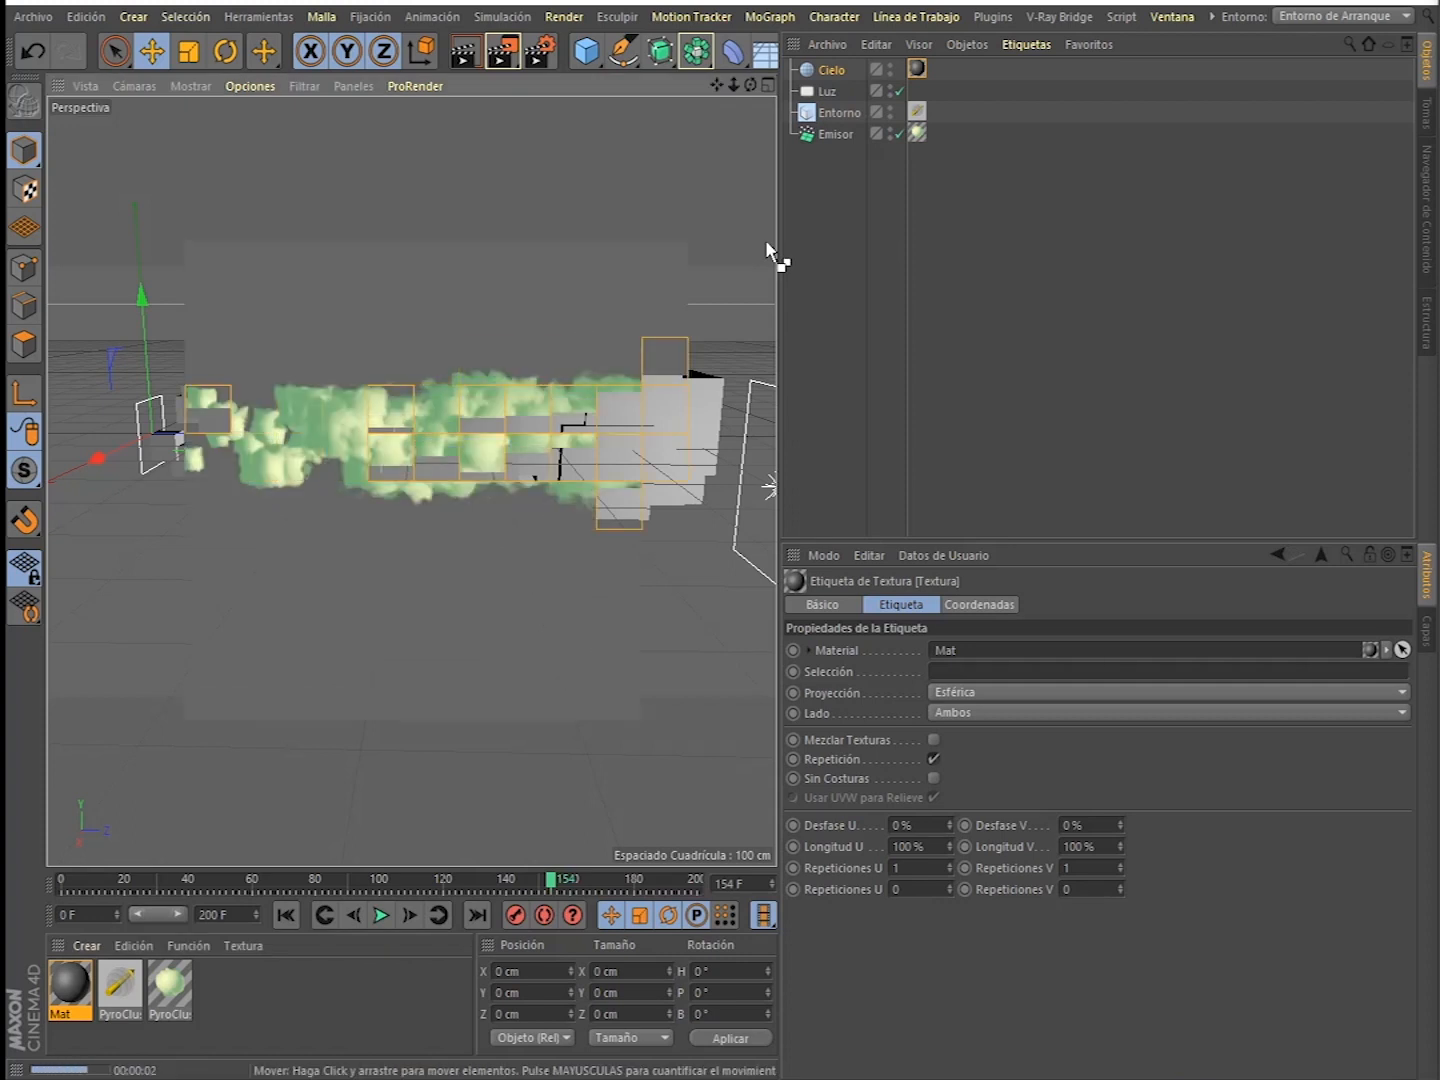
# - Set the colour Brillo of the sky material Mat to 64%
pyautogui.doubleClick(70, 985)
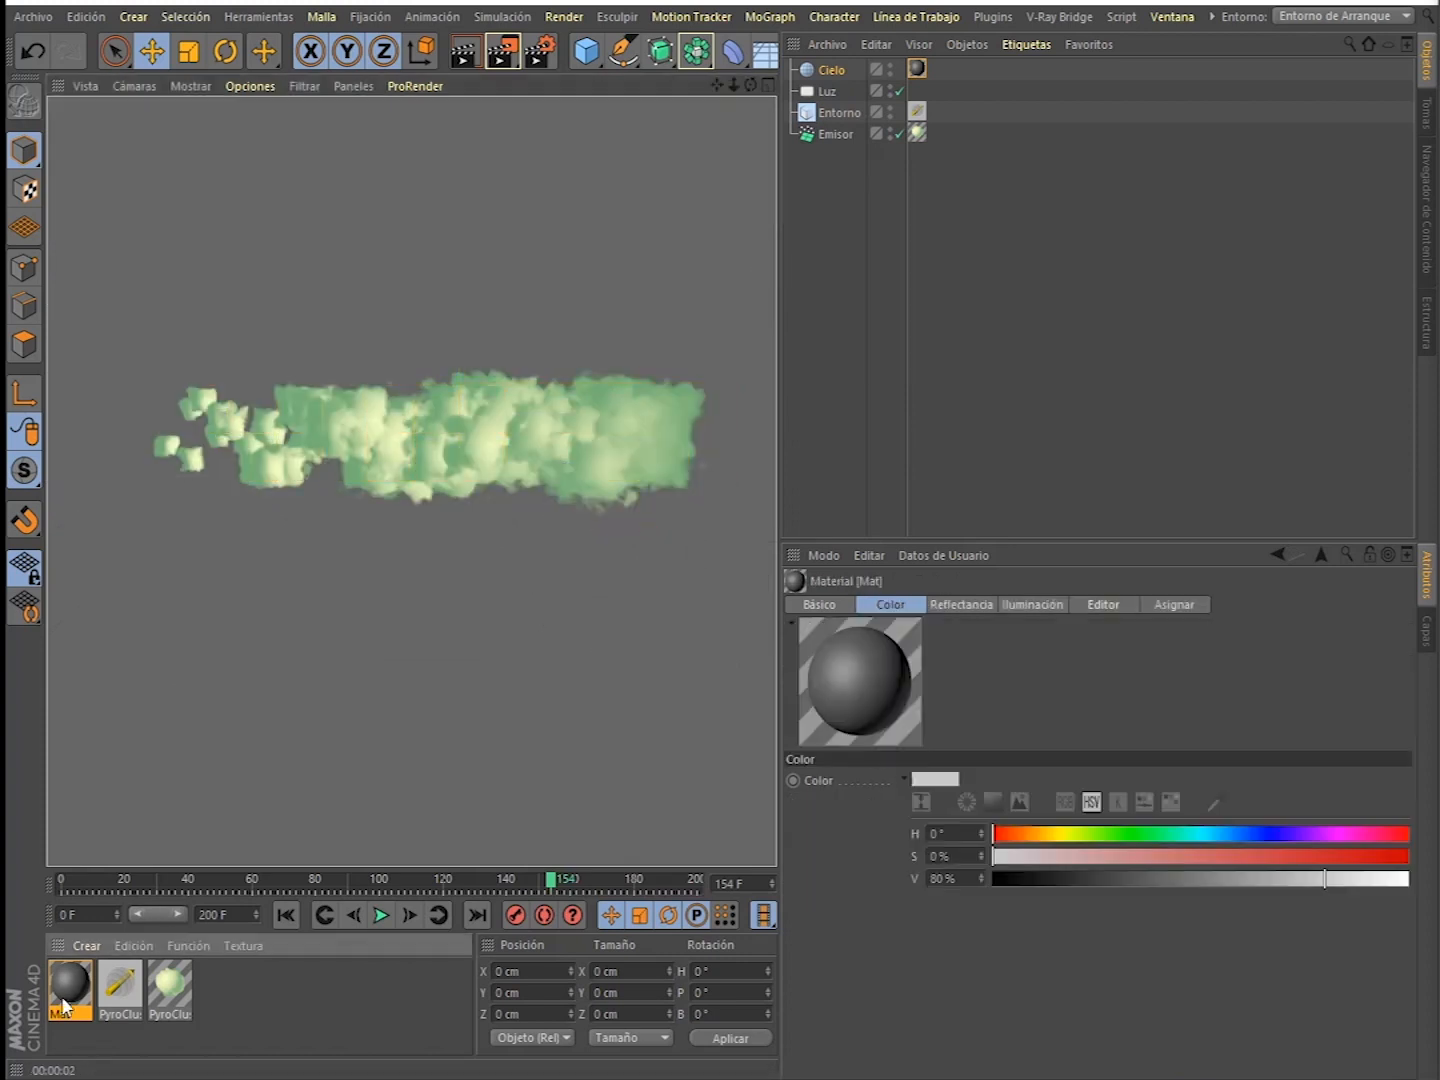
pyautogui.moveTo(840, 312); pyautogui.dragTo(852, 312)
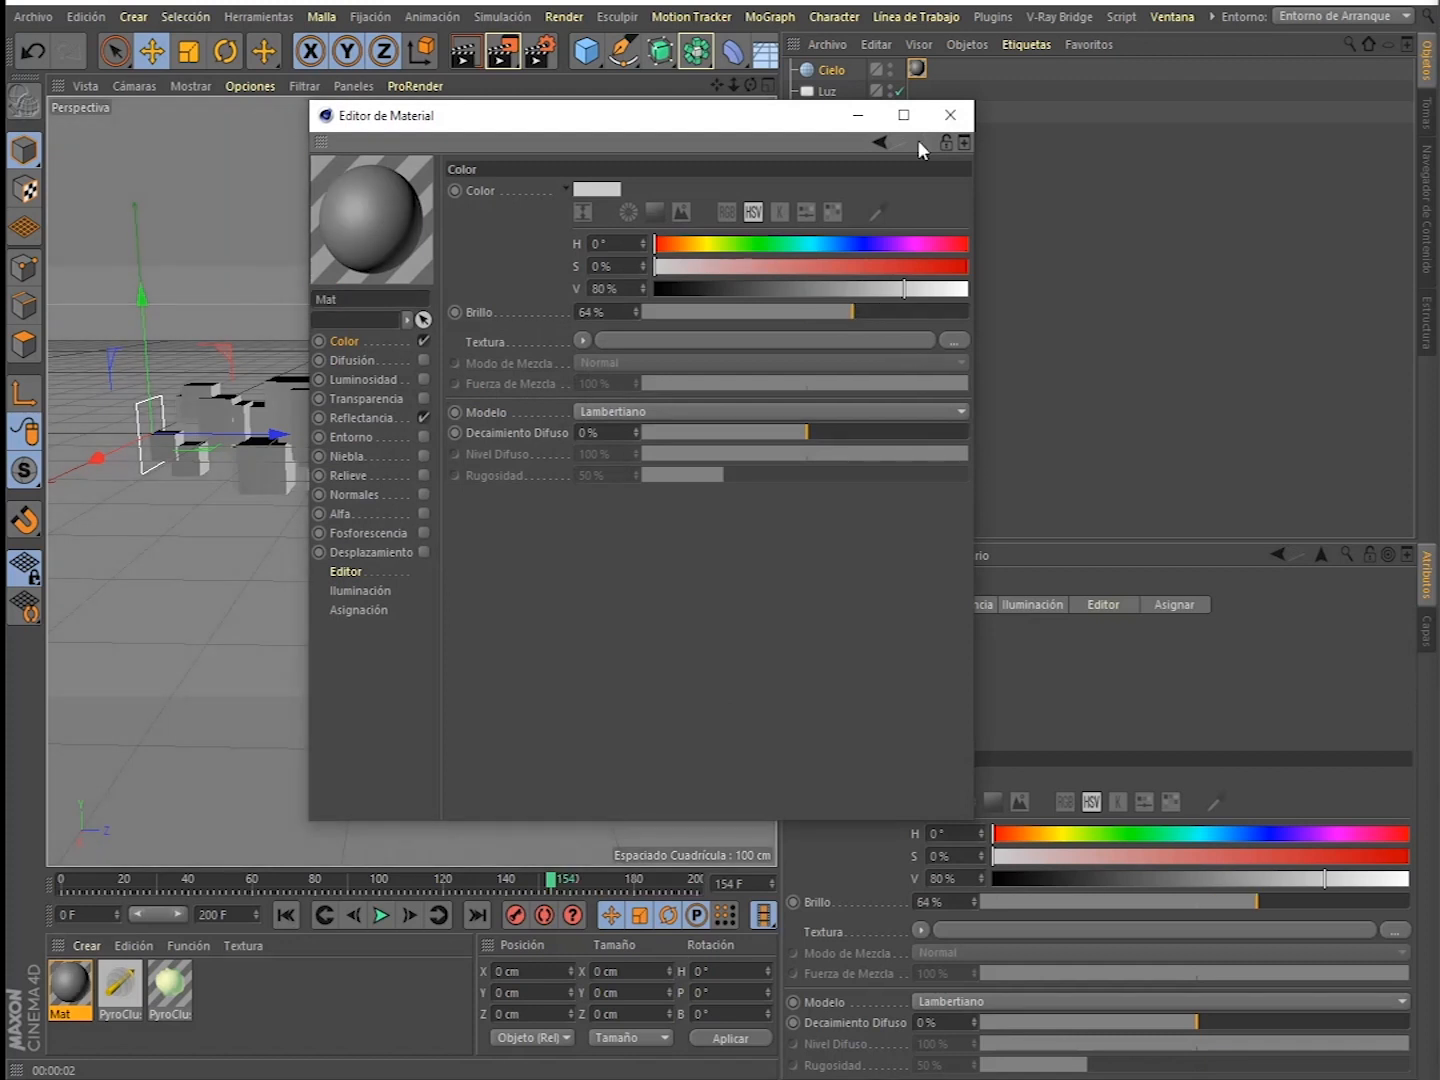
pyautogui.click(950, 115)
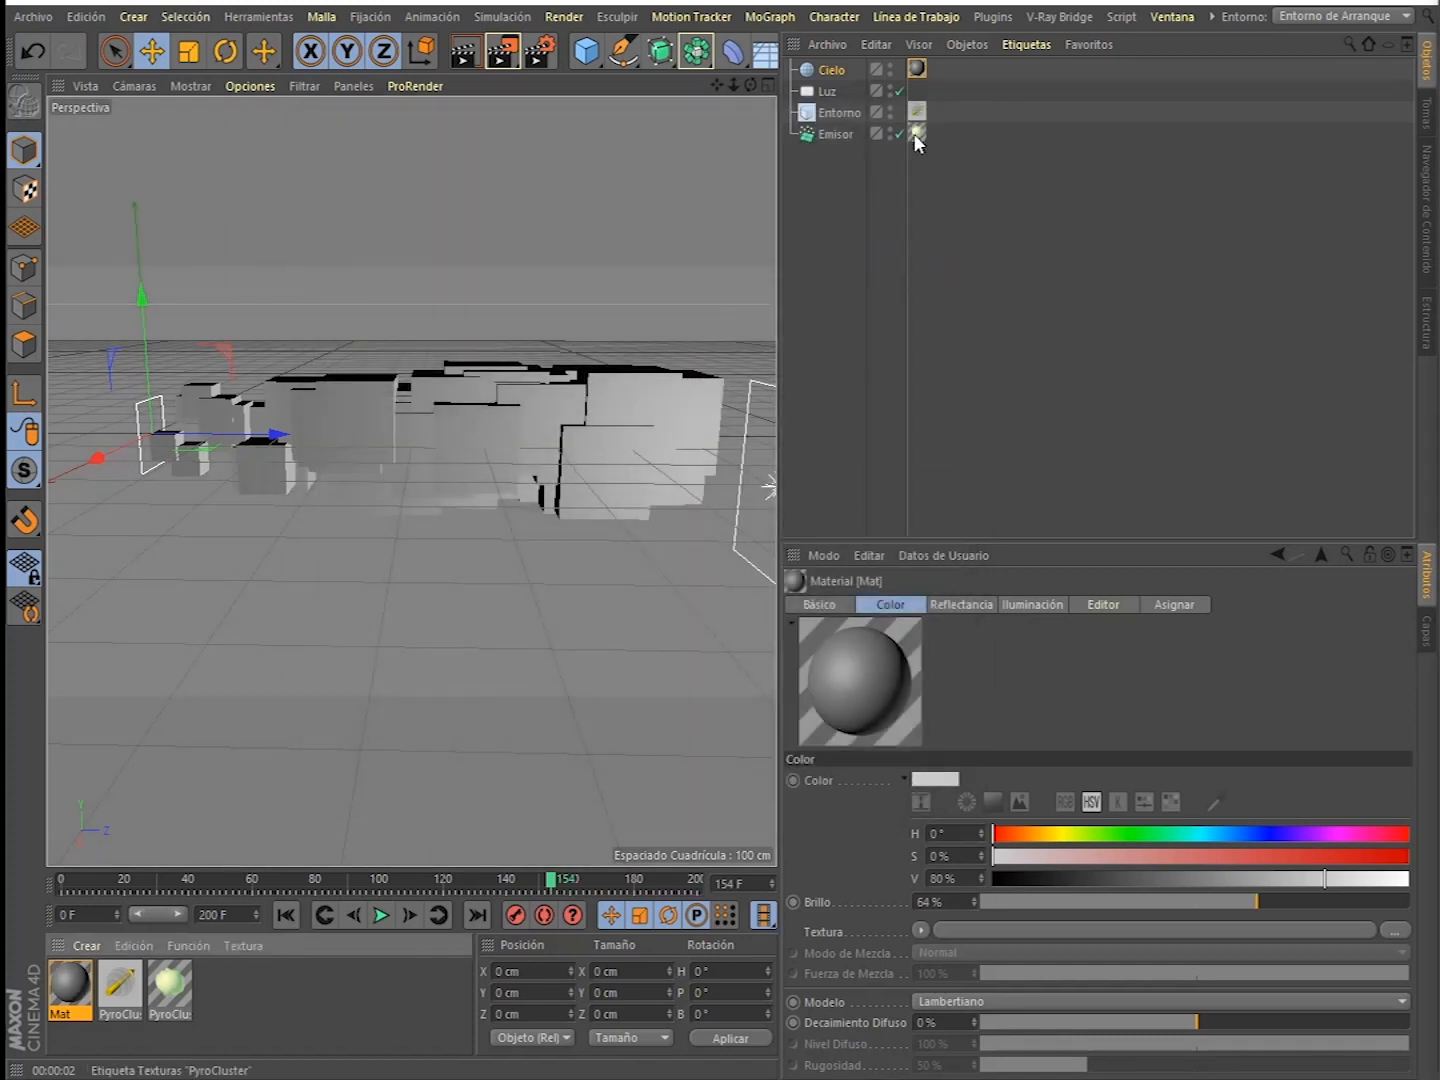
# - In the smoke PyroCluster material's Sombra settings, change the Entorno colour to black with S 0% and V 0%
pyautogui.doubleClick(170, 986)
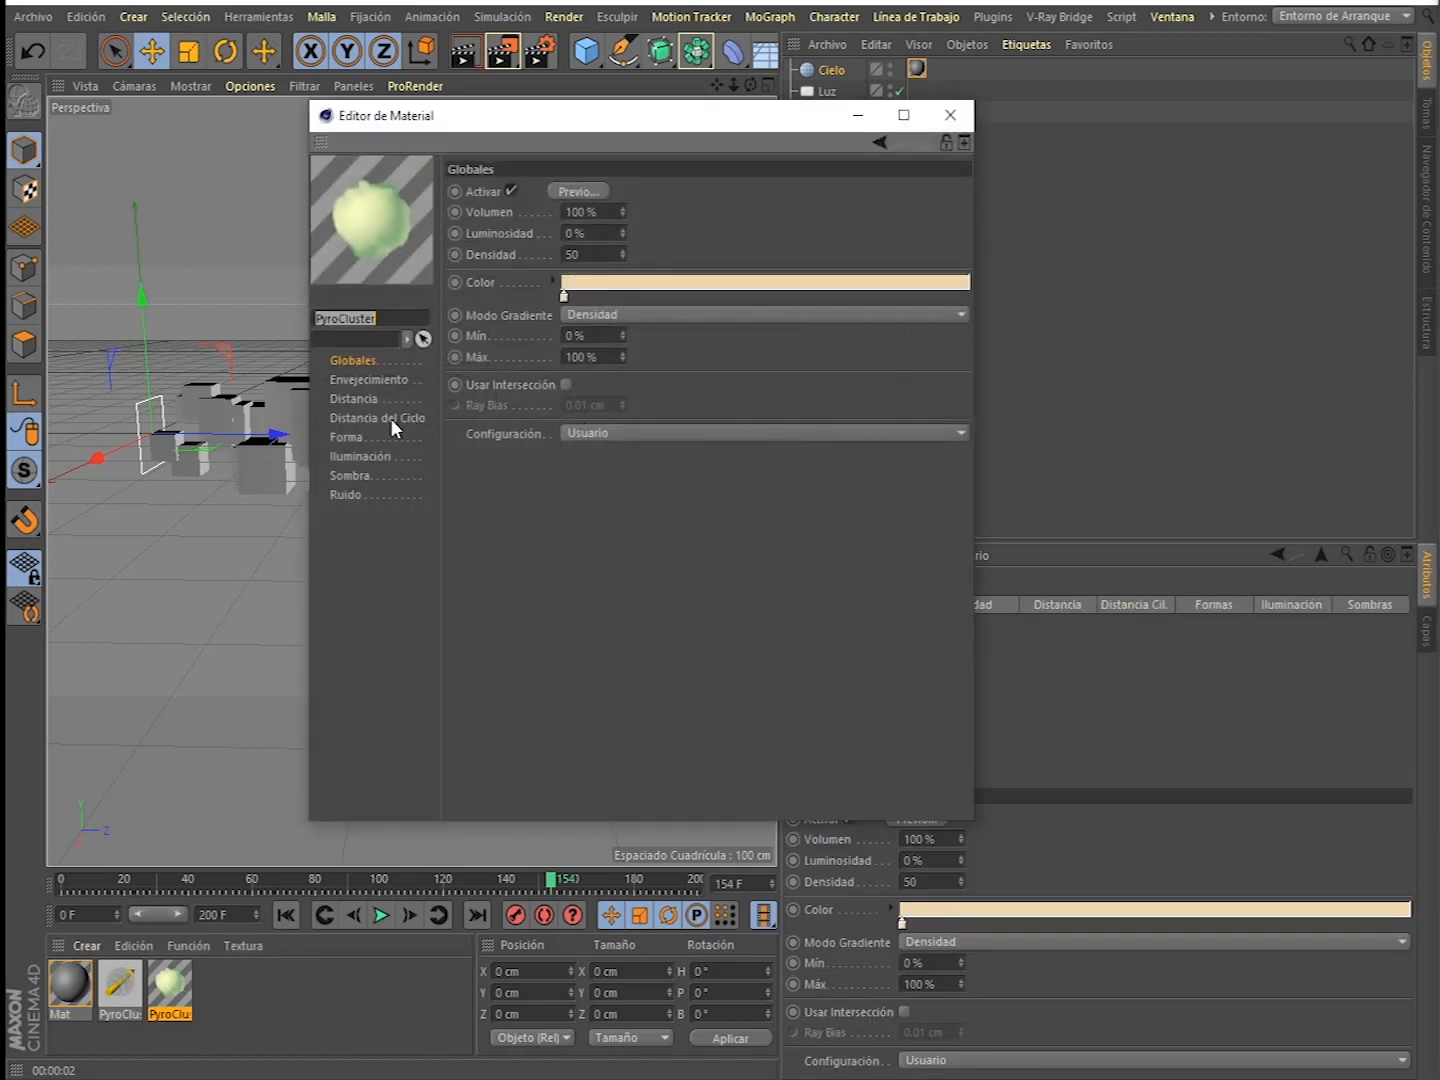
pyautogui.click(364, 473)
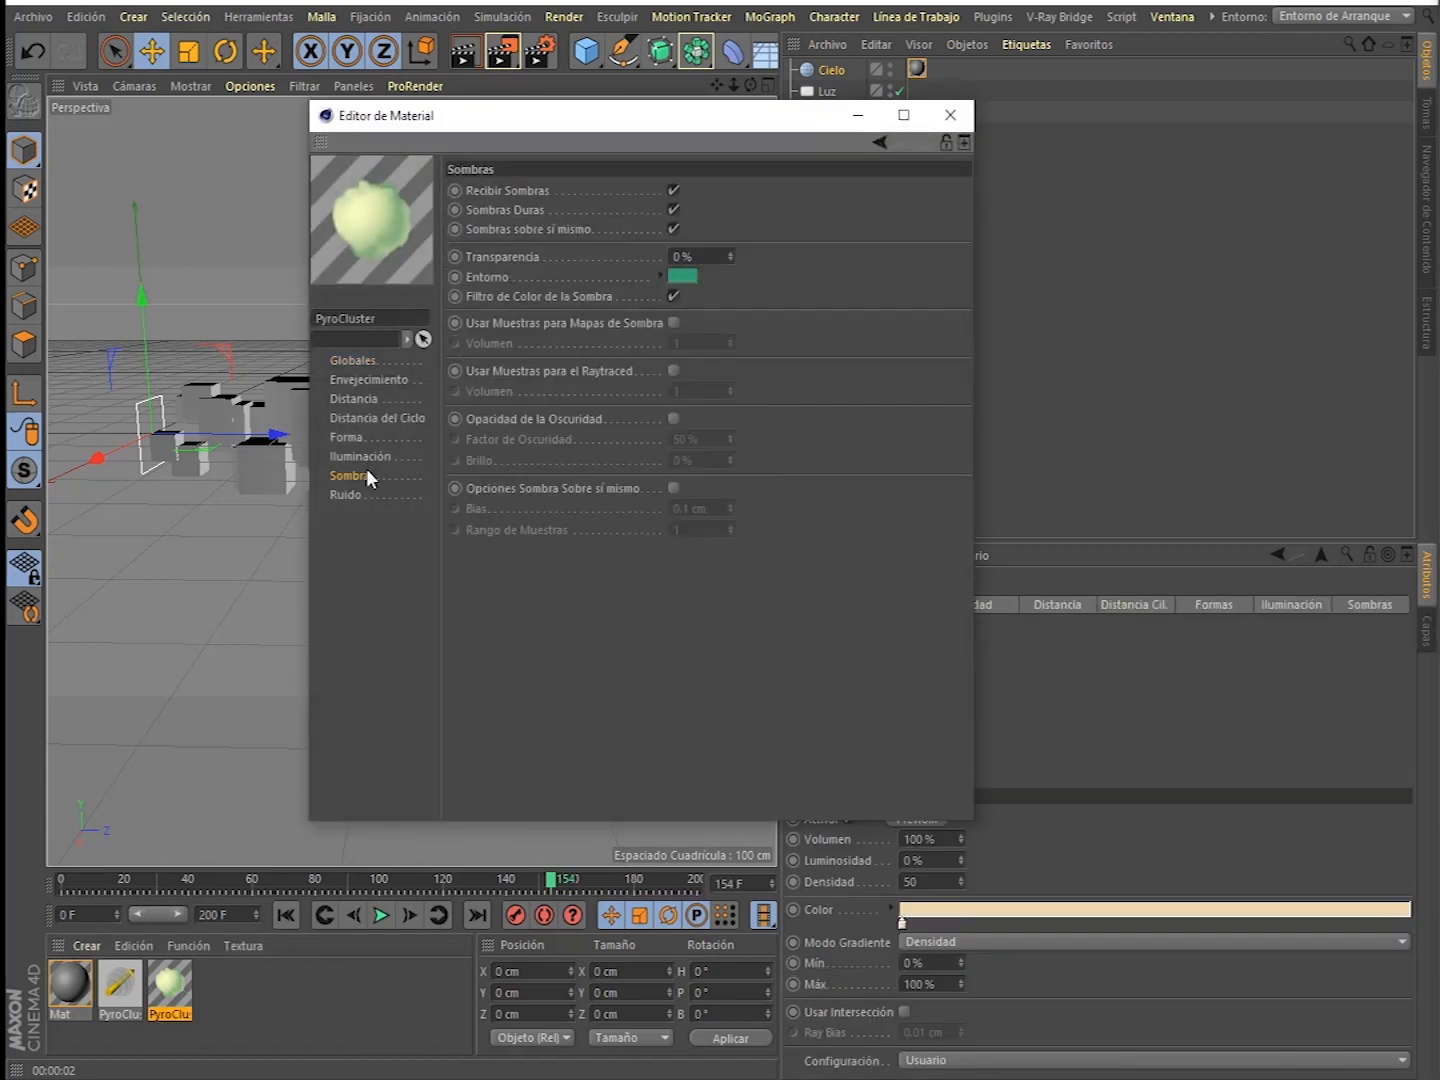
pyautogui.click(686, 278)
pyautogui.moveTo(693, 319); pyautogui.dragTo(562, 324)
pyautogui.moveTo(681, 299); pyautogui.dragTo(565, 291)
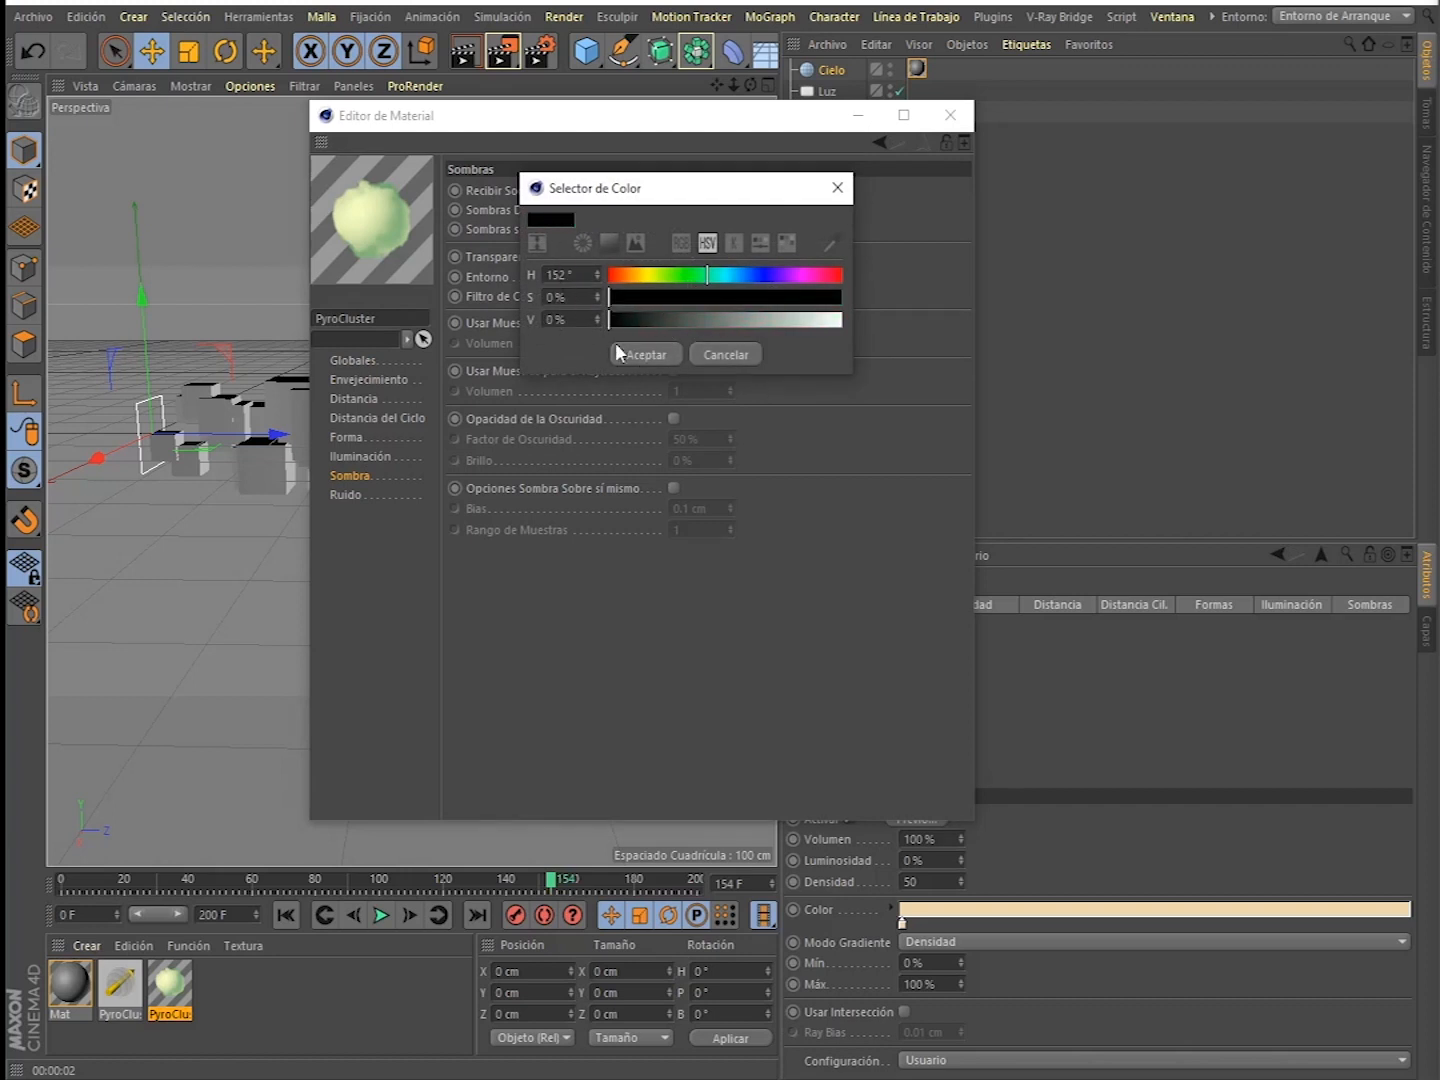
pyautogui.moveTo(660, 199); pyautogui.dragTo(843, 197)
pyautogui.click(837, 356)
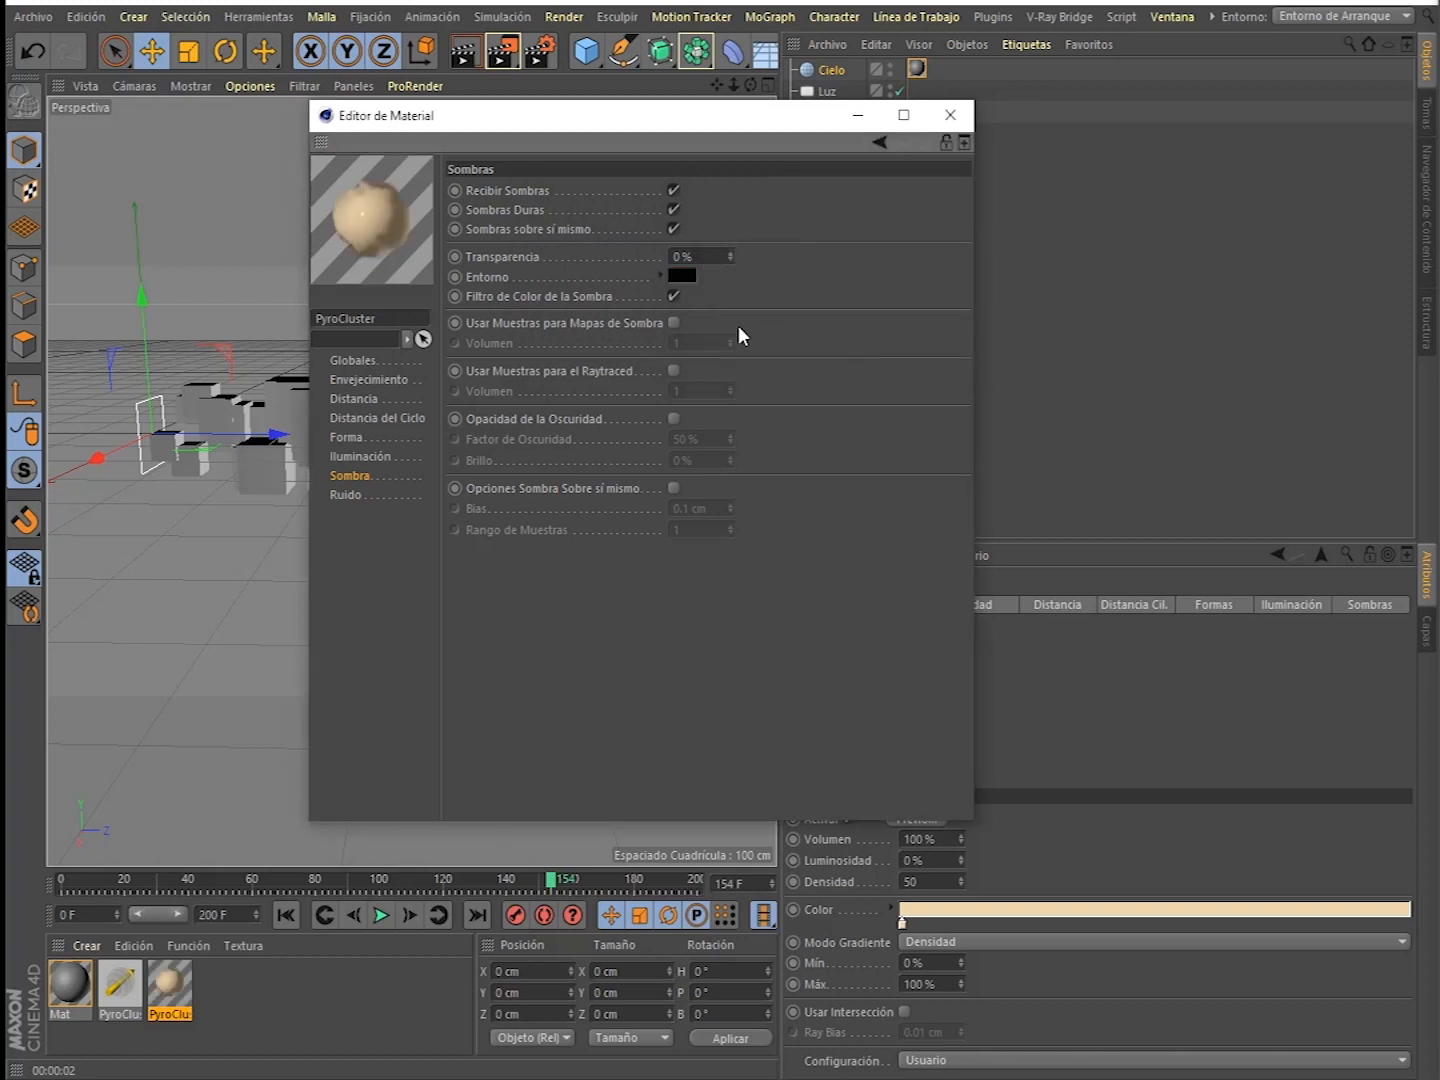
# - Try white with V 100% as the shadow's Entorno colour and set it back to black
pyautogui.click(683, 276)
pyautogui.moveTo(727, 320); pyautogui.dragTo(896, 311)
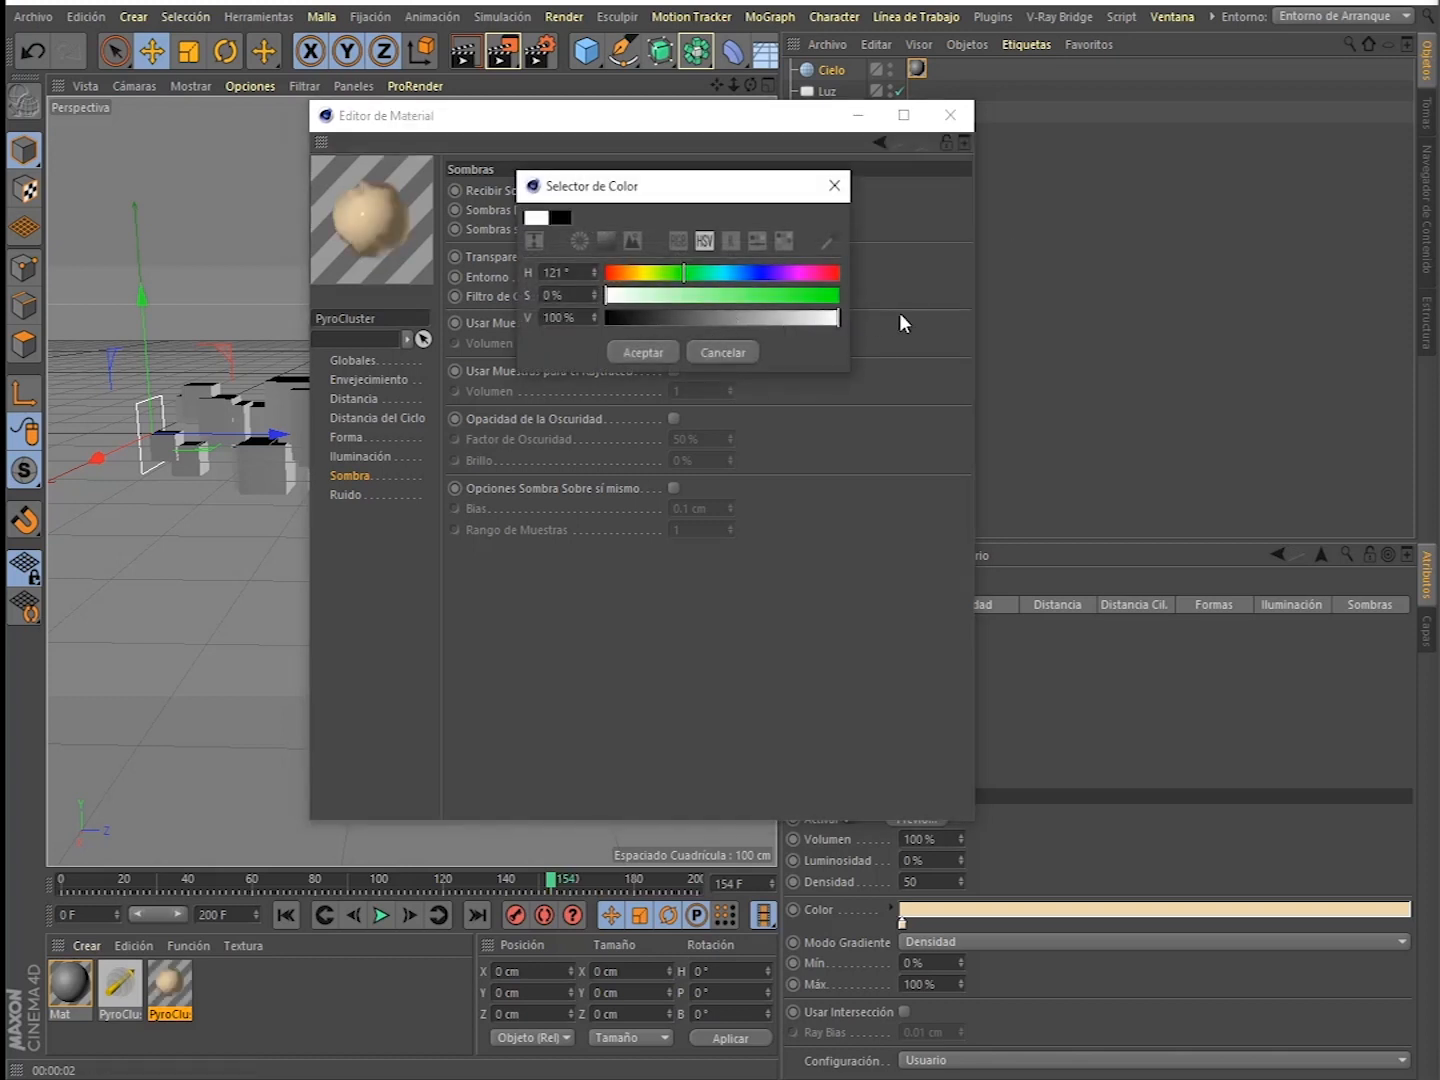
pyautogui.click(651, 354)
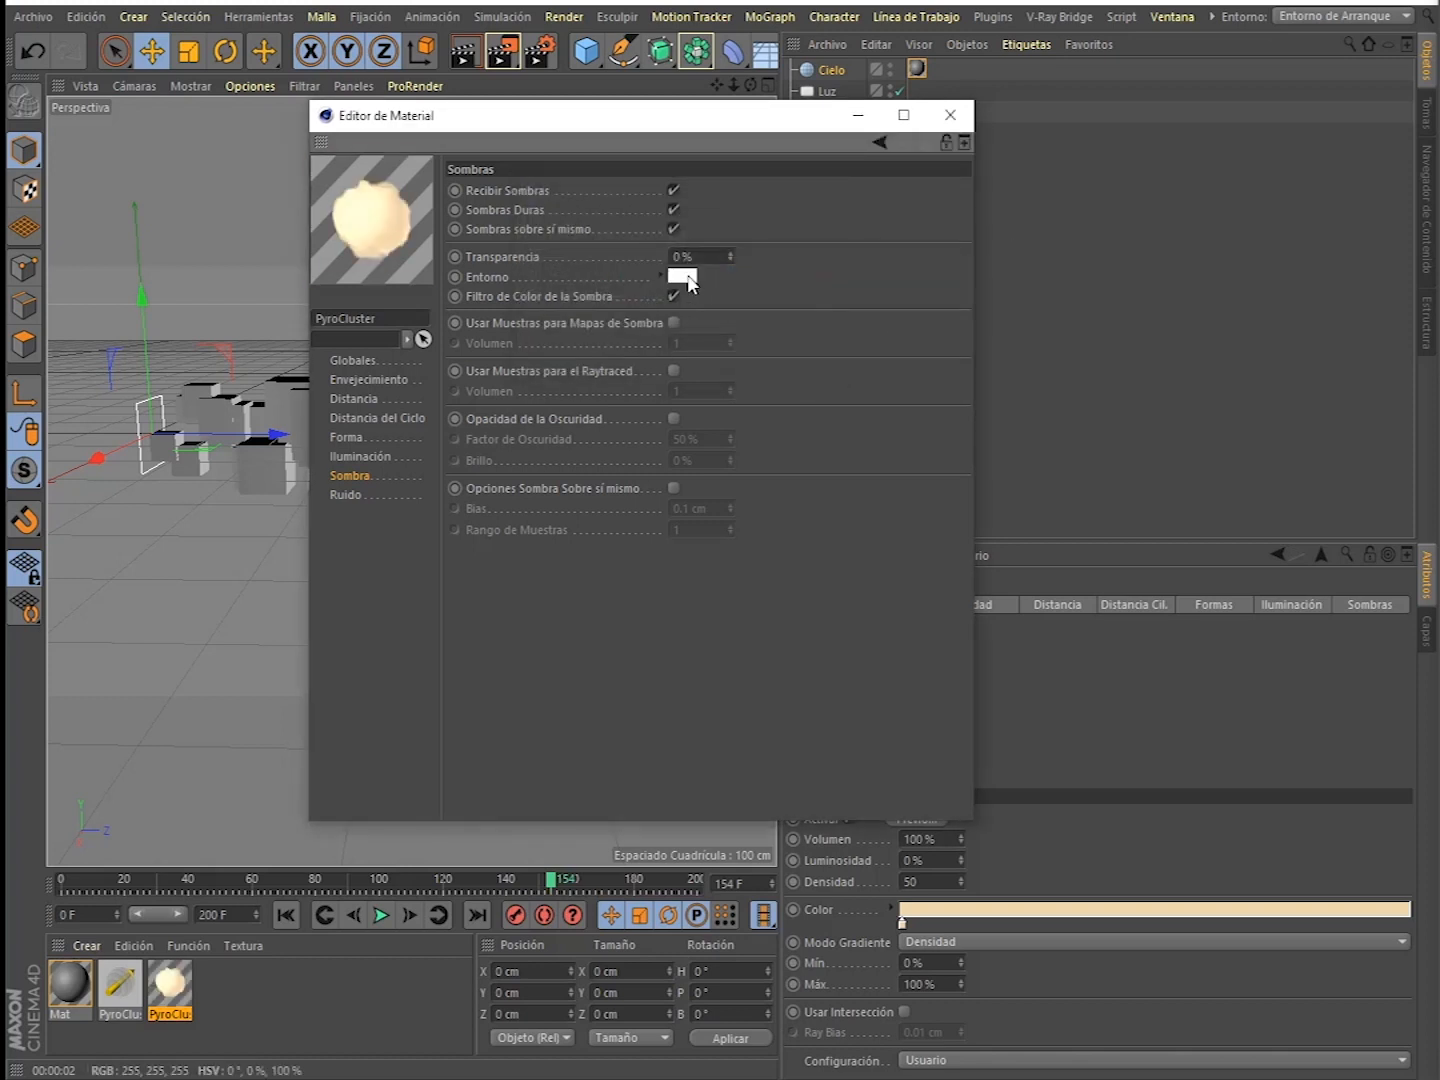
pyautogui.click(683, 276)
pyautogui.moveTo(668, 316); pyautogui.dragTo(614, 319)
pyautogui.click(633, 353)
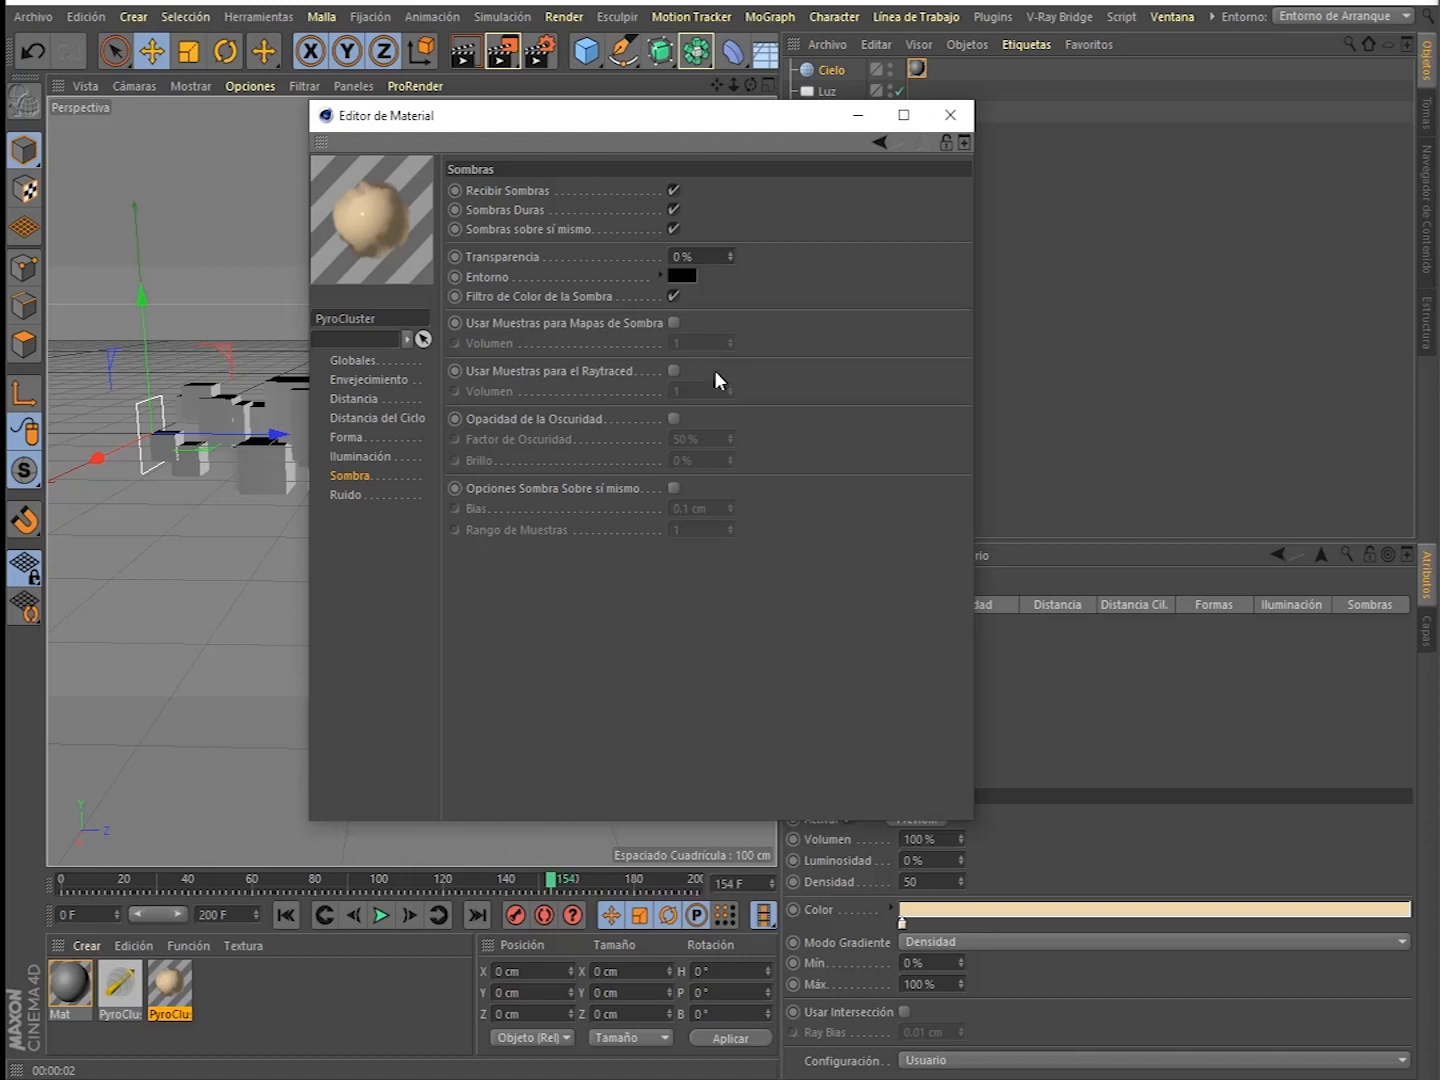
# - Try Usar Muestras para Mapas de Sombra with Volumen 1.8 and Usar Muestras para el Raytraced with Volumen 37.7, disabling each again
pyautogui.moveTo(524, 126); pyautogui.dragTo(987, 98)
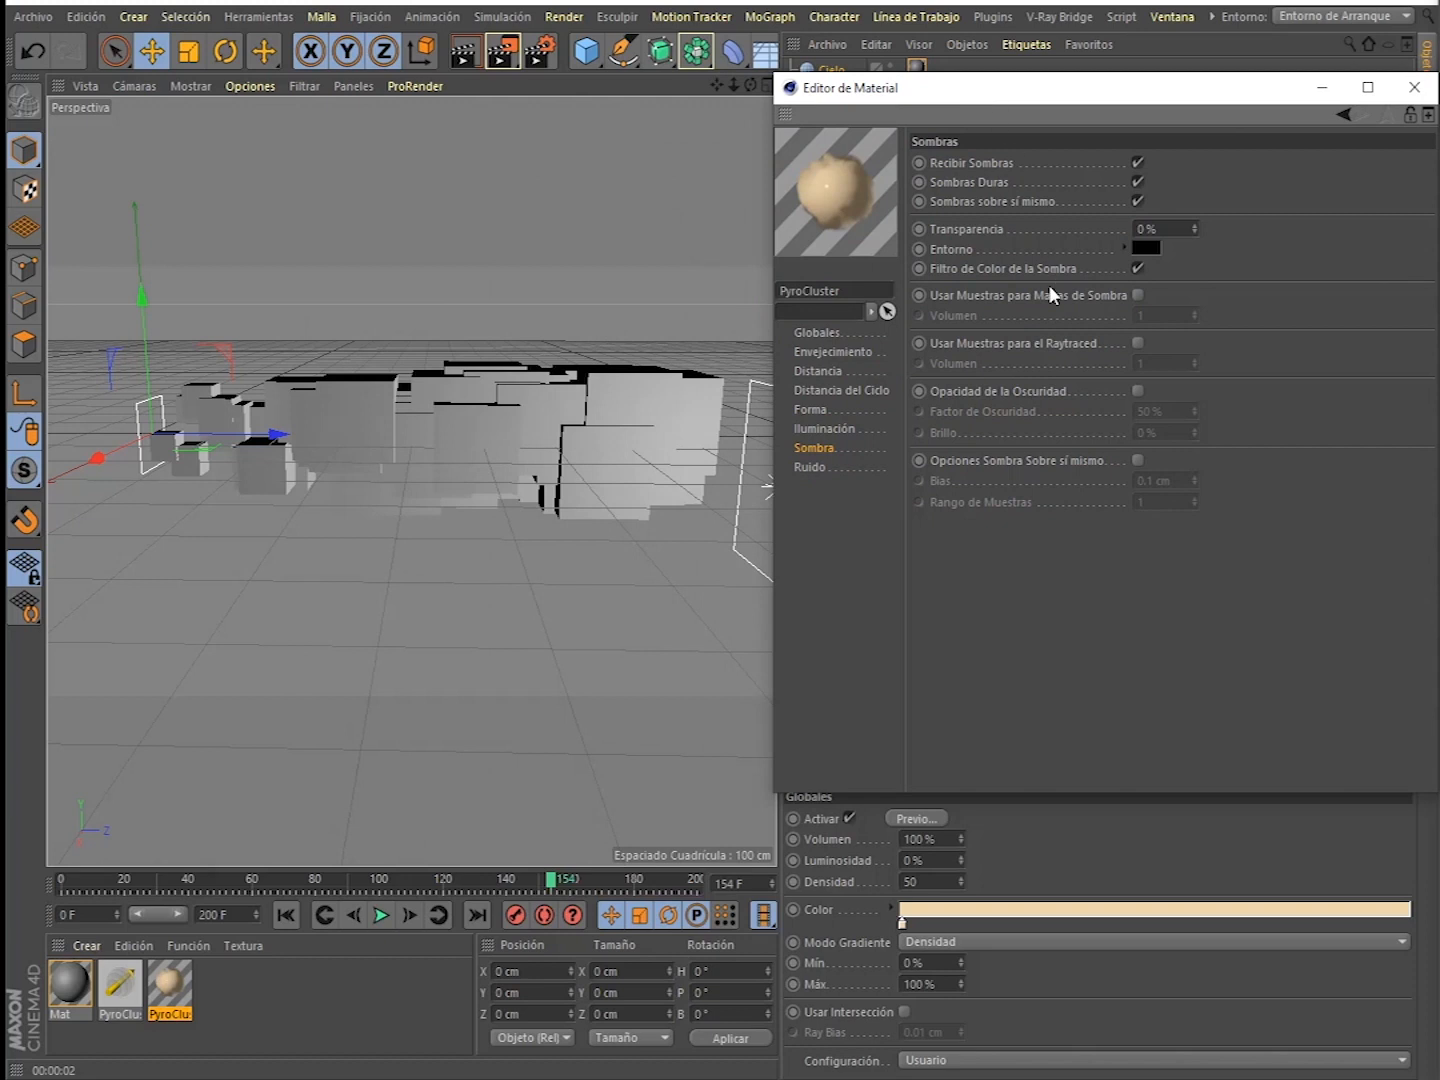
pyautogui.click(1136, 296)
pyautogui.click(1136, 295)
pyautogui.click(1138, 296)
pyautogui.moveTo(1193, 318); pyautogui.dragTo(1194, 308)
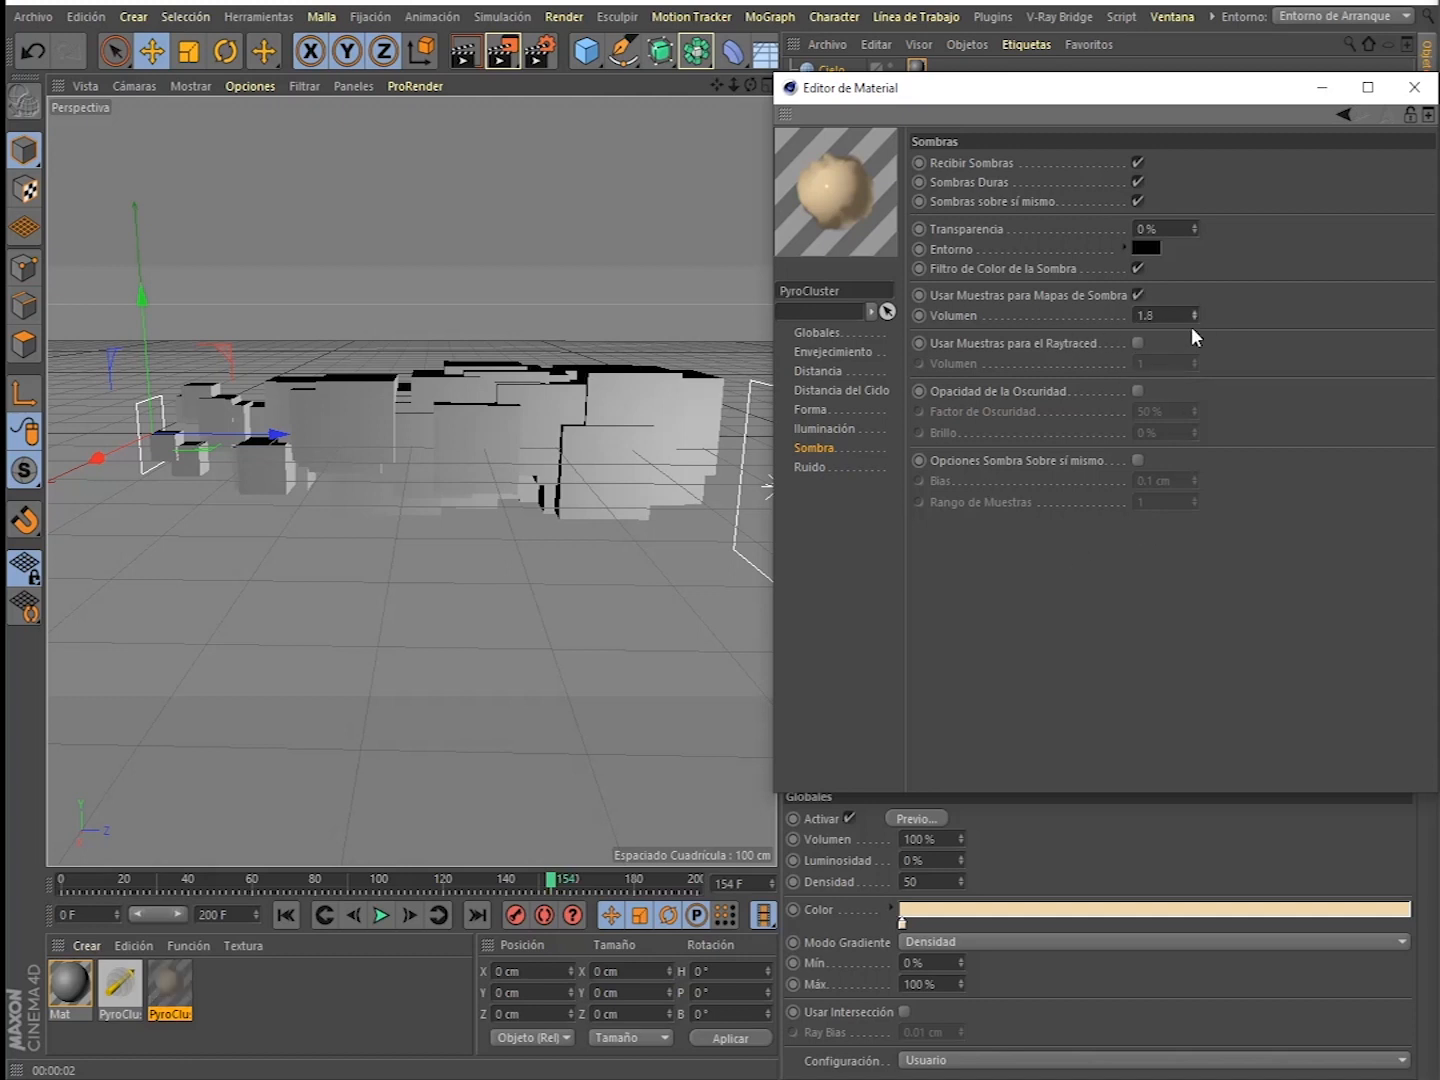
pyautogui.click(1139, 291)
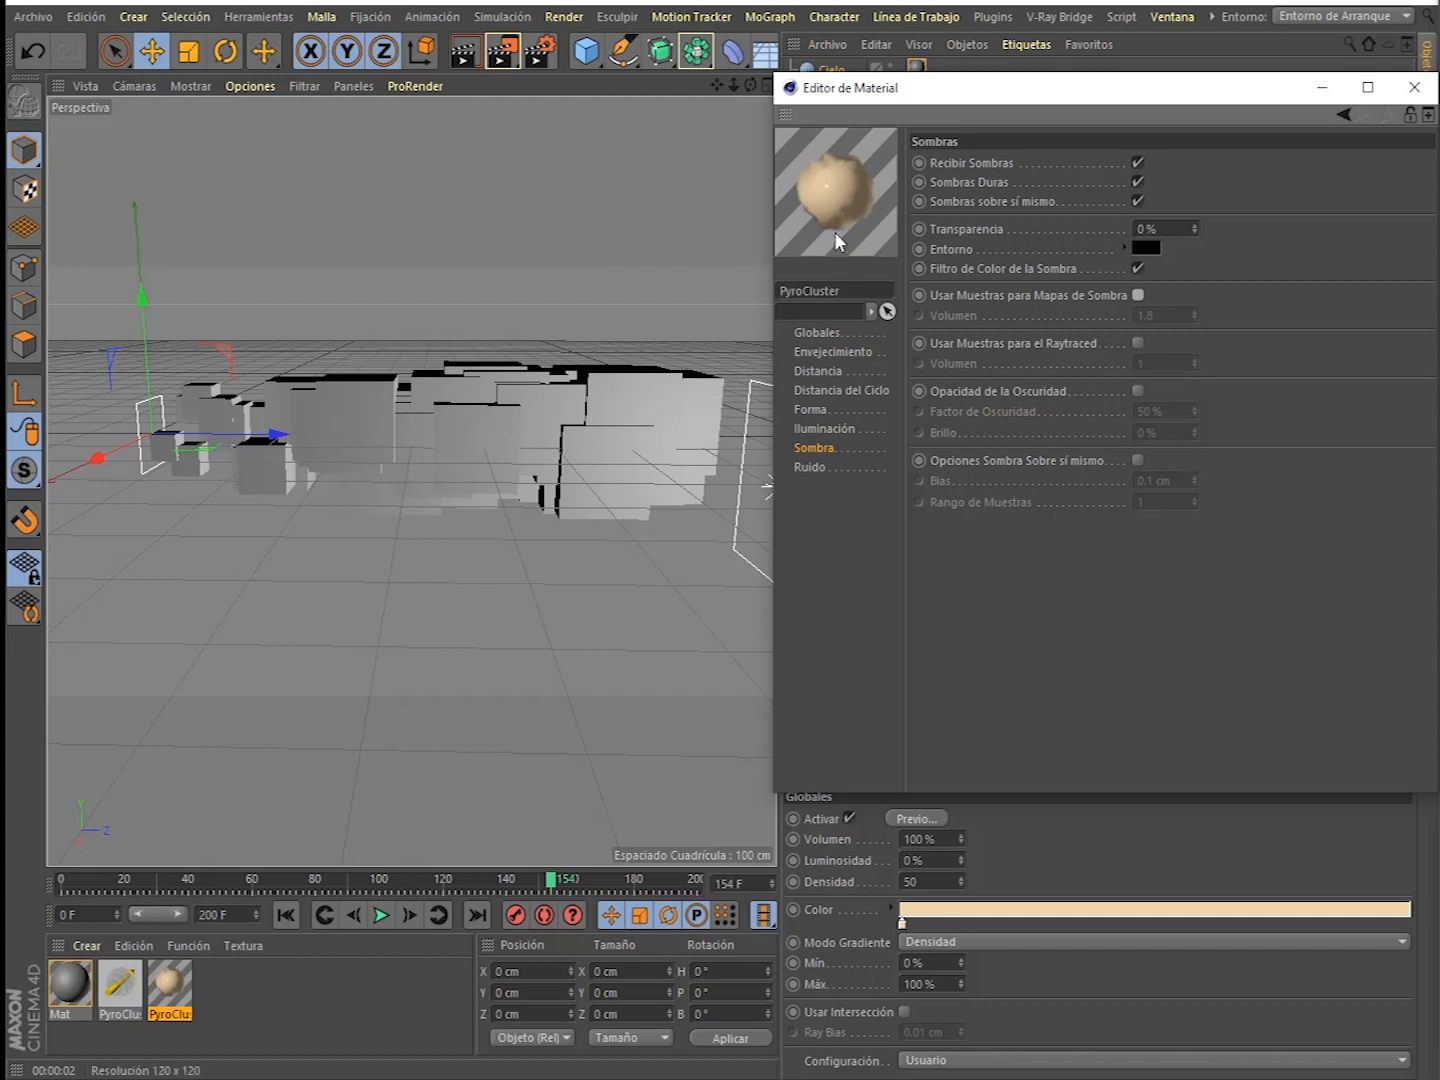
pyautogui.click(1139, 344)
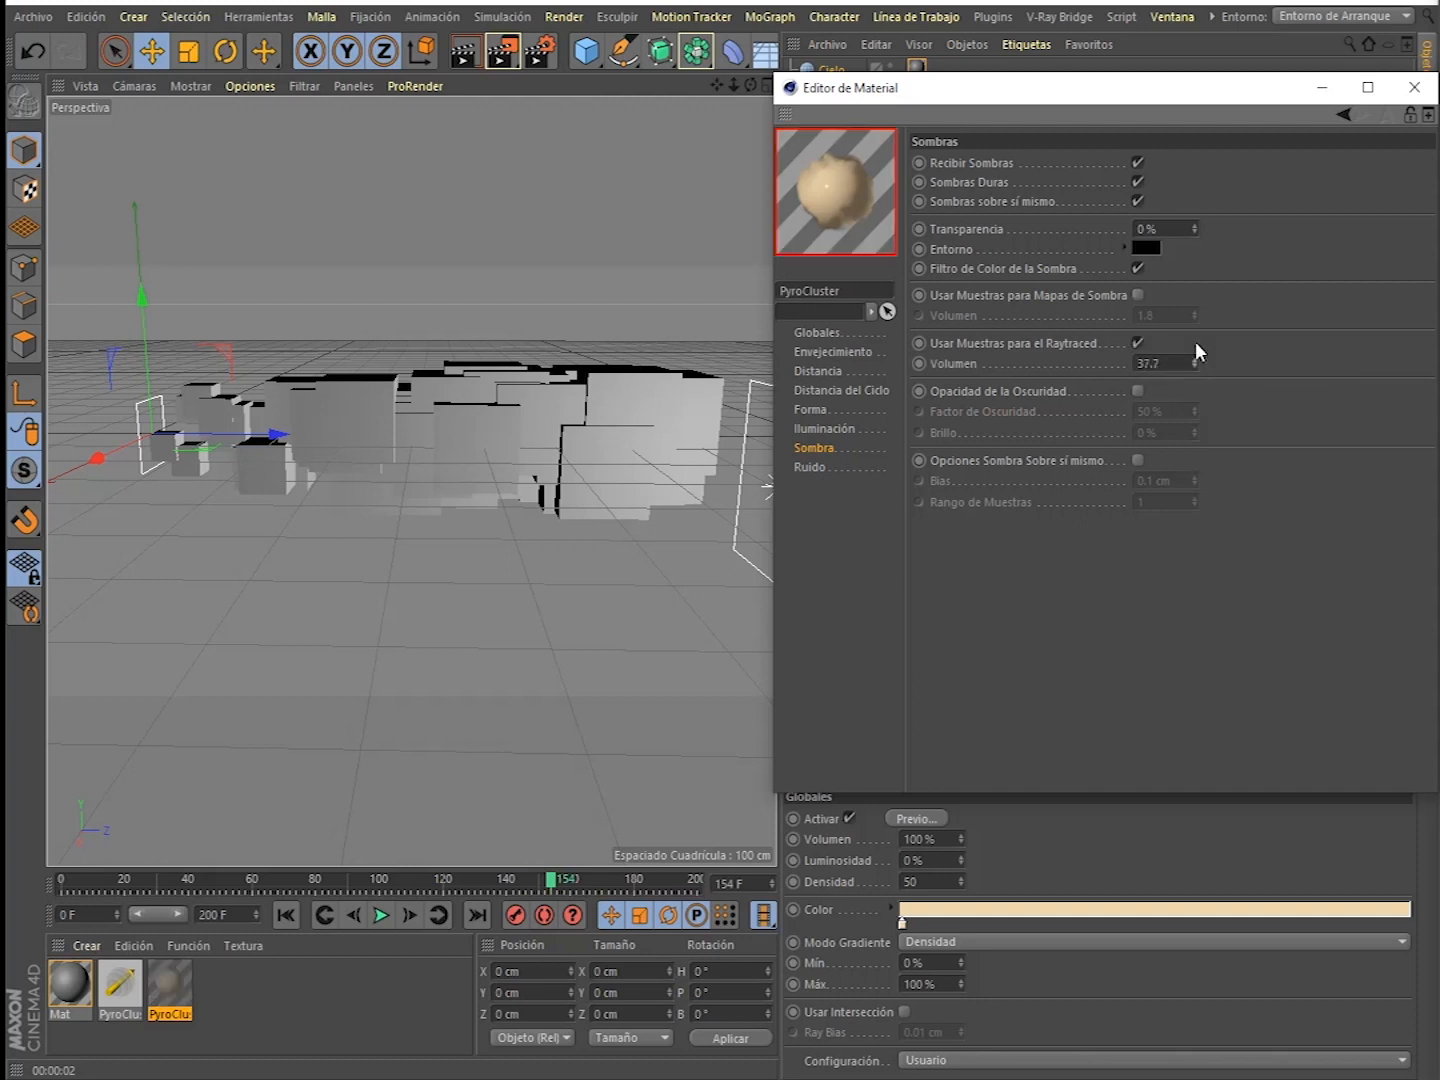
pyautogui.click(1139, 343)
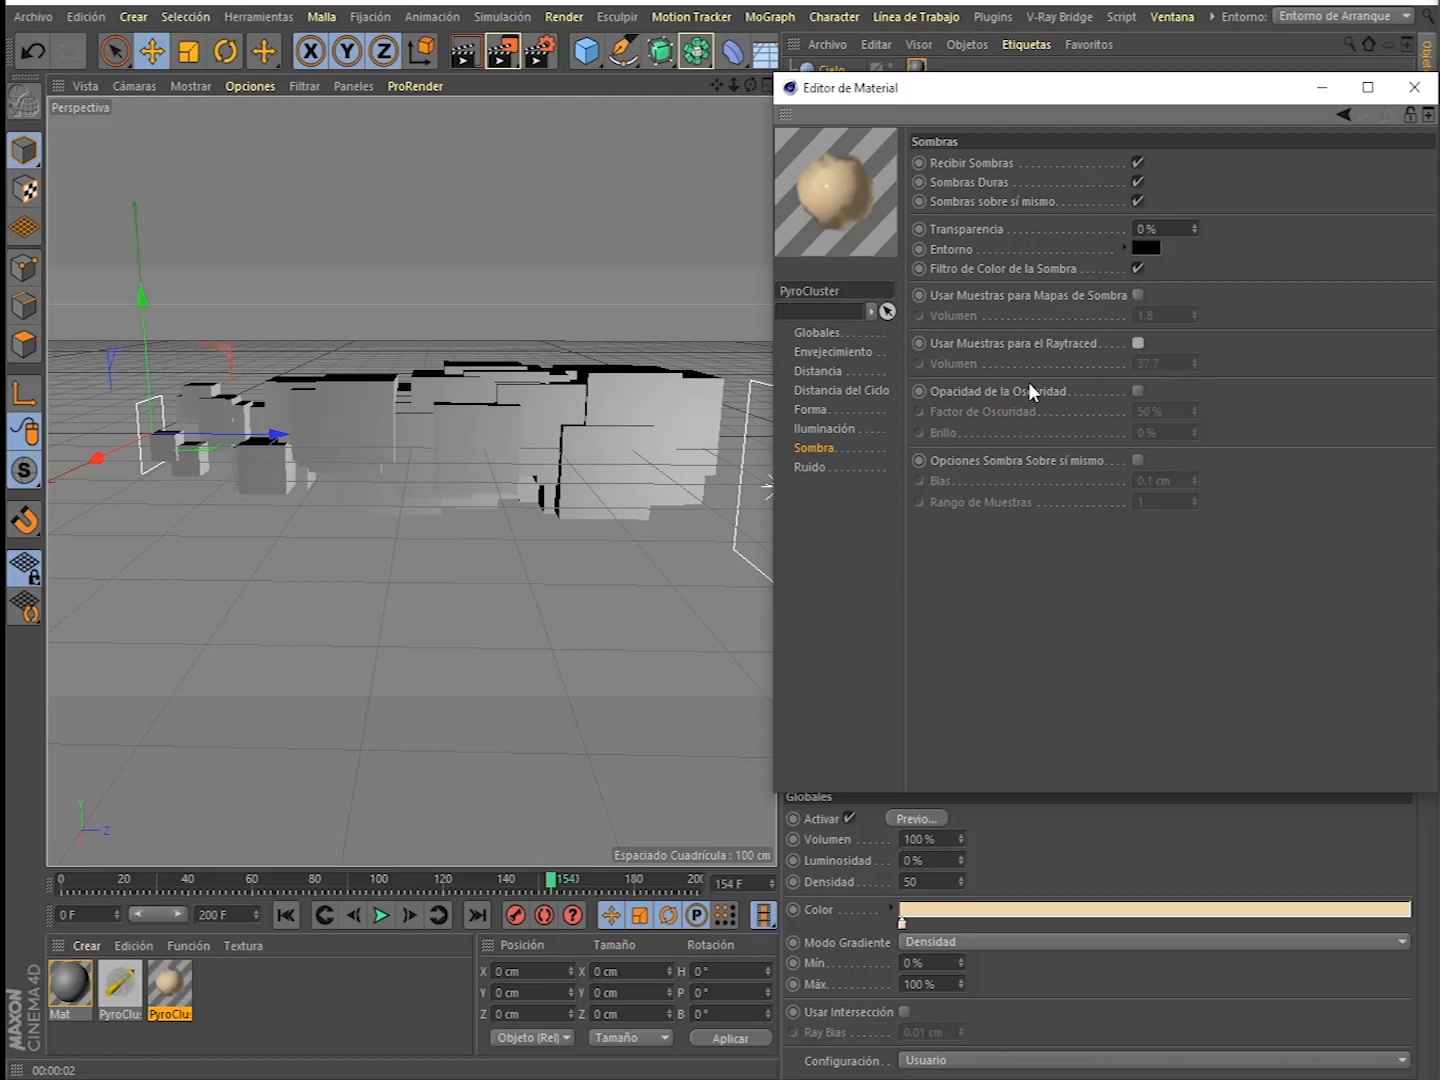
# - Try Opacidad de la Oscuridad with Factor de Oscuridad up to 260% and Brillo 46%, and disable the option again
pyautogui.click(1137, 391)
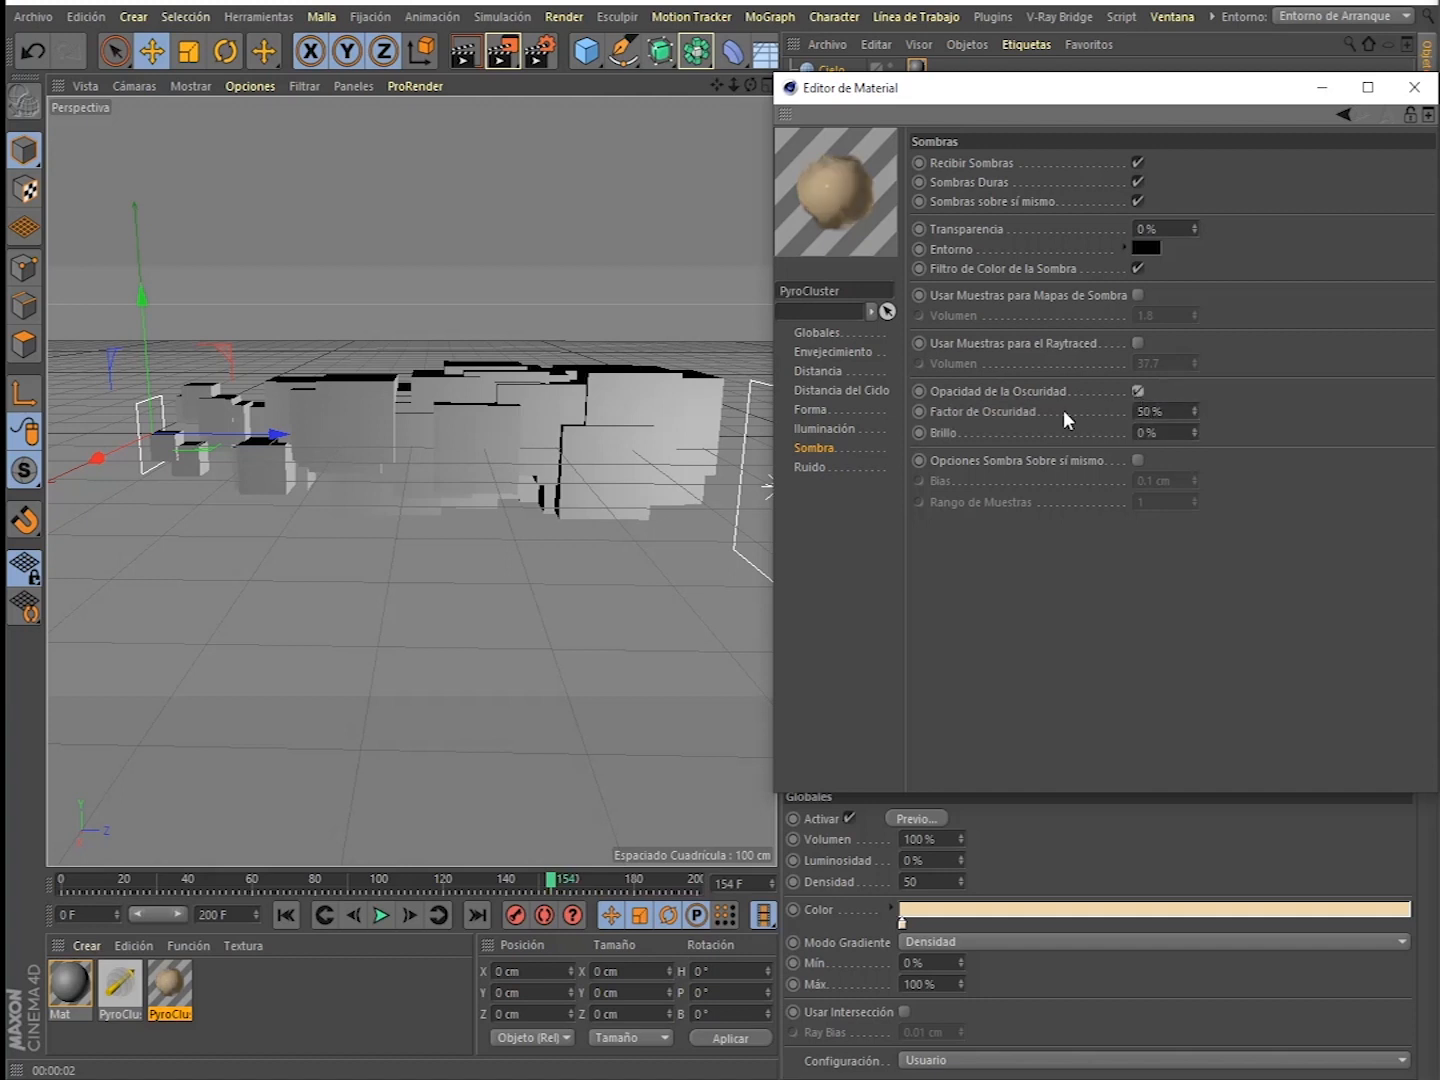
pyautogui.moveTo(1194, 411); pyautogui.dragTo(1260, 411)
pyautogui.click(1196, 412)
pyautogui.moveTo(1196, 412); pyautogui.dragTo(1196, 428)
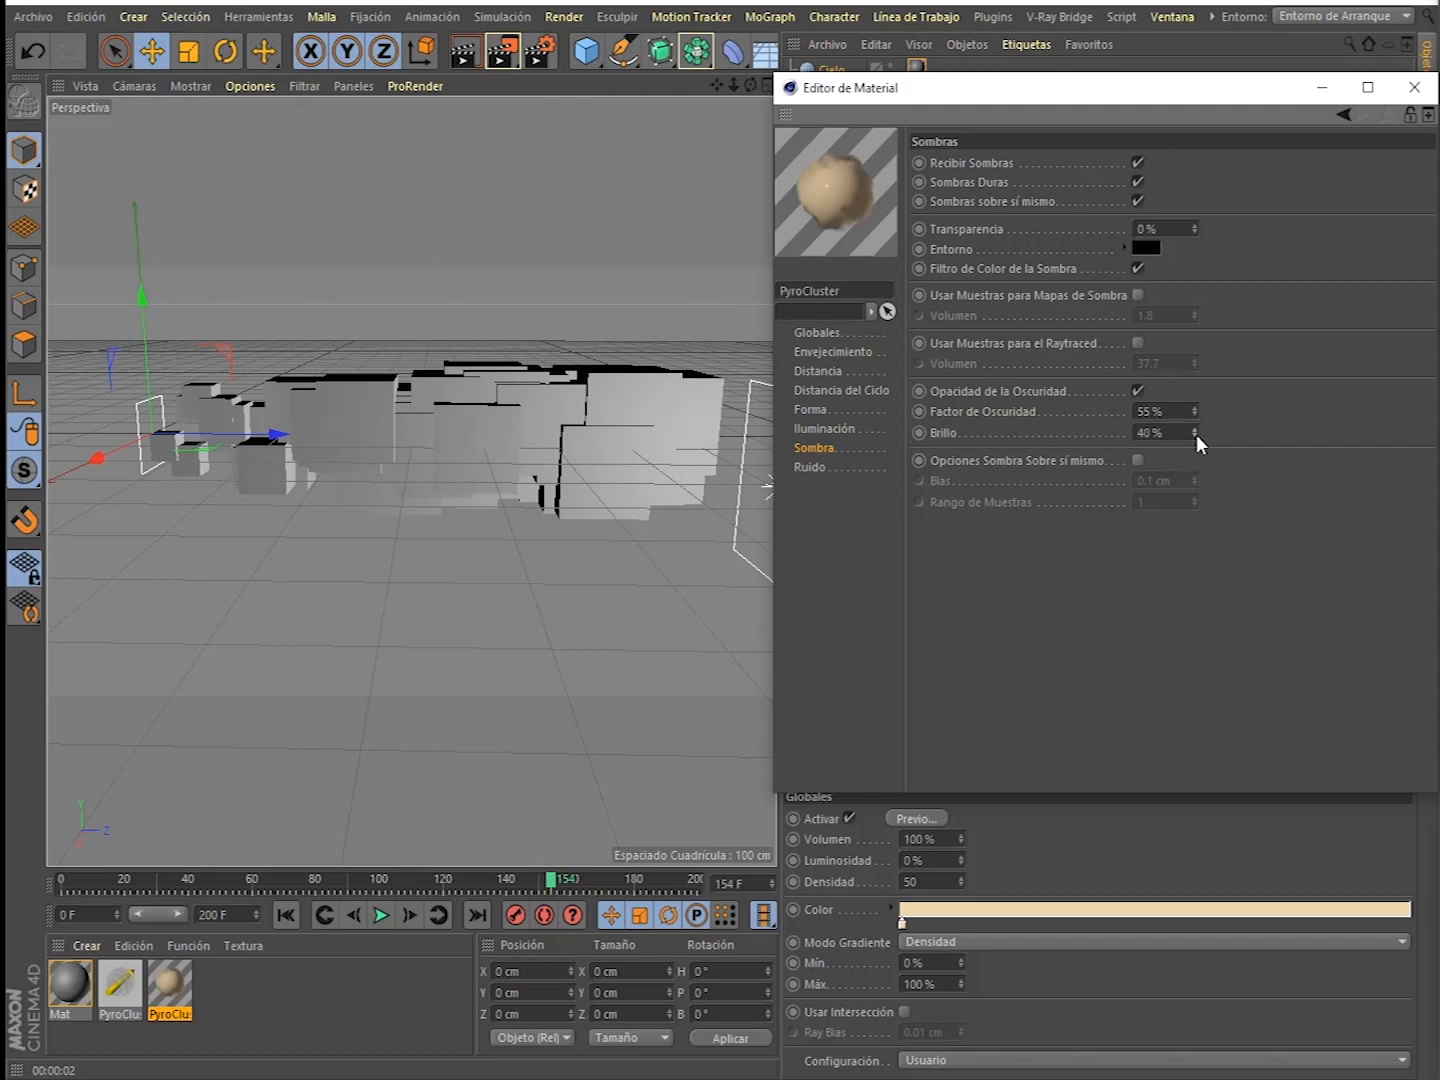
pyautogui.moveTo(1196, 409)
pyautogui.mouseDown()
pyautogui.moveTo(1193, 425)
pyautogui.moveTo(1193, 400)
pyautogui.moveTo(1193, 412)
pyautogui.mouseUp()
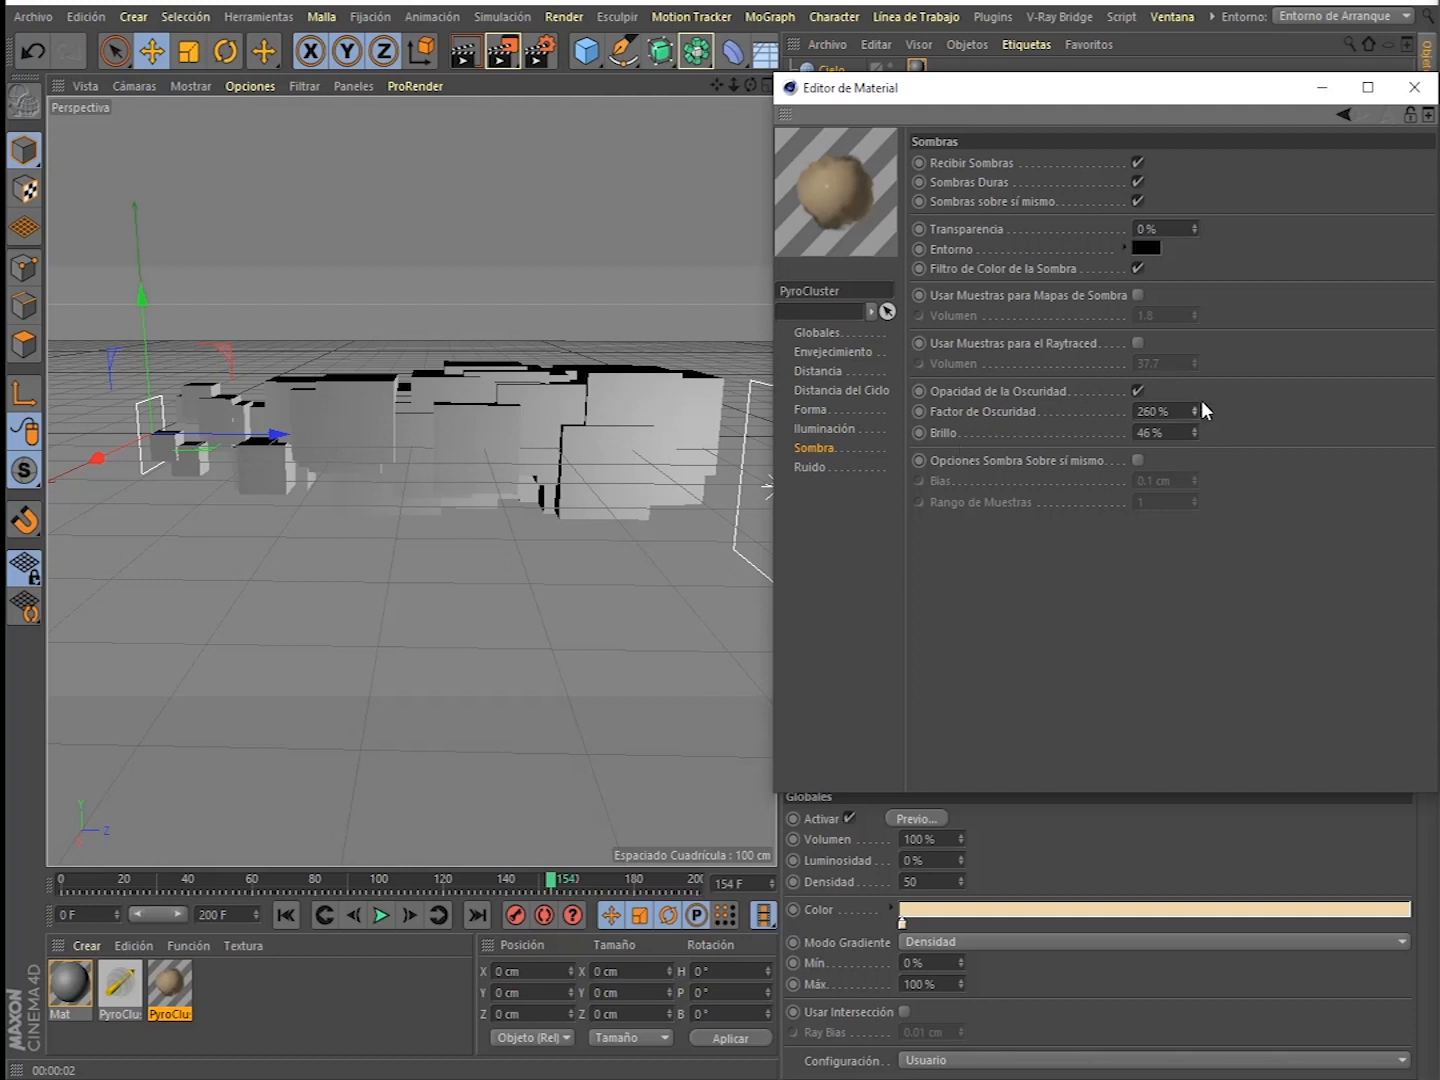
pyautogui.moveTo(1193, 410); pyautogui.dragTo(1193, 430)
pyautogui.click(1137, 391)
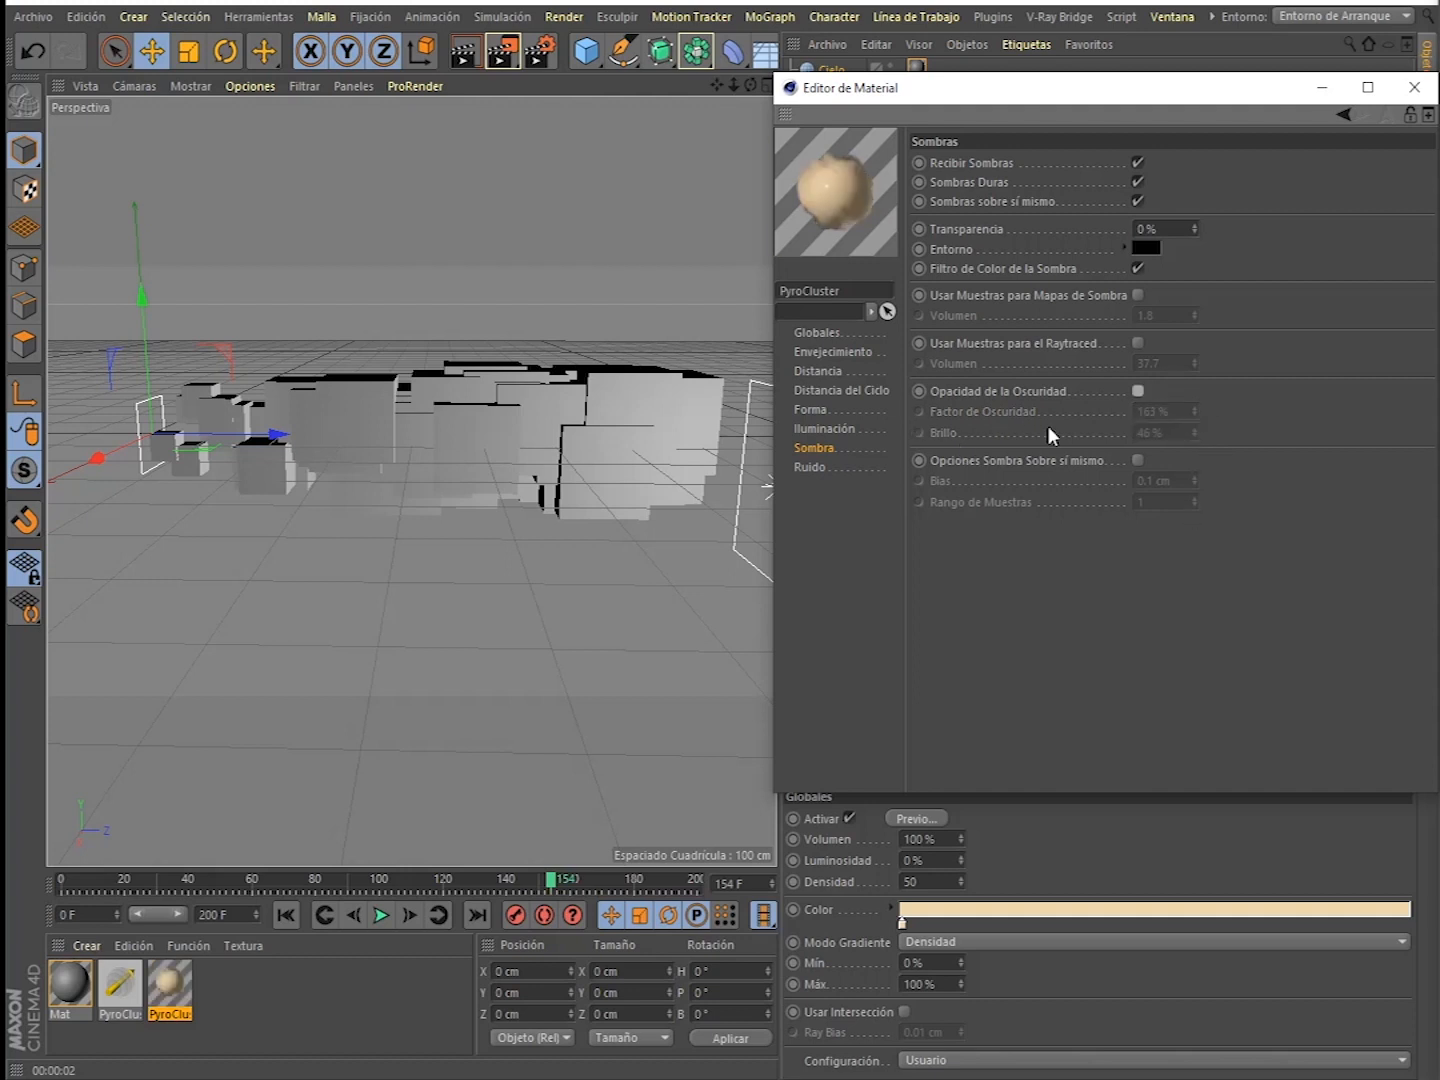
# - Briefly enable Opciones Sombra Sobre sí mismo, disable it again, and render the view
pyautogui.click(1138, 462)
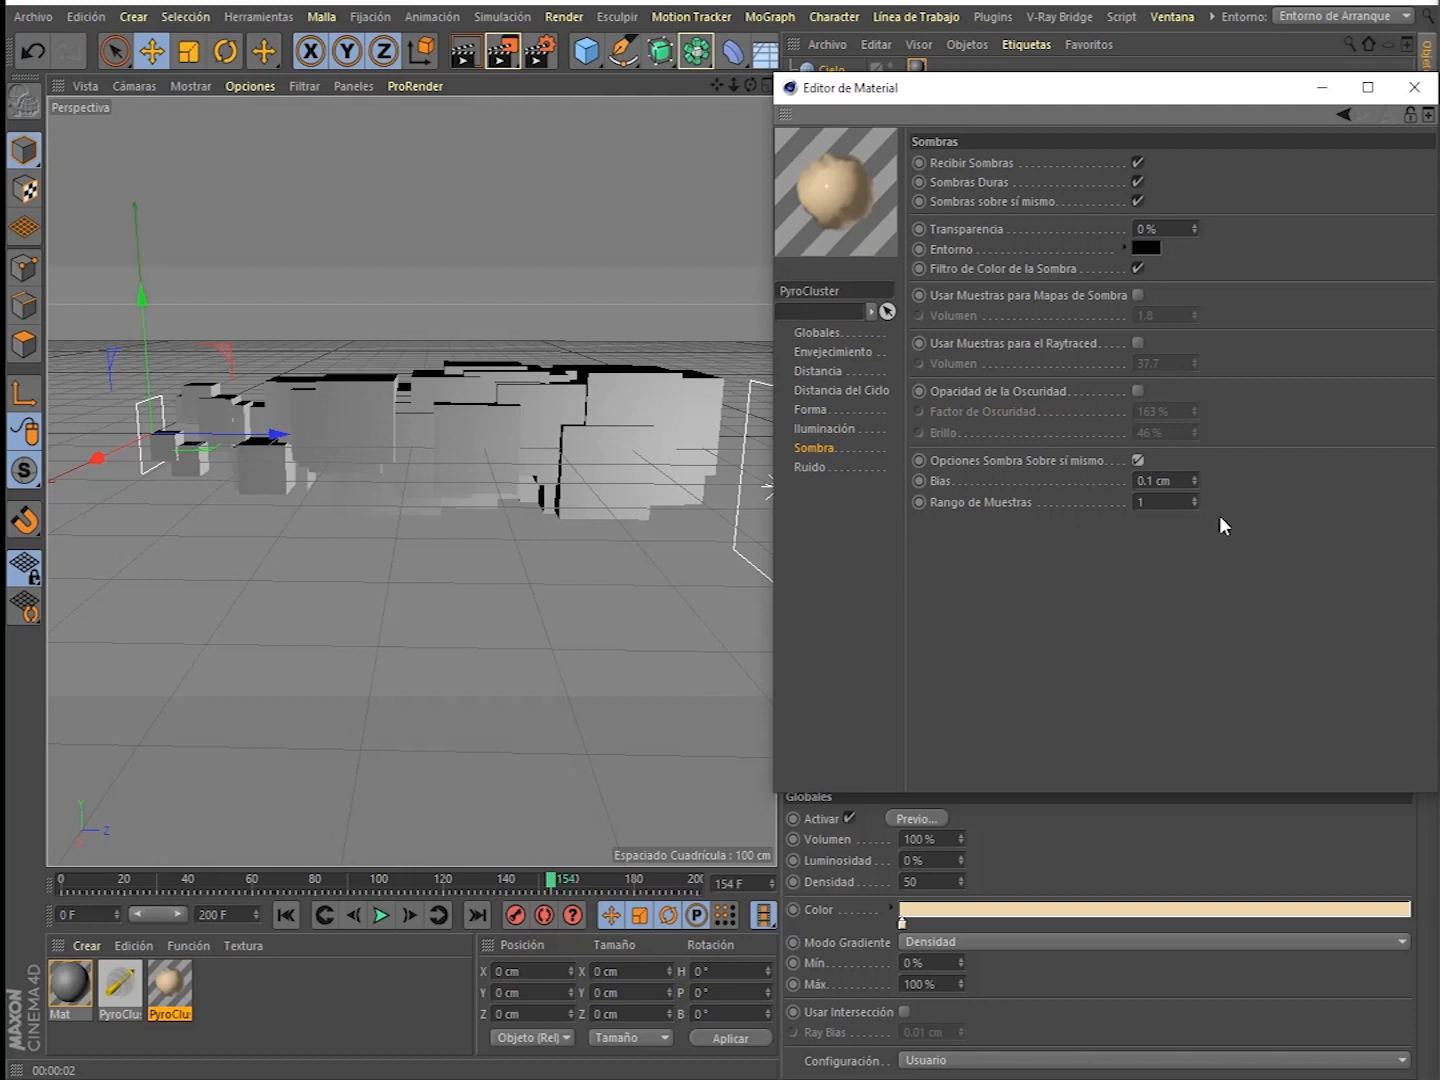
pyautogui.click(1136, 458)
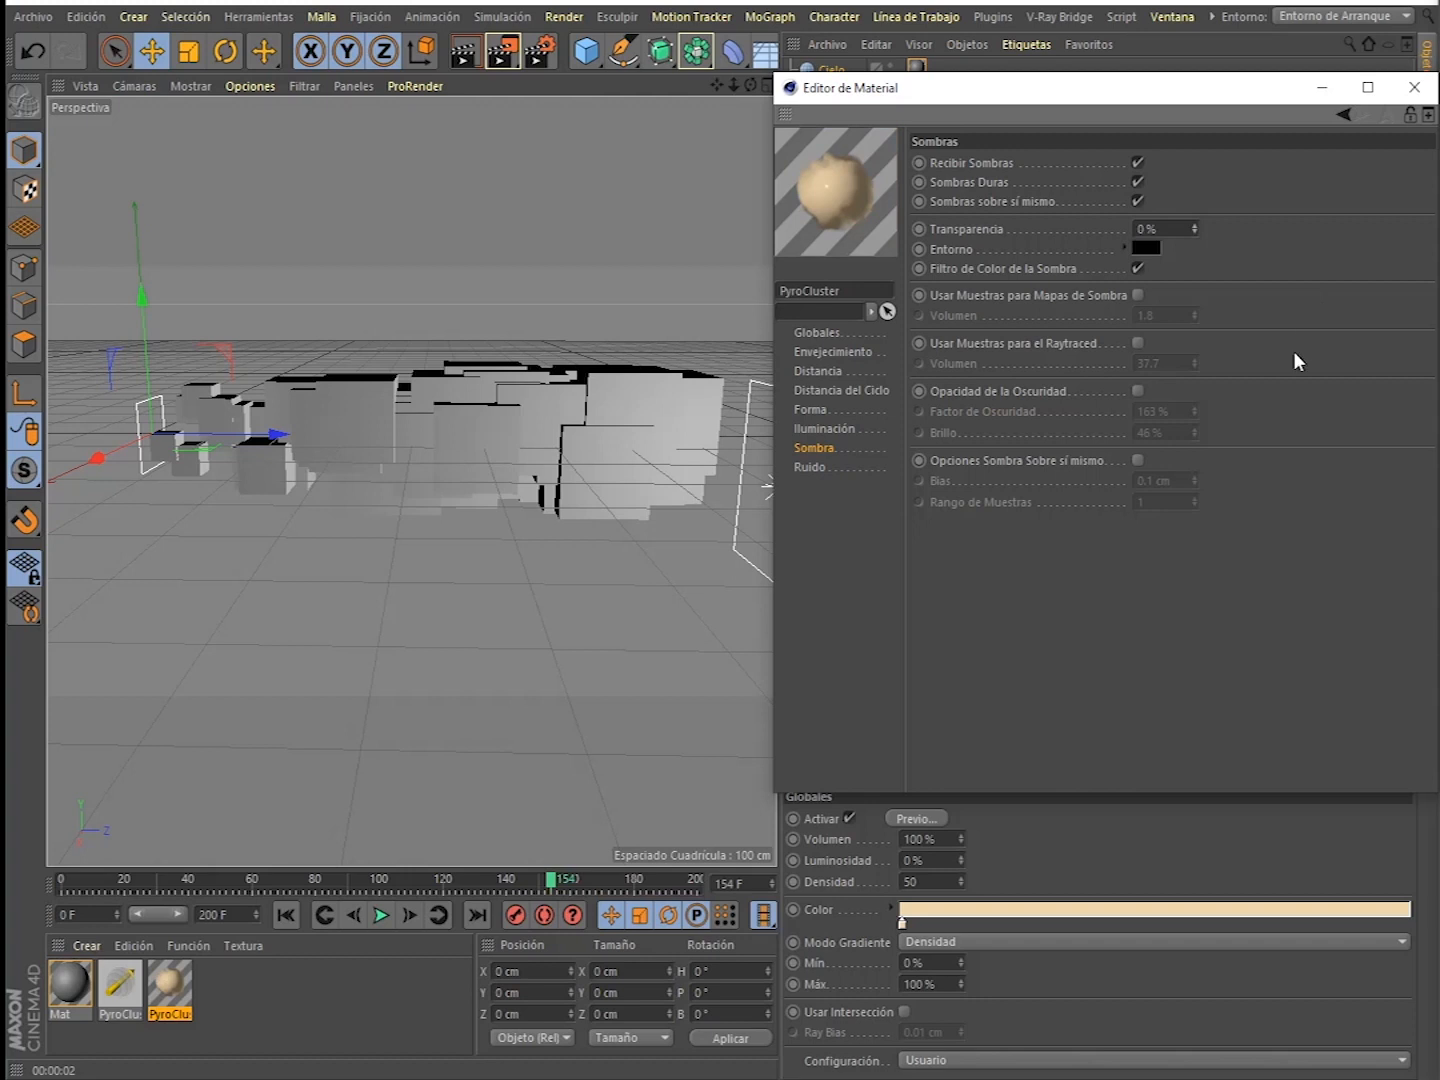
pyautogui.hotkey('ctrl', 'r')
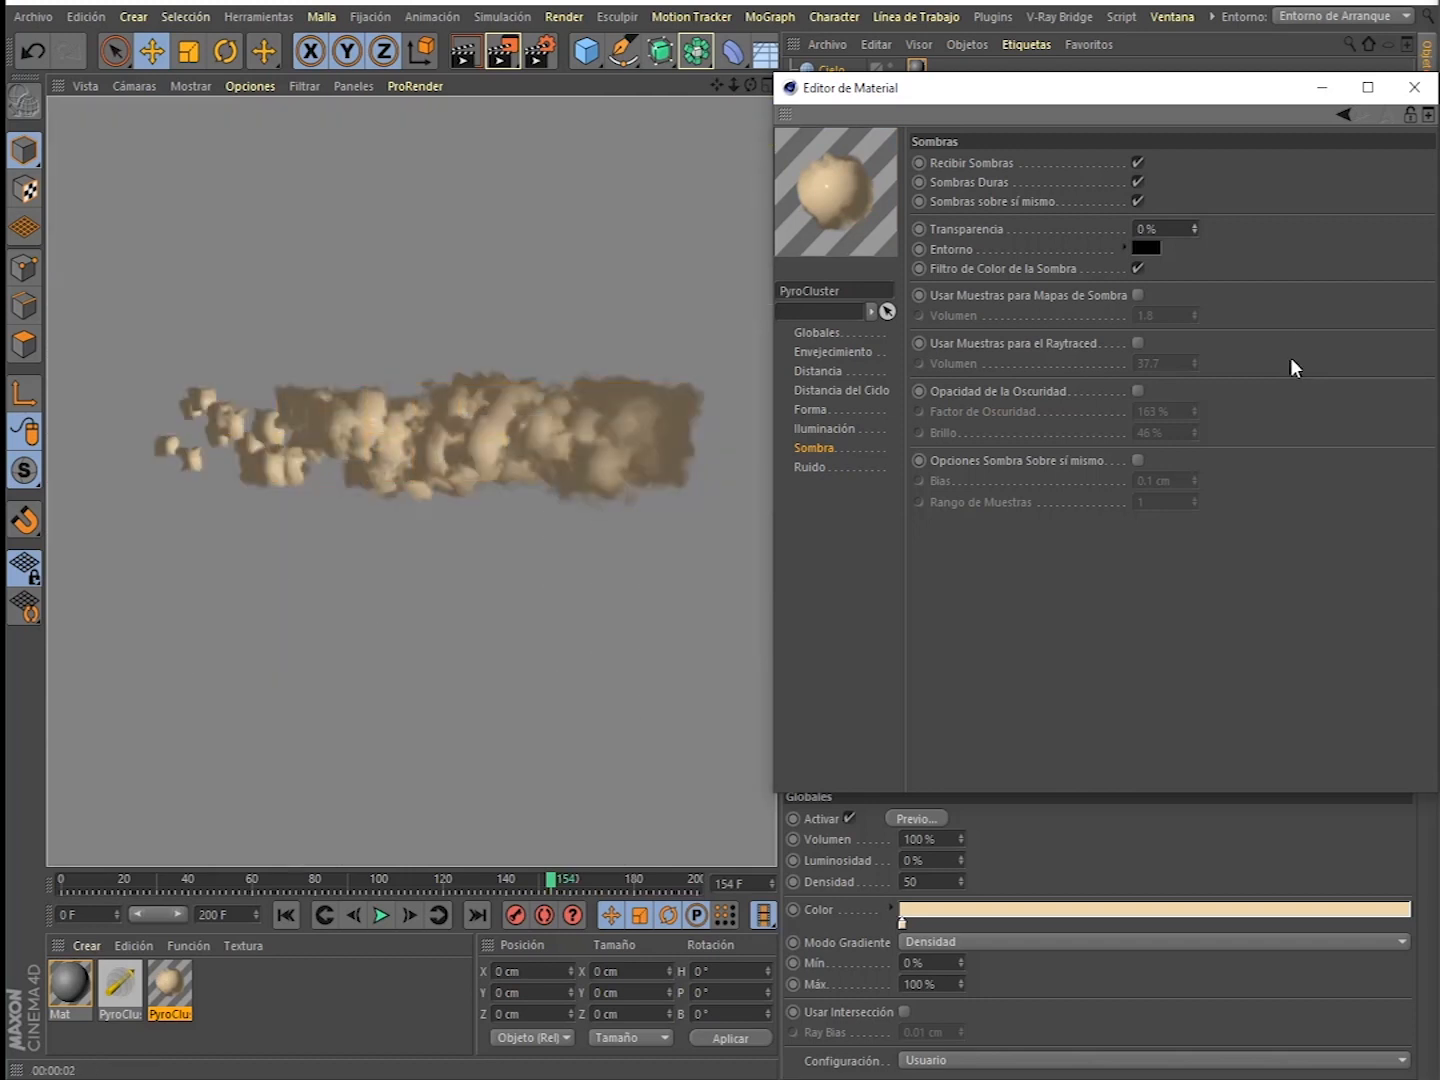
# - In the Envejecimiento settings, test different midpoints for the Radio gradient with a render, leaving the midpoint close to the dark end
pyautogui.click(839, 352)
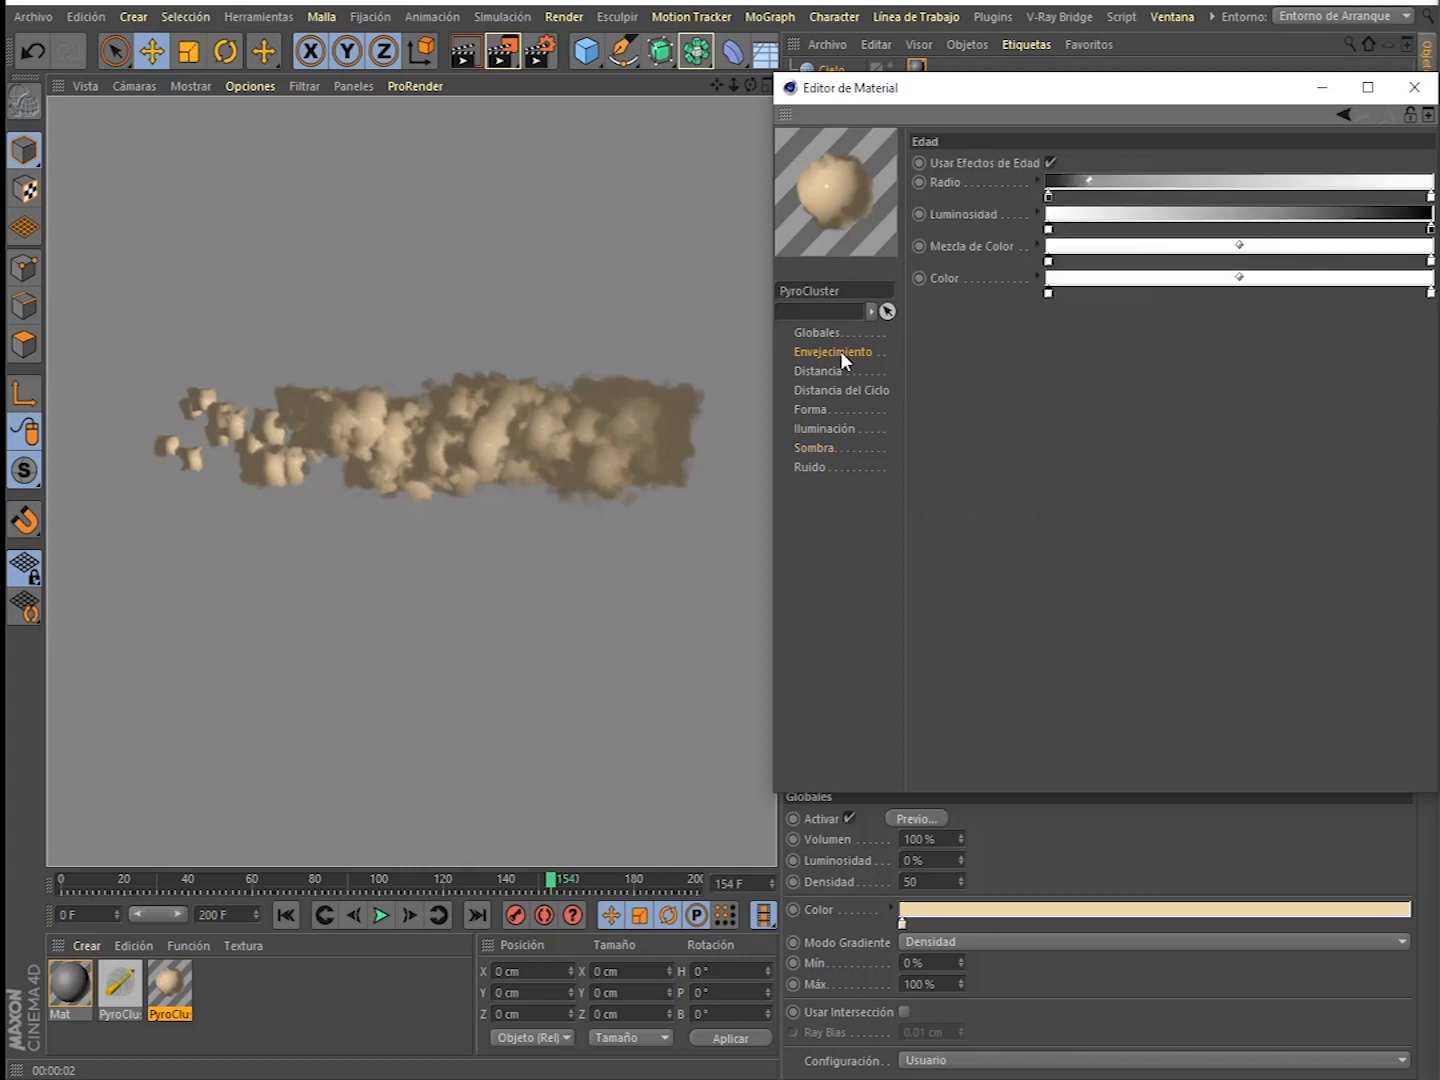
pyautogui.moveTo(1092, 182)
pyautogui.mouseDown()
pyautogui.moveTo(1189, 181)
pyautogui.moveTo(985, 202)
pyautogui.moveTo(1069, 203)
pyautogui.mouseUp()
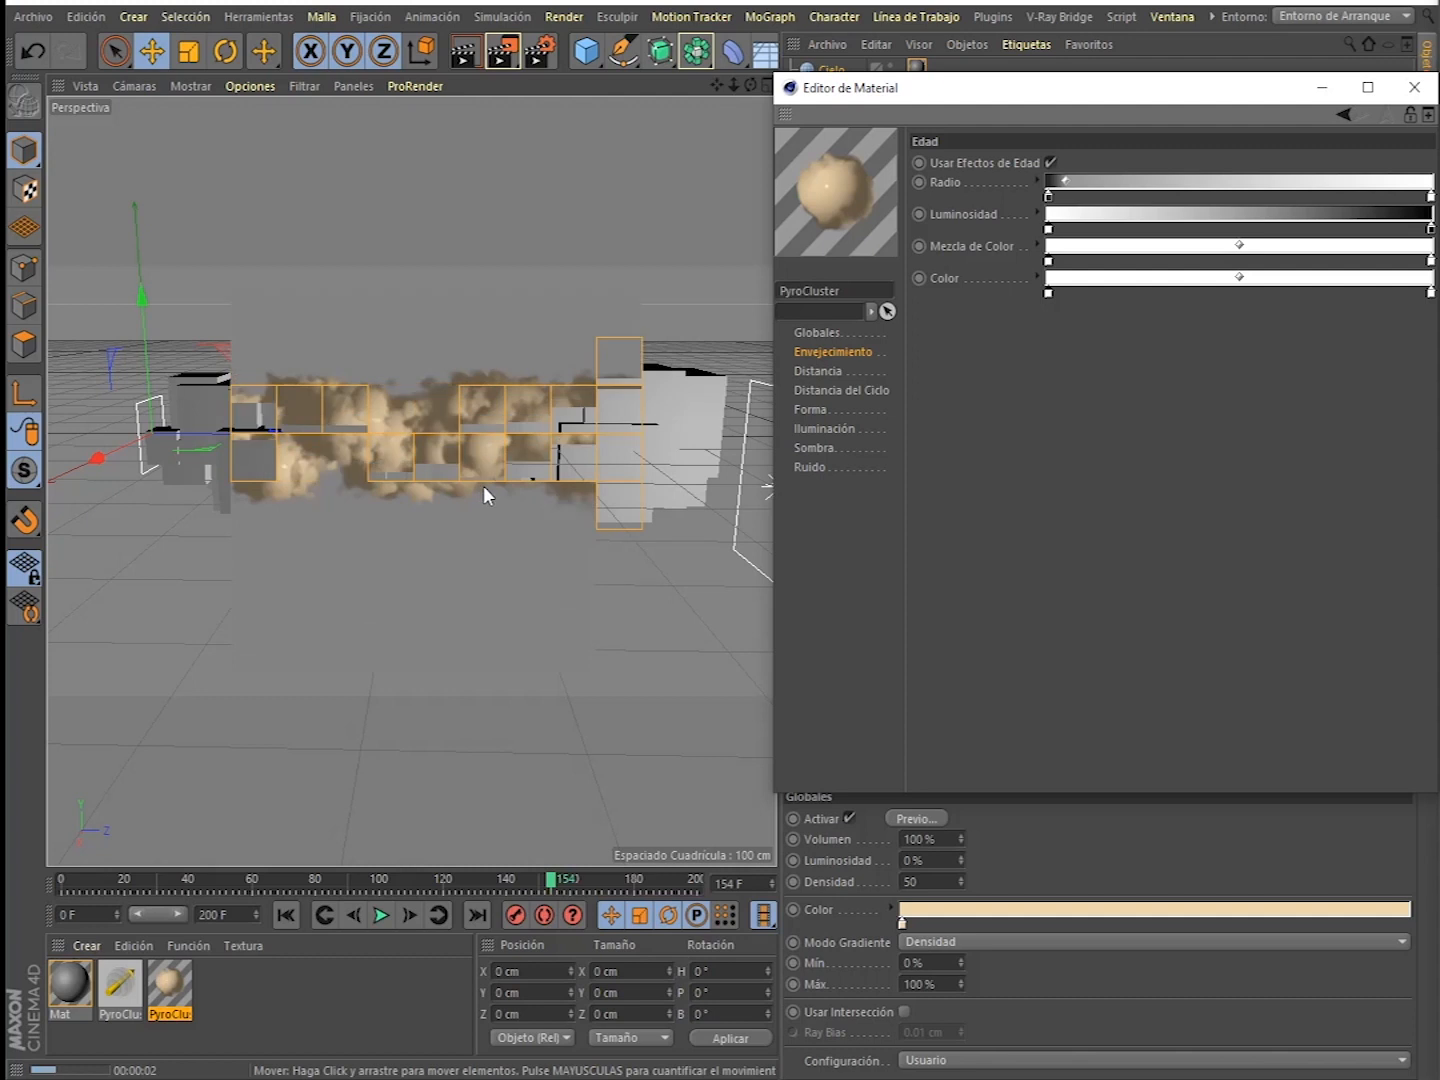
pyautogui.moveTo(1067, 184); pyautogui.dragTo(1205, 184)
pyautogui.moveTo(1205, 184); pyautogui.dragTo(1230, 184)
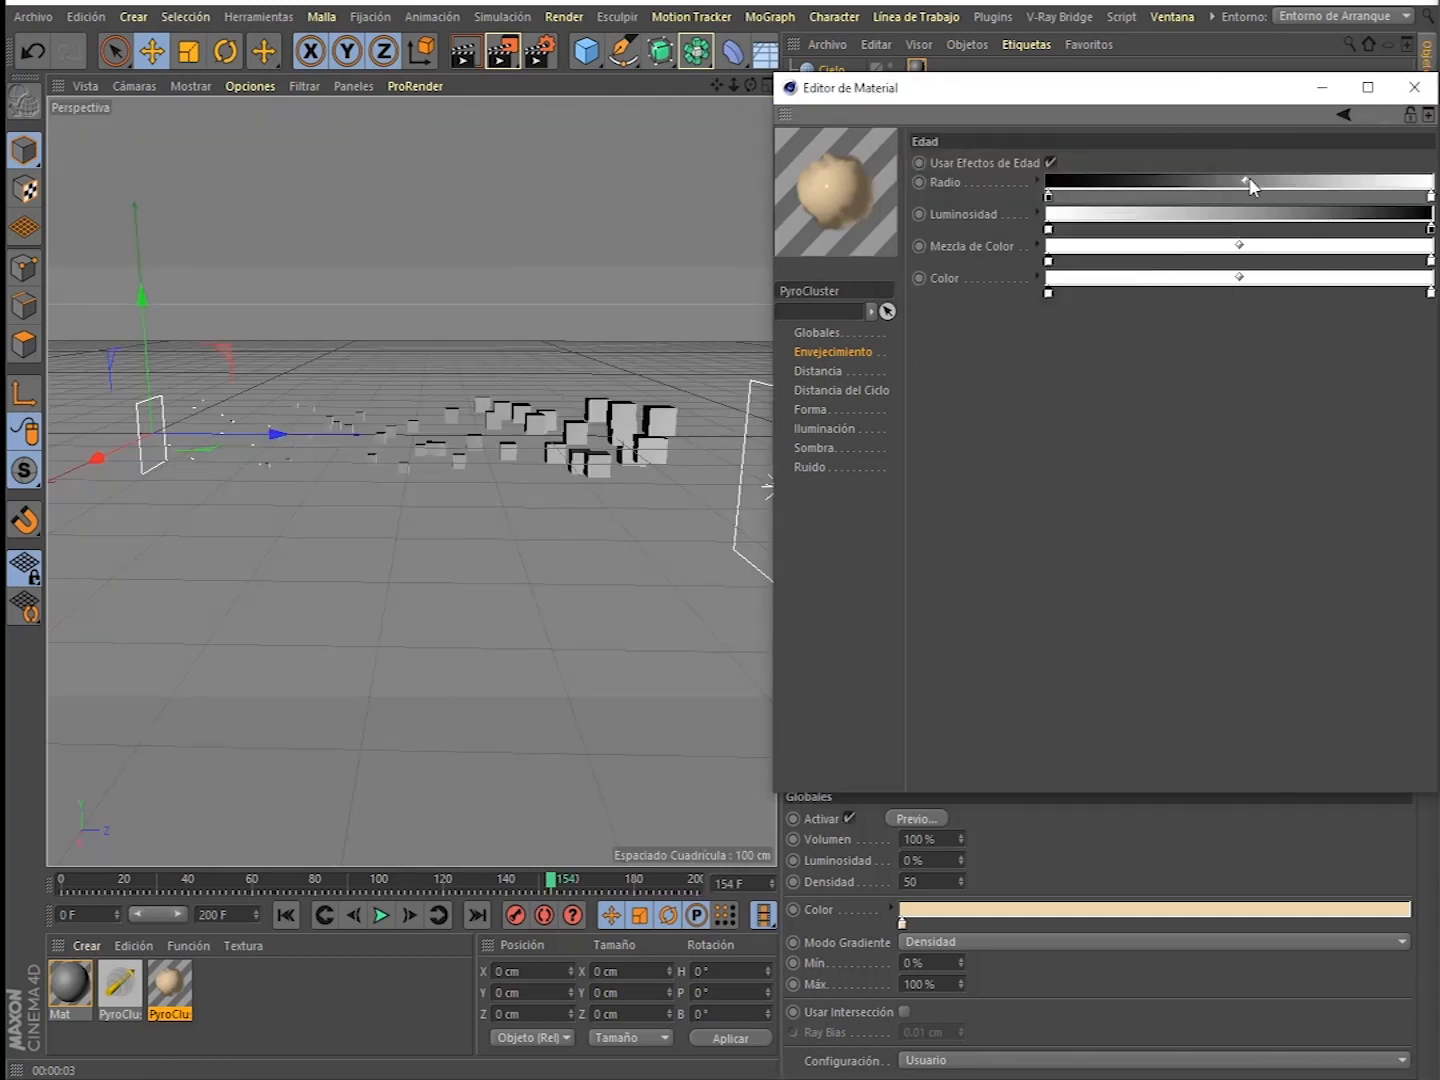
pyautogui.moveTo(1249, 180); pyautogui.dragTo(1091, 200)
# - Set the Intensidad of the Radio gradient's knot at position 0% to 24% and render the view
pyautogui.doubleClick(1049, 197)
pyautogui.moveTo(976, 239); pyautogui.dragTo(1005, 238)
pyautogui.click(1018, 275)
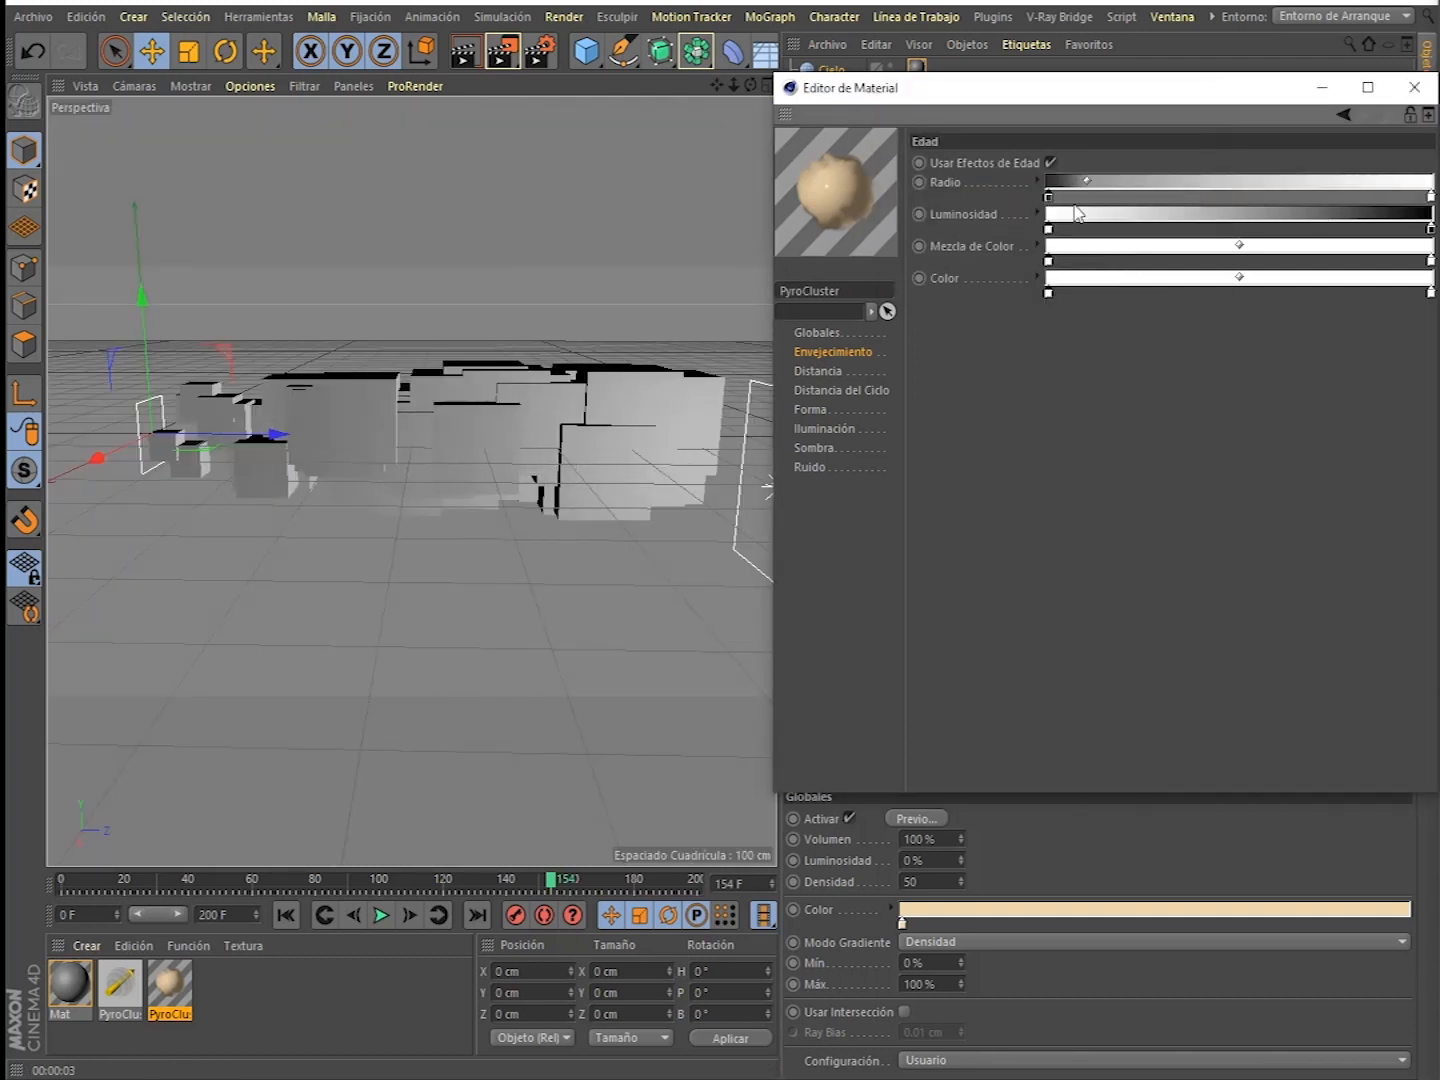
pyautogui.click(1048, 200)
pyautogui.moveTo(1182, 256); pyautogui.dragTo(1192, 239)
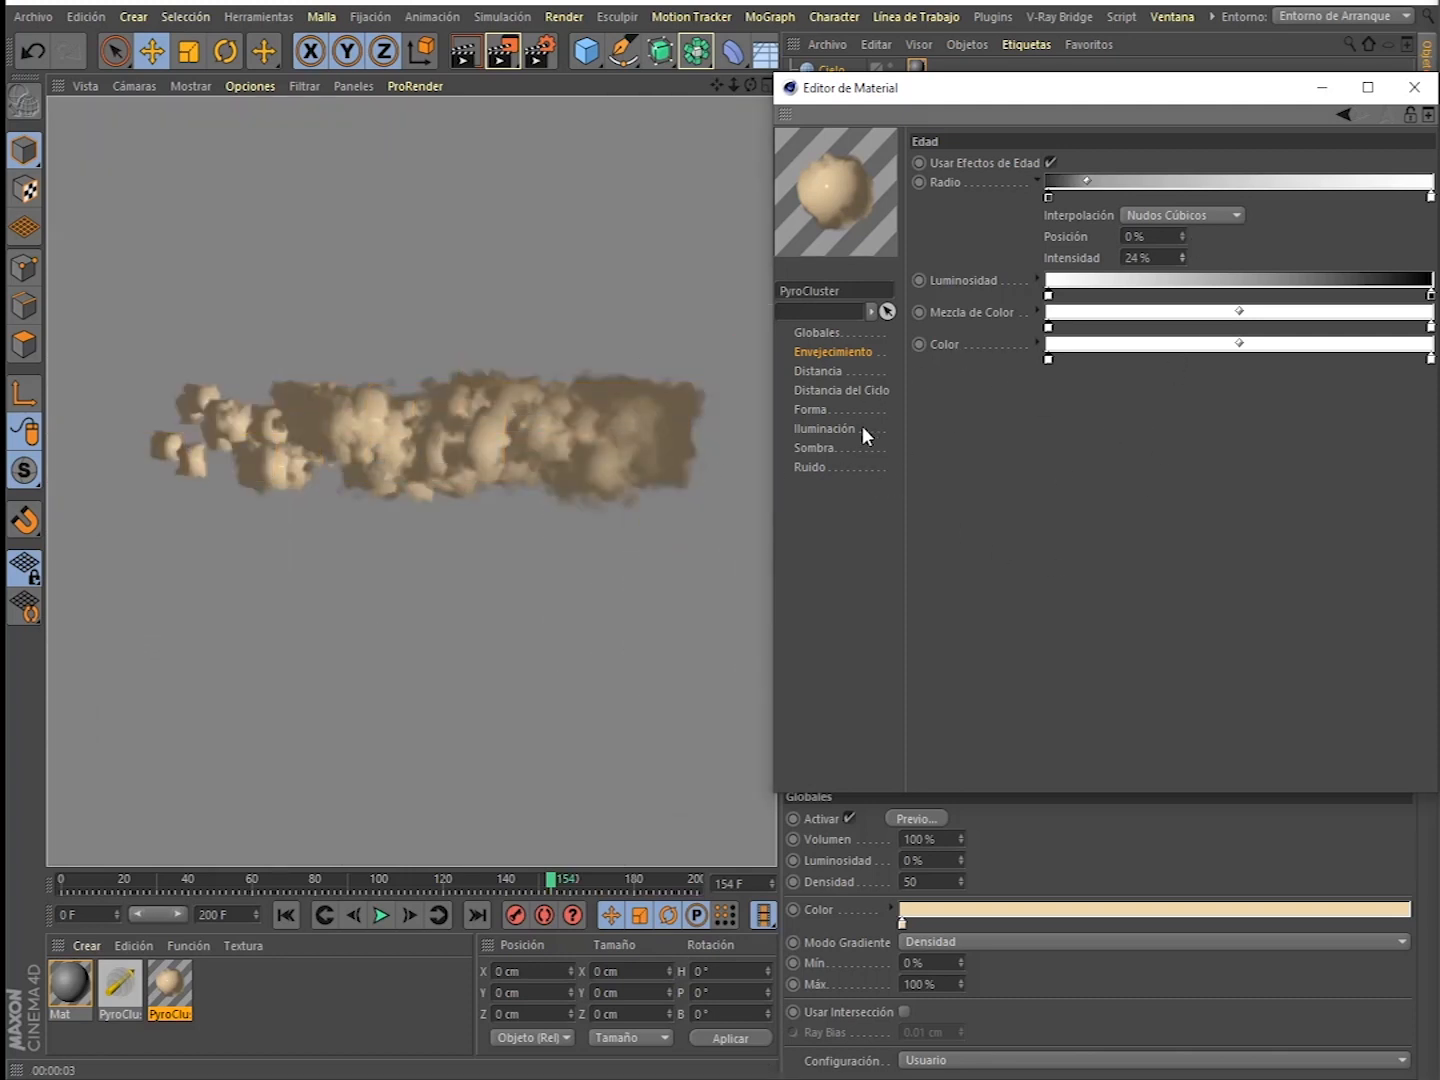
# - In the Ruido settings, disable Usar Ruido, render the view for comparison, and enable it again
pyautogui.click(1033, 182)
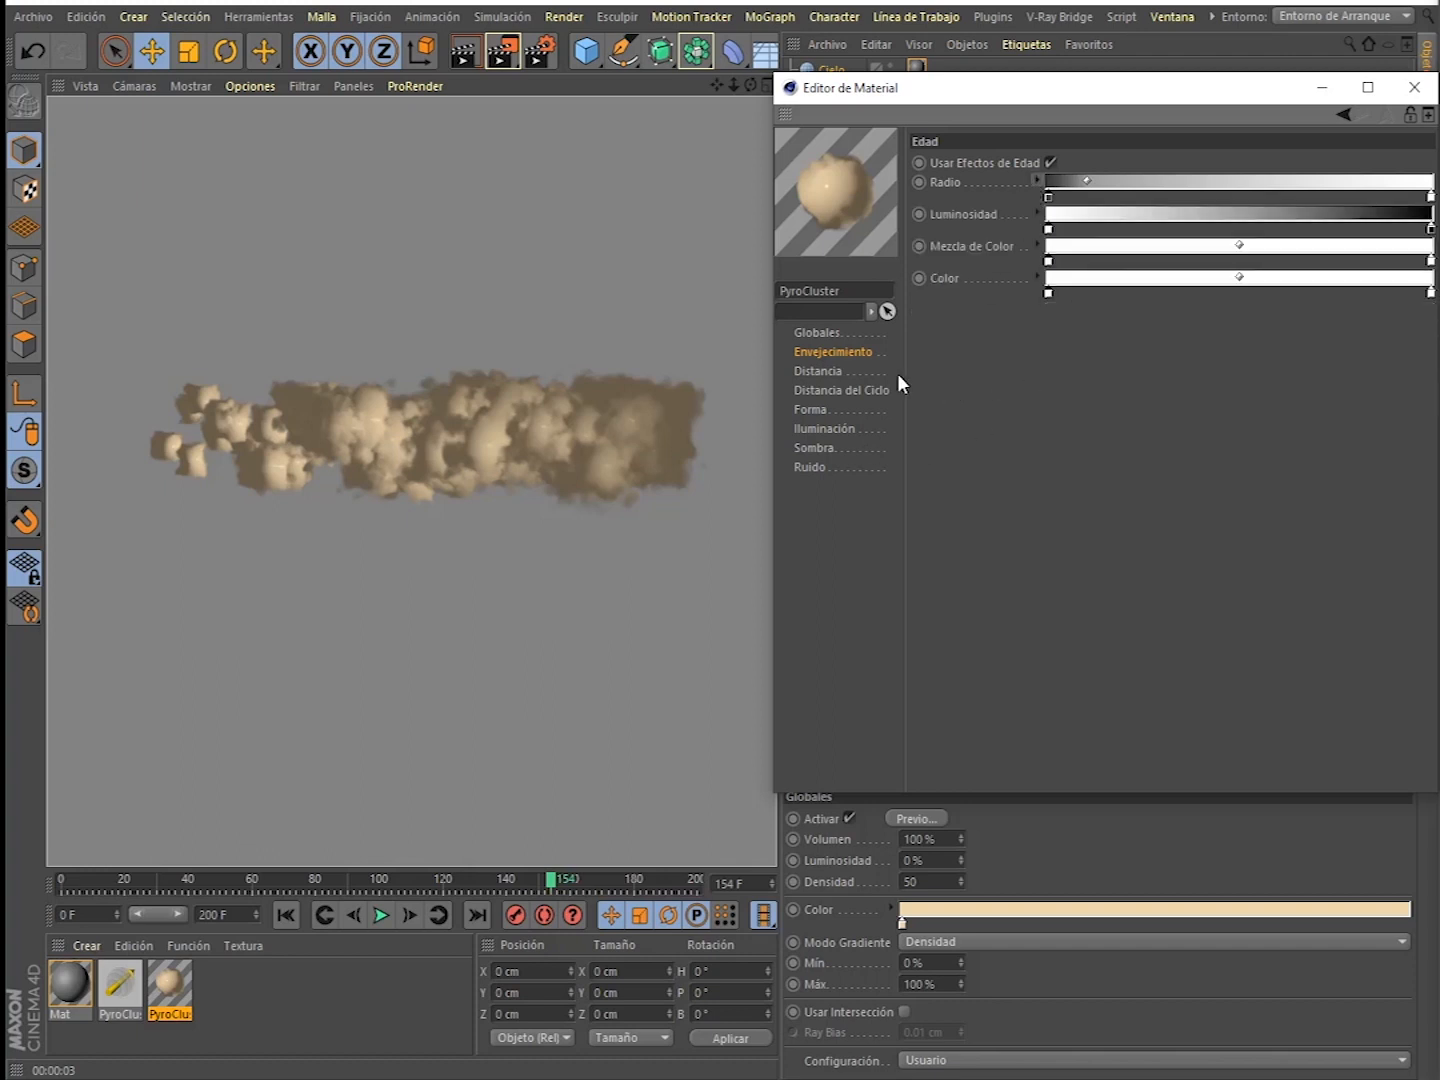
pyautogui.click(818, 466)
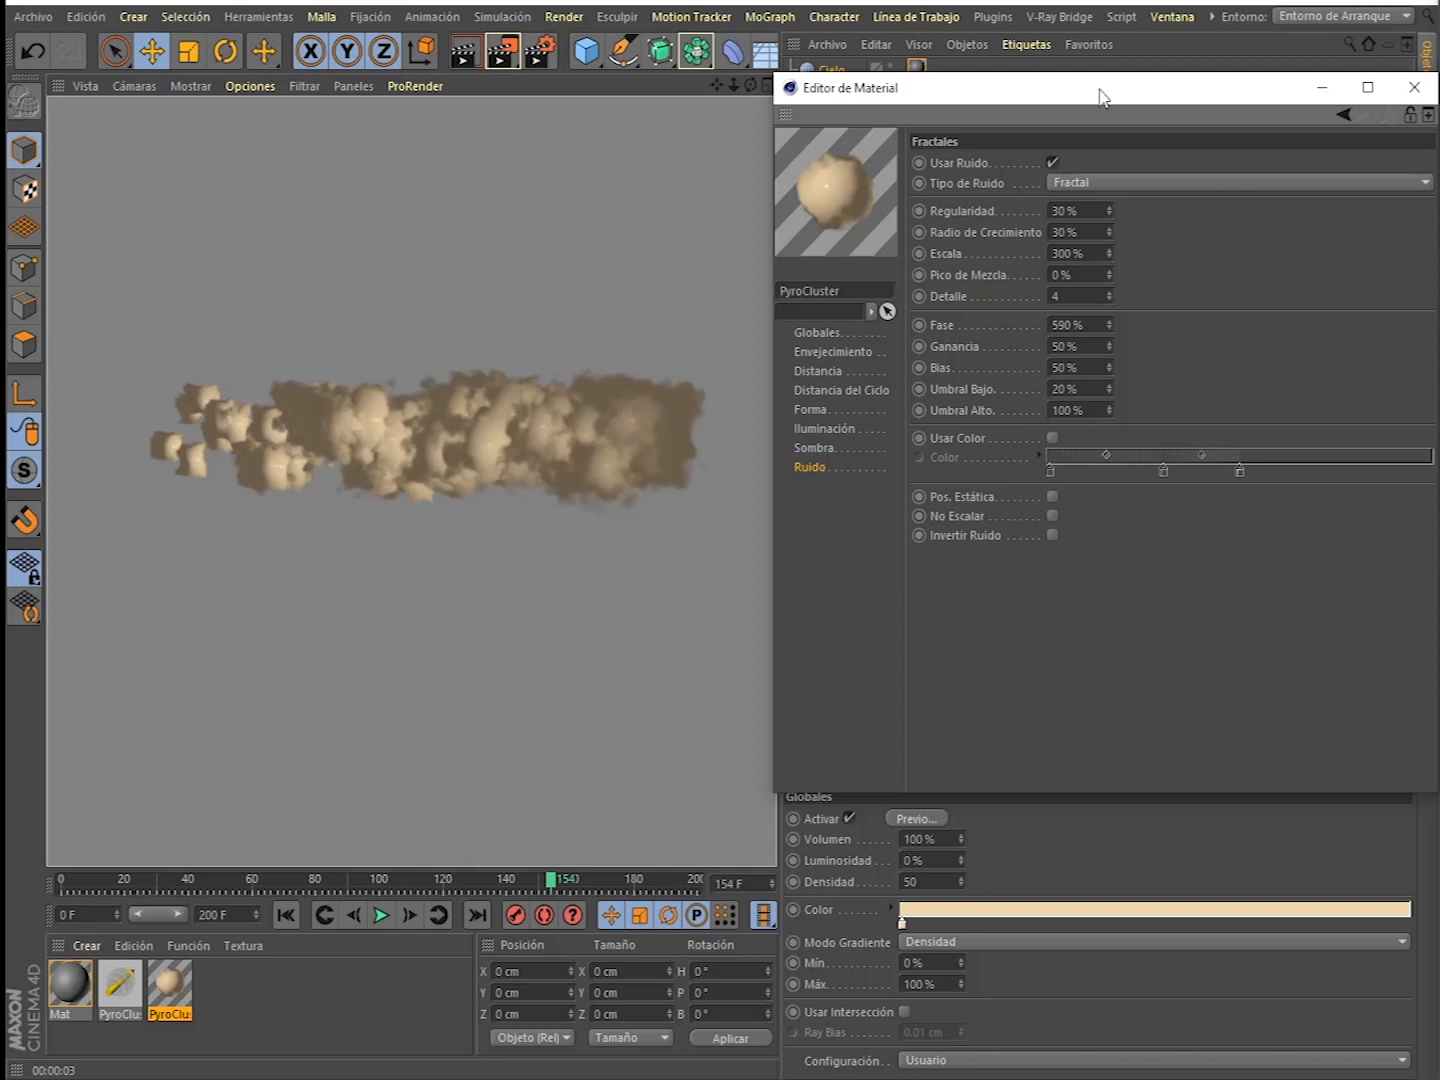
pyautogui.click(1051, 161)
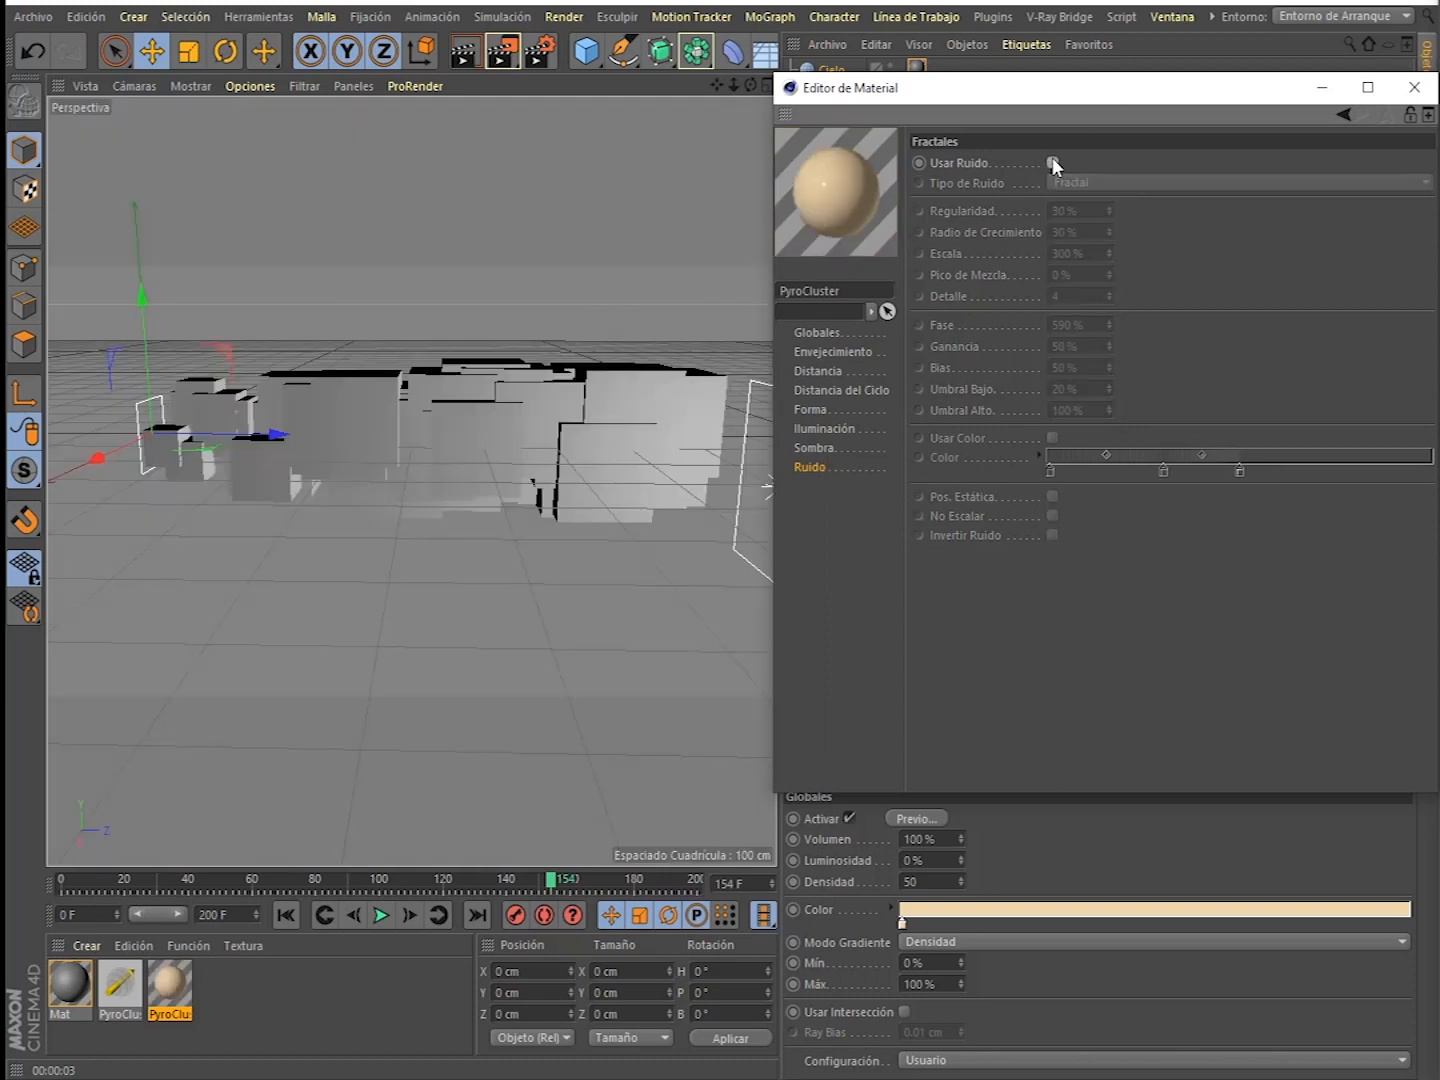
pyautogui.hotkey('ctrl', 'r')
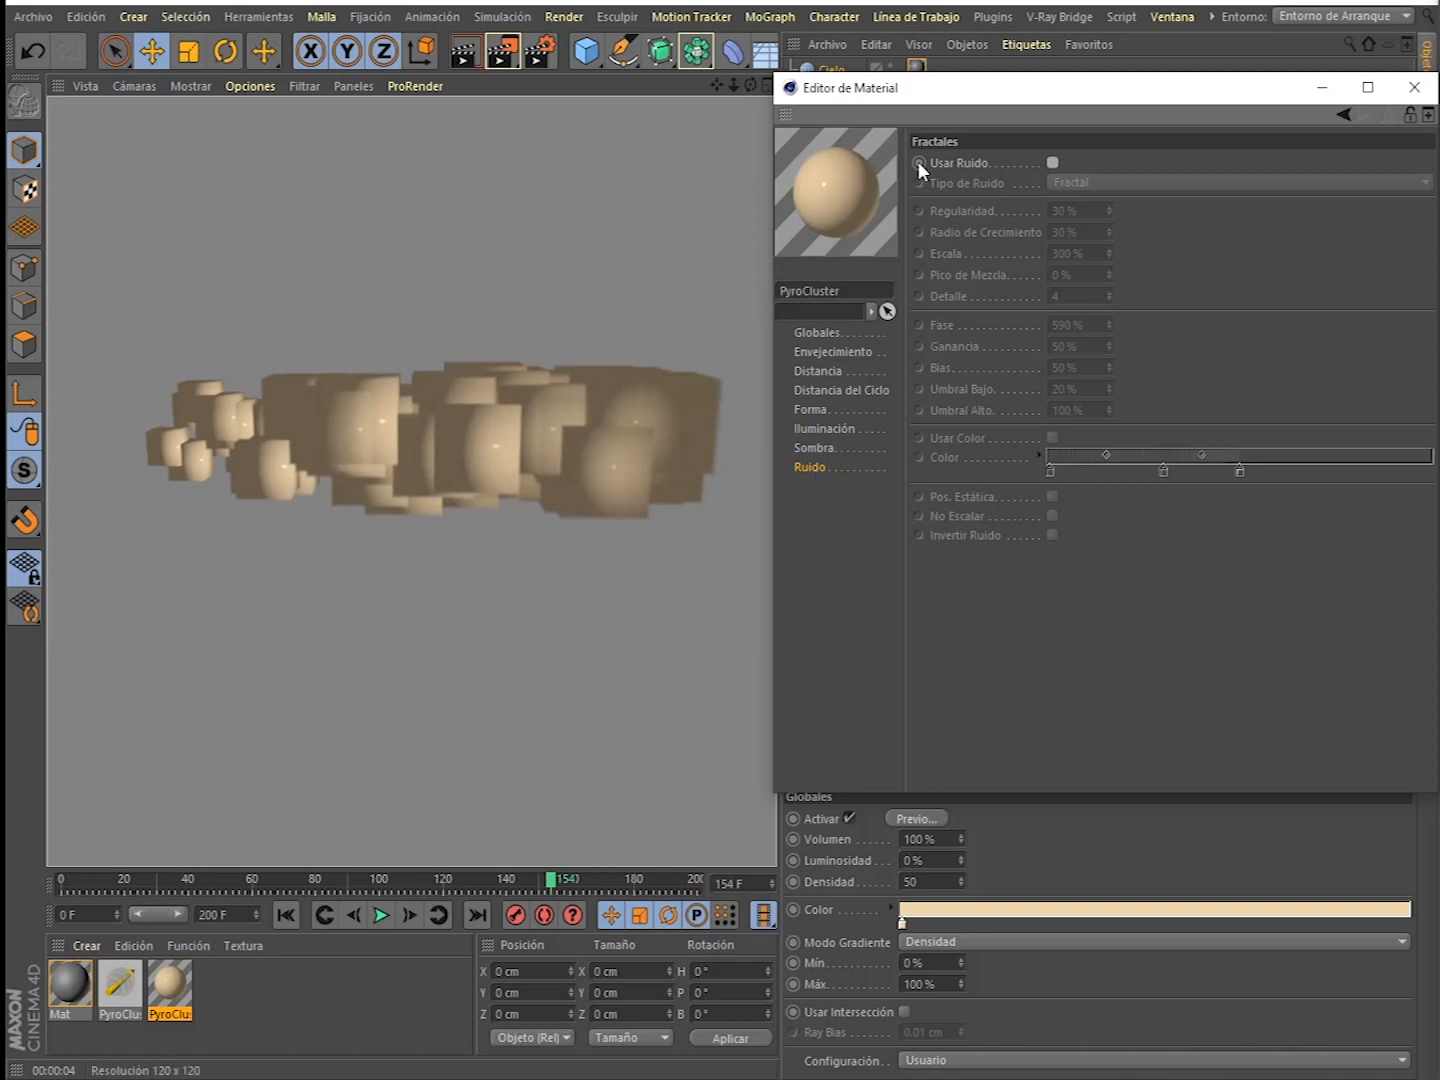
pyautogui.click(1052, 164)
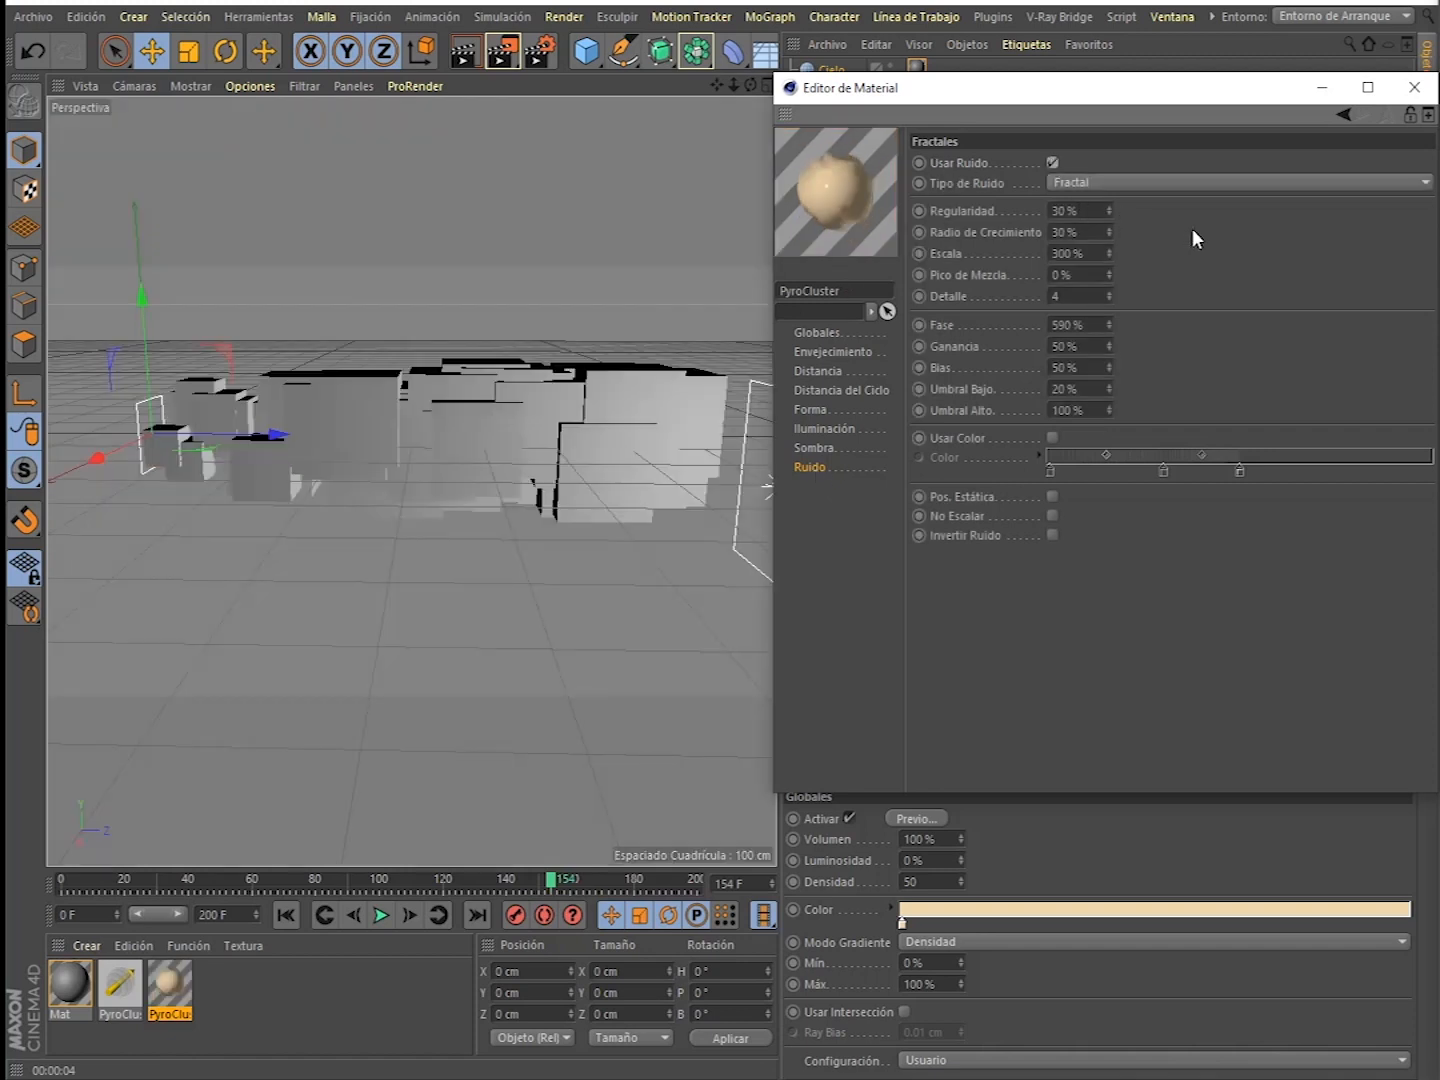
# - Compare the Tipo de Ruido options Turbulencia, Fractal fBm, Fuego and Eléctrico in the preview, and return to Fractal
pyautogui.click(1075, 183)
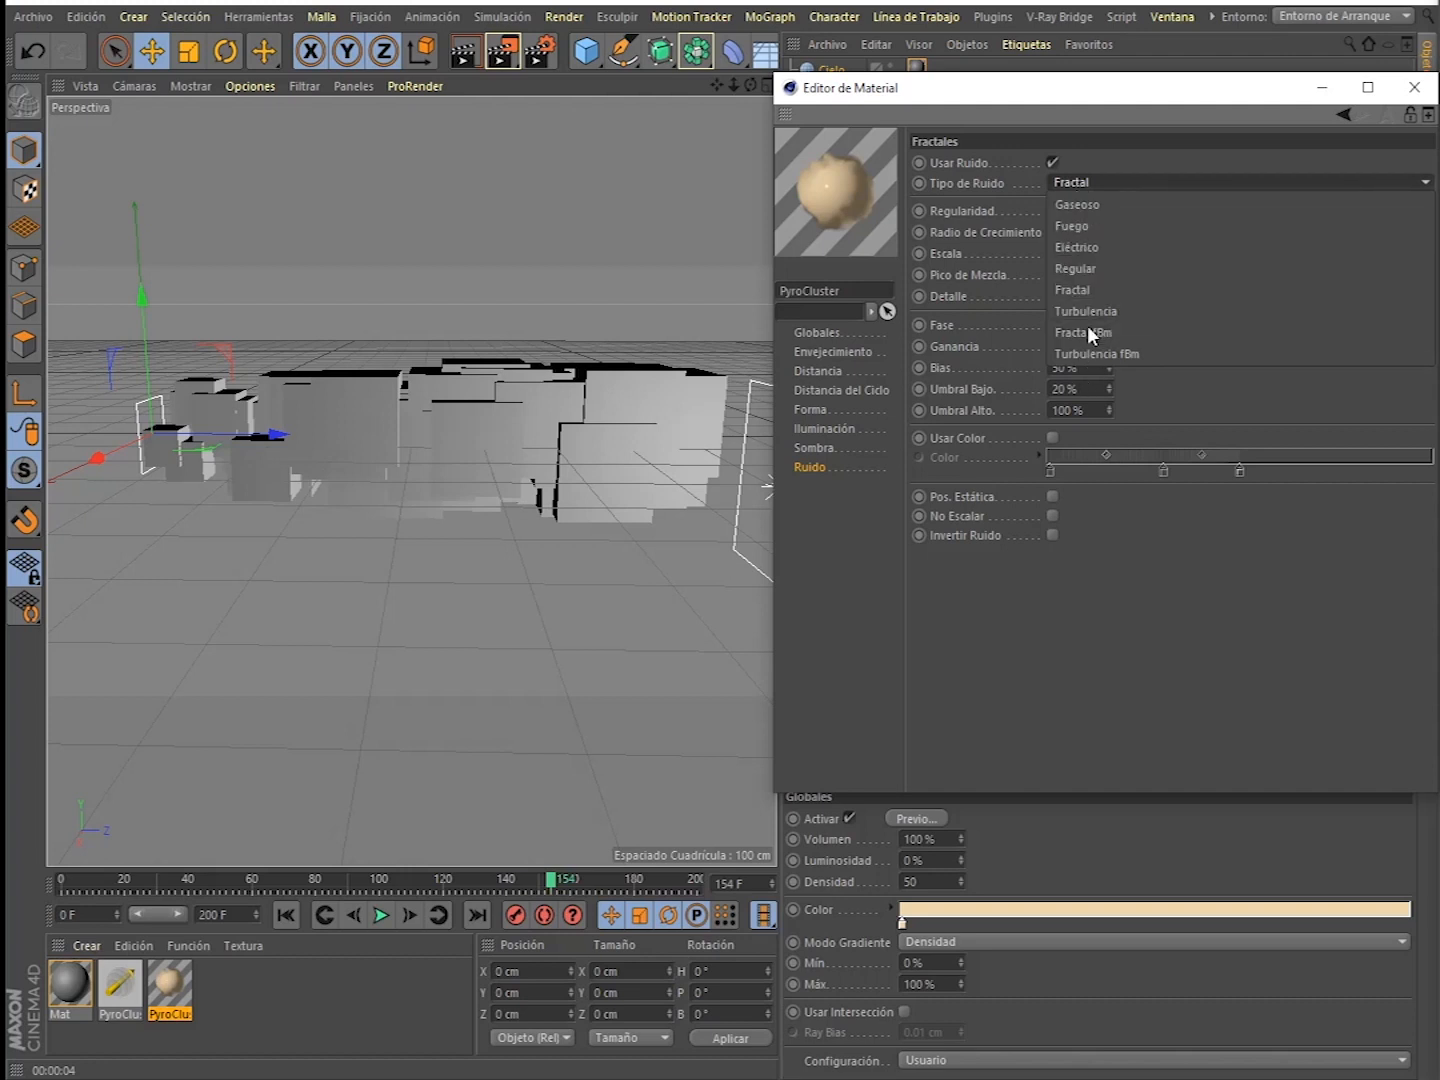
pyautogui.click(1070, 184)
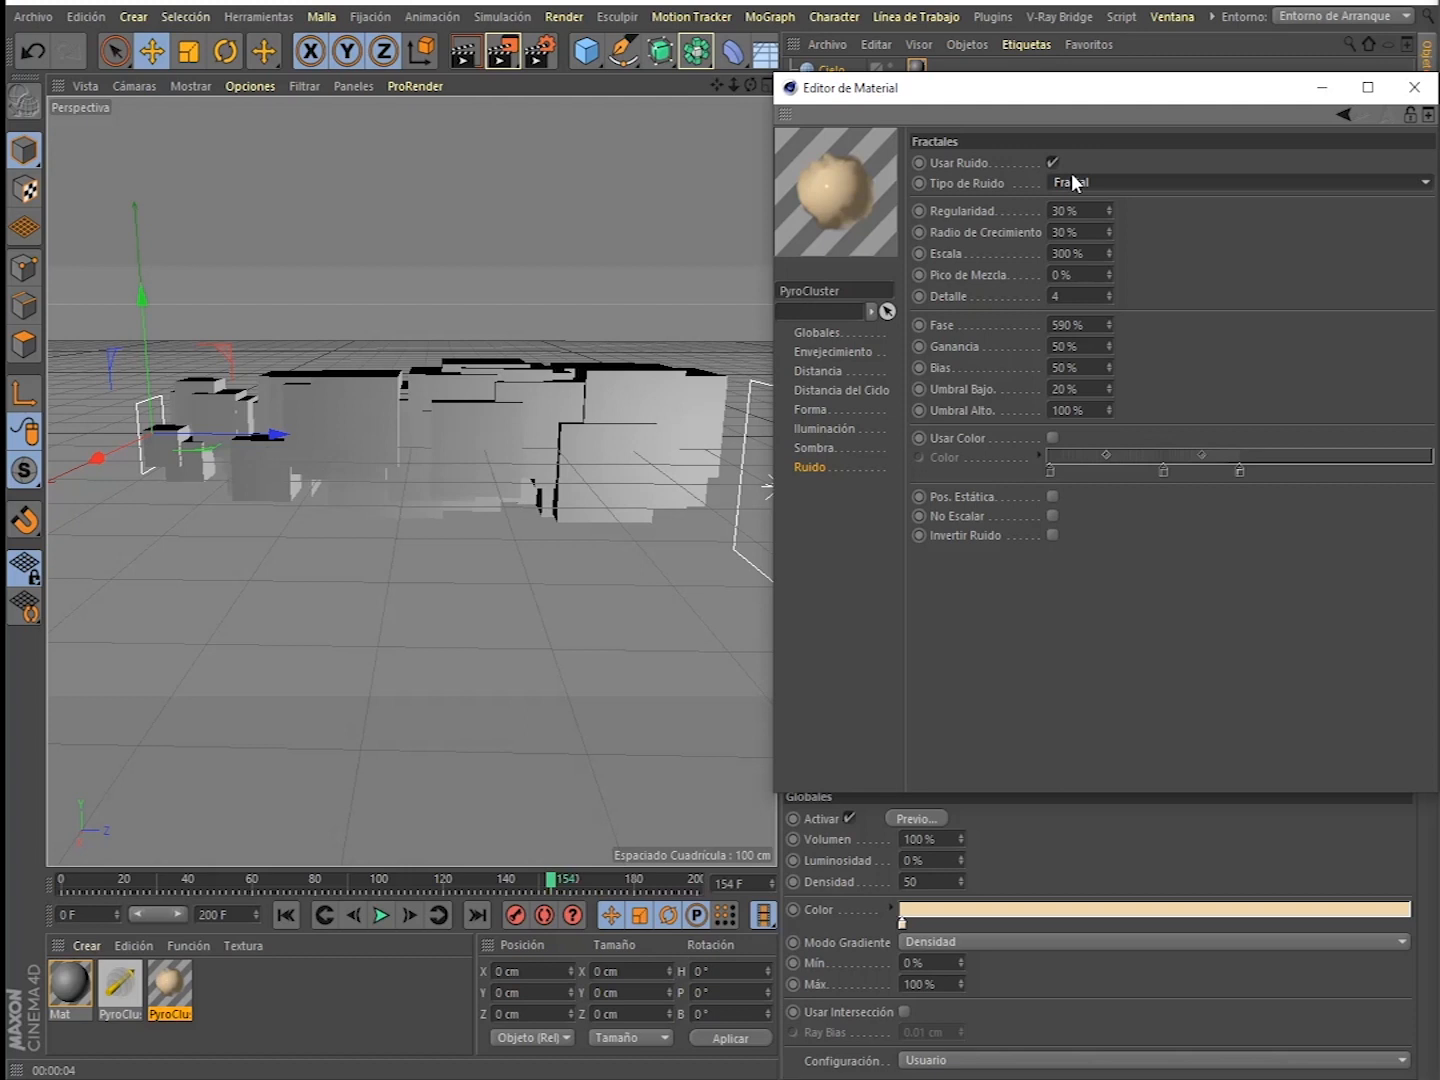
pyautogui.scroll(-1, 1072, 180)
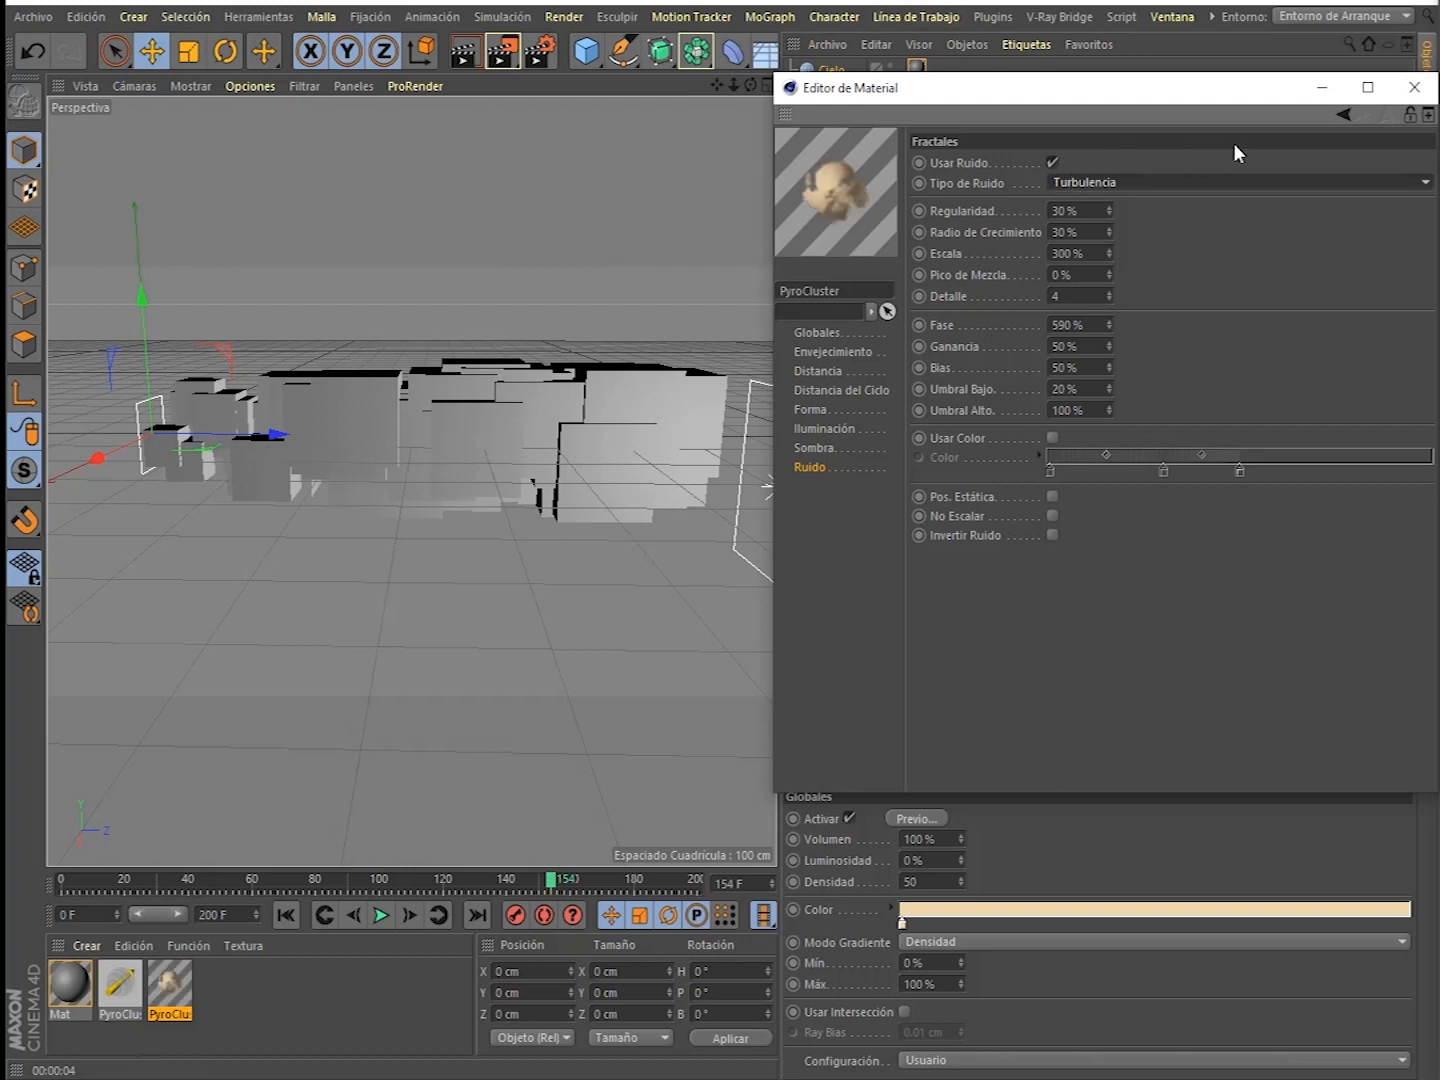
pyautogui.press('Down')
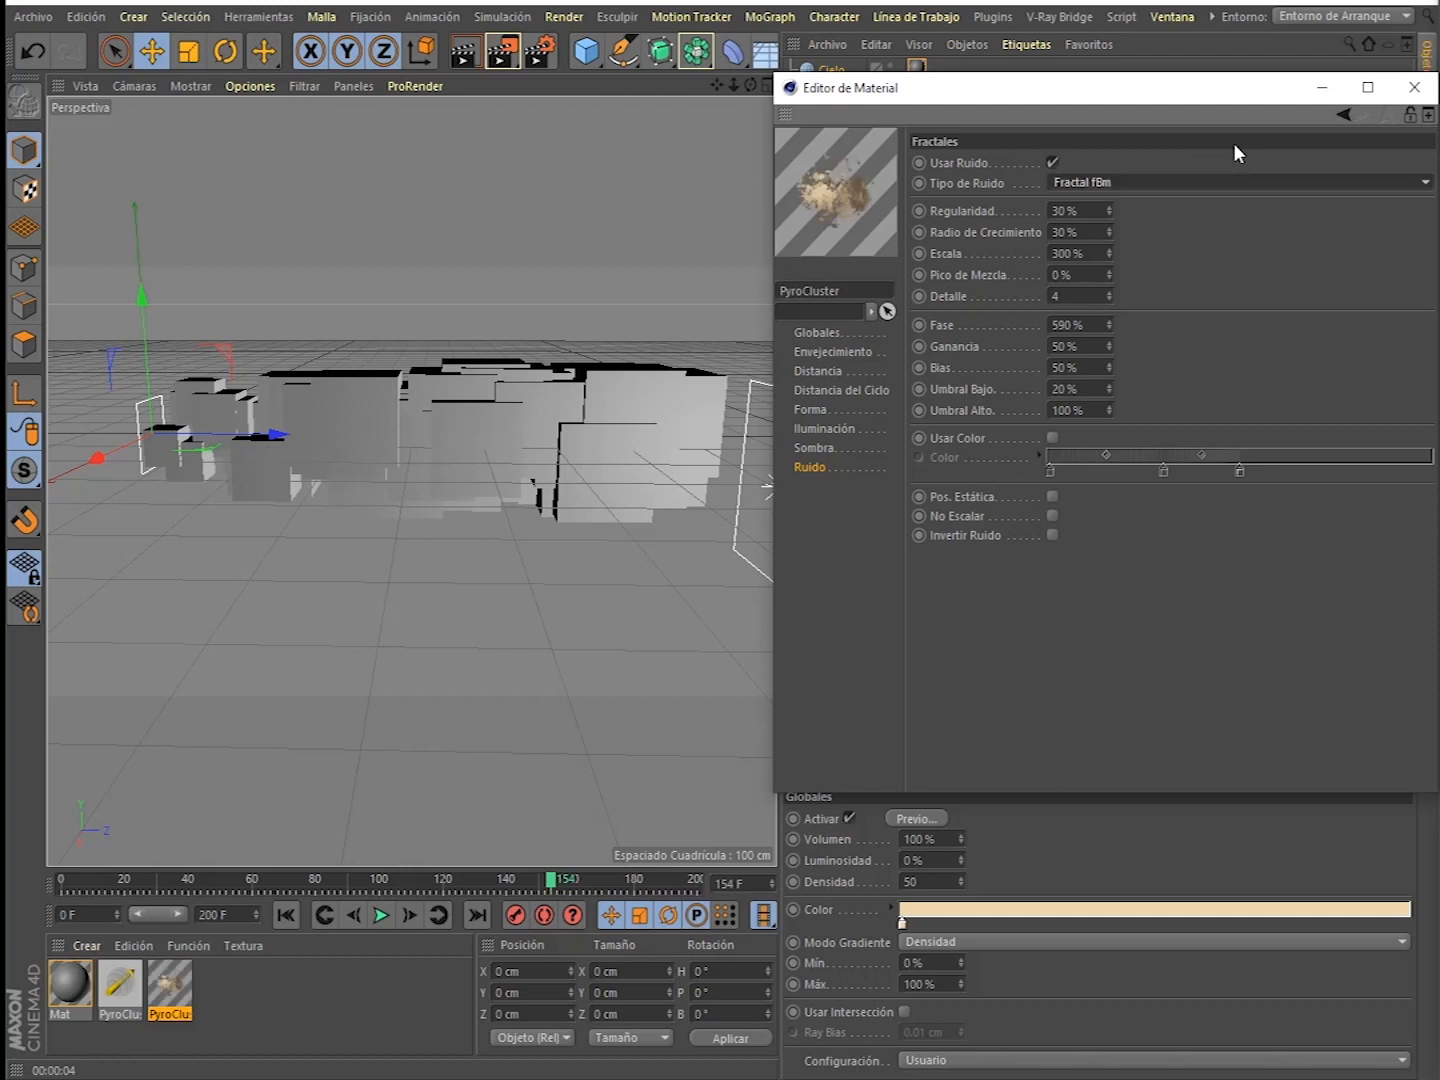
pyautogui.press('Down')
pyautogui.press('Down')
pyautogui.press('Down')
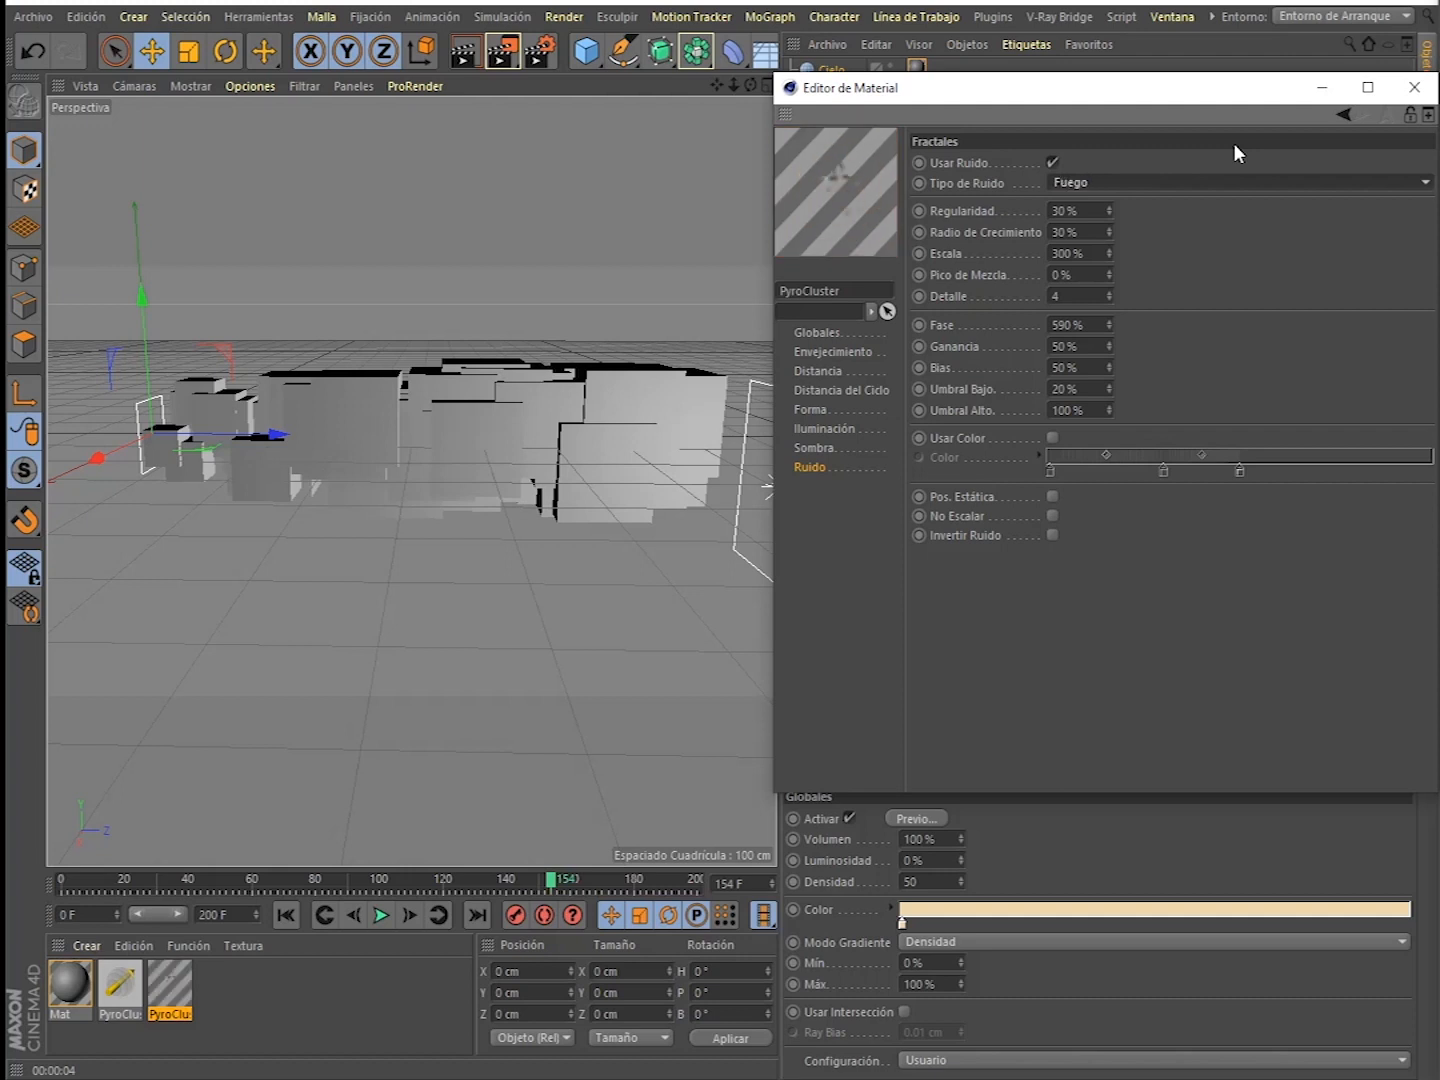
pyautogui.press('Down')
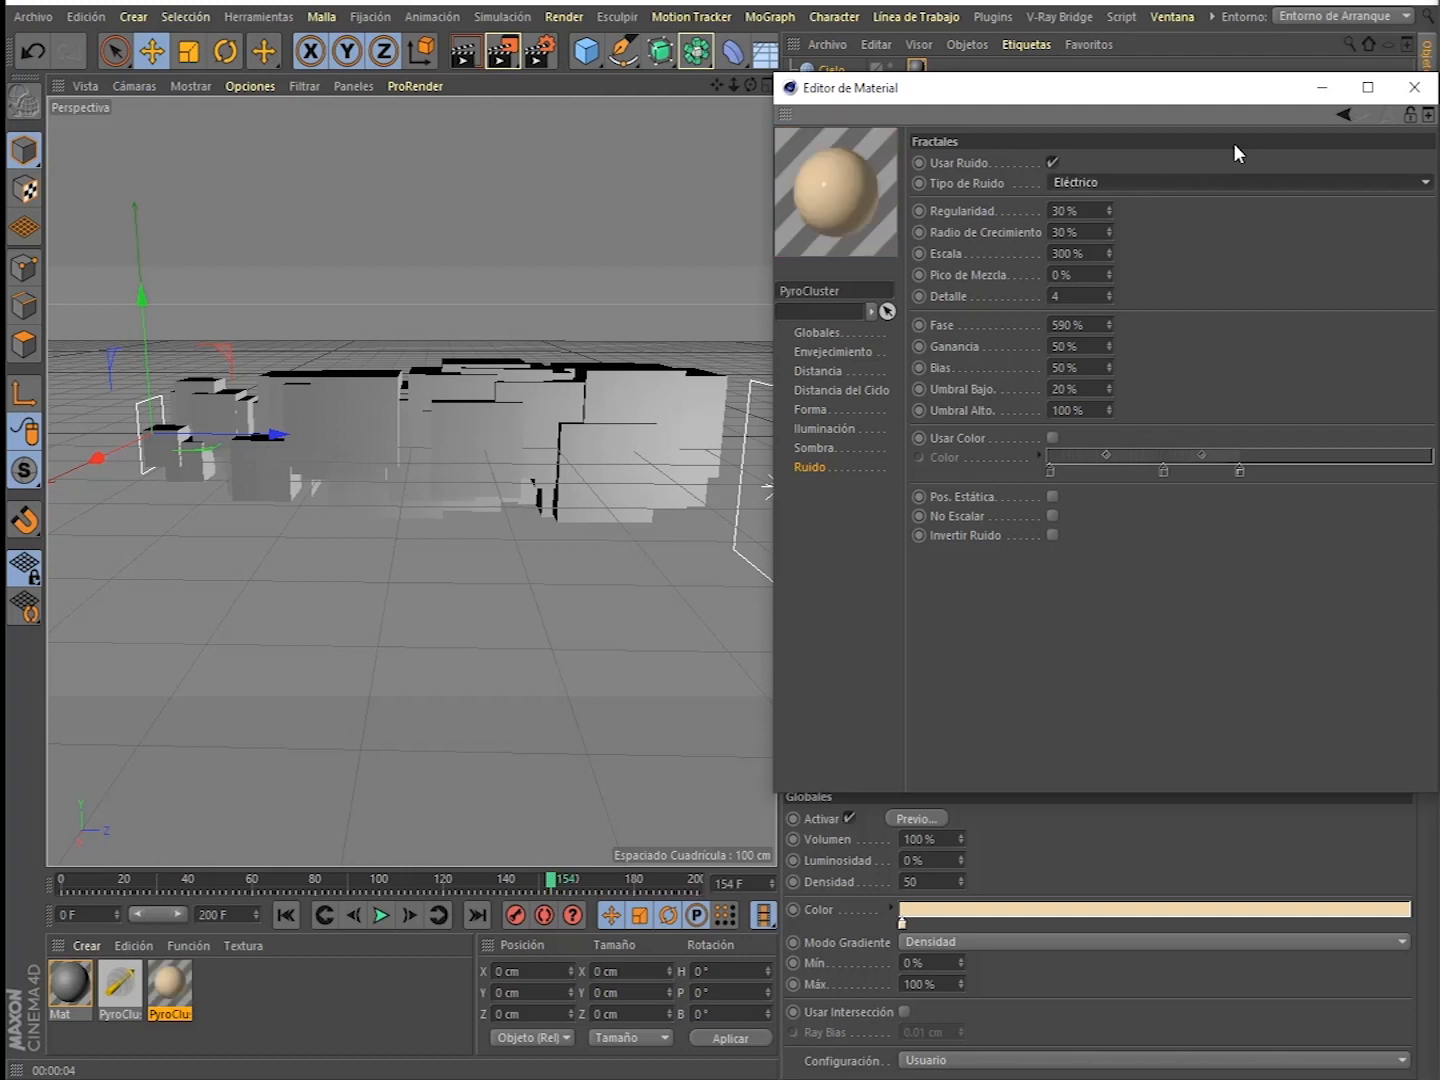
pyautogui.press('Down')
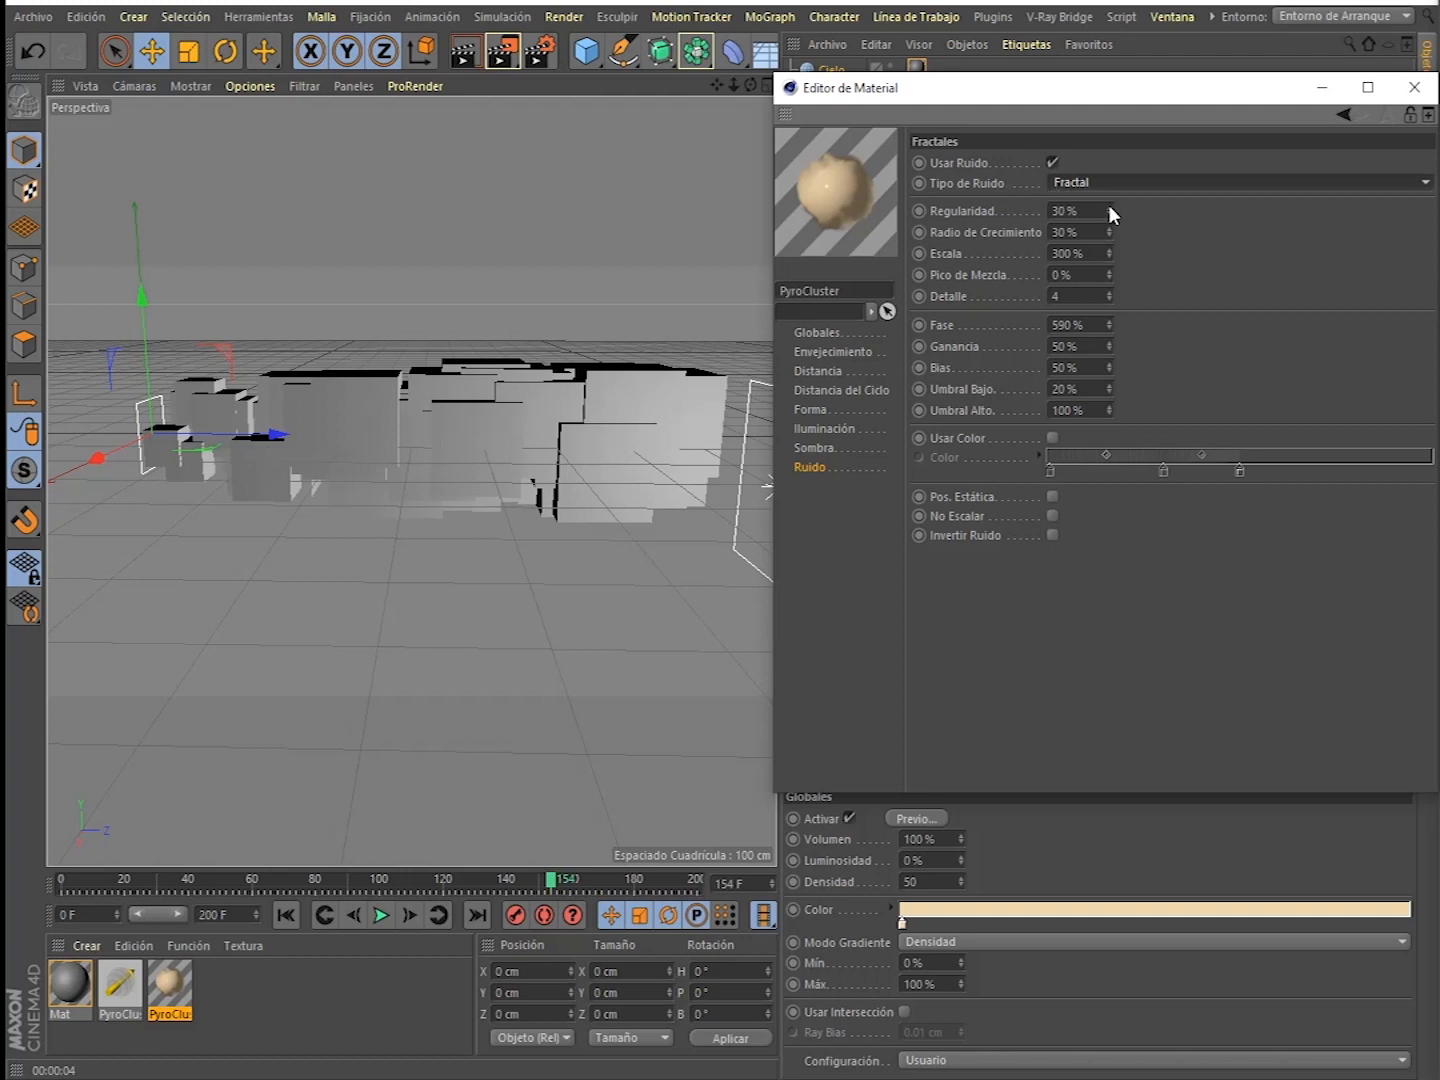
# - Try Regularidad 25%, Radio de Crecimiento 100% and Escala up to 3853%, and undo the growth radius and scale changes
pyautogui.moveTo(1111, 211)
pyautogui.mouseDown()
pyautogui.moveTo(1109, 247)
pyautogui.moveTo(1109, 204)
pyautogui.mouseUp()
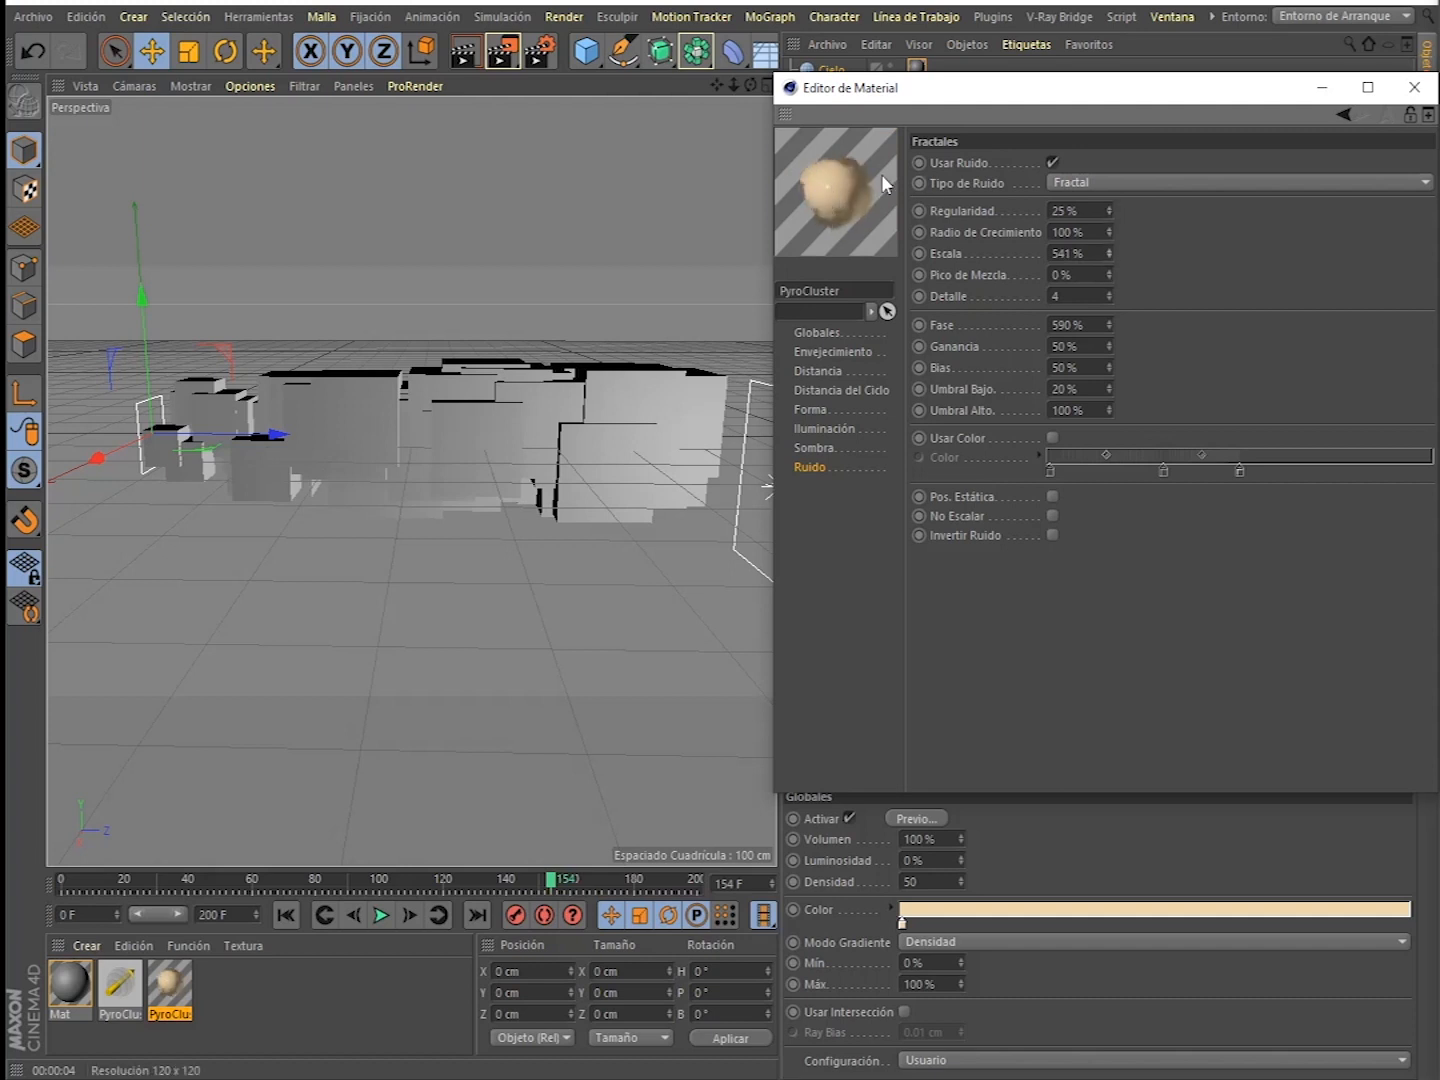
pyautogui.moveTo(1111, 252); pyautogui.dragTo(1112, 18)
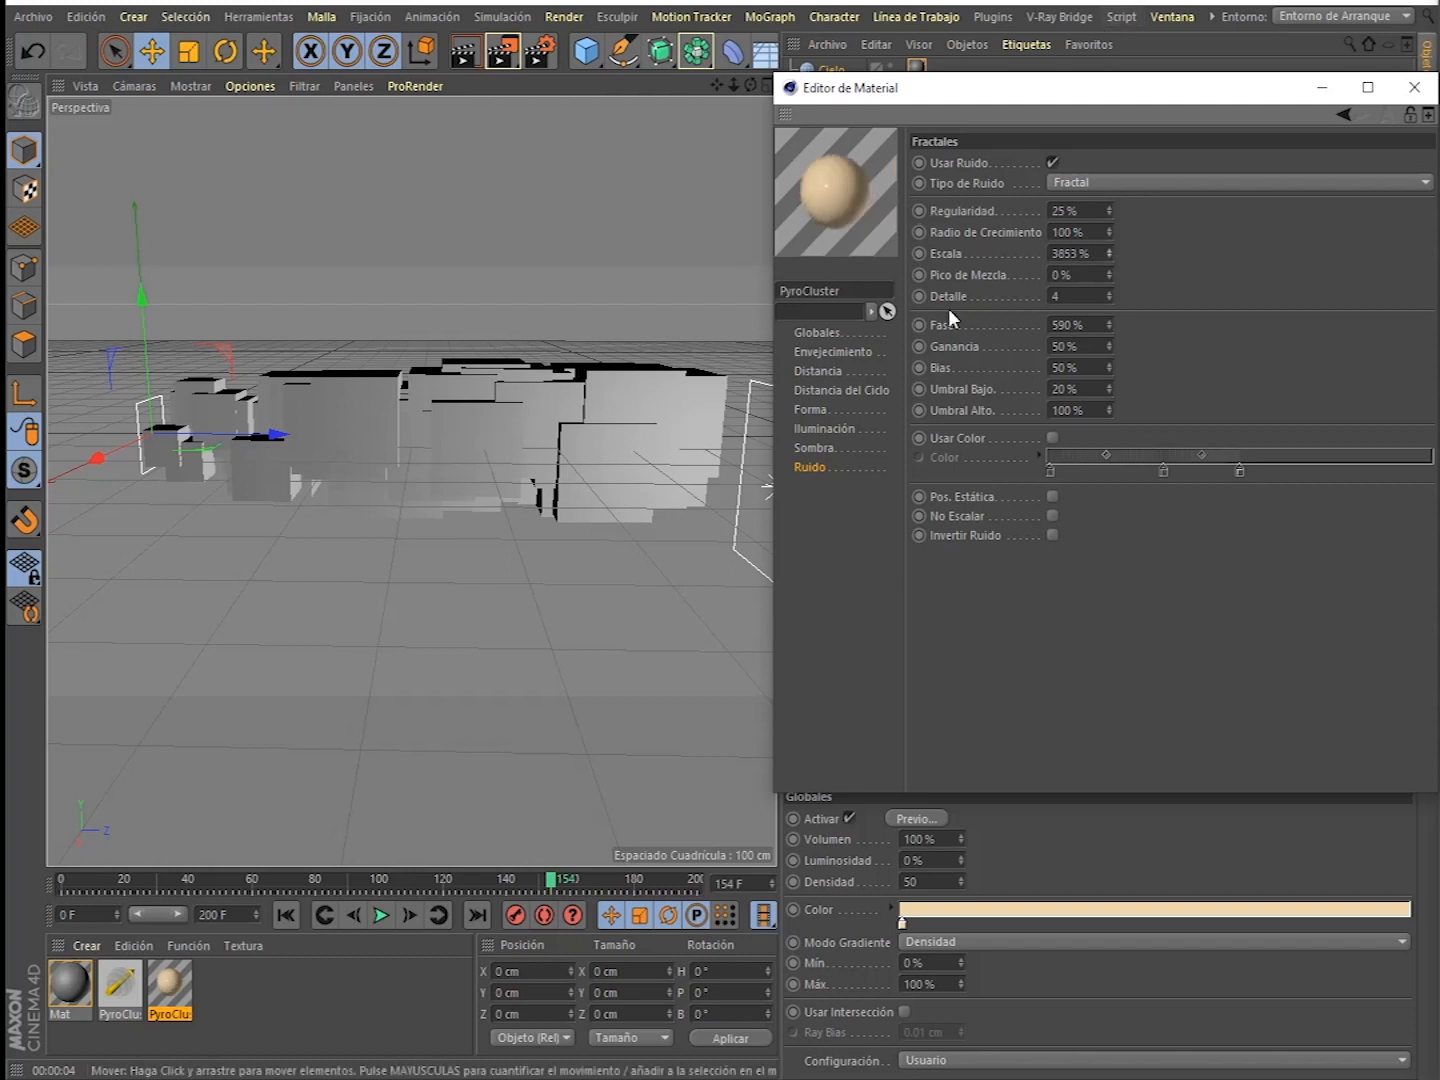
pyautogui.hotkey('ctrl', 'z')
pyautogui.hotkey('ctrl', 'z')
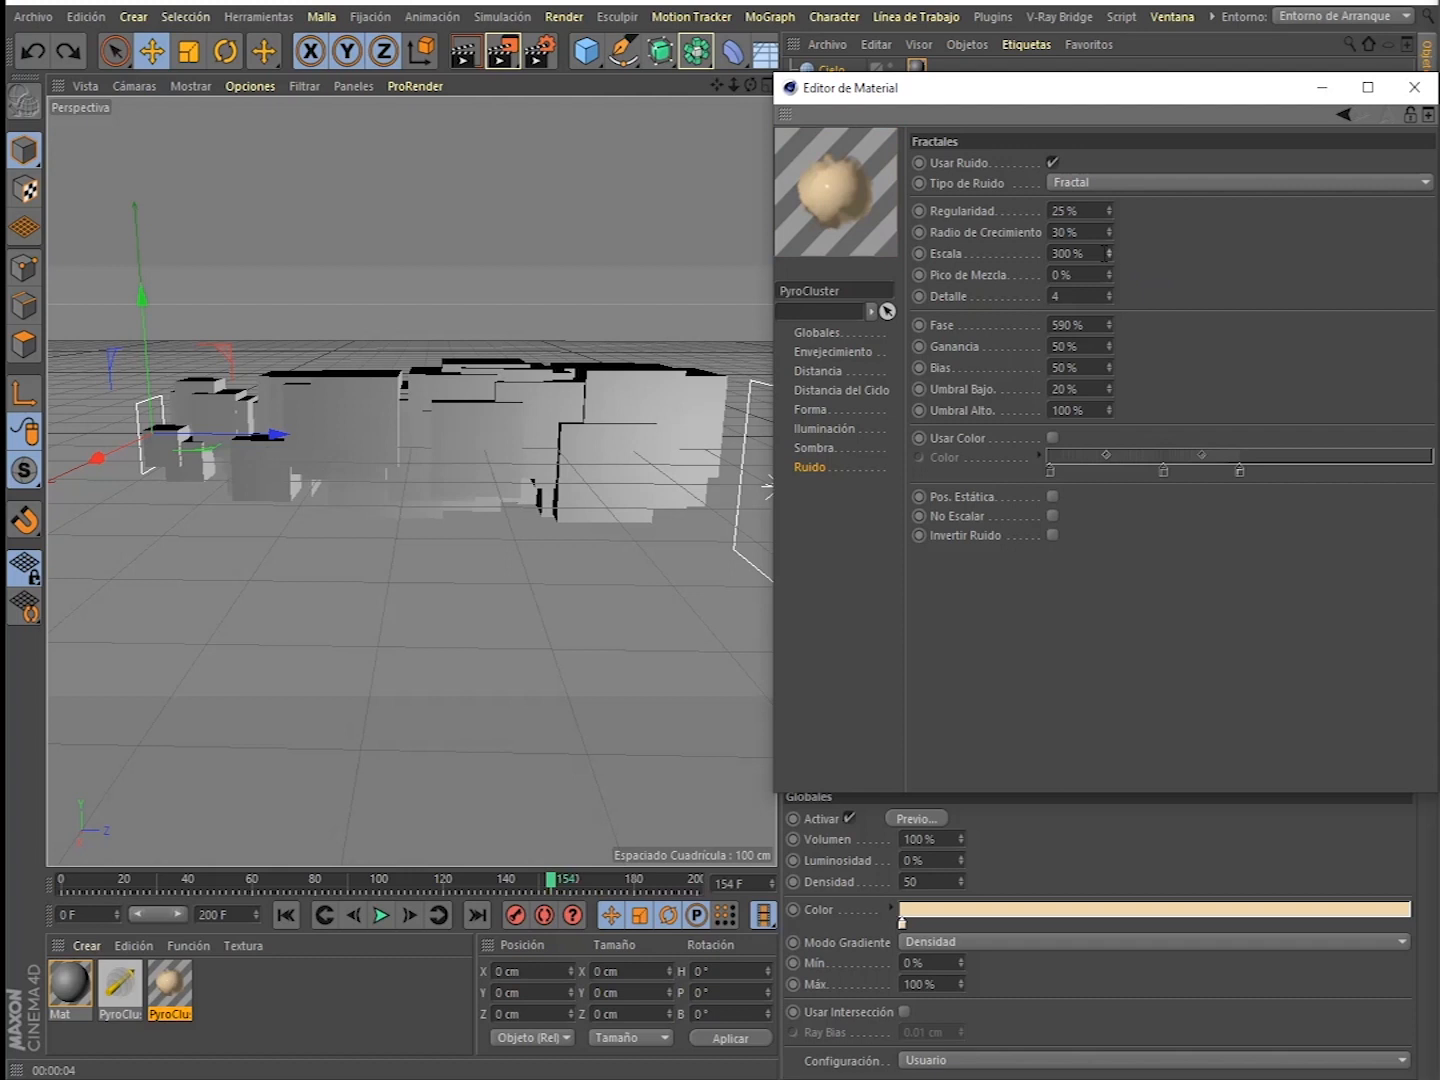
# - Test the noise Escala at 0% and at 99%
pyautogui.moveTo(1109, 255); pyautogui.dragTo(1109, 345)
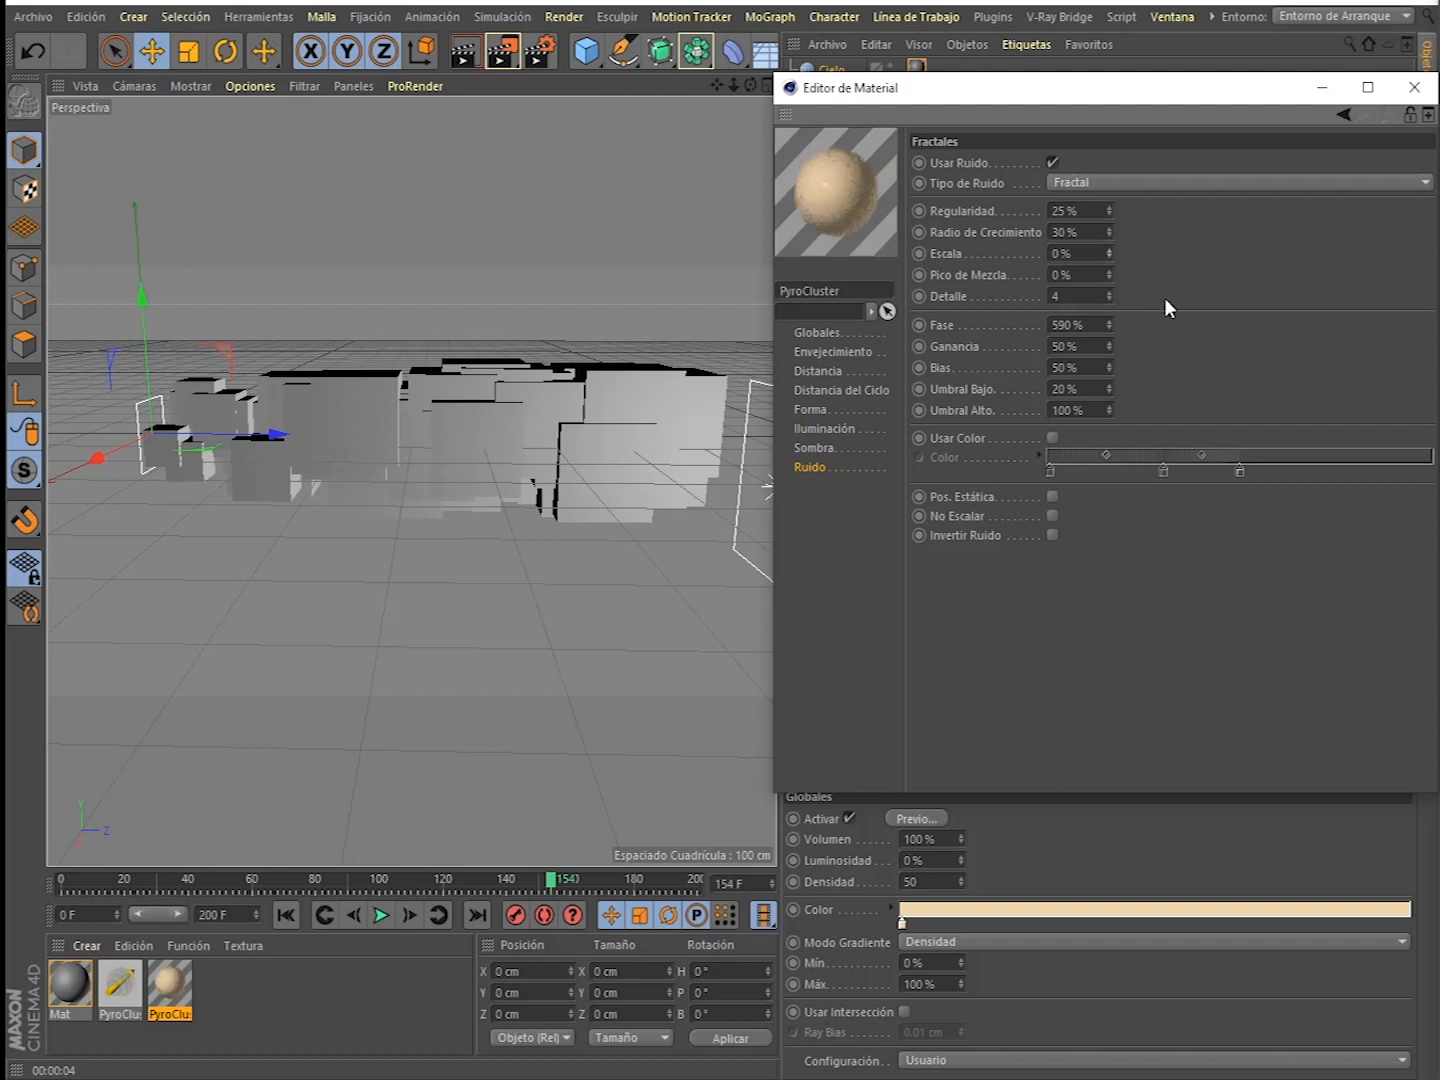
pyautogui.moveTo(1107, 252)
pyautogui.mouseDown()
pyautogui.moveTo(1107, 217)
pyautogui.moveTo(1112, 254)
pyautogui.moveTo(1111, 242)
pyautogui.mouseUp()
pyautogui.click(1111, 251)
pyautogui.click(1111, 257)
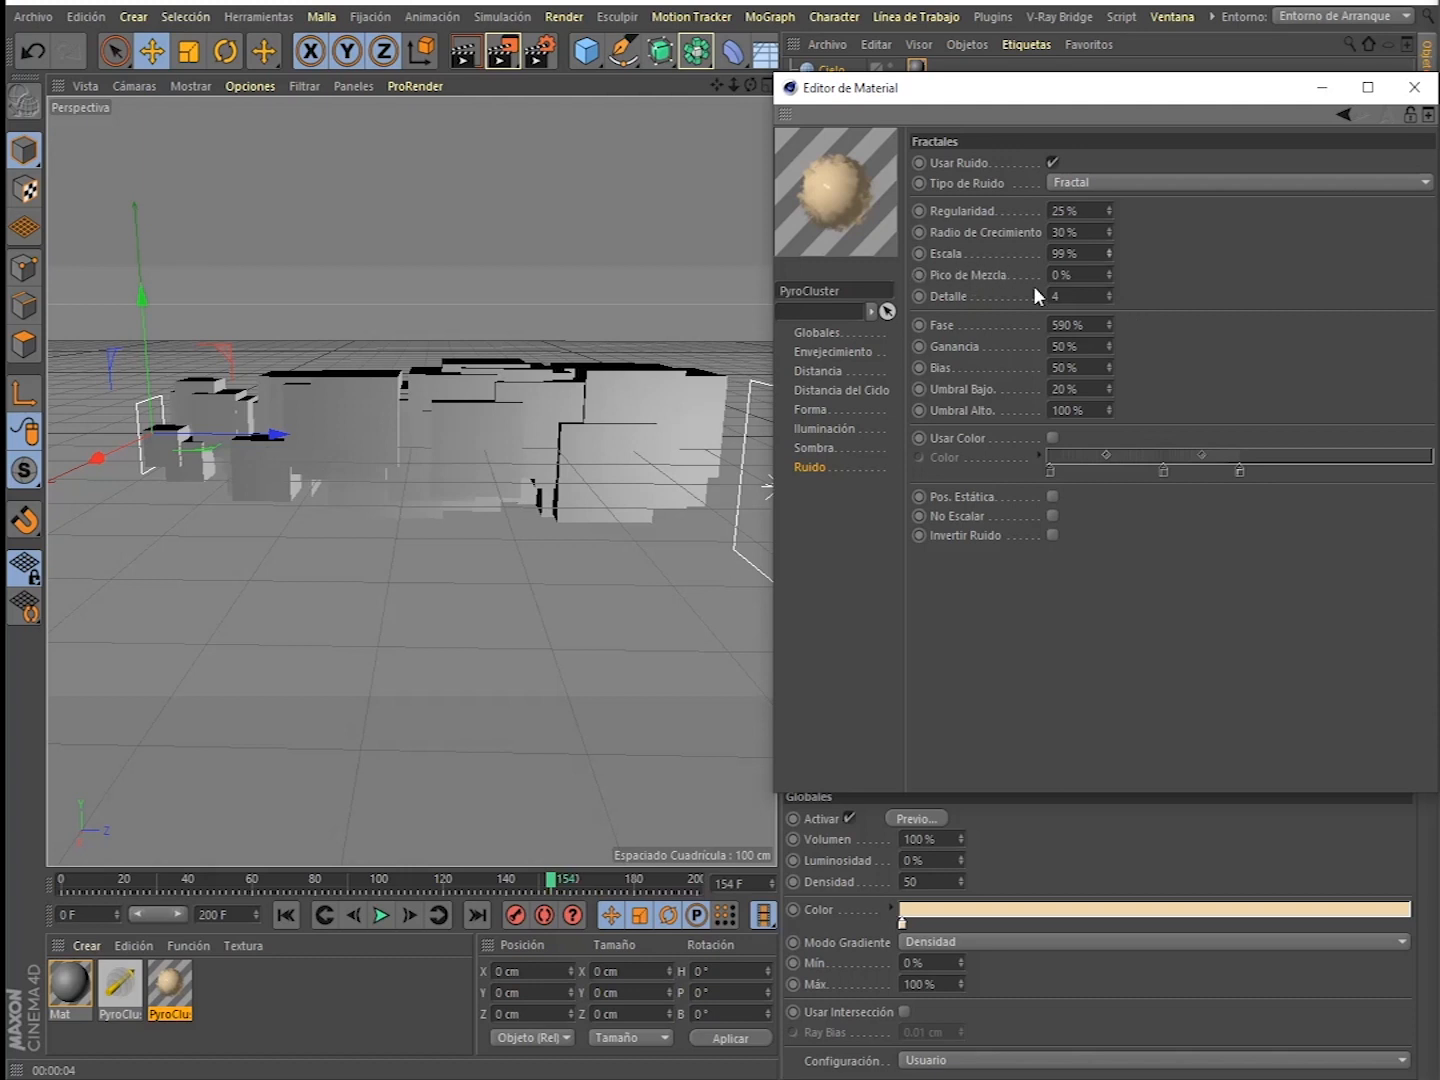
# - Test Pico de Mezcla at -205% and 200%, and leave it at 10%
pyautogui.moveTo(1110, 274); pyautogui.dragTo(1111, 273)
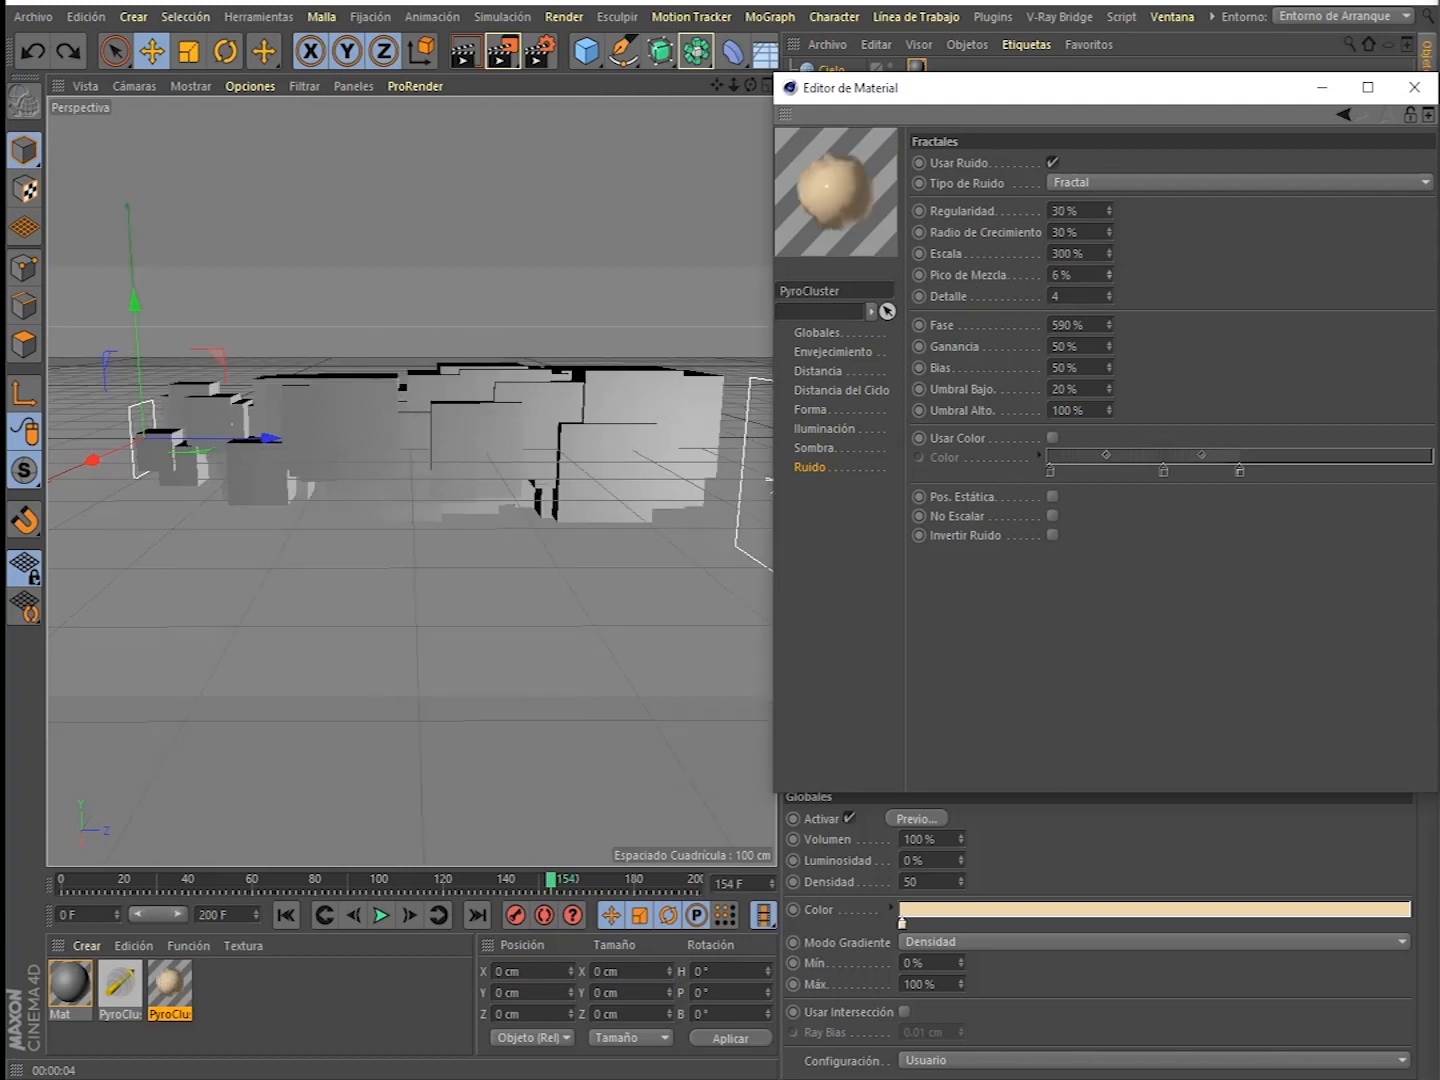
pyautogui.moveTo(1108, 275); pyautogui.dragTo(1145, 318)
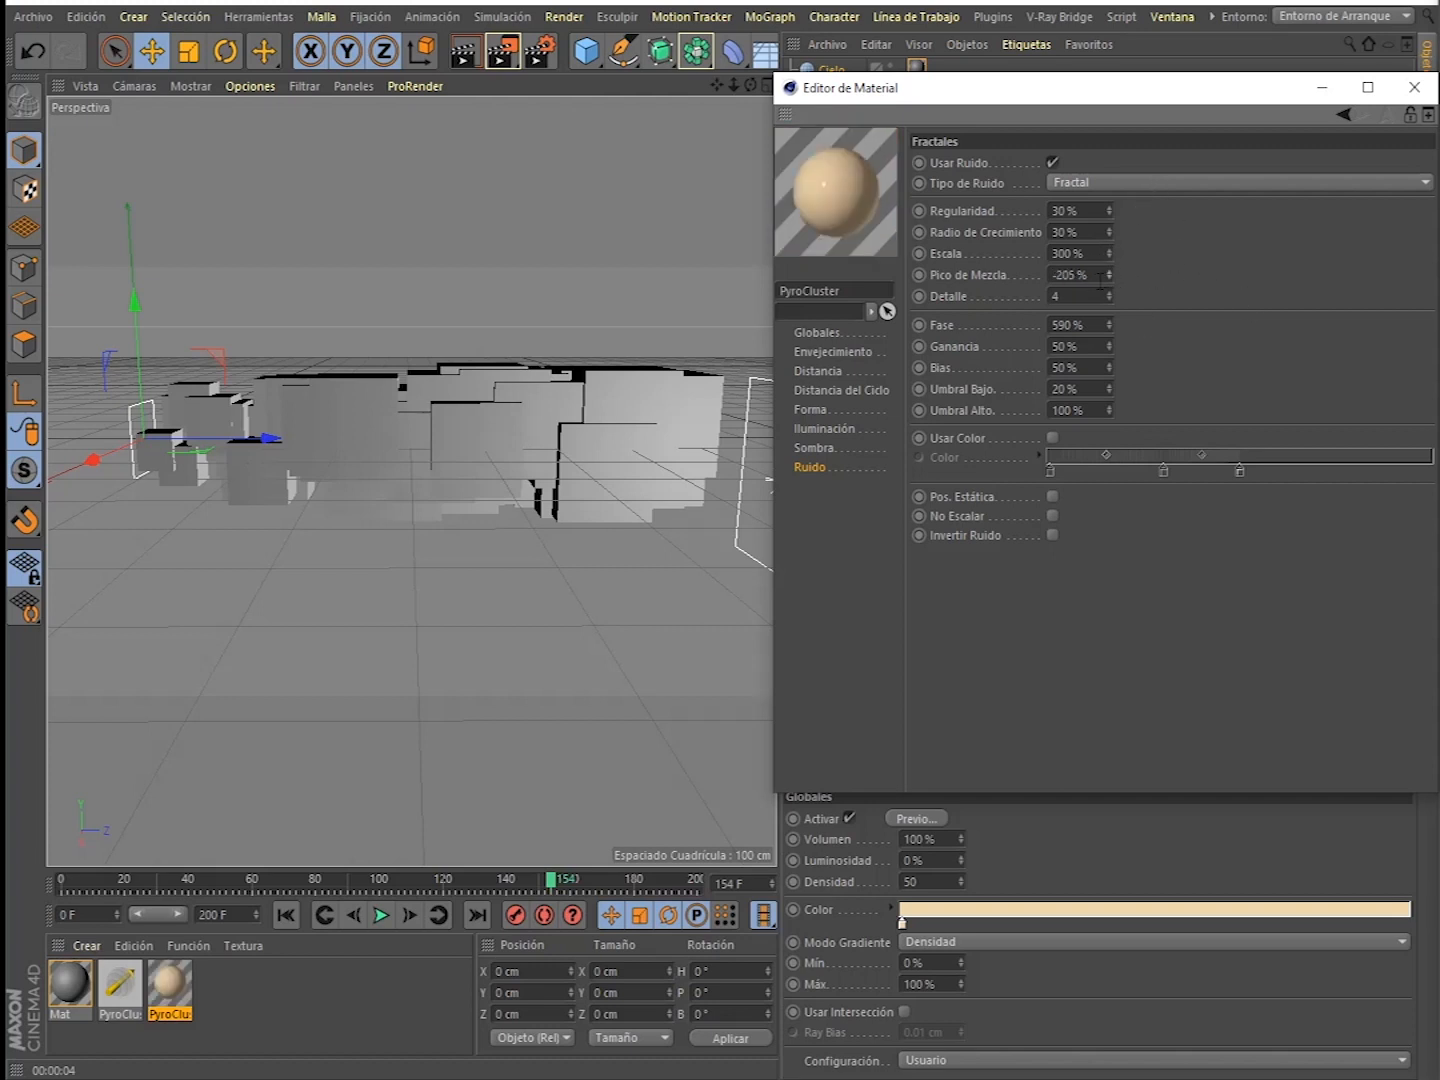
pyautogui.doubleClick(1067, 274)
pyautogui.write('200')
pyautogui.press('Return')
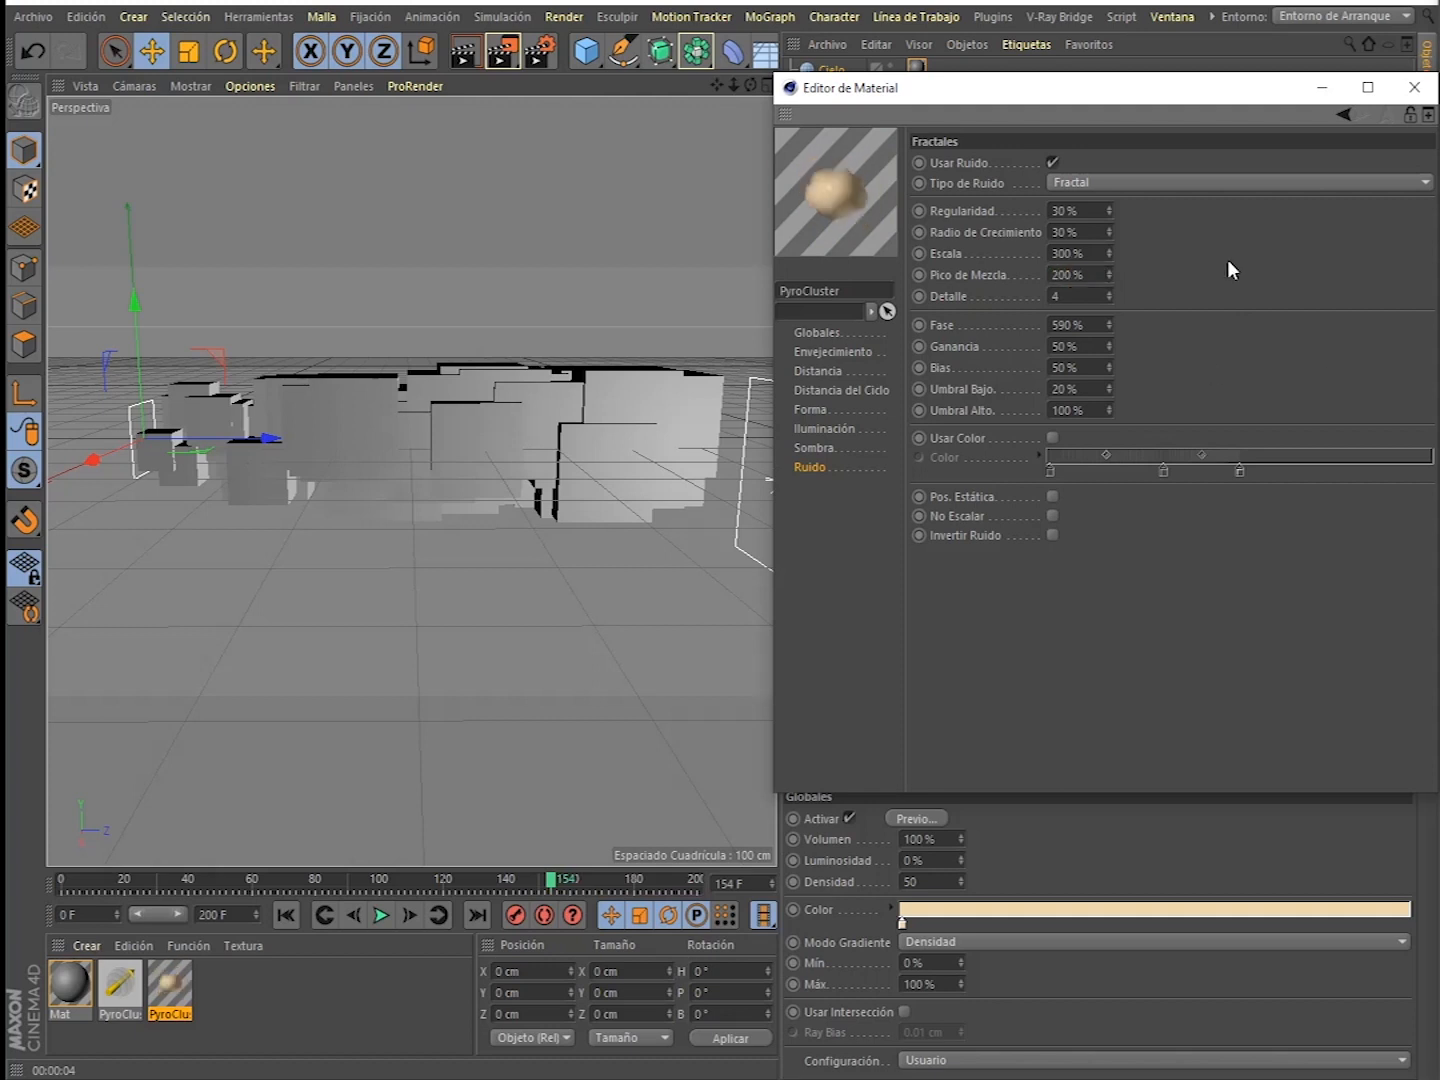
pyautogui.moveTo(1113, 271)
pyautogui.mouseDown()
pyautogui.moveTo(1111, 288)
pyautogui.moveTo(1113, 273)
pyautogui.mouseUp()
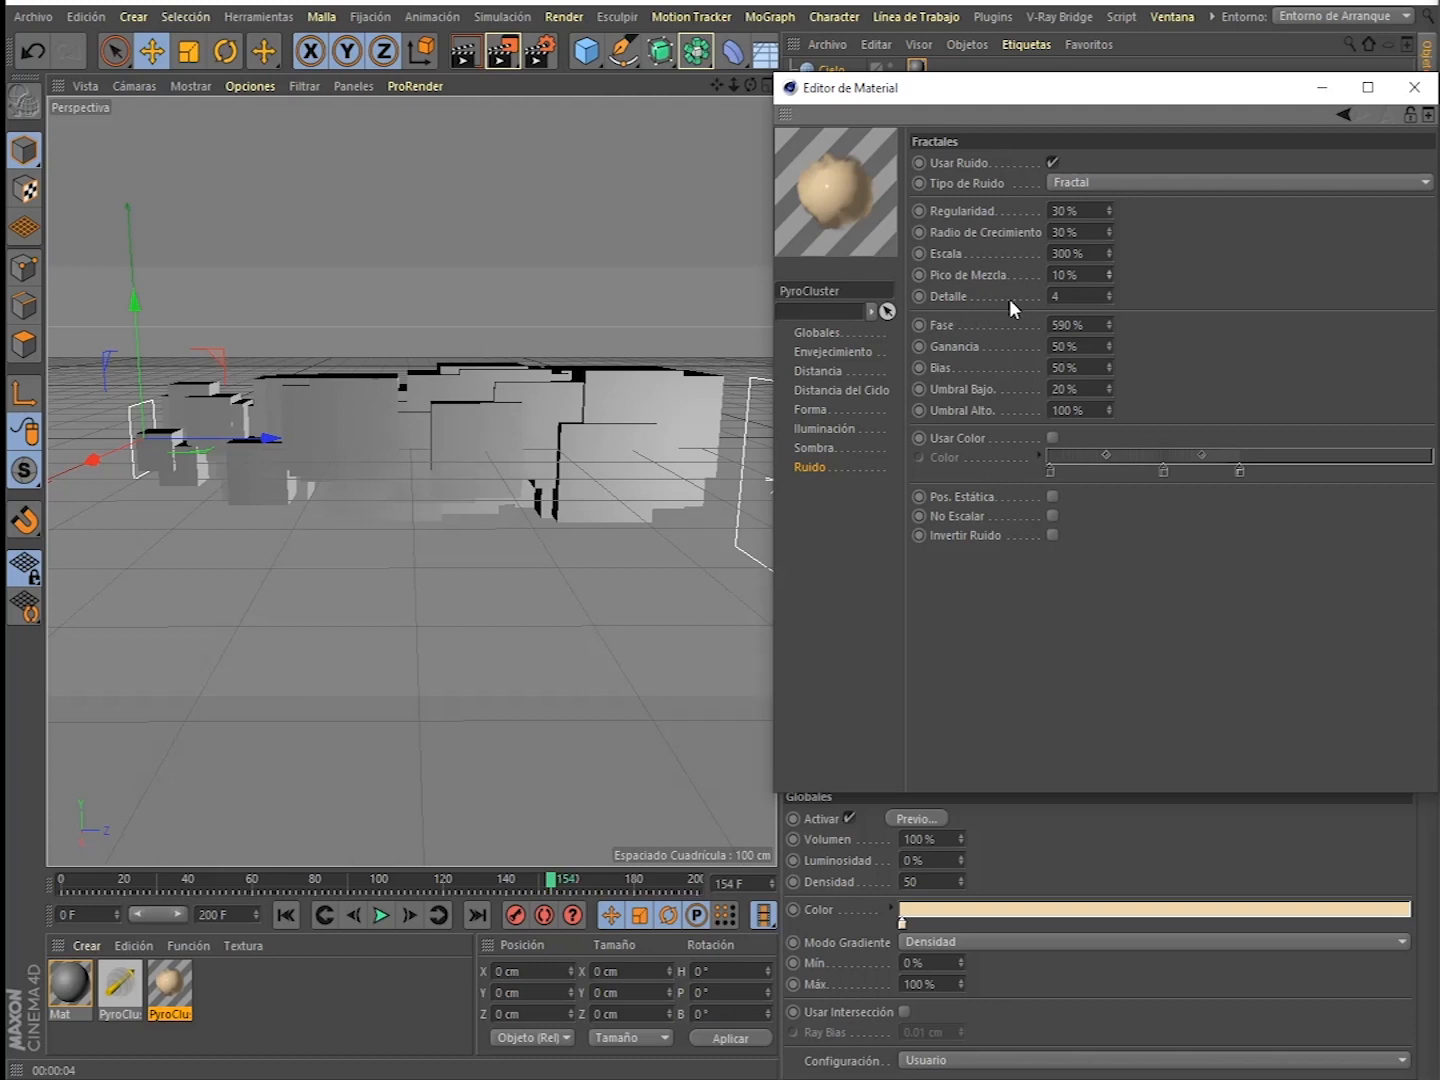
# - Set Detalle to 5, try Fase 915% with Ganancia 0%, and undo the Fase and Ganancia changes
pyautogui.click(1109, 293)
pyautogui.moveTo(1109, 325)
pyautogui.mouseDown()
pyautogui.moveTo(1093, 307)
pyautogui.moveTo(1108, 350)
pyautogui.mouseUp()
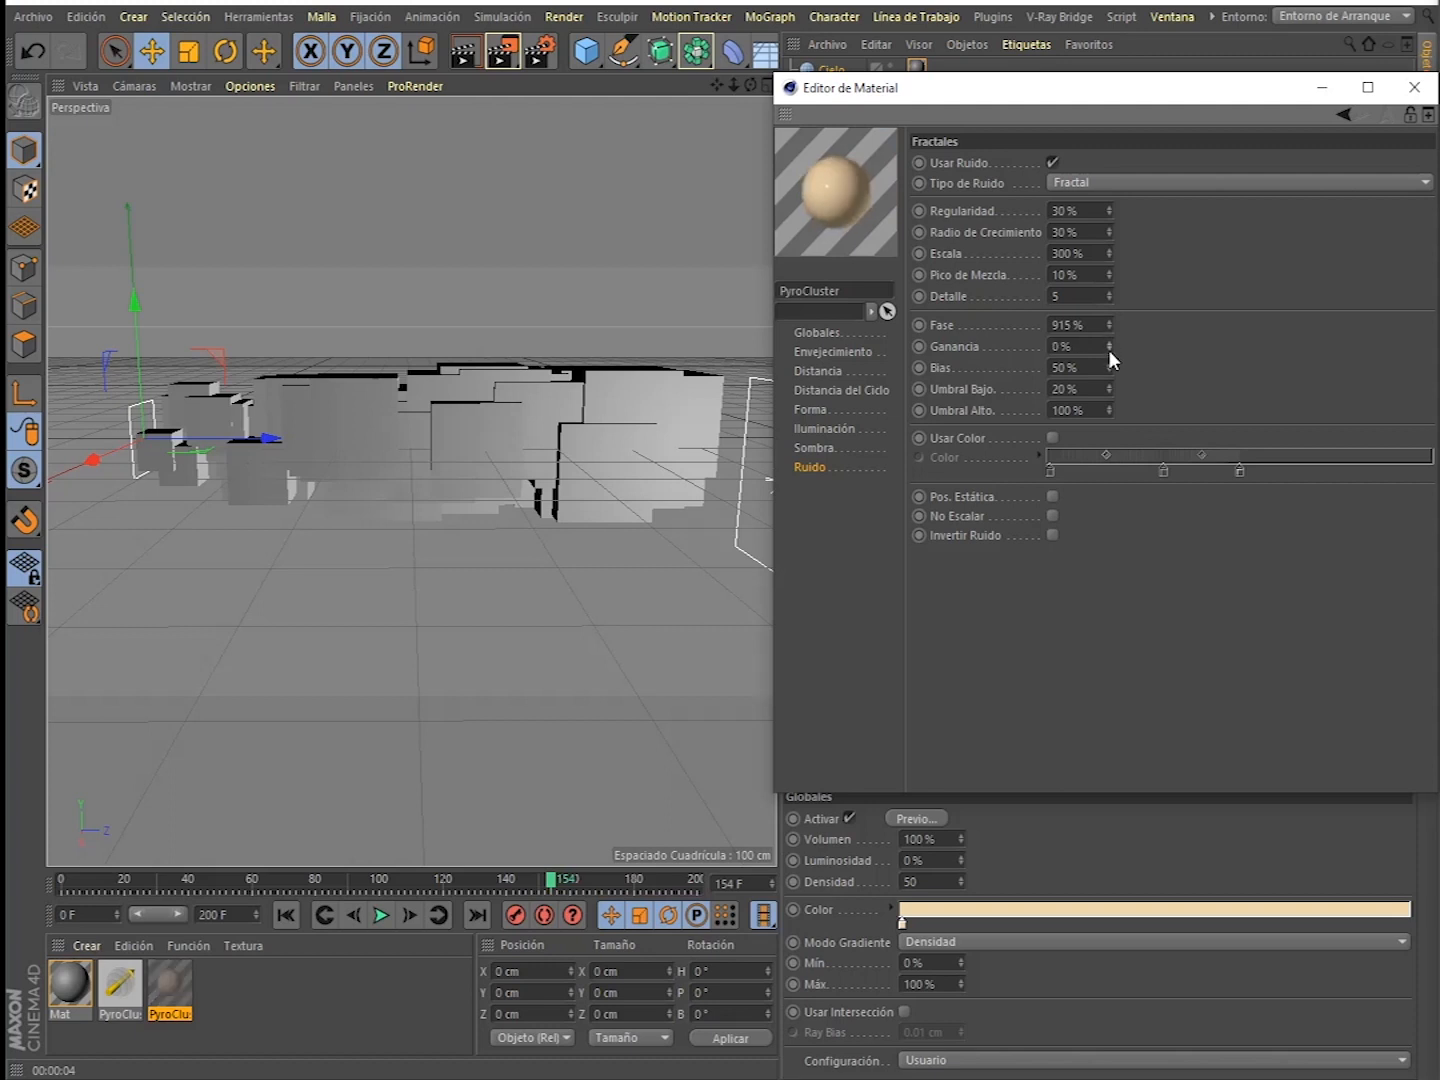
pyautogui.hotkey('ctrl', 'z')
pyautogui.hotkey('ctrl', 'z')
pyautogui.hotkey('ctrl', 'z')
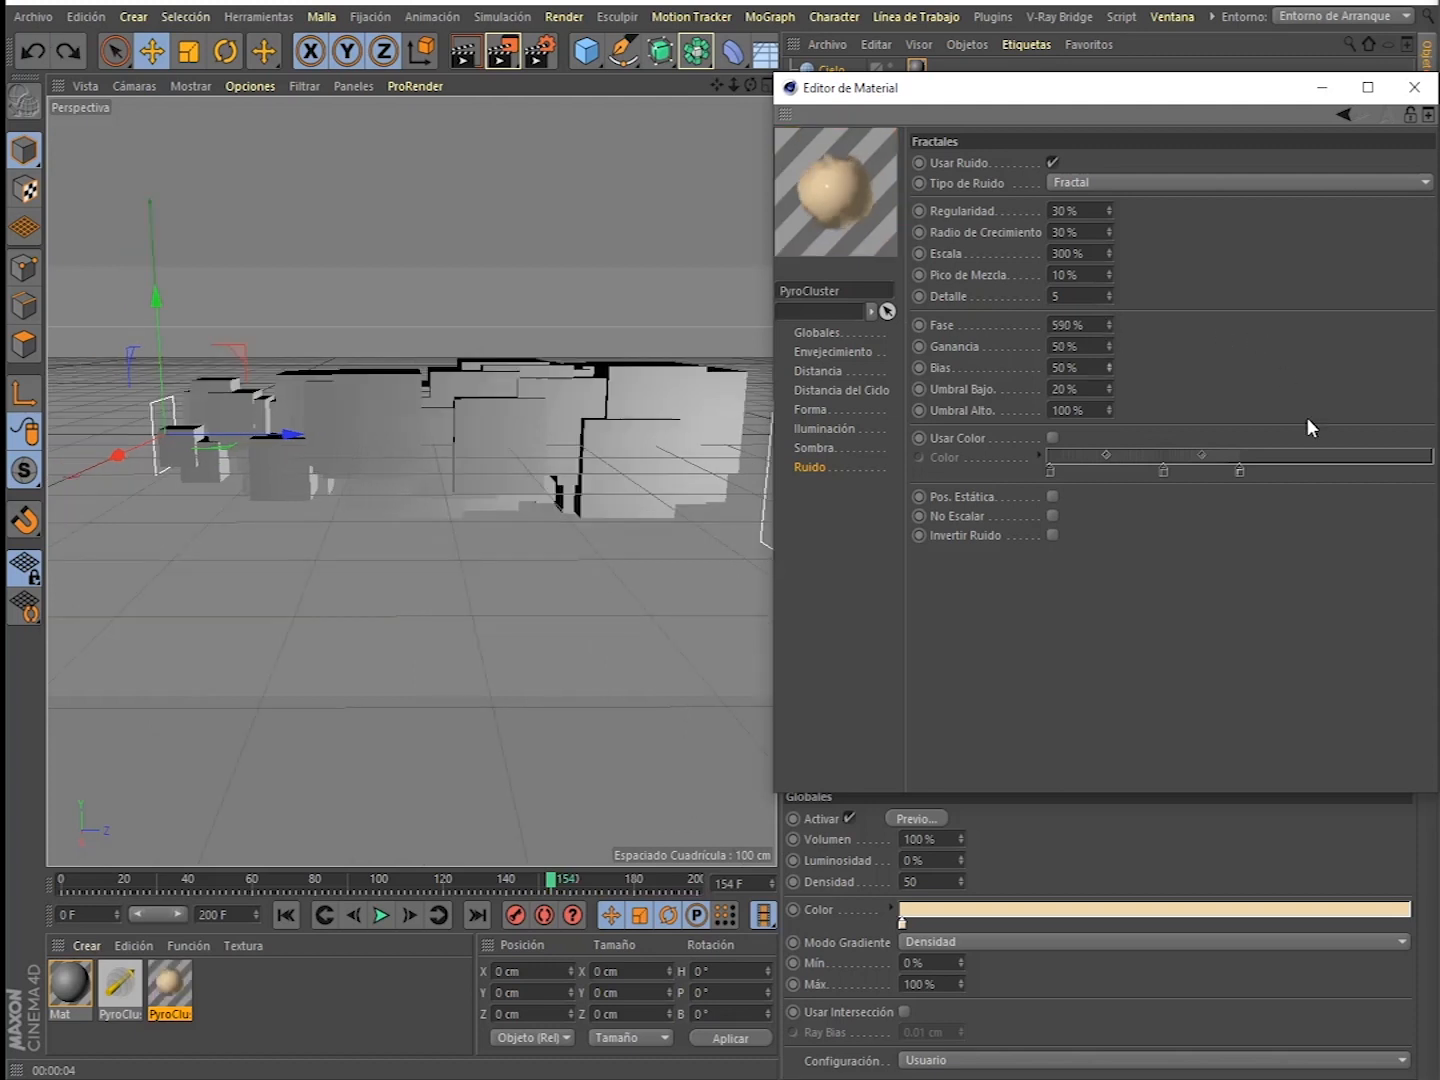
# - Set the noise Fase to 660%, test Ganancia at 0%, and leave Ganancia at 95%
pyautogui.moveTo(1109, 324)
pyautogui.mouseDown()
pyautogui.moveTo(1111, 300)
pyautogui.moveTo(1105, 345)
pyautogui.mouseUp()
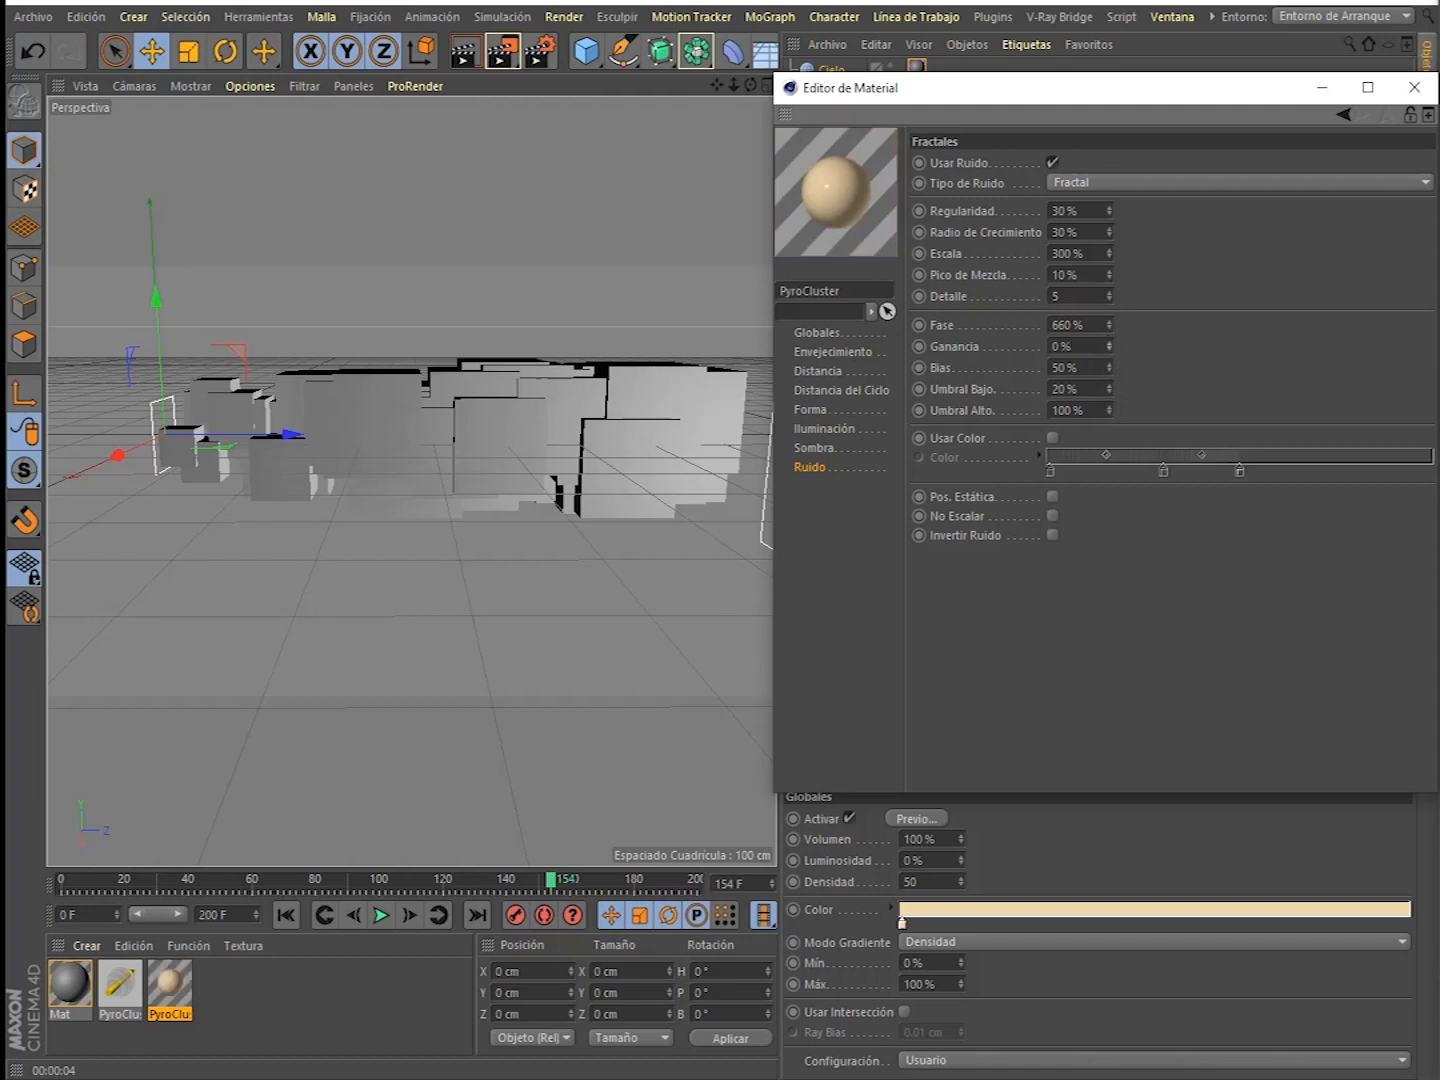
pyautogui.moveTo(1110, 347)
pyautogui.mouseDown()
pyautogui.moveTo(1128, 399)
pyautogui.moveTo(1110, 301)
pyautogui.moveTo(1112, 353)
pyautogui.mouseUp()
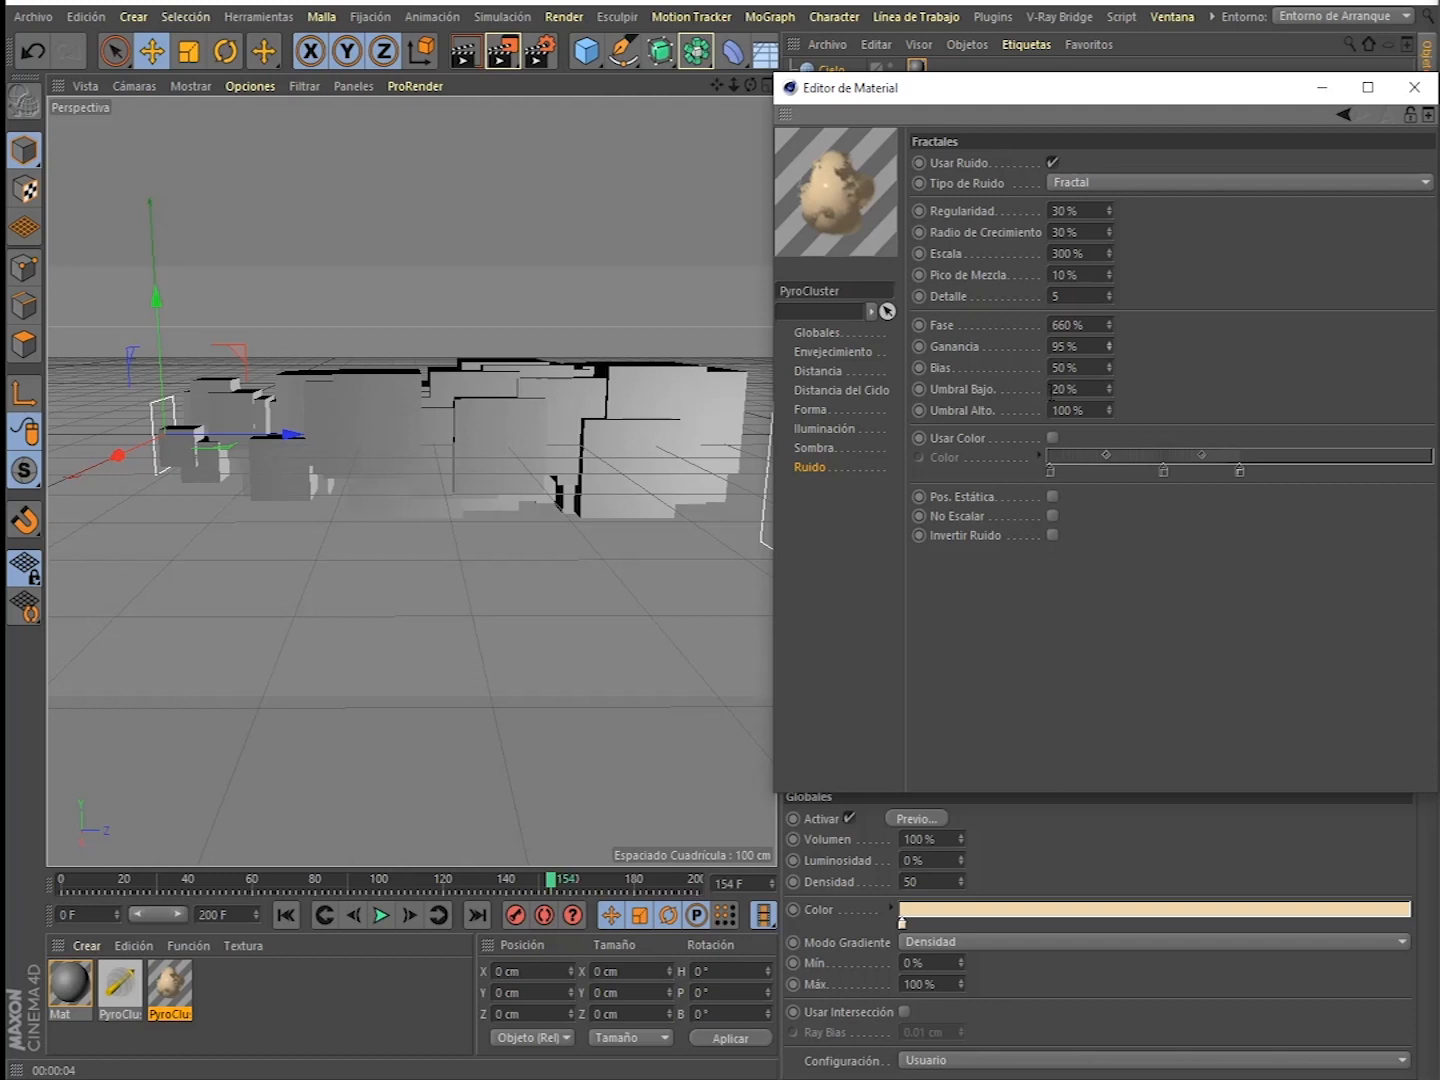
pyautogui.moveTo(1106, 348)
pyautogui.mouseDown()
pyautogui.moveTo(1106, 401)
pyautogui.moveTo(1106, 336)
pyautogui.mouseUp()
# - Set the noise Bias to 42%, Umbral Bajo to 51% and Umbral Alto to 35%
pyautogui.moveTo(1111, 366)
pyautogui.mouseDown()
pyautogui.moveTo(1112, 352)
pyautogui.moveTo(1108, 391)
pyautogui.mouseUp()
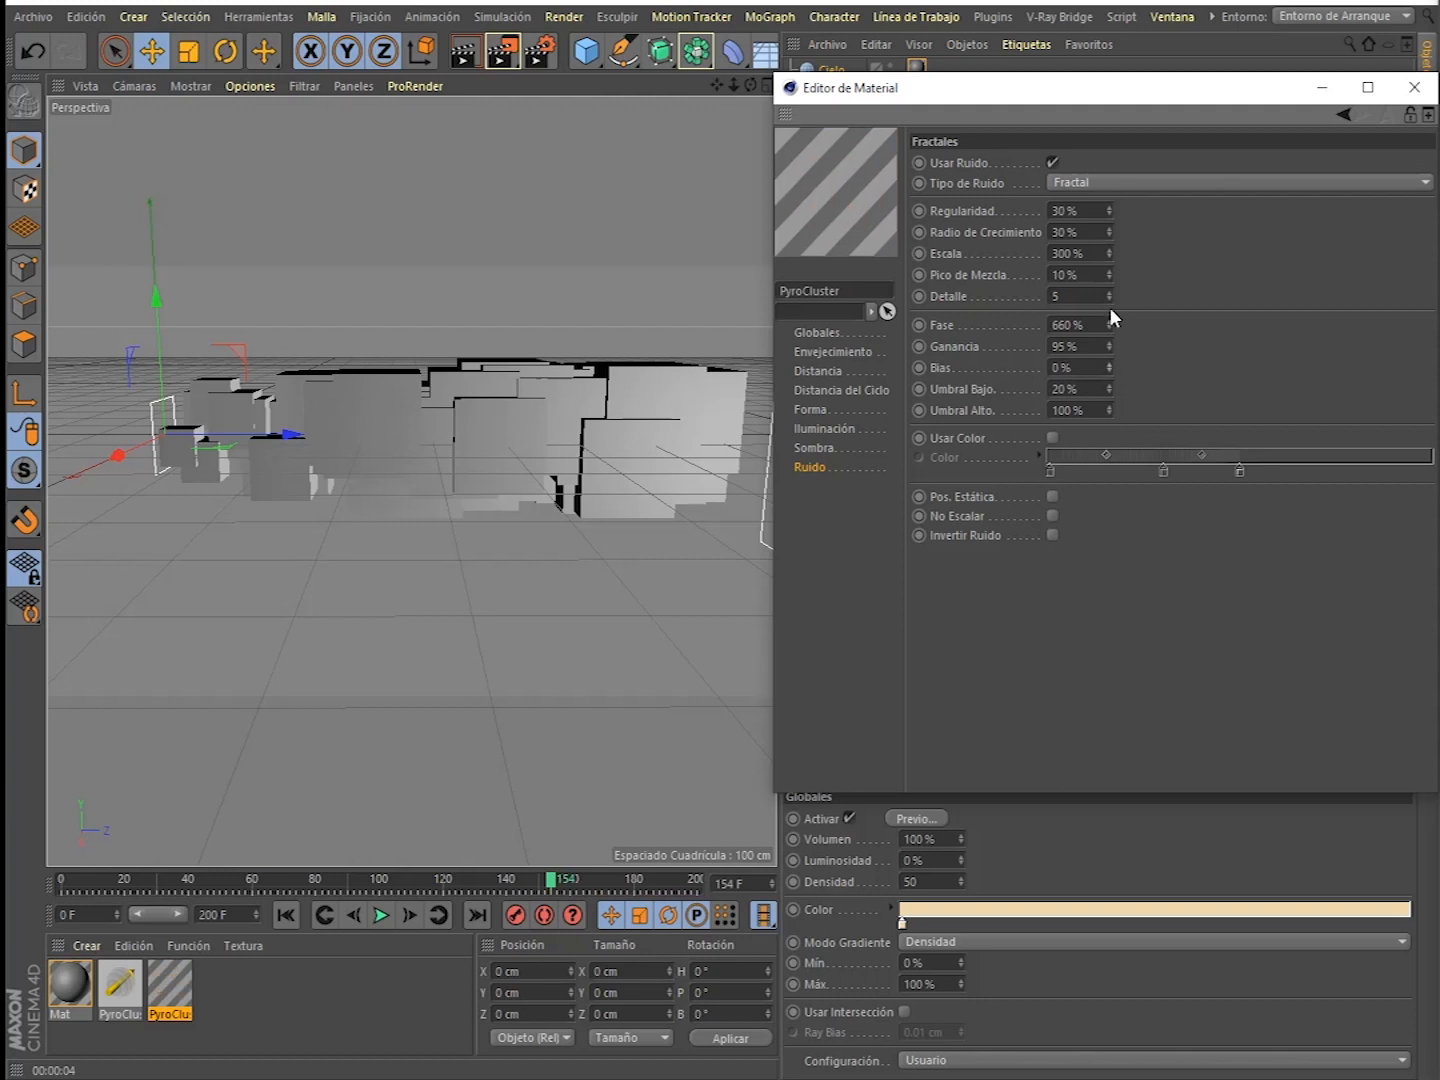
pyautogui.moveTo(1110, 364); pyautogui.dragTo(1108, 371)
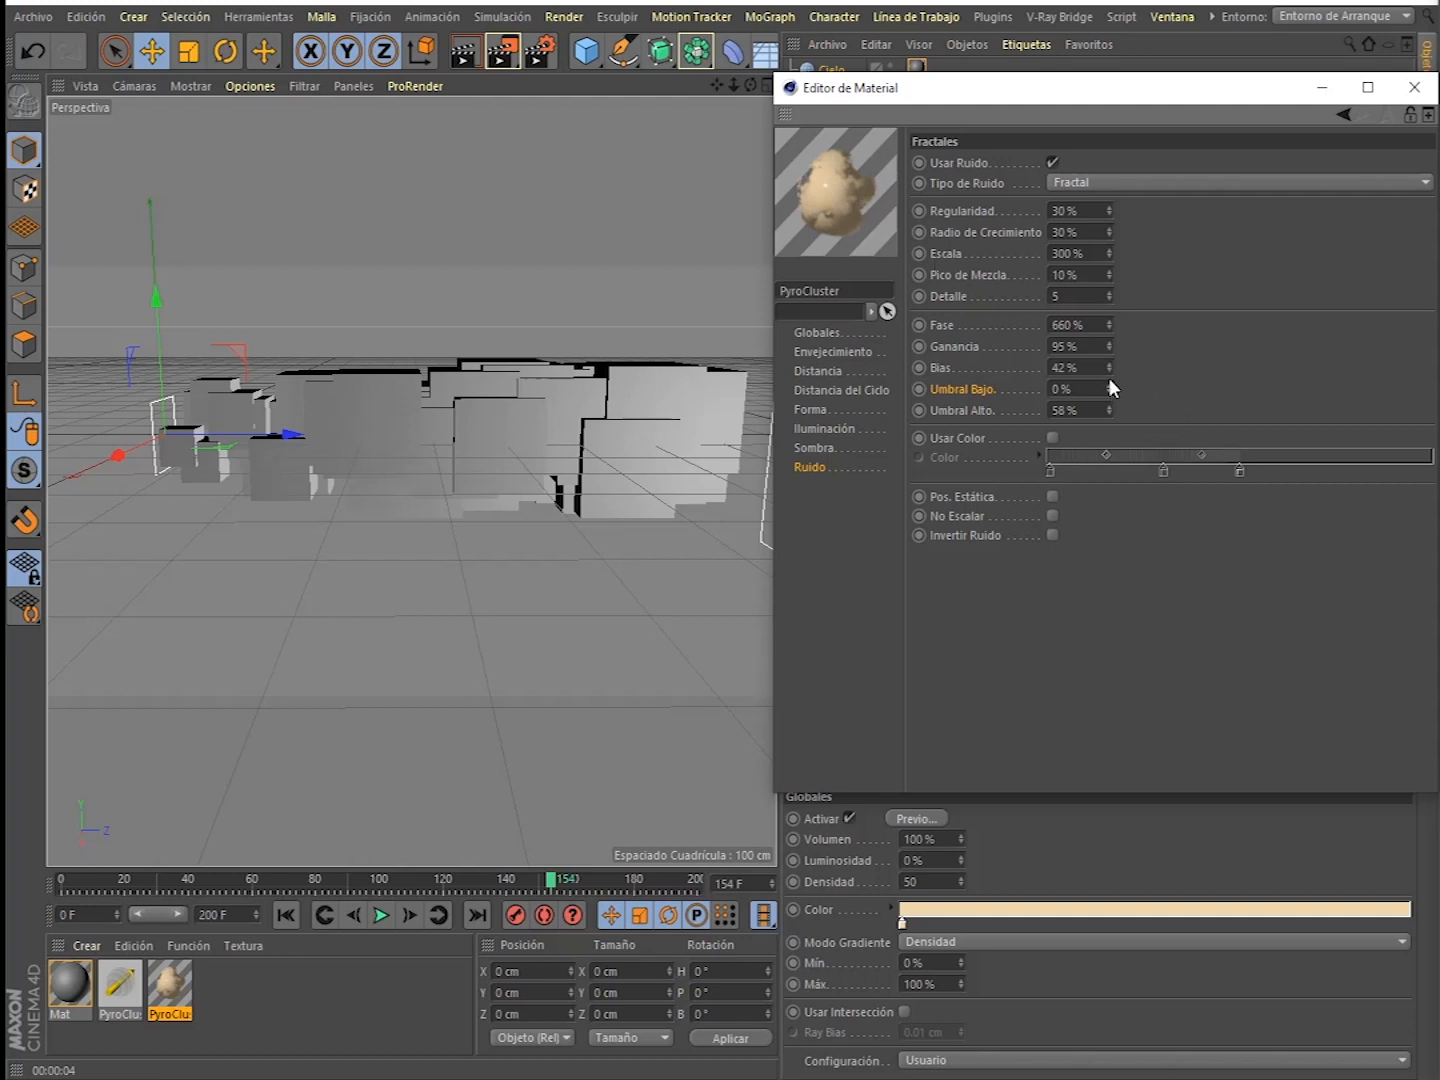
pyautogui.moveTo(1110, 387)
pyautogui.mouseDown()
pyautogui.moveTo(1111, 368)
pyautogui.moveTo(1110, 393)
pyautogui.mouseUp()
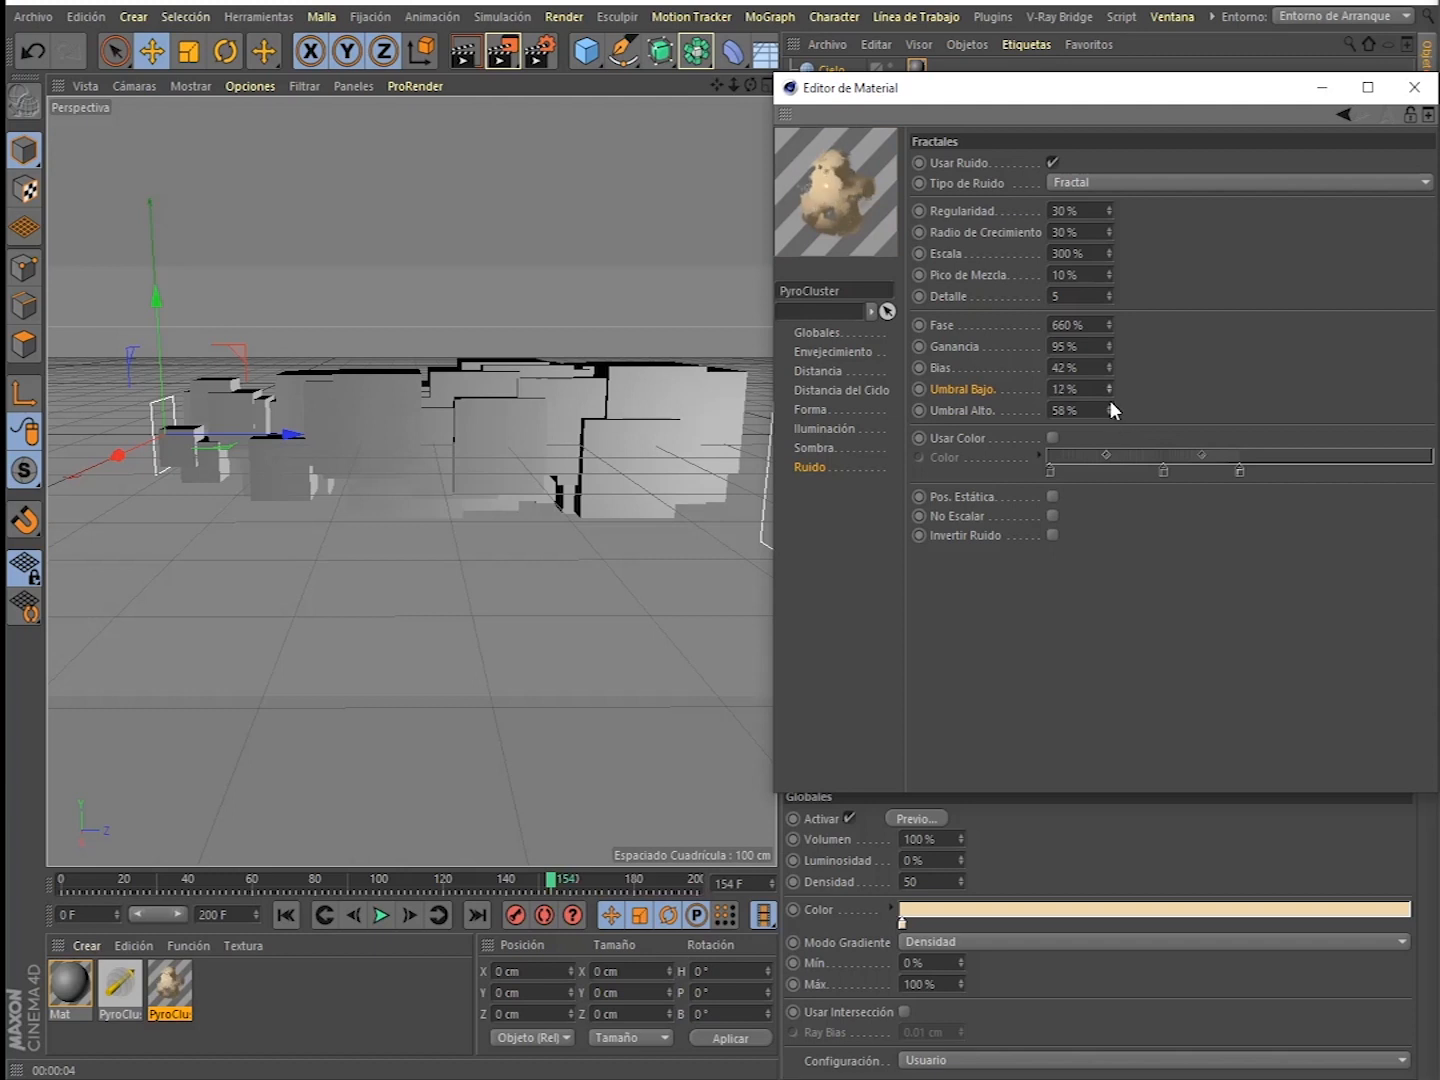
pyautogui.moveTo(1108, 410); pyautogui.dragTo(1108, 404)
pyautogui.click(1111, 391)
pyautogui.moveTo(1109, 389)
pyautogui.mouseDown()
pyautogui.moveTo(1110, 372)
pyautogui.moveTo(1109, 425)
pyautogui.moveTo(1109, 413)
pyautogui.mouseUp()
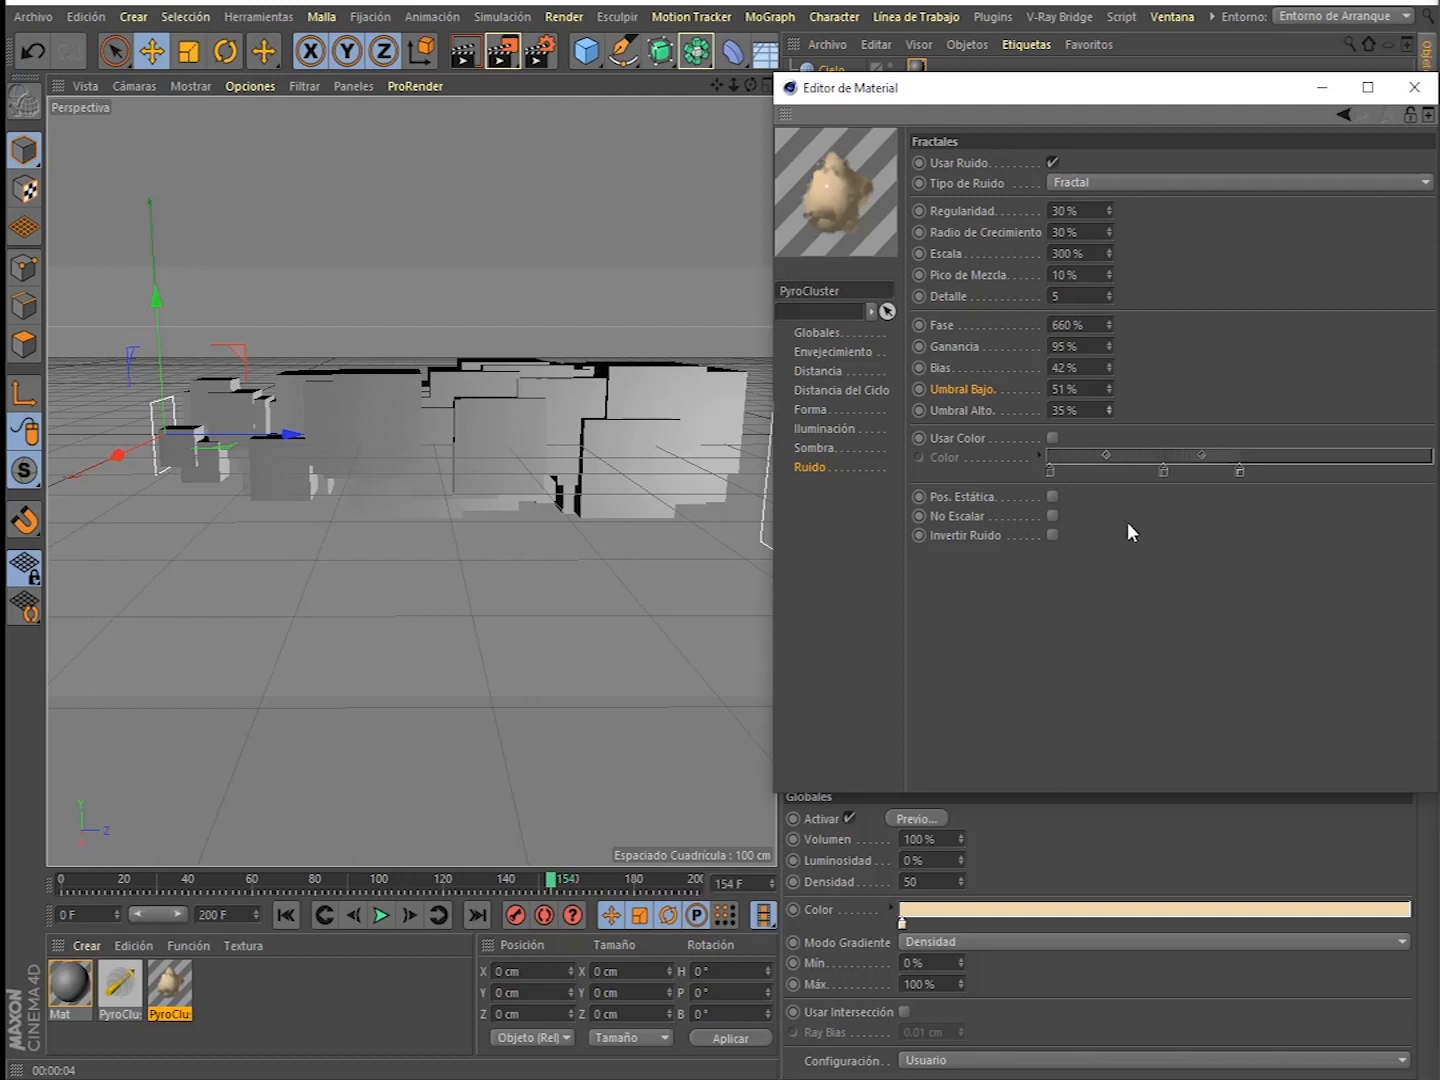
# - Enable No Escalar for the noise and toggle Invertir Ruido to compare, leaving Invertir Ruido disabled
pyautogui.click(1051, 515)
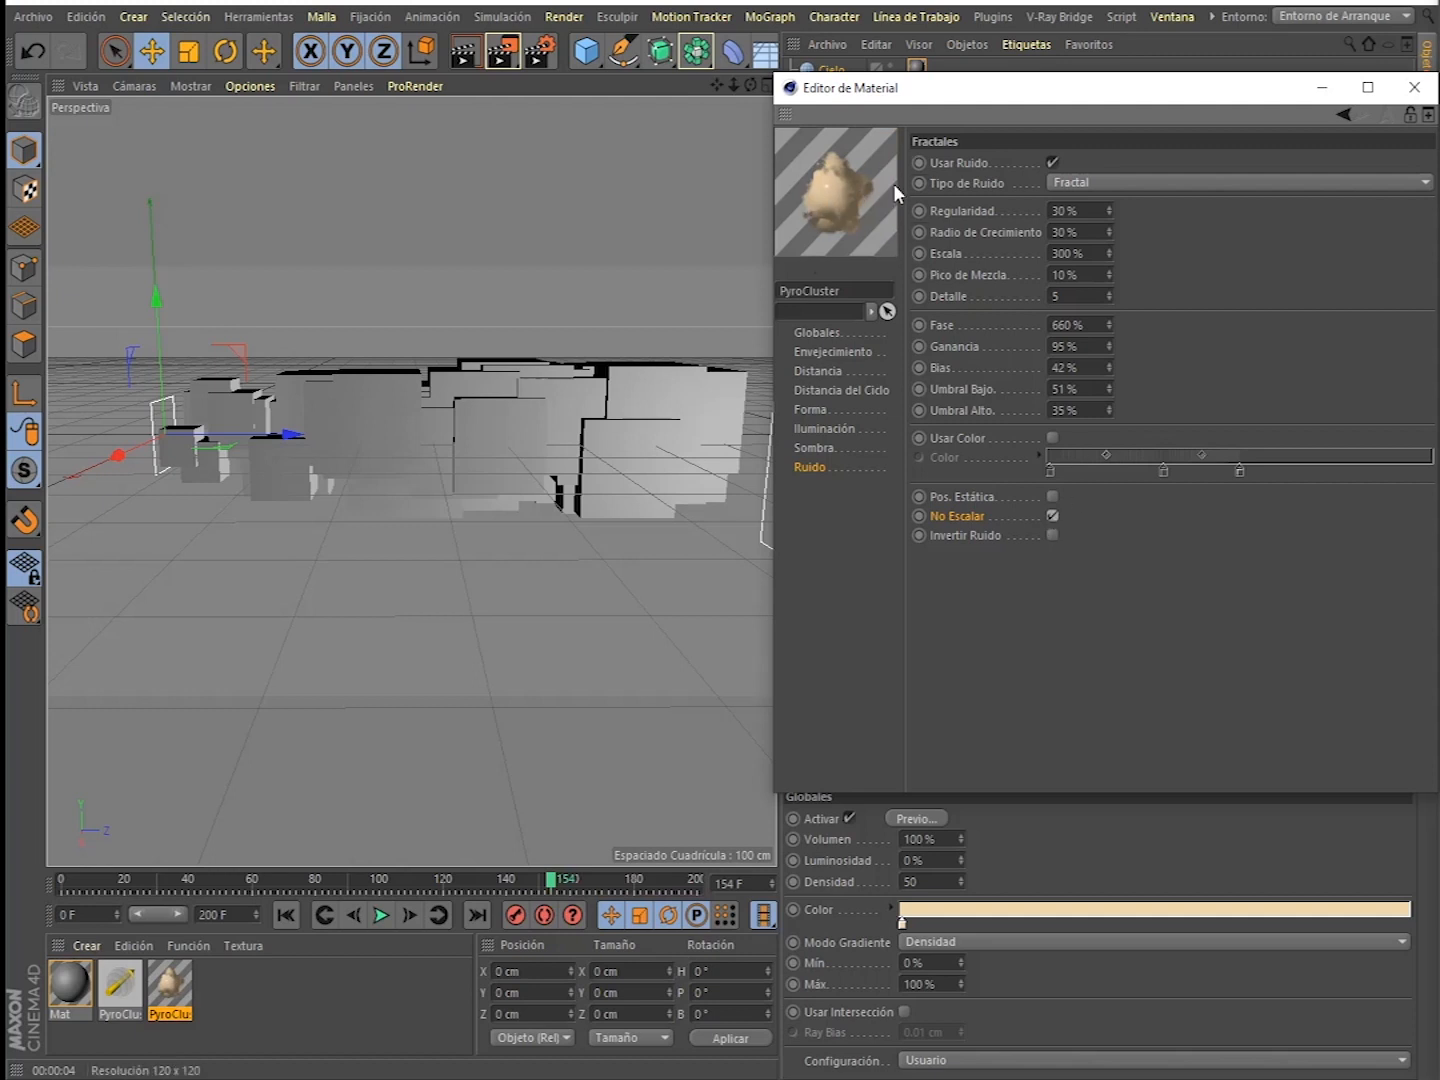
pyautogui.click(1050, 536)
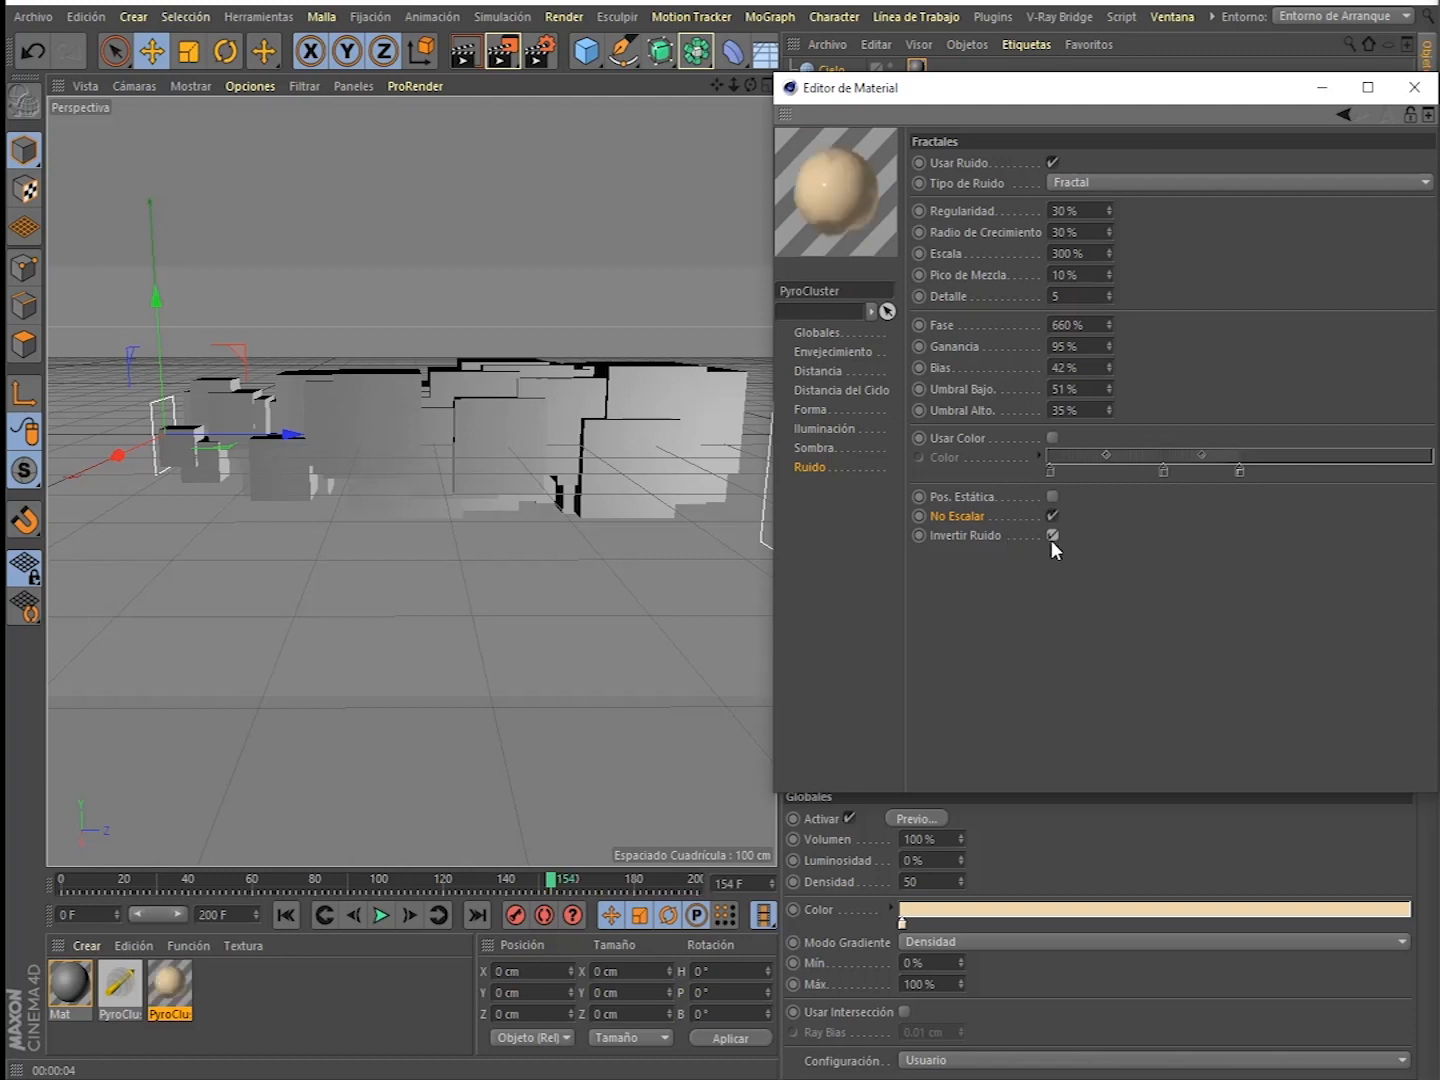
pyautogui.click(1052, 536)
pyautogui.click(1052, 536)
pyautogui.click(1052, 535)
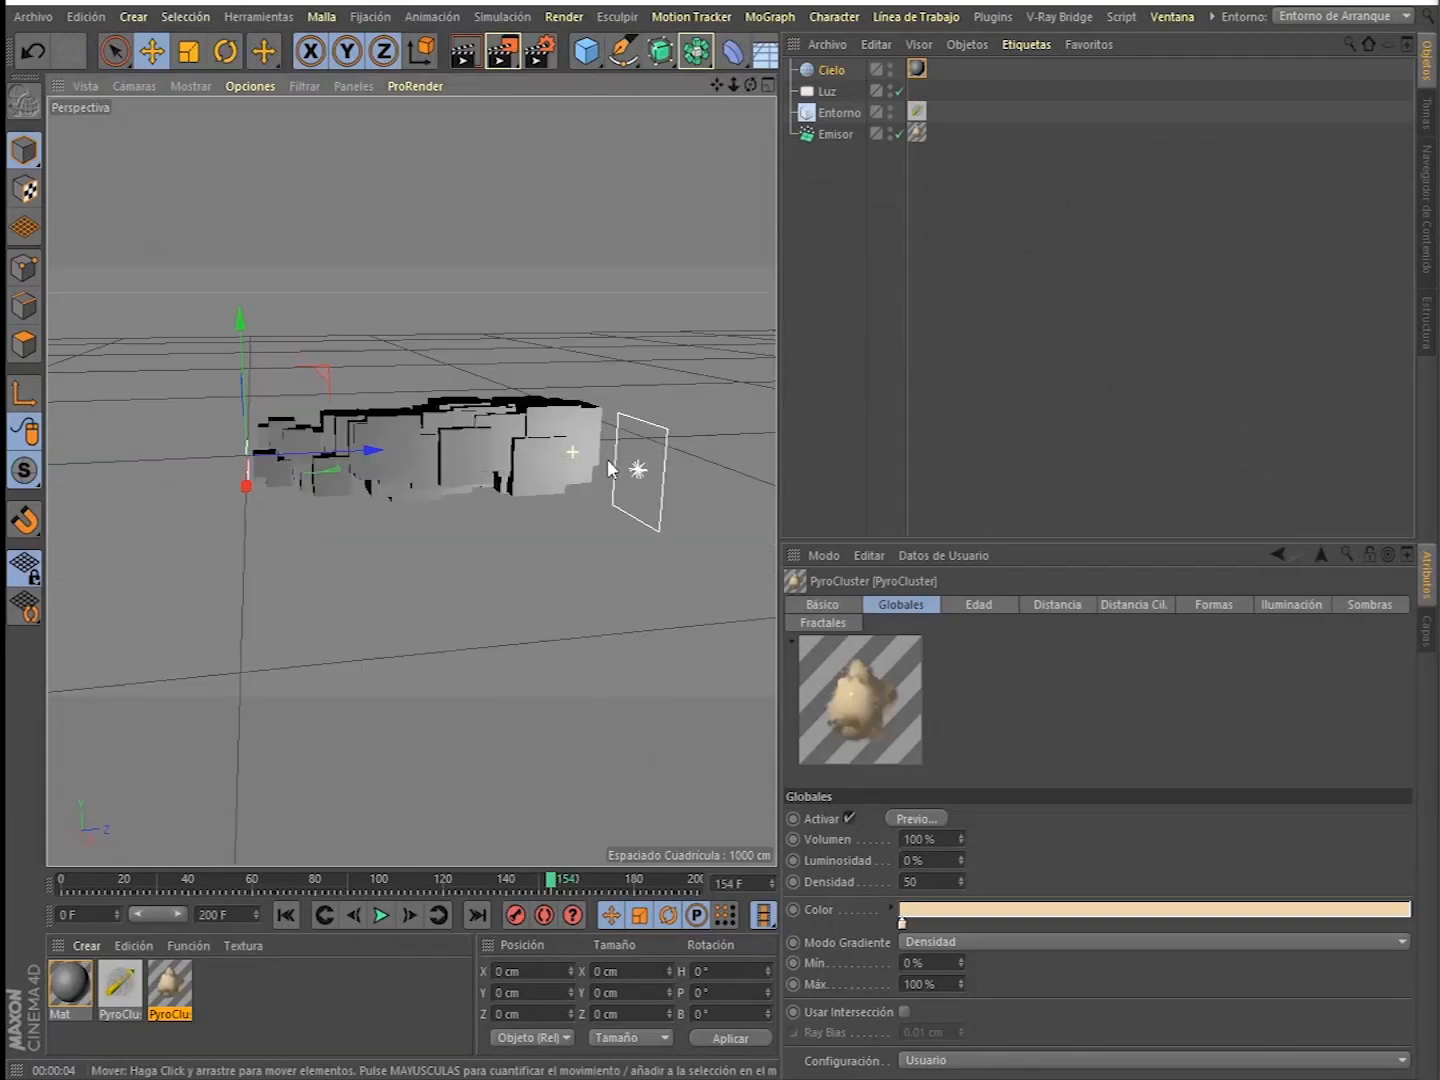
# - Rotate the Emisor to a P rotation of 90° and play the particle animation
pyautogui.keyDown('alt'); pyautogui.moveTo(608, 460); pyautogui.dragTo(598, 484); pyautogui.keyUp('alt')
pyautogui.click(545, 445)
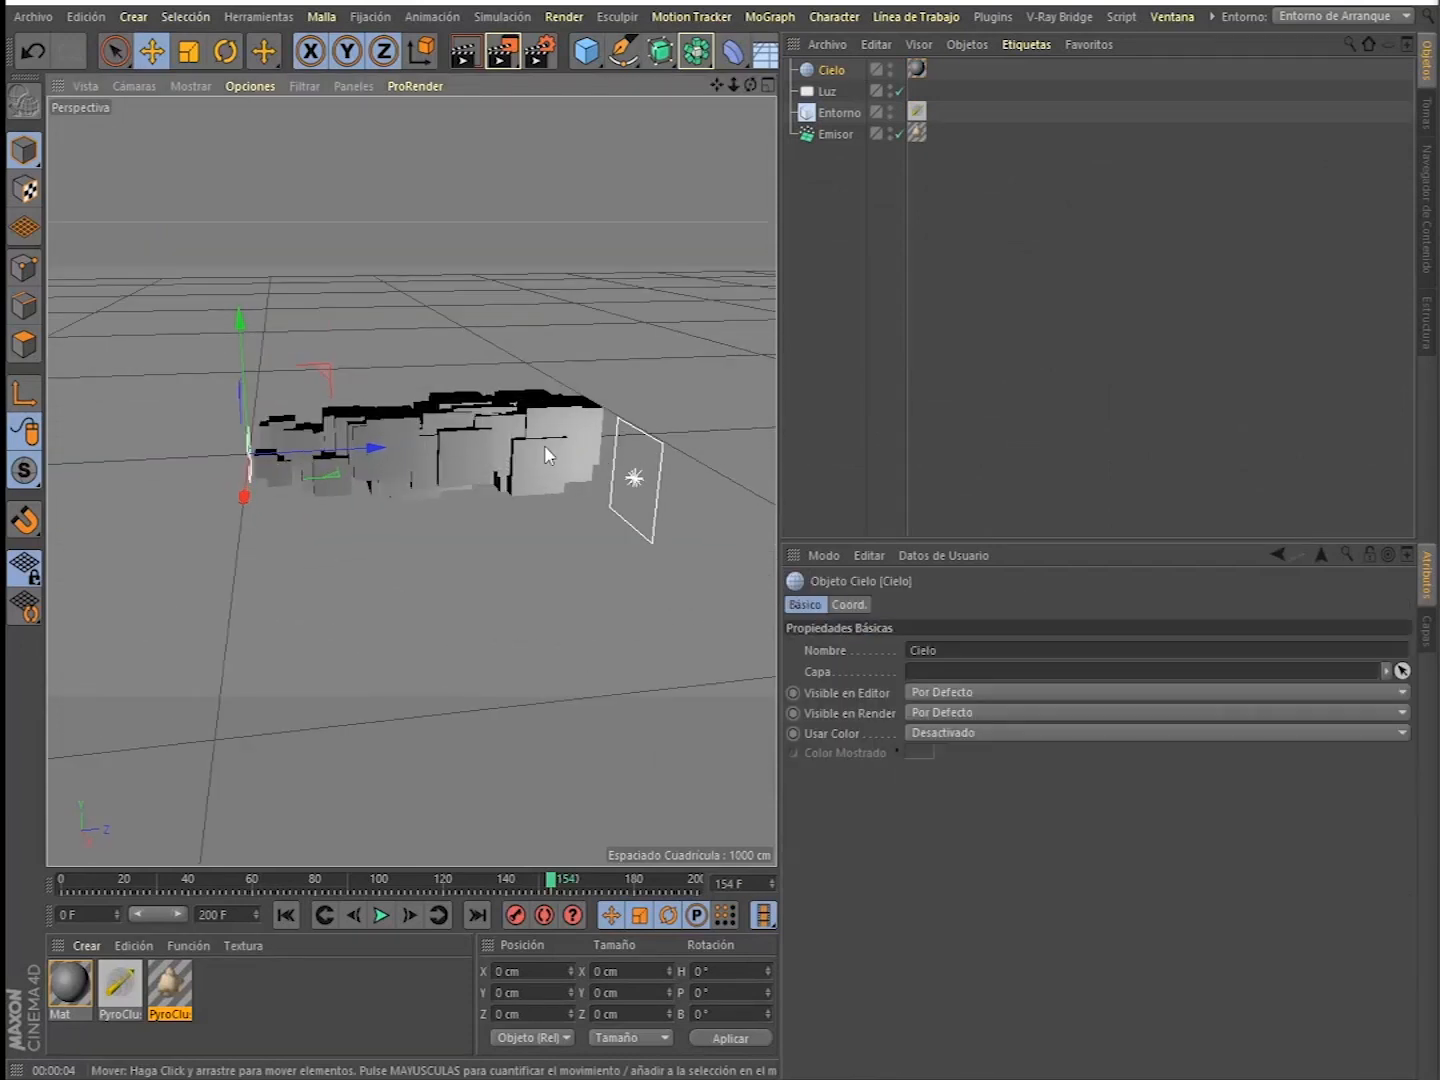
pyautogui.click(833, 134)
pyautogui.press('r')
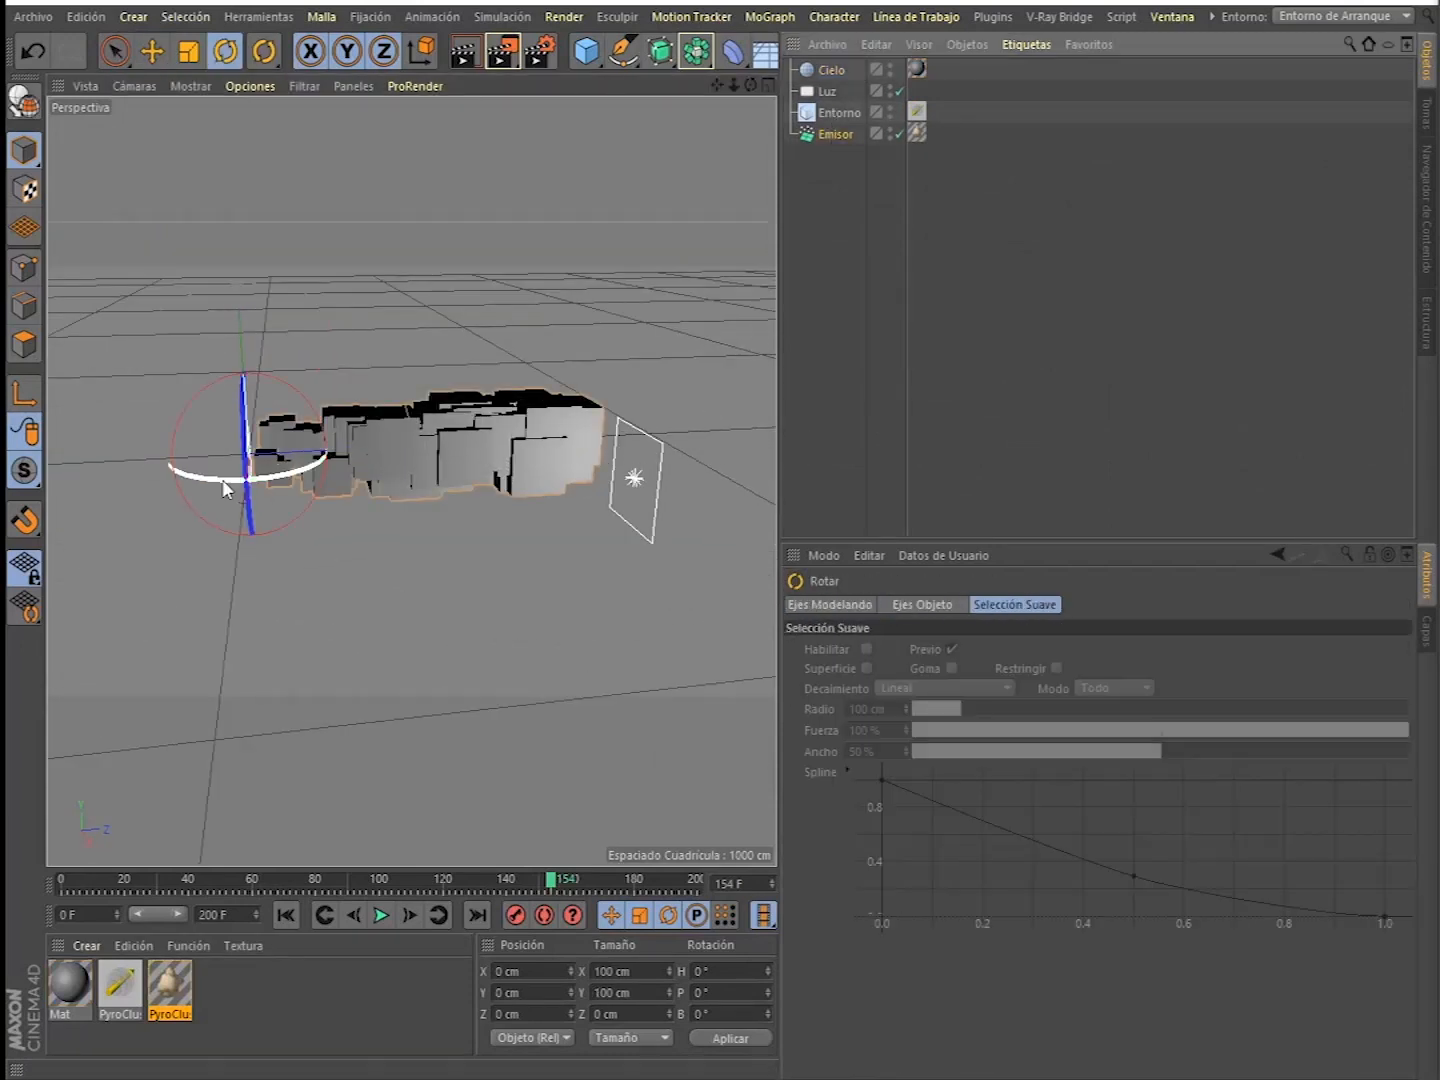
pyautogui.moveTo(183, 428); pyautogui.dragTo(203, 545)
pyautogui.click(381, 915)
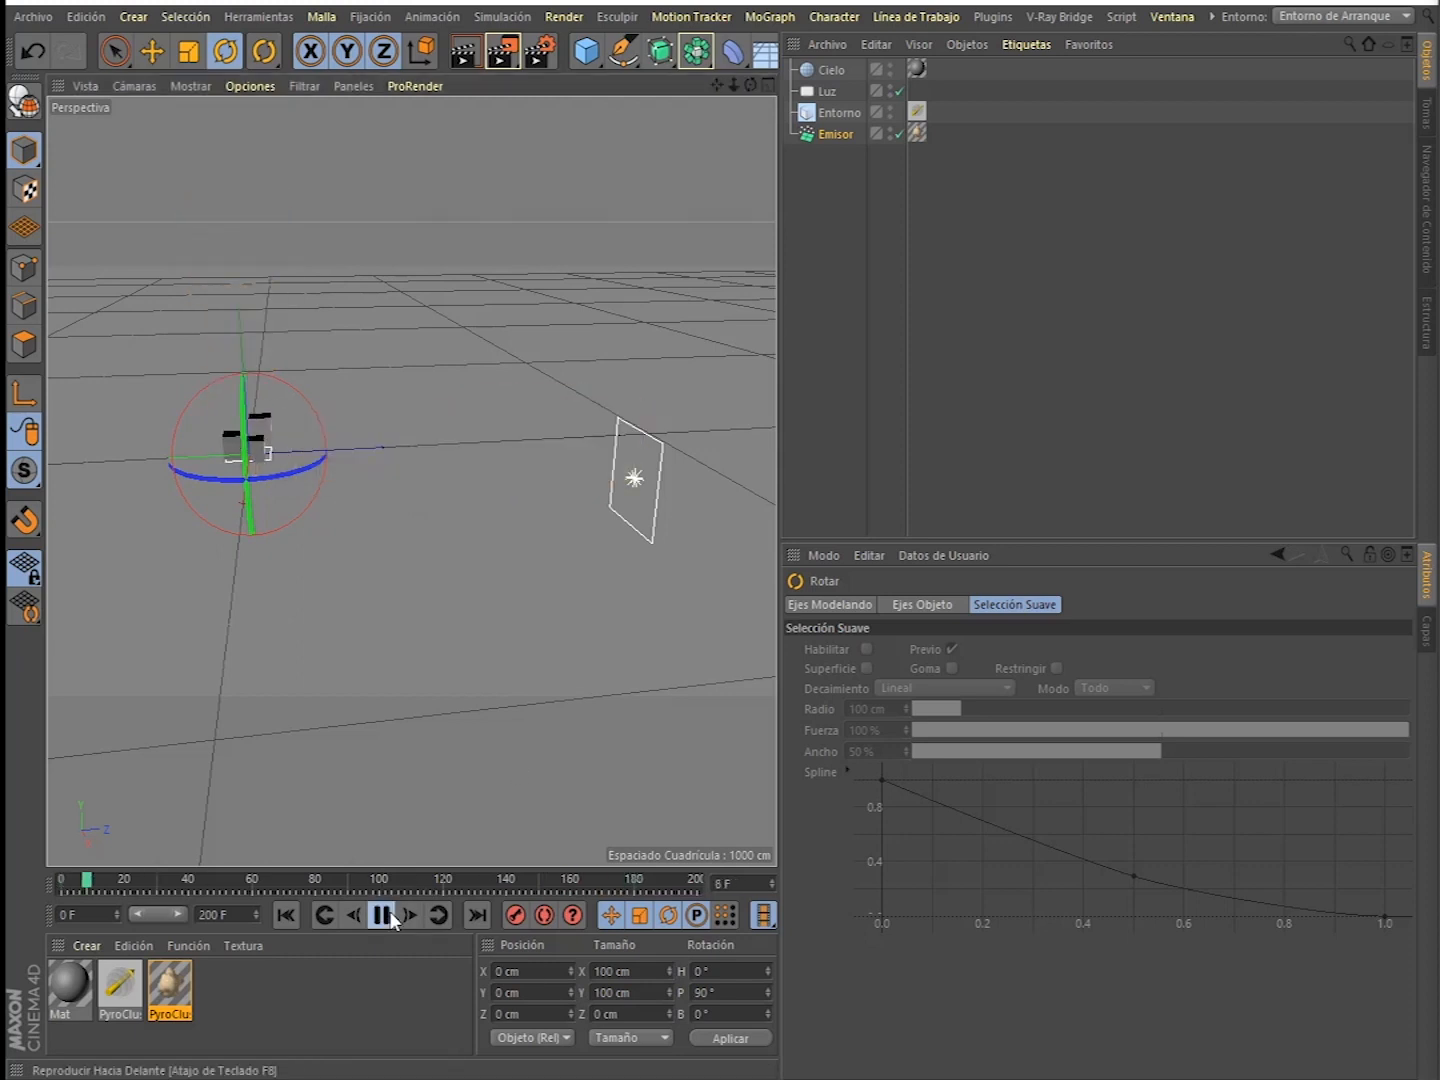
# - Stop the particle animation at frame 145
pyautogui.keyDown('alt'); pyautogui.moveTo(329, 425); pyautogui.dragTo(434, 450, button='middle'); pyautogui.keyUp('alt')
pyautogui.keyDown('alt'); pyautogui.moveTo(434, 451); pyautogui.dragTo(411, 386); pyautogui.keyUp('alt')
pyautogui.click(384, 914)
pyautogui.keyDown('alt'); pyautogui.moveTo(424, 681); pyautogui.dragTo(381, 430); pyautogui.keyUp('alt')
# - Move the area light Luz close to the emitter and rotate it to a P rotation of -90°
pyautogui.click(686, 540)
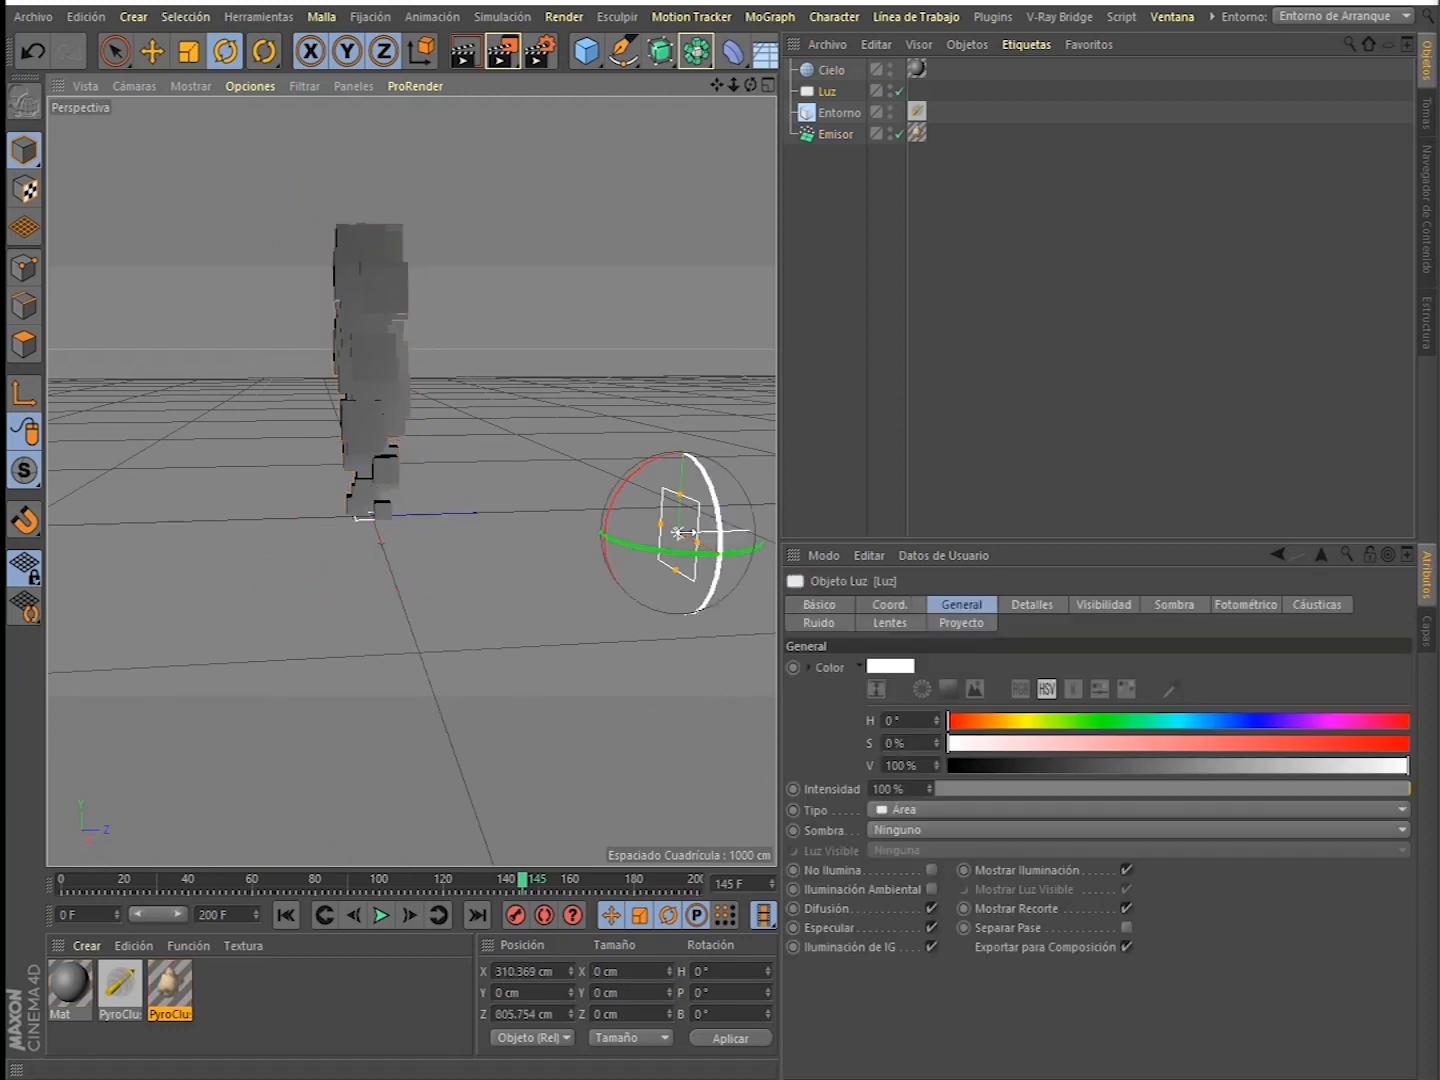
pyautogui.press('e')
pyautogui.moveTo(689, 545); pyautogui.dragTo(544, 746)
pyautogui.press('r')
pyautogui.keyDown('alt'); pyautogui.moveTo(412, 481); pyautogui.dragTo(473, 536); pyautogui.keyUp('alt')
# - Place two copies of the rotated area light on the other sides of the particle column's base
pyautogui.press('e')
pyautogui.moveTo(410, 649); pyautogui.dragTo(589, 577)
pyautogui.moveTo(383, 724); pyautogui.dragTo(221, 425)
pyautogui.keyDown('alt'); pyautogui.moveTo(343, 395); pyautogui.dragTo(263, 560); pyautogui.keyUp('alt')
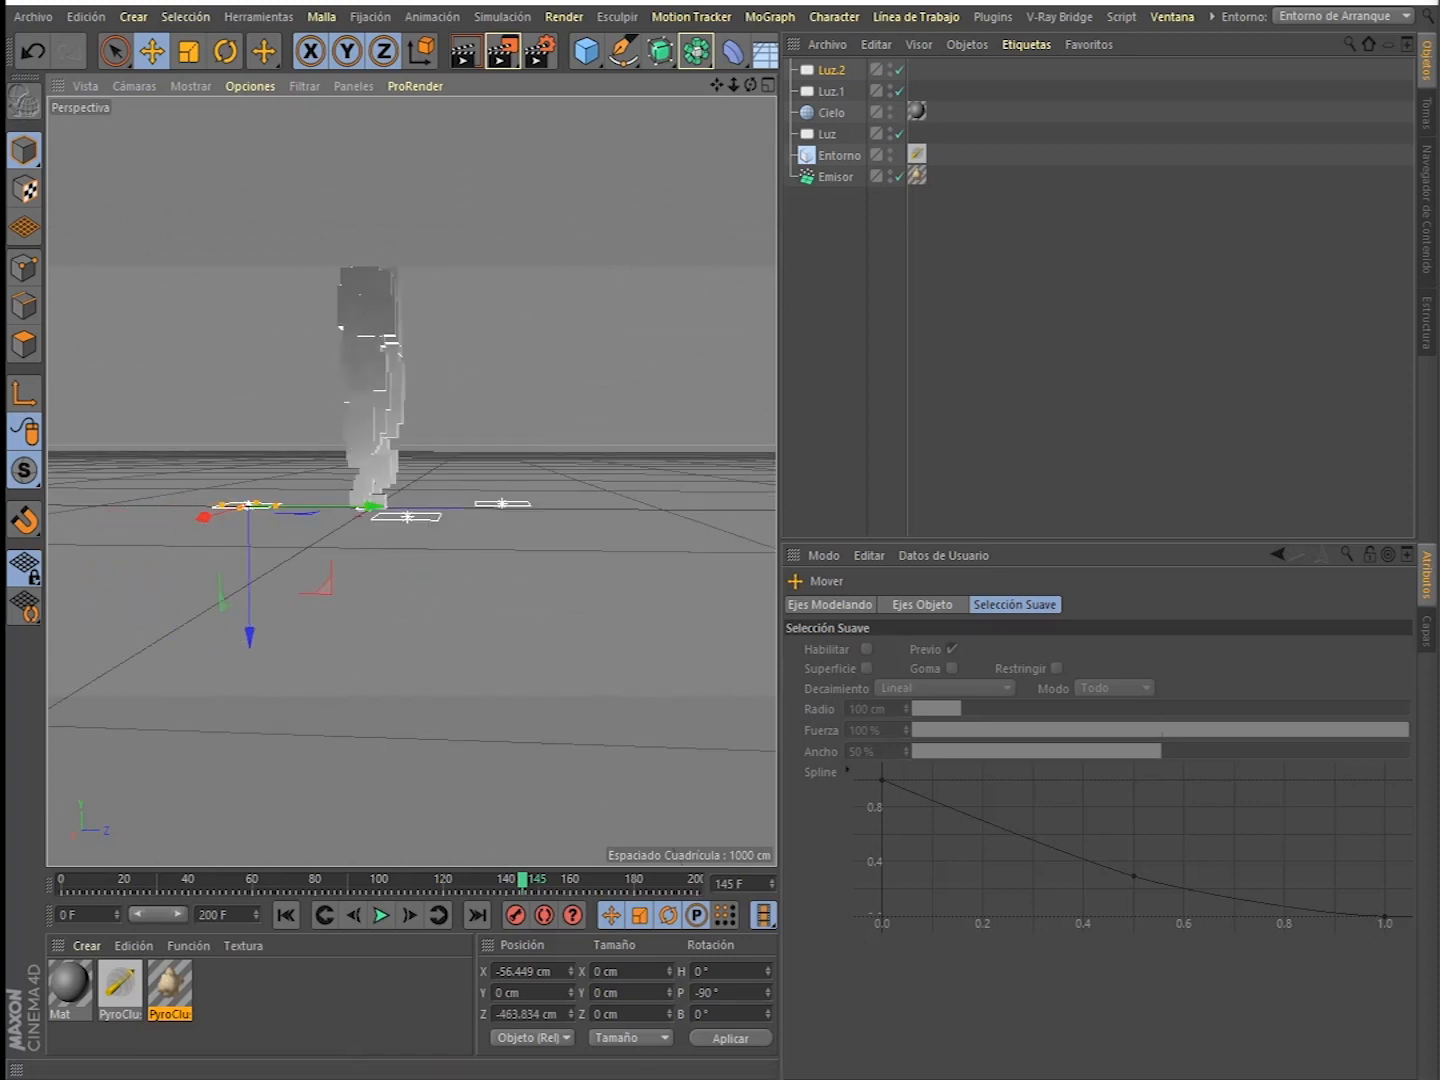
# - Lower the Brillo of the sky material Mat to 19% and render the perspective view
pyautogui.doubleClick(69, 985)
pyautogui.moveTo(877, 315); pyautogui.dragTo(705, 313)
pyautogui.click(950, 114)
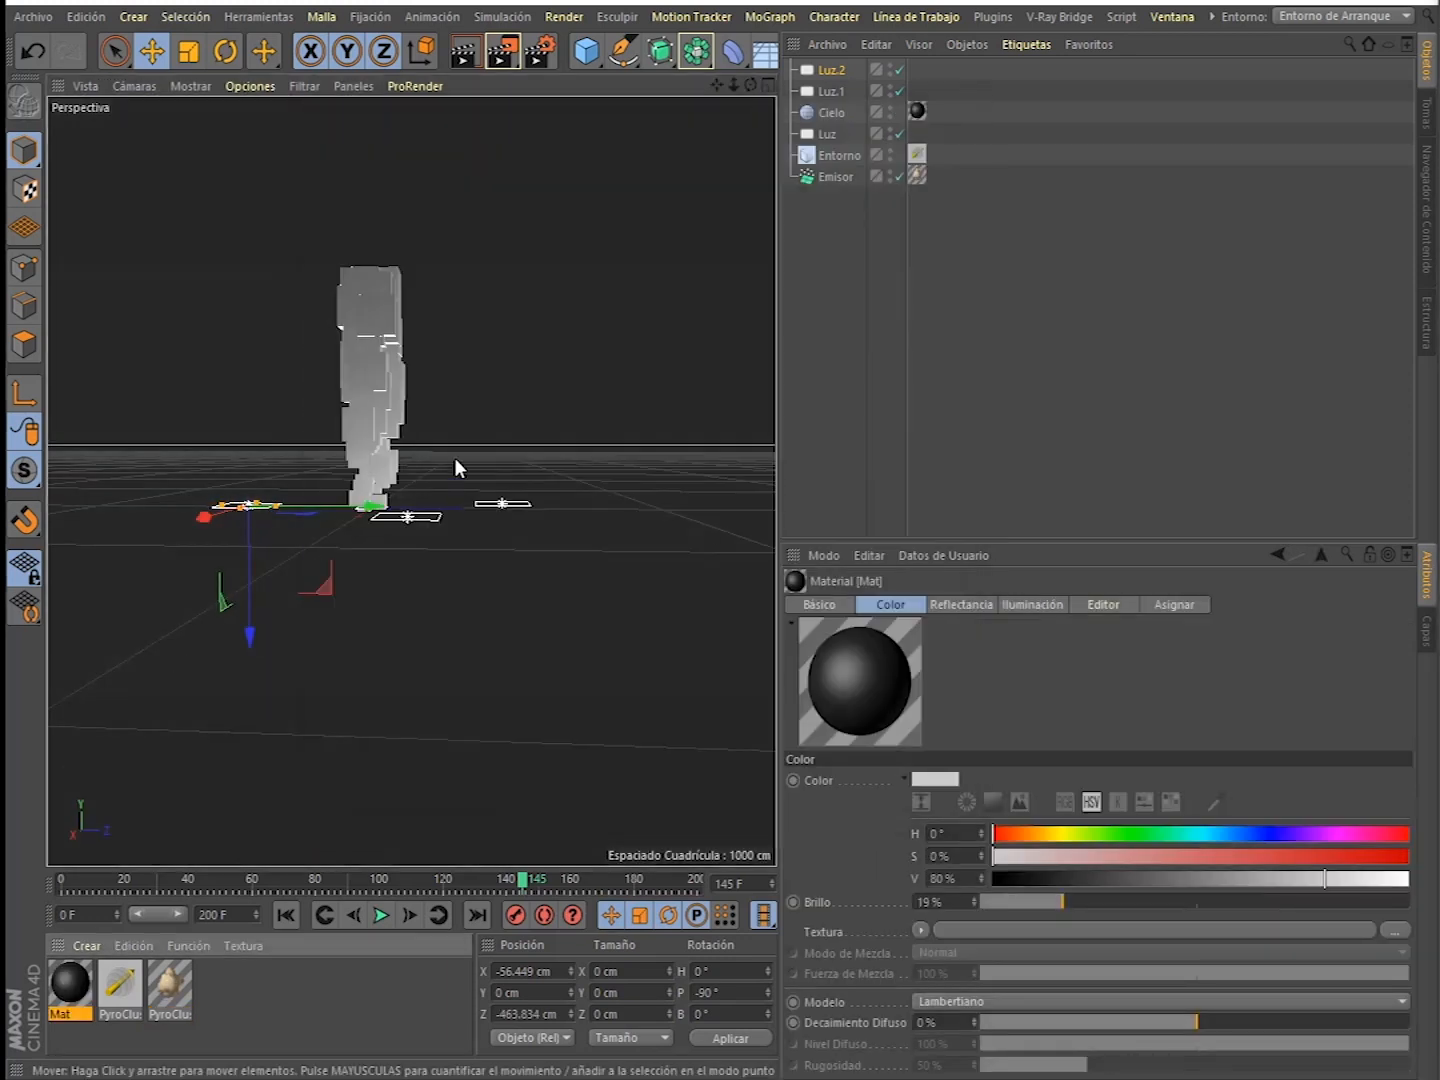
pyautogui.scroll(3, 453, 457)
pyautogui.keyDown('alt'); pyautogui.moveTo(448, 453); pyautogui.dragTo(437, 413); pyautogui.keyUp('alt')
pyautogui.keyDown('alt'); pyautogui.moveTo(391, 487); pyautogui.dragTo(386, 553, button='middle'); pyautogui.keyUp('alt')
pyautogui.hotkey('ctrl', 'r')
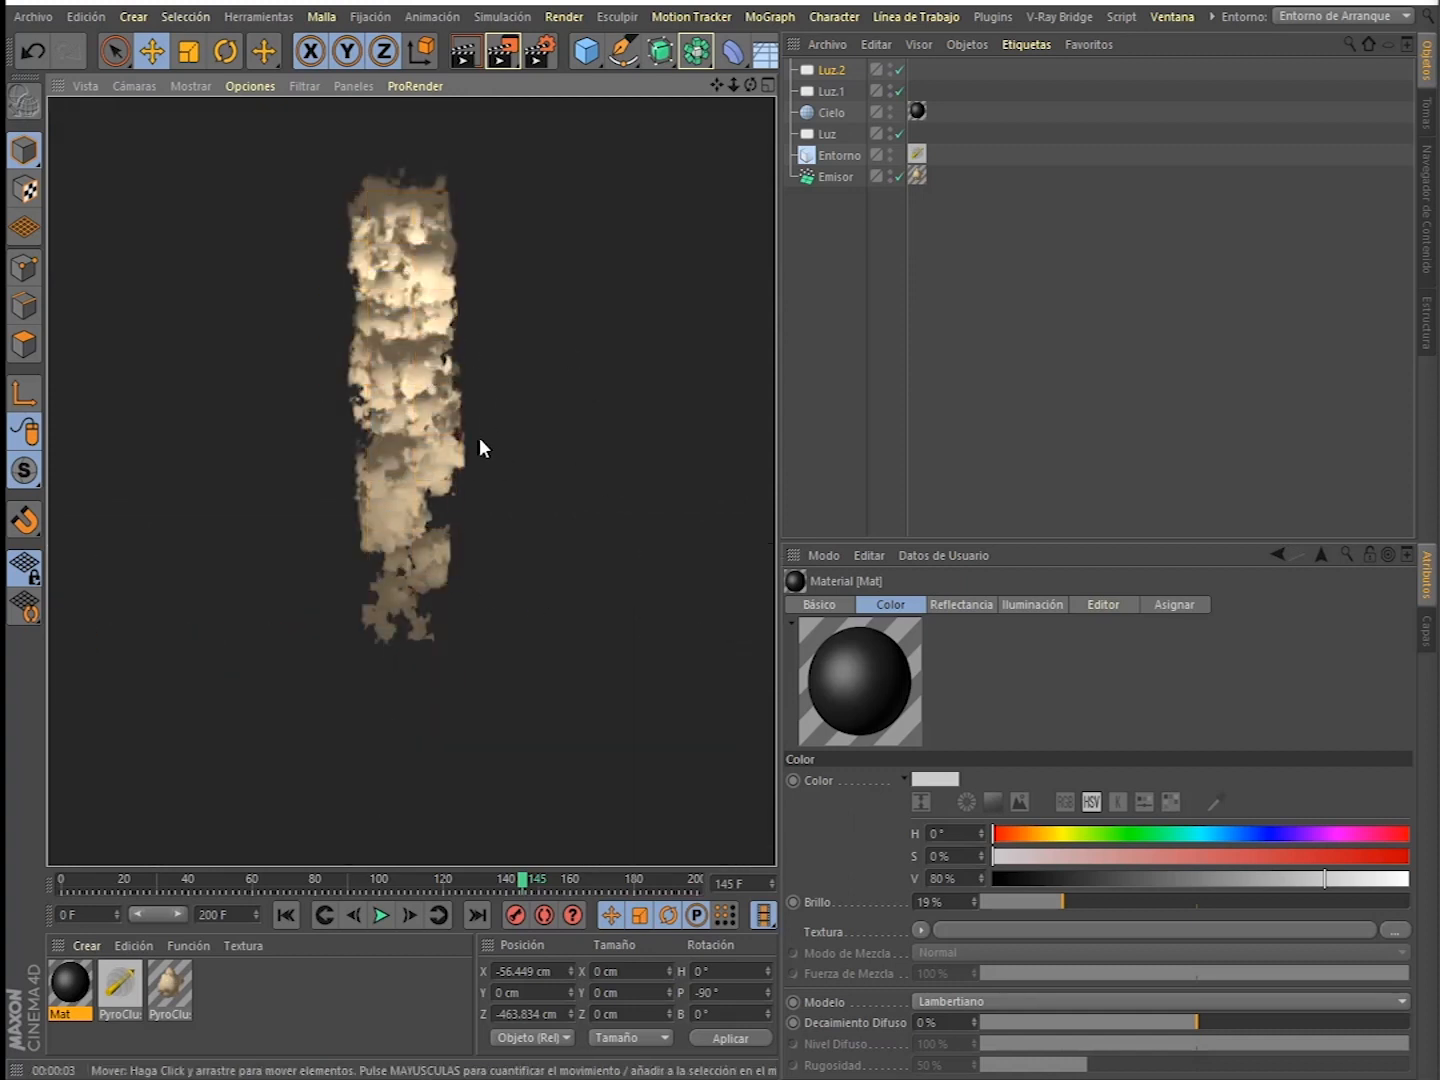
# - Adjust the Modo and Auto Iluminado settings in the emitter's PyroCluster material lighting
pyautogui.doubleClick(178, 983)
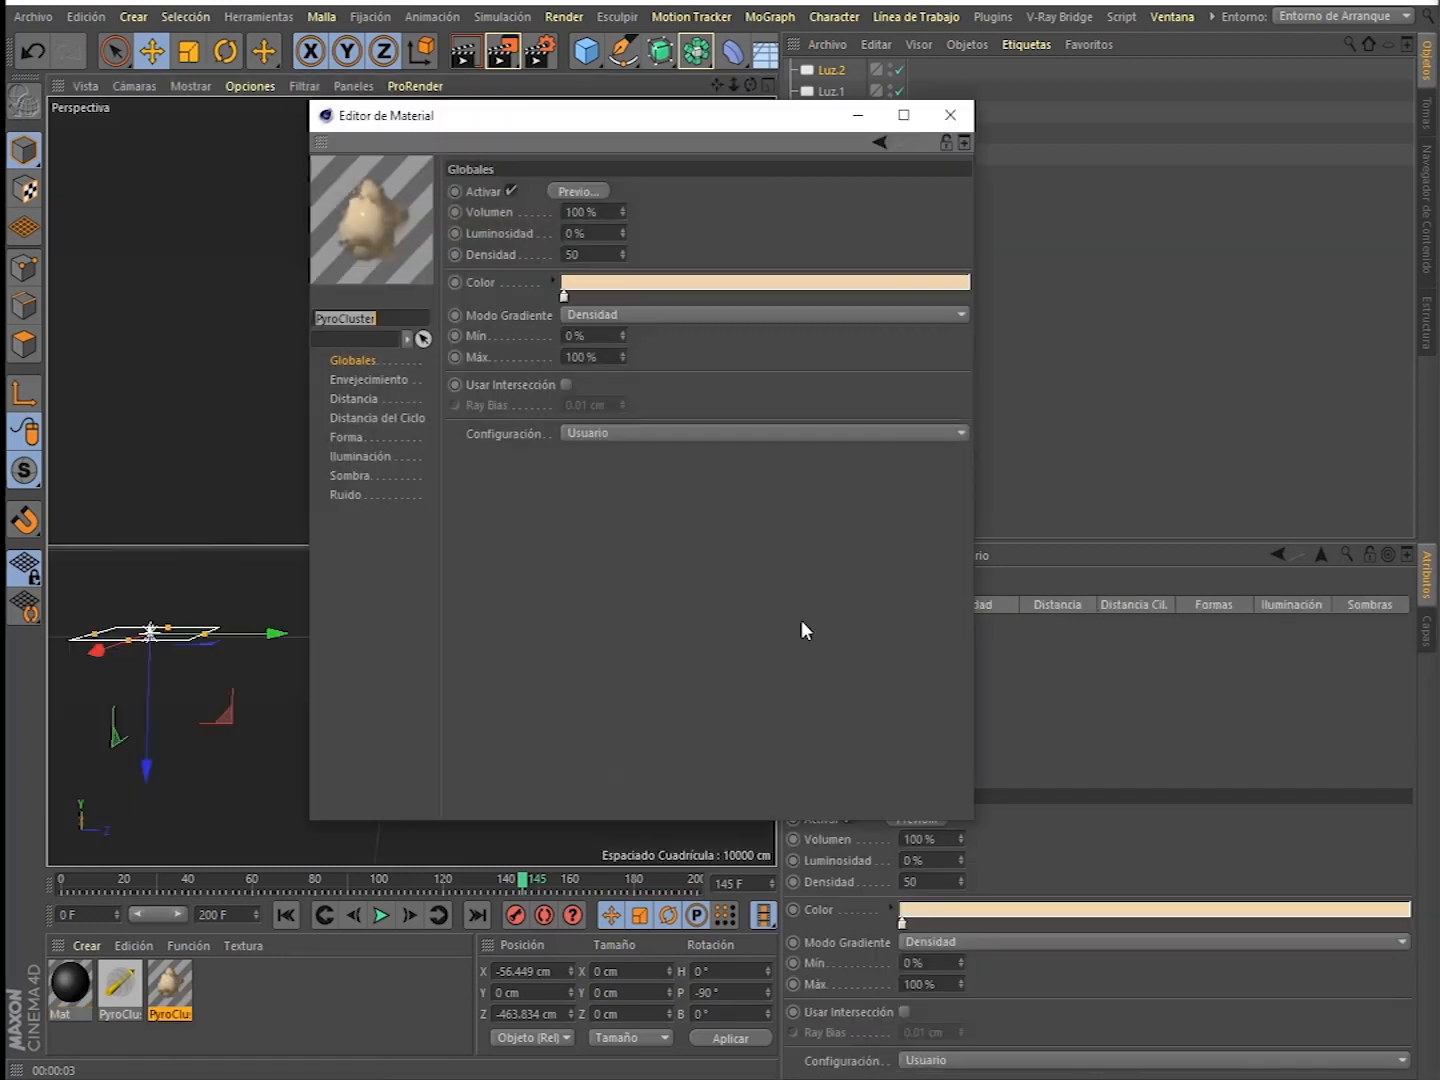
pyautogui.moveTo(628, 113); pyautogui.dragTo(1100, 94)
pyautogui.click(845, 435)
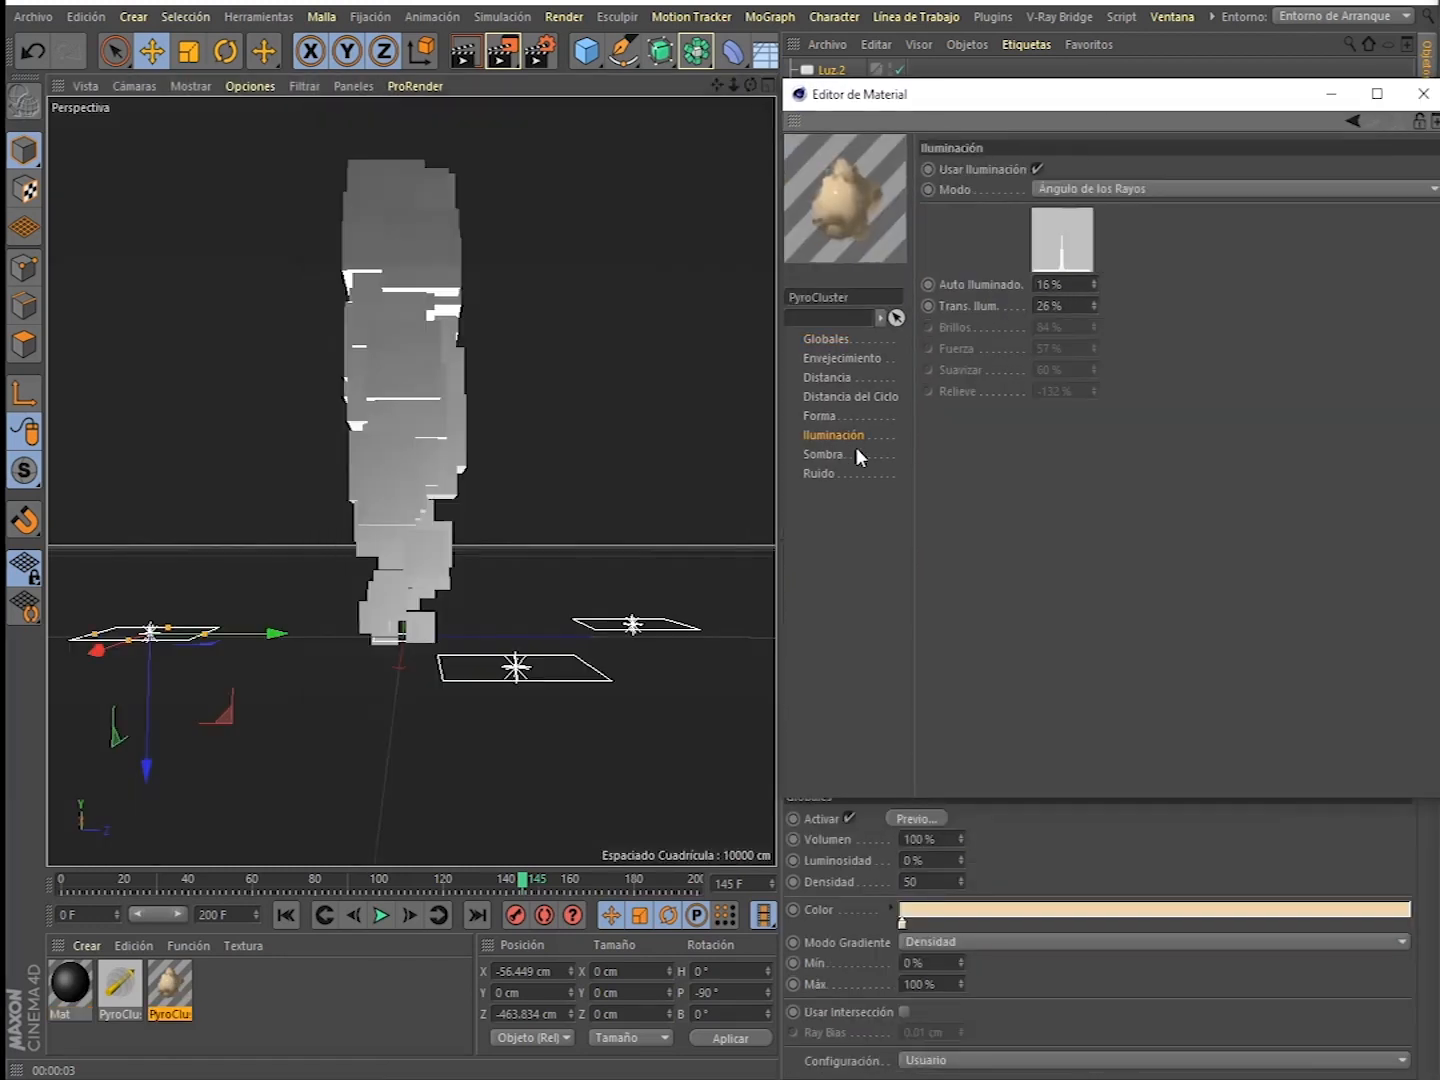
pyautogui.click(1168, 188)
pyautogui.click(1120, 229)
pyautogui.moveTo(1095, 284)
pyautogui.mouseDown()
pyautogui.moveTo(1094, 312)
pyautogui.moveTo(1093, 288)
pyautogui.mouseUp()
pyautogui.click(829, 419)
# - Try the Gaseoso and Turbulencia noise types on the emitter's PyroCluster material
pyautogui.click(828, 473)
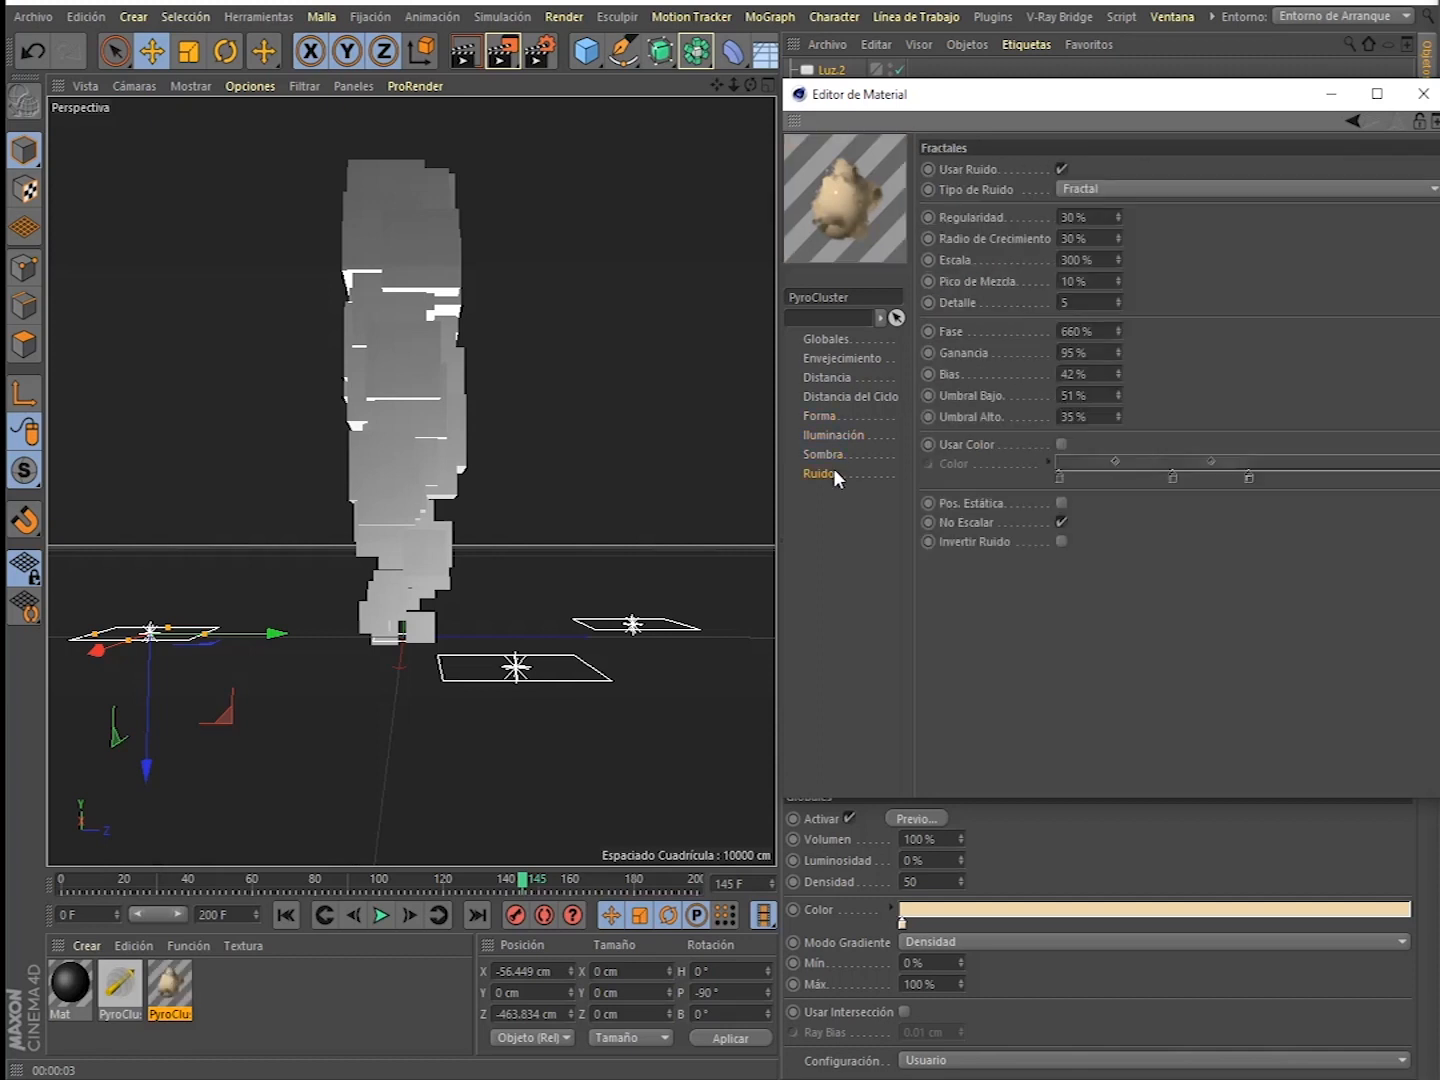
pyautogui.click(1134, 190)
pyautogui.click(1090, 277)
pyautogui.click(1102, 200)
pyautogui.click(1100, 210)
pyautogui.click(1098, 190)
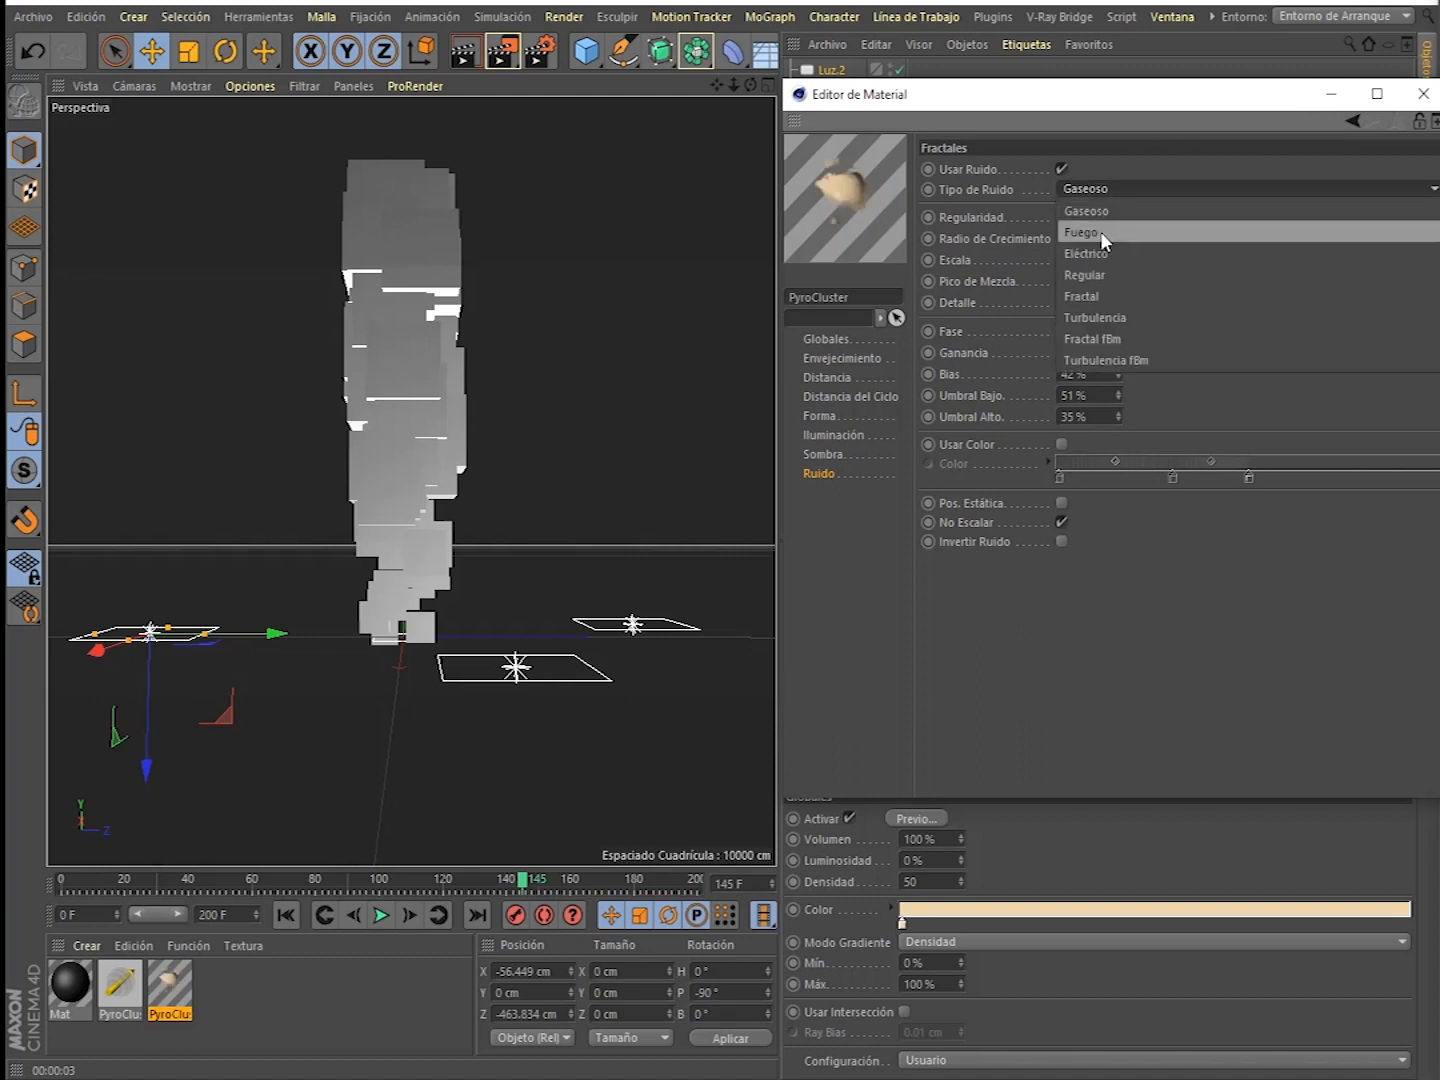
pyautogui.click(1104, 291)
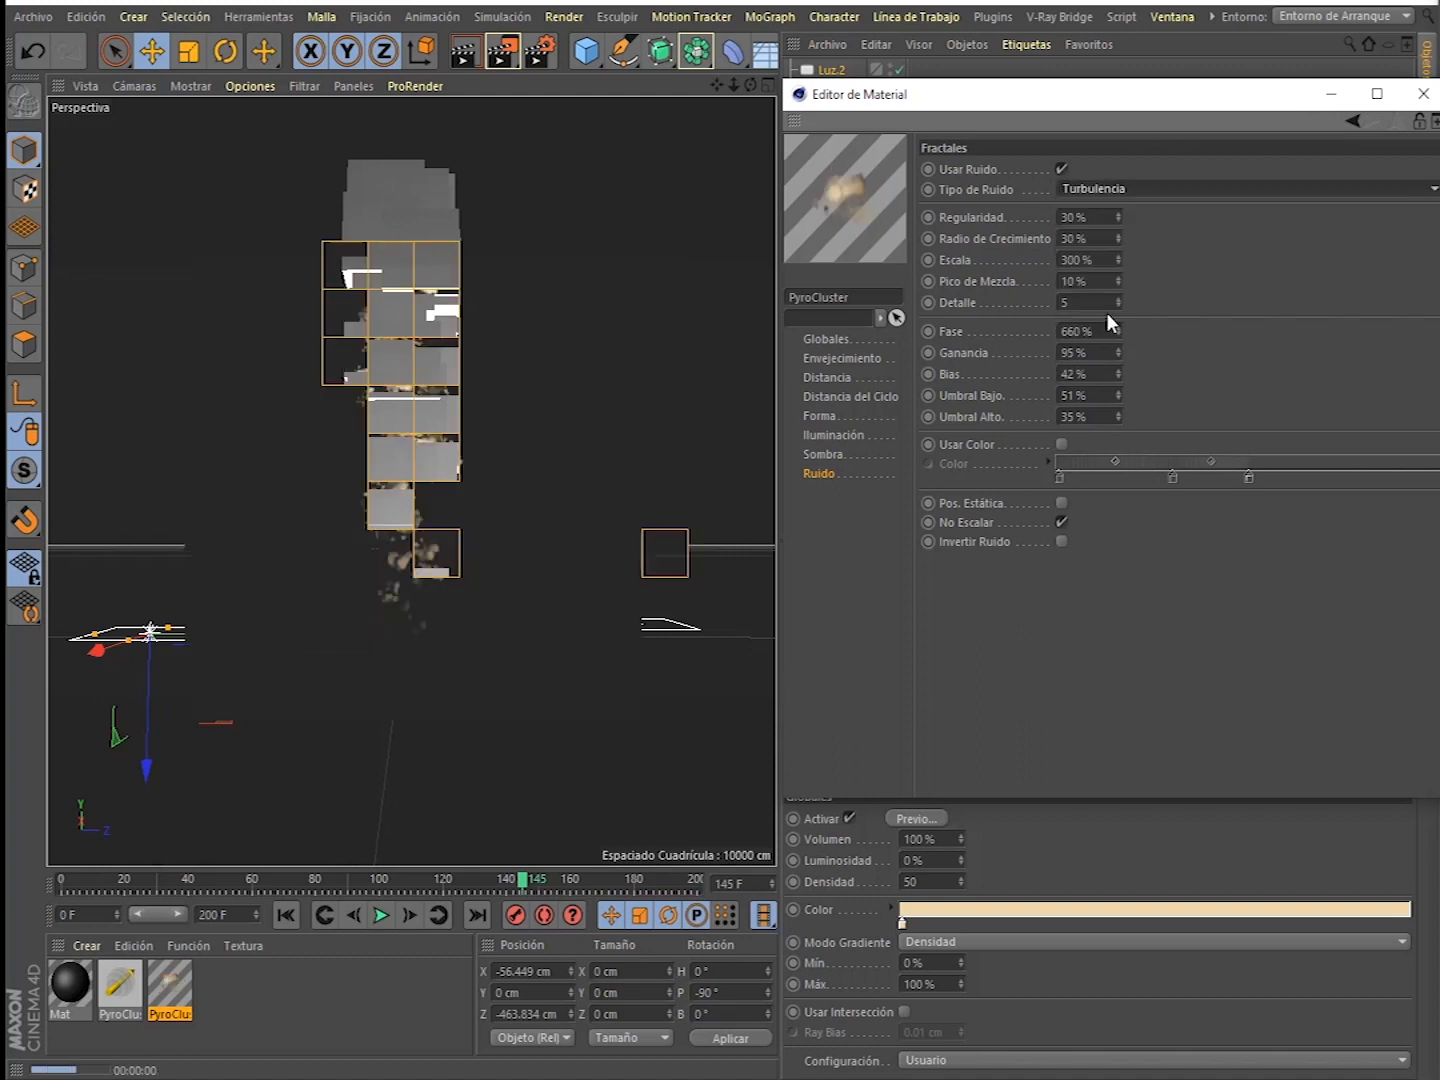
# - Try the Fuego and Turbulencia fBm noise types, and set Tipo de Ruido to Regular
pyautogui.click(1062, 190)
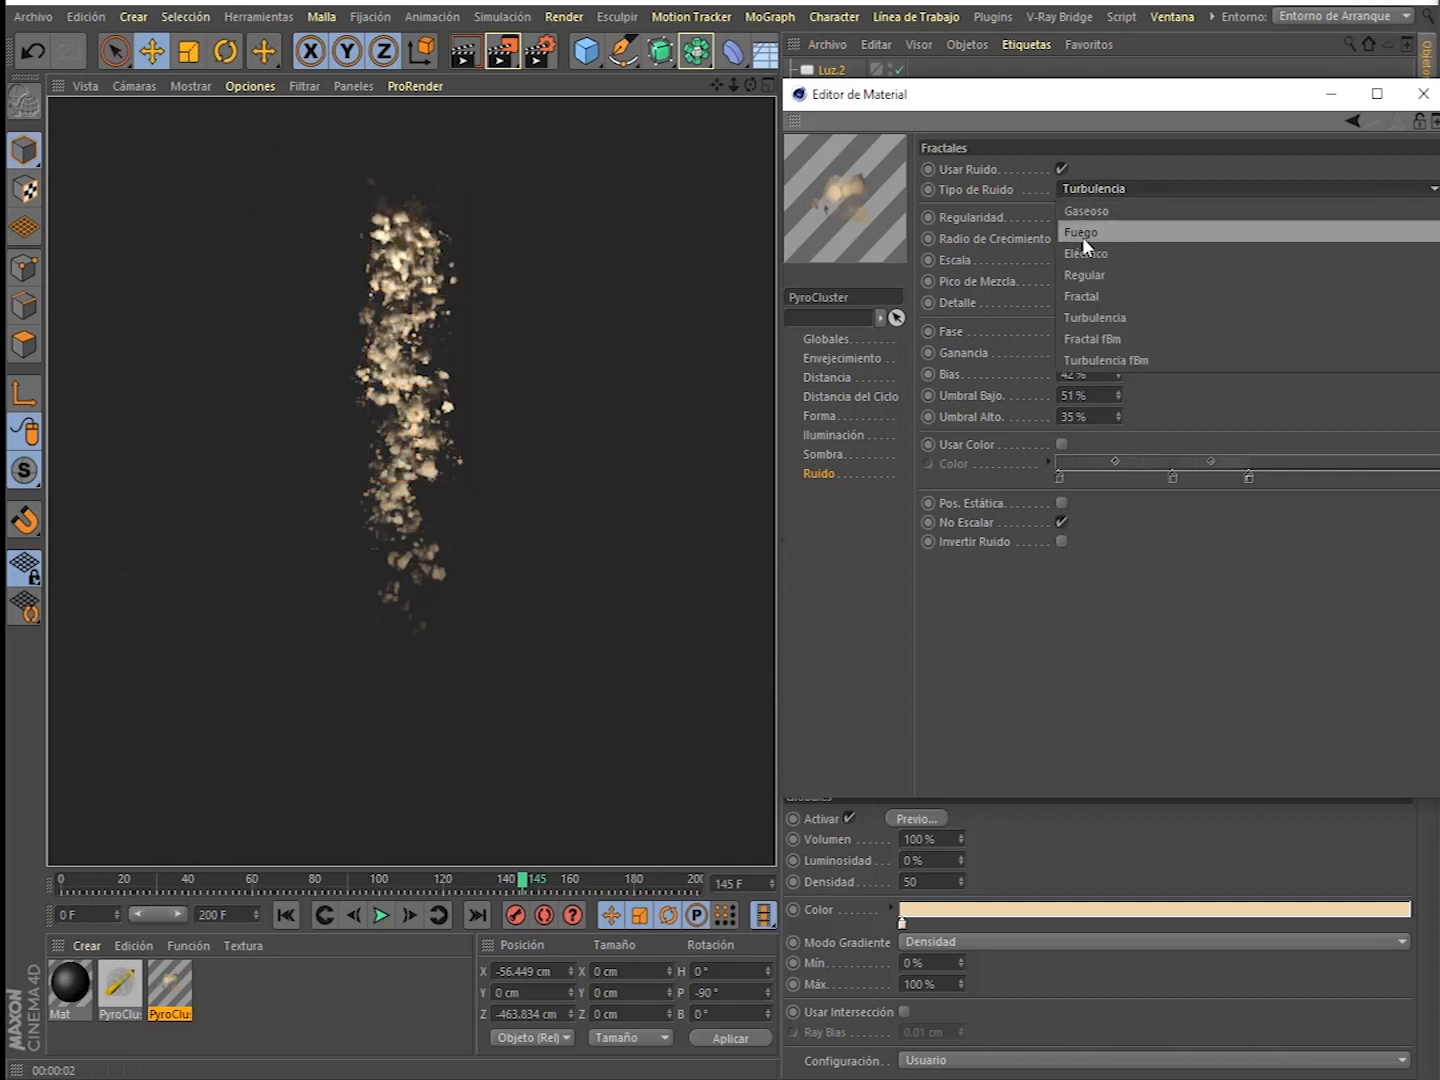
pyautogui.click(1111, 315)
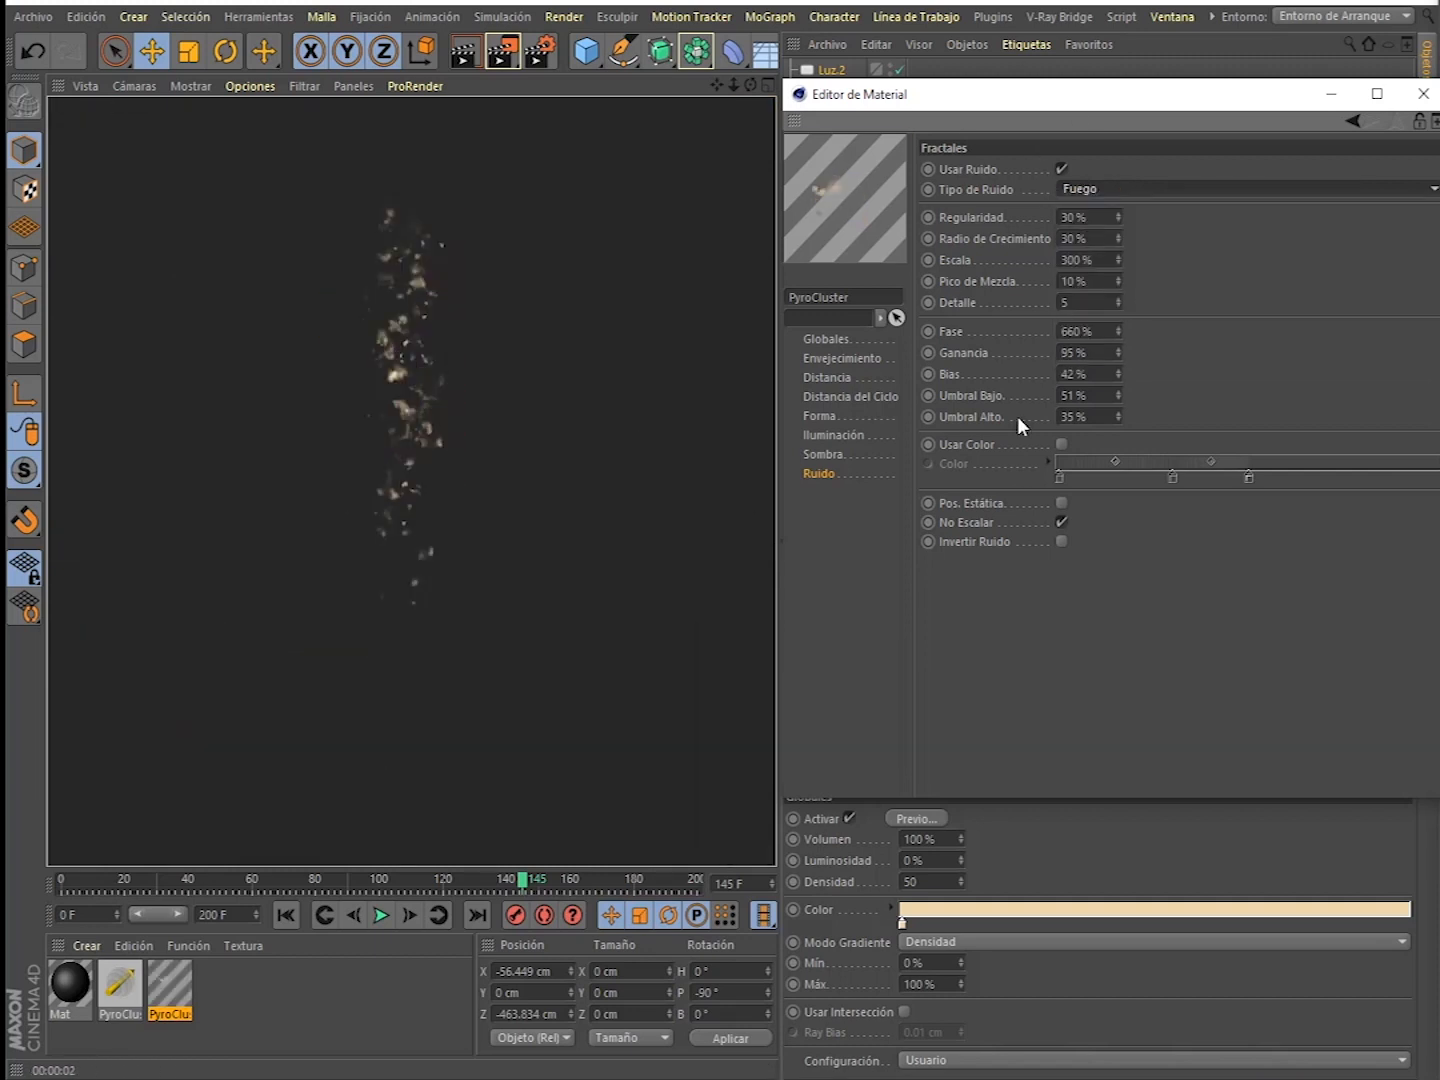
pyautogui.click(1108, 189)
pyautogui.click(1100, 360)
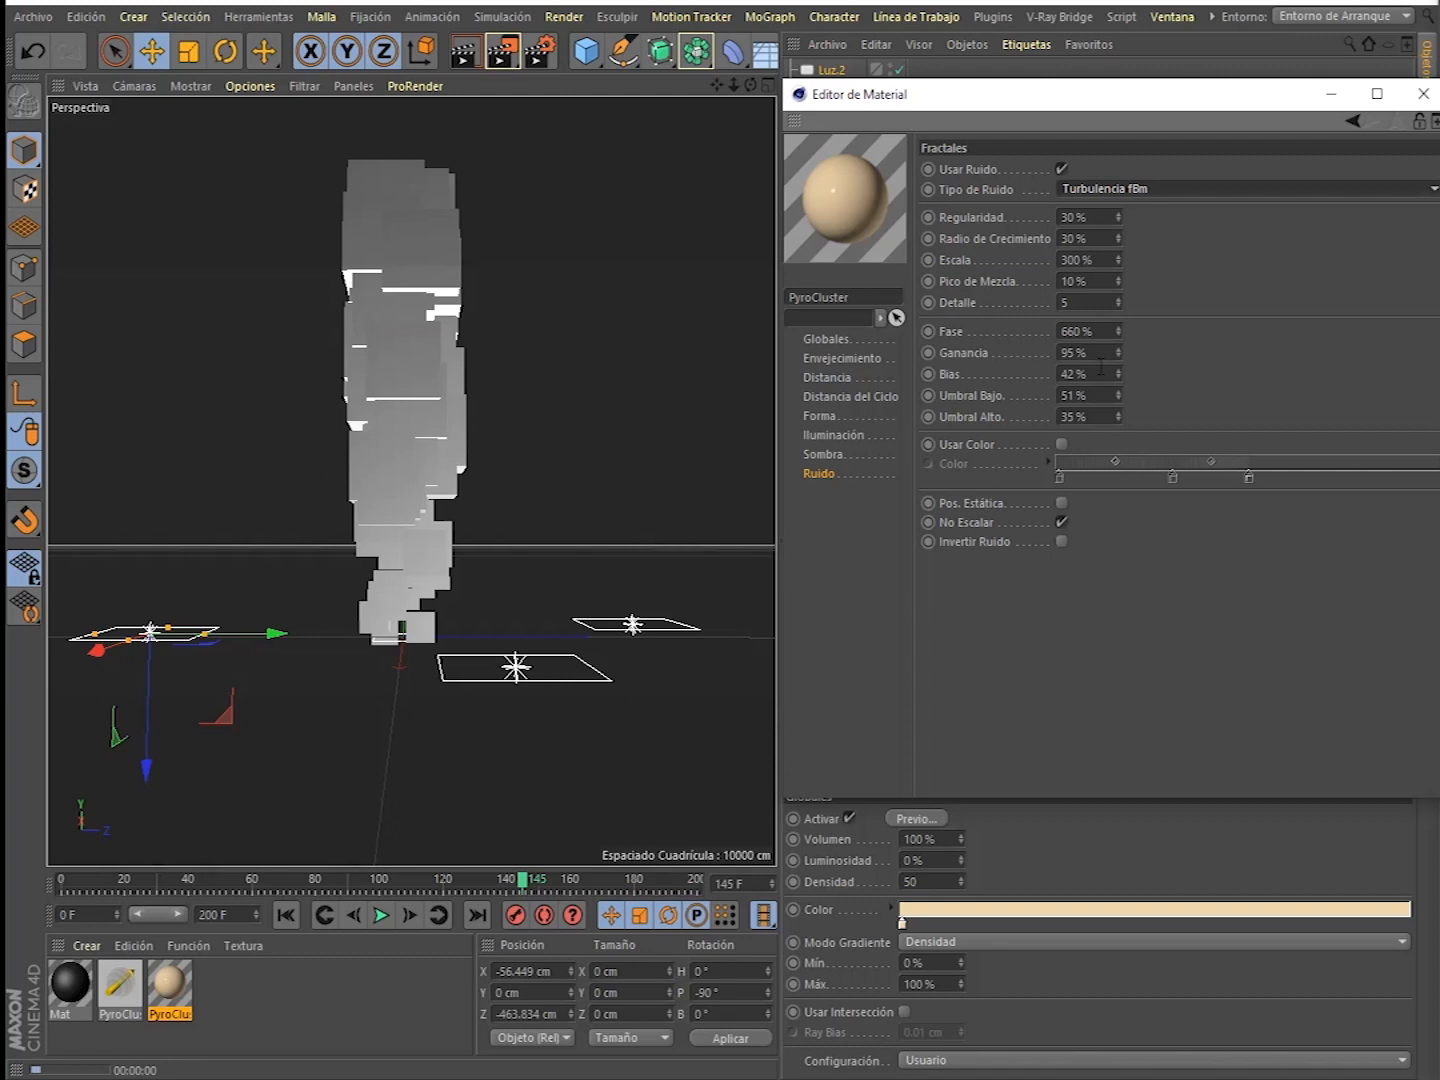
pyautogui.click(1108, 190)
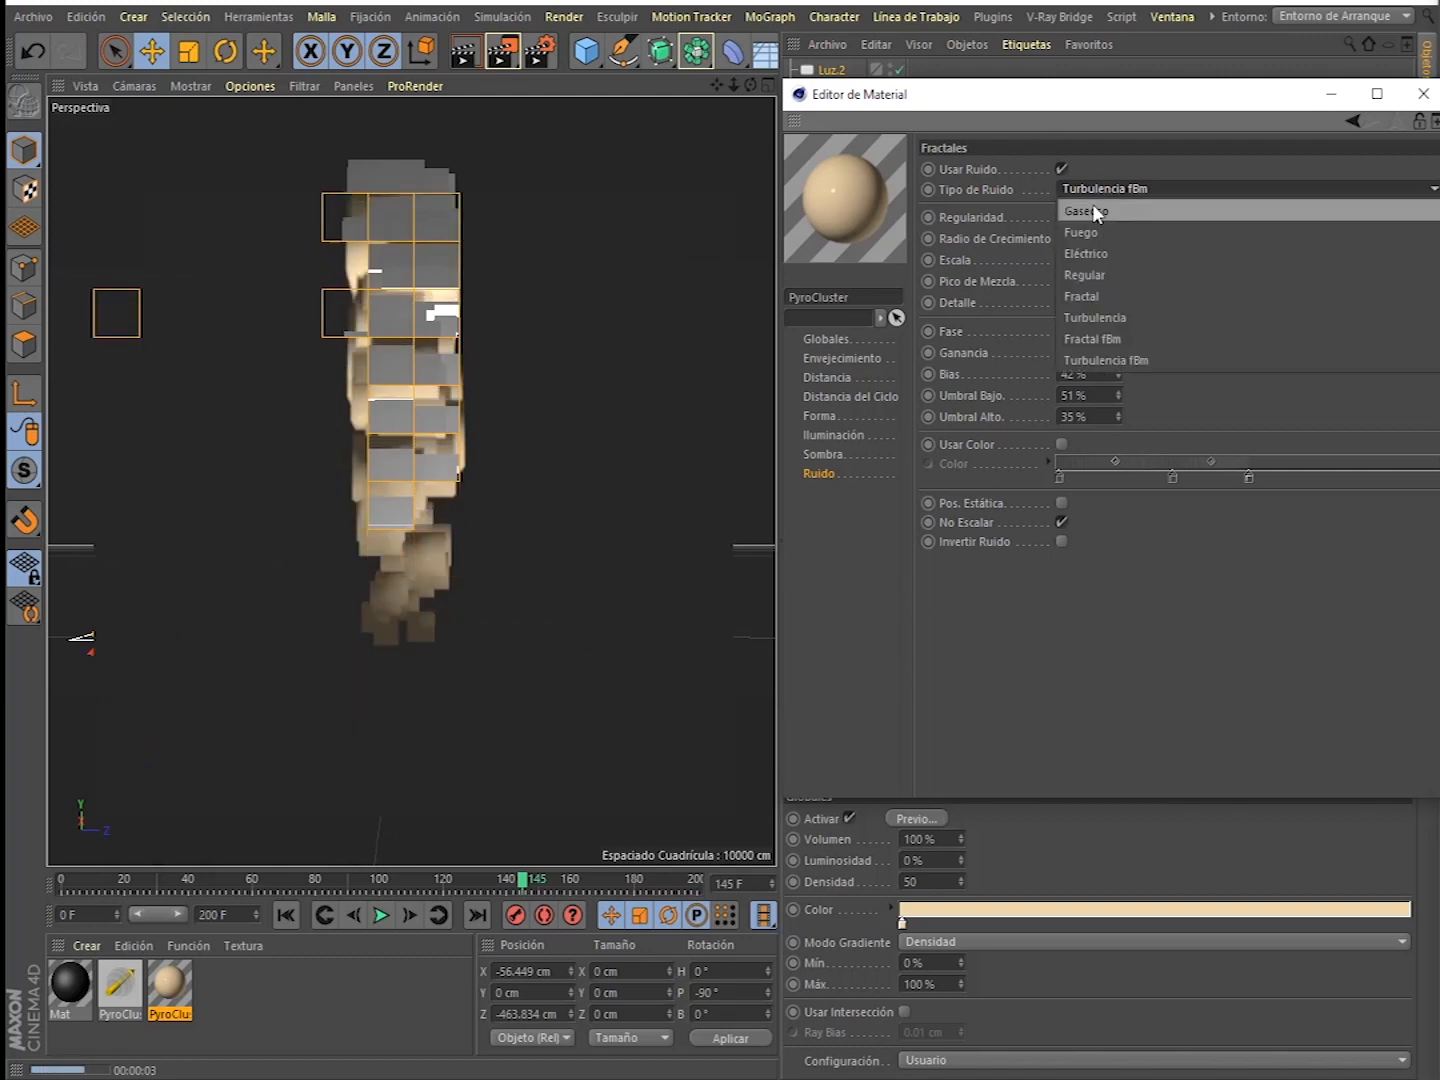
pyautogui.click(1091, 252)
pyautogui.scroll(1, 1105, 189)
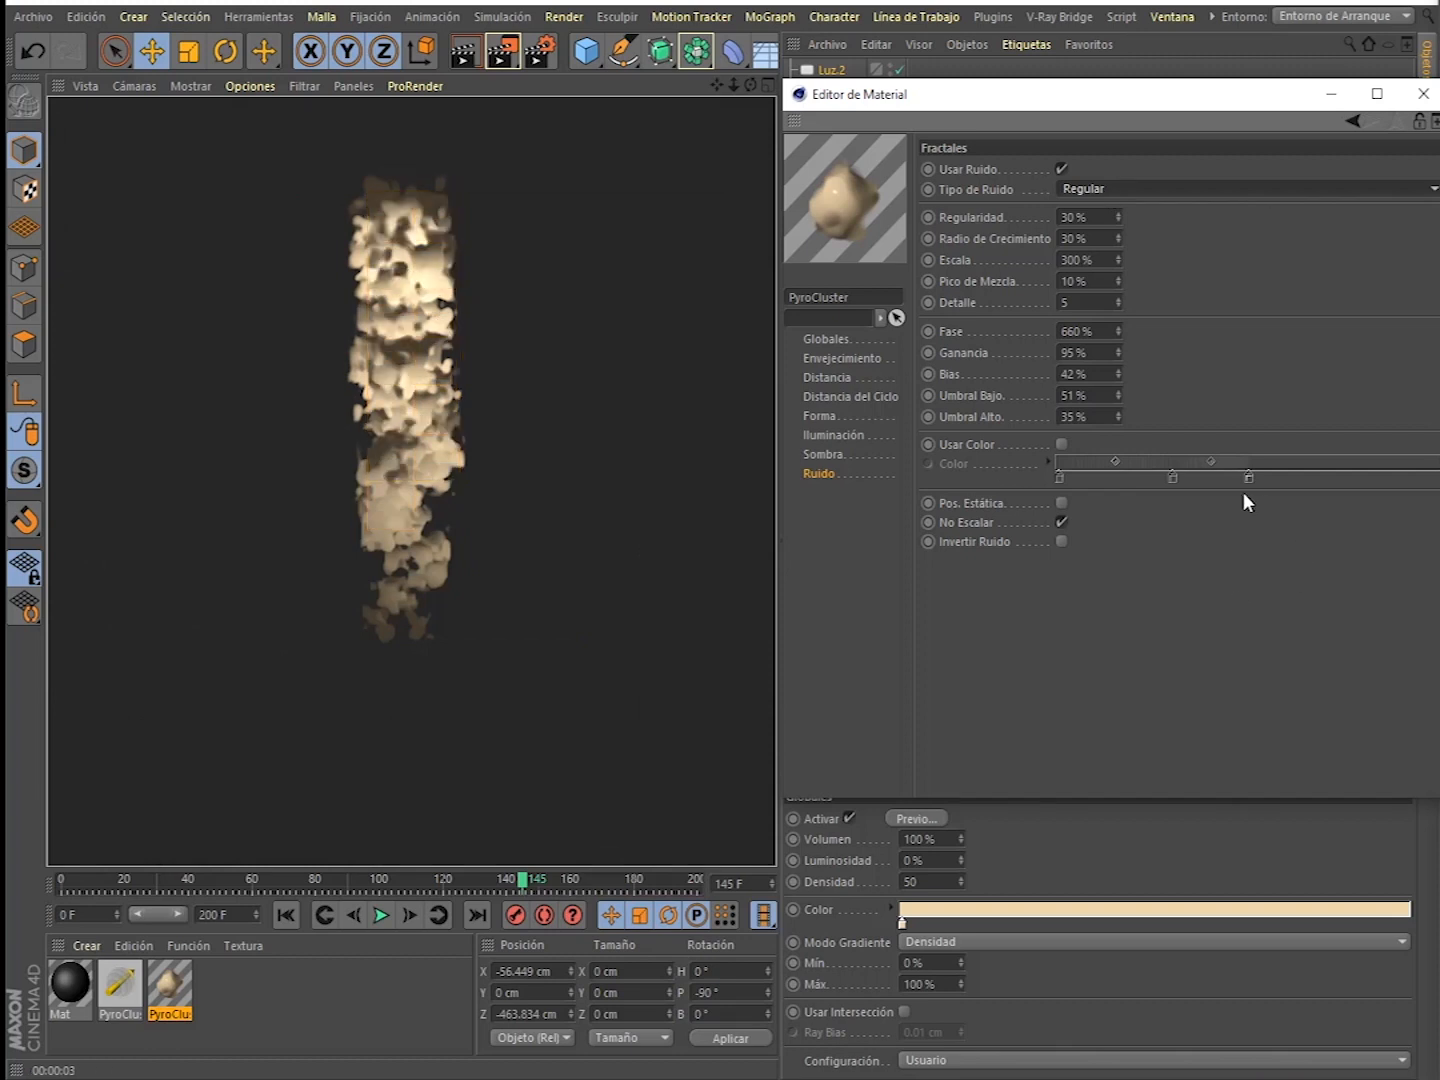
# - Set the PyroCluster material's global Volumen to 83% and Densidad to 589.6
pyautogui.click(826, 339)
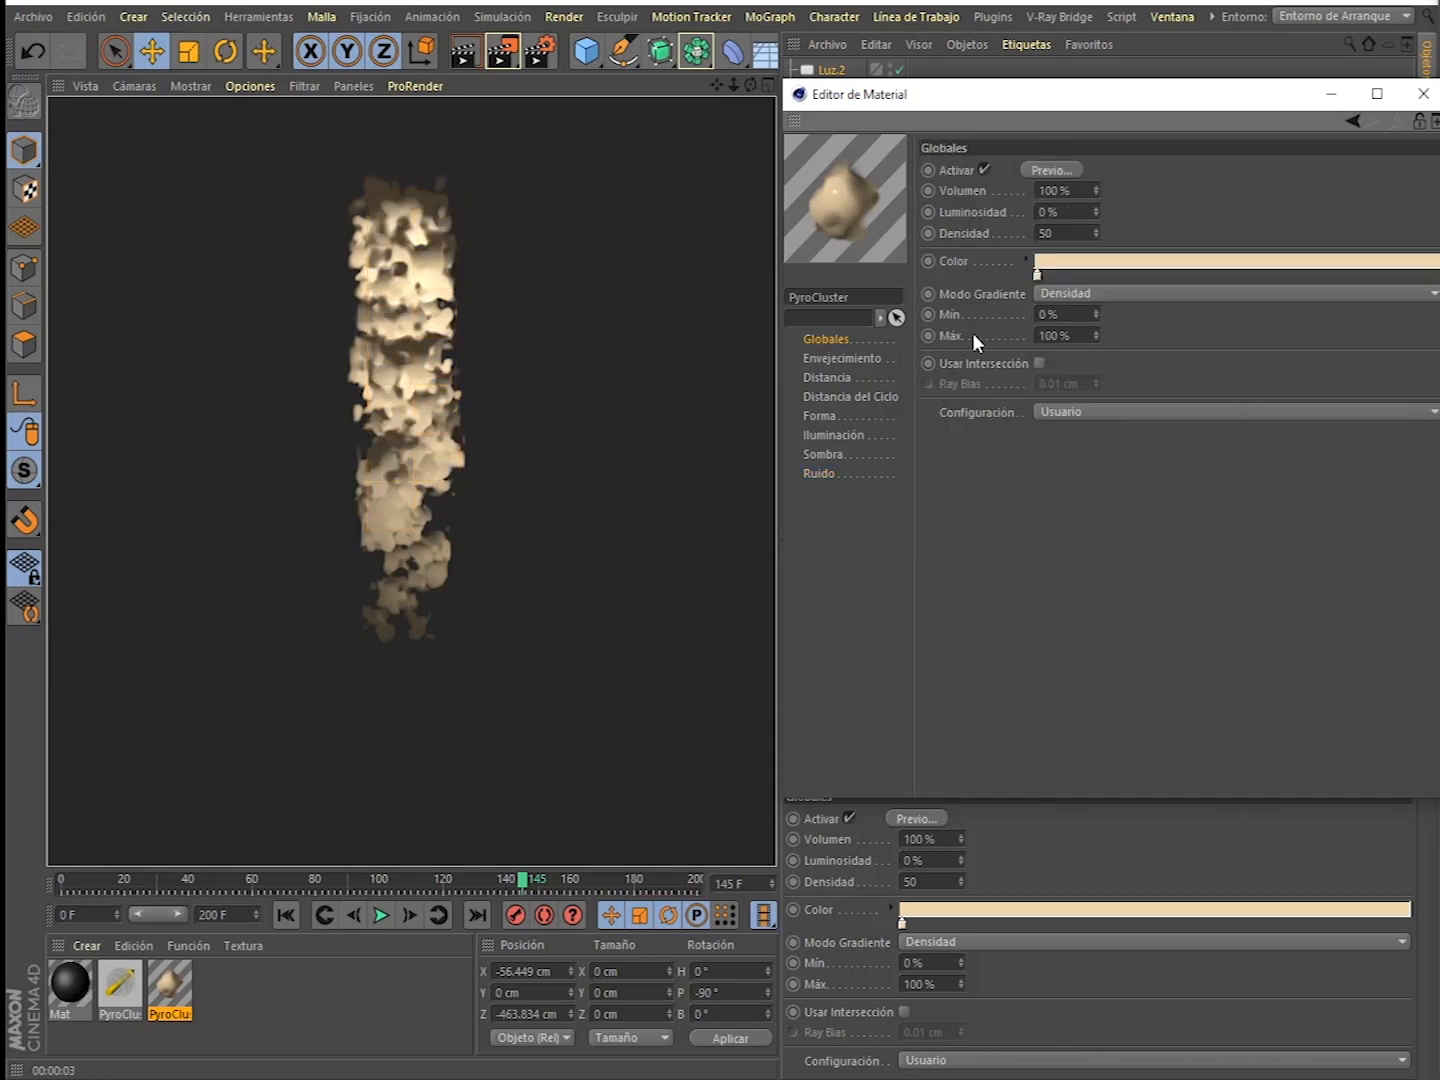
pyautogui.moveTo(1166, 282); pyautogui.dragTo(1020, 274)
pyautogui.moveTo(1093, 189)
pyautogui.mouseDown()
pyautogui.moveTo(1098, 175)
pyautogui.moveTo(1095, 230)
pyautogui.moveTo(1097, 159)
pyautogui.mouseUp()
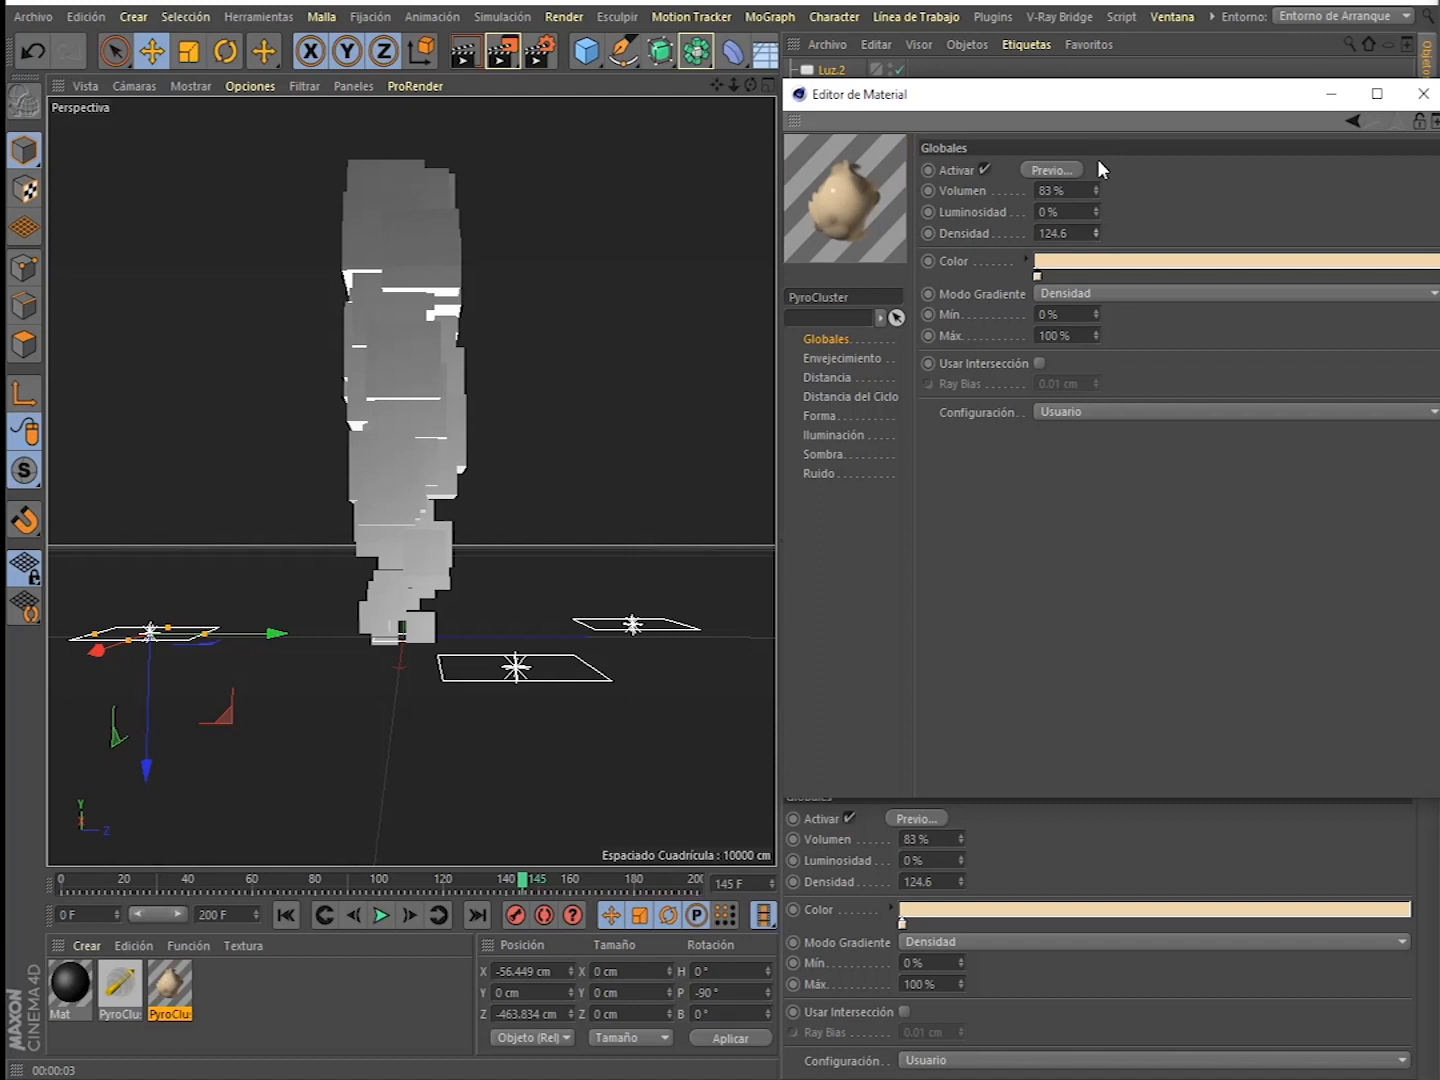
pyautogui.moveTo(1096, 233); pyautogui.dragTo(1089, 267)
# - Try the Eléctrico and Fuego noise types, and render the view with Fuego
pyautogui.click(822, 415)
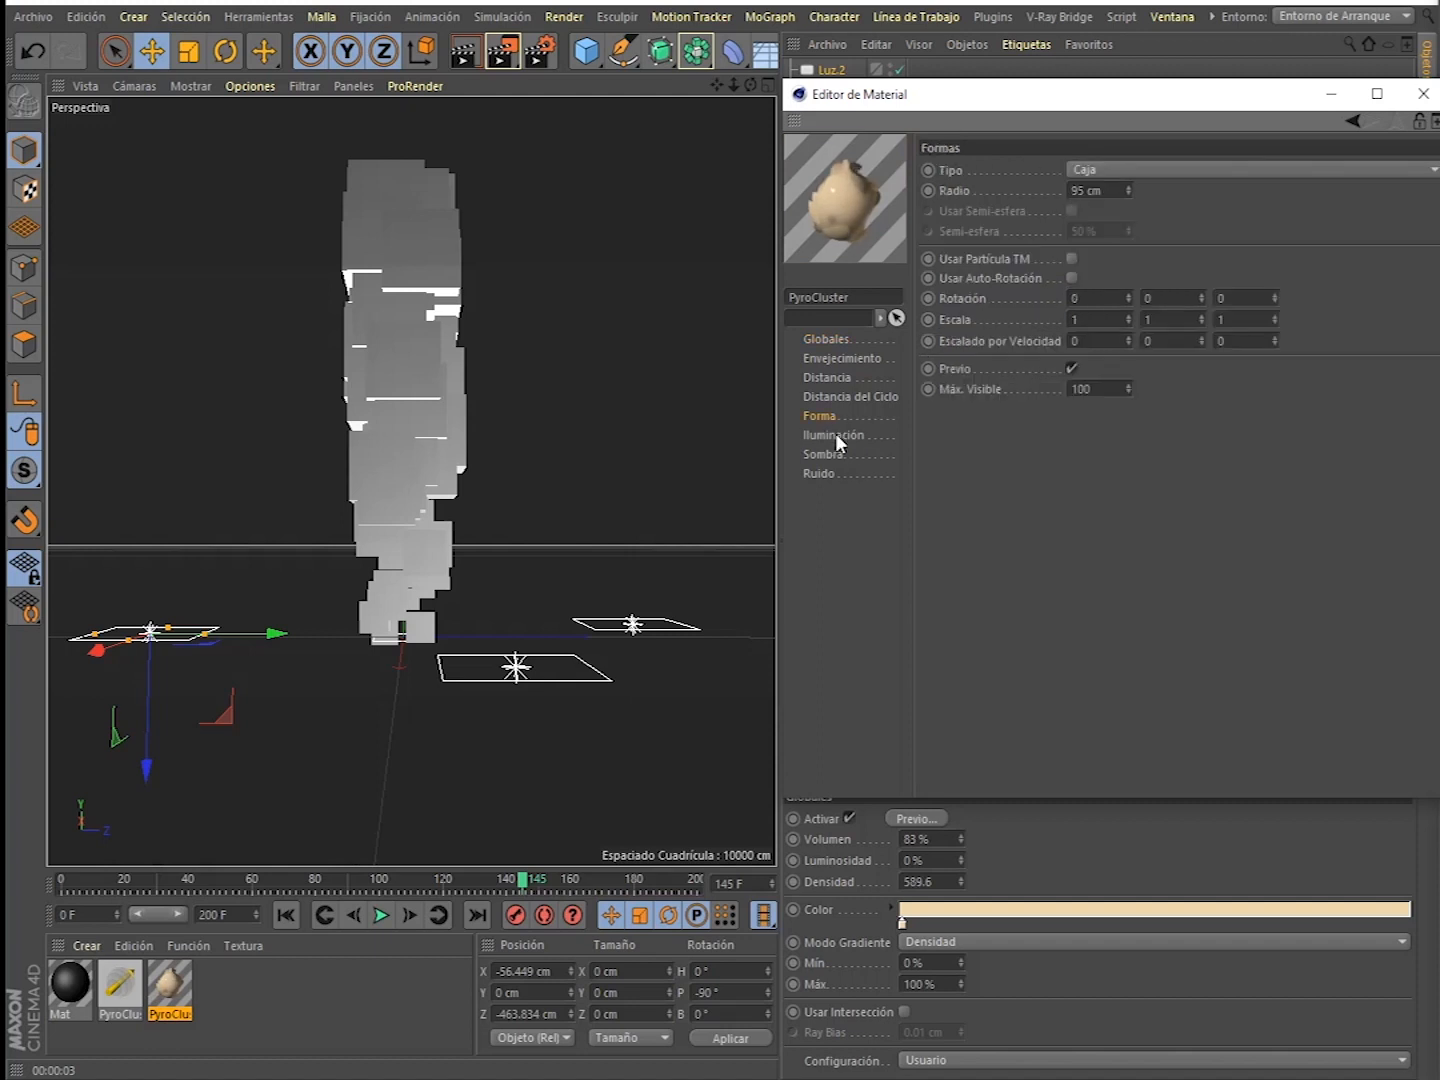
pyautogui.click(835, 435)
pyautogui.click(818, 473)
pyautogui.click(1128, 188)
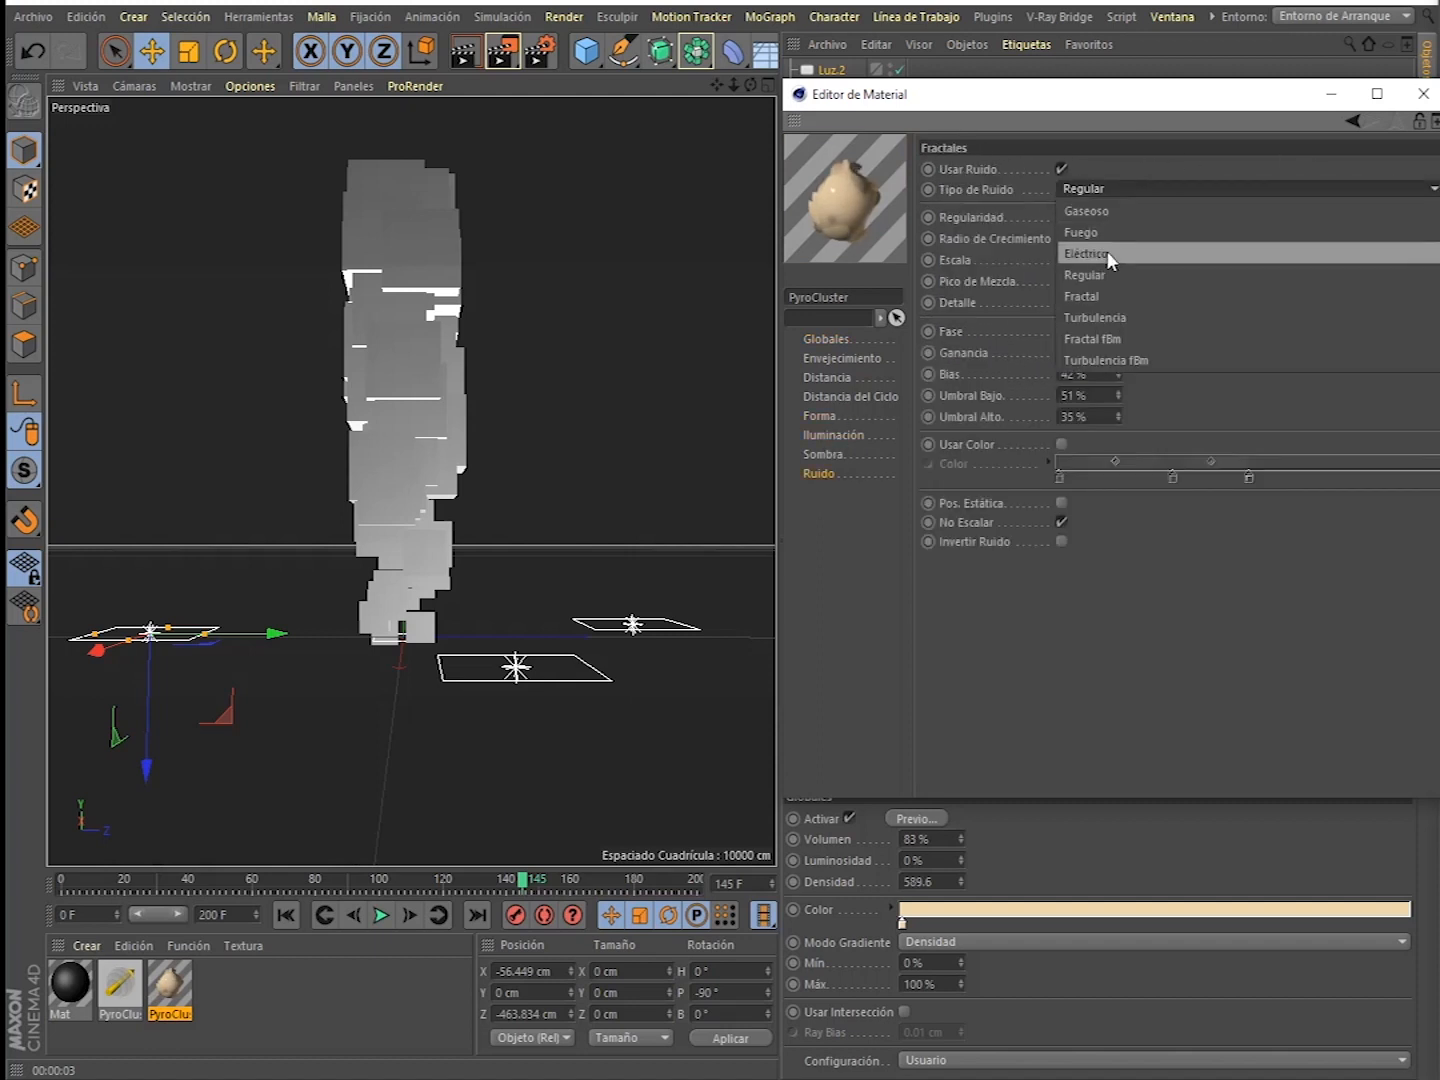
pyautogui.click(1107, 253)
pyautogui.click(1100, 188)
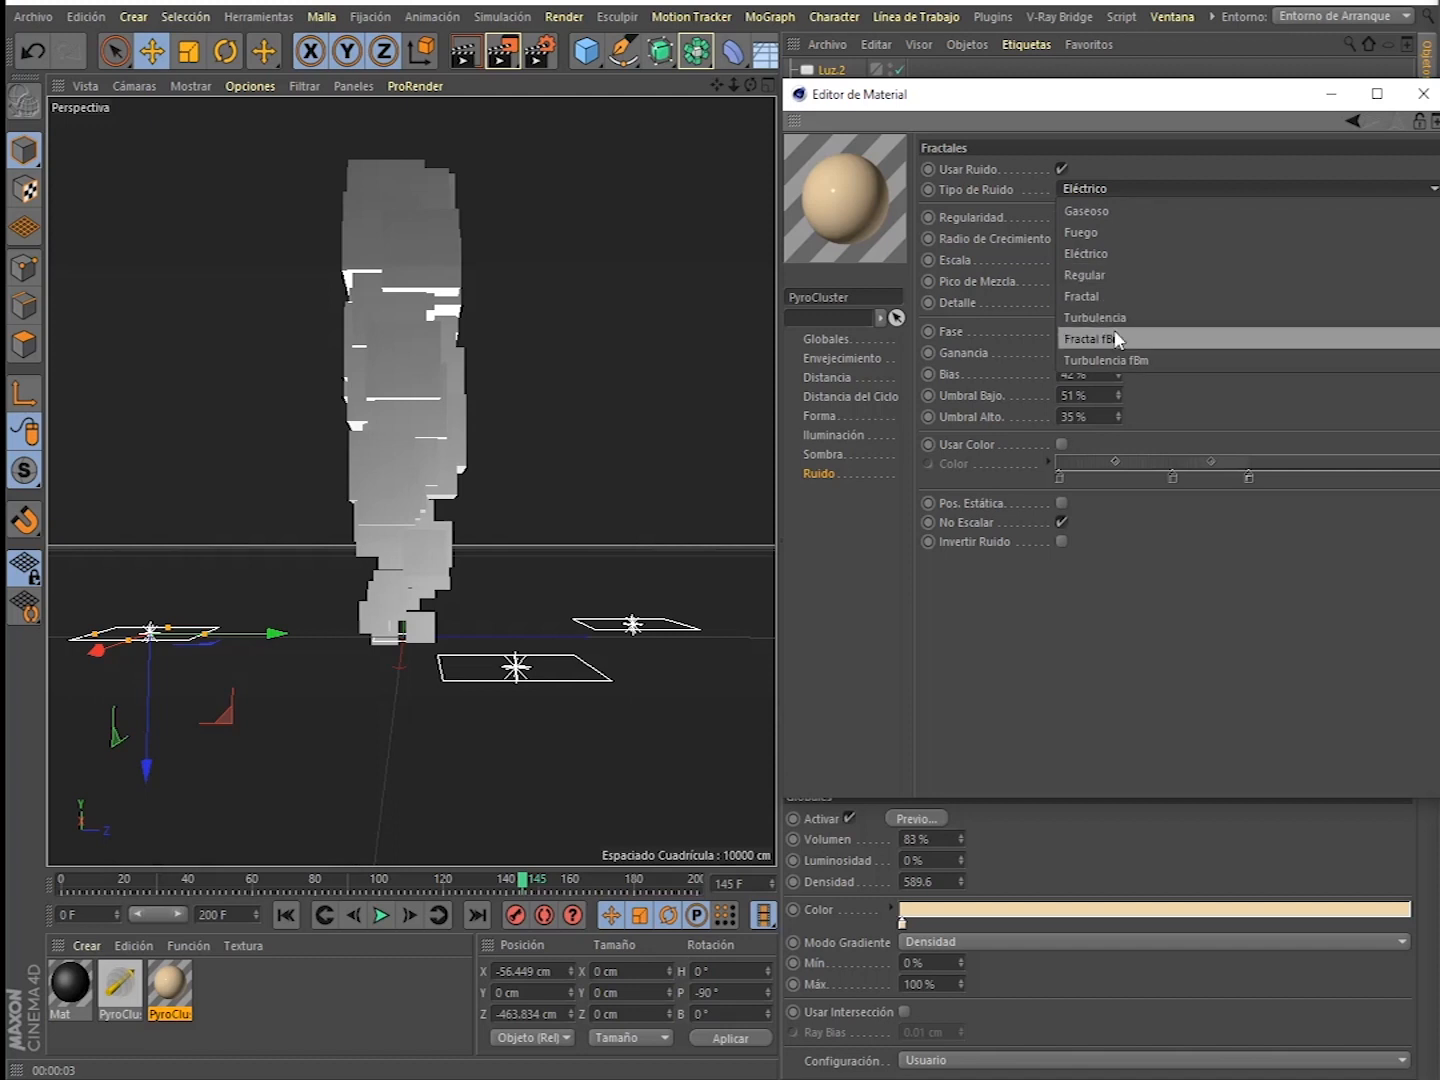
pyautogui.click(1107, 232)
pyautogui.hotkey('ctrl', 'r')
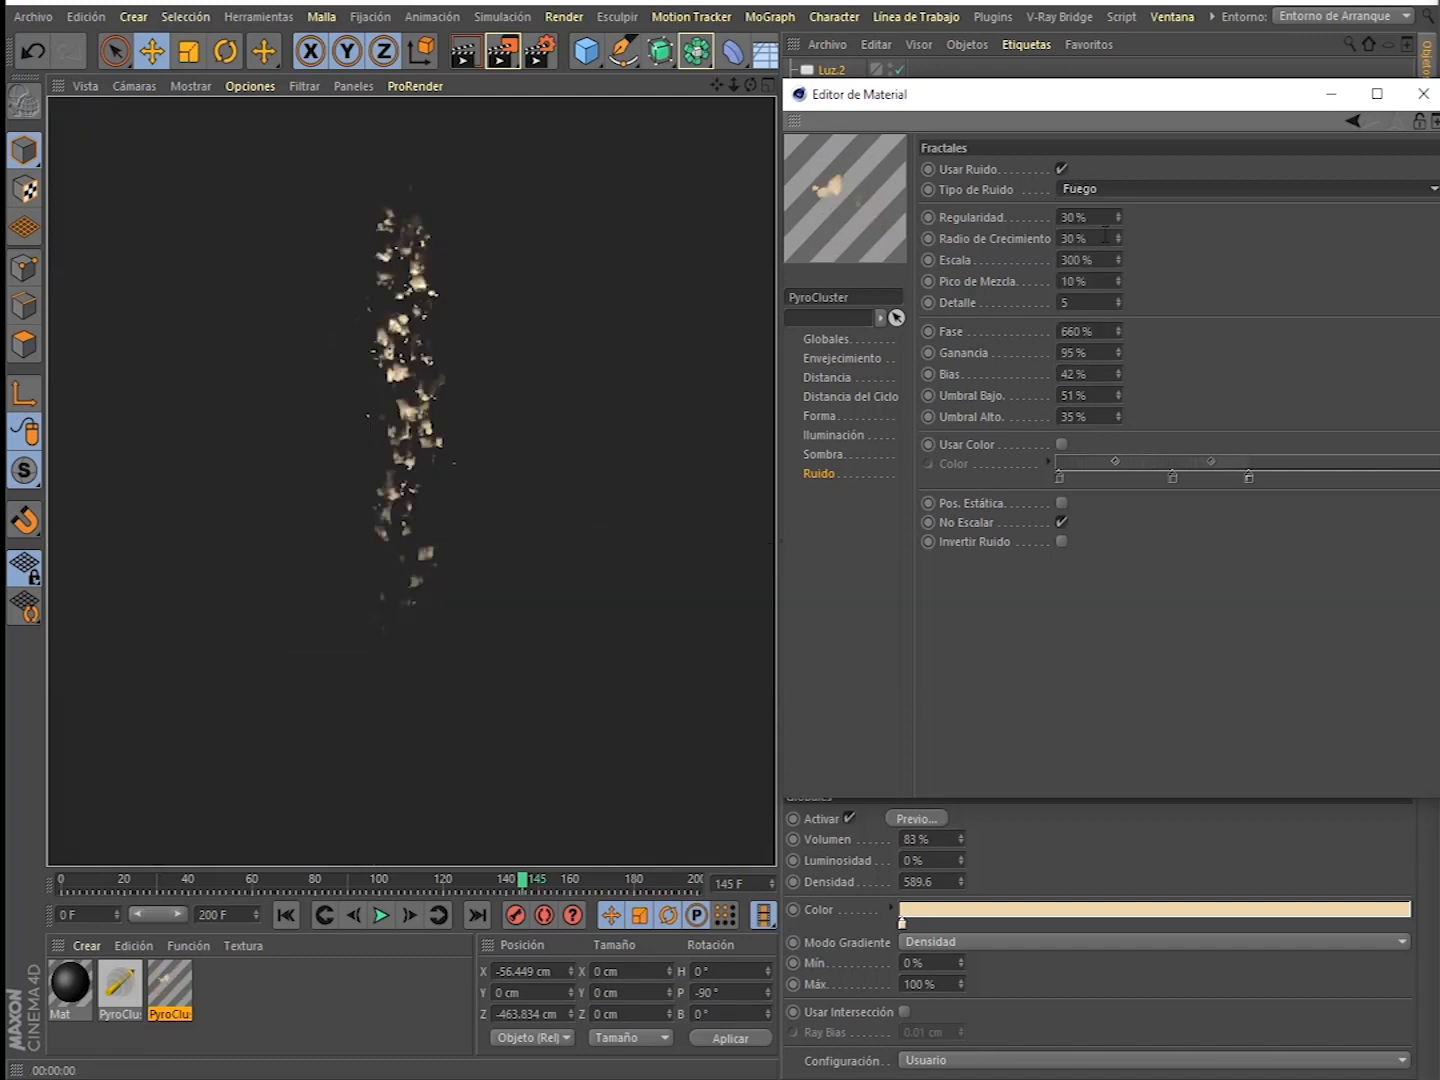
# - Set Tipo de Ruido to Gaseoso, and lower the global Volumen to 1% and Densidad to 19.6
pyautogui.click(1087, 186)
pyautogui.click(1087, 185)
pyautogui.click(1093, 187)
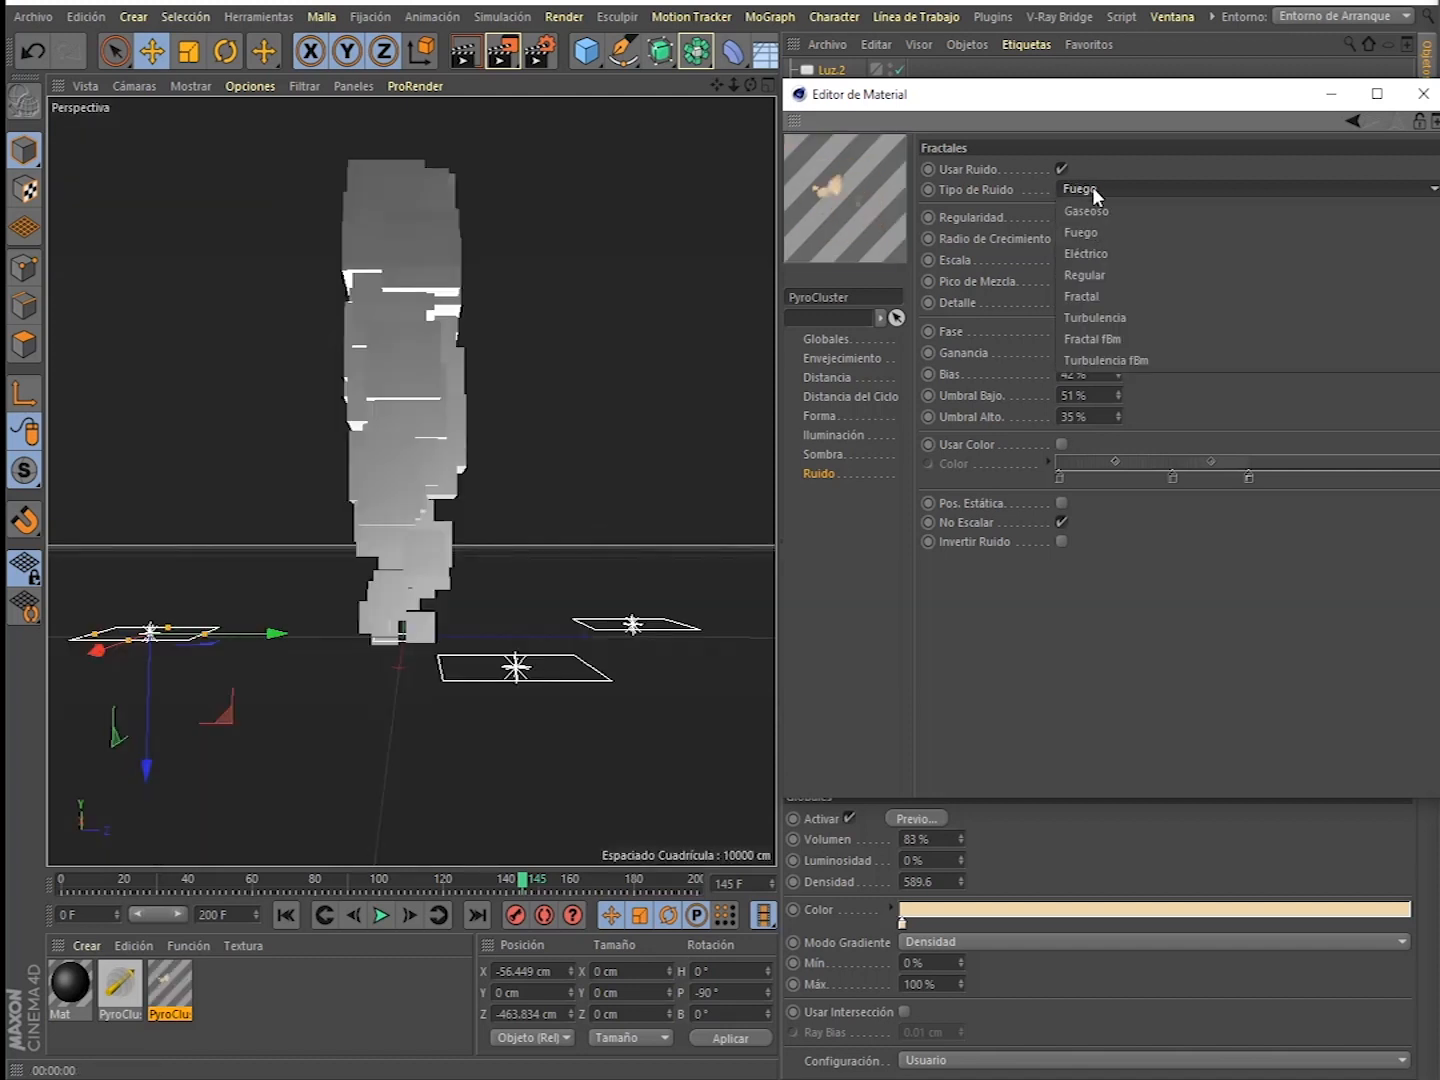
pyautogui.click(1092, 208)
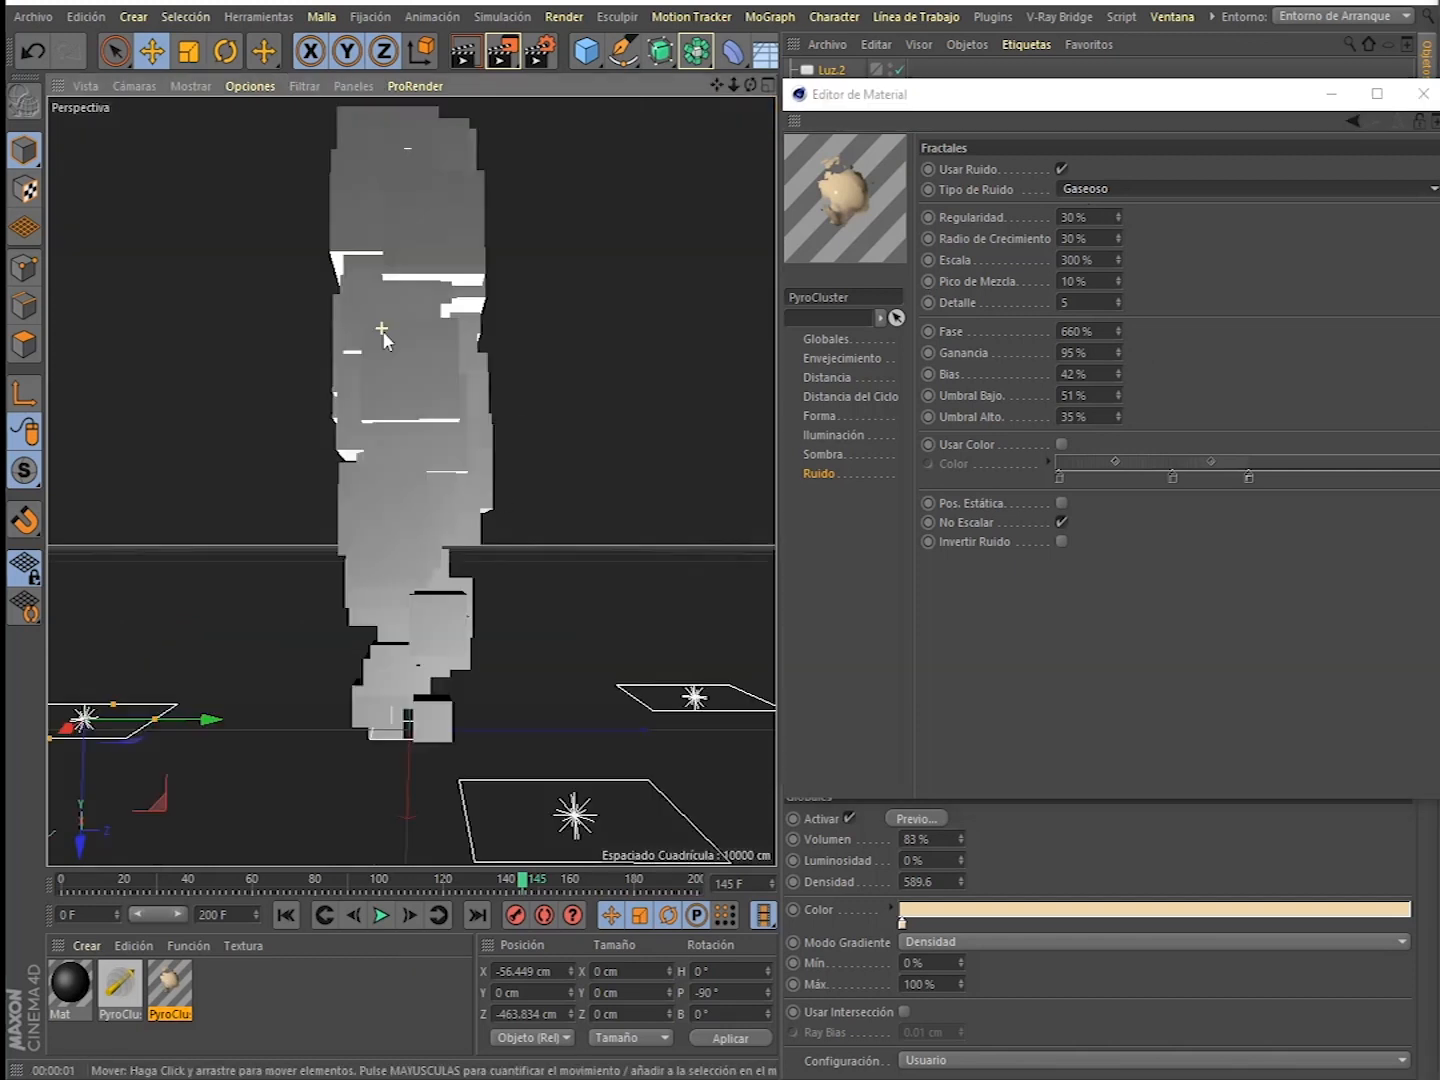
pyautogui.click(825, 340)
pyautogui.moveTo(1096, 233); pyautogui.dragTo(1095, 198)
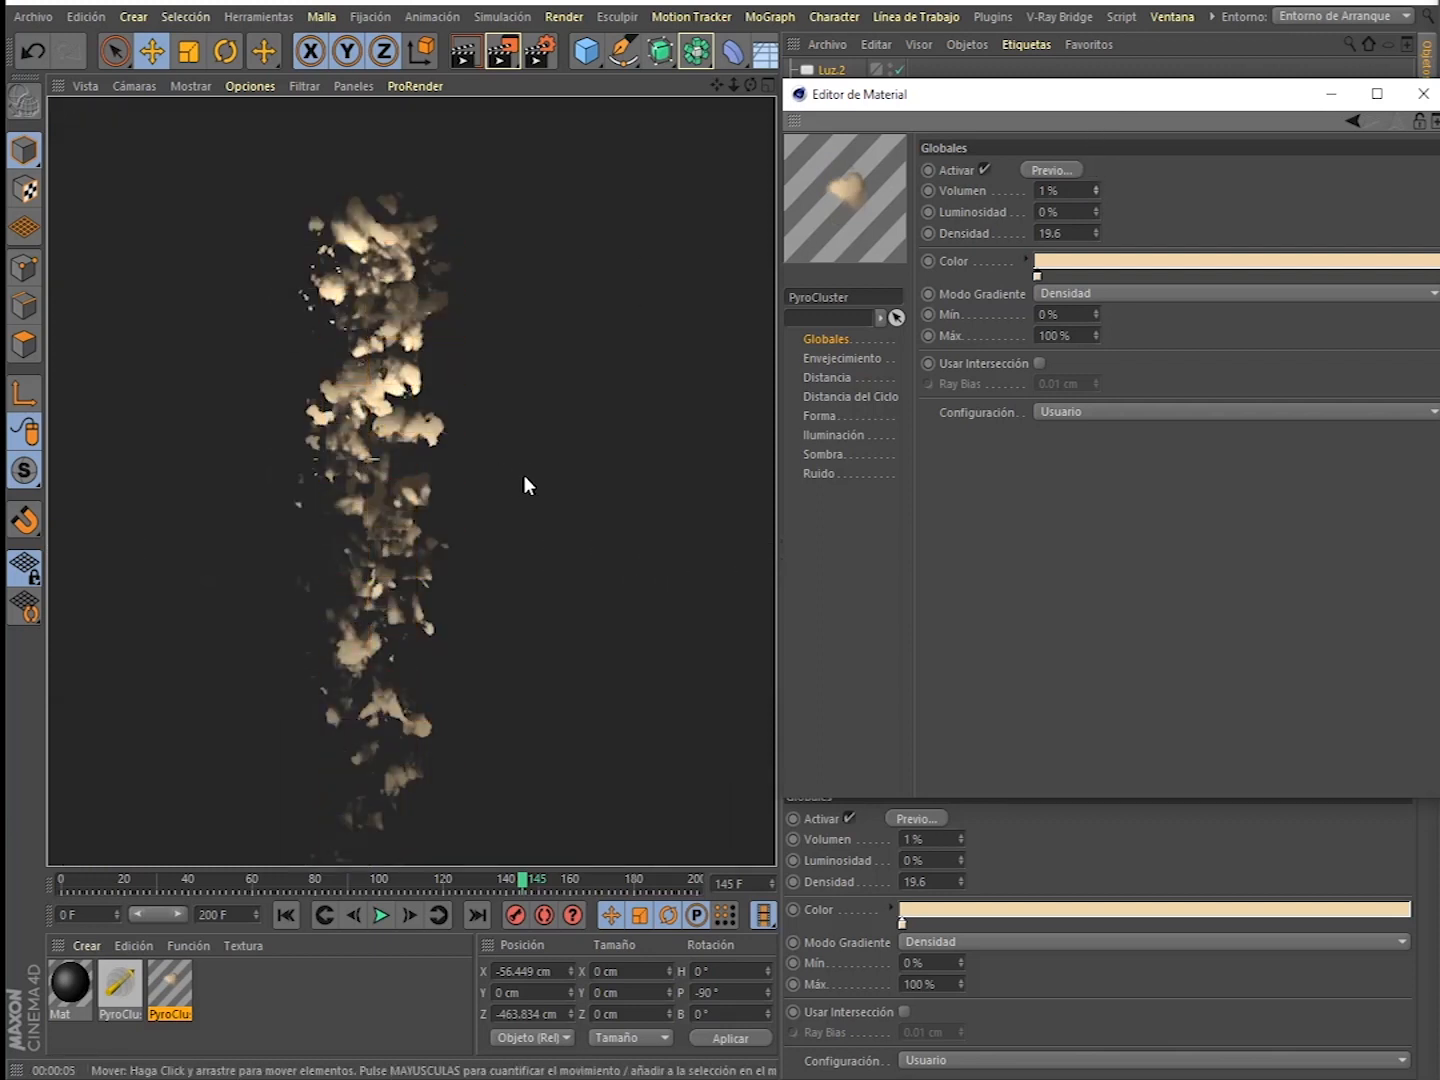
# - Set the noise Regularidad and Radio de Crecimiento to 100%, Escala to 147% and Pico de Mezcla to 71%, undoing the Detalle change
pyautogui.click(834, 436)
pyautogui.click(839, 455)
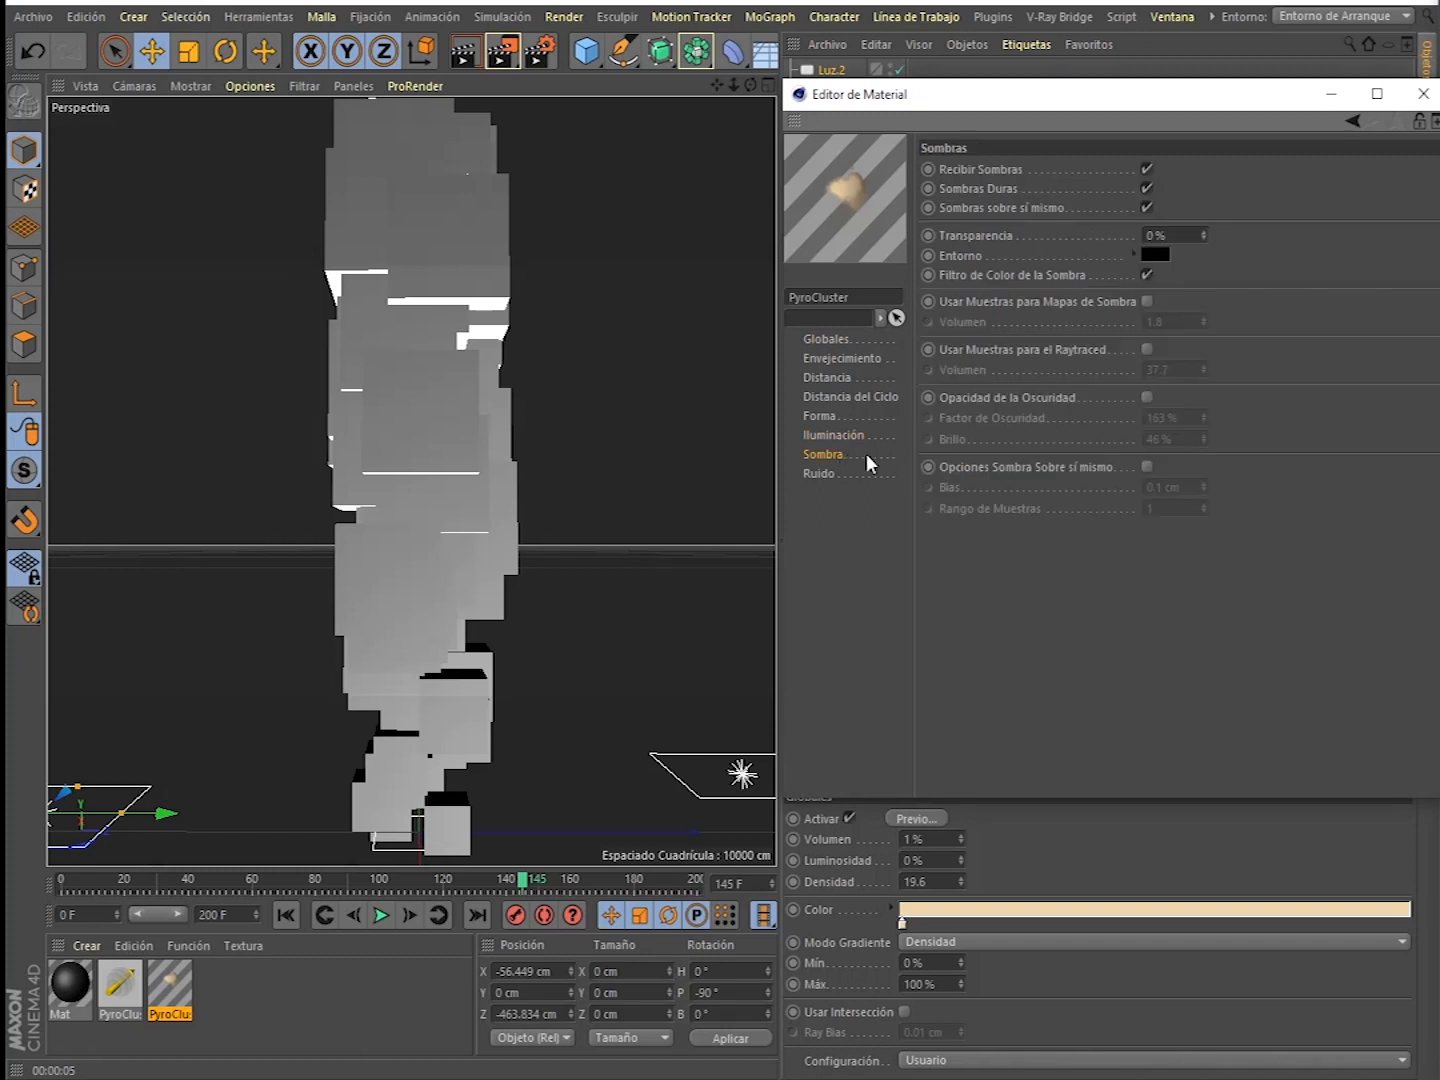
pyautogui.click(821, 473)
pyautogui.click(1090, 189)
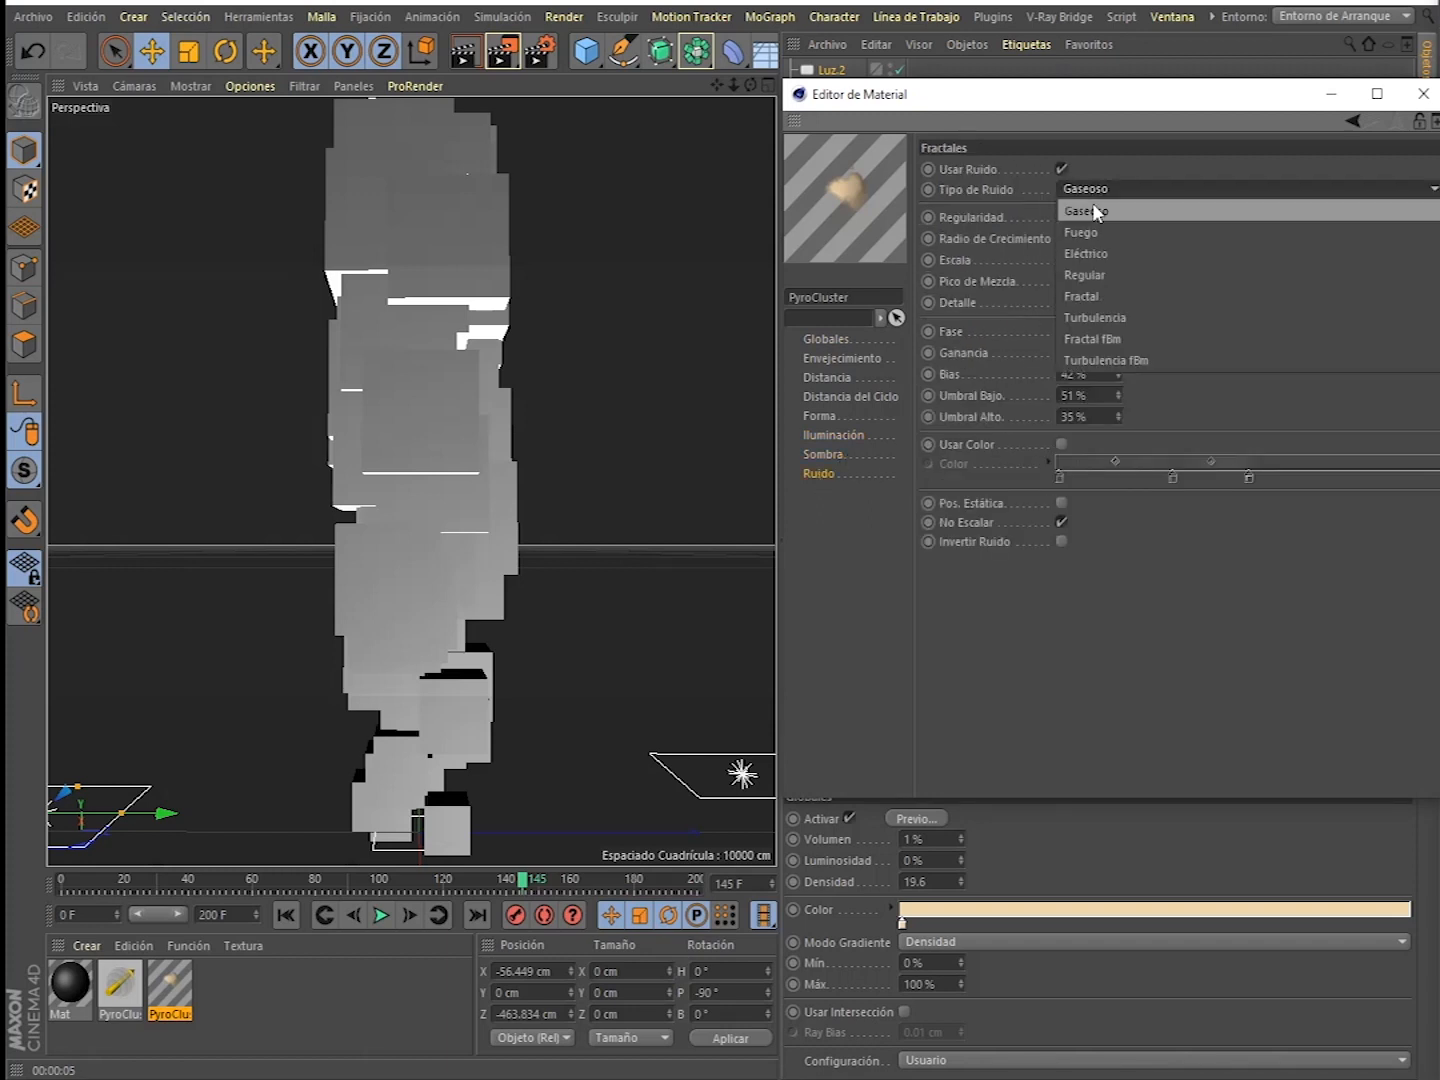
pyautogui.click(1097, 211)
pyautogui.moveTo(1120, 232); pyautogui.dragTo(1120, 288)
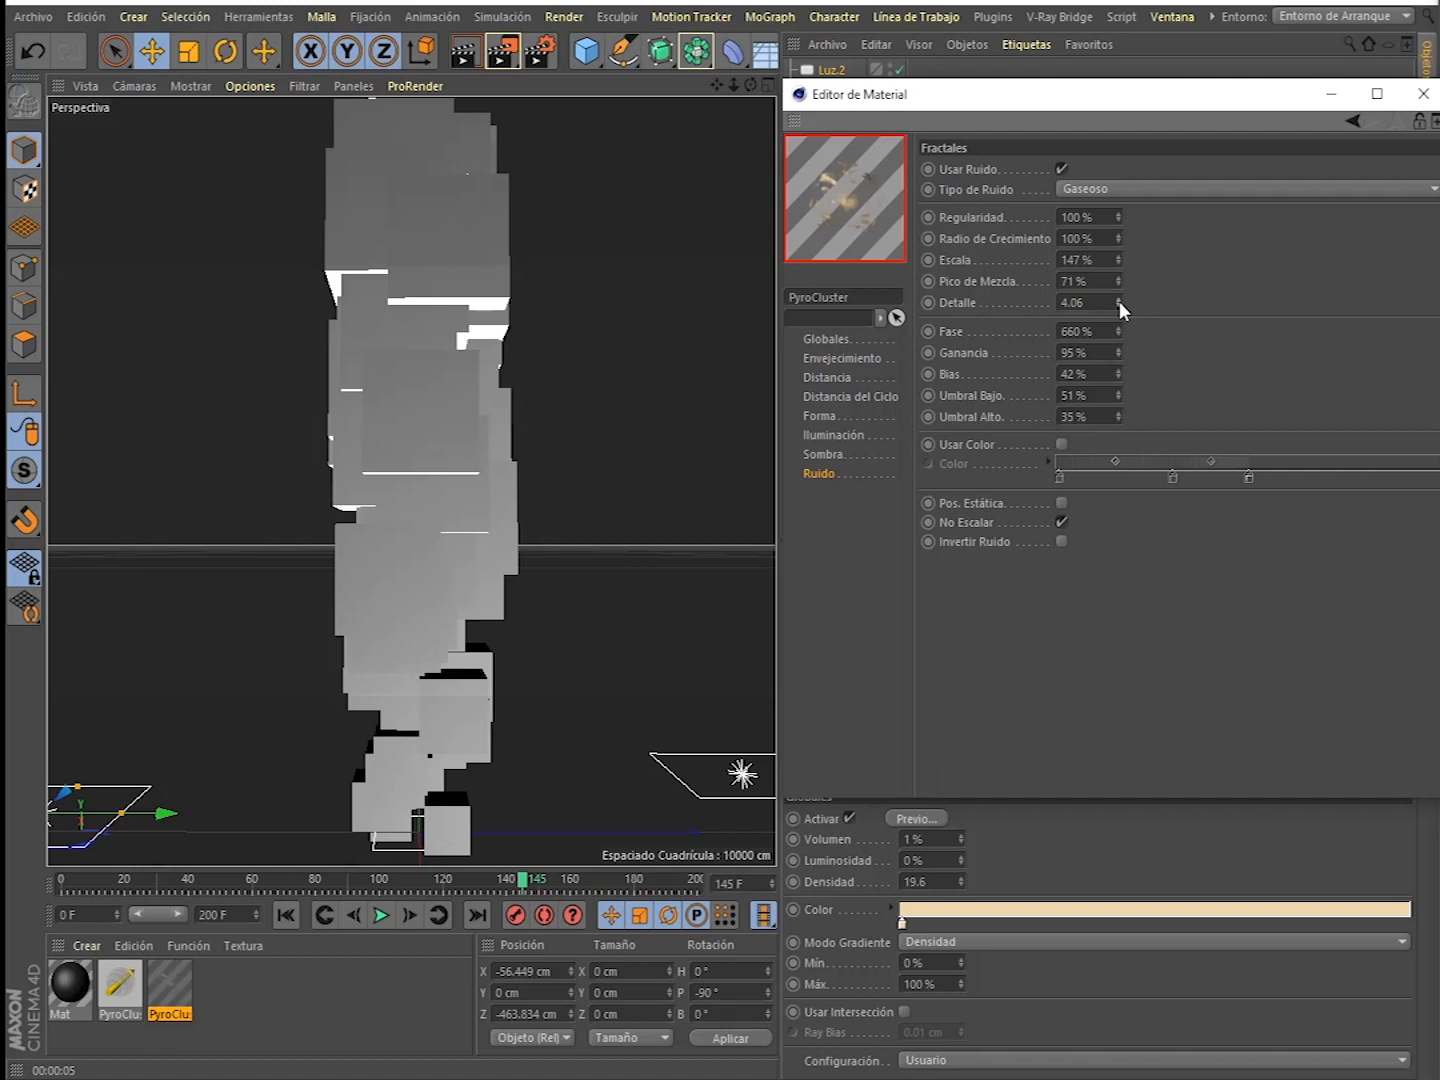
pyautogui.hotkey('ctrl', 'z')
# - Set the noise Ganancia to 55%, Bias to 40%, Umbral Bajo to 0% and Umbral Alto to 48%
pyautogui.moveTo(1121, 352); pyautogui.dragTo(1121, 351)
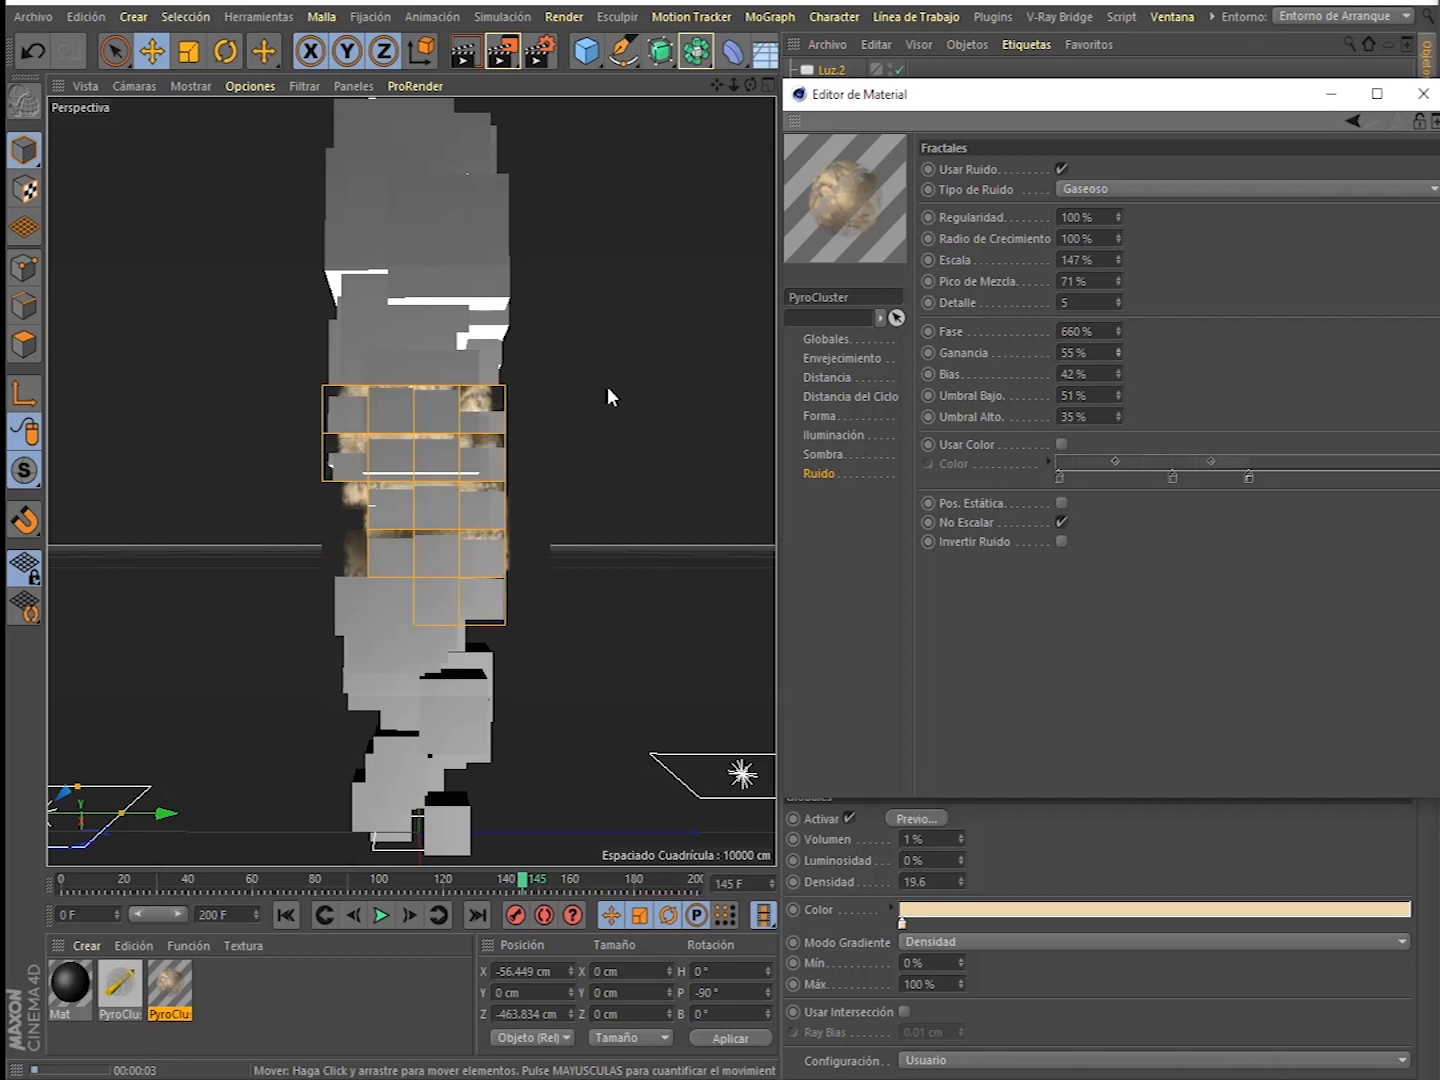
pyautogui.click(602, 441)
pyautogui.moveTo(1121, 369)
pyautogui.mouseDown()
pyautogui.moveTo(1118, 419)
pyautogui.moveTo(1120, 393)
pyautogui.mouseUp()
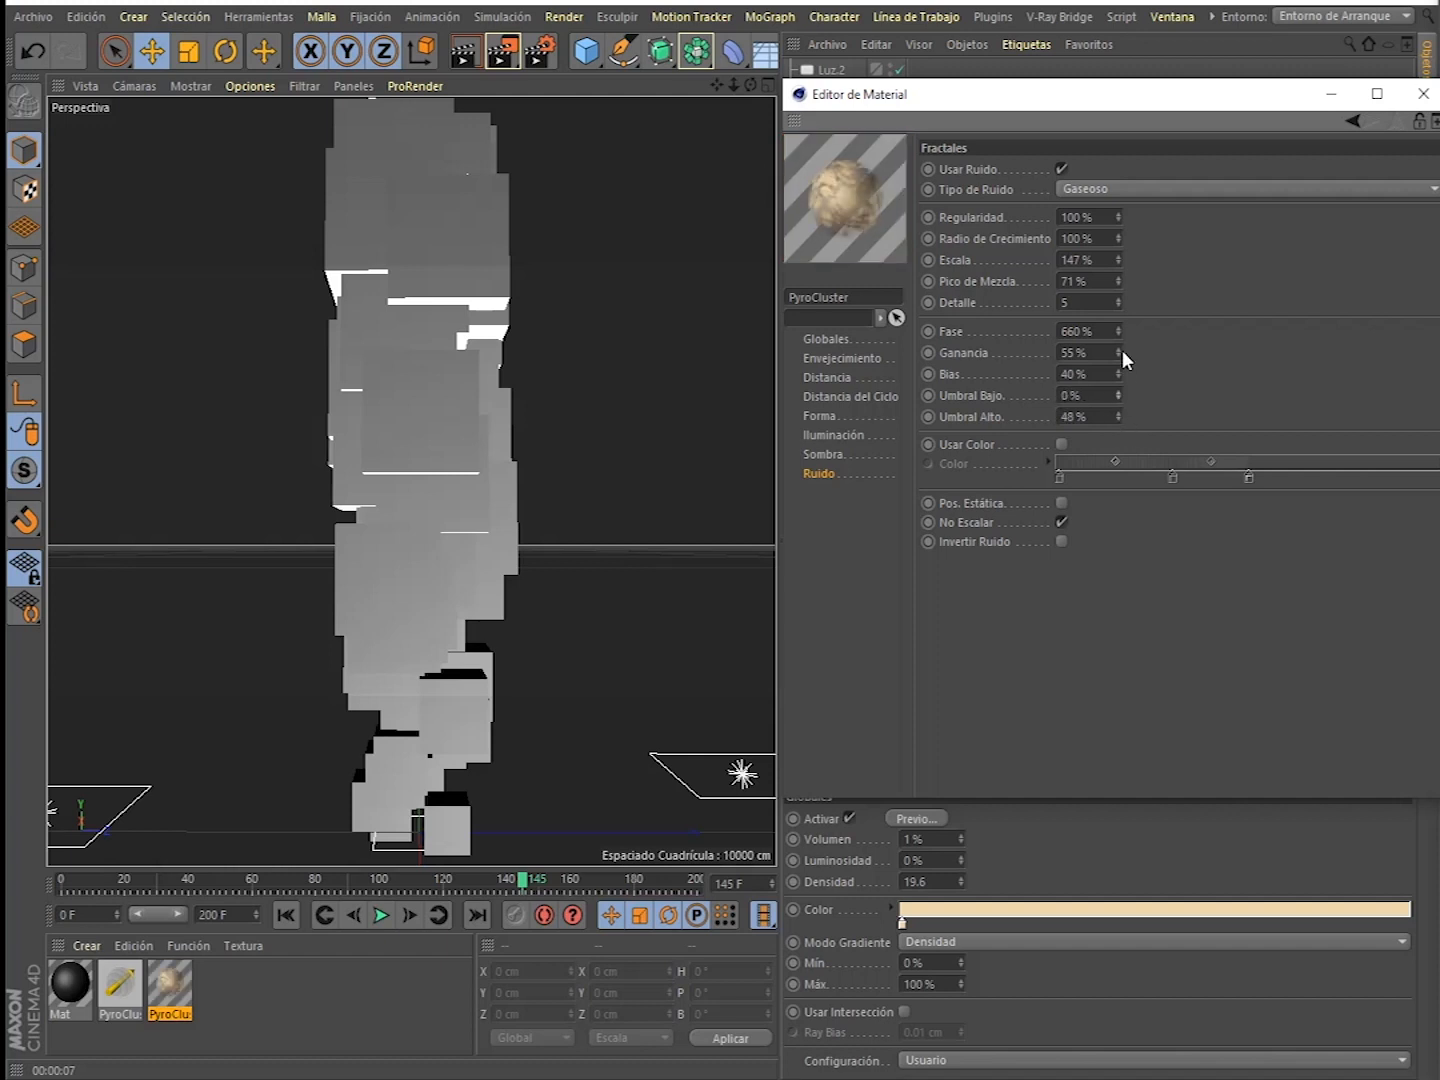
pyautogui.moveTo(1120, 394); pyautogui.dragTo(1119, 391)
# - Set the noise Escala to 174%, Radio de Crecimiento to 68% and Regularidad to 57%, disable No Escalar, and render the view
pyautogui.moveTo(1120, 257)
pyautogui.mouseDown()
pyautogui.moveTo(1121, 210)
pyautogui.moveTo(1120, 240)
pyautogui.mouseUp()
pyautogui.hotkey('ctrl', 'r')
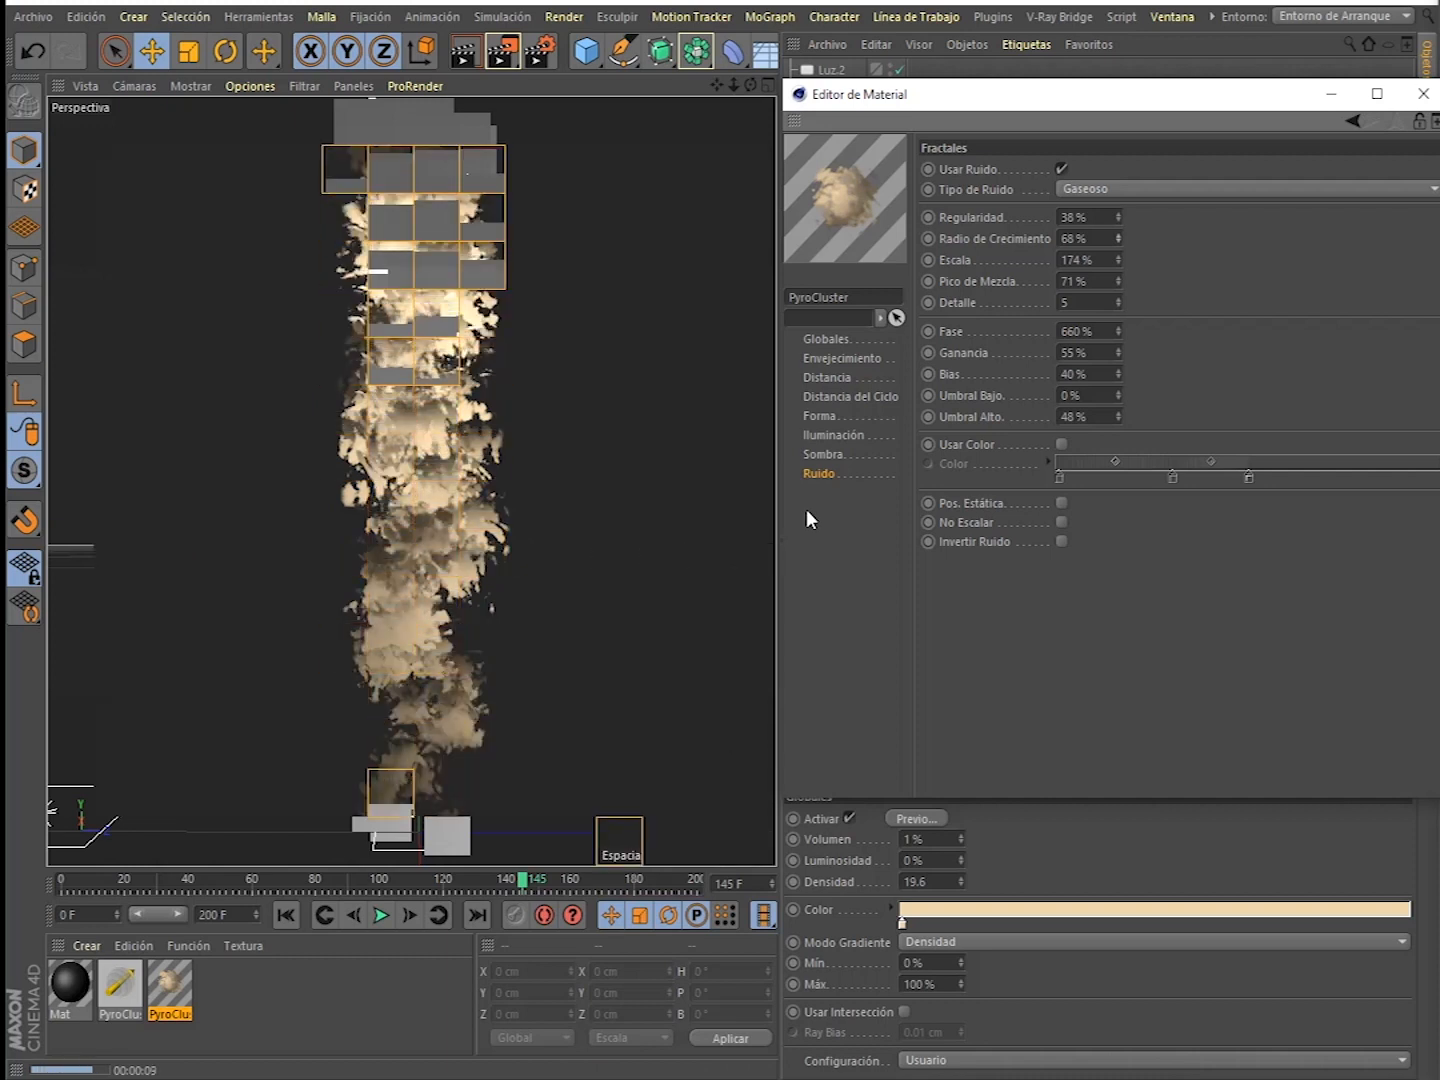
pyautogui.moveTo(1118, 218); pyautogui.dragTo(1120, 224)
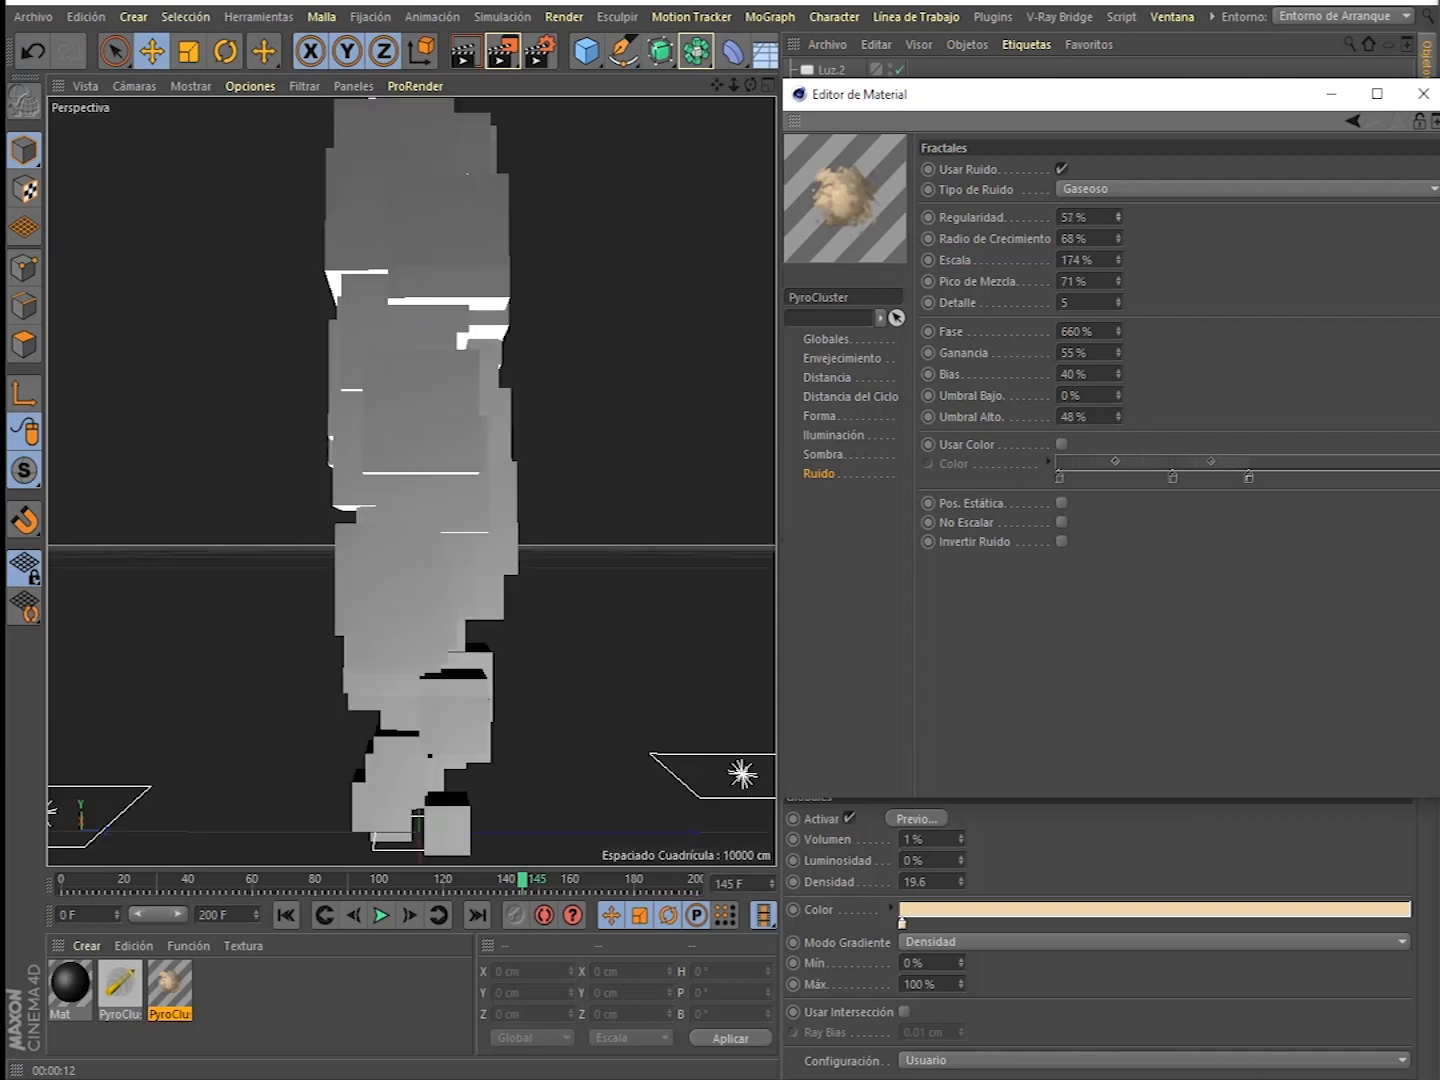
pyautogui.moveTo(1118, 277); pyautogui.dragTo(990, 223)
pyautogui.write('0')
pyautogui.press('Return')
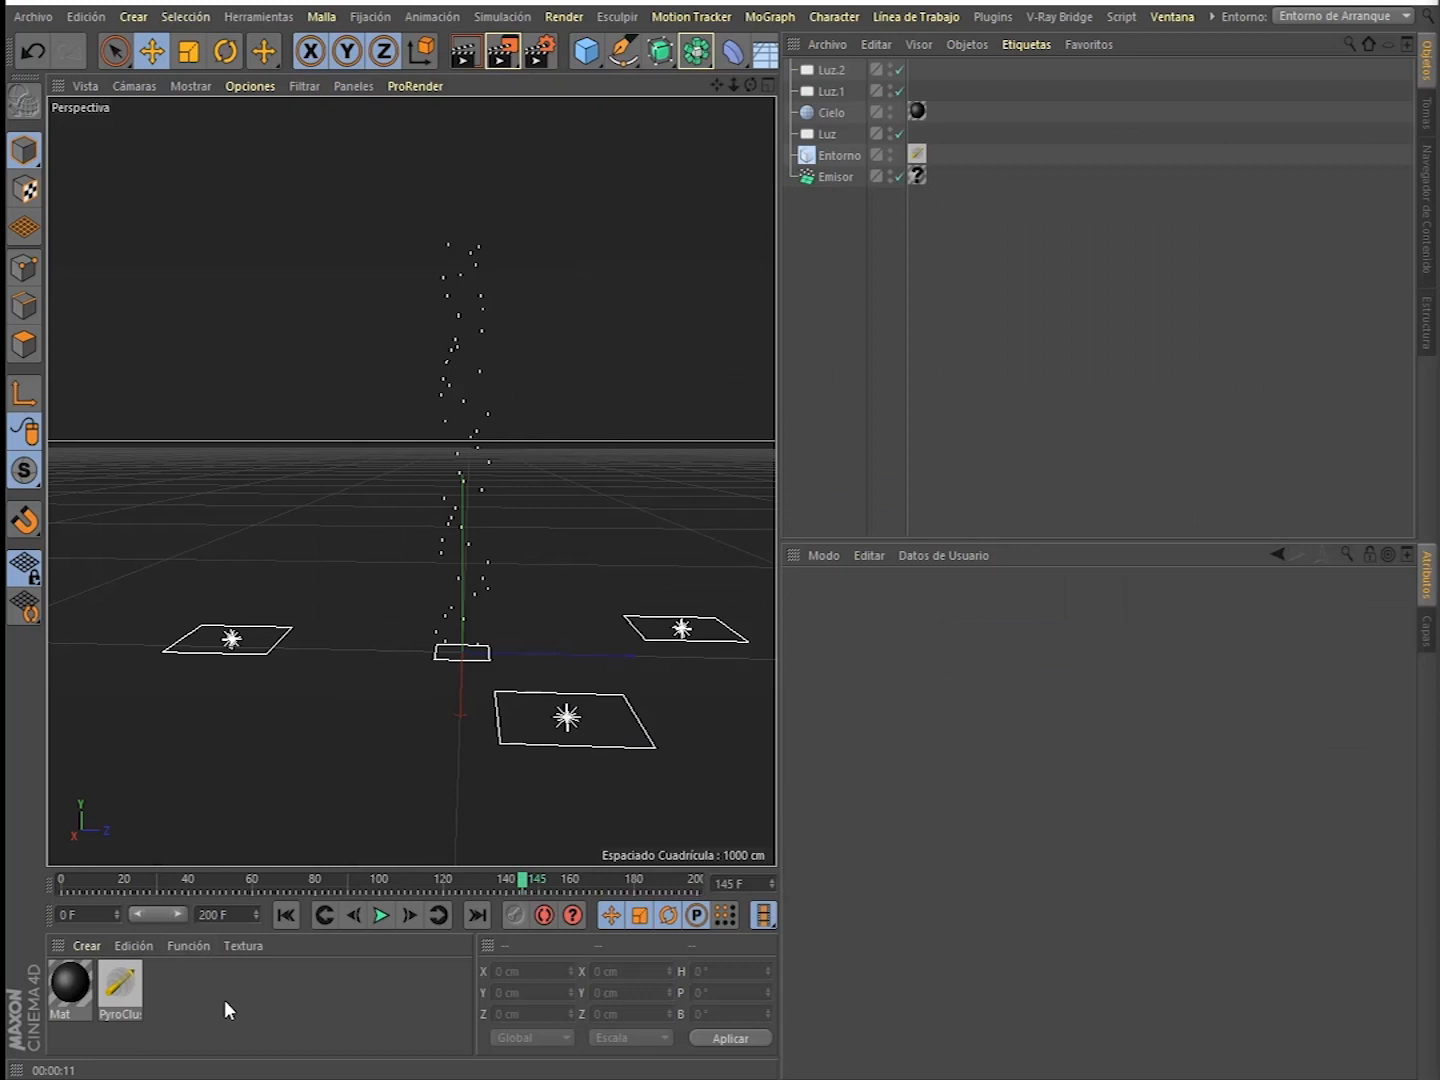
# - Create a new PyroCluster material
pyautogui.click(85, 993)
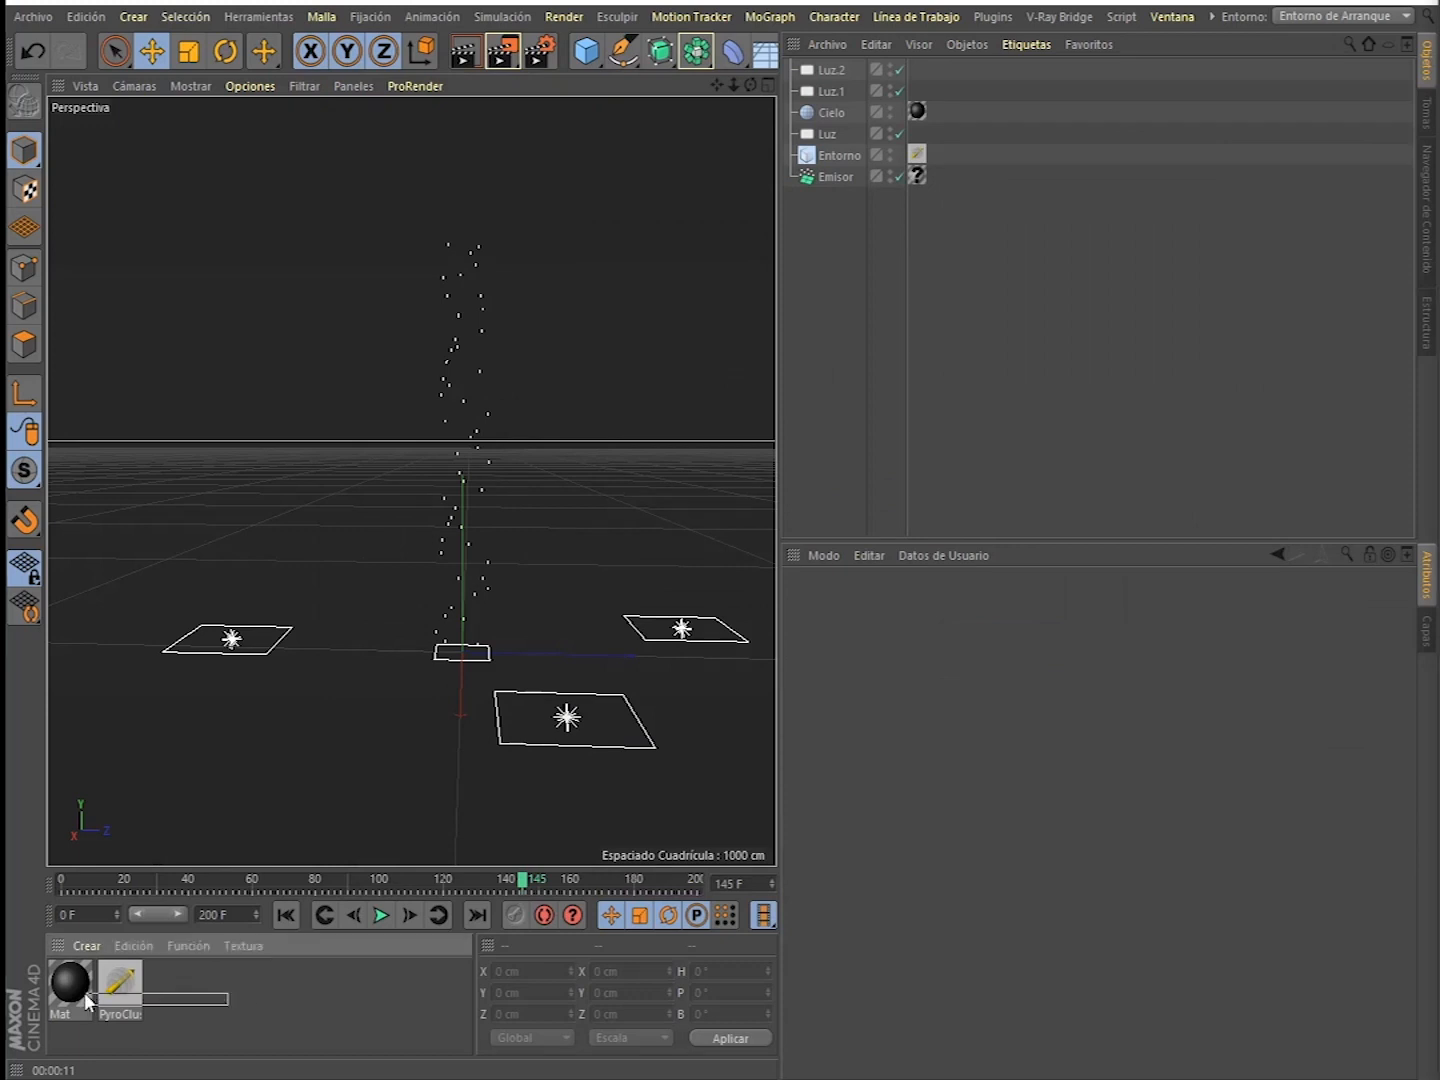
pyautogui.click(203, 997)
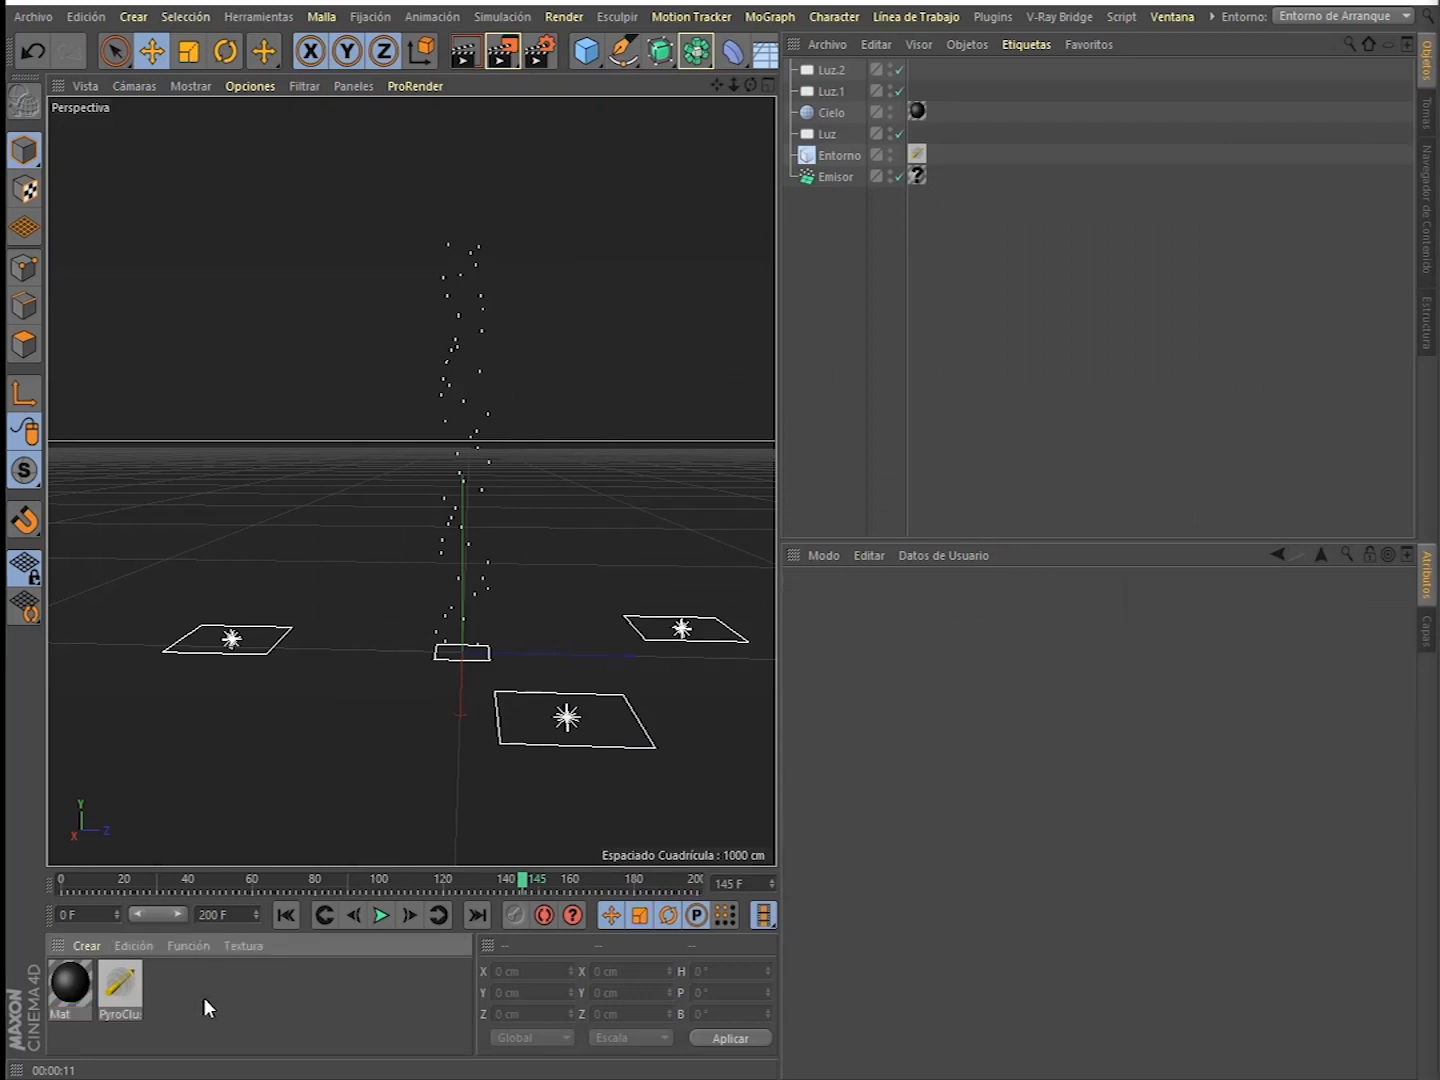
pyautogui.click(119, 985)
pyautogui.click(120, 946)
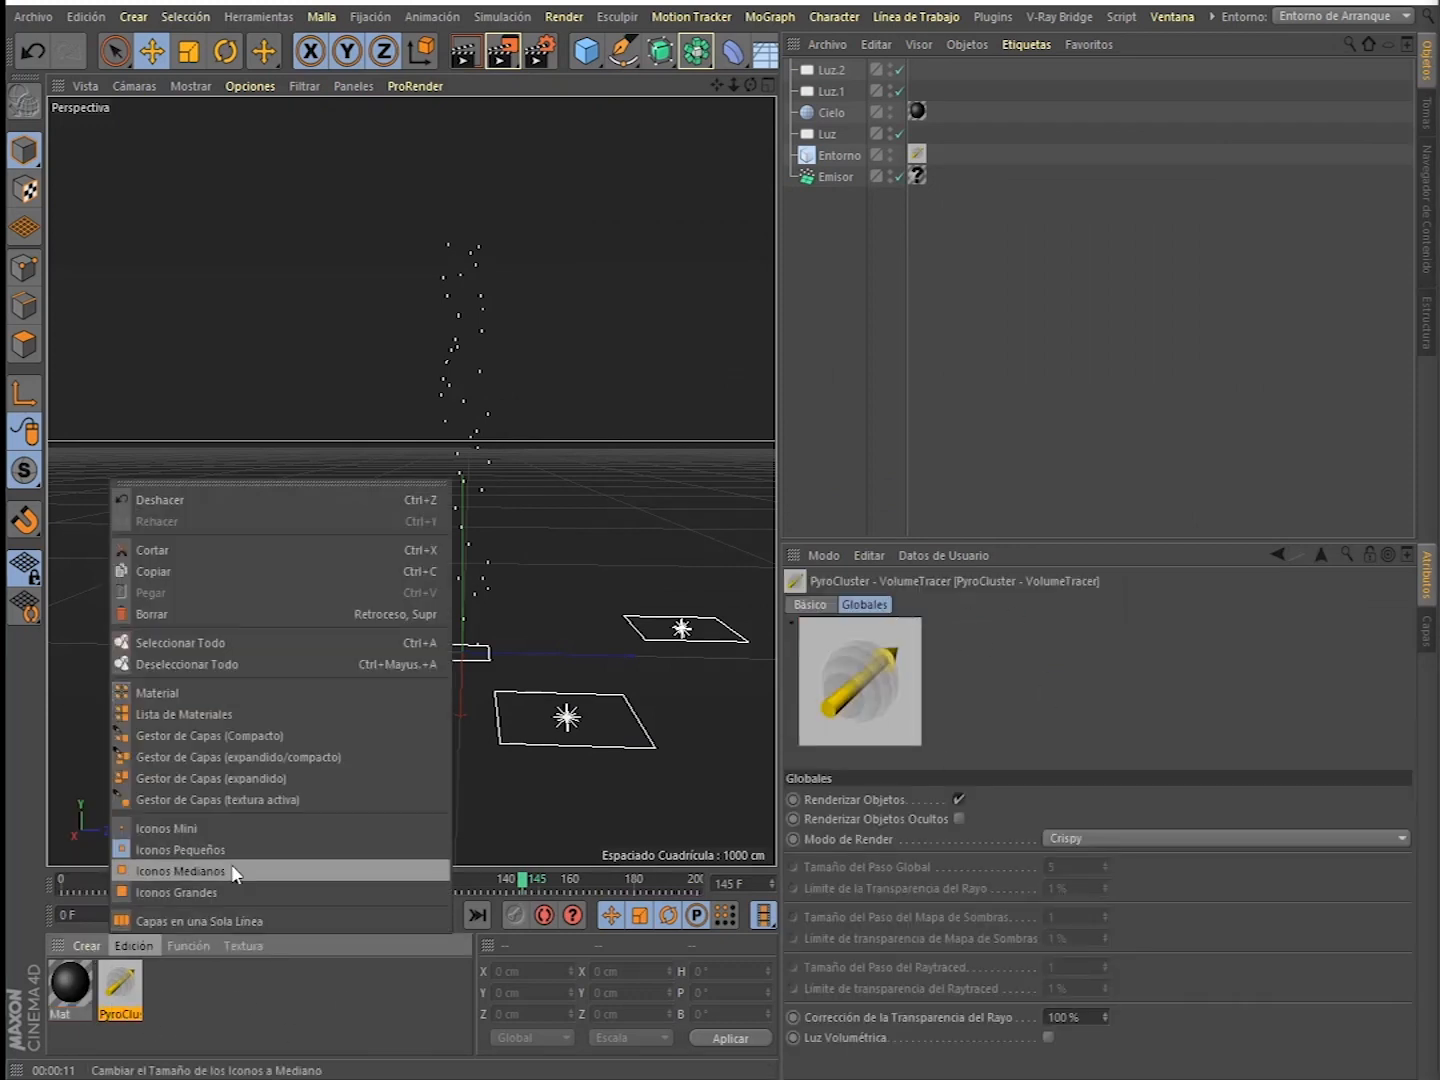
pyautogui.click(87, 946)
pyautogui.moveTo(351, 768)
pyautogui.click(476, 1023)
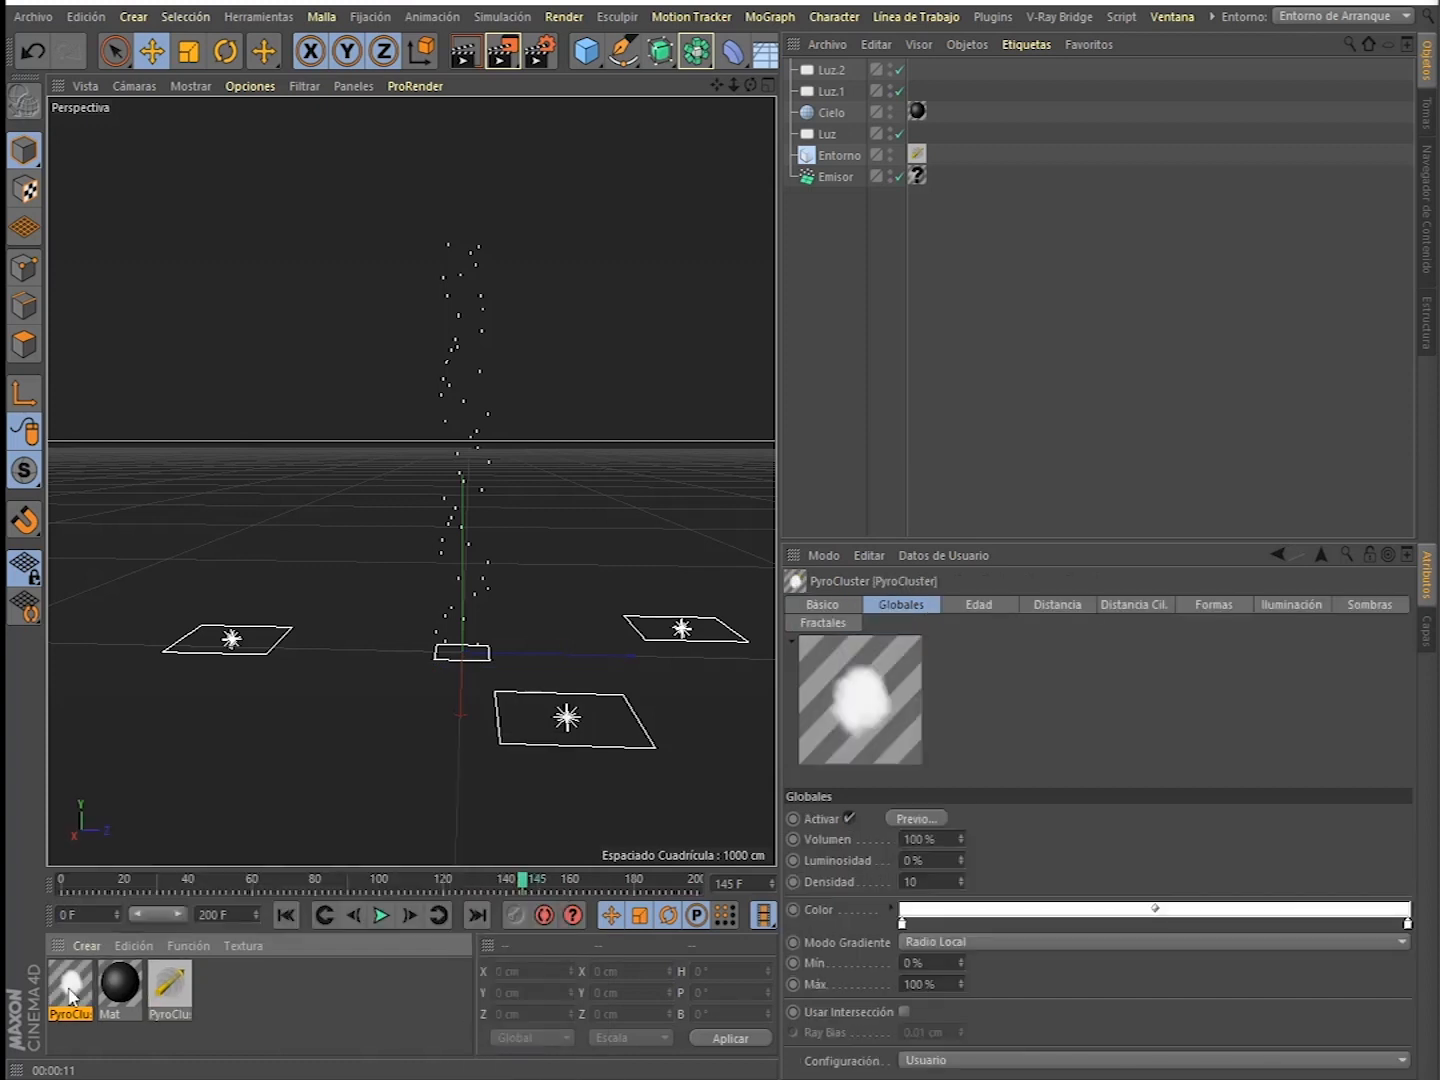
# - Apply the Volcán preset to the new PyroCluster material
pyautogui.doubleClick(70, 986)
pyautogui.click(383, 363)
pyautogui.click(589, 432)
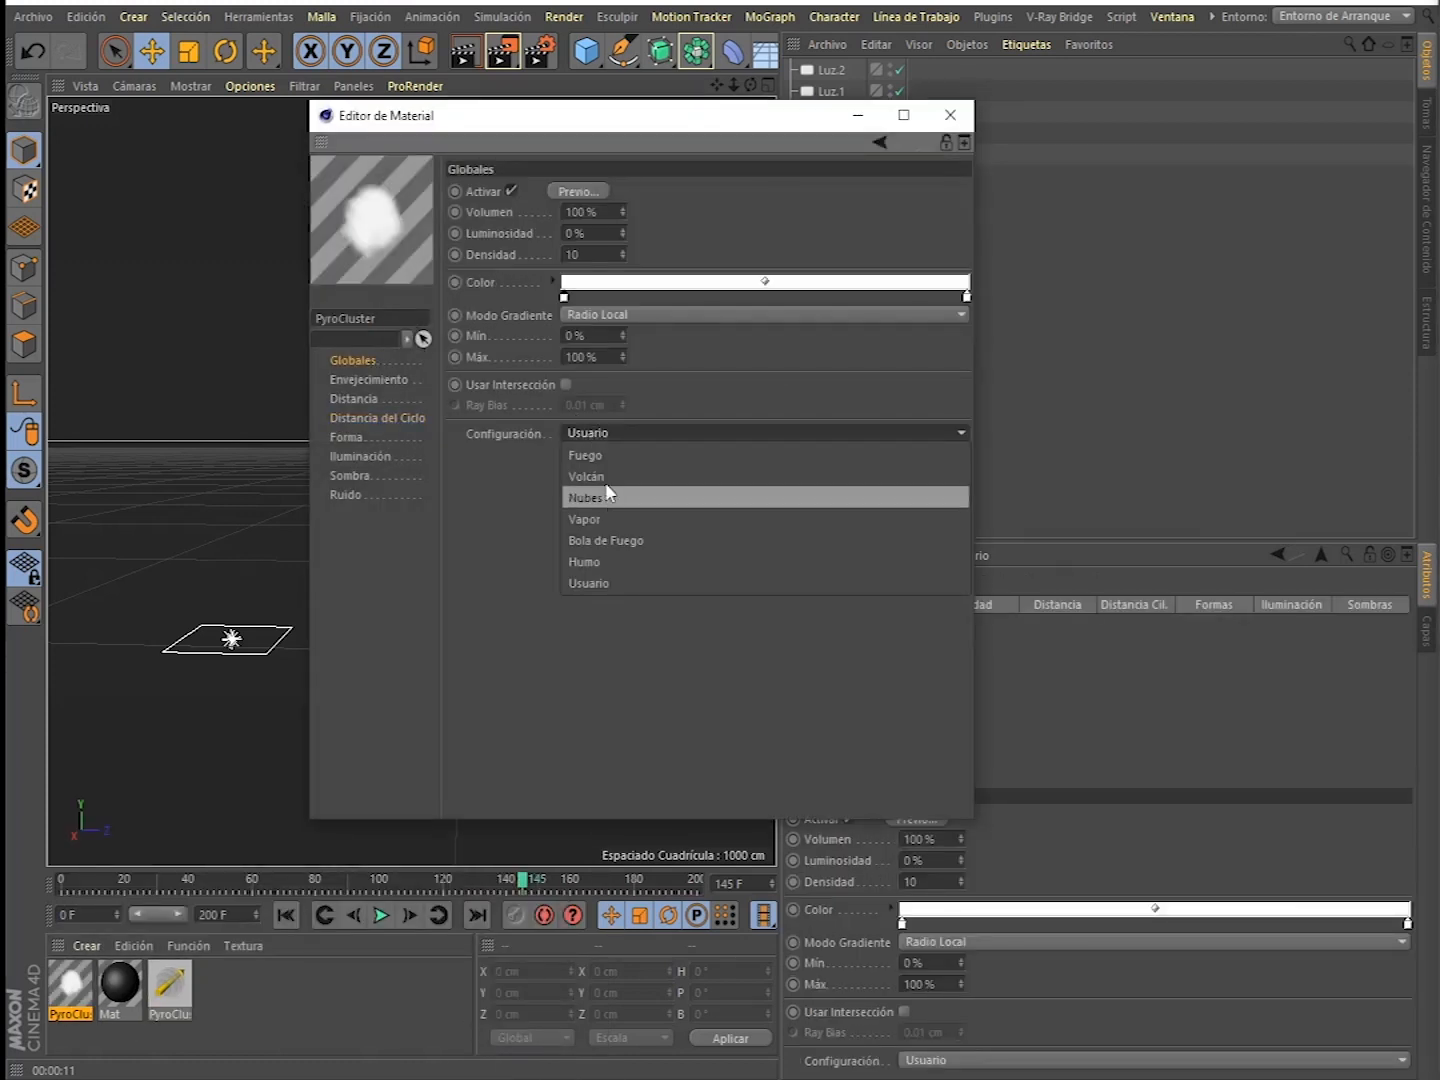
pyautogui.click(604, 498)
pyautogui.click(979, 615)
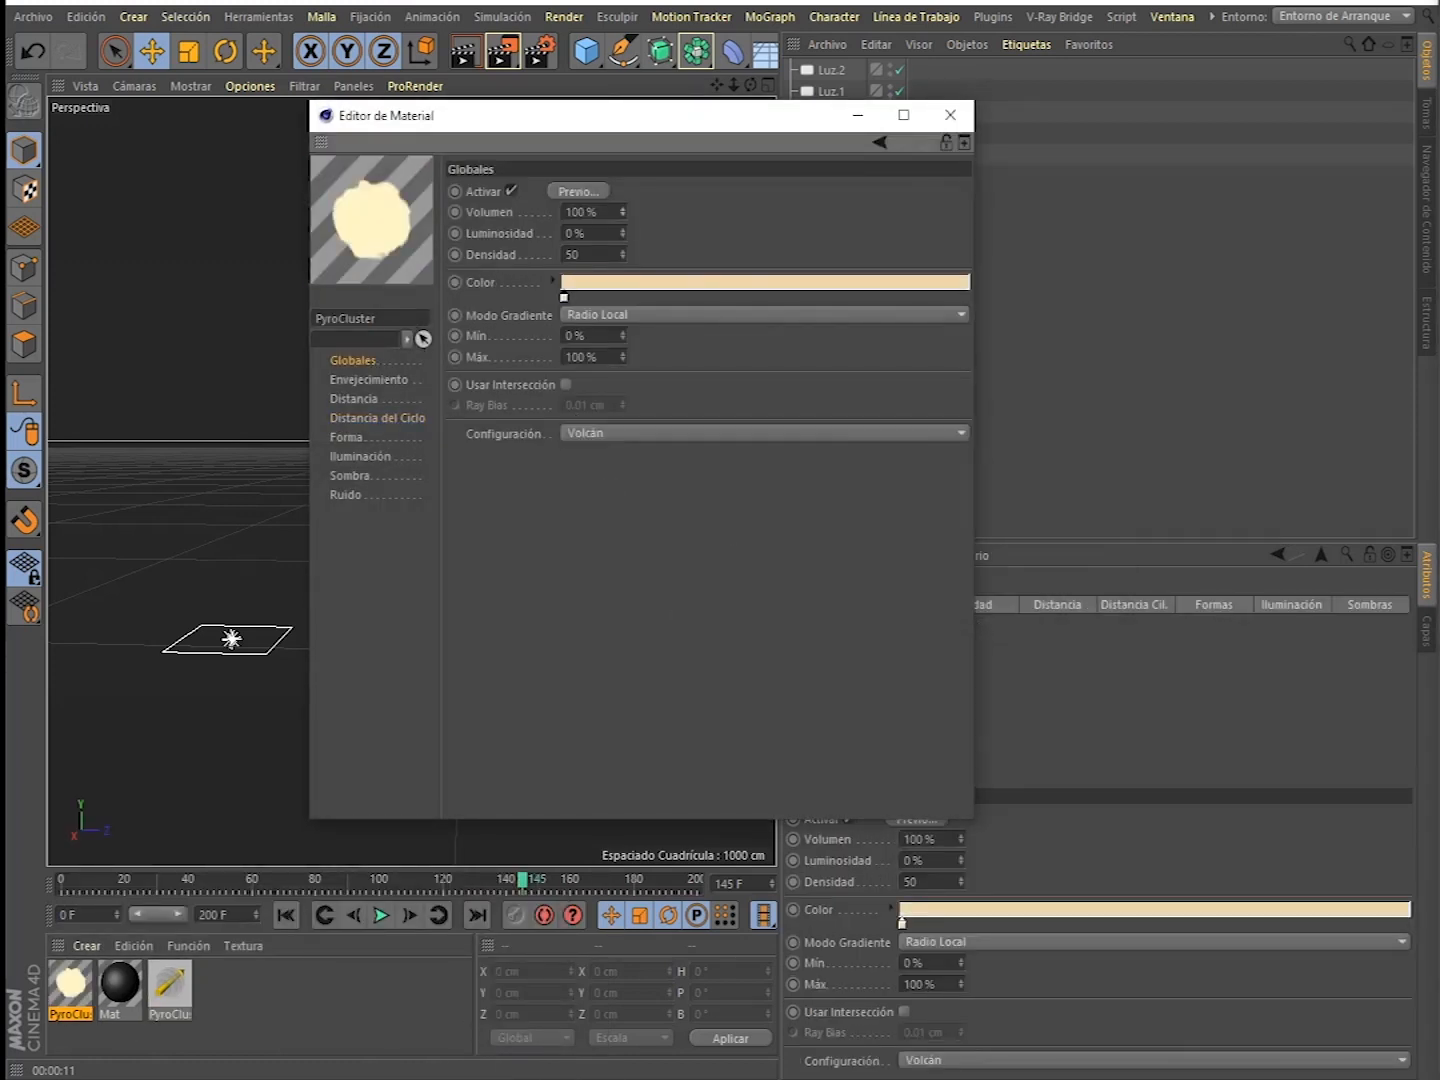
# - Set the start of the material's age Radio gradient to black and shift its midpoint close to the start
pyautogui.moveTo(613, 125); pyautogui.dragTo(913, 117)
pyautogui.click(725, 371)
pyautogui.doubleClick(886, 217)
pyautogui.click(838, 260)
pyautogui.click(845, 294)
pyautogui.moveTo(1075, 200); pyautogui.dragTo(919, 197)
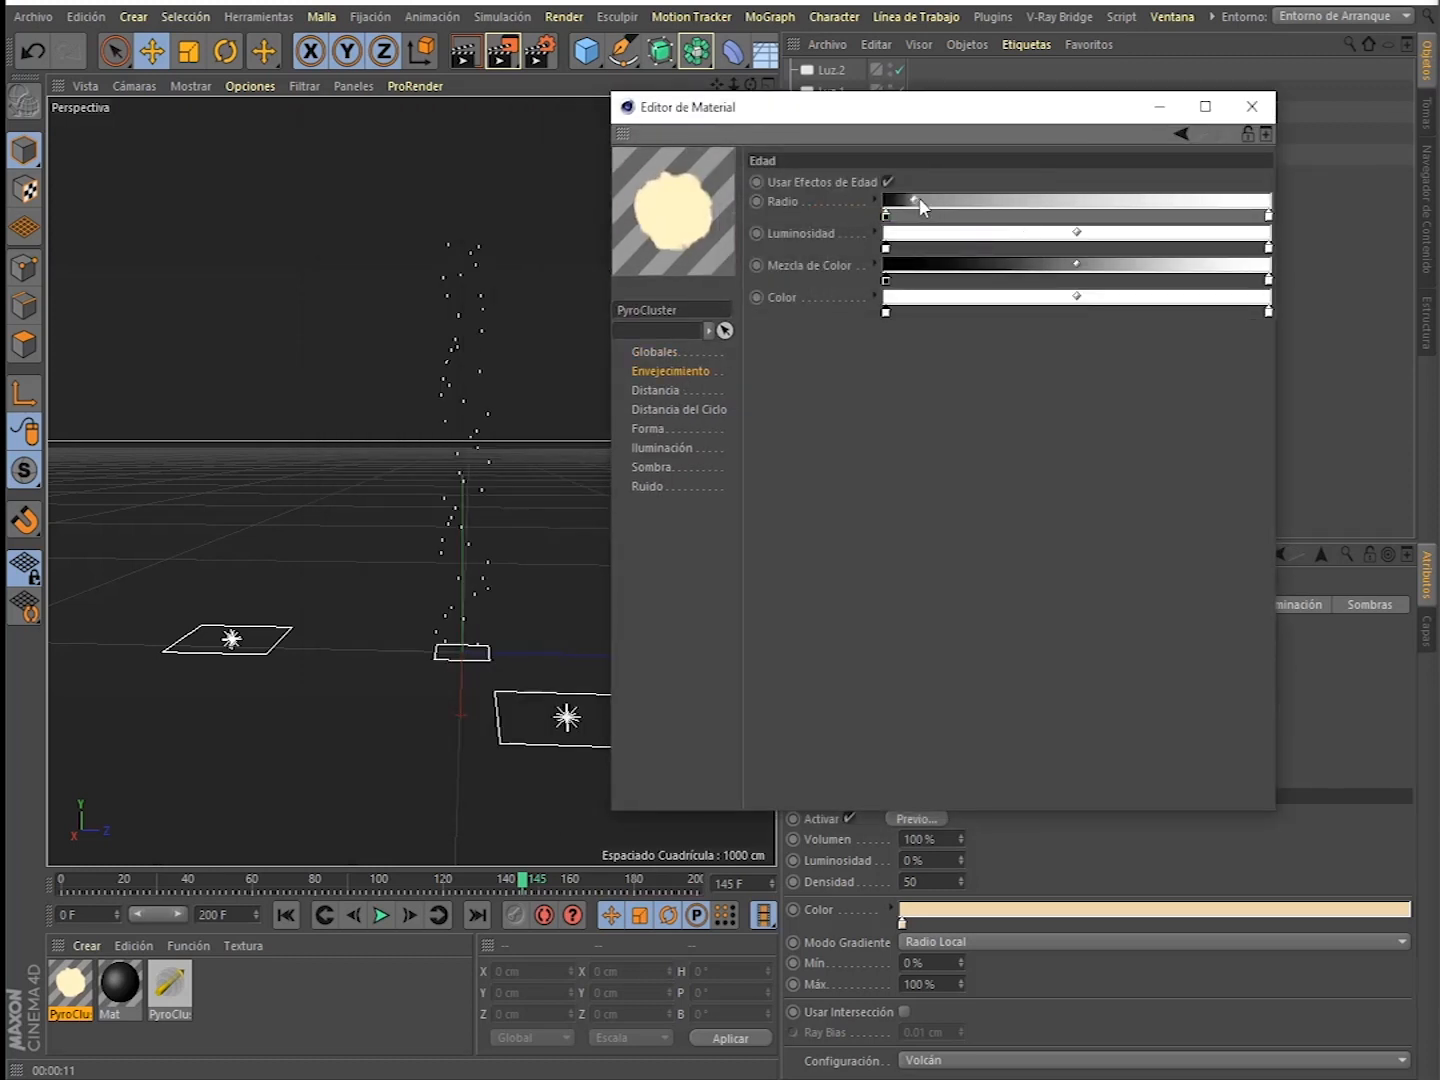
# - Change the PyroCluster material's shape type to Caja
pyautogui.click(666, 427)
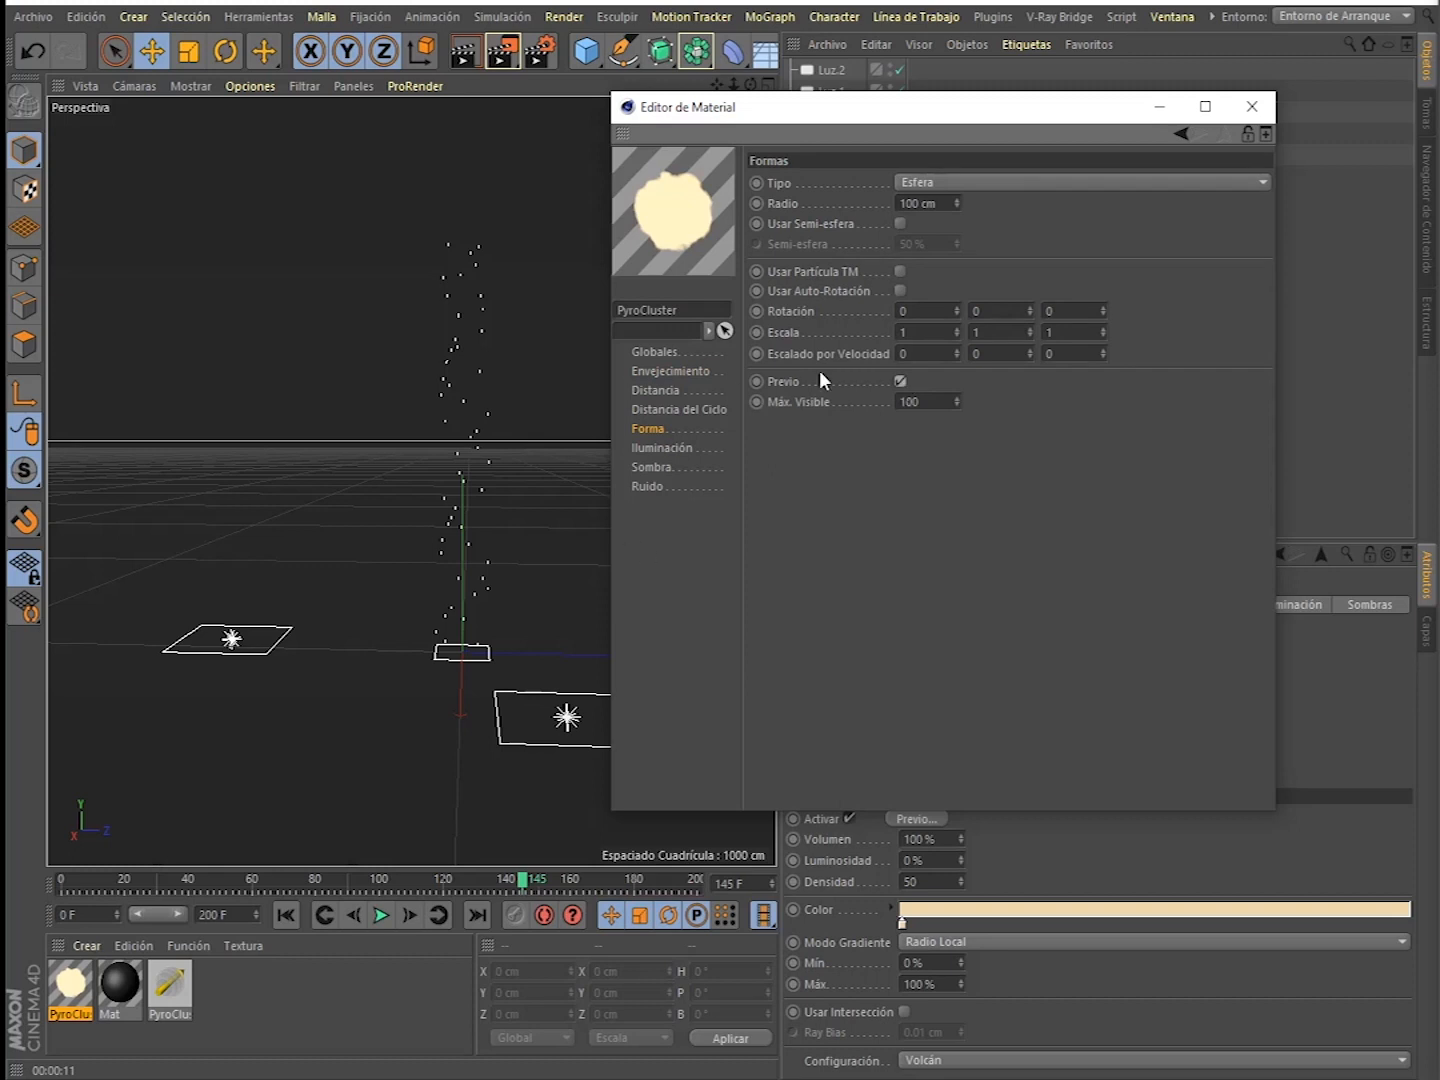
pyautogui.keyDown('alt'); pyautogui.moveTo(572, 461); pyautogui.dragTo(353, 386, button='middle'); pyautogui.keyUp('alt')
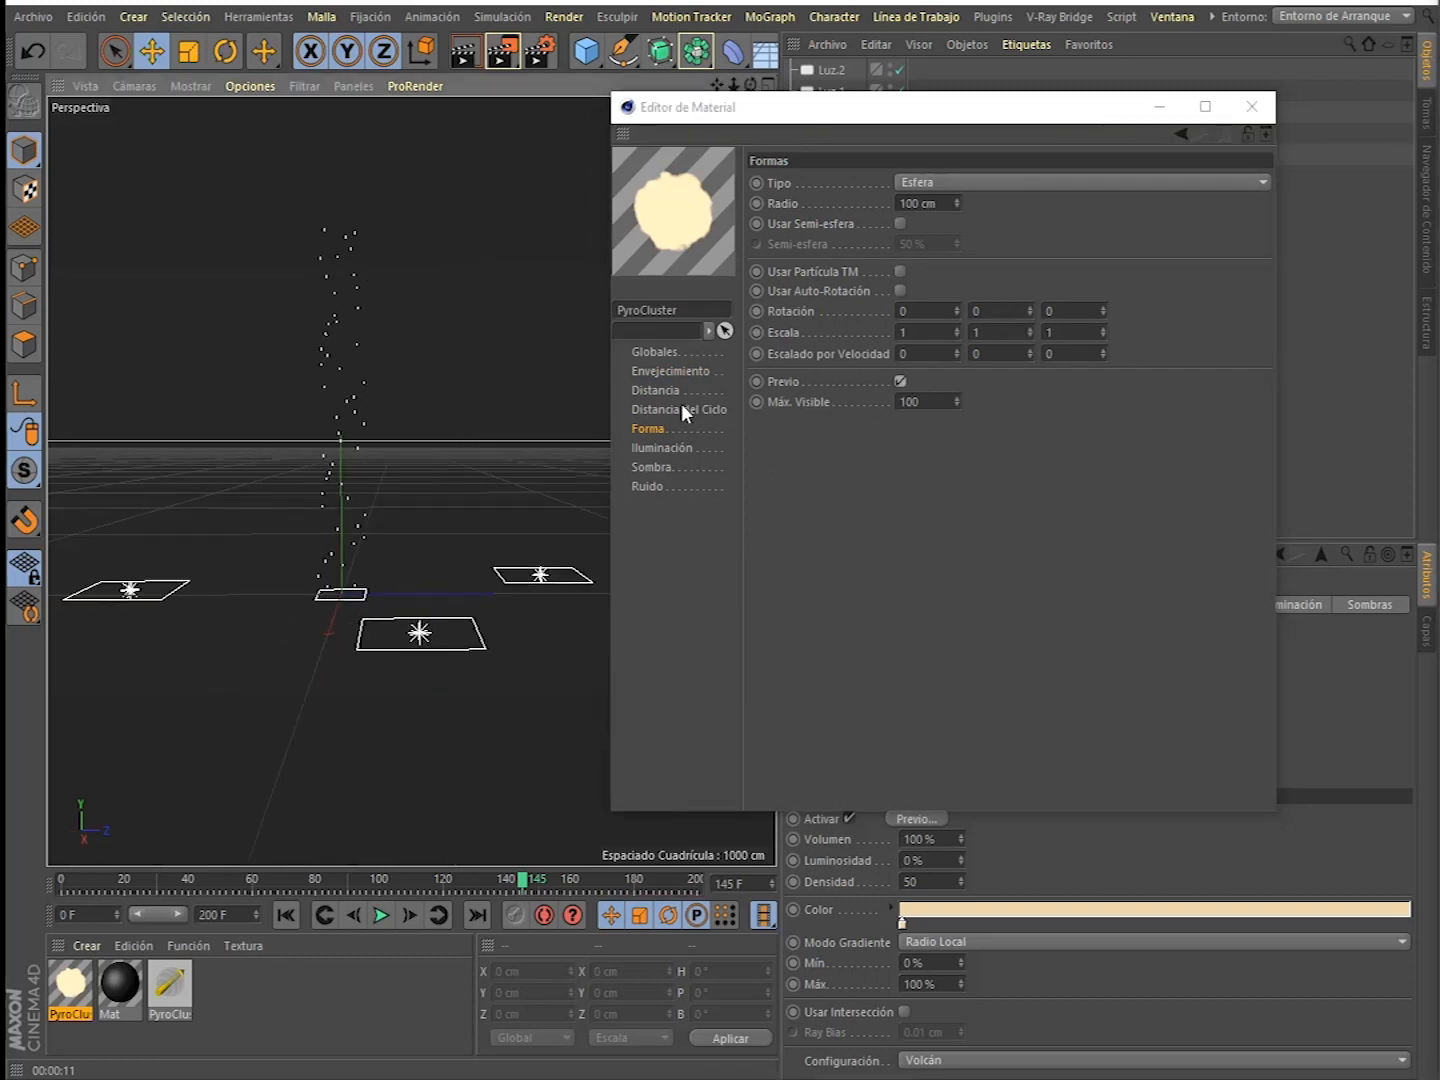
pyautogui.click(700, 409)
pyautogui.click(661, 448)
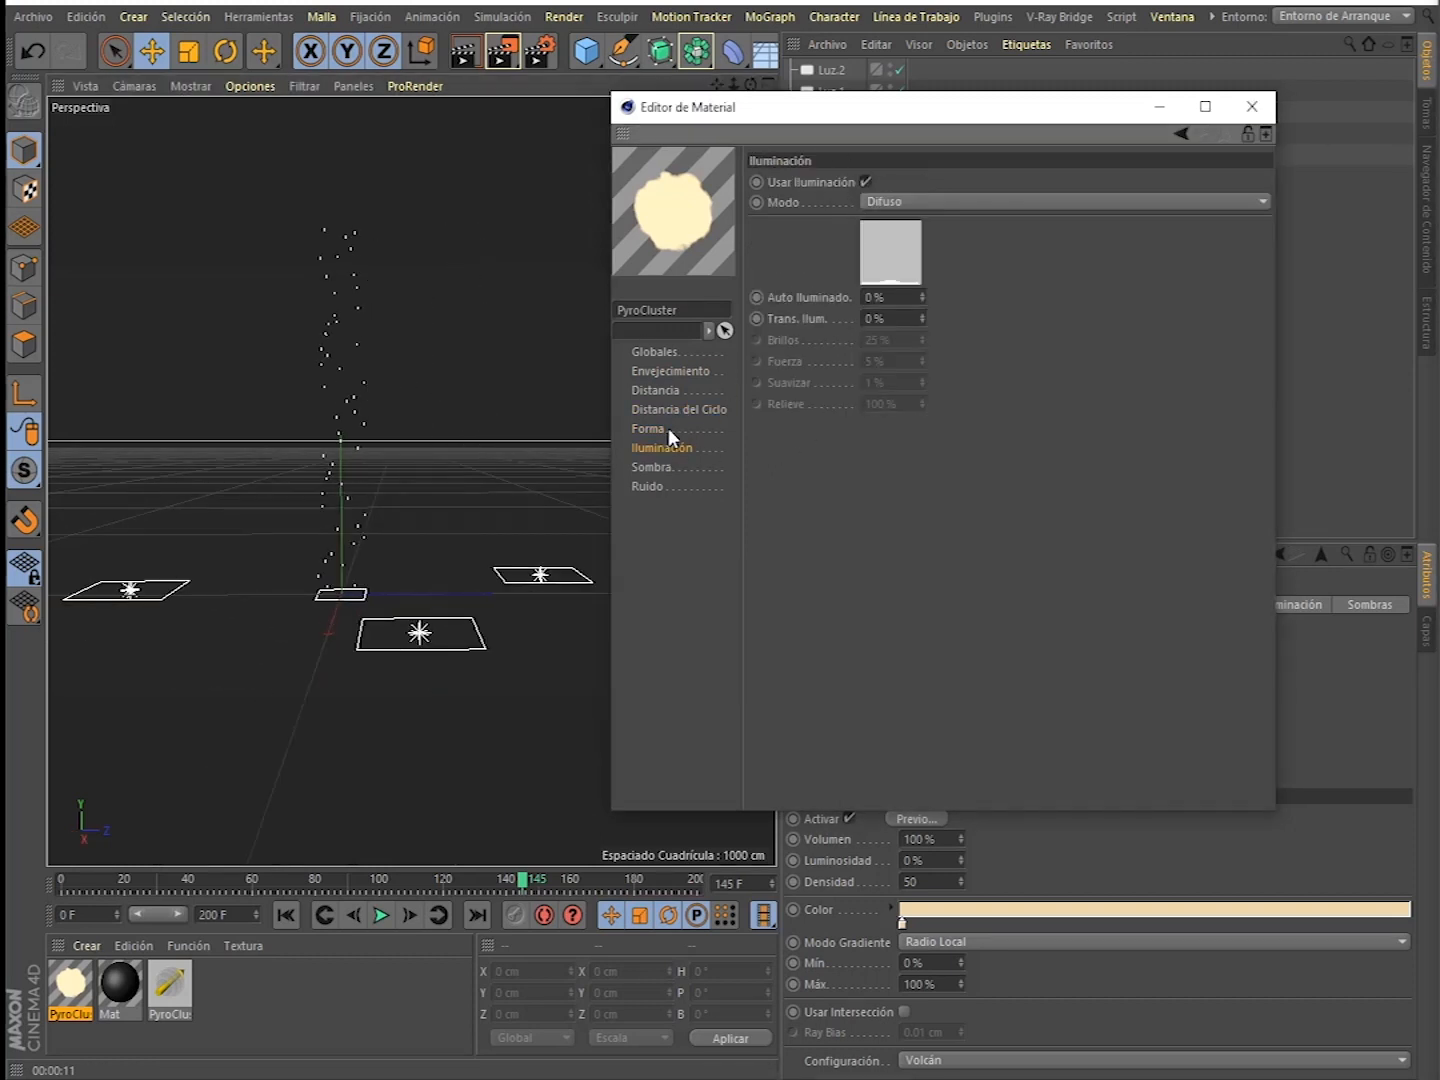
pyautogui.click(661, 429)
pyautogui.click(669, 410)
pyautogui.click(667, 432)
pyautogui.click(910, 183)
pyautogui.click(934, 225)
pyautogui.click(918, 185)
pyautogui.click(936, 248)
pyautogui.keyDown('alt'); pyautogui.moveTo(430, 373); pyautogui.dragTo(375, 474, button='middle'); pyautogui.keyUp('alt')
pyautogui.keyDown('alt'); pyautogui.moveTo(375, 473); pyautogui.dragTo(423, 459); pyautogui.keyUp('alt')
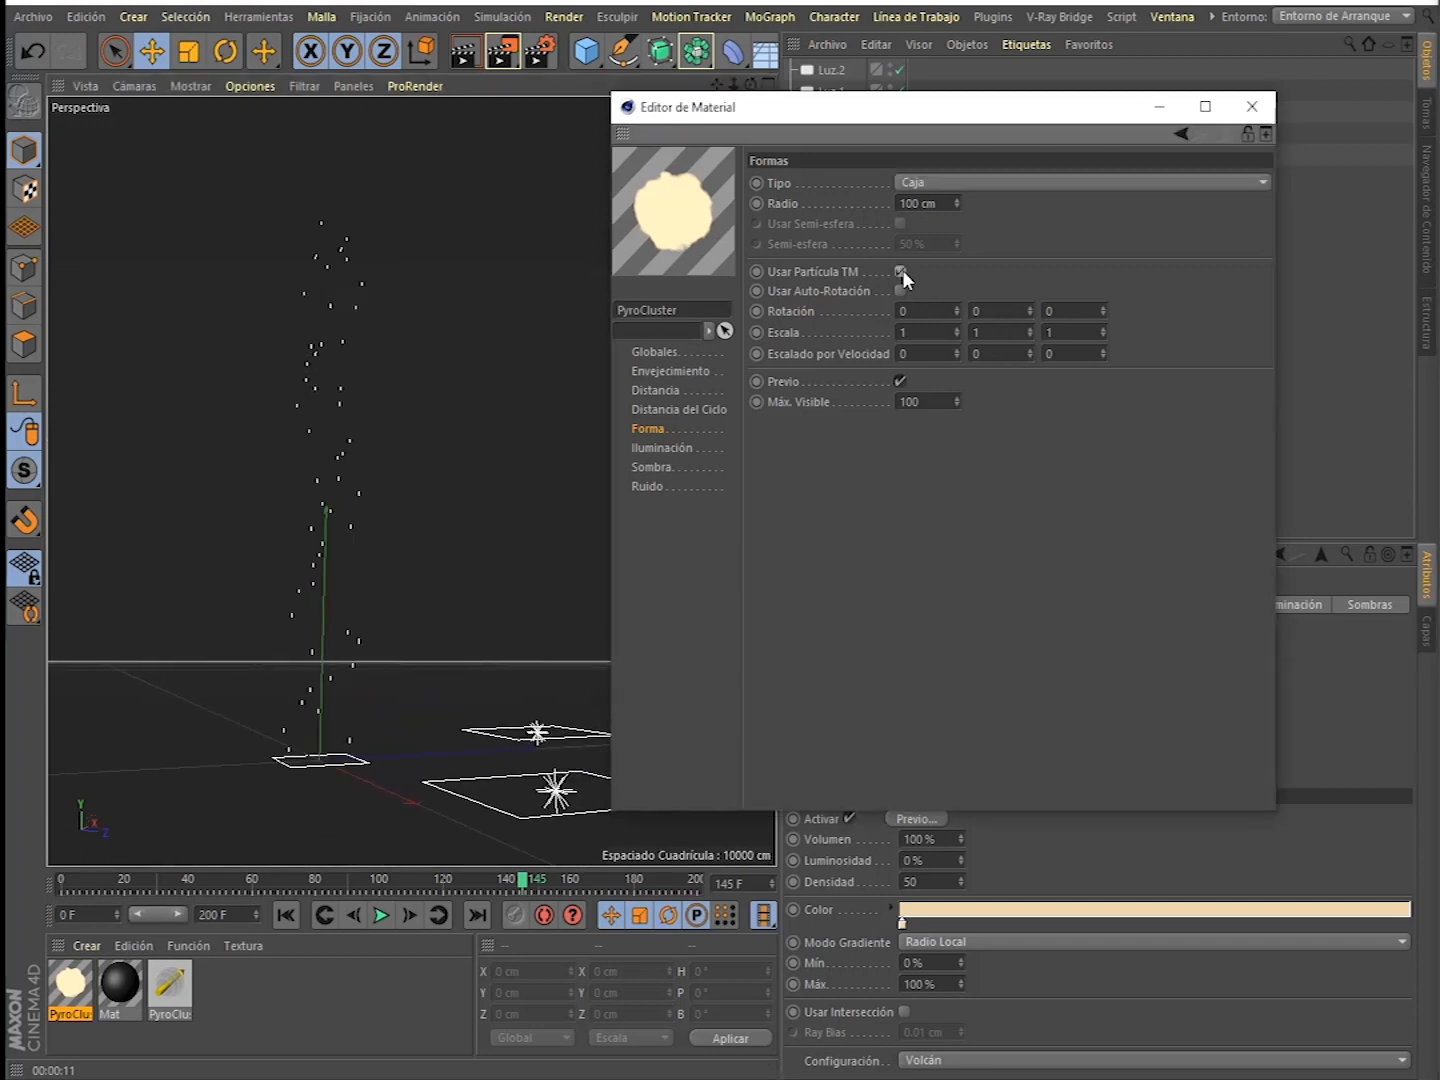
# - Set the box shape's Radio to 186 cm, leaving distance effects disabled, and test-render the view
pyautogui.click(683, 410)
pyautogui.click(682, 392)
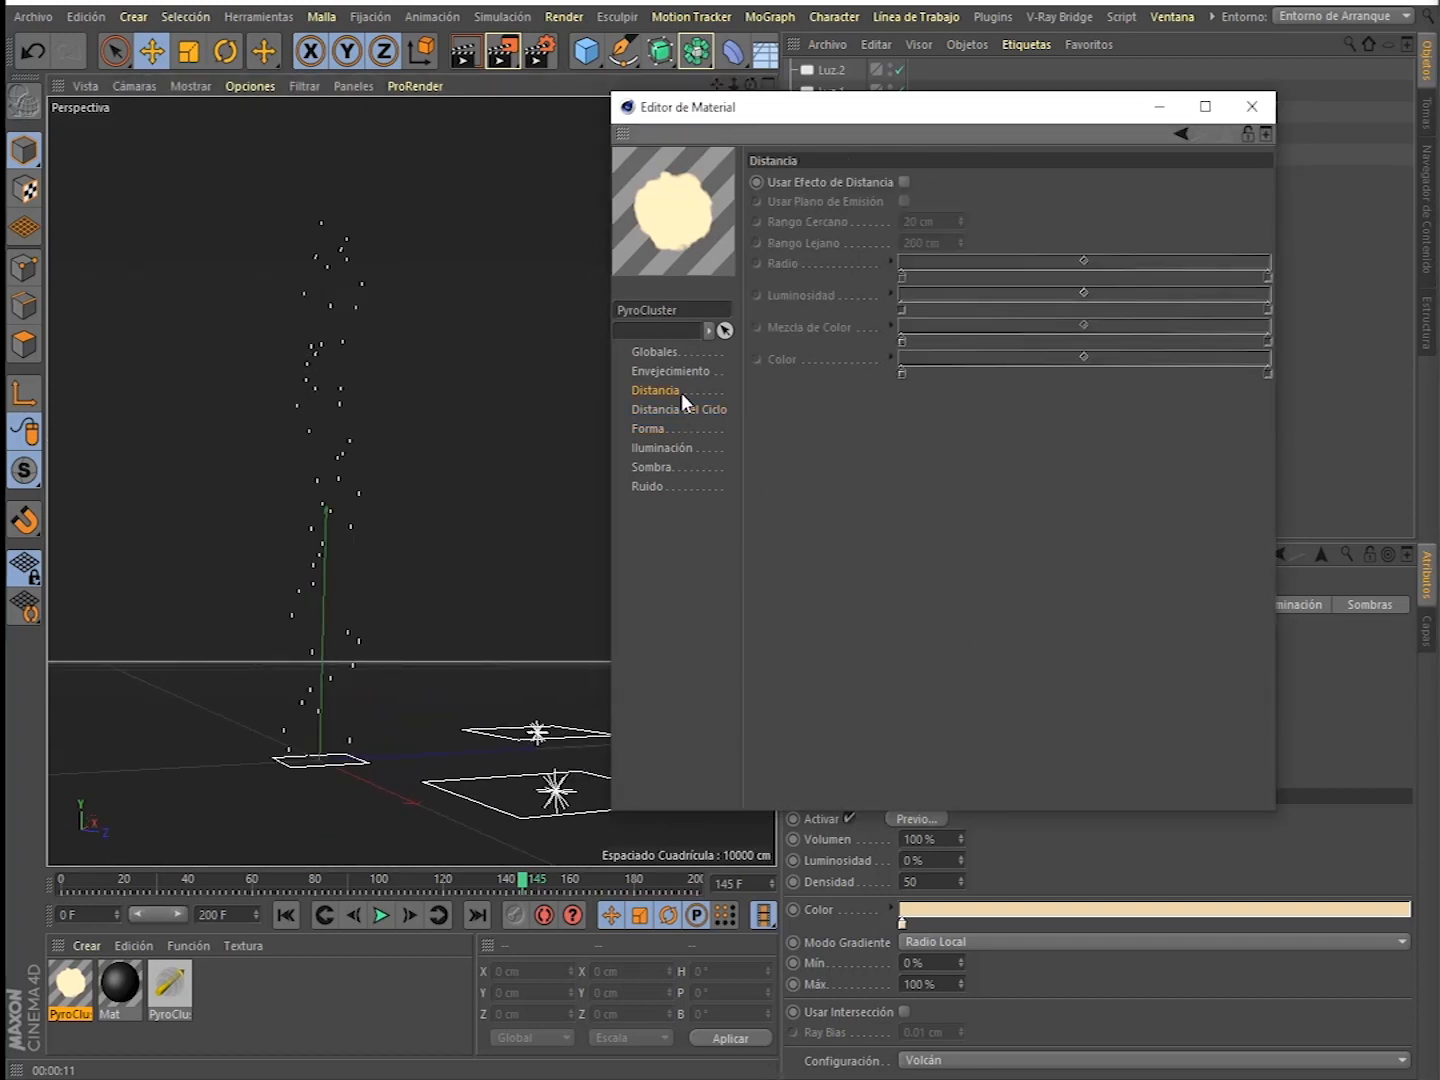
pyautogui.click(904, 183)
pyautogui.click(904, 183)
pyautogui.click(648, 429)
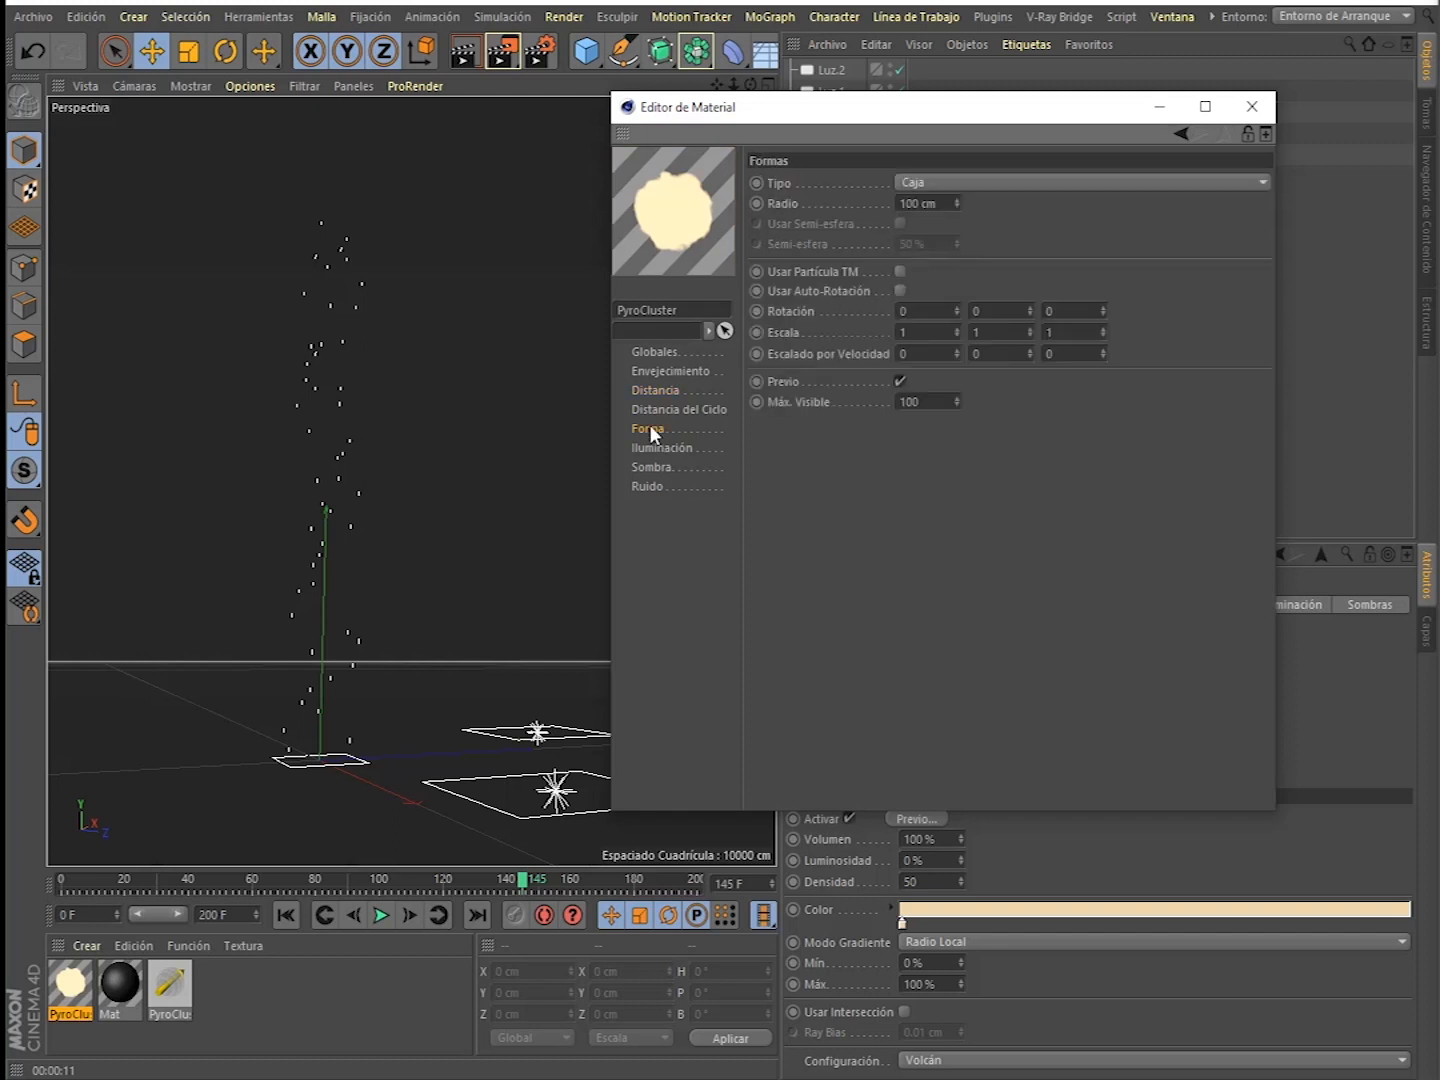
pyautogui.moveTo(957, 203); pyautogui.dragTo(958, 159)
pyautogui.keyDown('alt'); pyautogui.moveTo(424, 385); pyautogui.dragTo(360, 406); pyautogui.keyUp('alt')
pyautogui.hotkey('ctrl', 'r')
pyautogui.click(416, 489)
pyautogui.click(1251, 106)
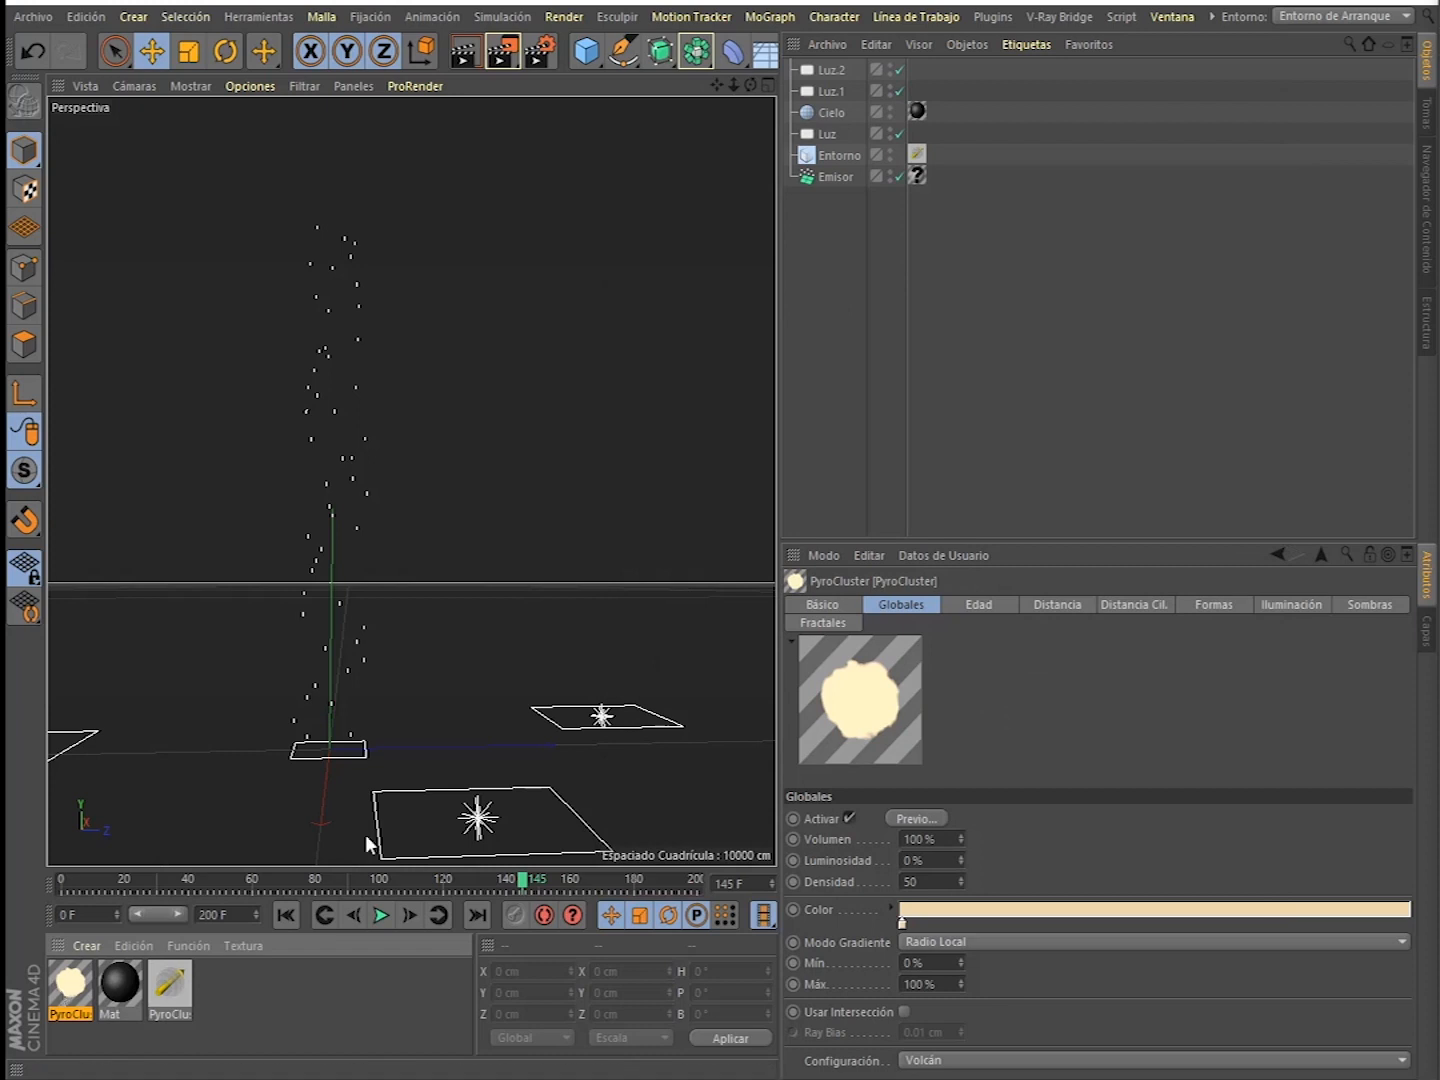
# - Replace the Emisor's texture tag with the new PyroCluster material and render the view
pyautogui.click(918, 176)
pyautogui.press('Delete')
pyautogui.moveTo(70, 985); pyautogui.dragTo(836, 178)
pyautogui.keyDown('alt'); pyautogui.moveTo(411, 481); pyautogui.dragTo(490, 532, button='middle'); pyautogui.keyUp('alt')
pyautogui.hotkey('ctrl', 'r')
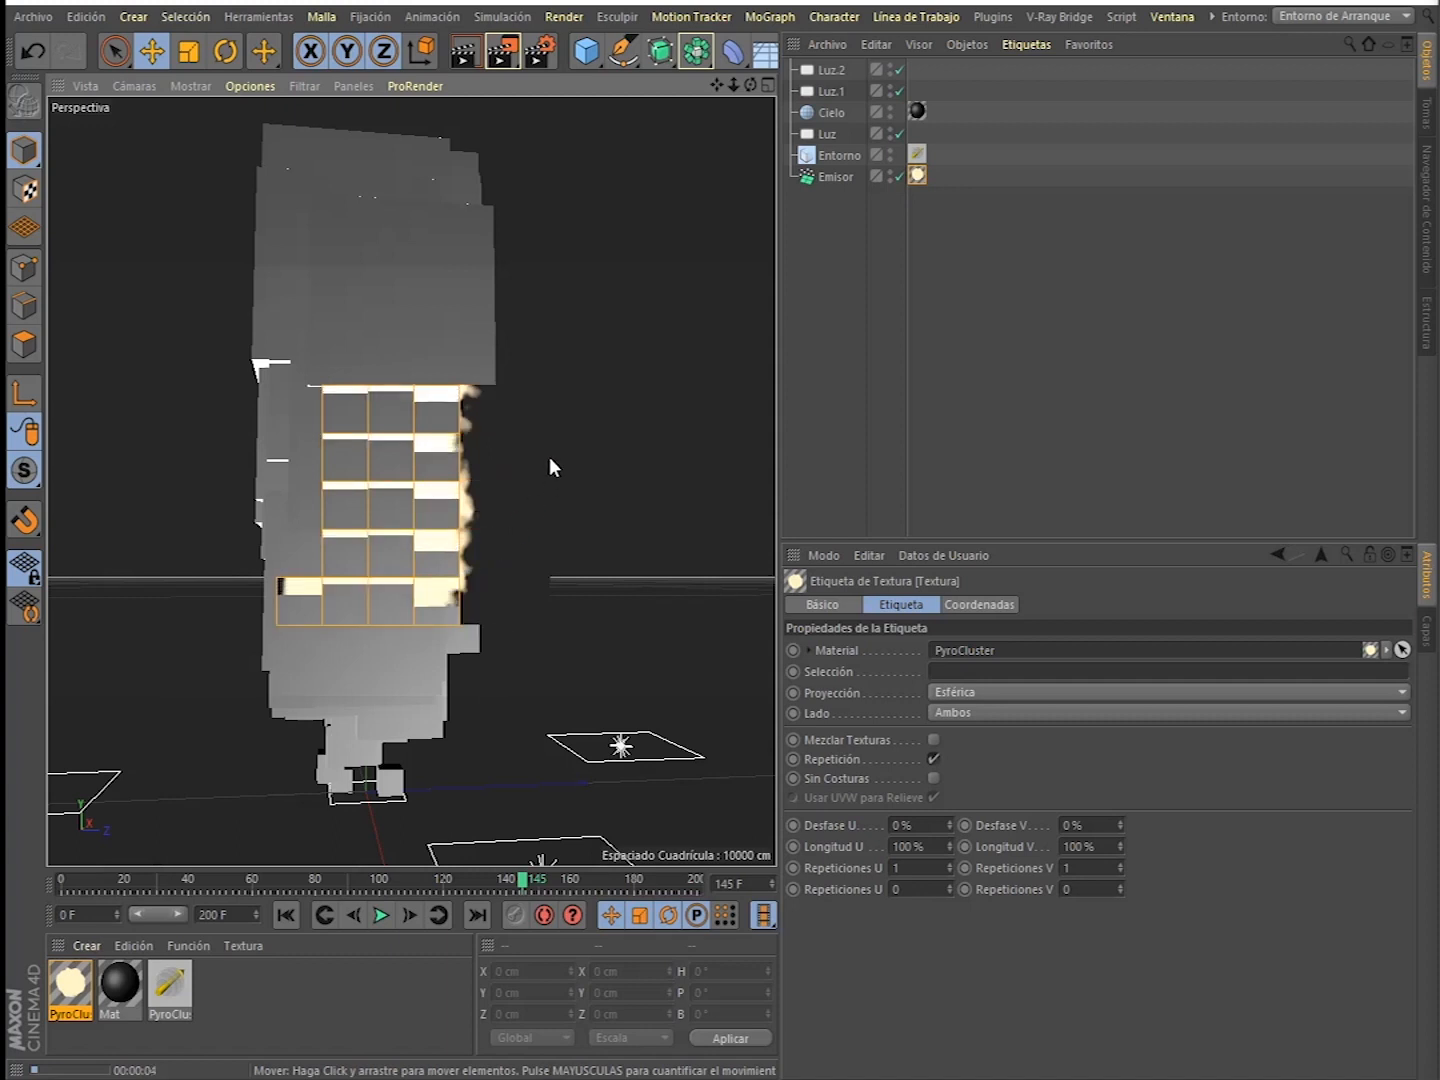
# - Set the render output size to the 480 x 360 screen preset
pyautogui.click(636, 404)
pyautogui.hotkey('ctrl', 'b')
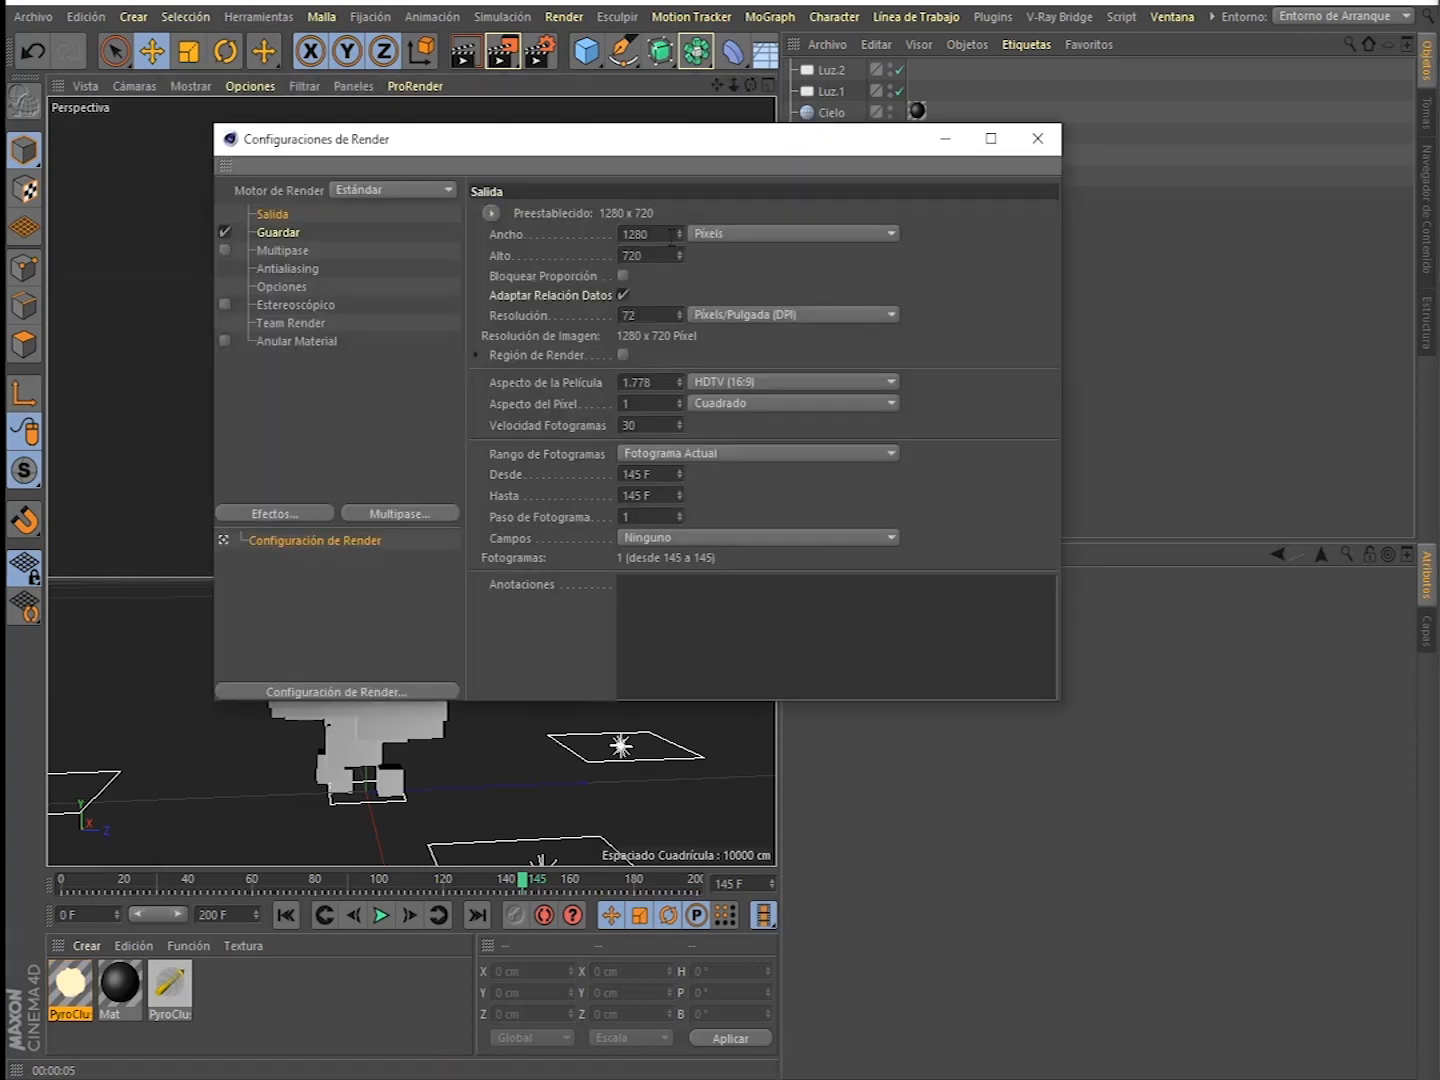
pyautogui.click(508, 217)
pyautogui.moveTo(509, 229)
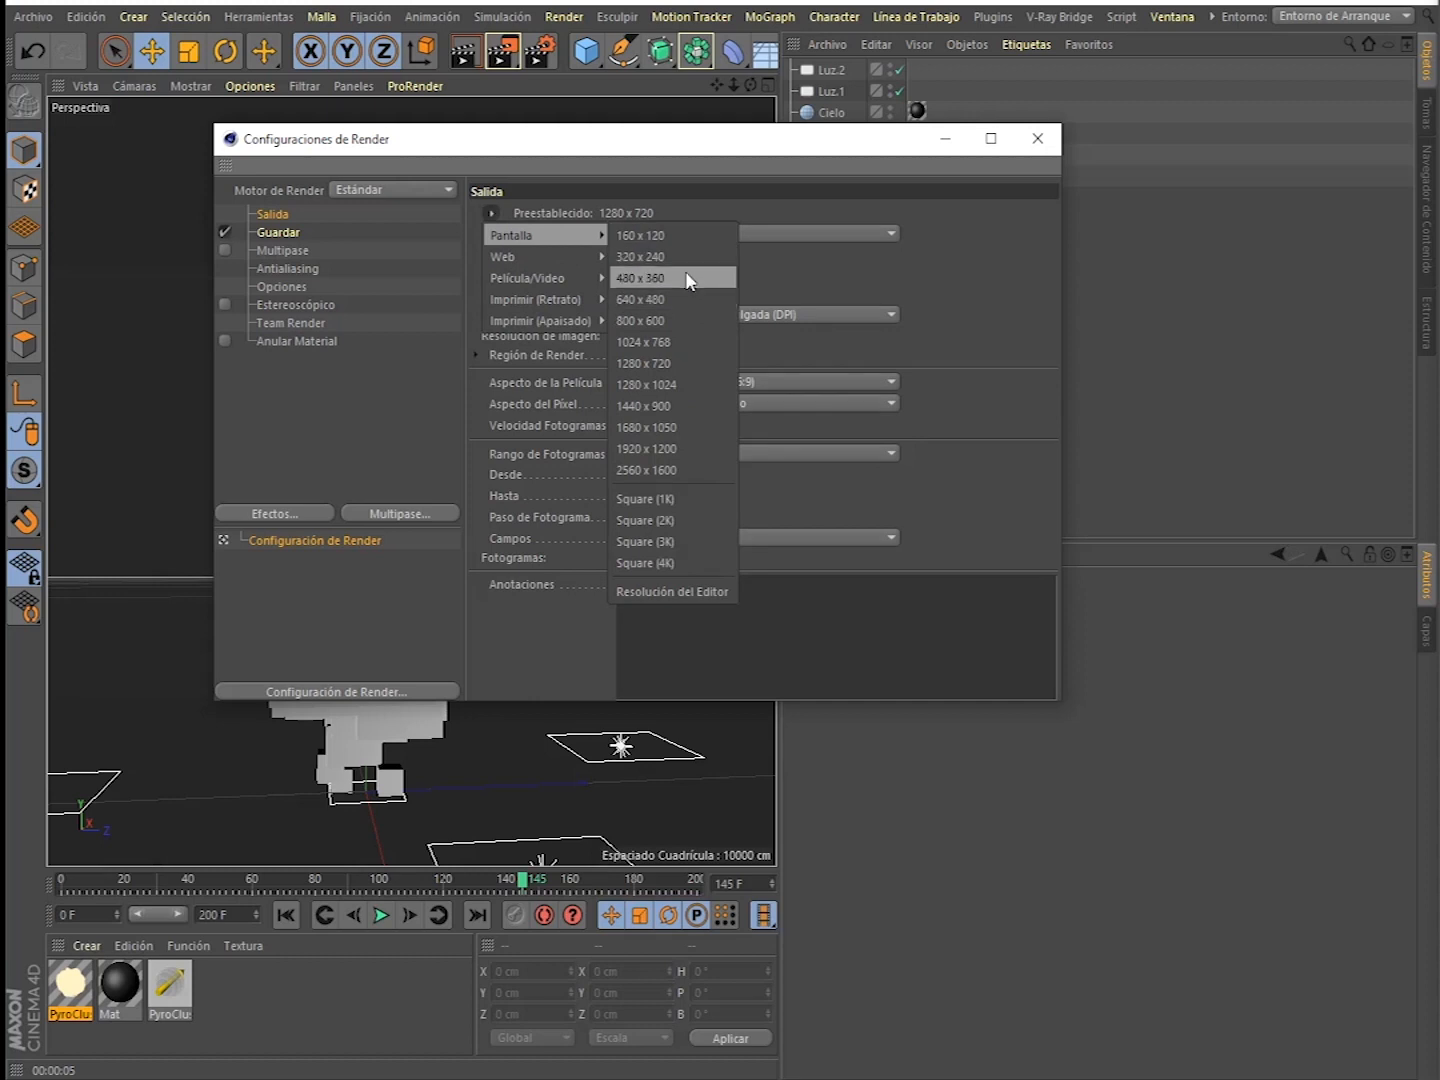
pyautogui.click(685, 271)
pyautogui.click(1037, 138)
# - Render the current frame in the picture viewer and inspect the box-shaped volcano smoke
pyautogui.hotkey('ctrl', 'r')
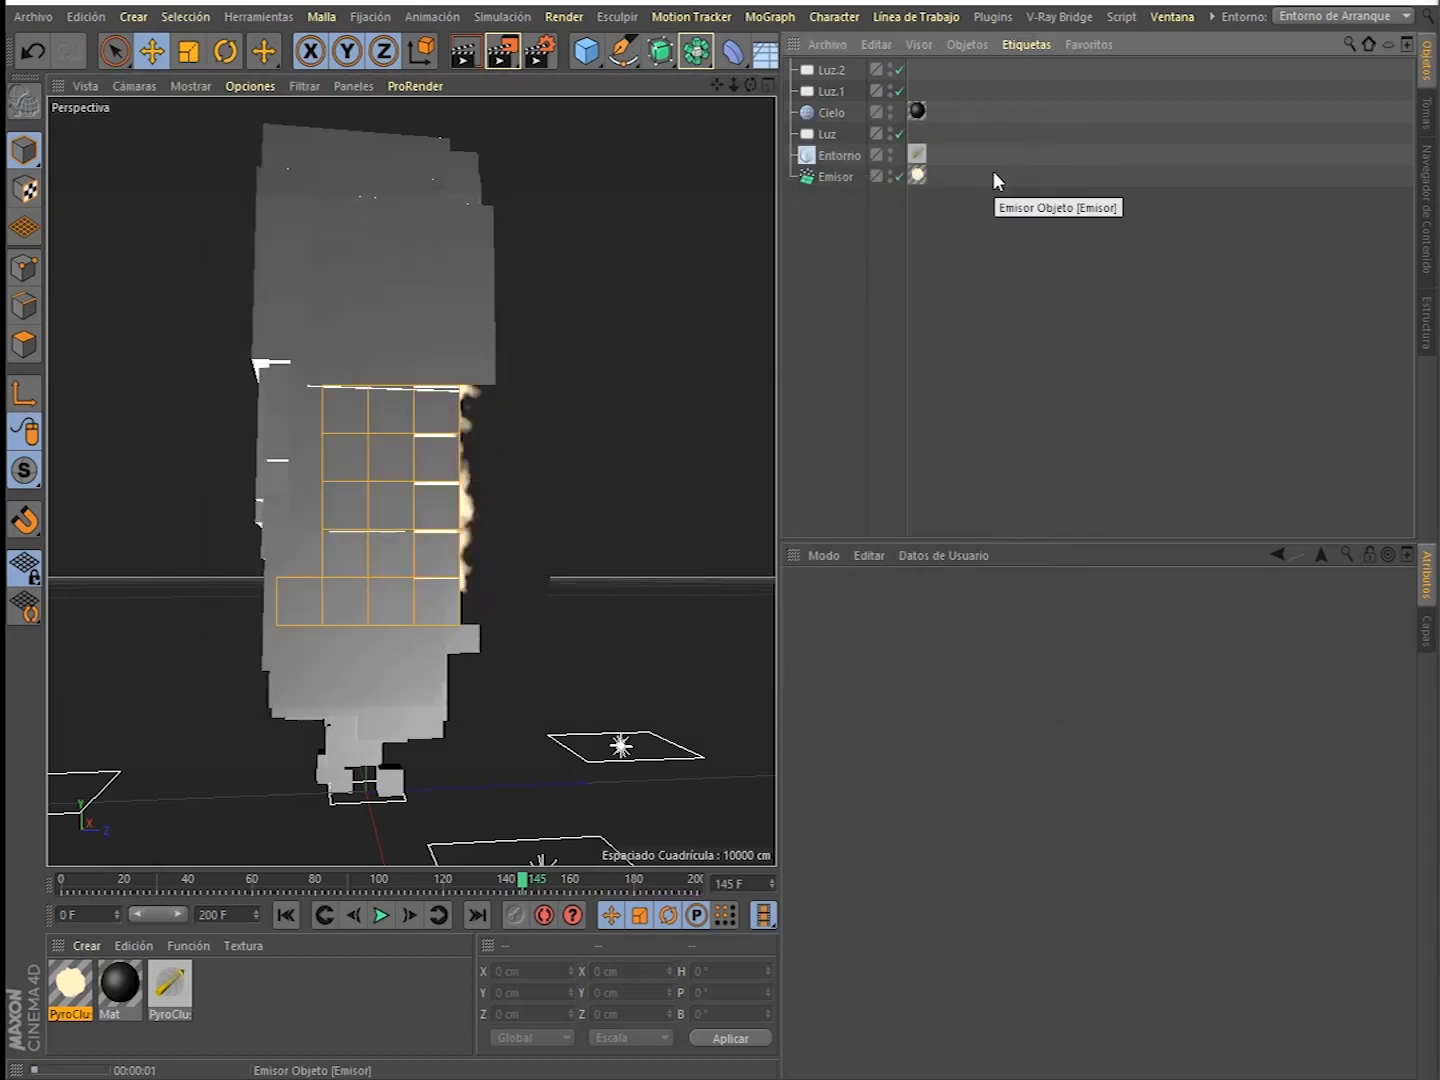
pyautogui.hotkey('shift', 'r')
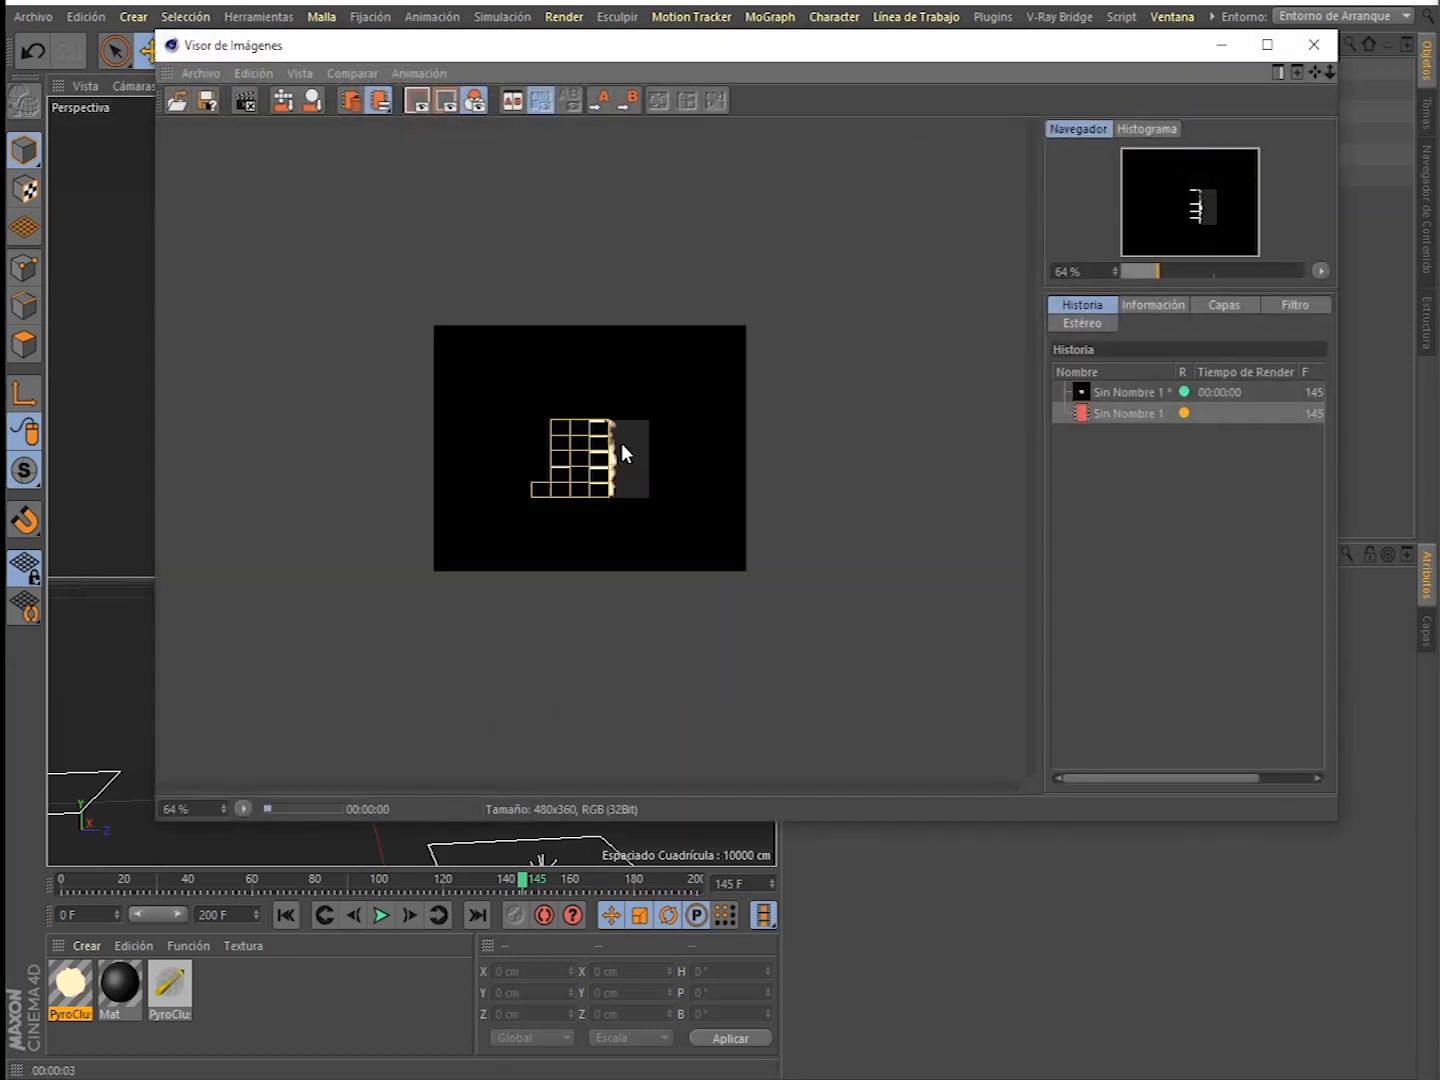
pyautogui.scroll(4, 613, 448)
pyautogui.scroll(-2, 614, 449)
pyautogui.click(1314, 44)
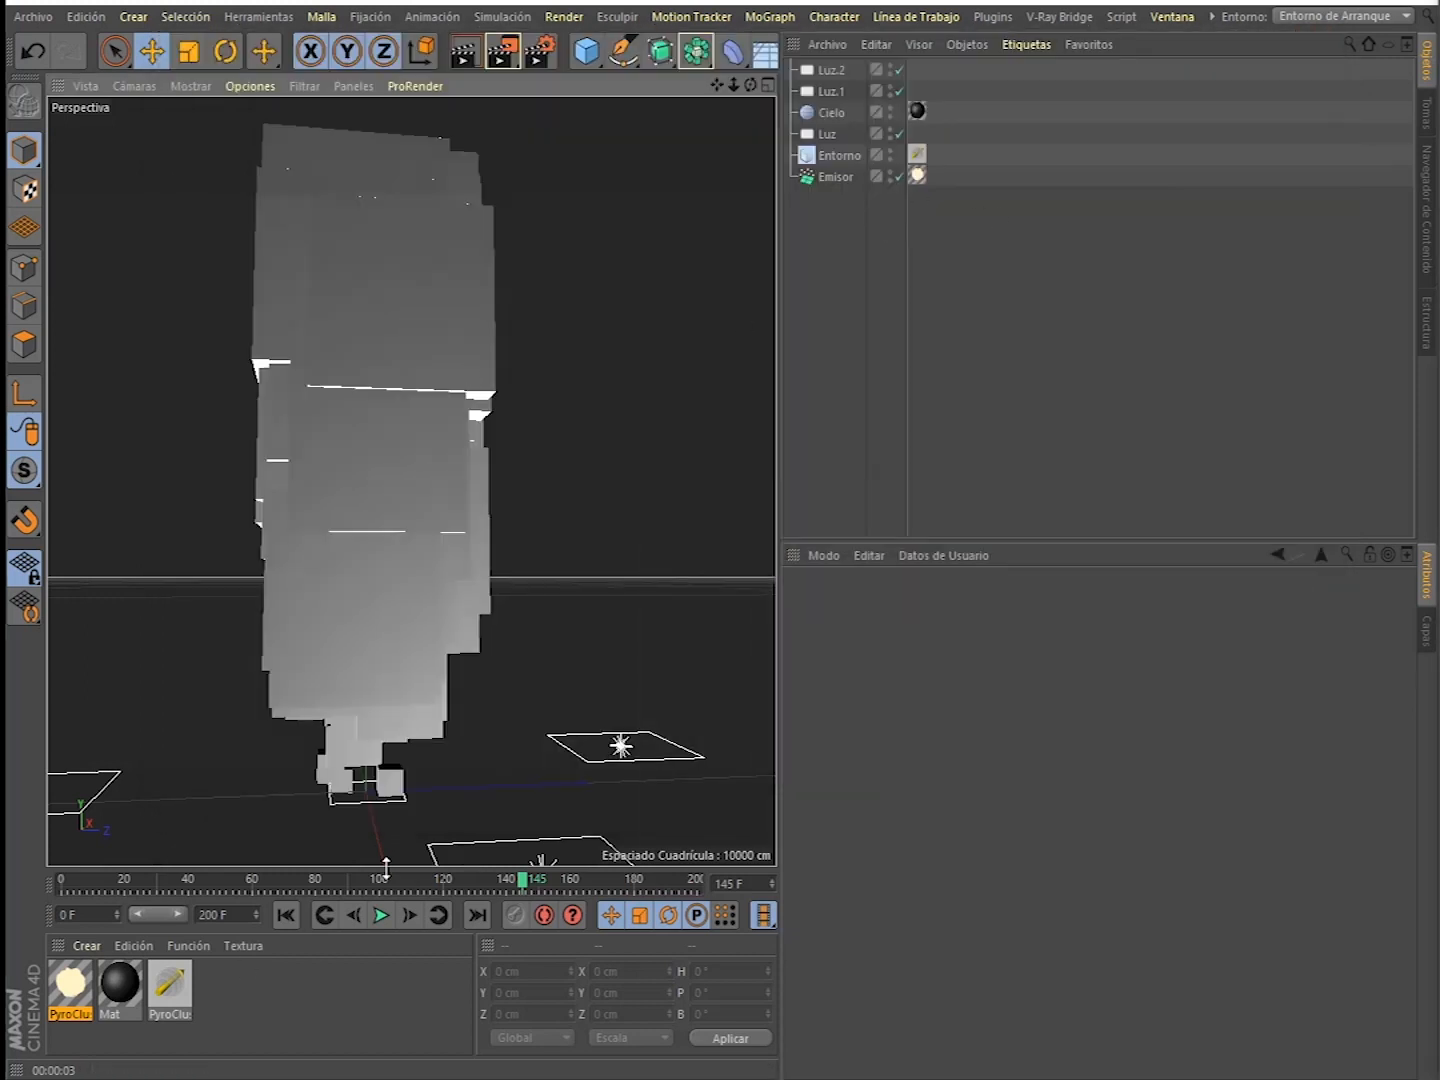
# - Change the PyroCluster material's illumination mode and lower its shadow transparency
pyautogui.doubleClick(86, 993)
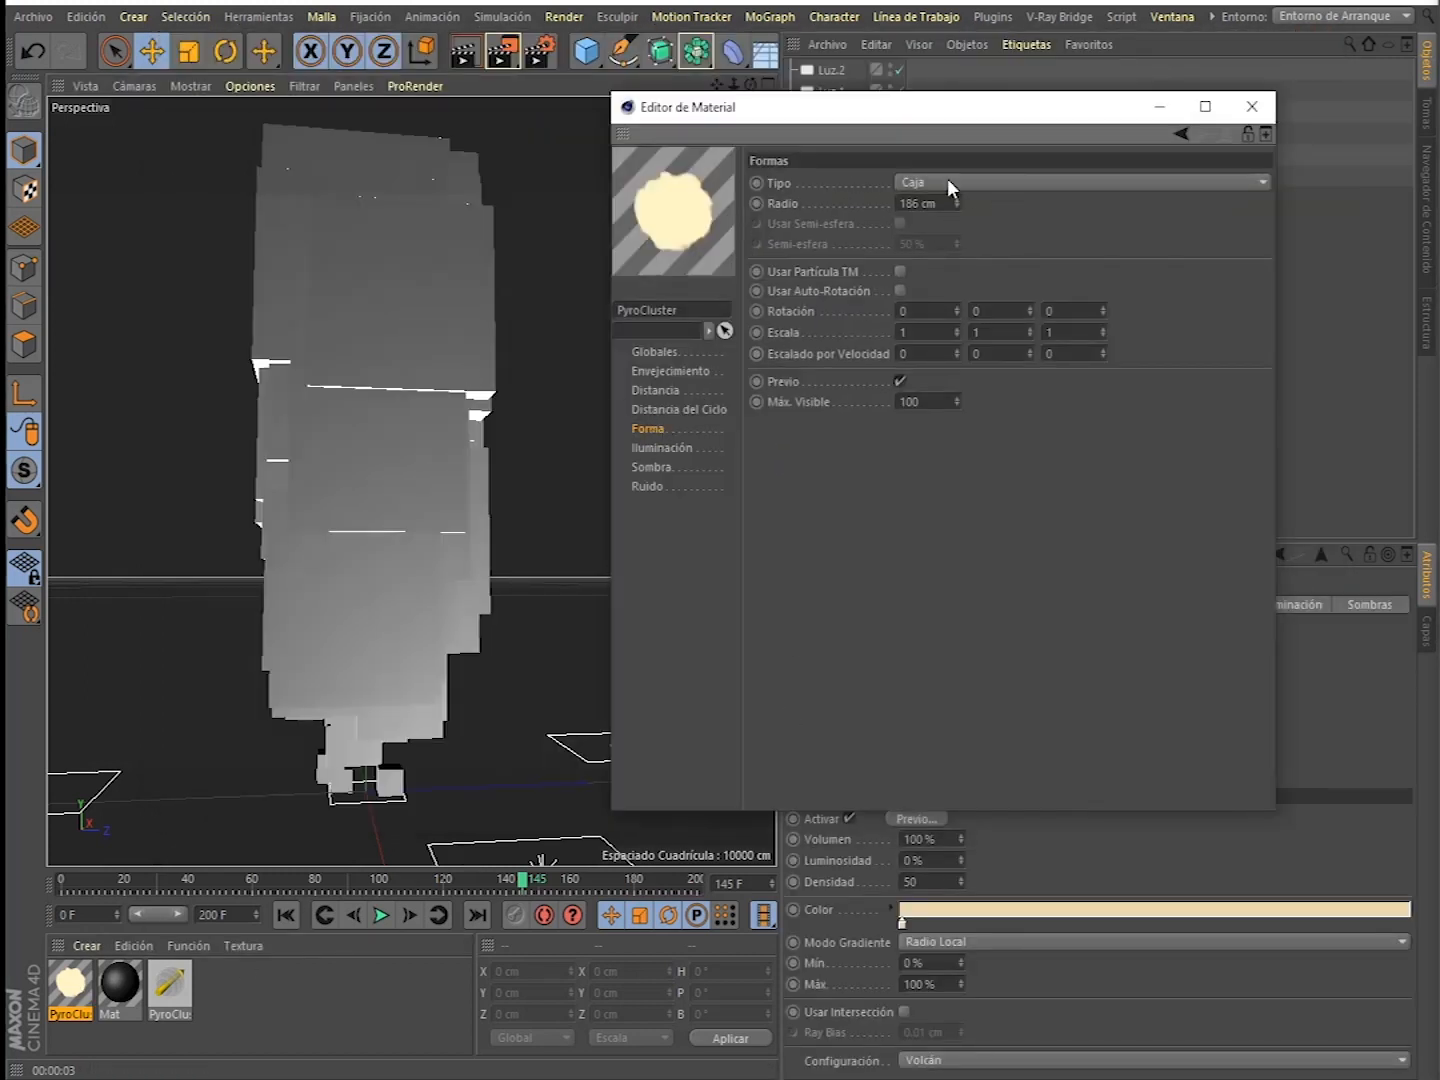
pyautogui.click(666, 409)
pyautogui.click(661, 386)
pyautogui.click(664, 447)
pyautogui.click(656, 466)
pyautogui.click(661, 447)
pyautogui.click(913, 201)
pyautogui.click(896, 246)
pyautogui.click(660, 466)
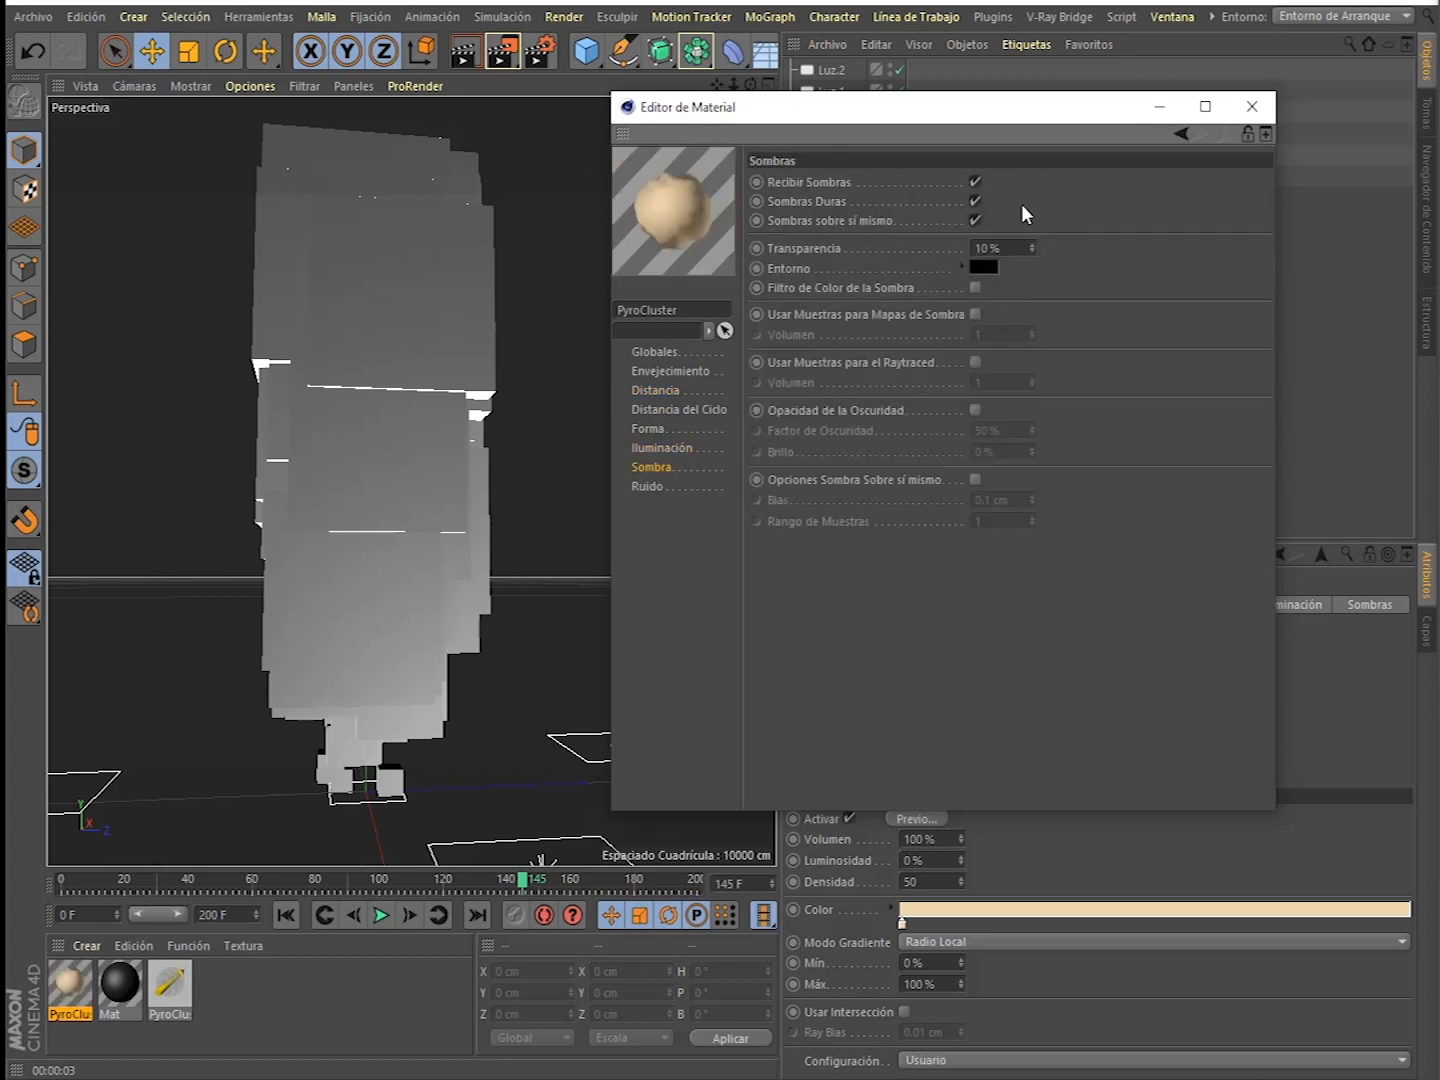
pyautogui.moveTo(1032, 246); pyautogui.dragTo(1021, 319)
# - Change the material's noise type to Turbulencia and render the view
pyautogui.click(646, 486)
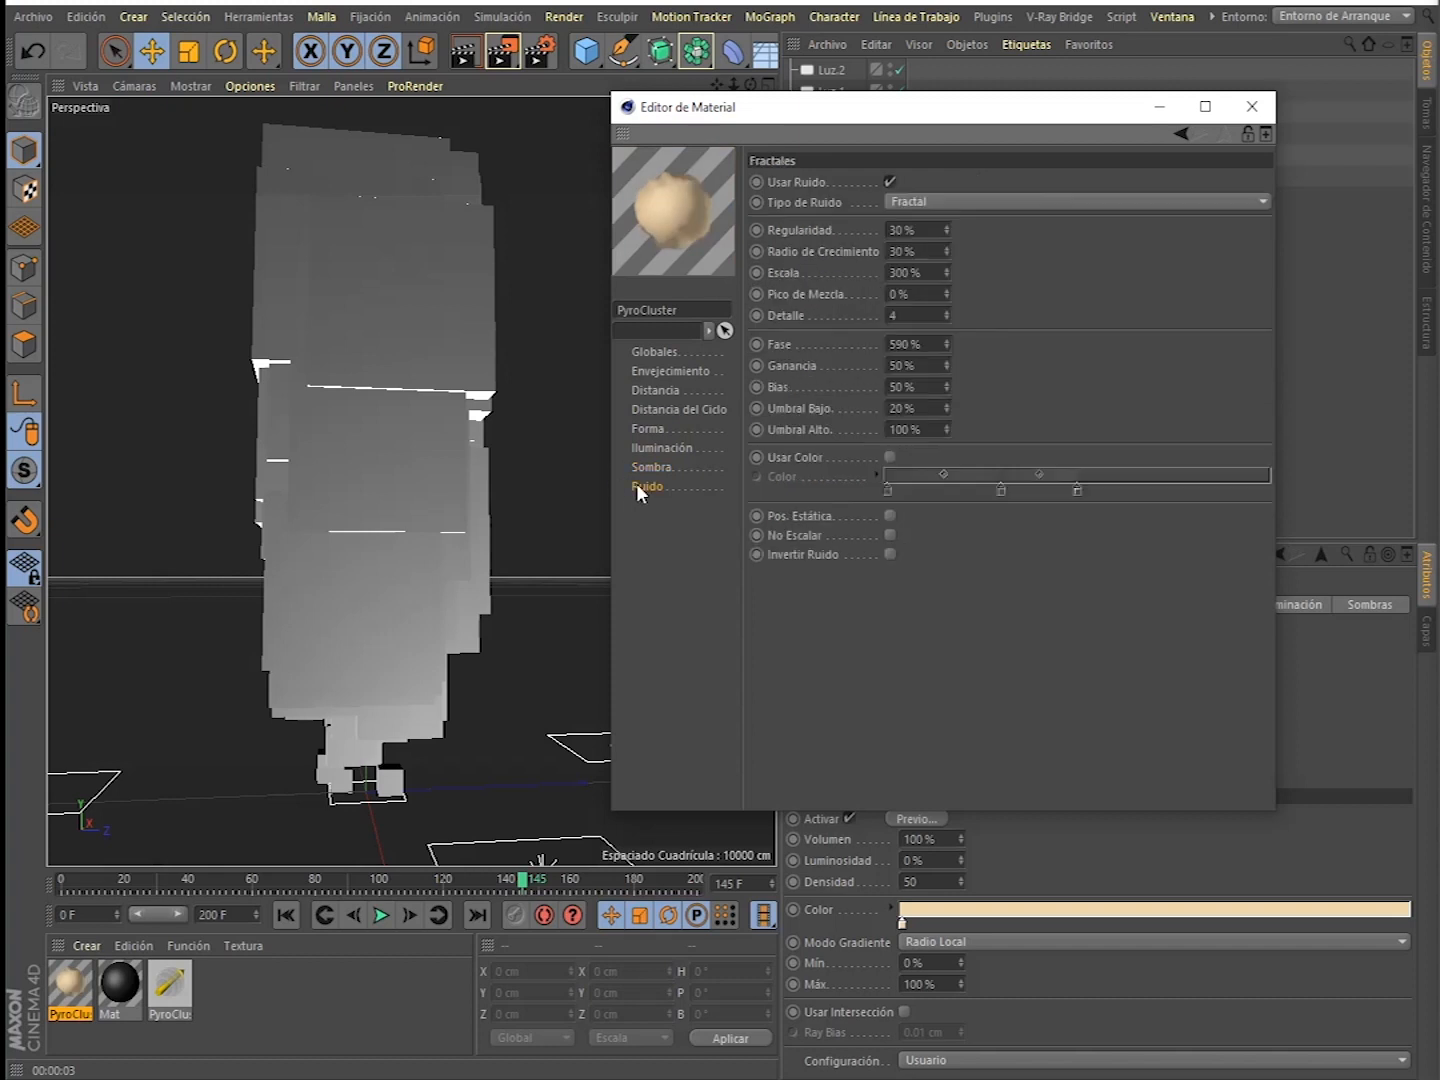
pyautogui.click(915, 199)
pyautogui.click(923, 220)
pyautogui.press('Down')
pyautogui.press('Down')
pyautogui.press('Down')
pyautogui.press('Down')
pyautogui.press('Down')
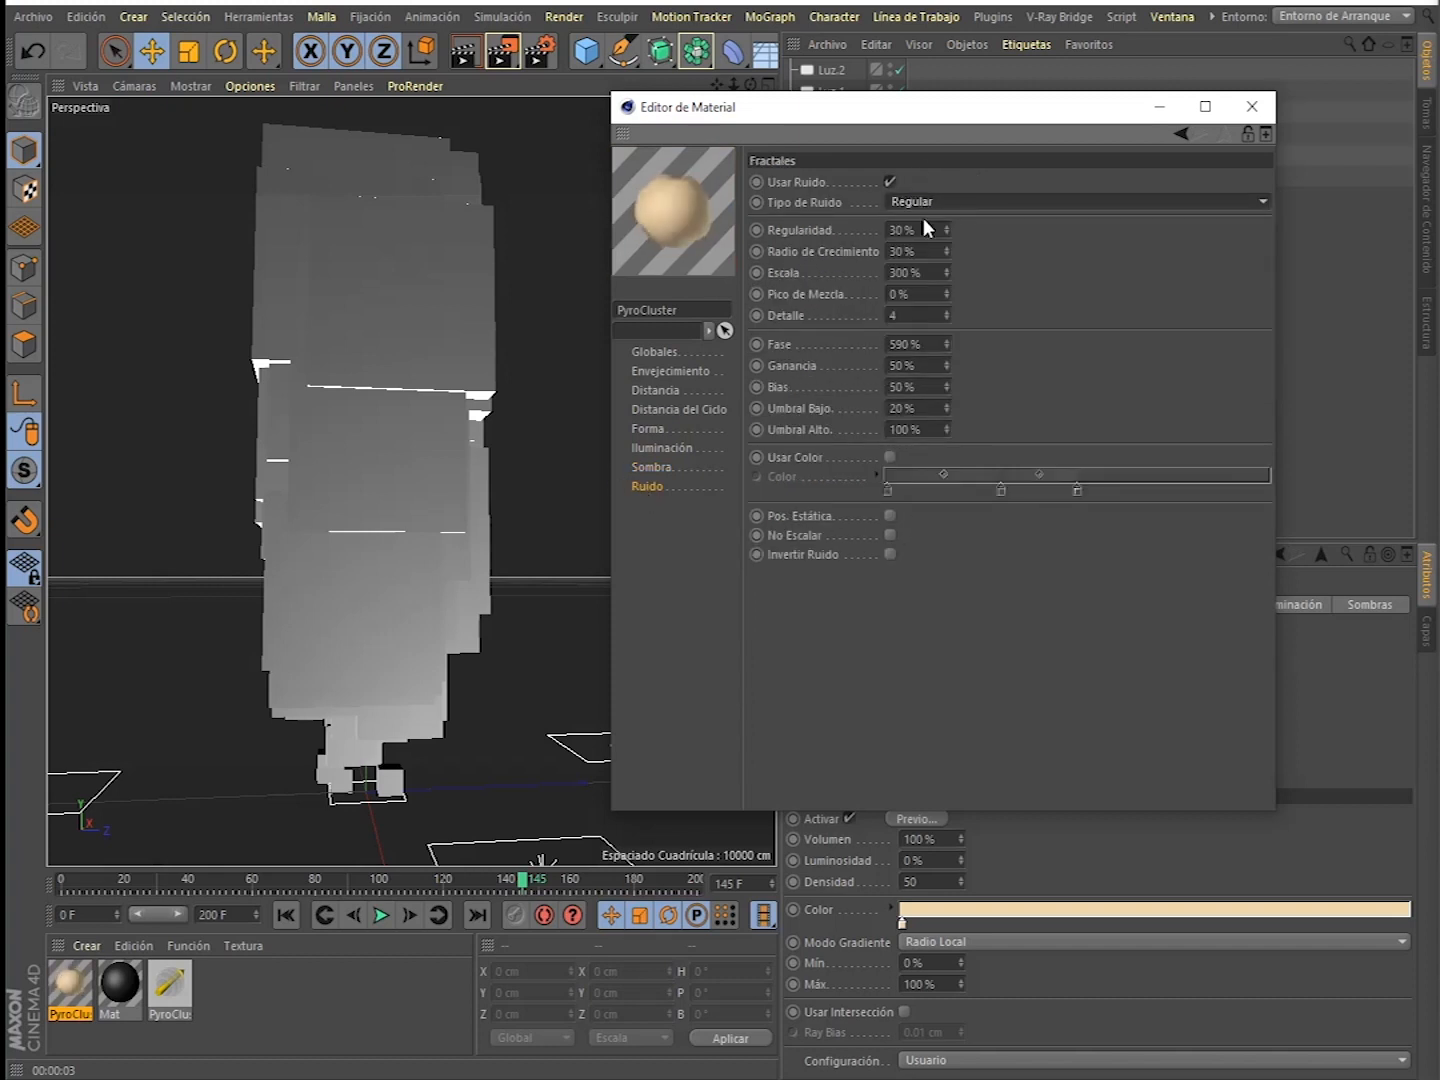
pyautogui.hotkey('ctrl', 'r')
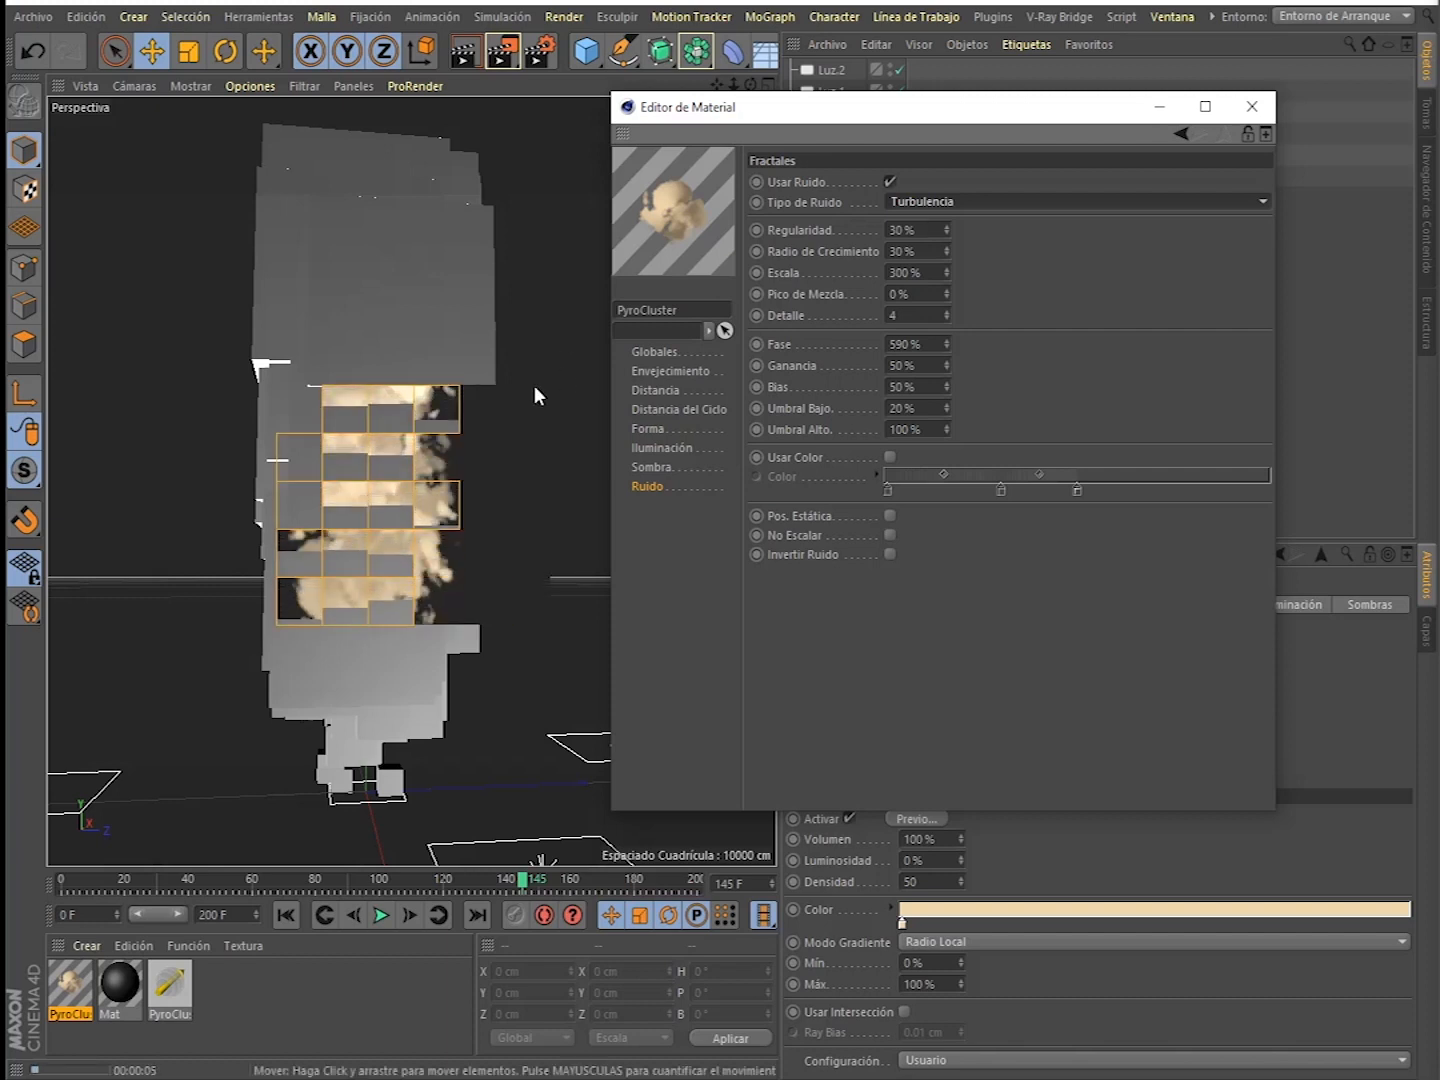
# - Duplicate the color gradient's knot at the far end and make it dark brown
pyautogui.click(656, 351)
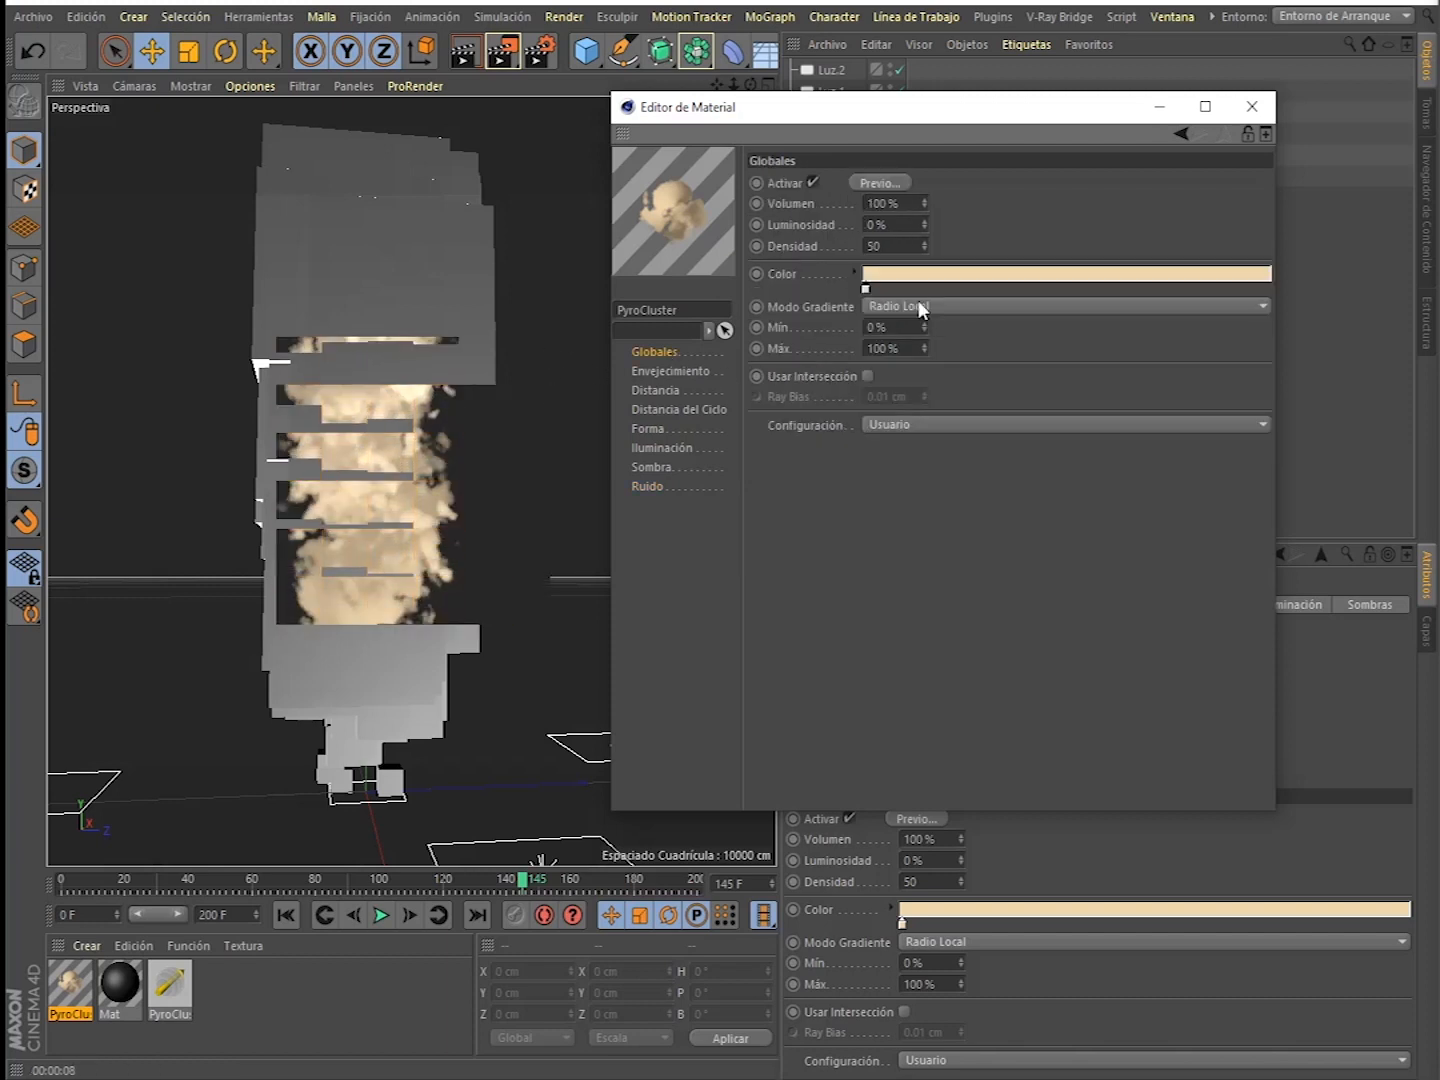
pyautogui.keyDown('ctrl'); pyautogui.moveTo(867, 288); pyautogui.dragTo(1299, 301); pyautogui.keyUp('ctrl')
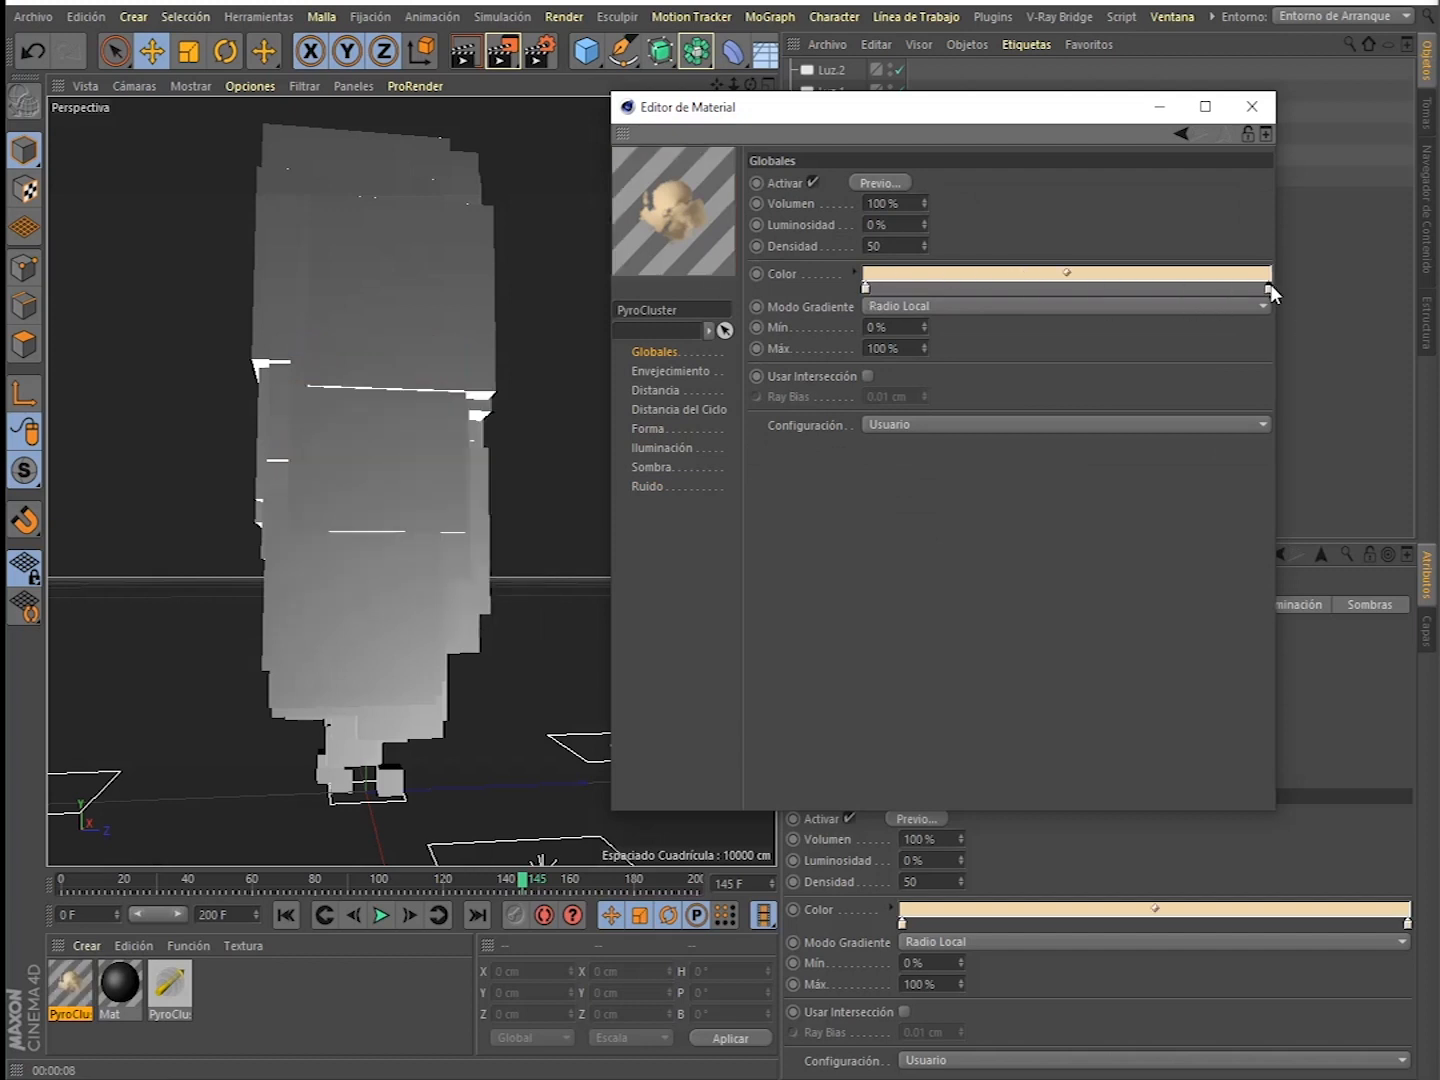
pyautogui.doubleClick(1270, 286)
pyautogui.click(1248, 323)
pyautogui.click(1230, 363)
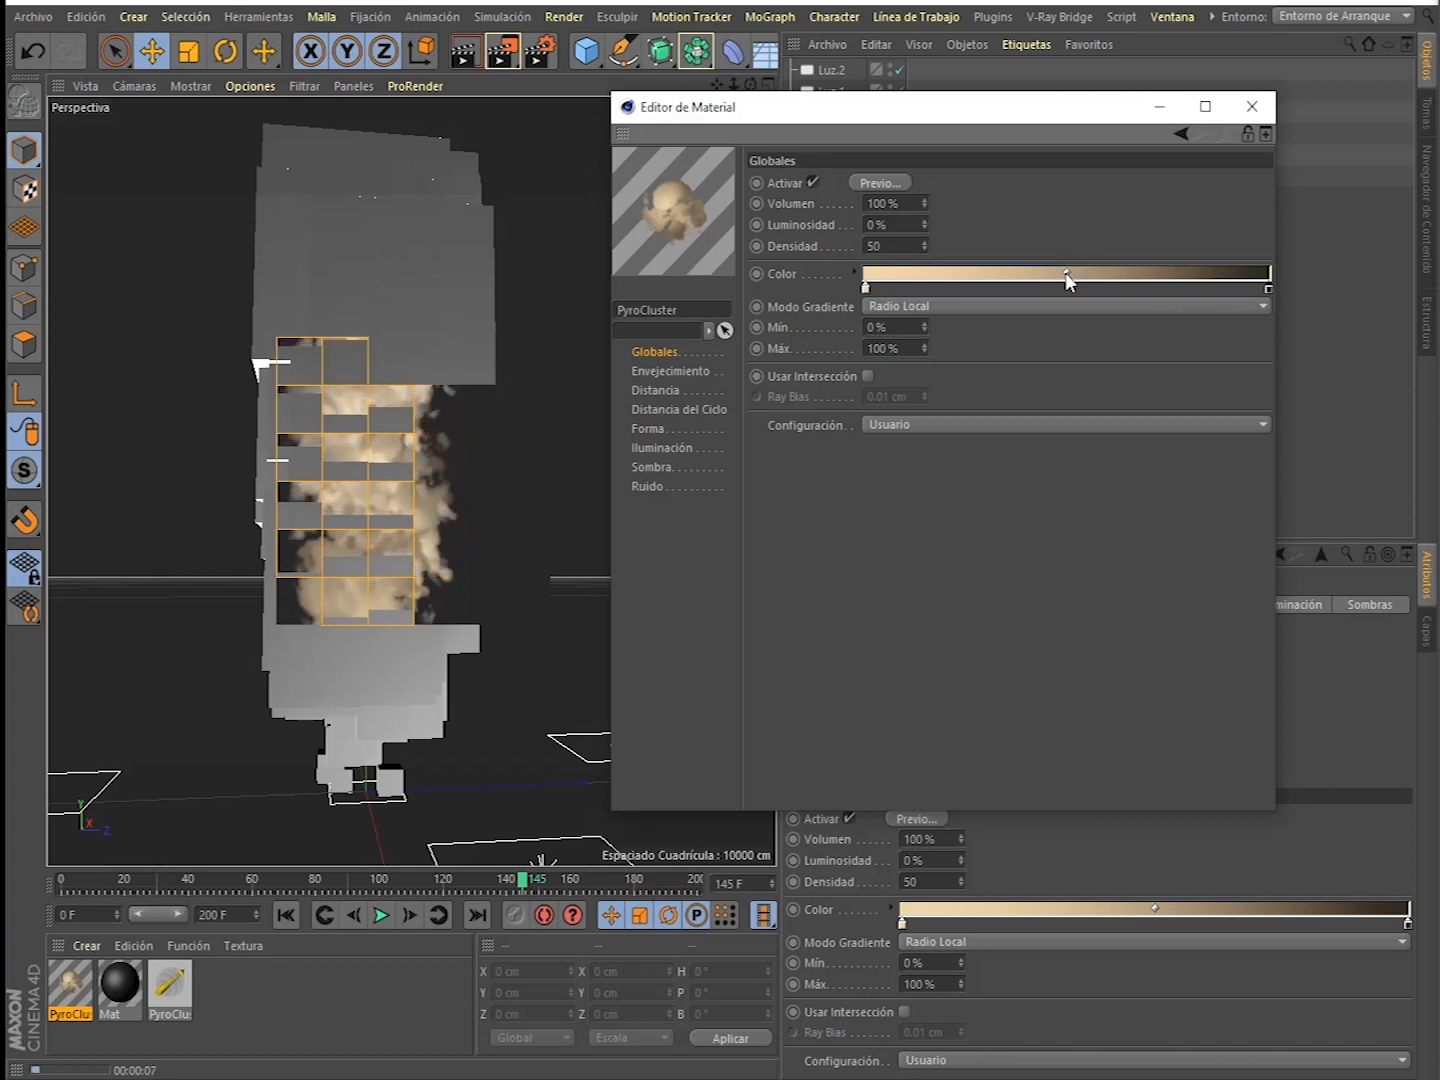
# - Try the Densidad and Radio Plano gradient modes on the material's color
pyautogui.click(1065, 306)
pyautogui.click(912, 392)
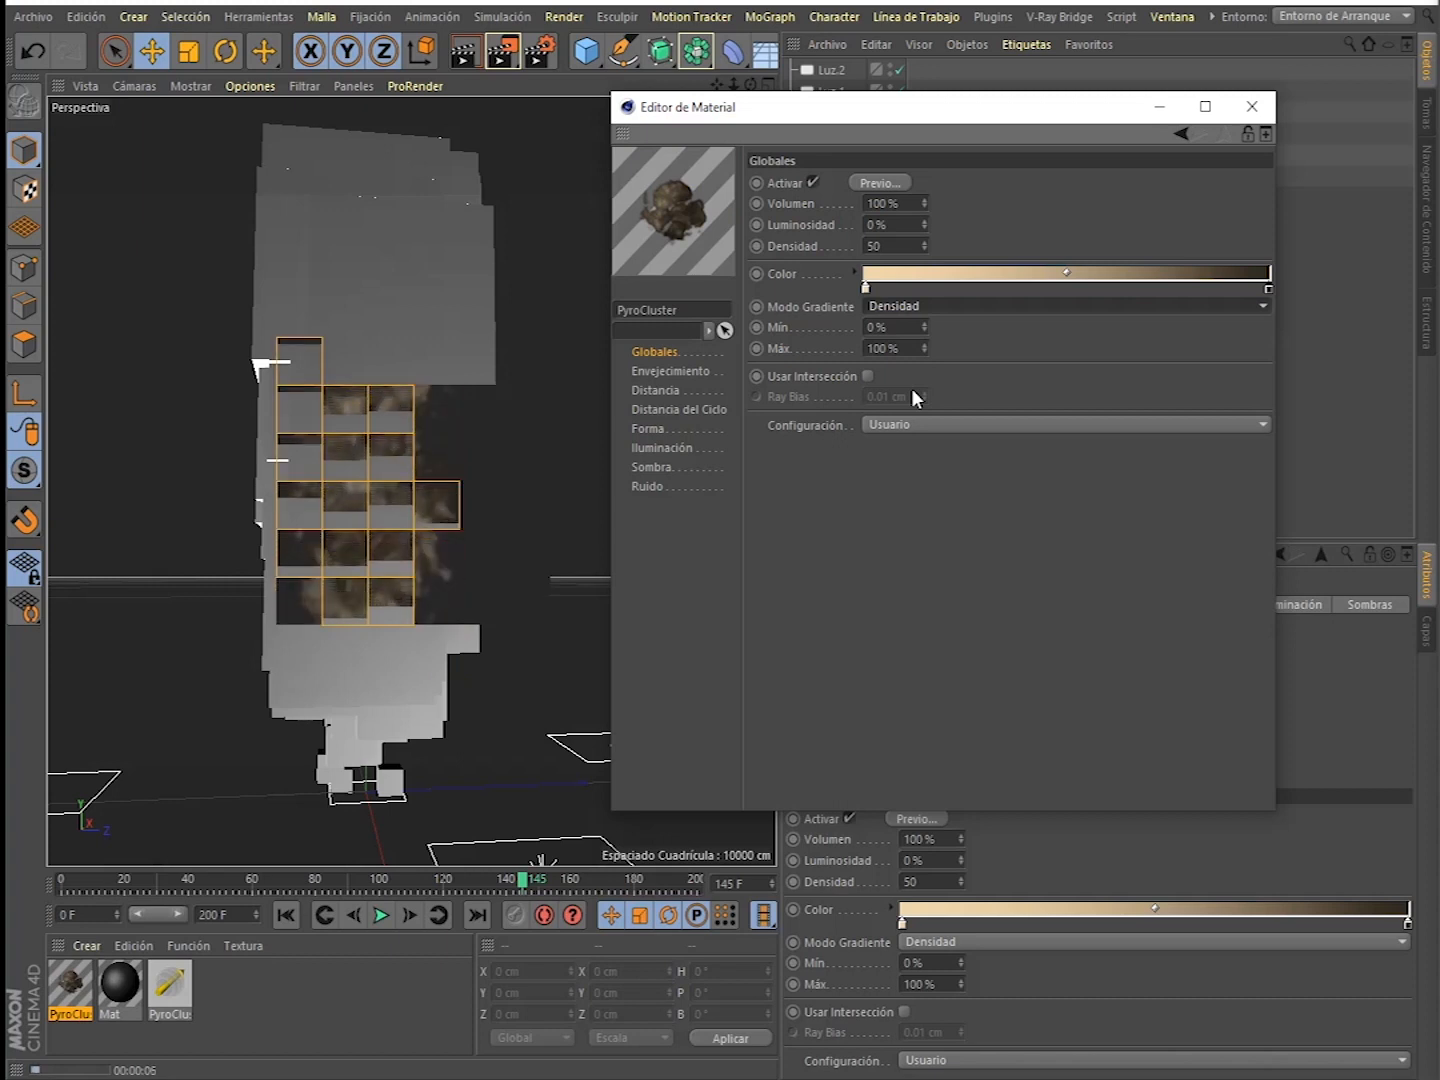
pyautogui.click(903, 306)
pyautogui.click(920, 330)
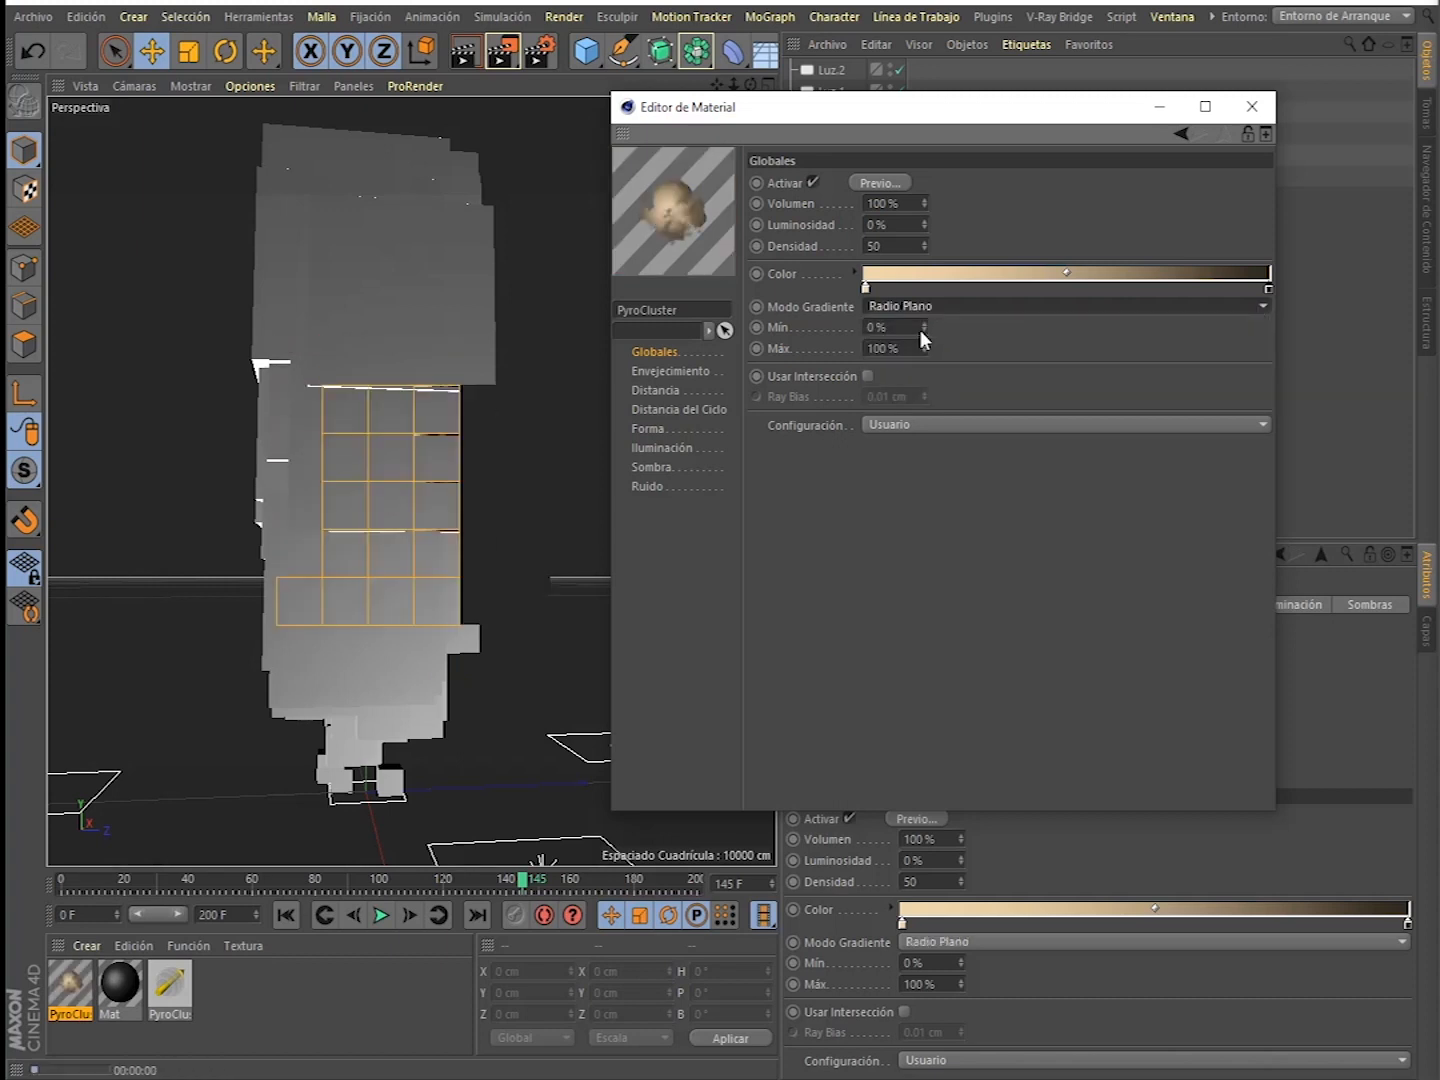
pyautogui.click(412, 434)
# - Render the current frame in the picture viewer and compare it with the previous render
pyautogui.hotkey('shift', 'r')
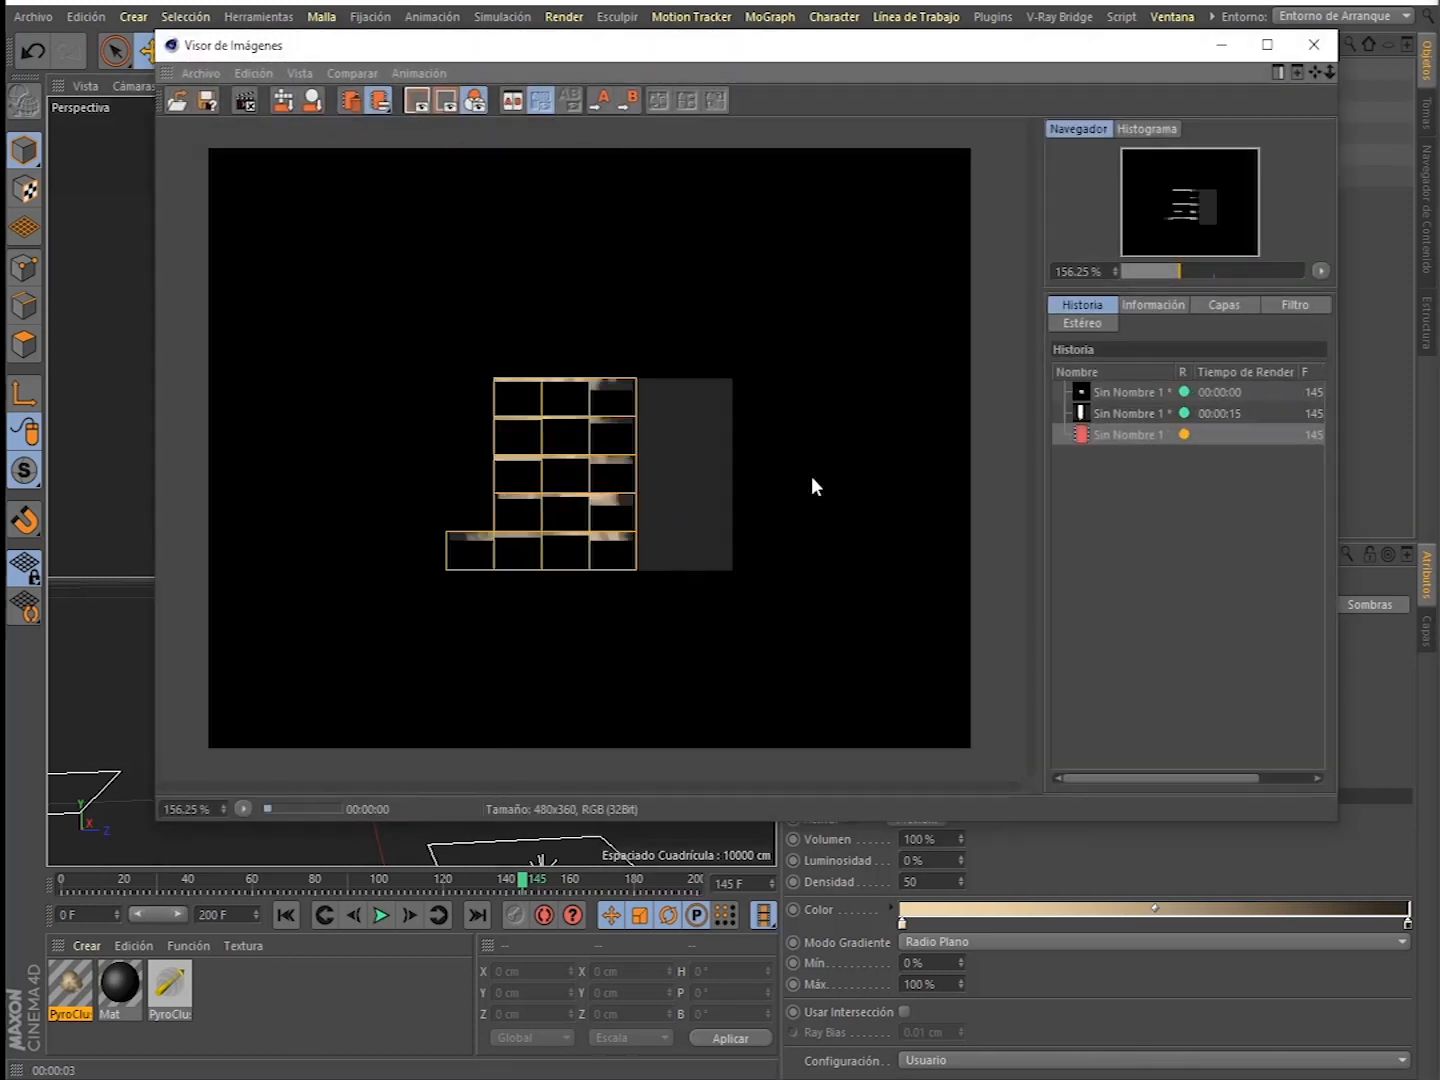
pyautogui.click(1098, 413)
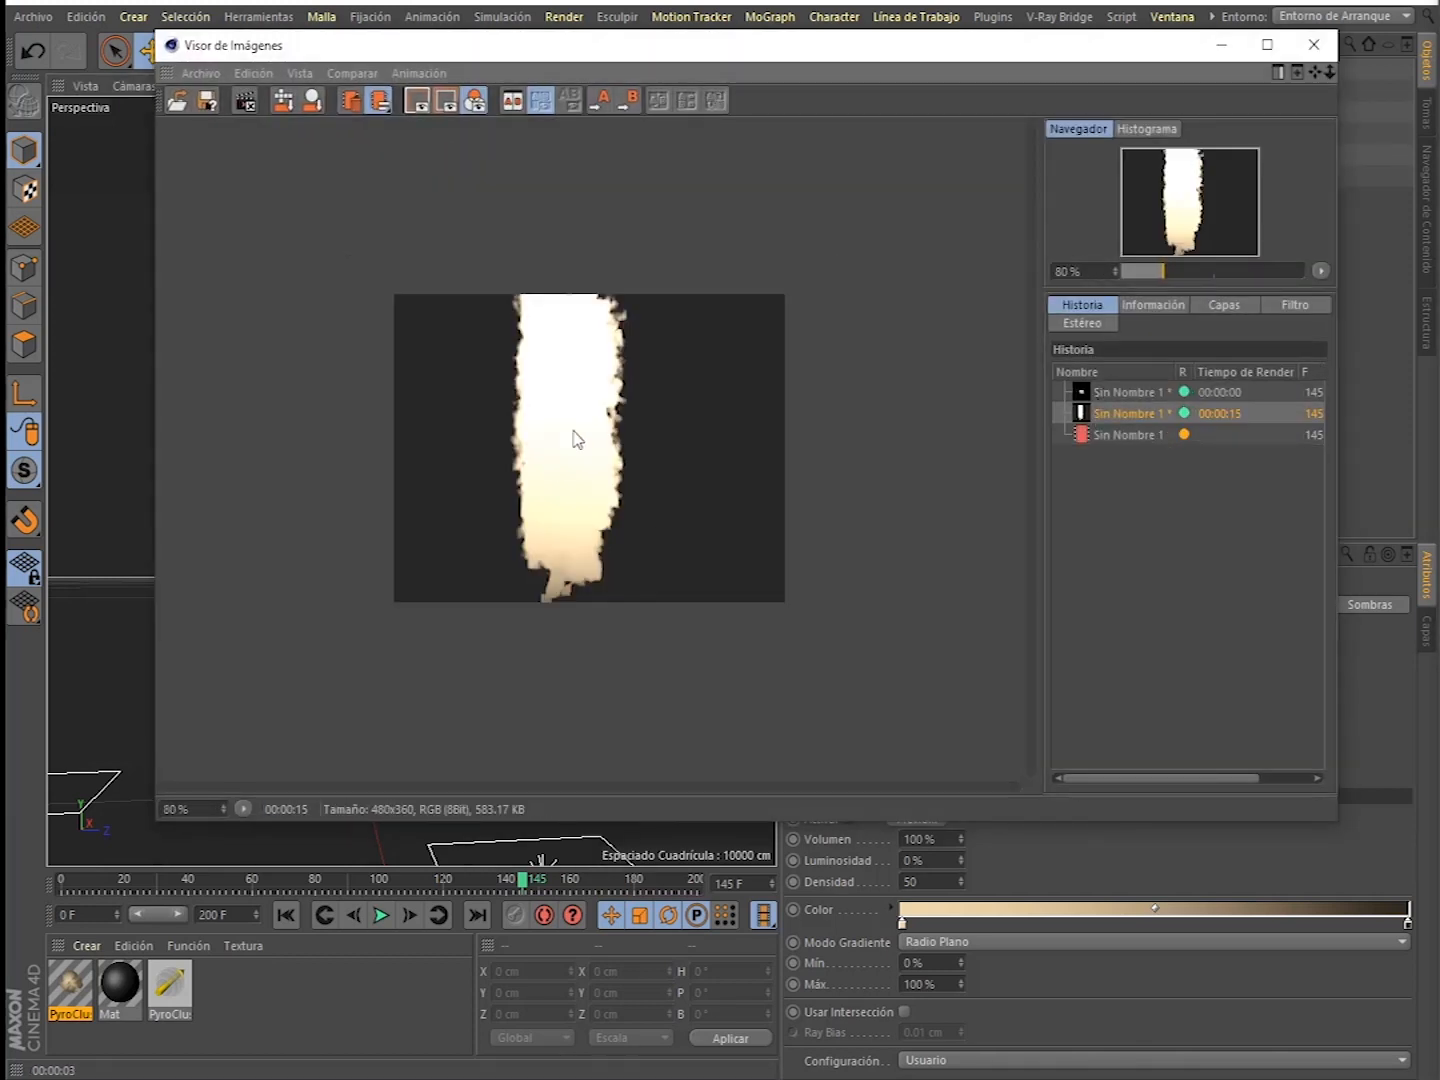
pyautogui.click(1129, 436)
pyautogui.scroll(2, 718, 462)
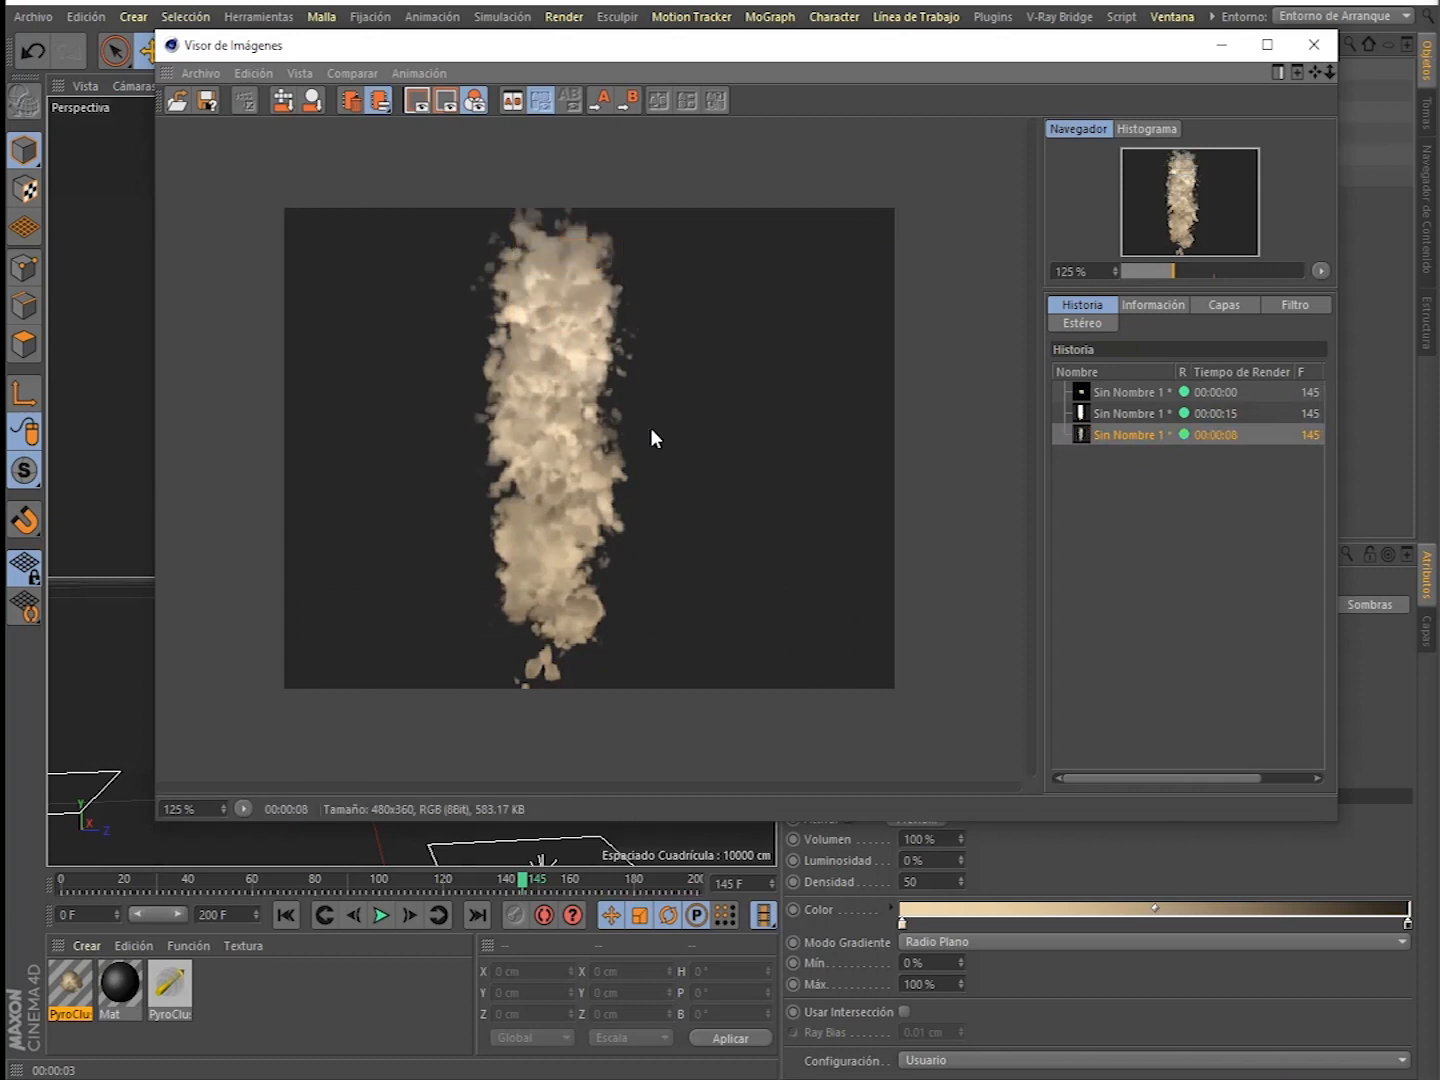
pyautogui.click(1309, 48)
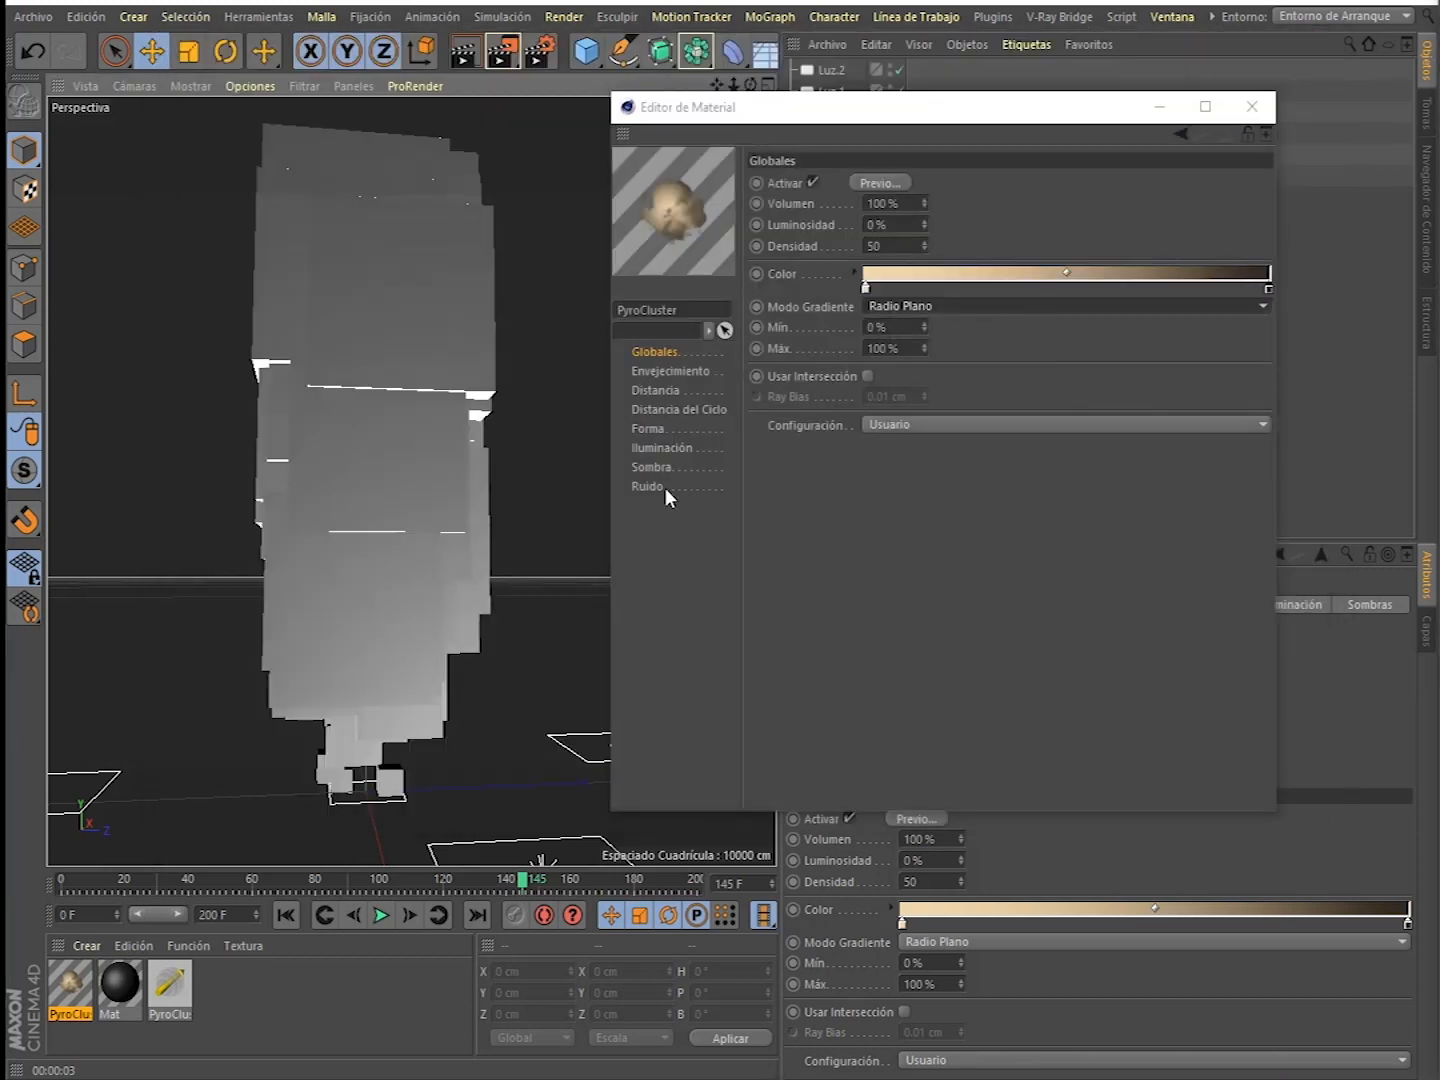
# - Set the color's gradient mode to Radio Local after testing Radio Global
pyautogui.click(1018, 308)
pyautogui.click(1004, 346)
pyautogui.click(921, 311)
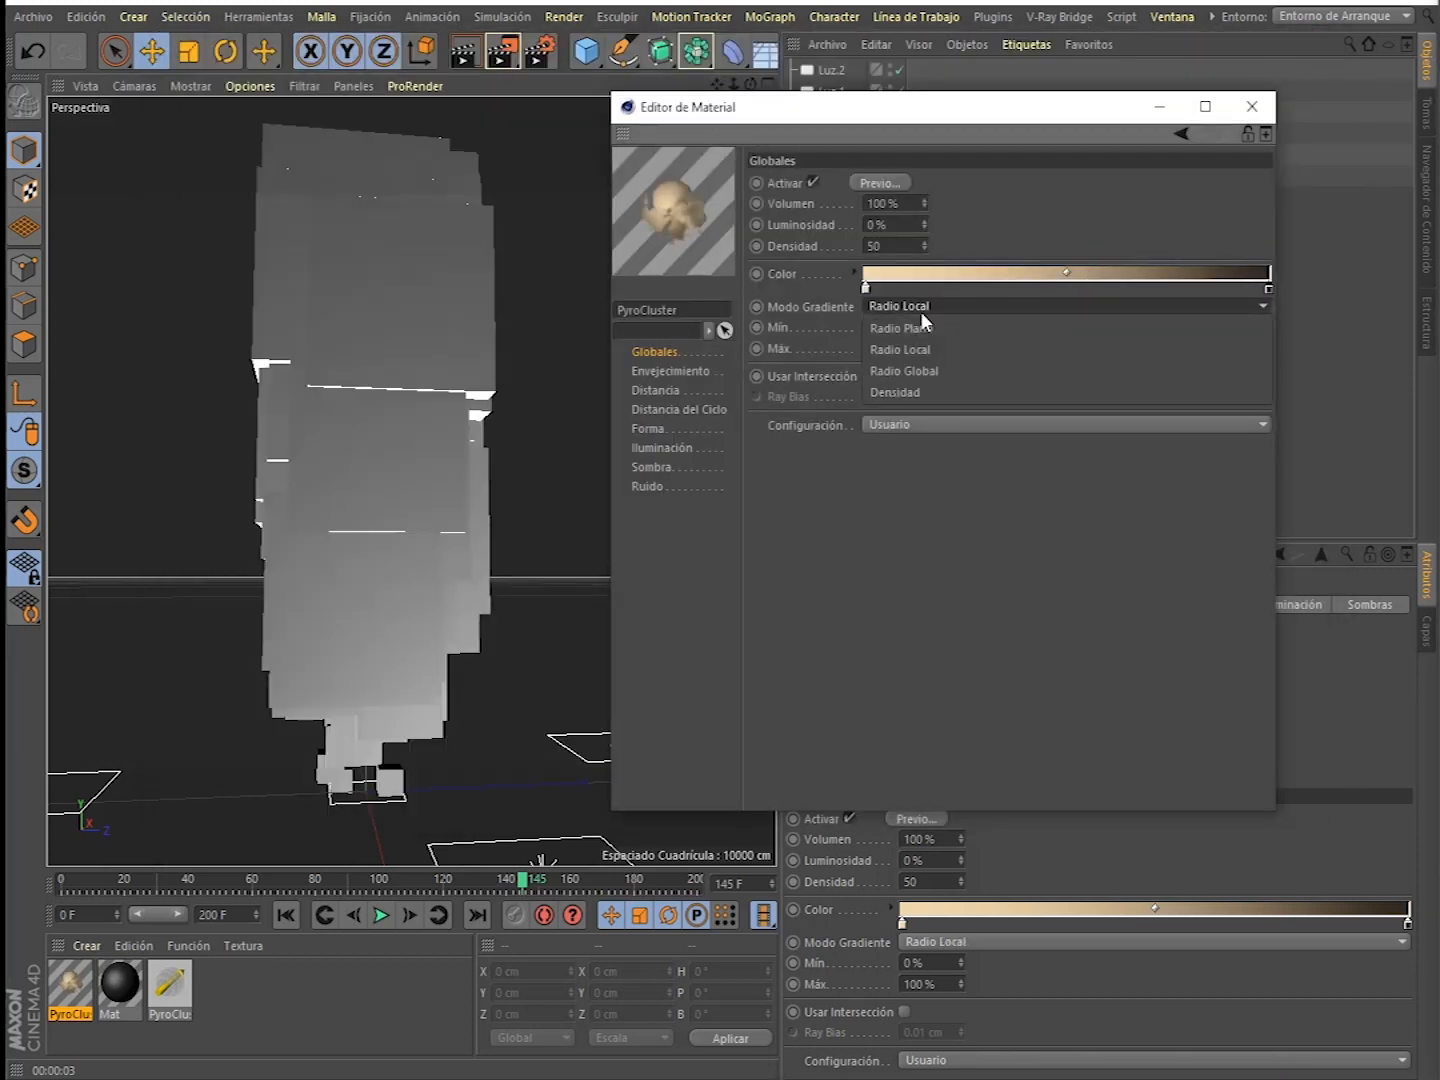
pyautogui.click(928, 370)
pyautogui.click(926, 310)
pyautogui.click(927, 347)
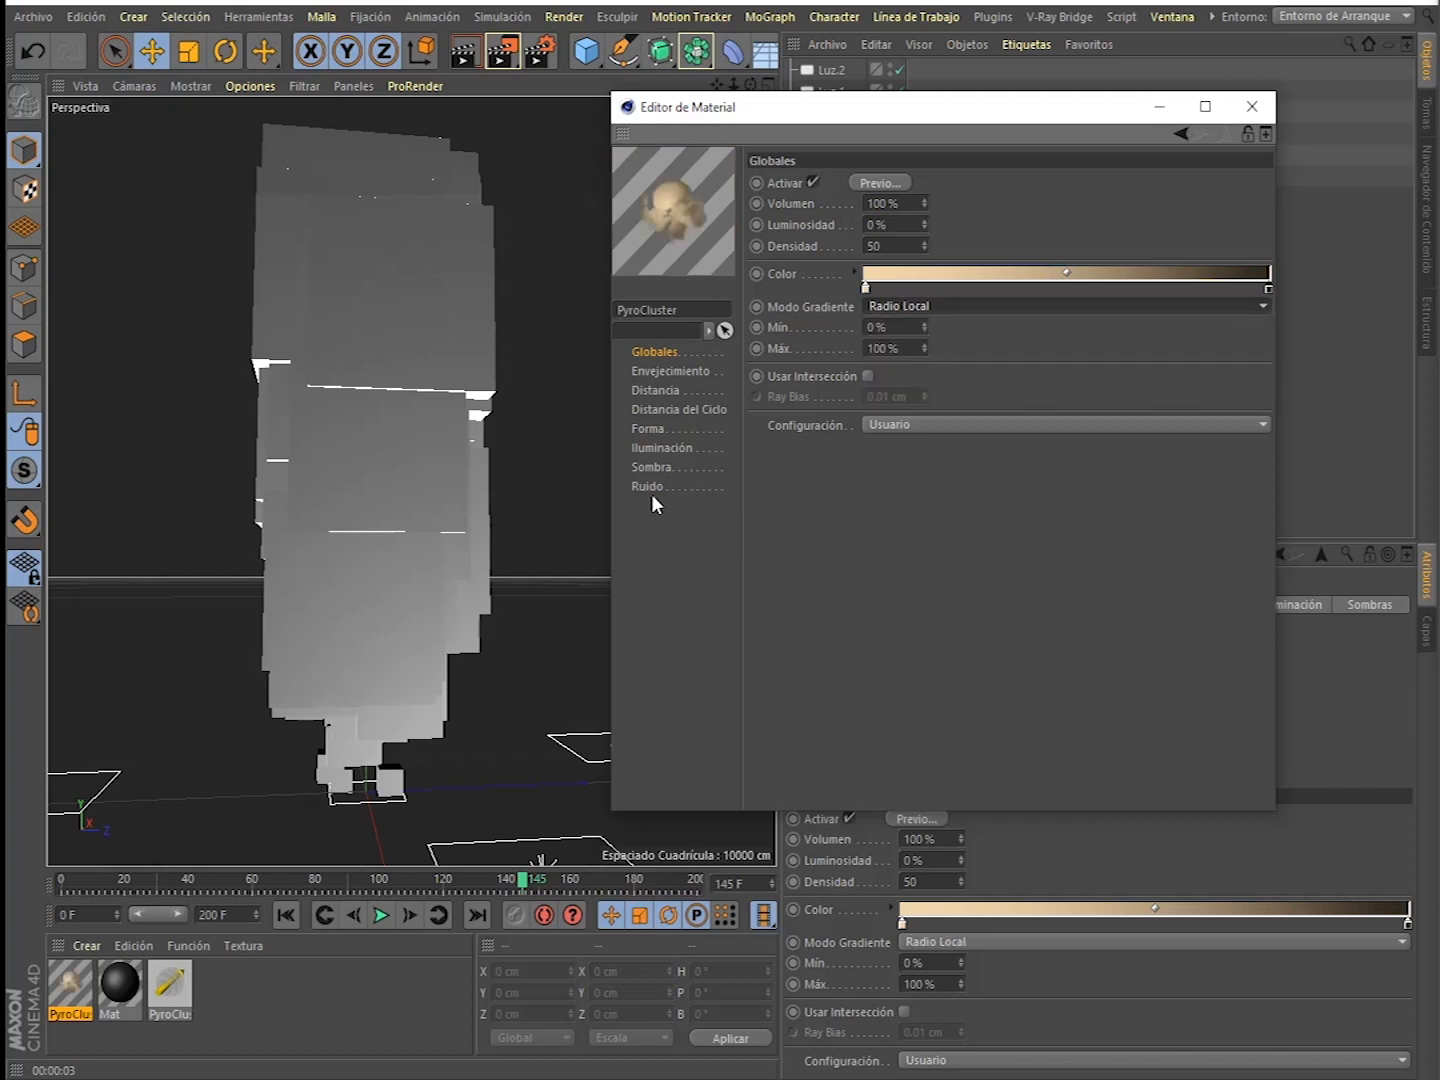
# - Set the noise type to Turbulencia with Regularidad 47%, Radio de Crecimiento 31% and Escala 345%
pyautogui.click(650, 487)
pyautogui.click(1067, 201)
pyautogui.click(966, 351)
pyautogui.click(964, 203)
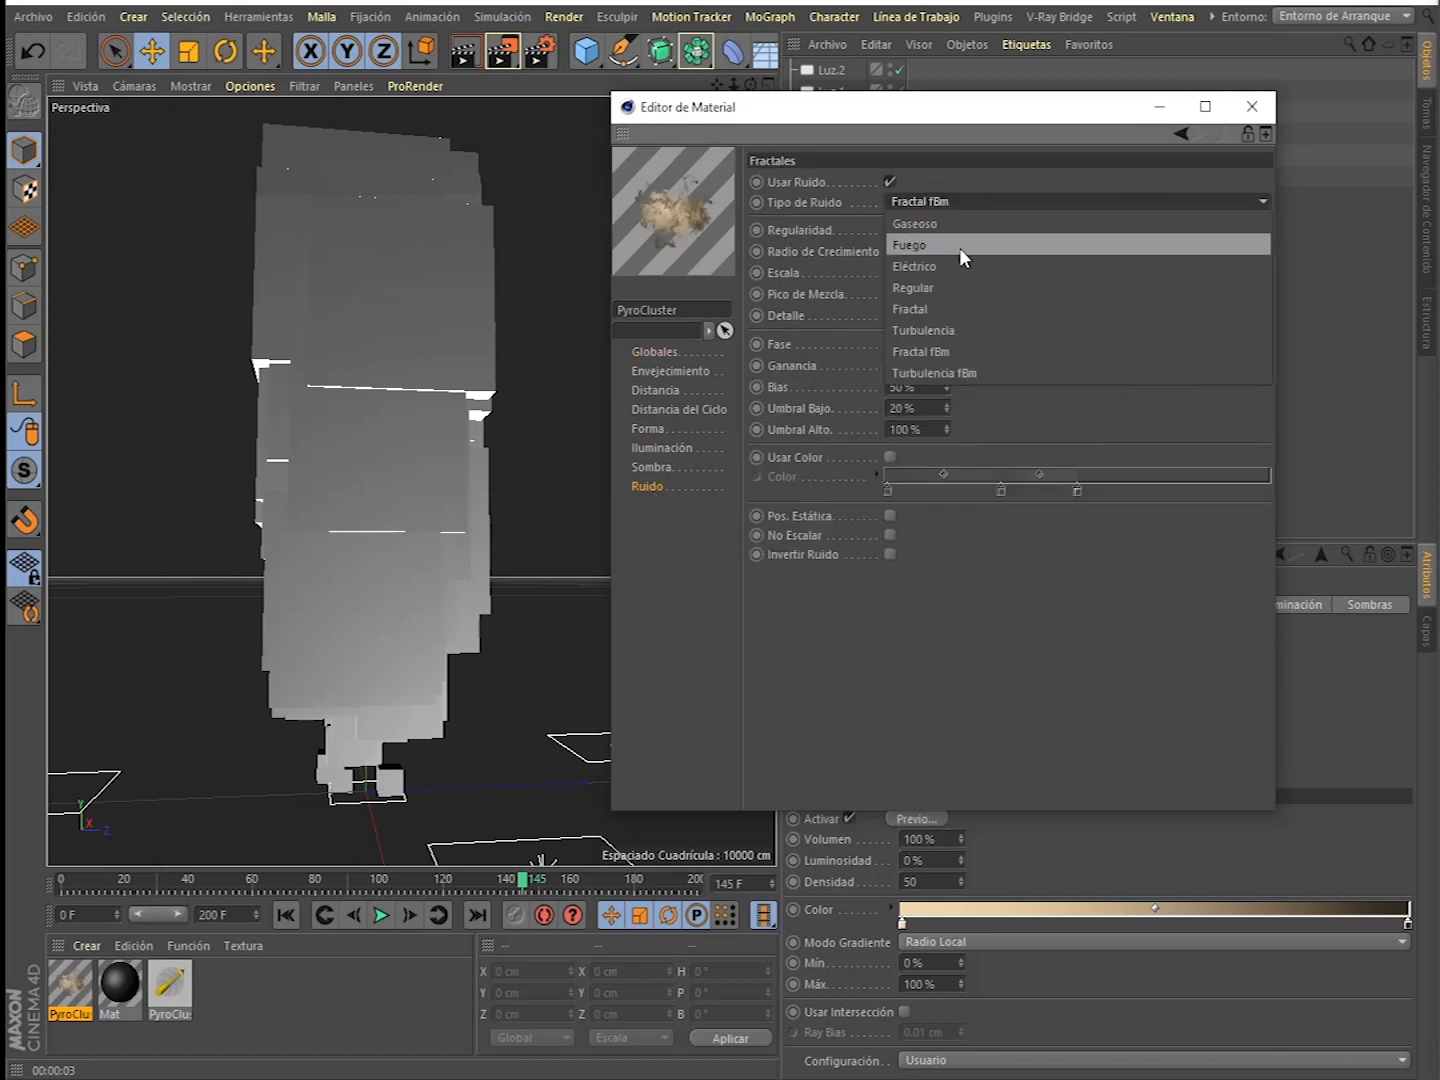
pyautogui.click(962, 329)
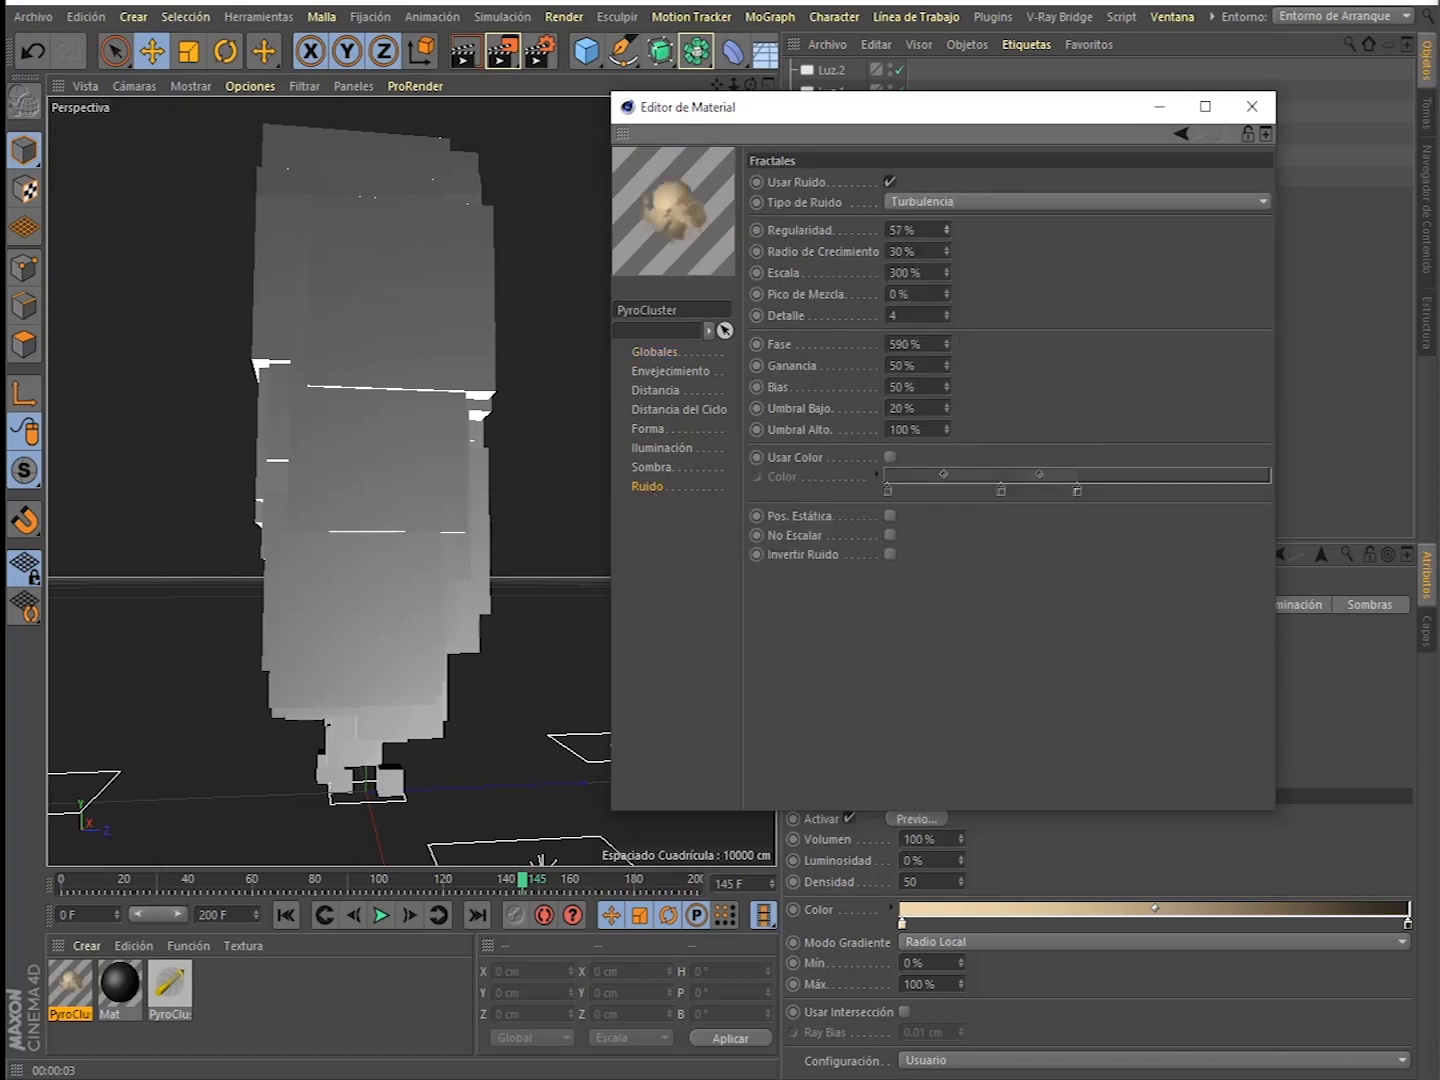
pyautogui.moveTo(949, 230); pyautogui.dragTo(948, 272)
pyautogui.click(946, 257)
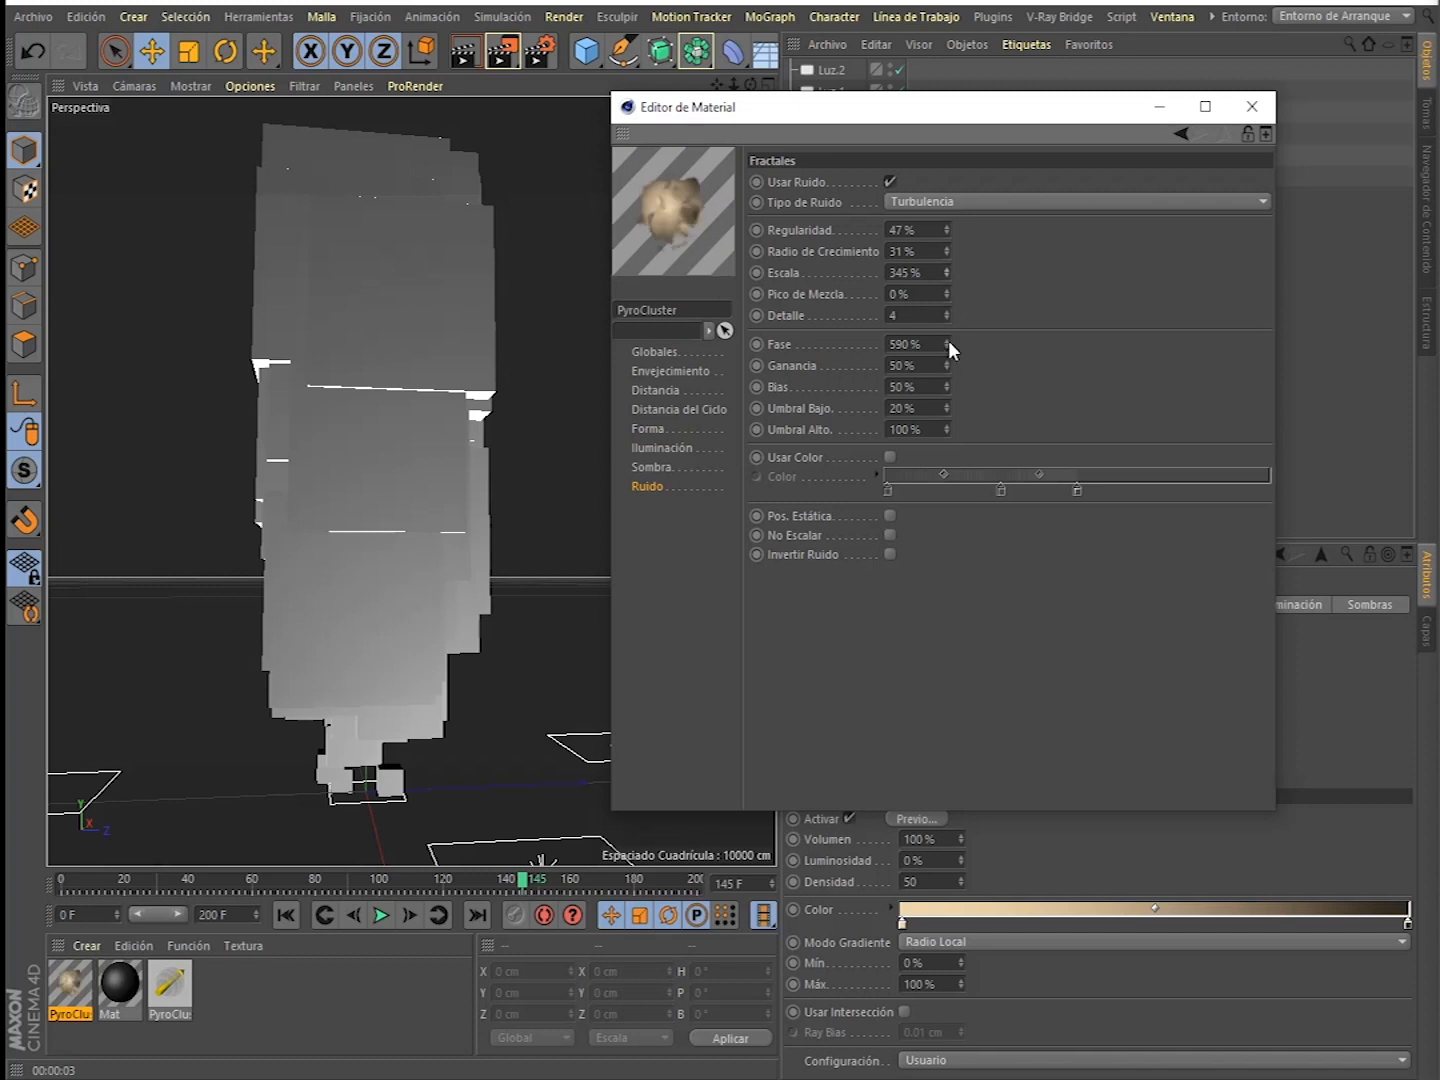
# - Set the noise Fase to 589% and close the material editor
pyautogui.moveTo(948, 341); pyautogui.dragTo(950, 337)
pyautogui.click(888, 553)
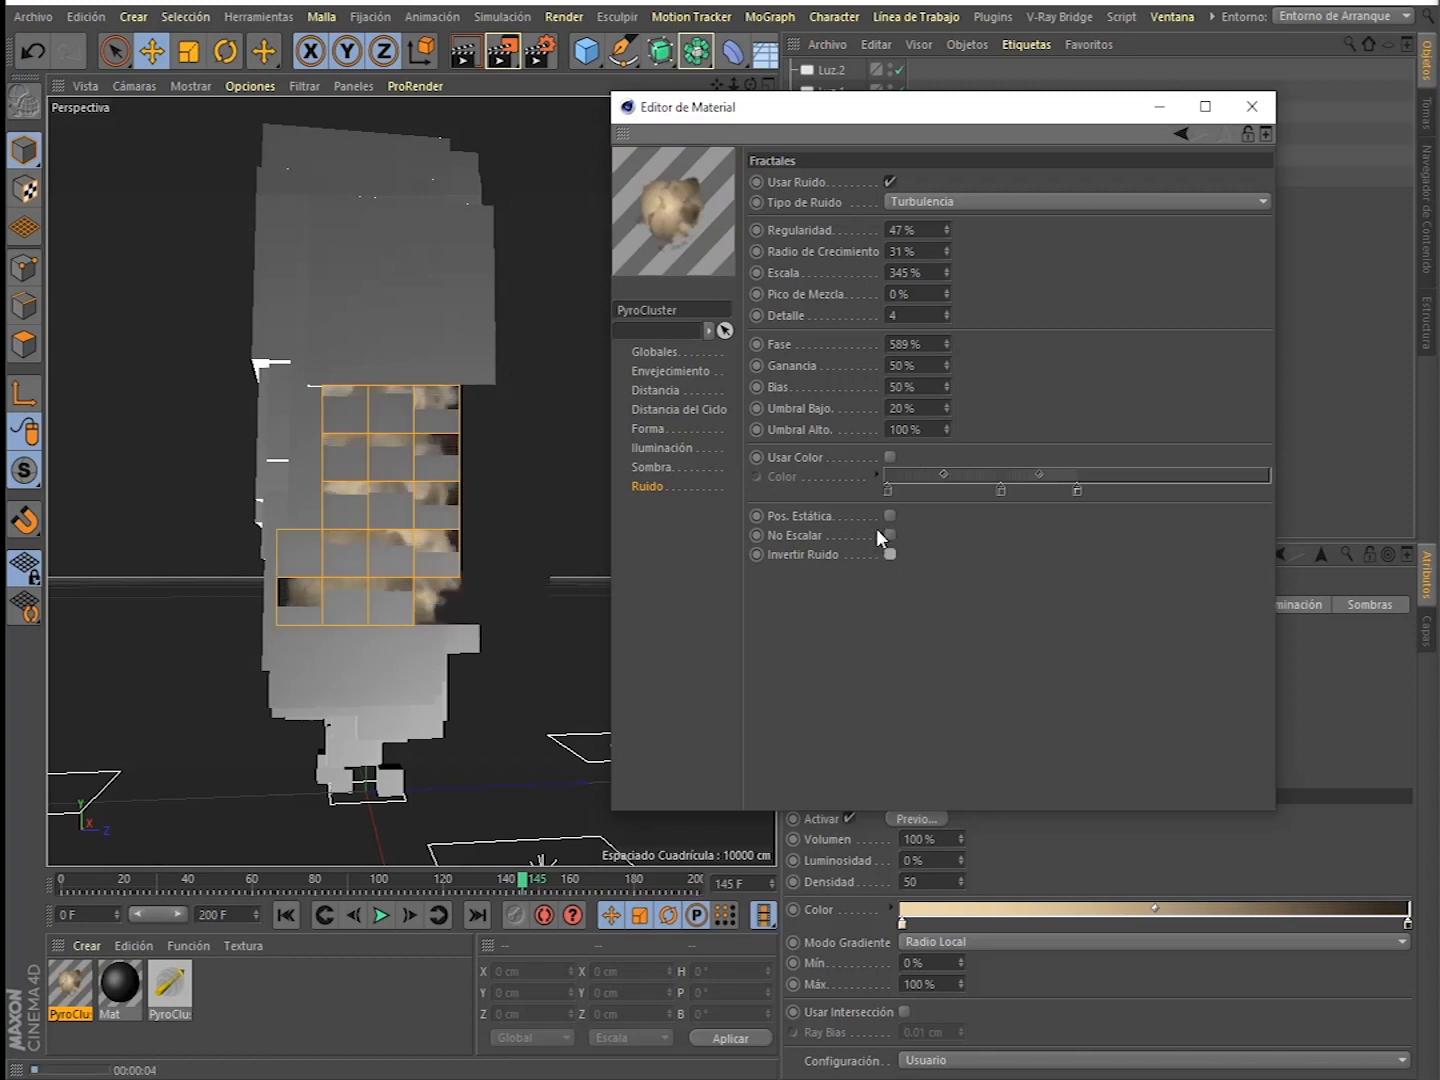
pyautogui.click(1180, 113)
# - Preview the smoke column in the perspective view from a closer, lower angle
pyautogui.scroll(15, 559, 502)
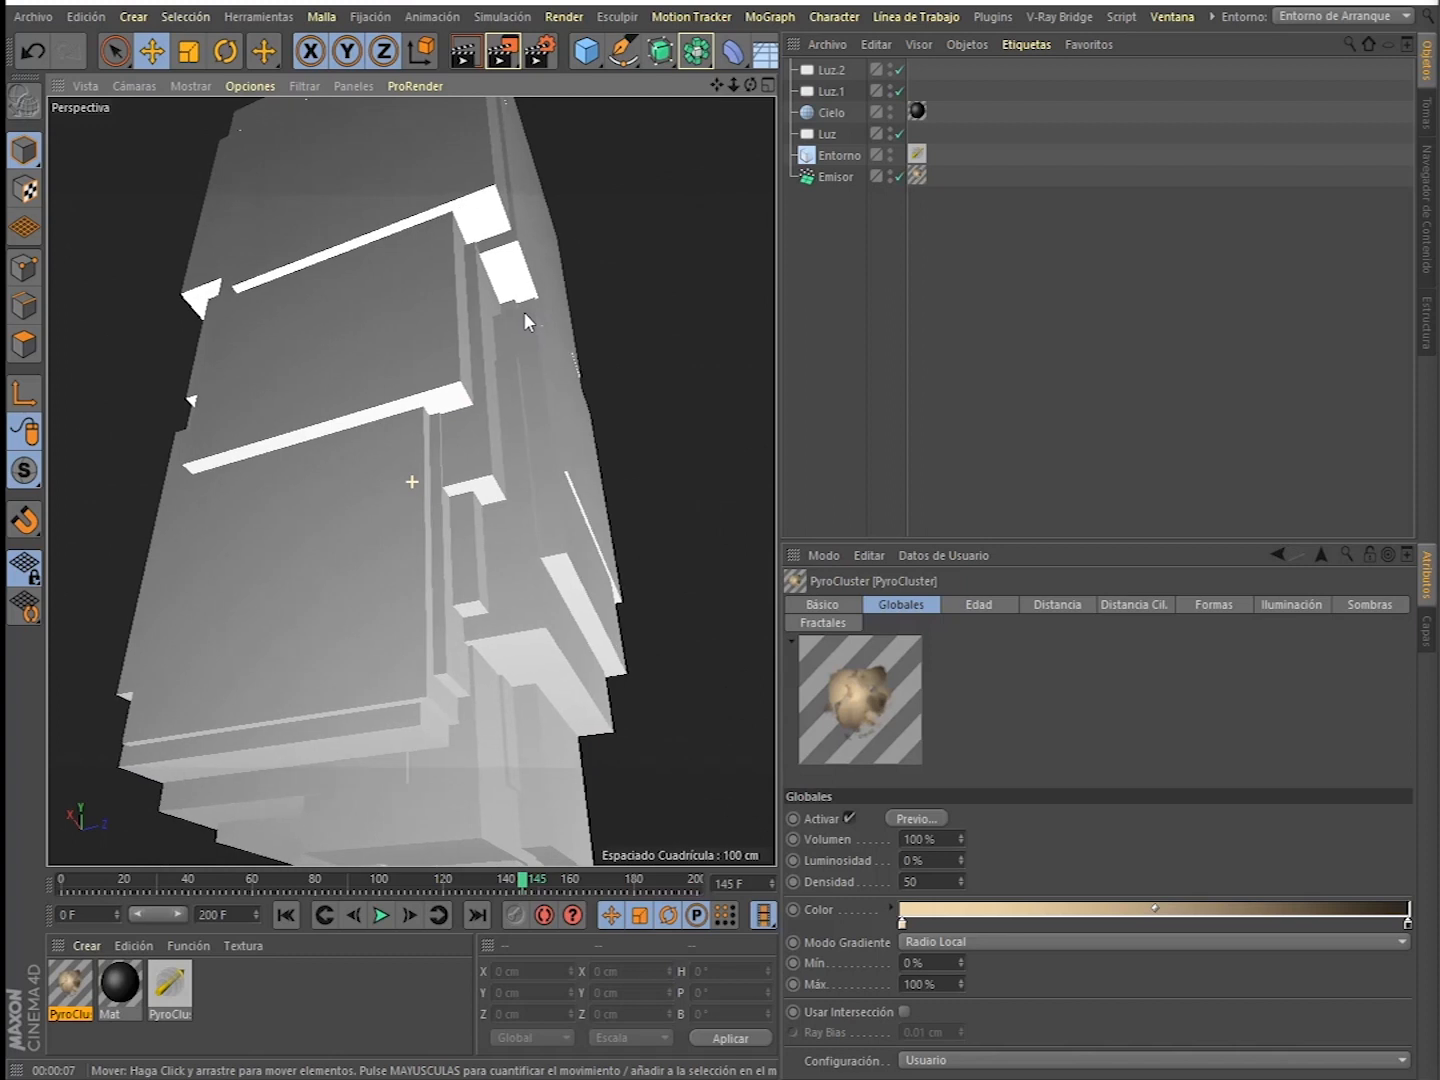
pyautogui.keyDown('alt'); pyautogui.moveTo(523, 310); pyautogui.dragTo(500, 357, button='middle'); pyautogui.keyUp('alt')
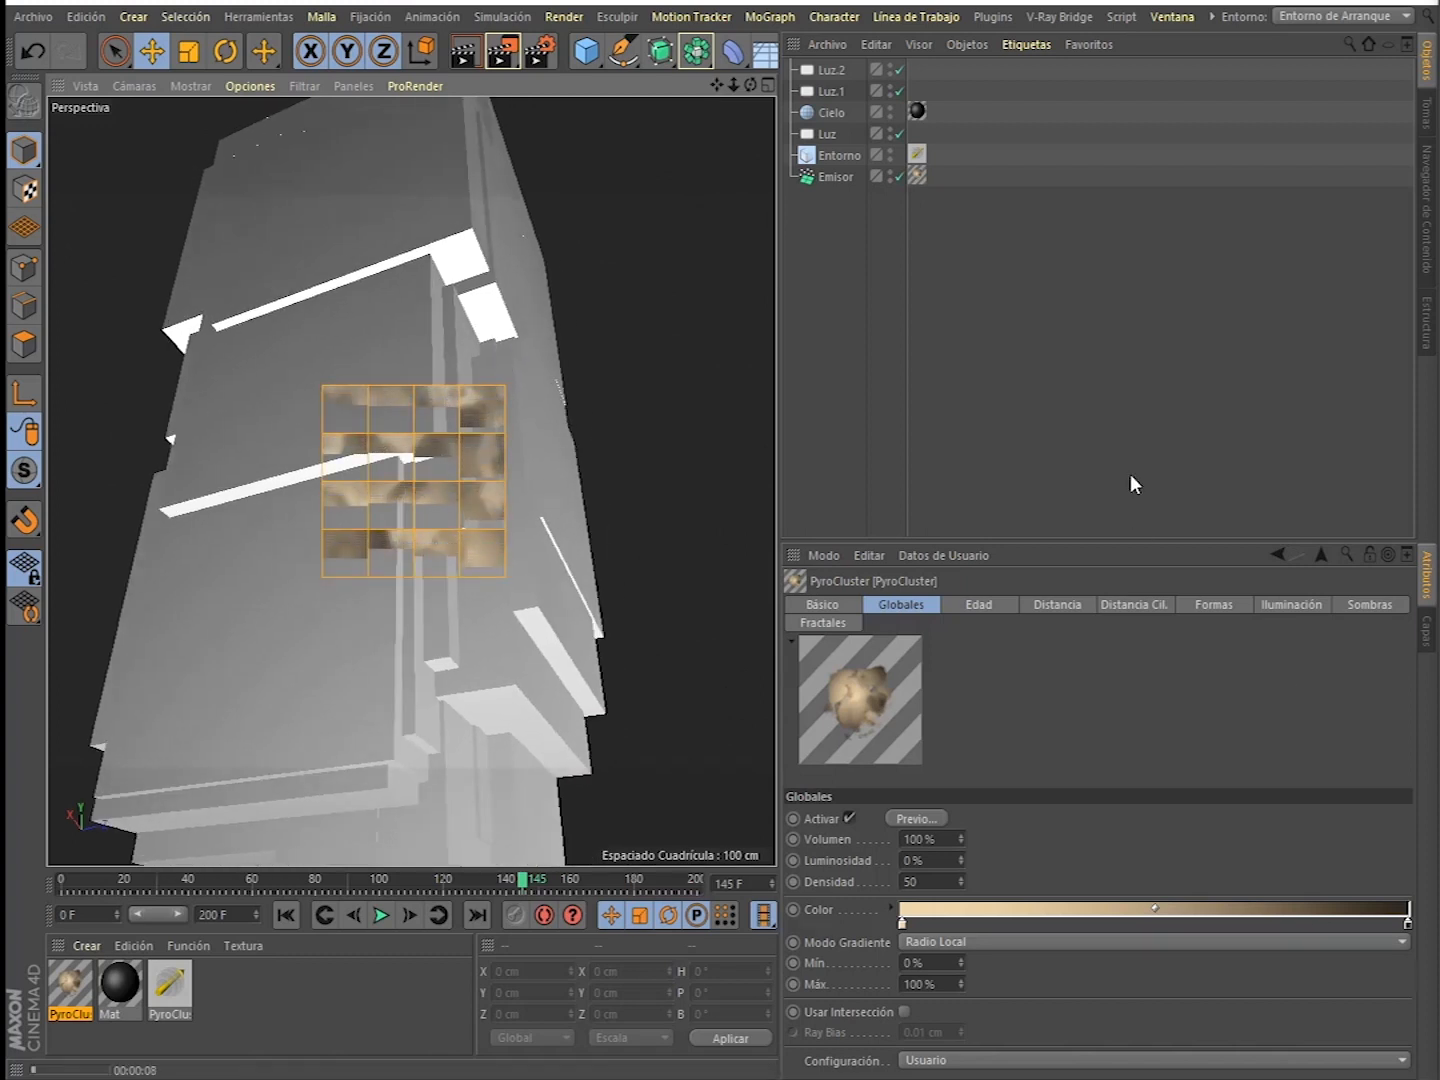
pyautogui.click(535, 482)
# - Set the render output size to the 1280 x 720 preset
pyautogui.hotkey('ctrl', 'b')
pyautogui.click(490, 213)
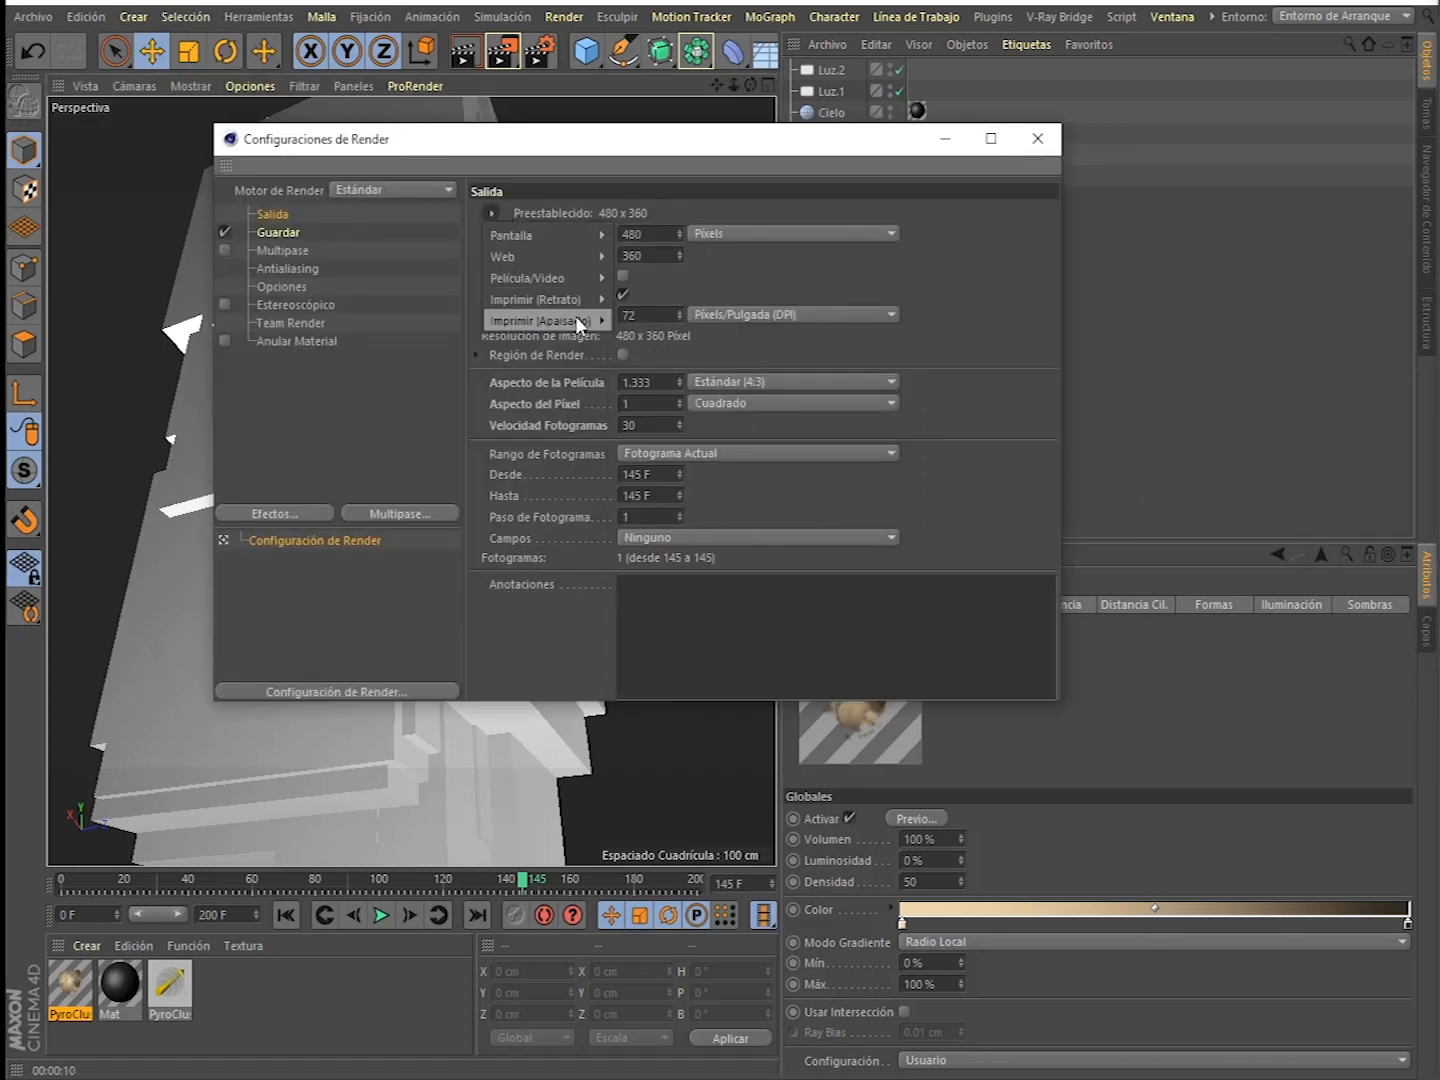
pyautogui.moveTo(580, 234)
pyautogui.click(694, 364)
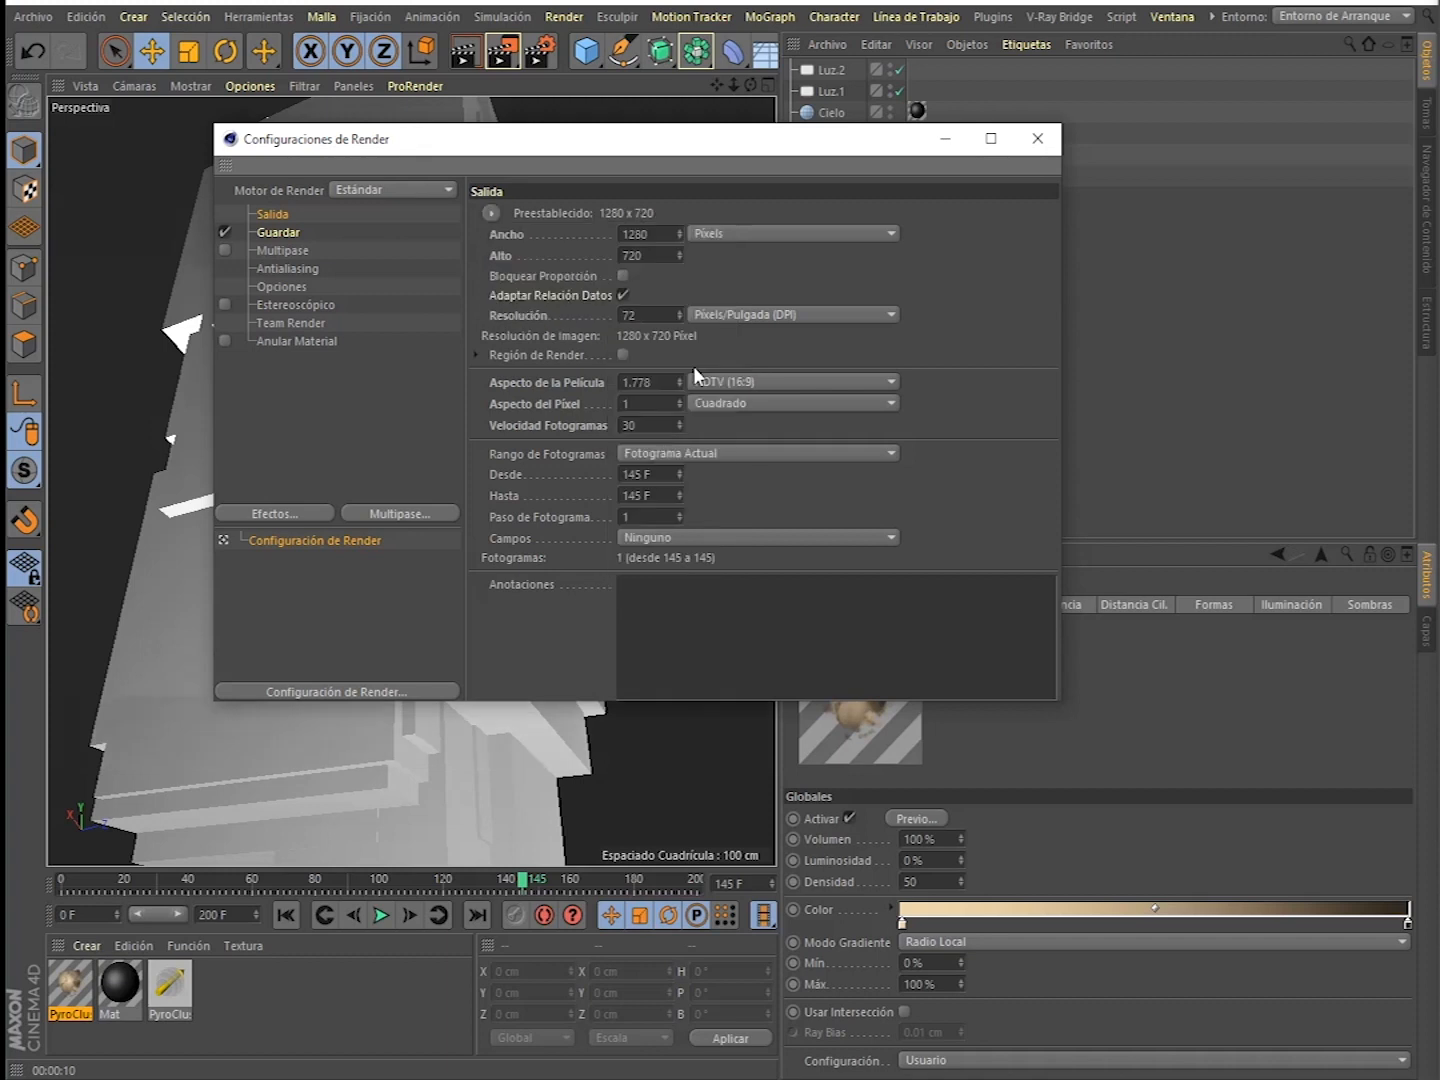
# - Load the saved render presets Physical IASE and stadard IASE 1920x1080 into the render settings
pyautogui.click(297, 689)
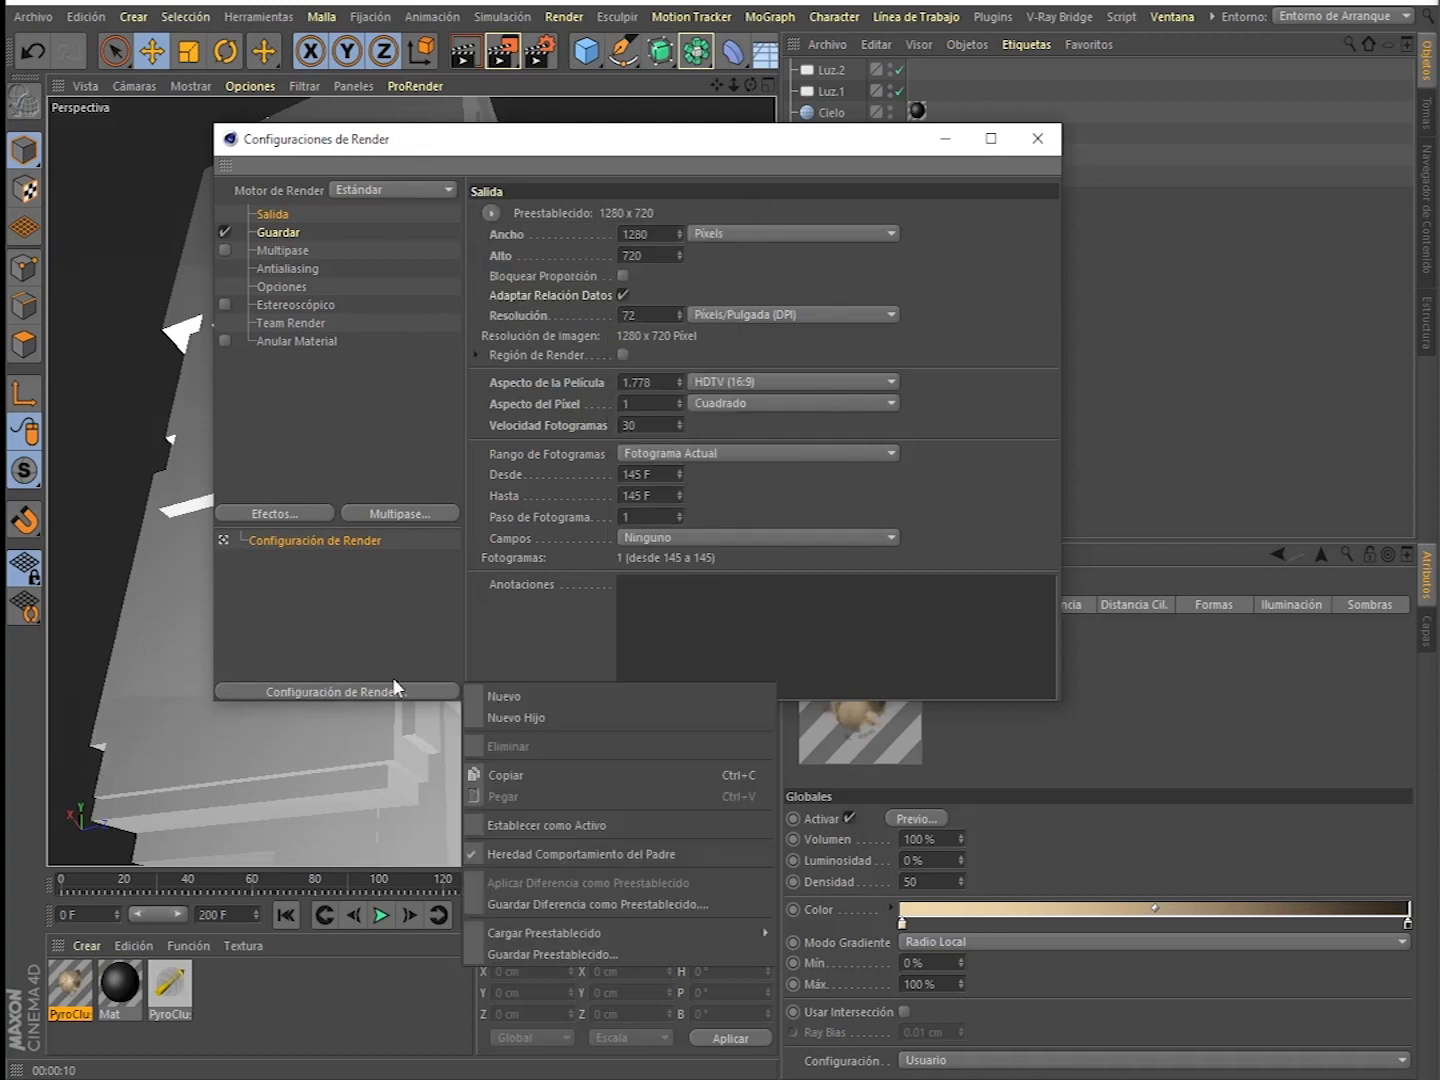
pyautogui.click(268, 512)
pyautogui.click(329, 689)
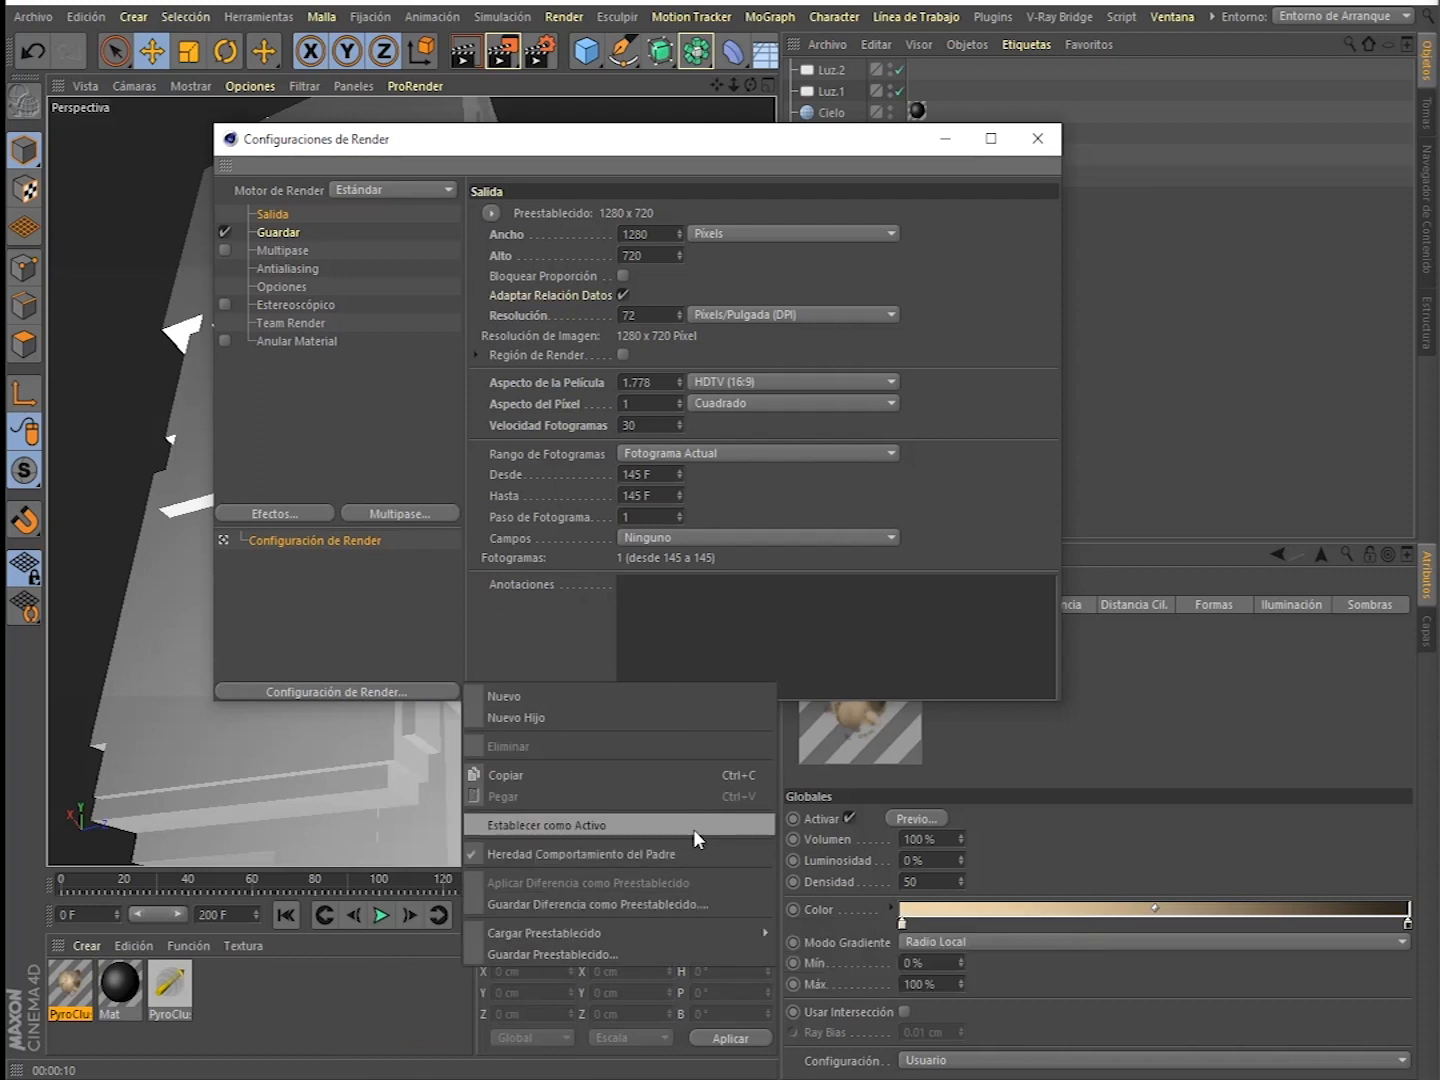
pyautogui.moveTo(733, 932)
pyautogui.click(866, 932)
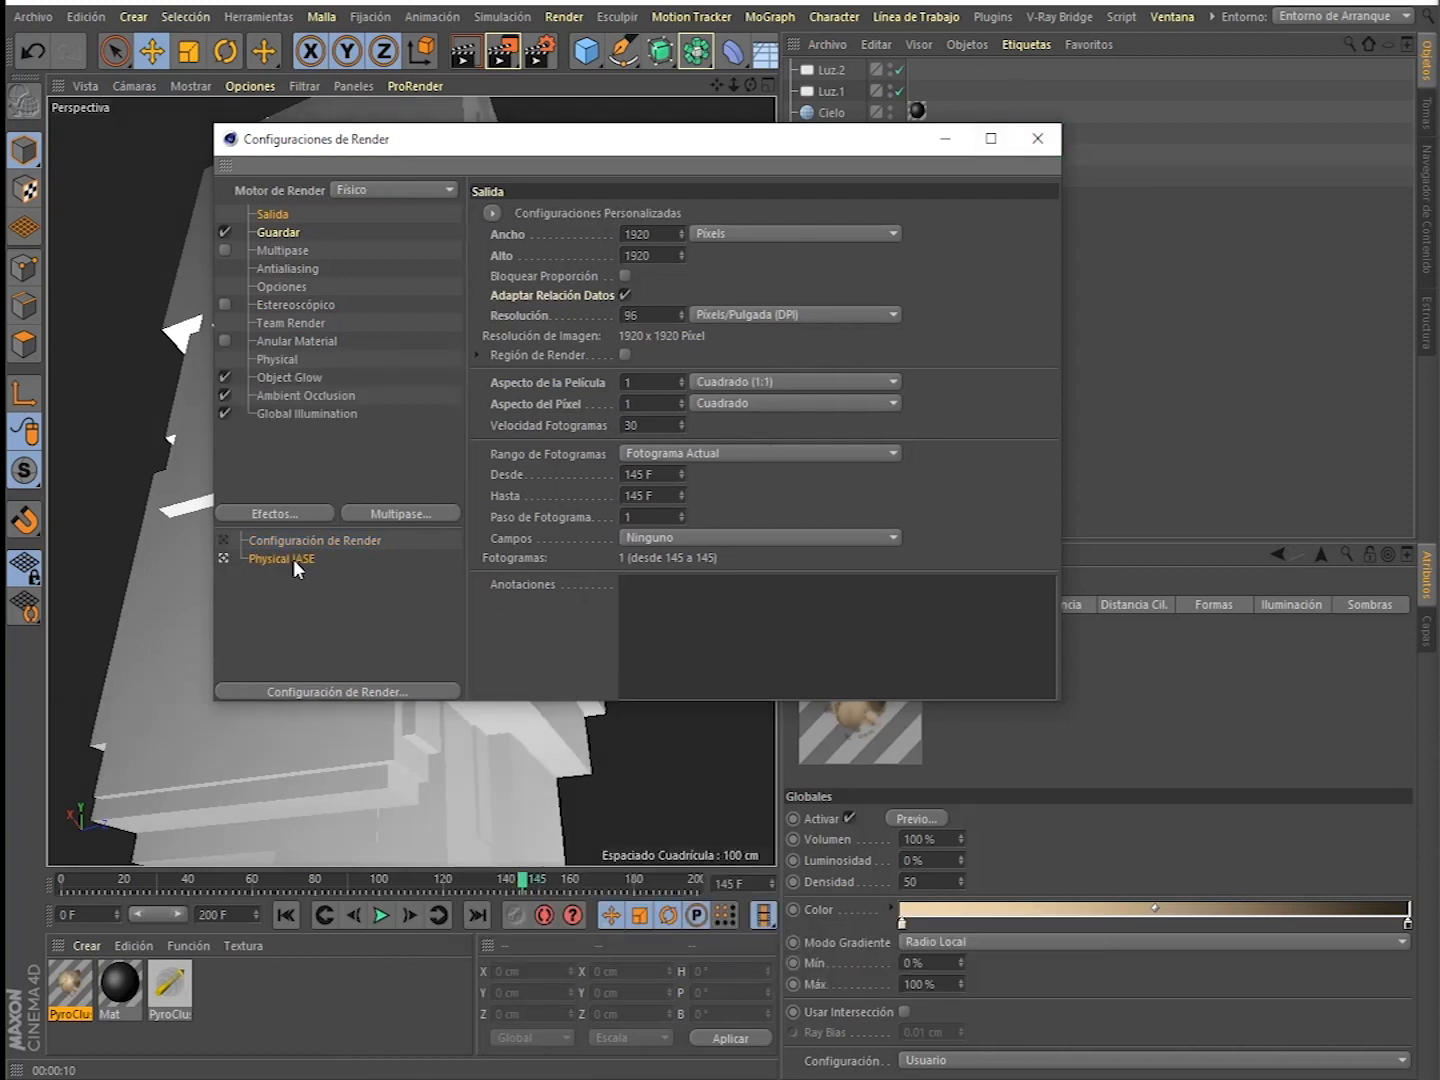
pyautogui.click(356, 691)
pyautogui.moveTo(749, 932)
pyautogui.click(828, 951)
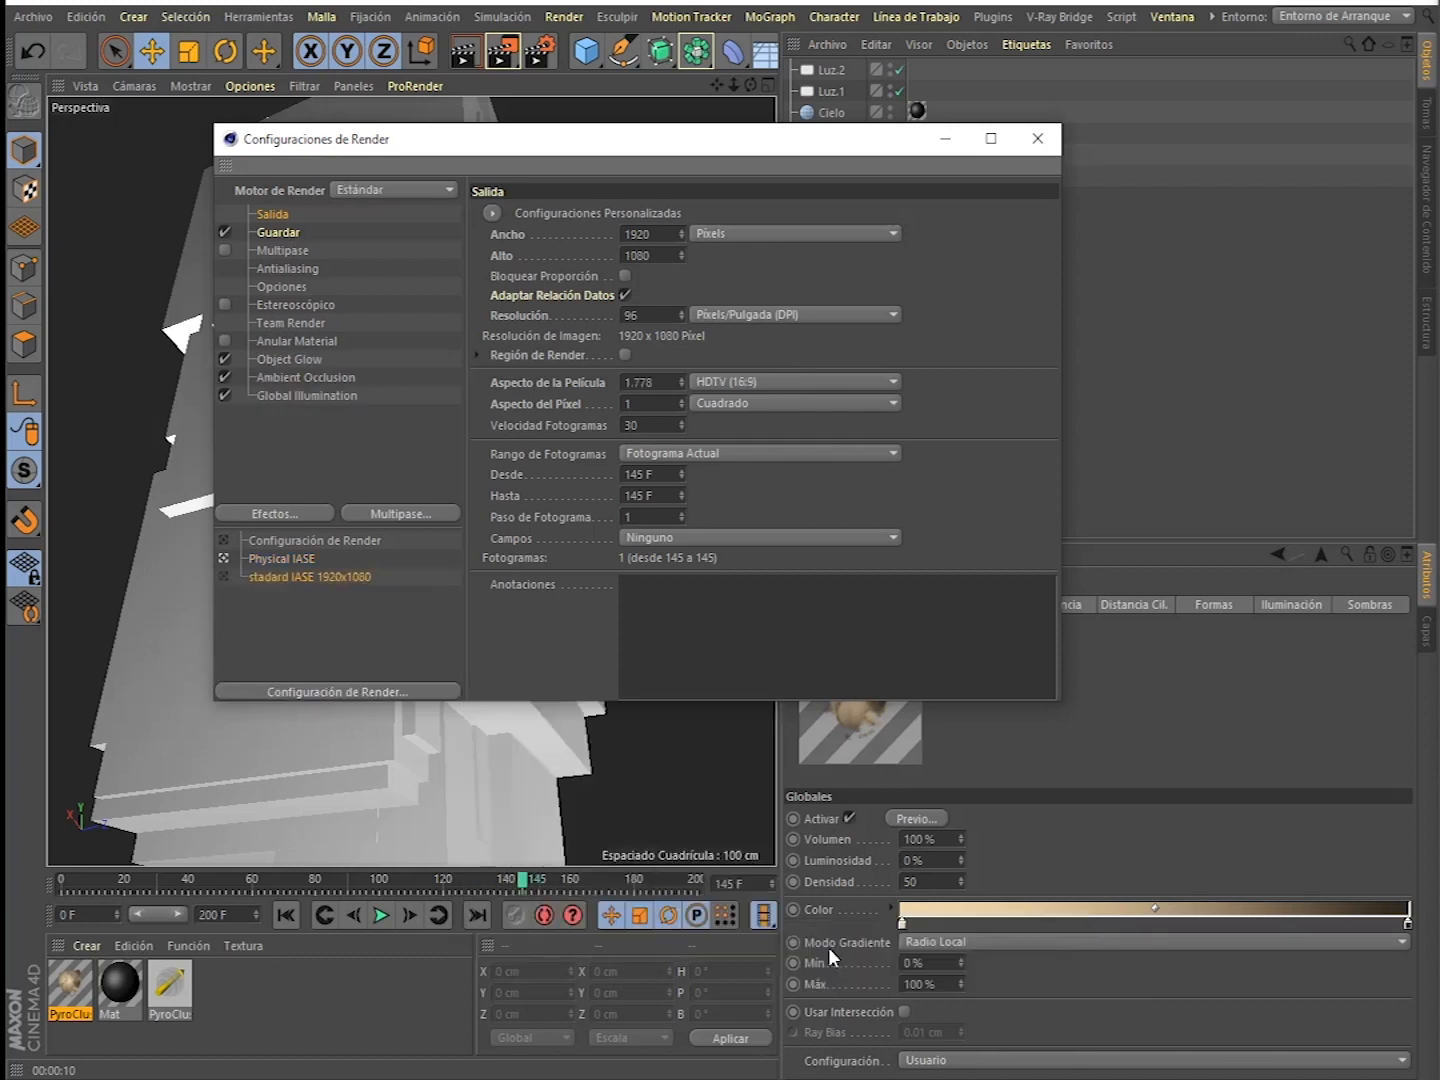
# - Orbit around the smoke column, render the current frame in the picture viewer and inspect the result
pyautogui.click(943, 138)
pyautogui.keyDown('alt'); pyautogui.moveTo(396, 365); pyautogui.dragTo(358, 392); pyautogui.keyUp('alt')
pyautogui.hotkey('shift', 'r')
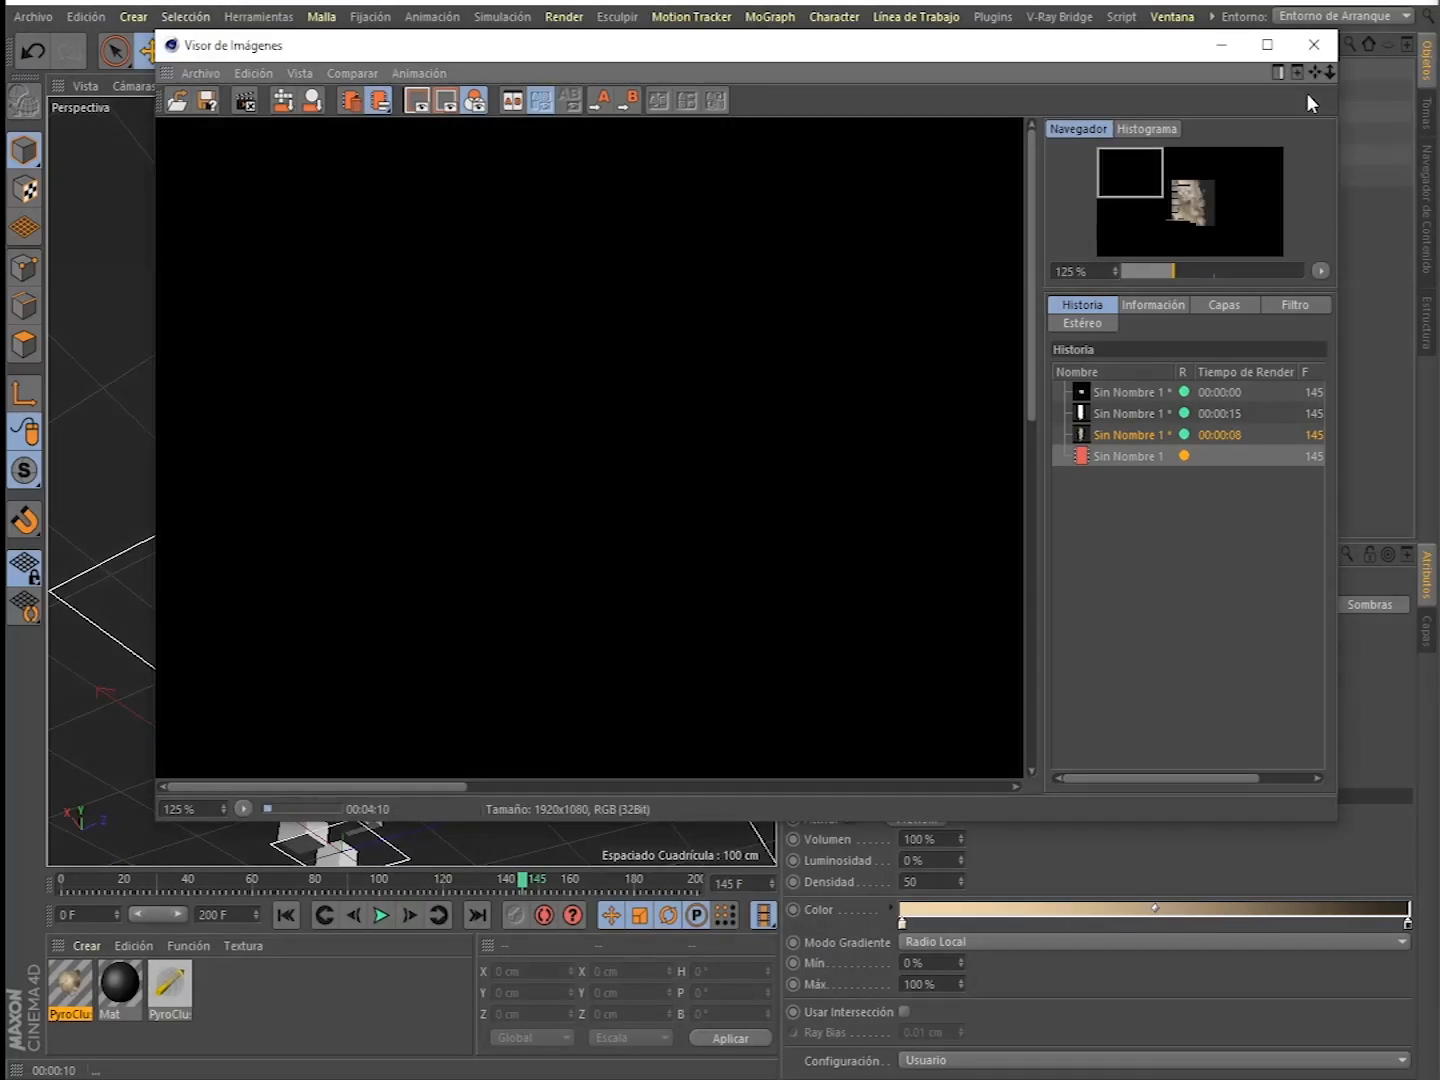
pyautogui.scroll(-3, 654, 288)
pyautogui.scroll(2, 673, 380)
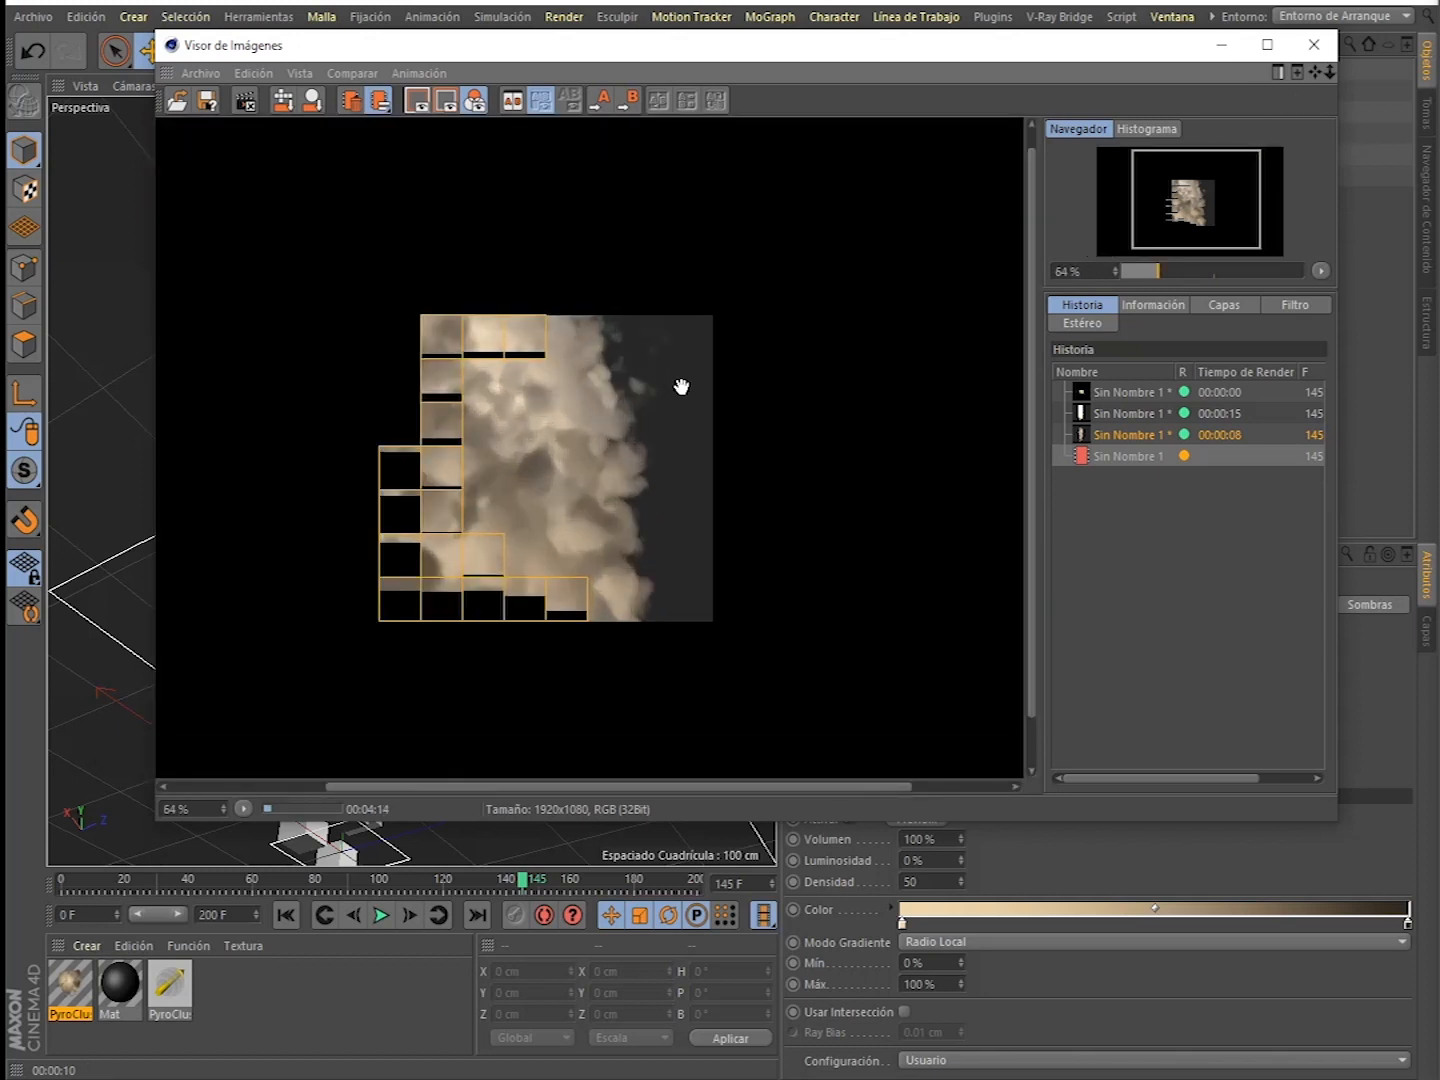
pyautogui.scroll(-1, 678, 386)
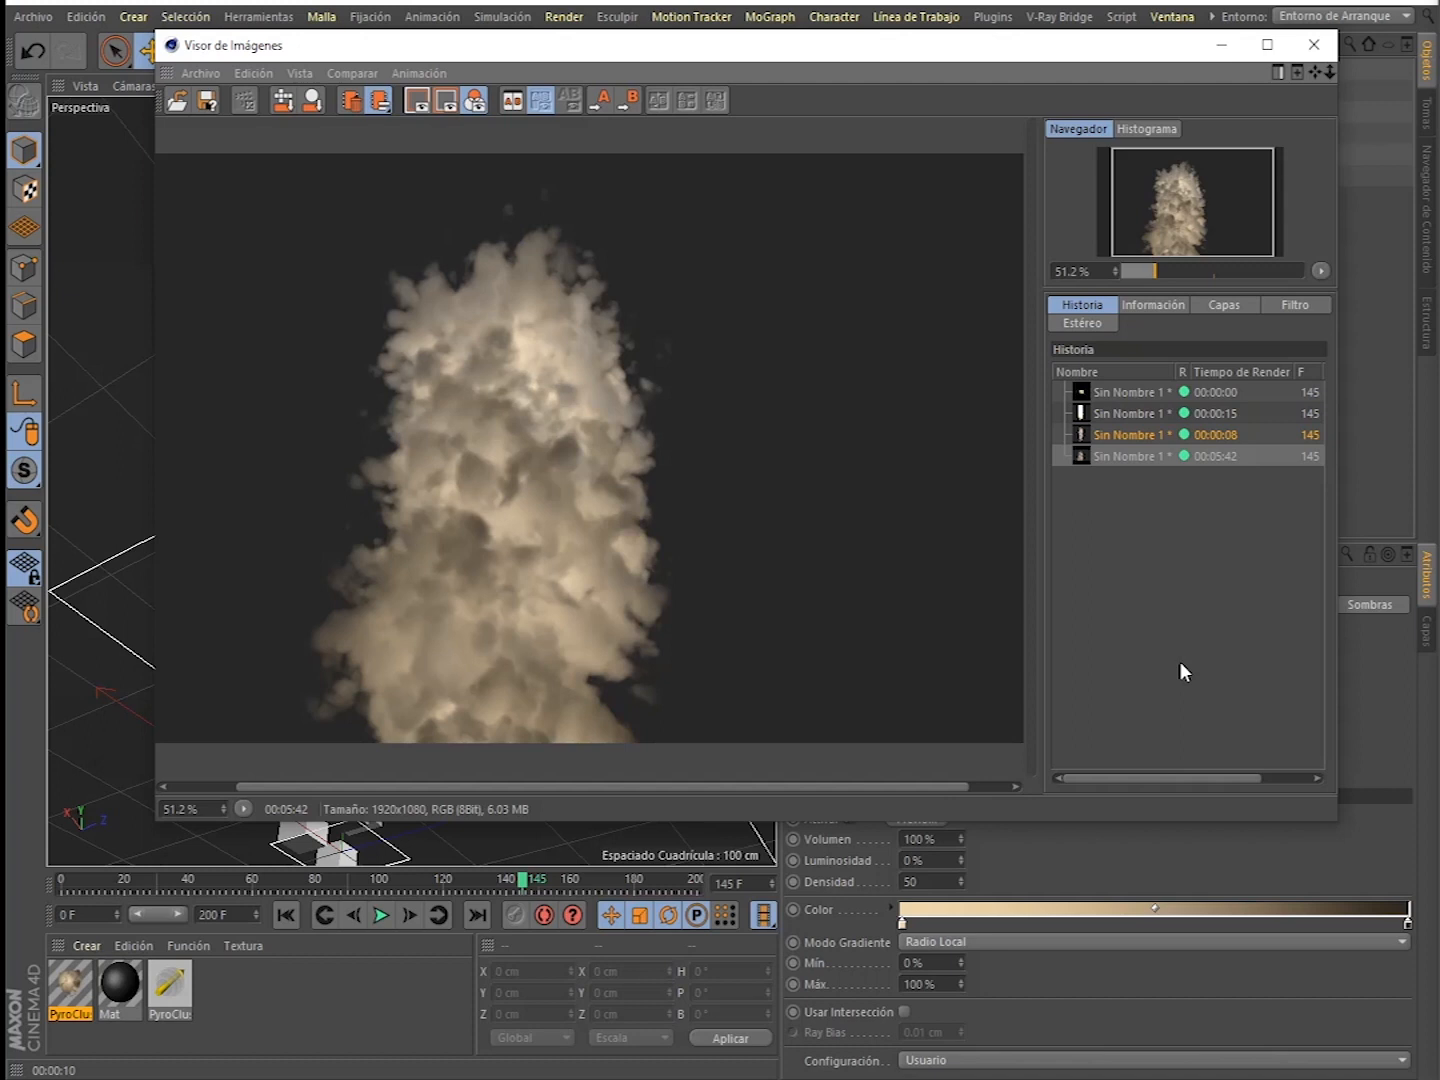
pyautogui.scroll(-2, 722, 465)
pyautogui.scroll(2, 610, 422)
pyautogui.rightClick(569, 406)
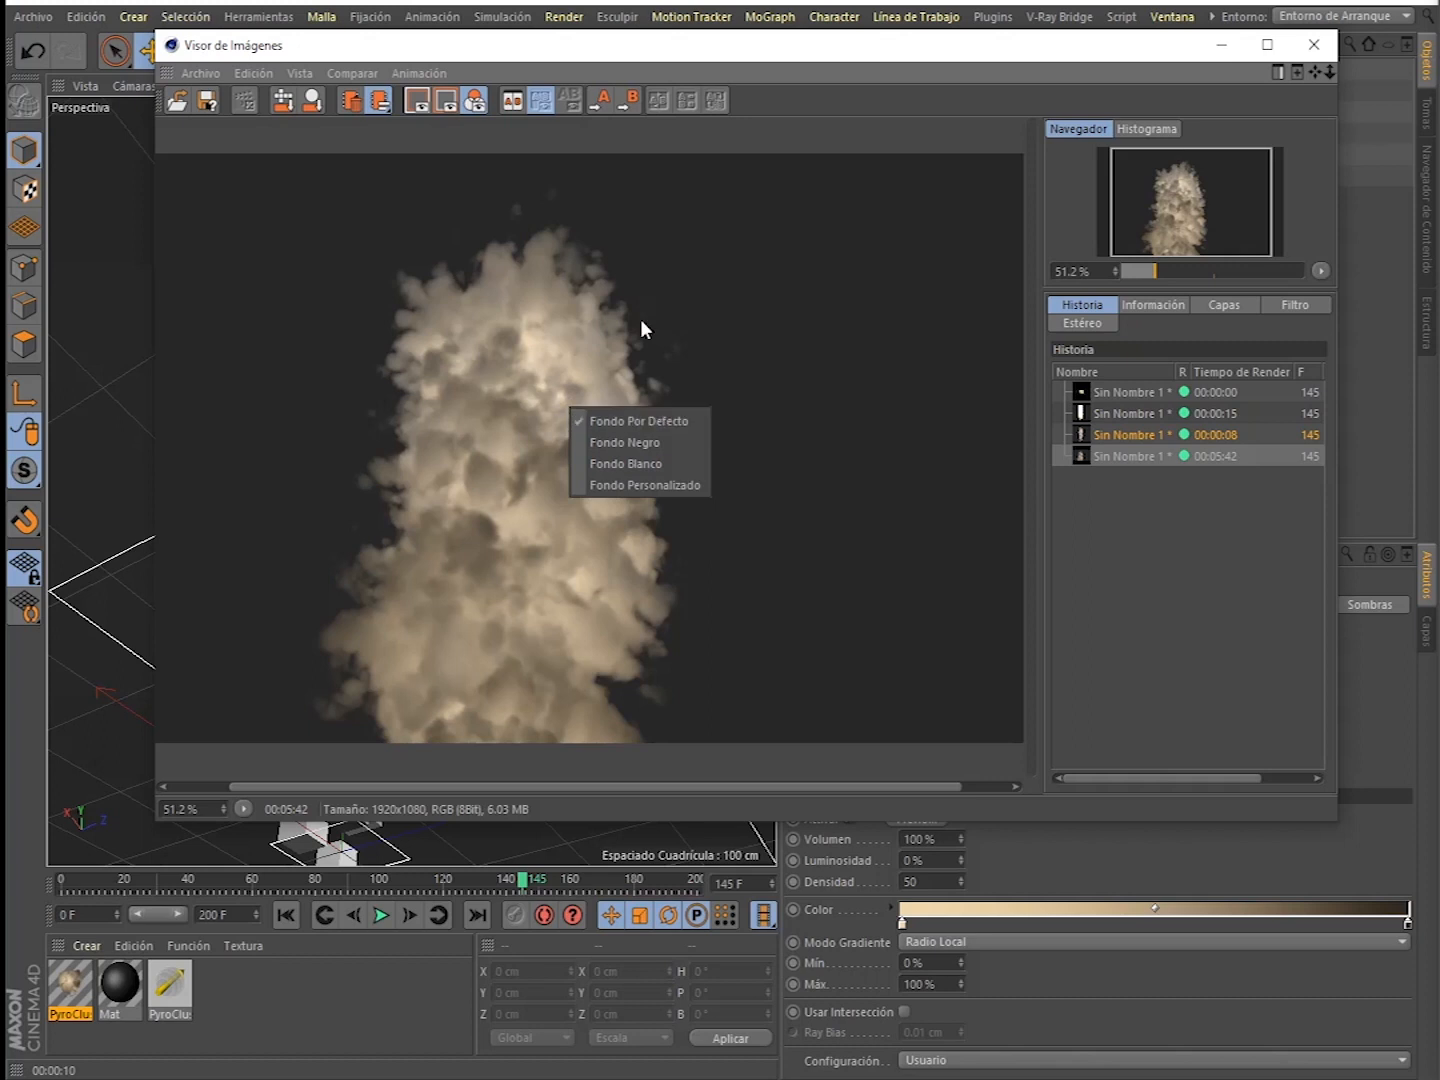
# - Save the latest render from the history as a JPG still image
pyautogui.rightClick(1118, 457)
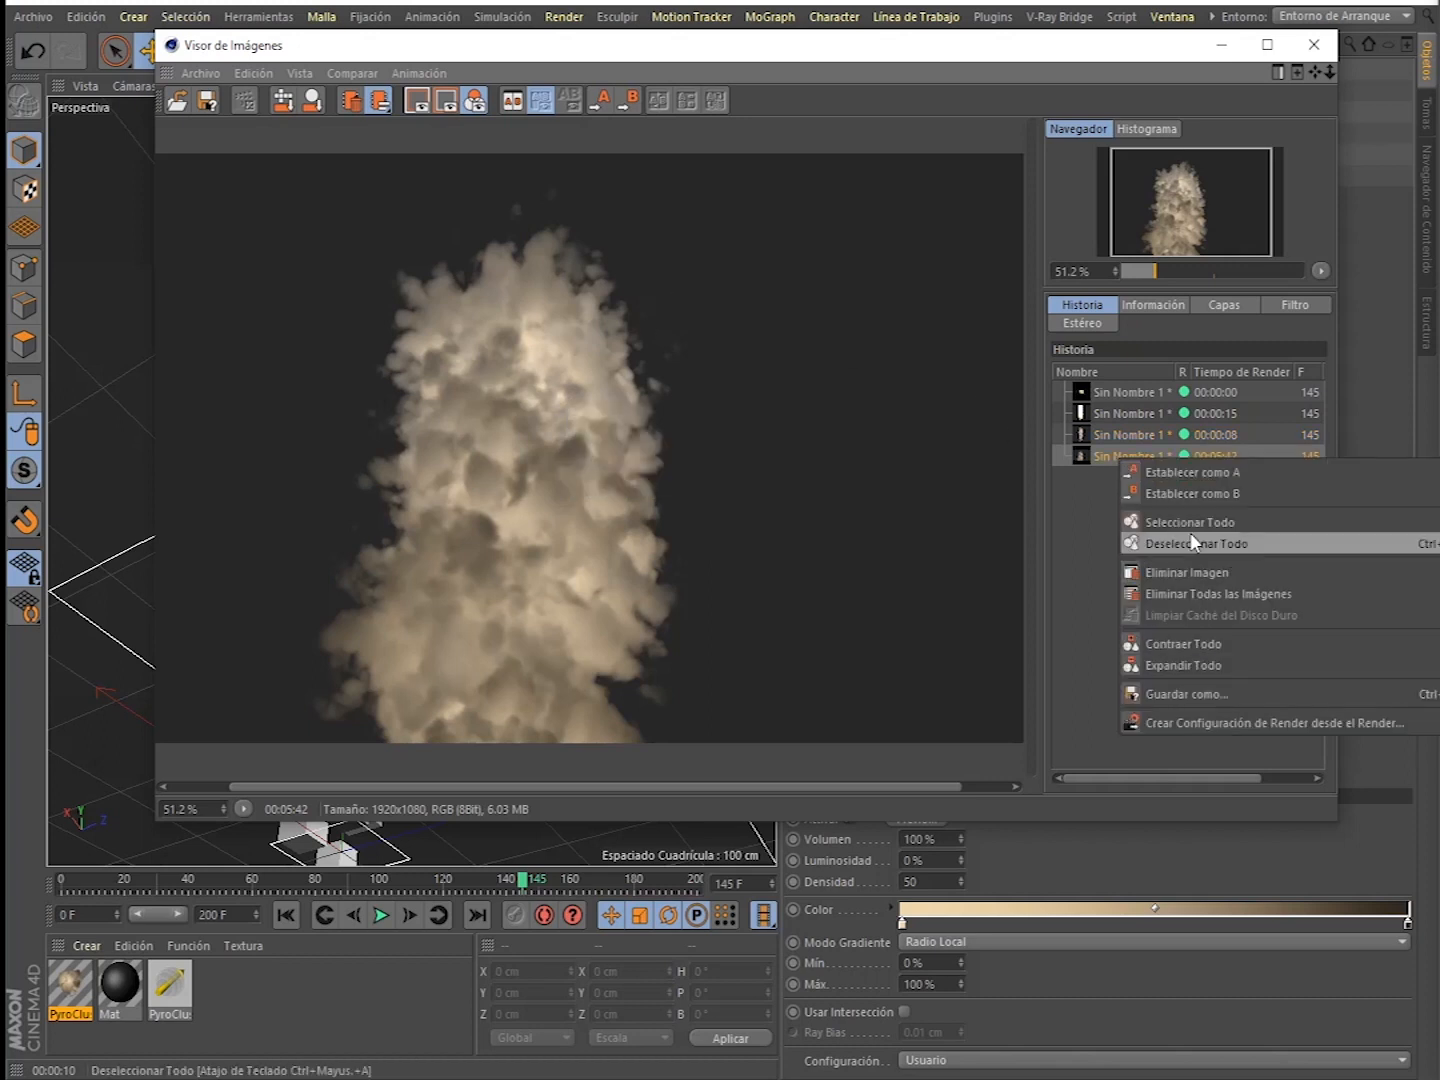
pyautogui.click(1195, 690)
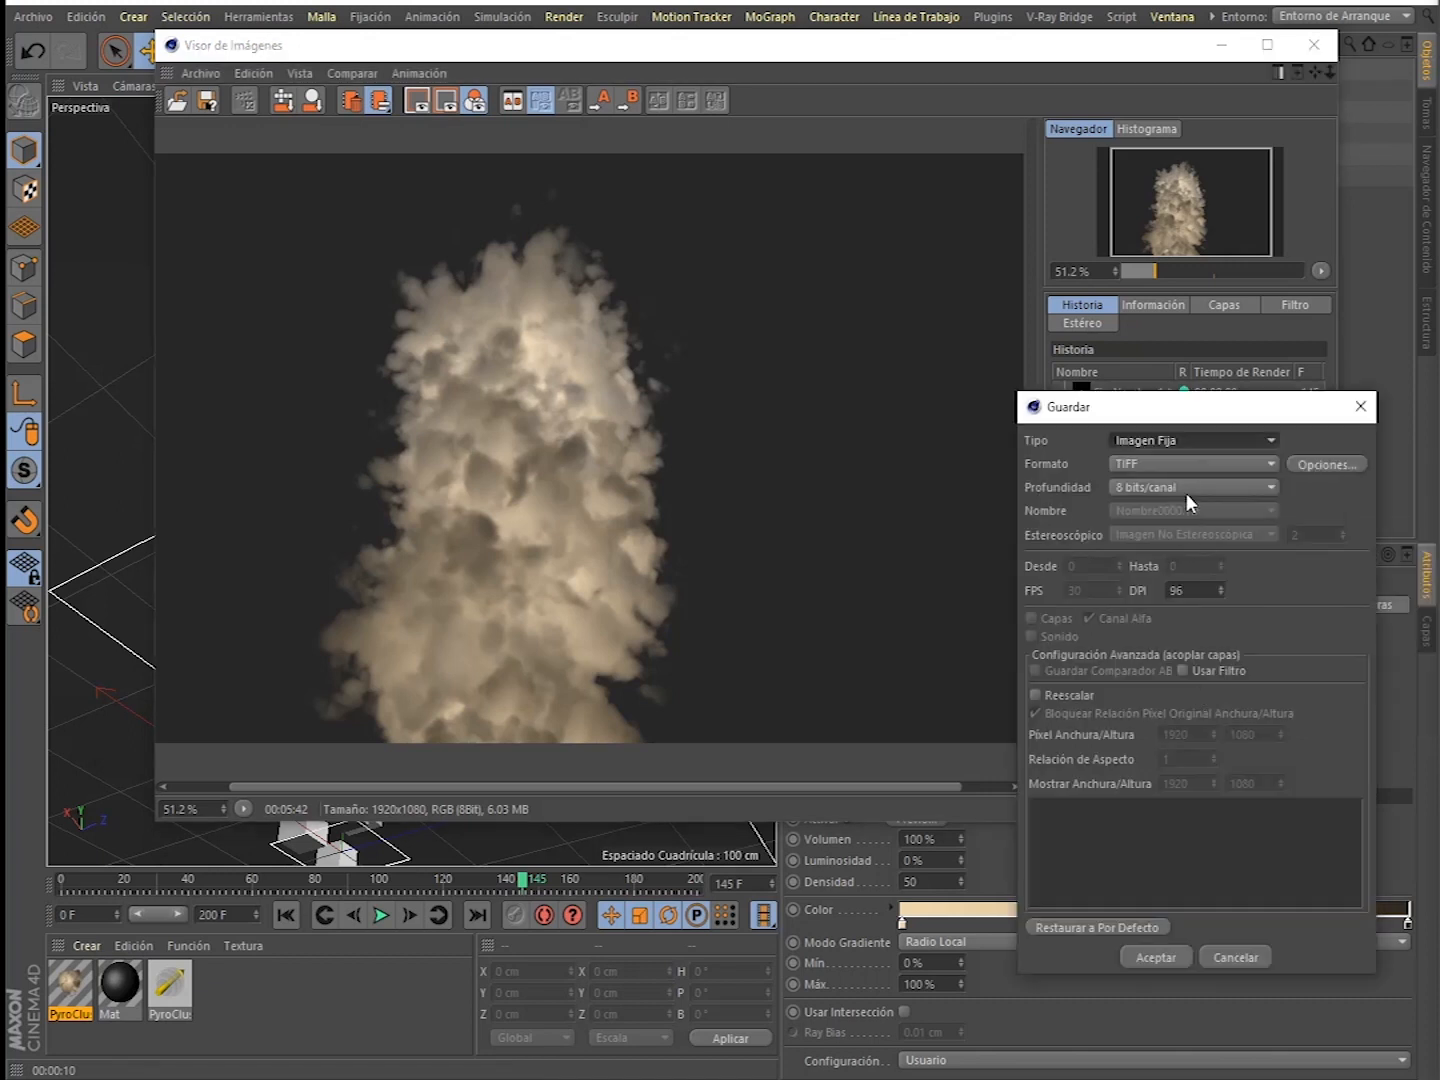
pyautogui.click(1180, 464)
pyautogui.click(1157, 609)
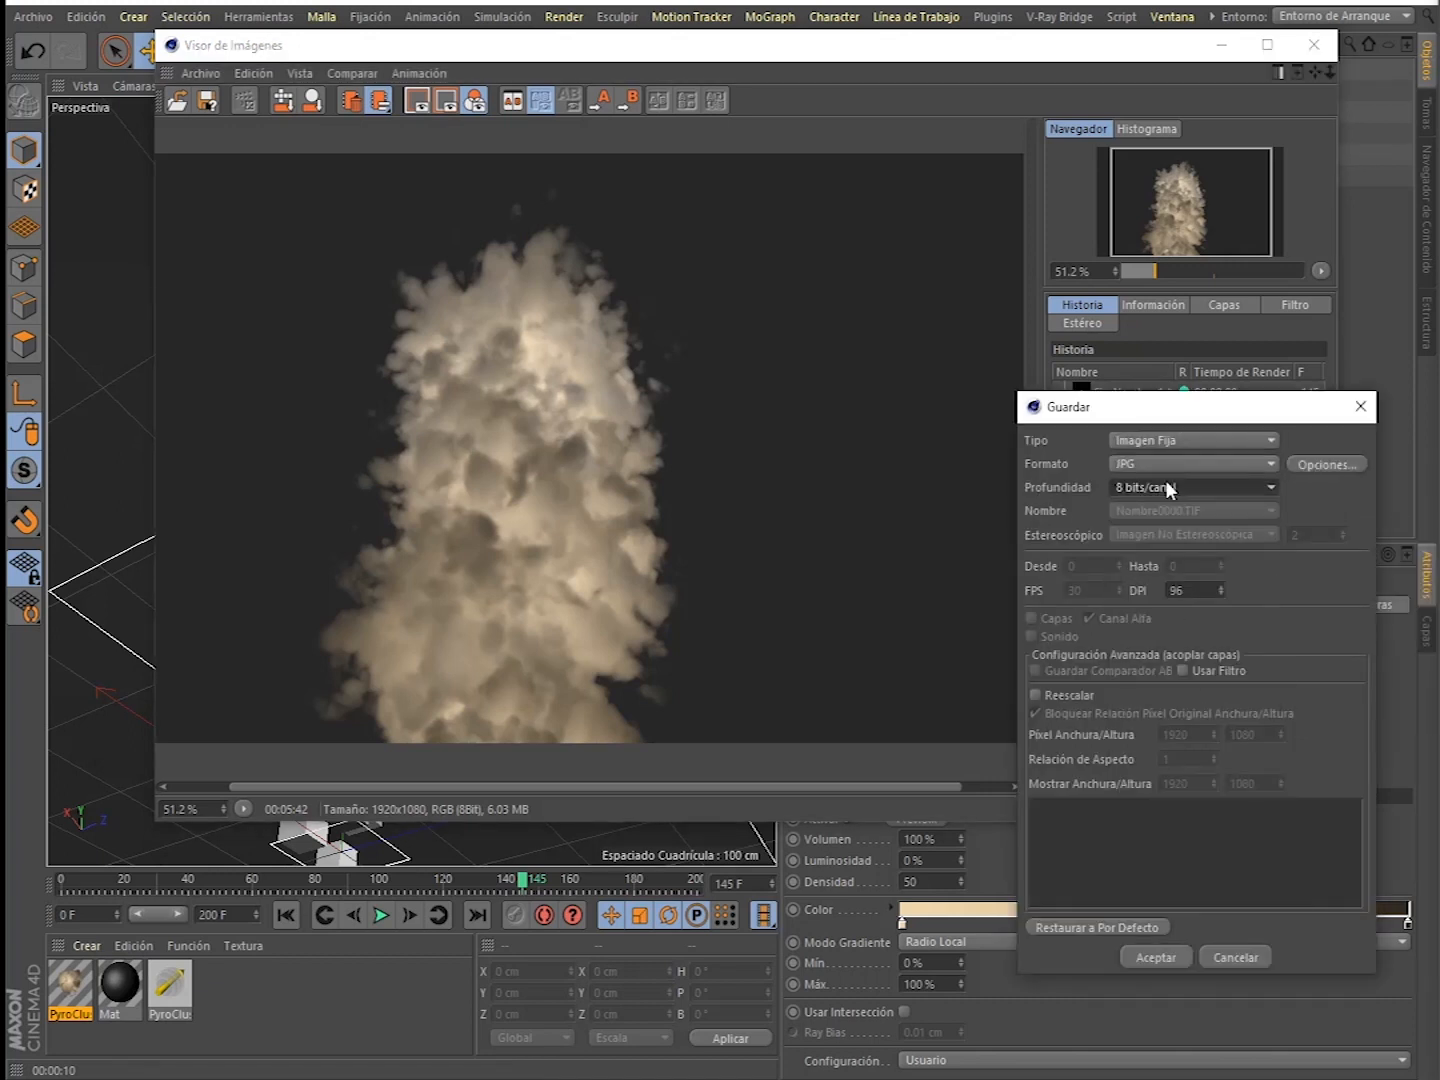
pyautogui.click(1166, 958)
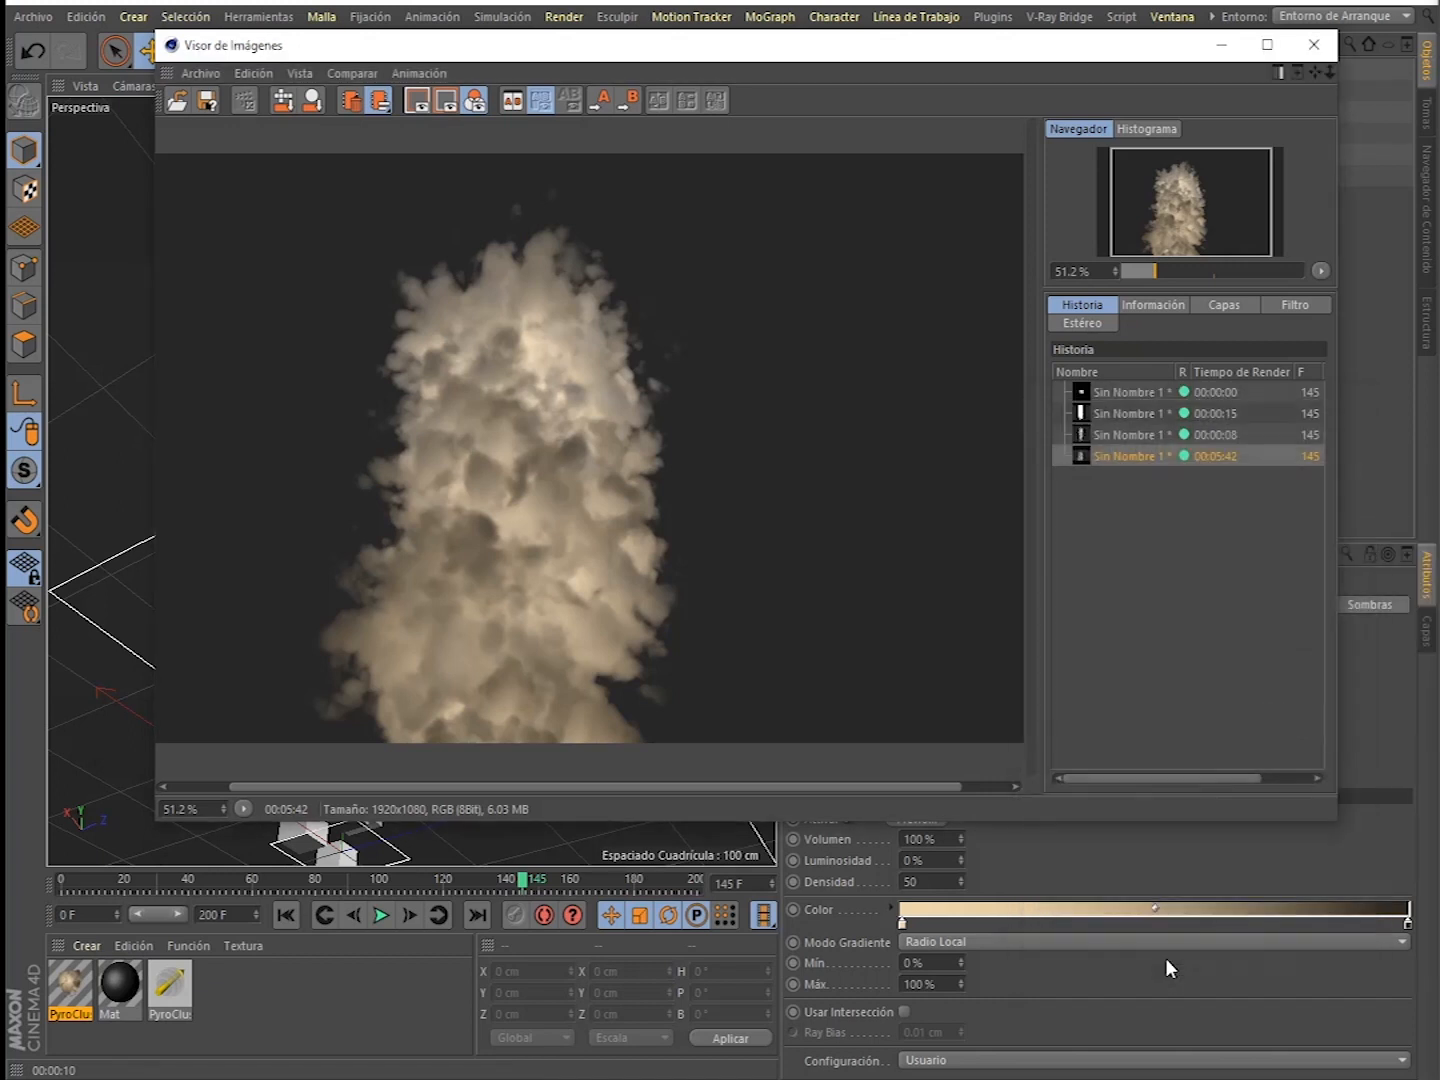
pyautogui.click(956, 602)
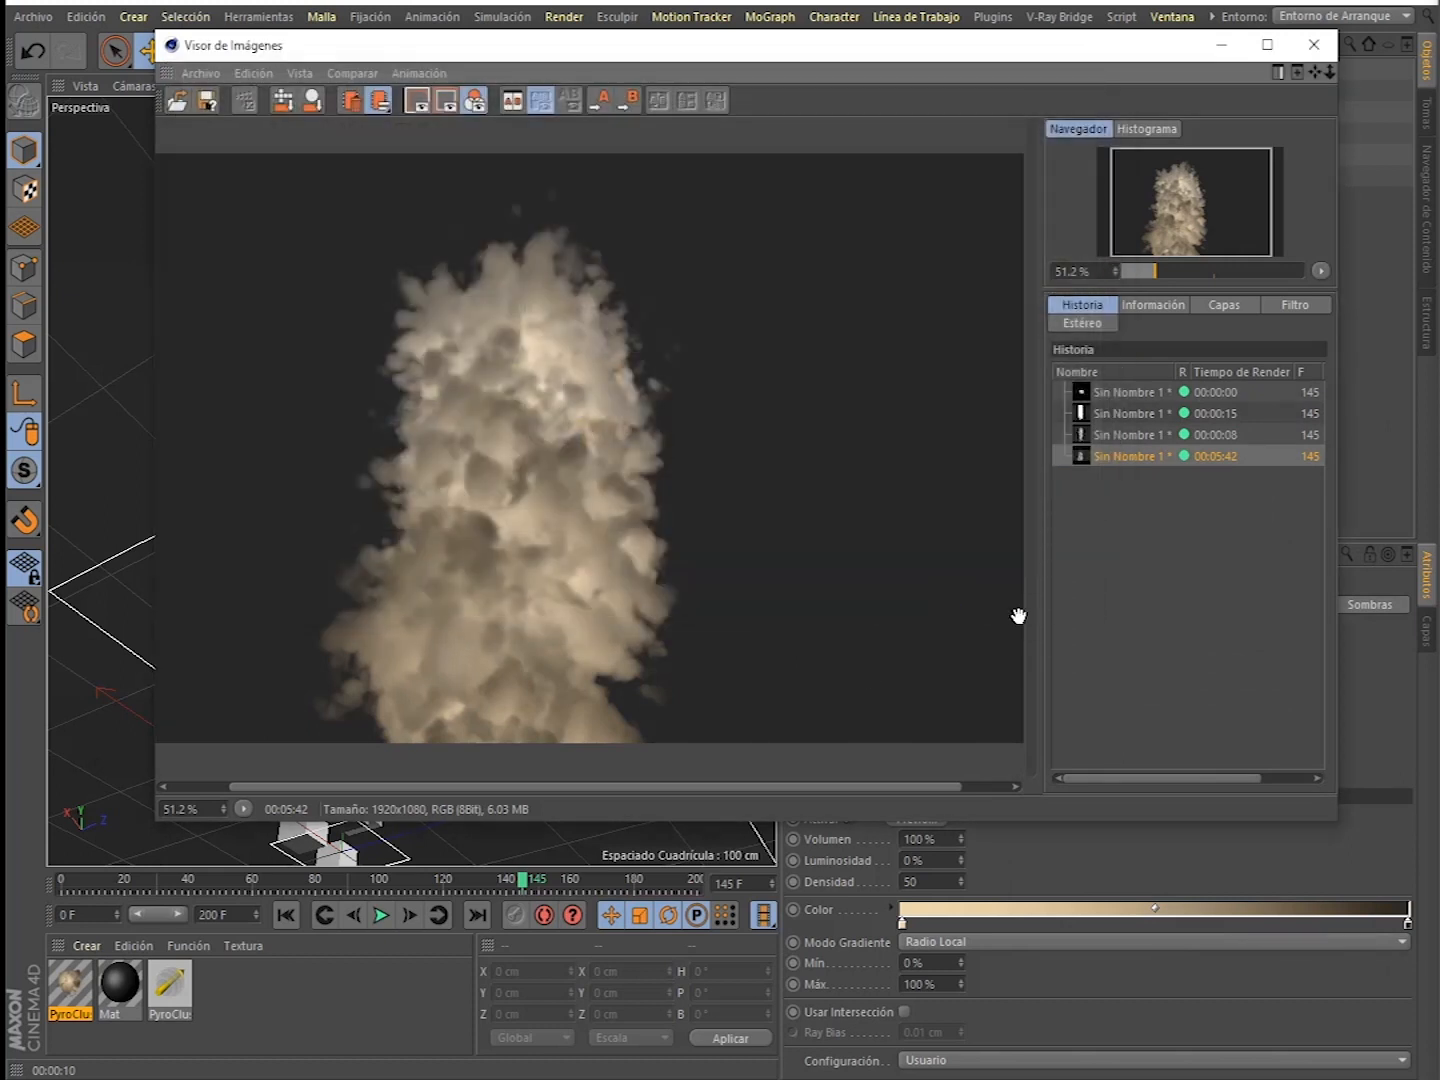